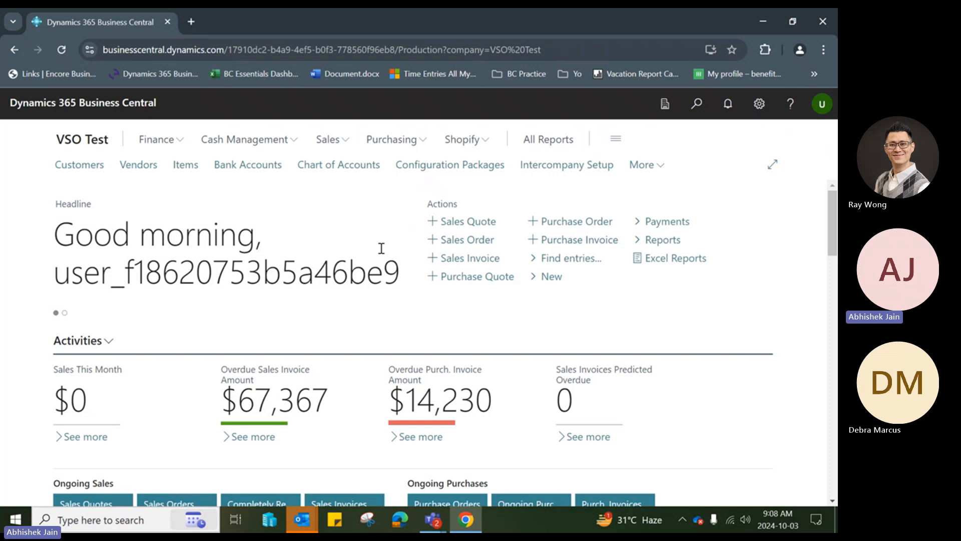
Duplicate the Business Central browser tab and return to the original tab.
right_click(88, 30)
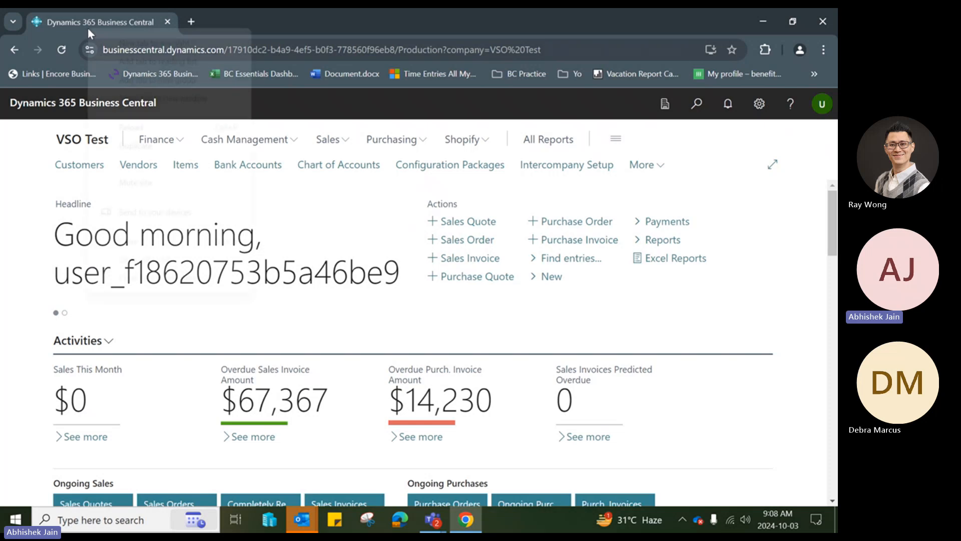
click(146, 148)
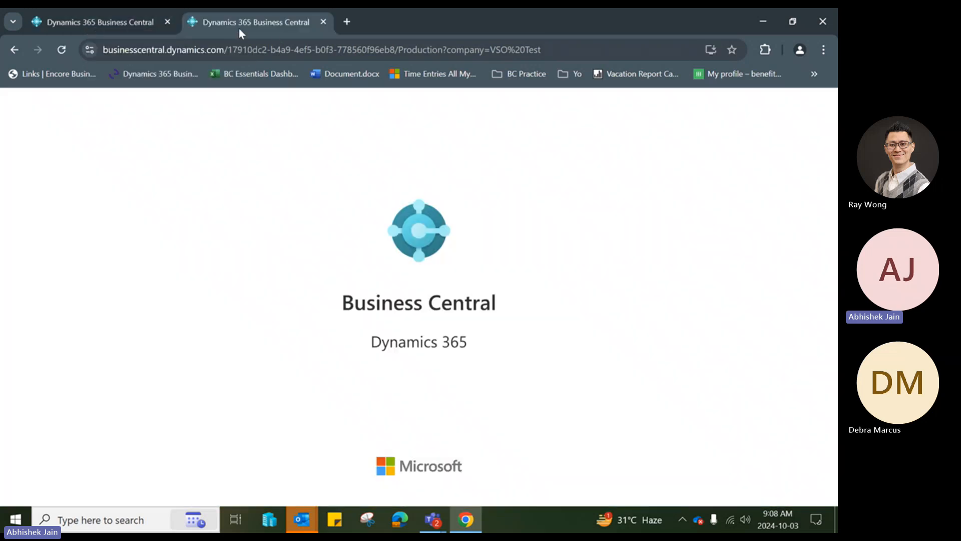
click(135, 21)
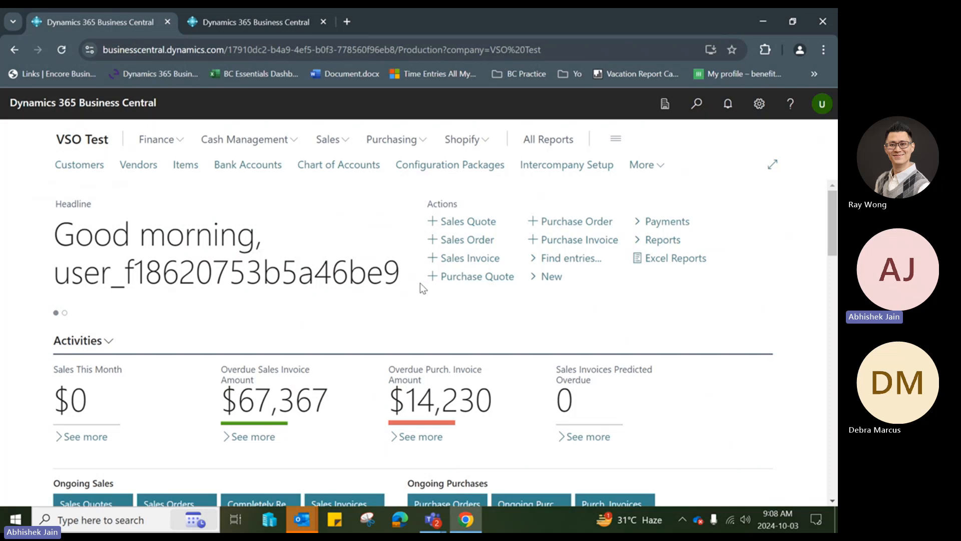
Open the posted sales invoices and preview the printout of the VSO School of Music invoice due 8/28/2024.
click(335, 142)
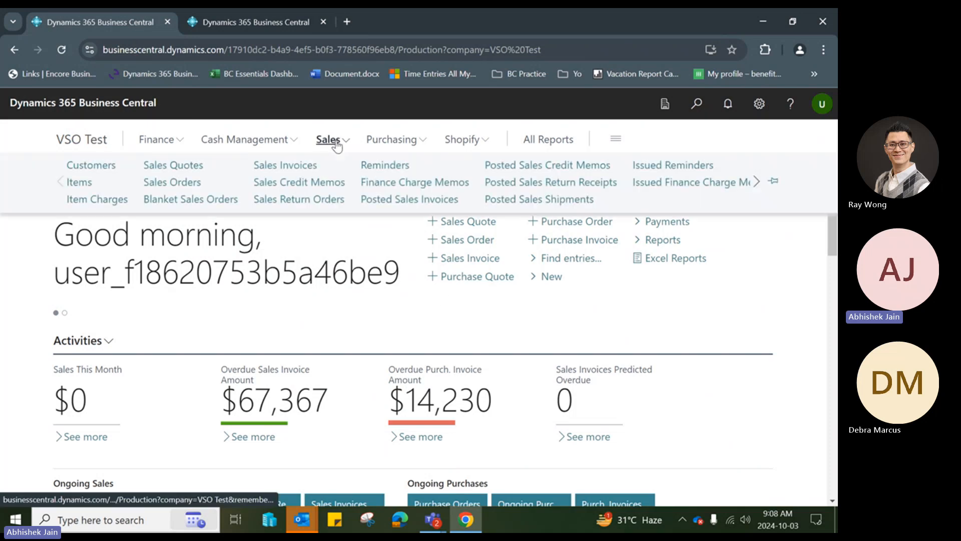
click(385, 202)
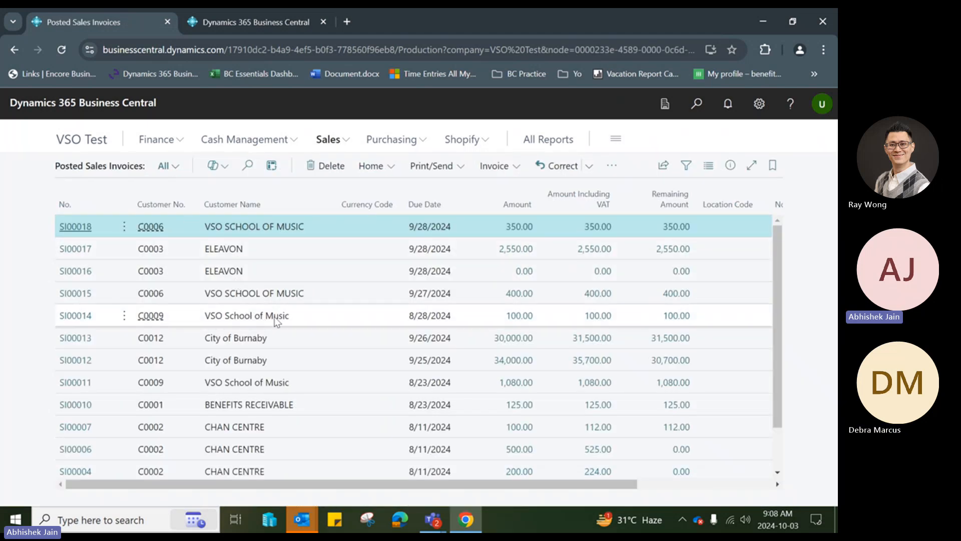
click(277, 320)
click(450, 165)
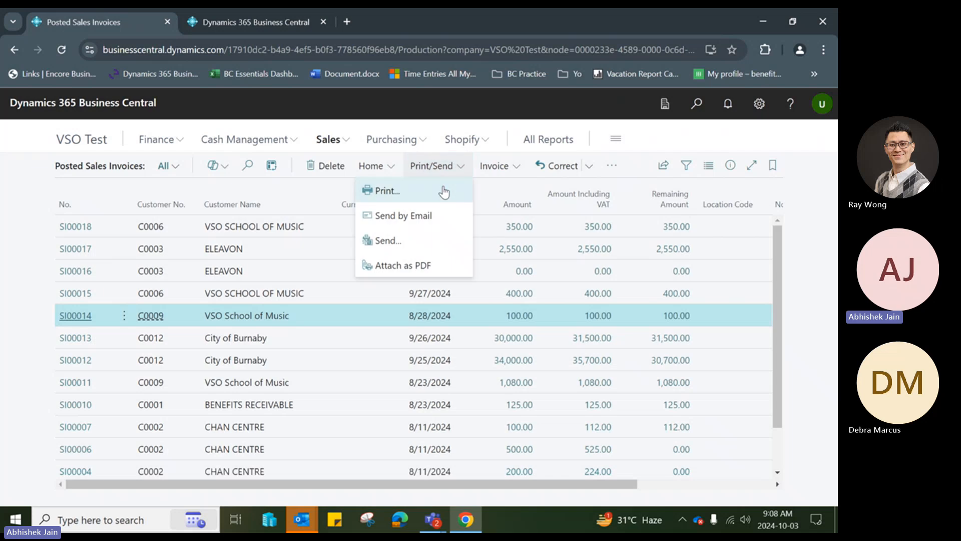
click(443, 186)
click(519, 458)
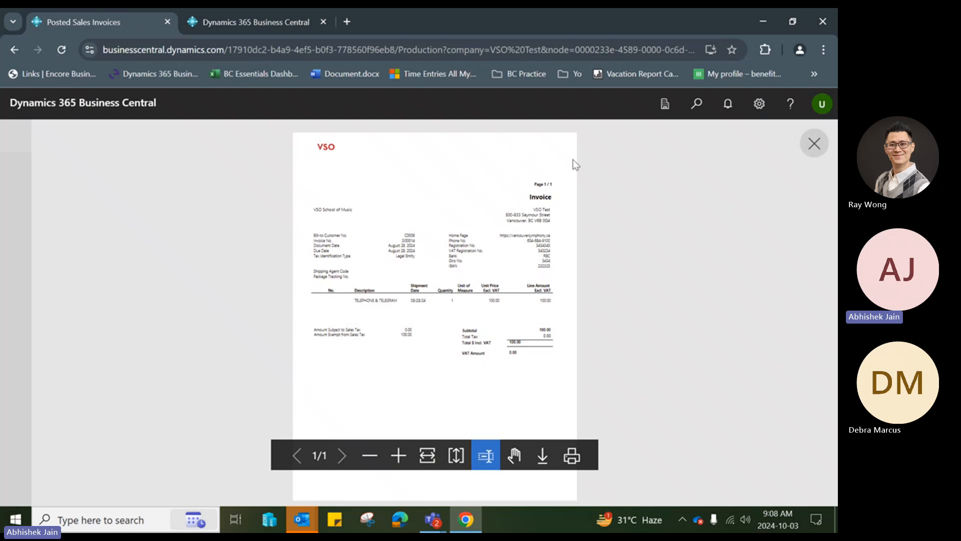
Examine the enlarged invoice preview from header to totals, then close the preview and the Sales - Invoice print request.
click(398, 456)
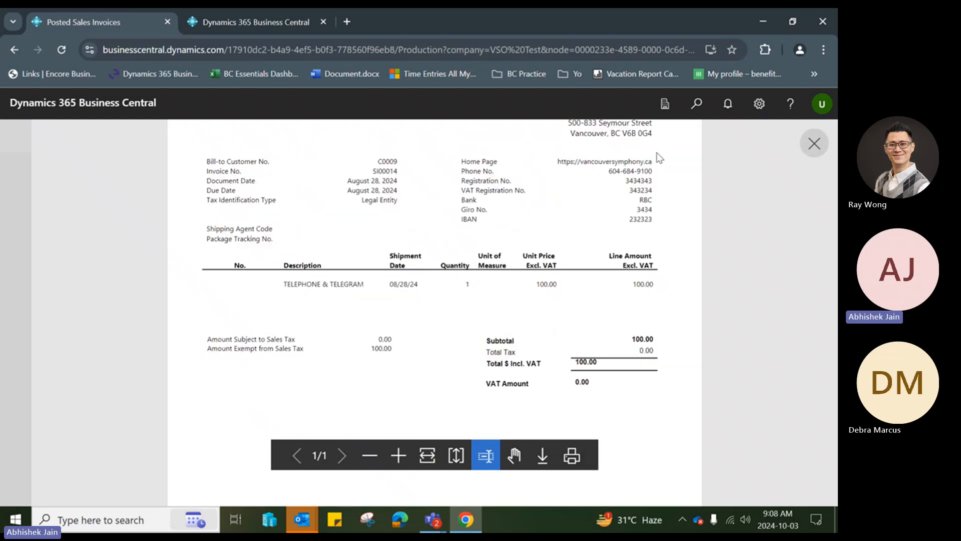
scroll(660, 157, up, 3)
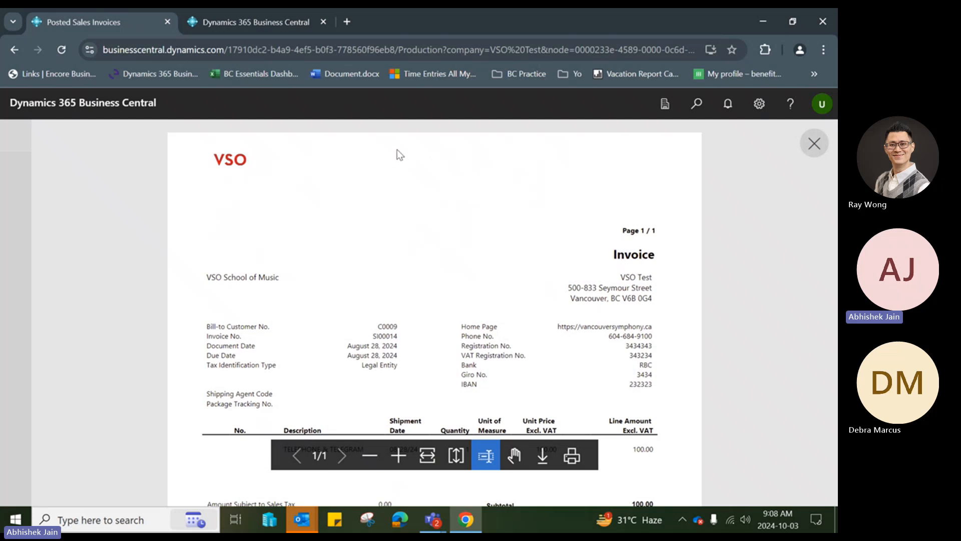
scroll(463, 258, down, 5)
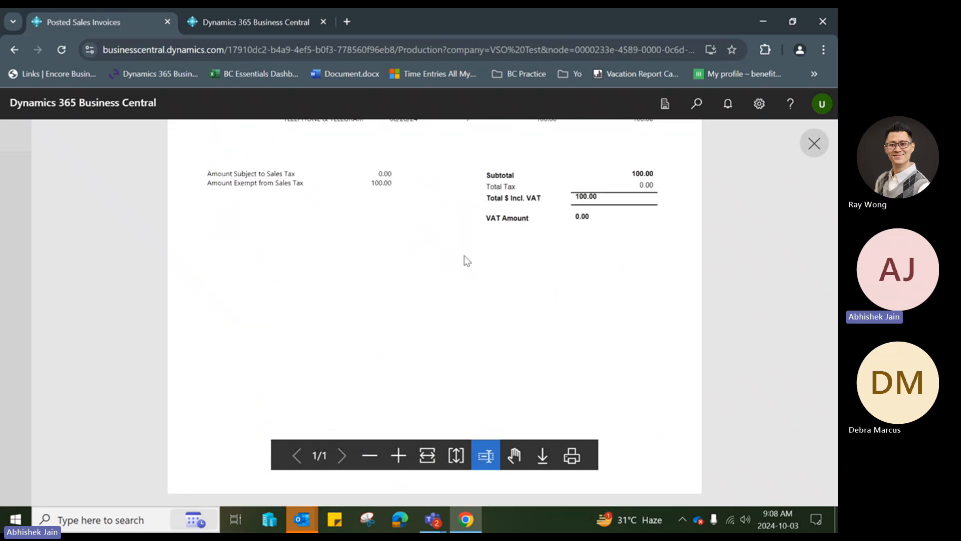
scroll(491, 248, up, 5)
click(814, 143)
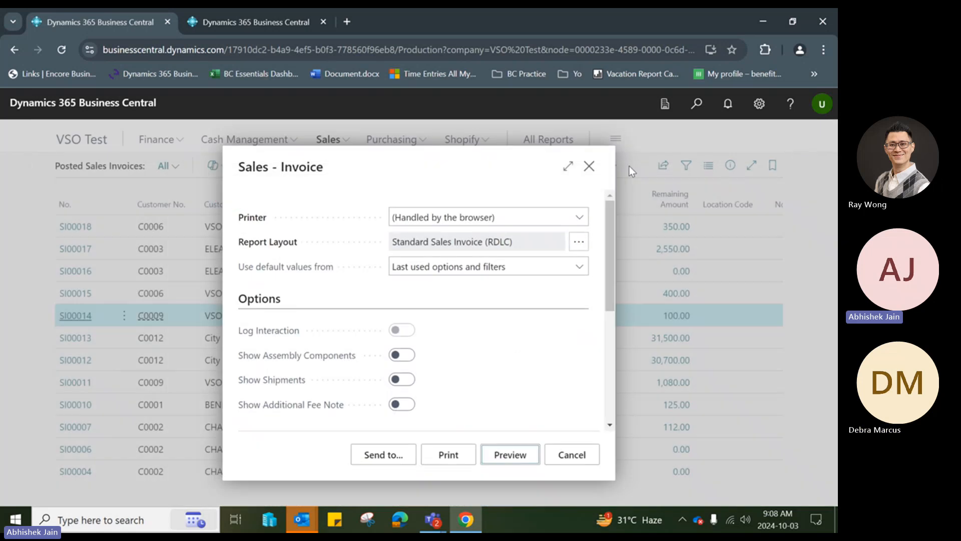
click(594, 166)
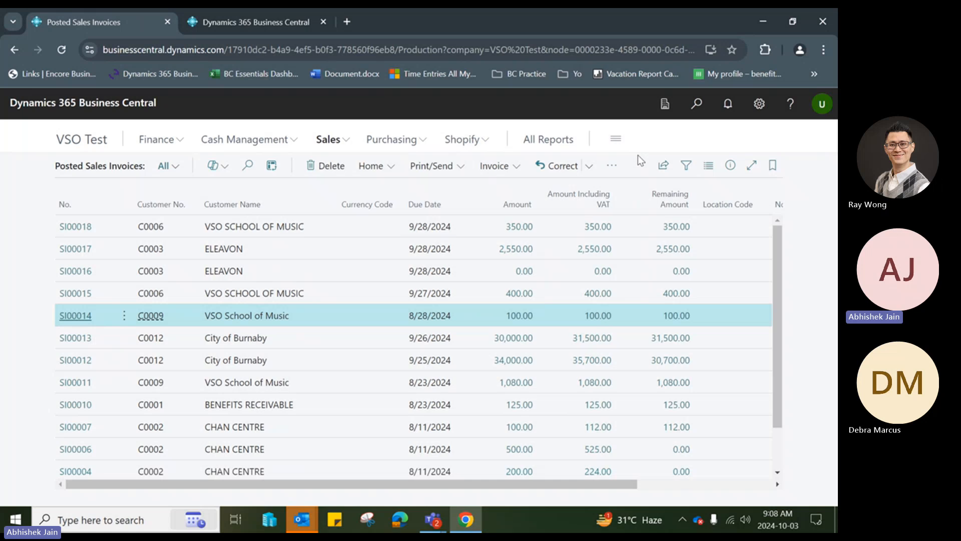
Search for the sales report selection page using "rep sel sales".
click(697, 106)
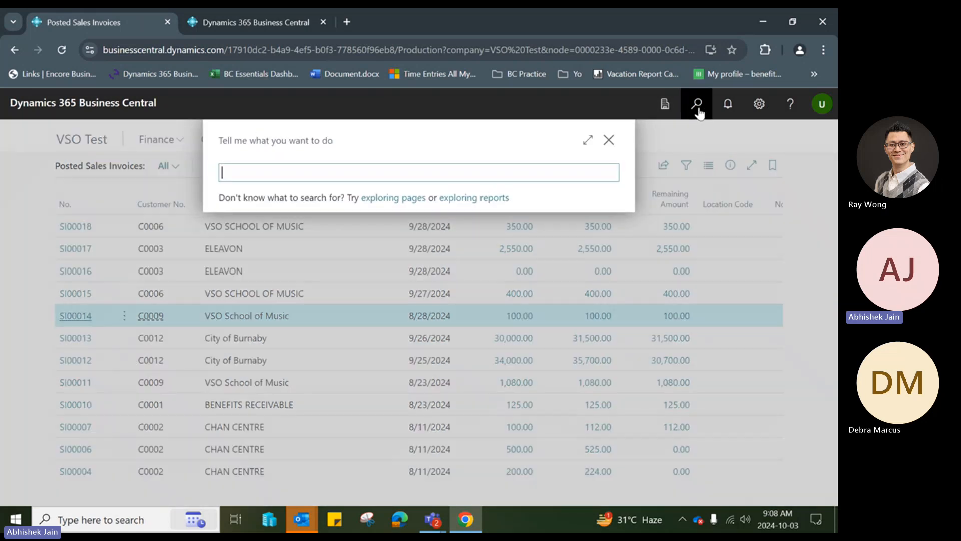
text(rep sel sales)
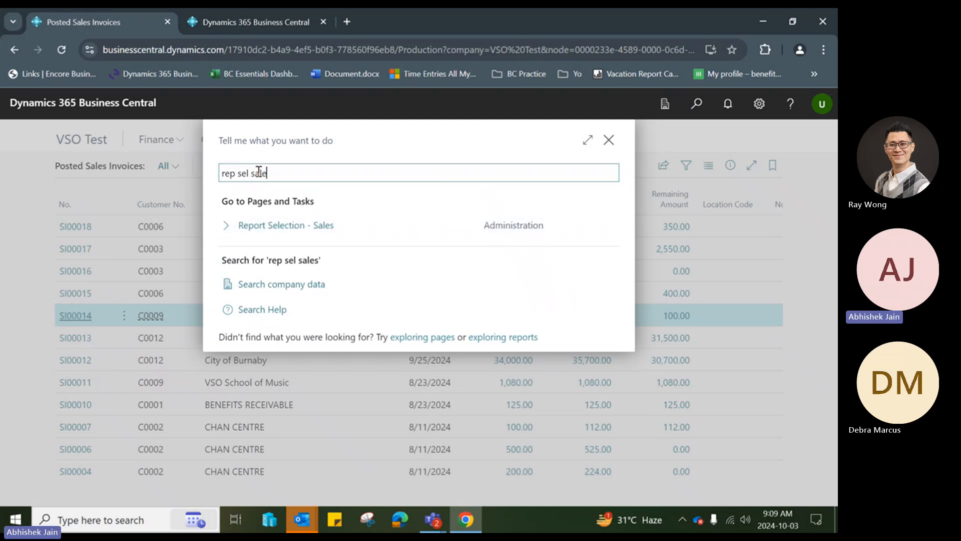
Try the search "rep sel bank" and change the search text back to "rep sel sales".
text(bank)
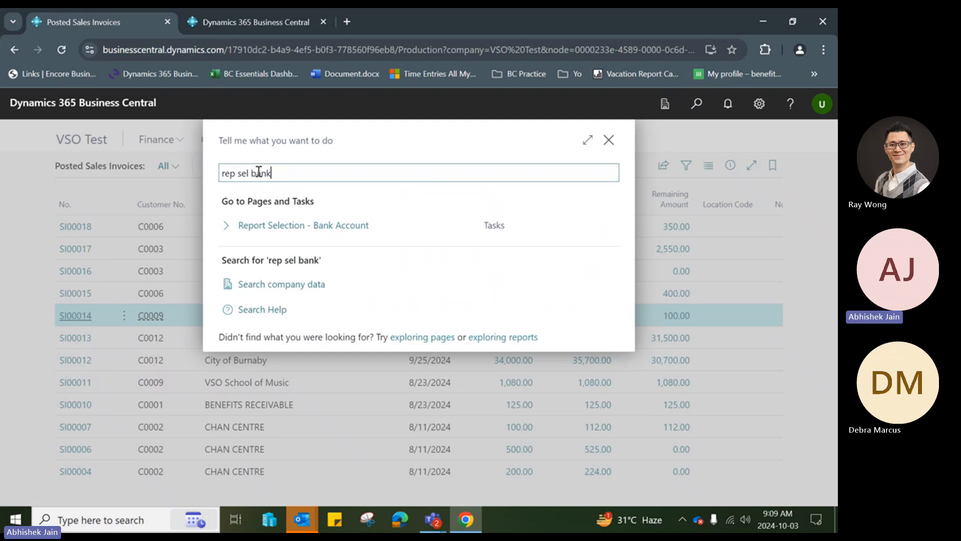
key(BackSpace)
key(BackSpace)
key(BackSpace)
key(BackSpace)
text(sales)
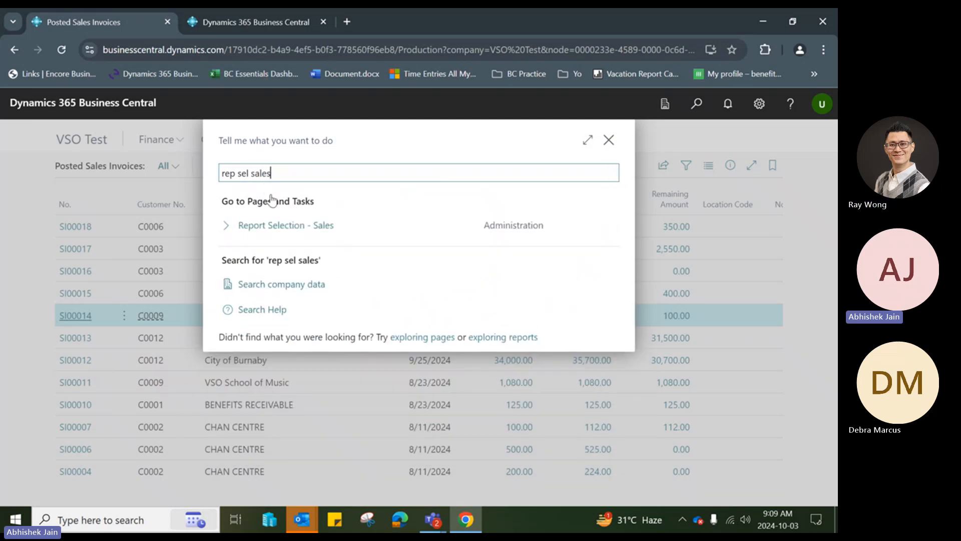
Open the Report Selection - Sales page and set its usage to Invoice.
click(303, 226)
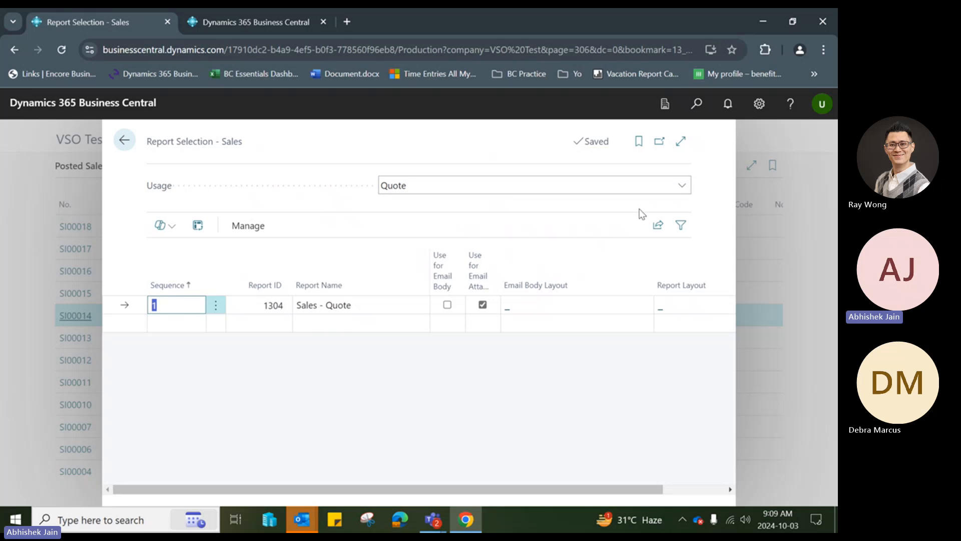
click(681, 185)
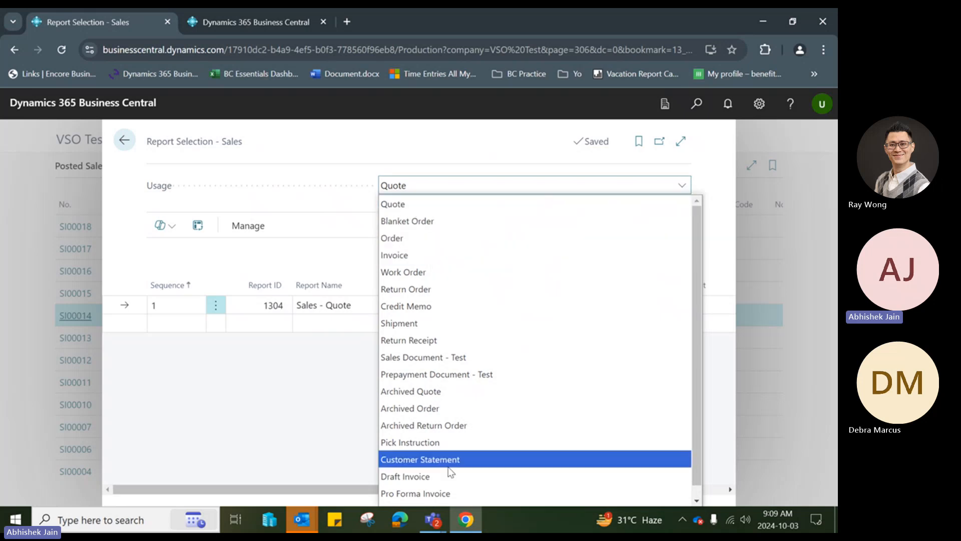
click(411, 257)
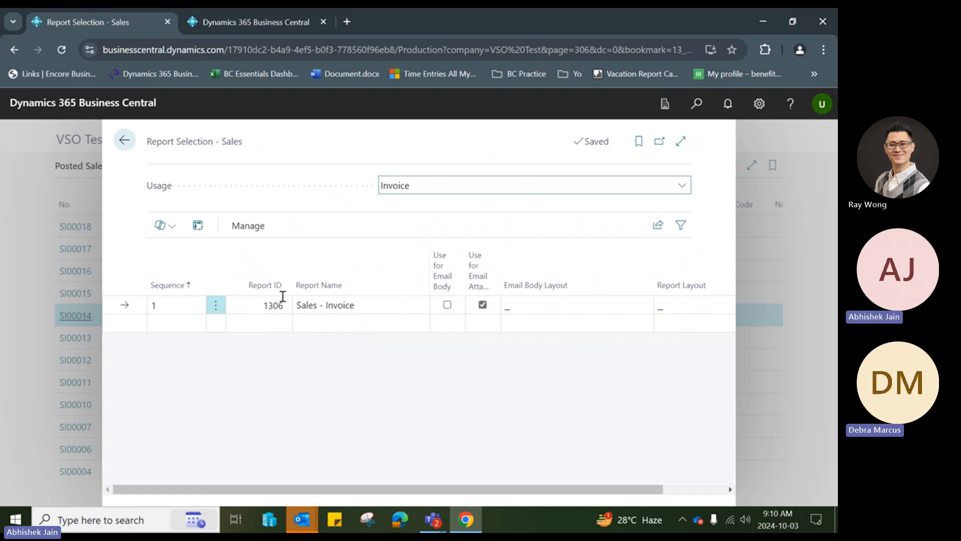
In the duplicate browser tab, find and open Report Layout Selection with "rep lay sel" and search its list for report 1306.
click(236, 28)
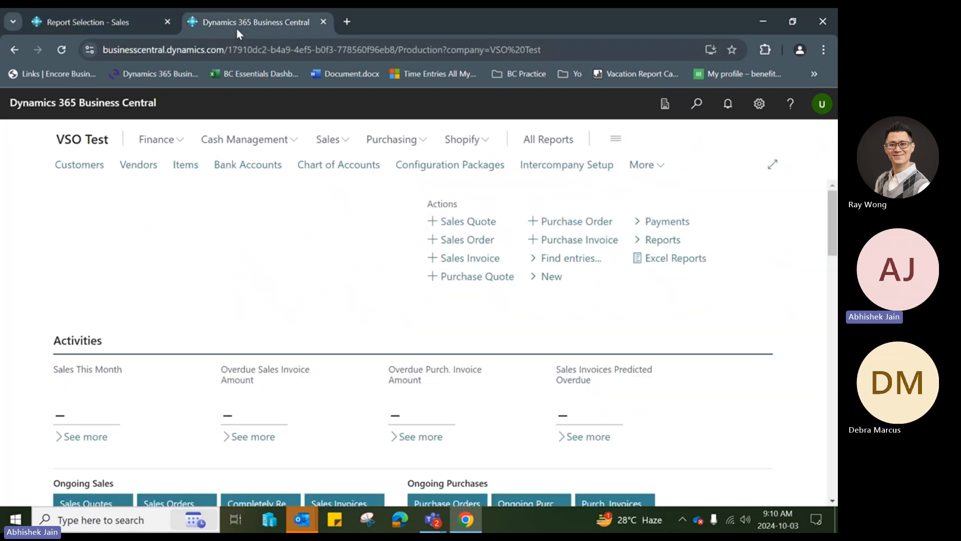
click(697, 103)
text(re)
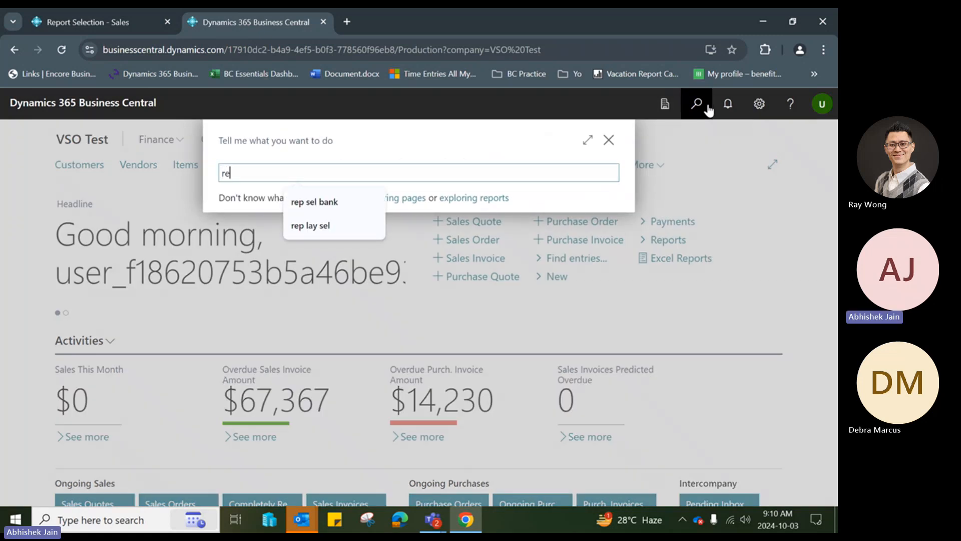
text(p lay sel)
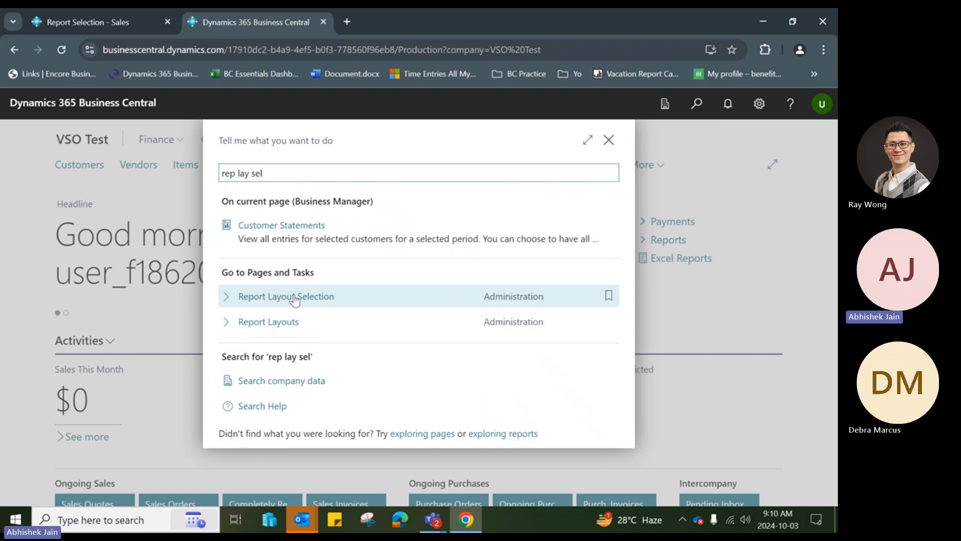
click(337, 295)
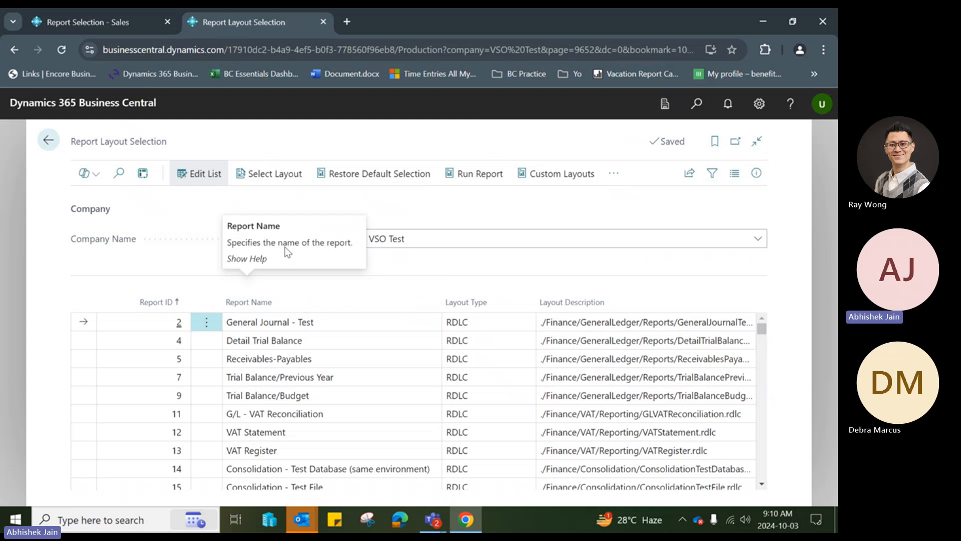
click(118, 173)
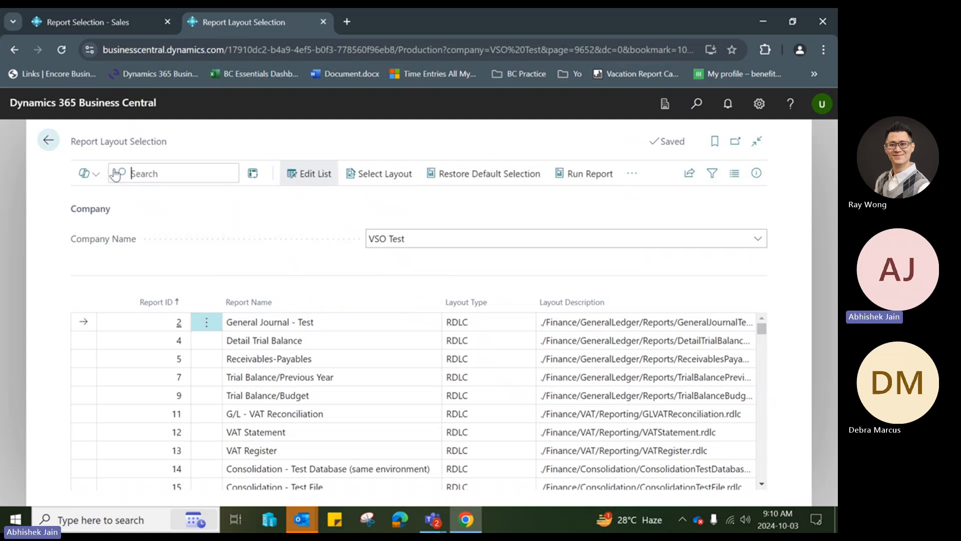
text(1306)
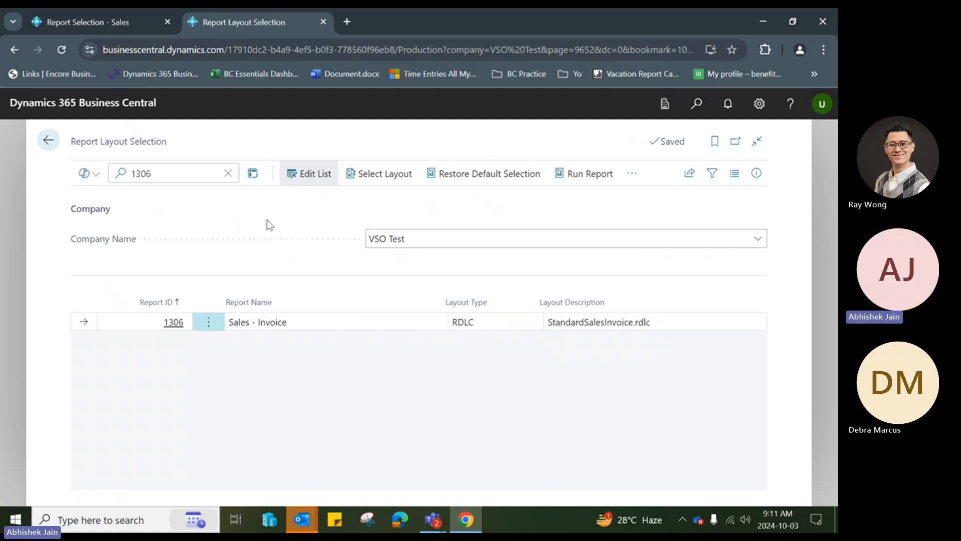
Return to the first browser tab, close Report Selection - Sales, and find and open Custom Report Layouts with "cus rep lay".
click(70, 19)
click(125, 142)
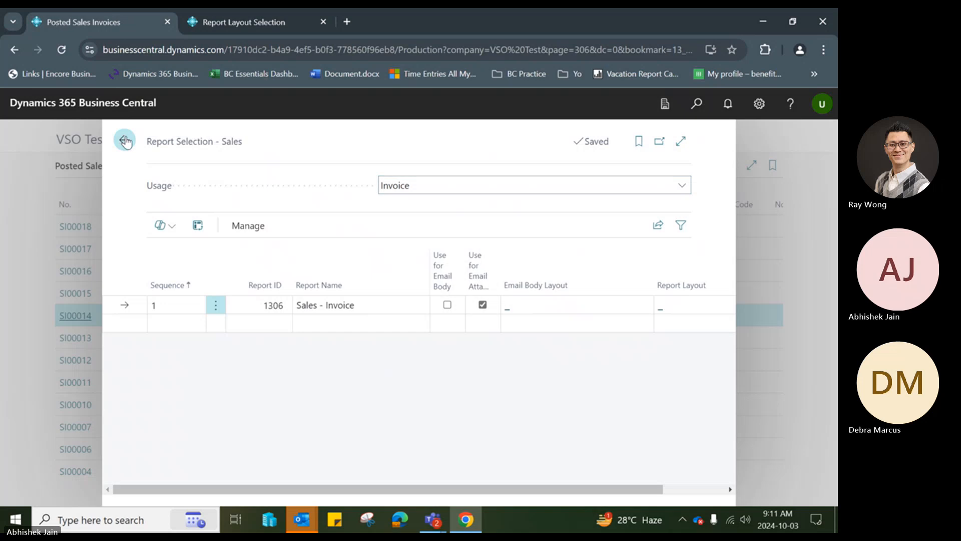
click(700, 114)
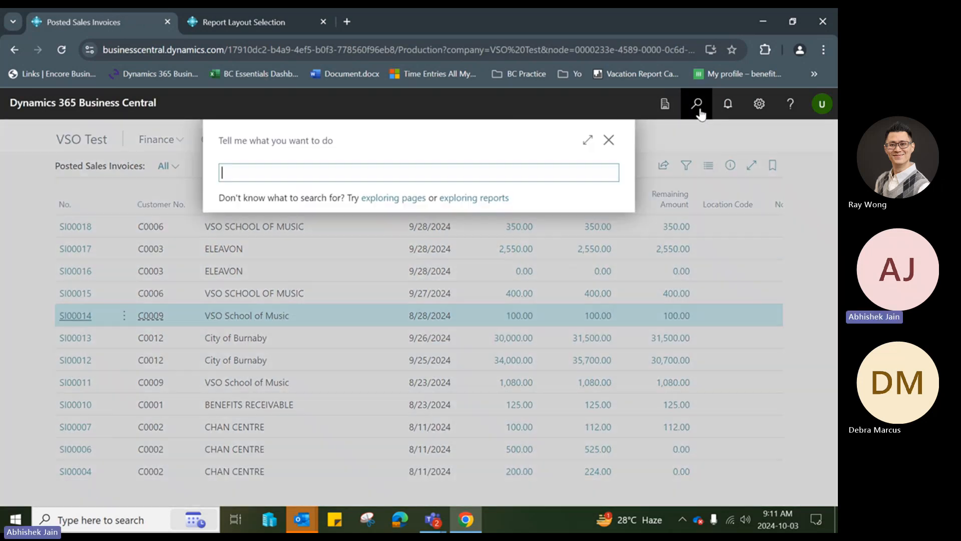
text(cus rep lay)
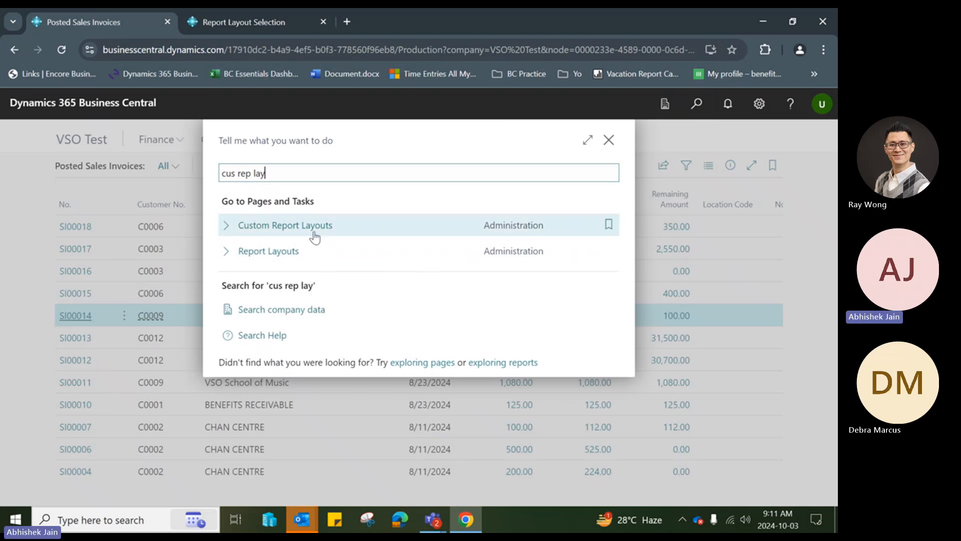
click(270, 234)
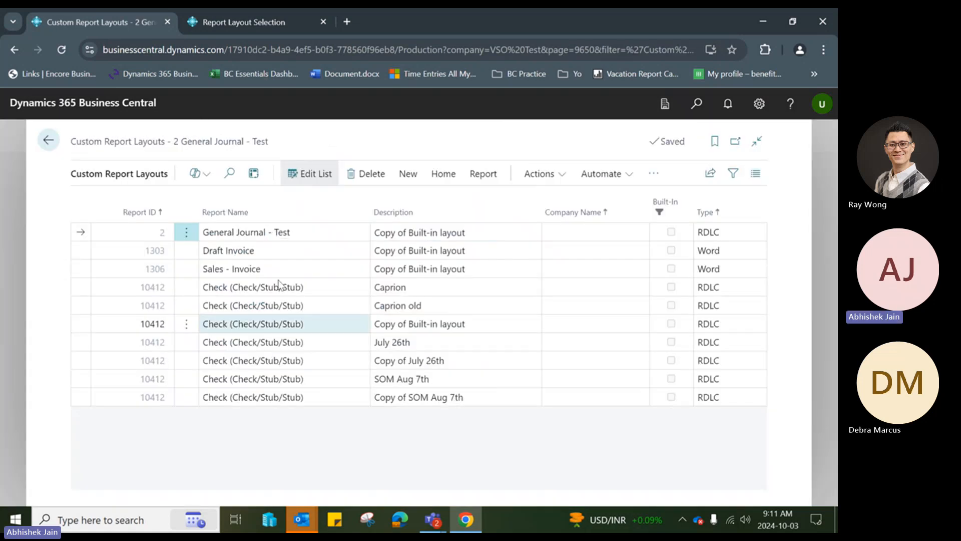
drag(71, 140, 299, 145)
click(308, 136)
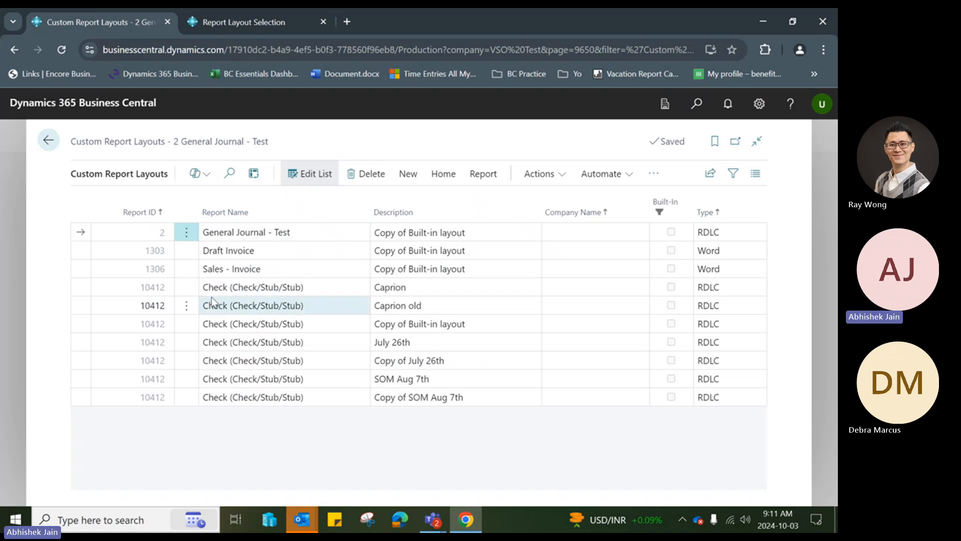
click(407, 174)
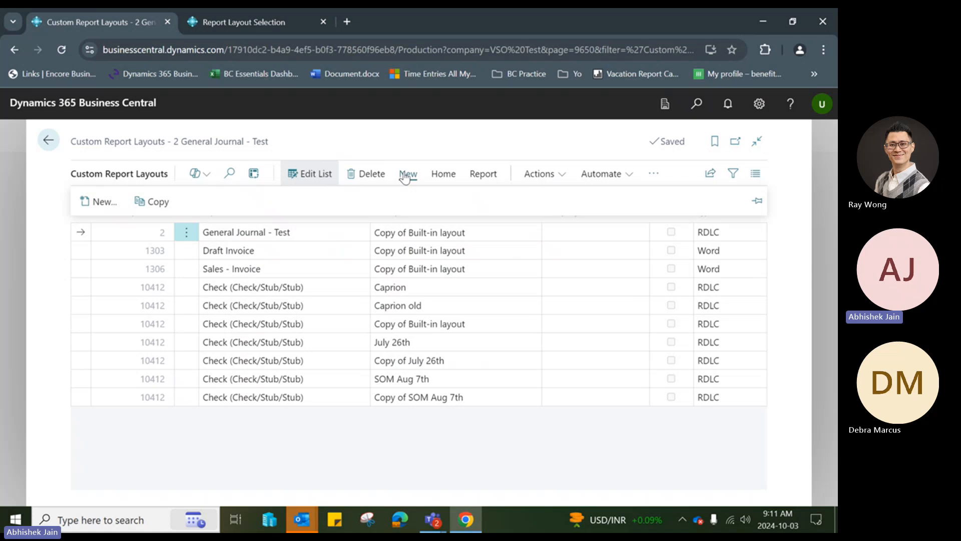
click(404, 141)
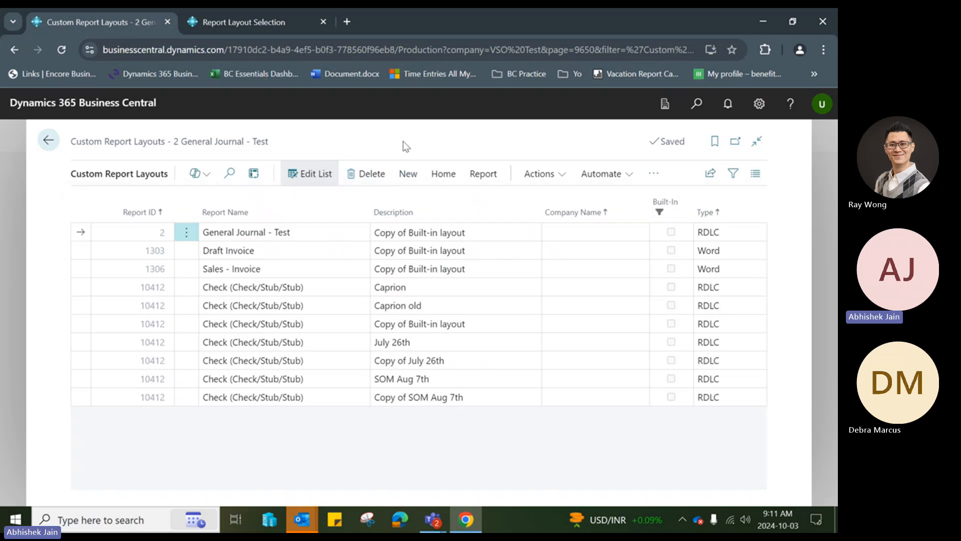
Insert a new built-in RDLC layout for report 1306 (Sales - Invoice) in Custom Report Layouts.
click(153, 274)
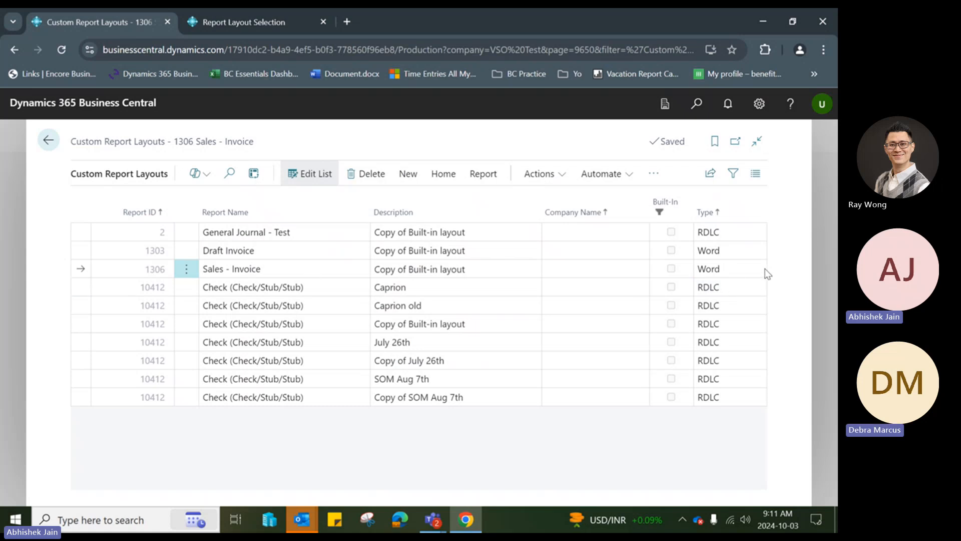
click(408, 175)
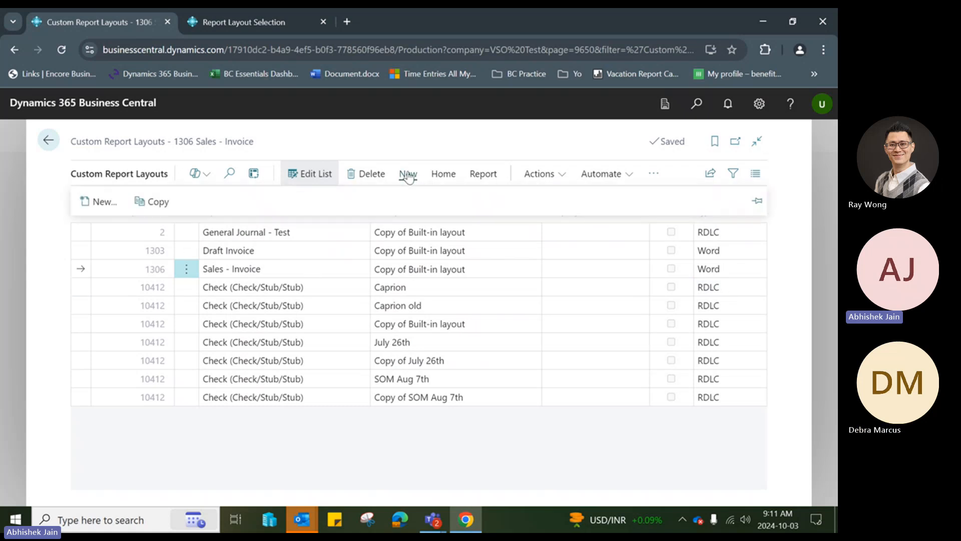
click(86, 204)
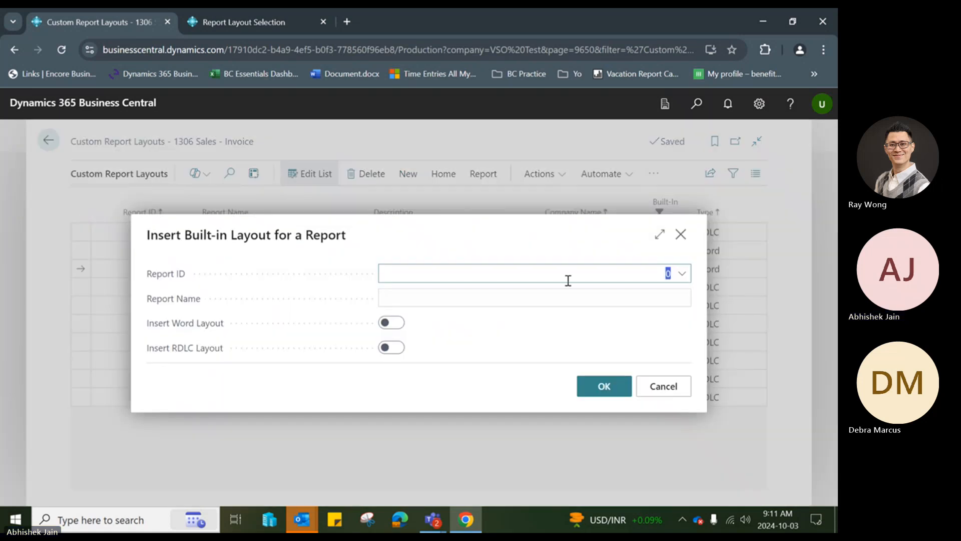
text(1306)
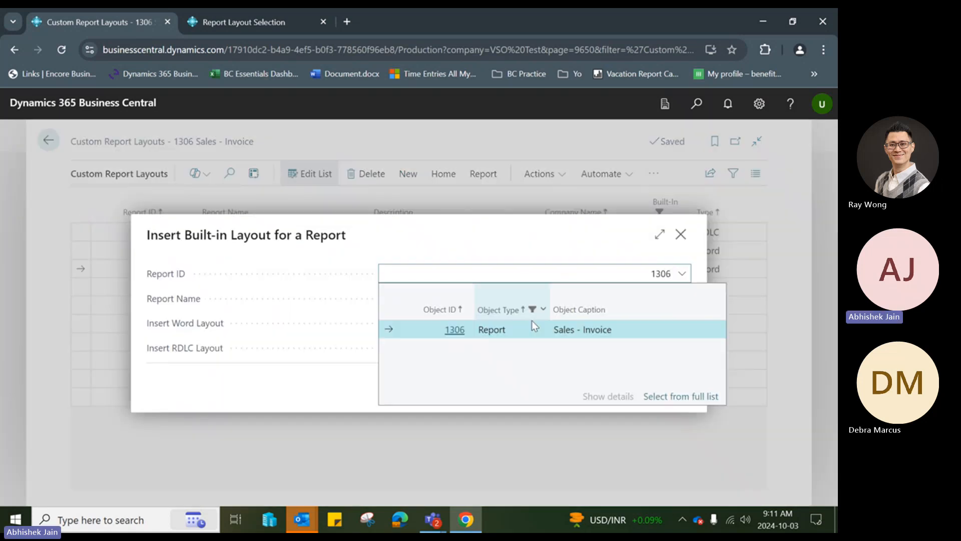
click(530, 325)
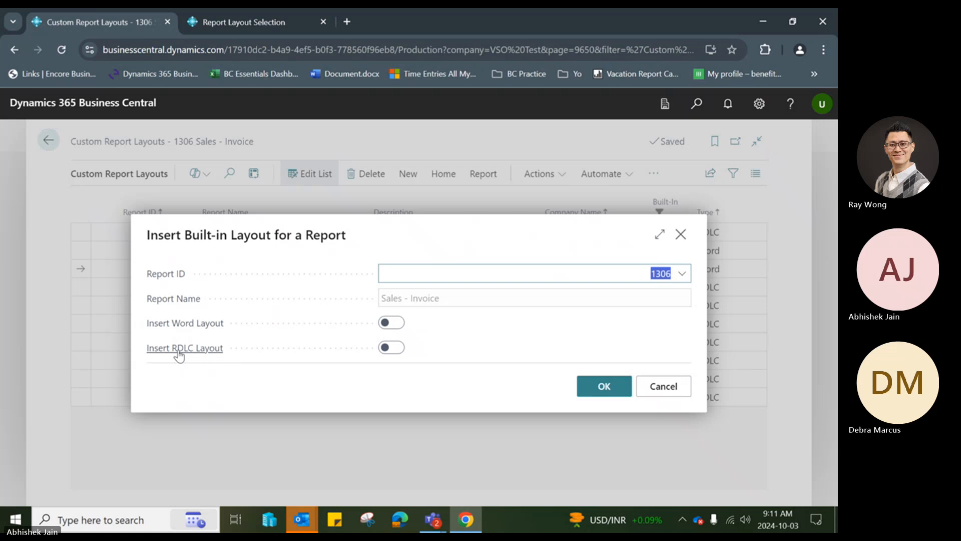
click(395, 347)
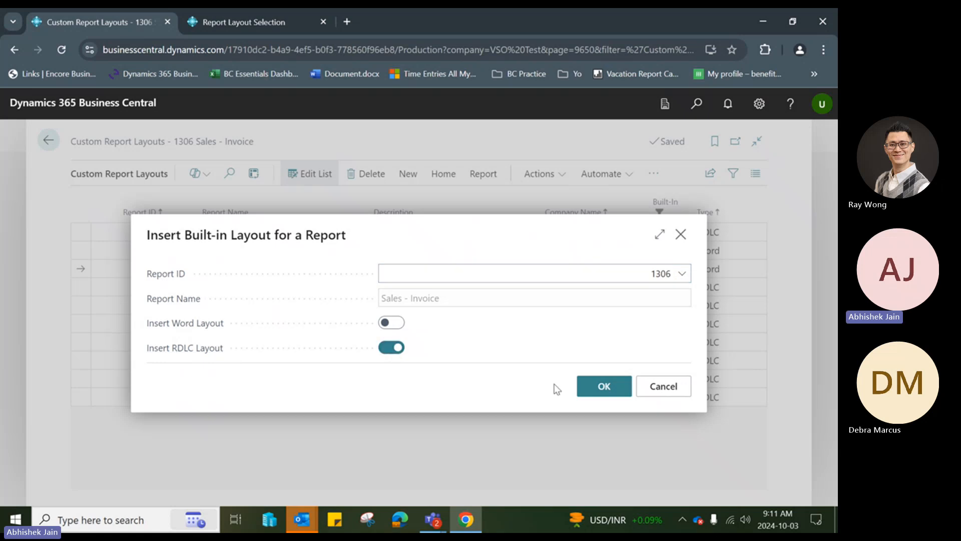
click(604, 386)
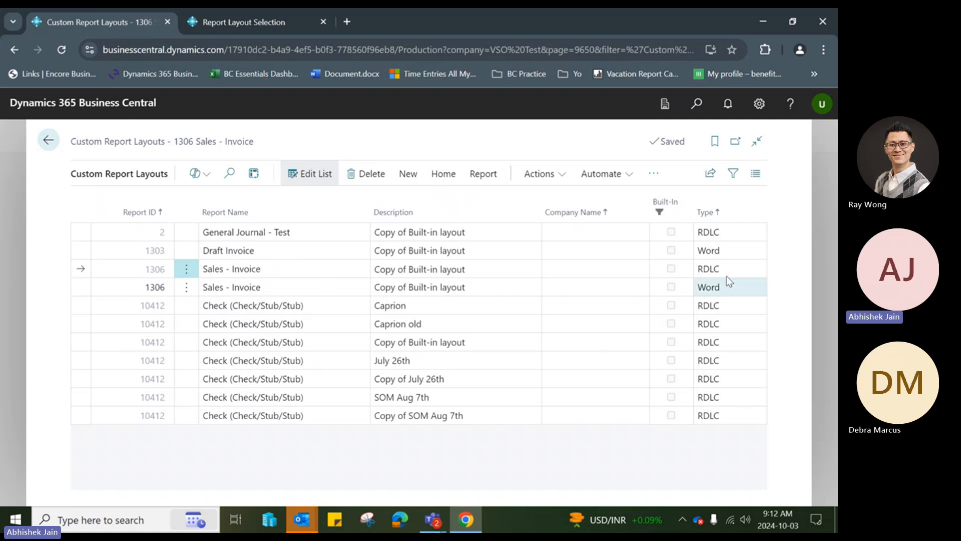
Set the description of the RDLC layout for report 1306 to "RDLC Sales Invoice Testing".
click(423, 265)
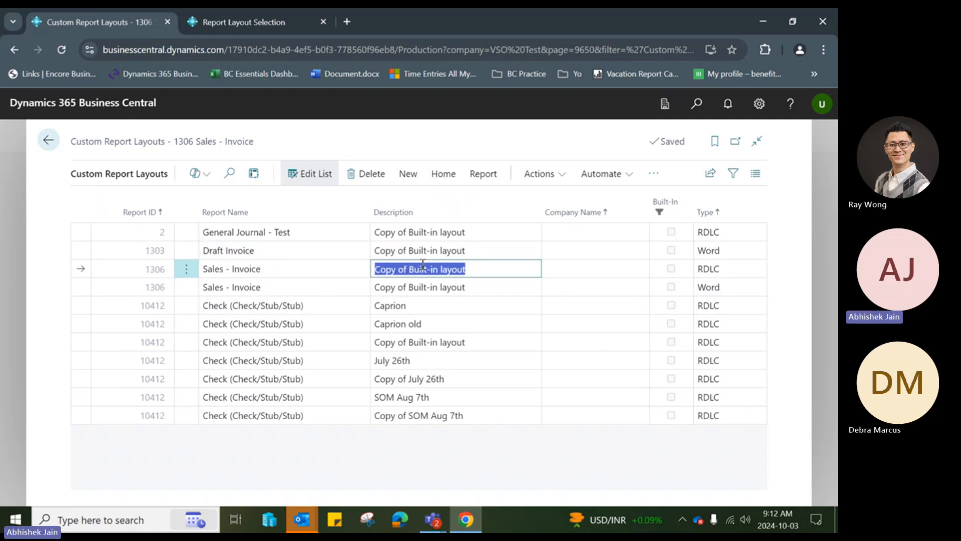
text(RD)
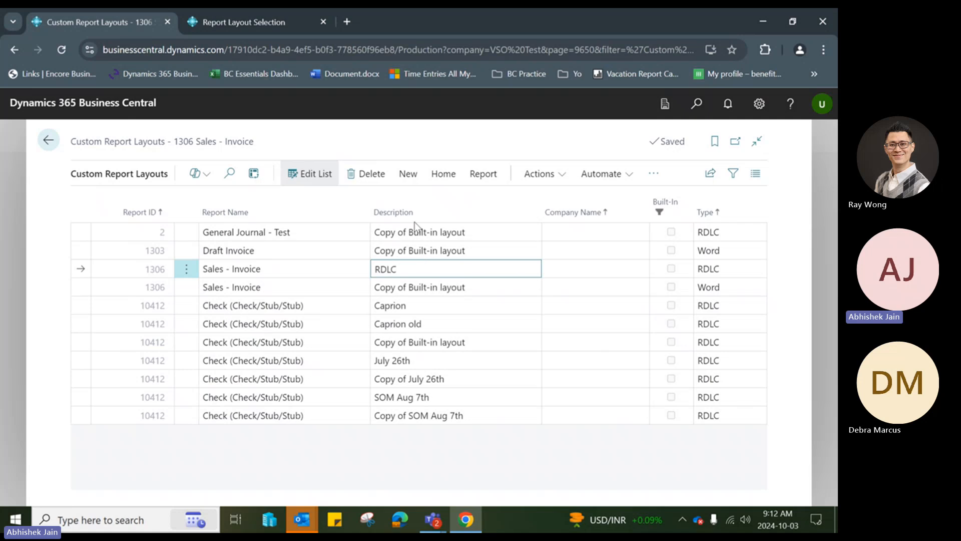
text(LC Sales Invoice Testing)
click(399, 152)
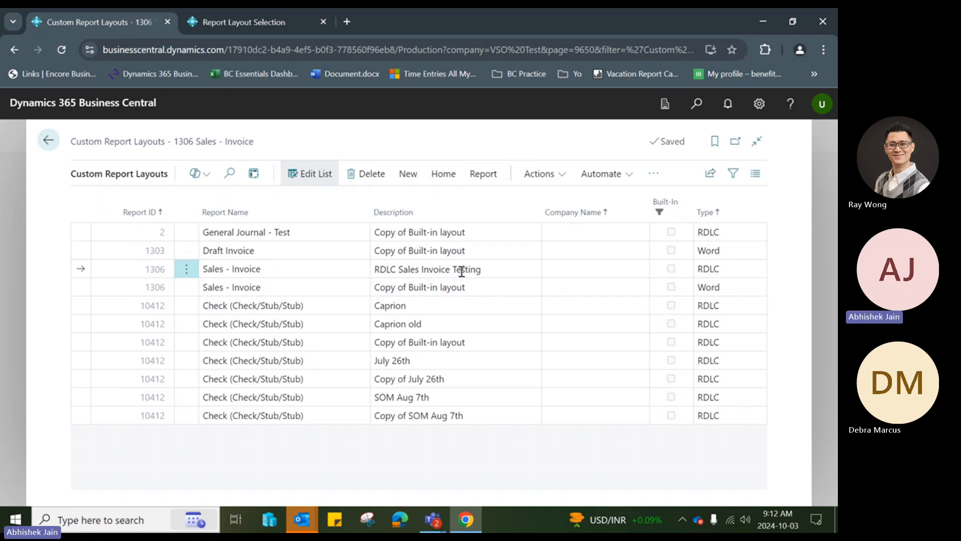
Run the report with the RDLC Sales Invoice Testing layout, clear the bill-to customer filter, and set the invoice No. filter to SI00016.
click(442, 180)
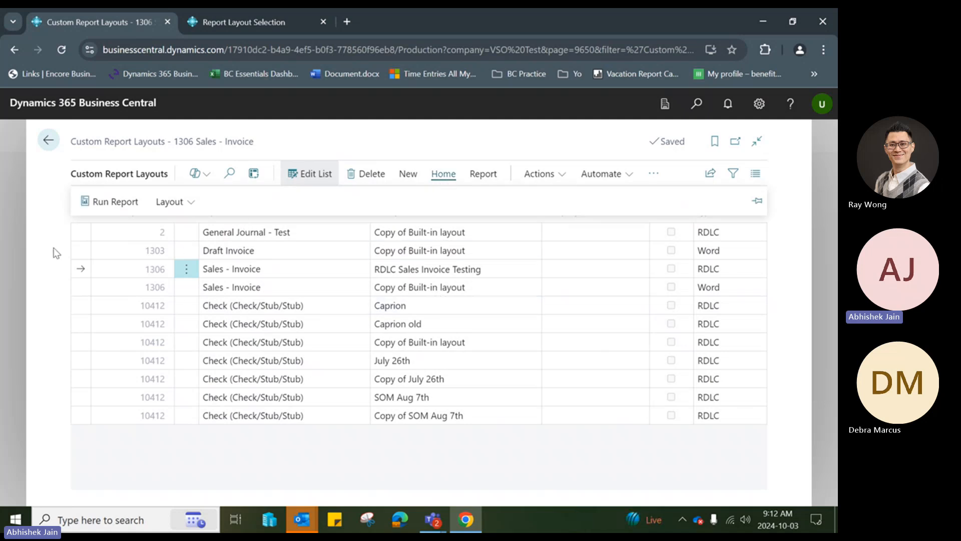
click(116, 202)
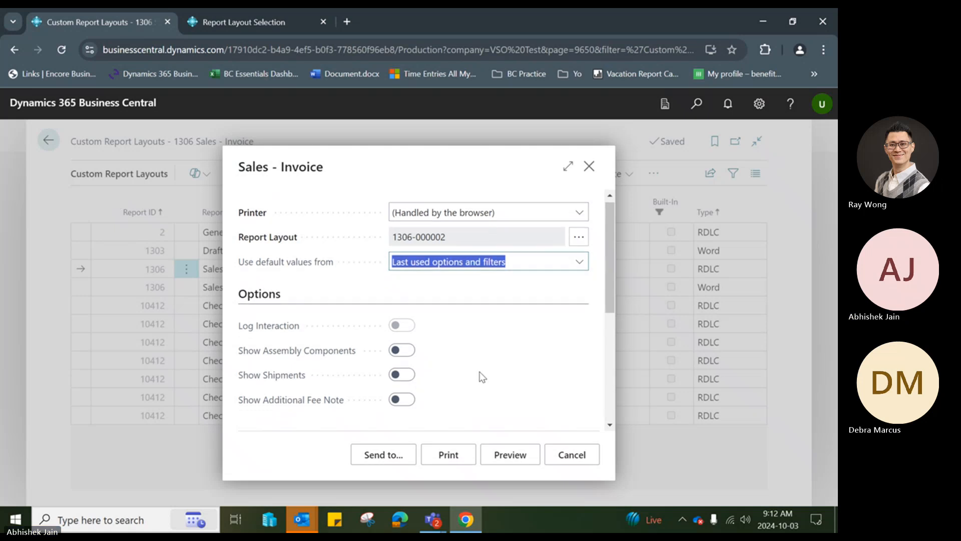
scroll(481, 360, down, 3)
scroll(482, 363, down, 2)
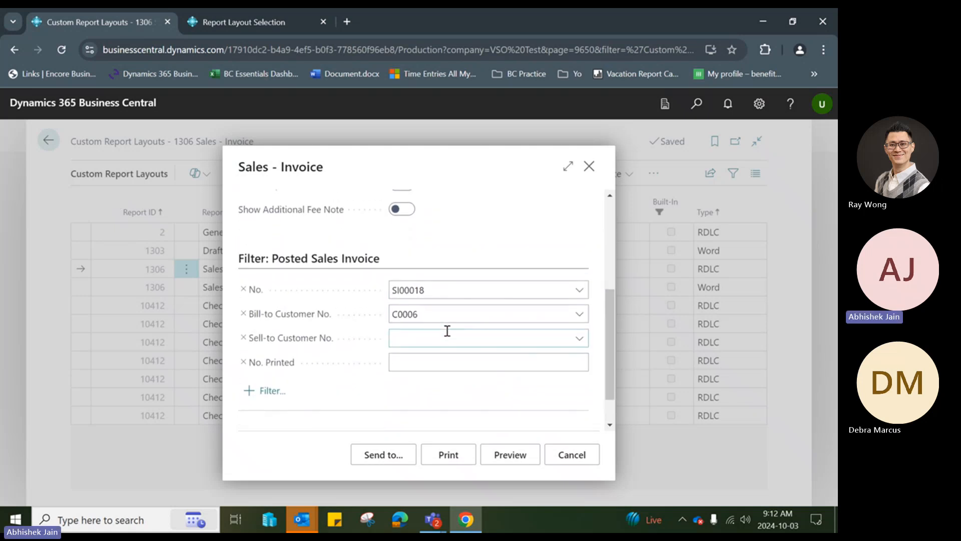
double_click(415, 315)
key(BackSpace)
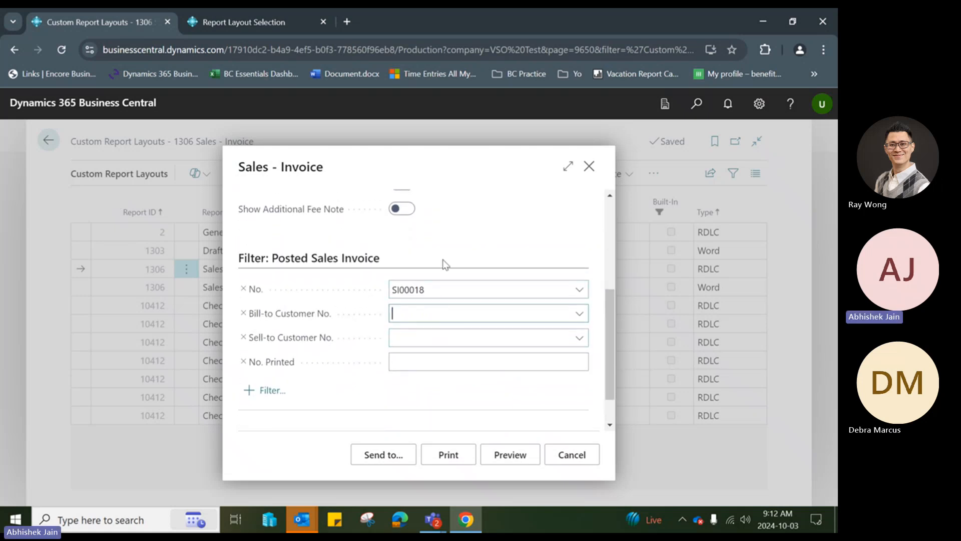
click(576, 290)
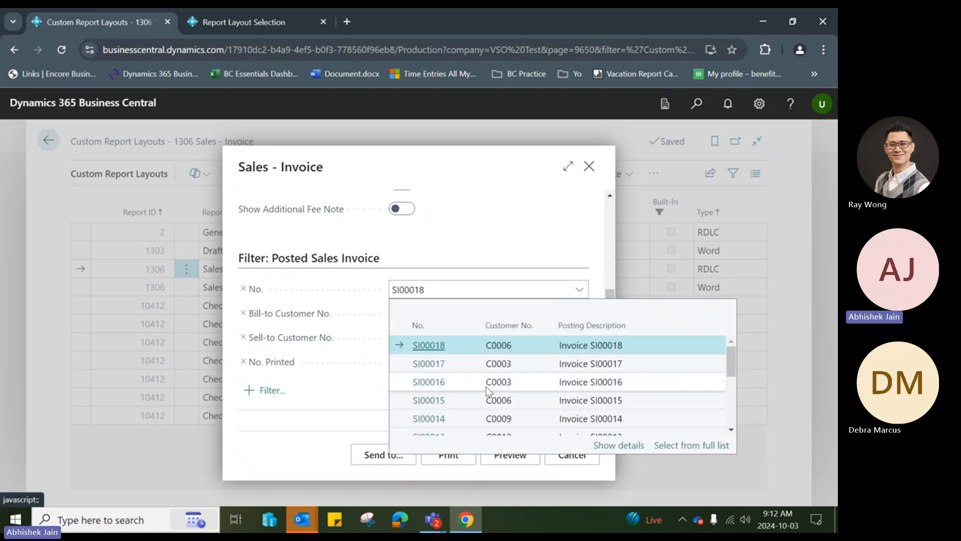
click(521, 383)
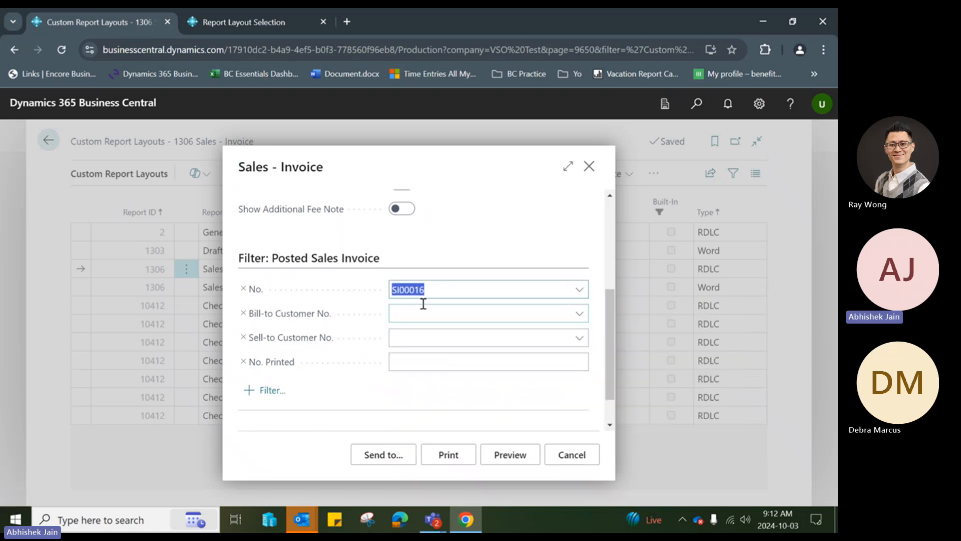
Preview the Sales - Invoice report enlarged, and close both the preview and the report request.
click(504, 452)
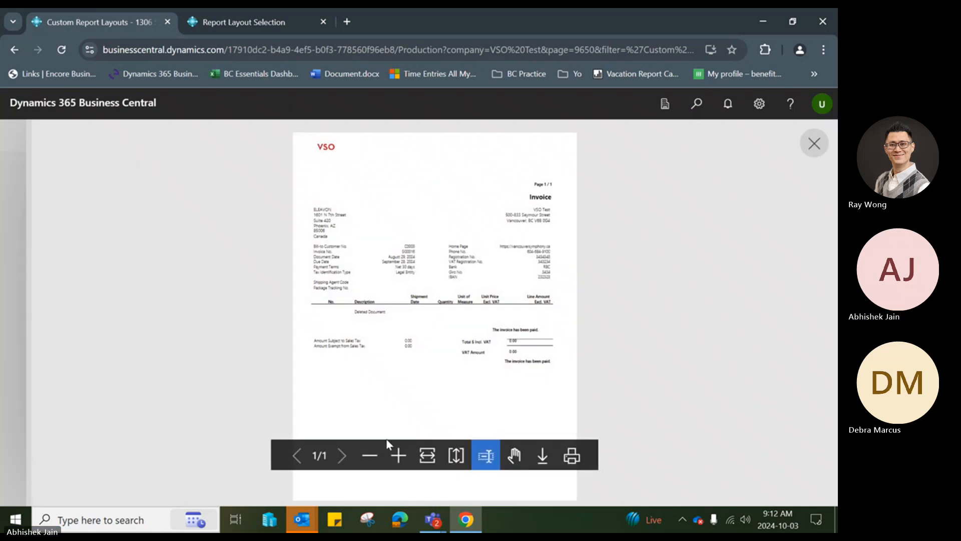
click(399, 455)
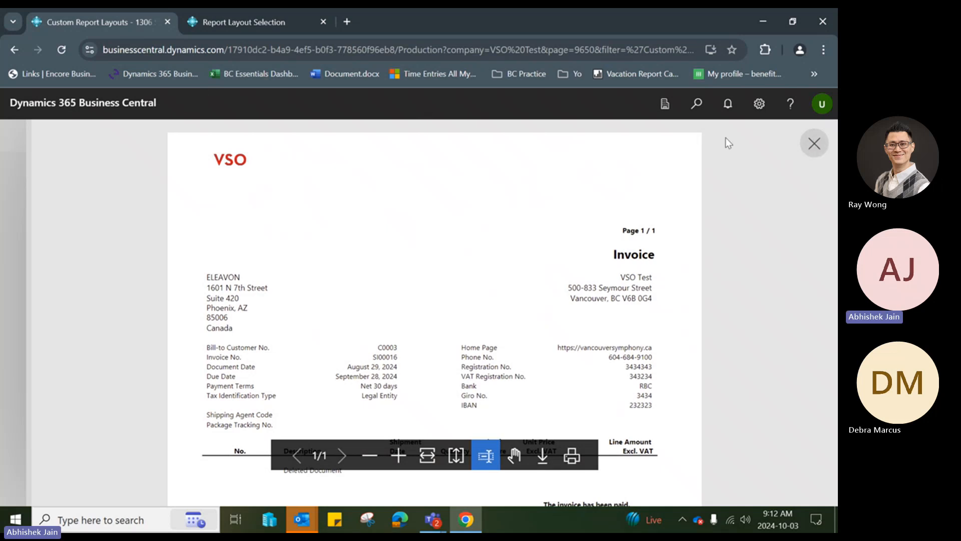
click(814, 145)
click(587, 165)
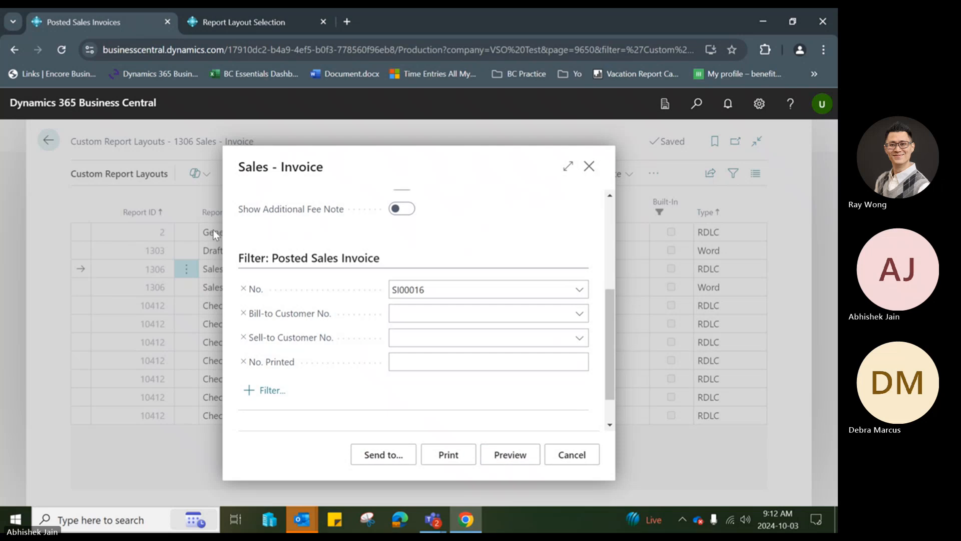
click(443, 176)
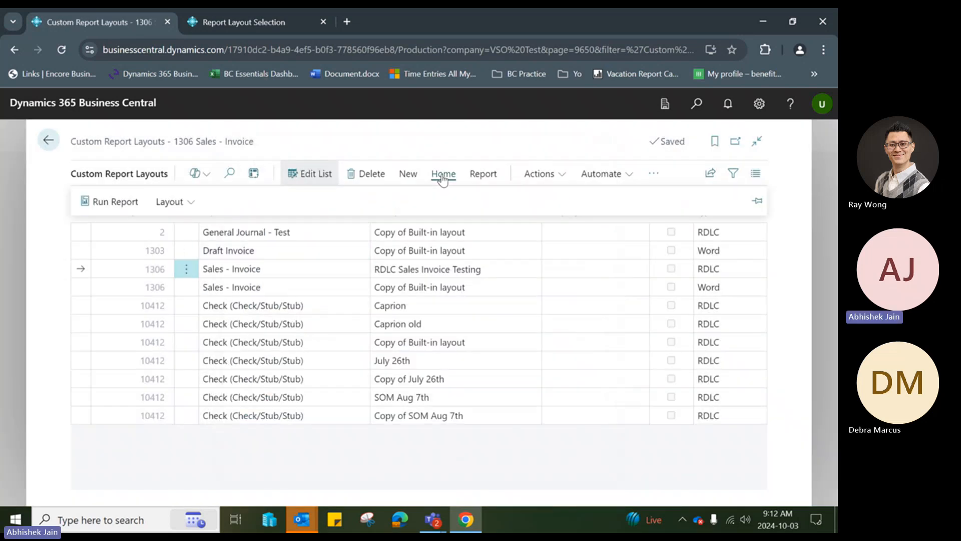
click(128, 202)
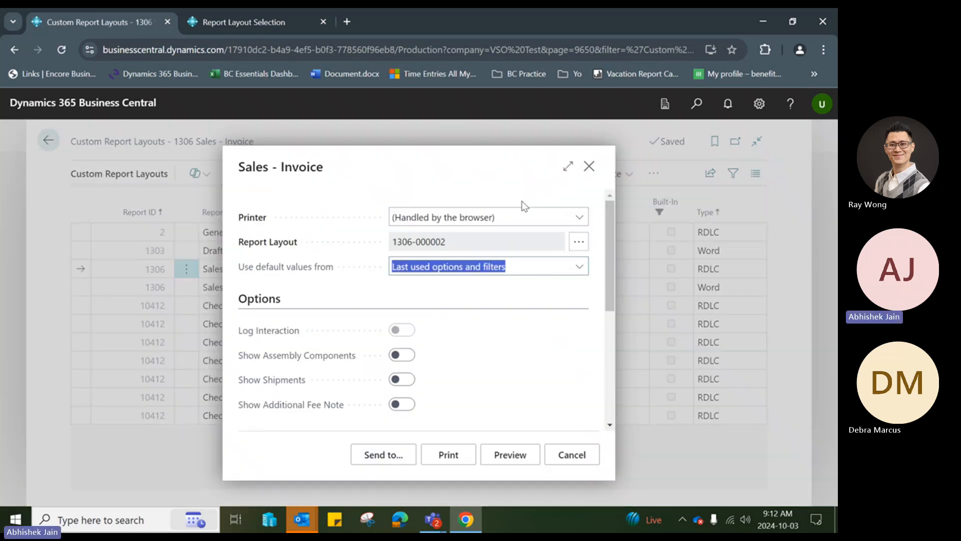
click(588, 166)
Export the RDLC Sales Invoice Testing layout of report 1306 as a file.
click(444, 174)
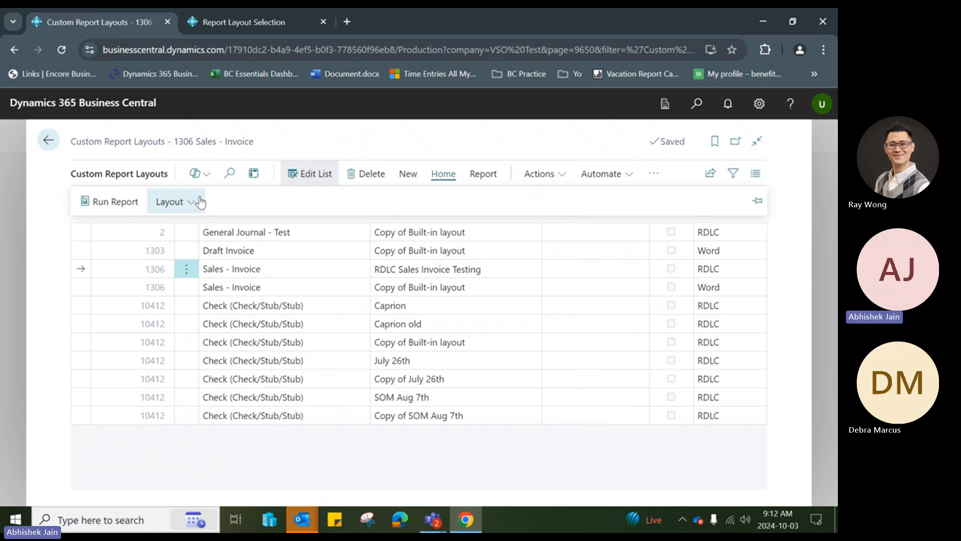
click(198, 201)
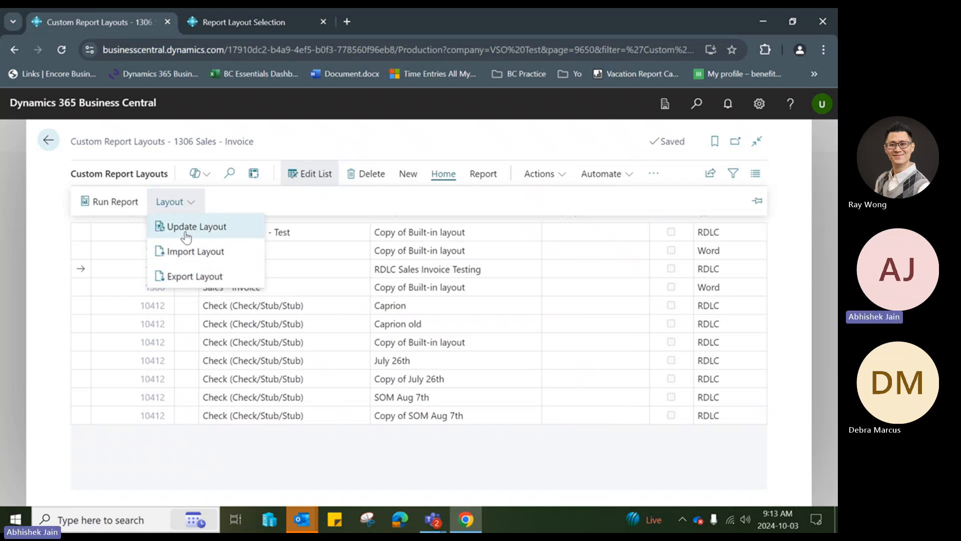
click(191, 276)
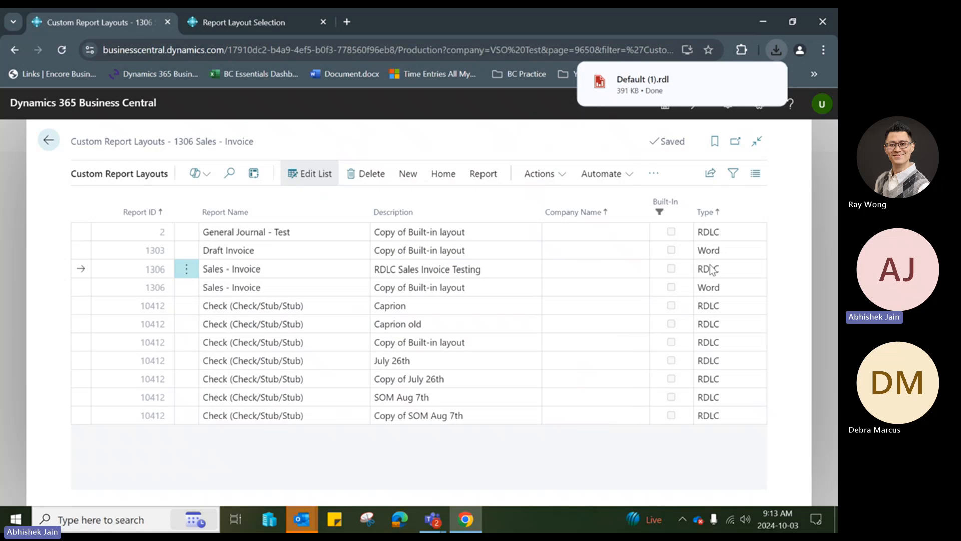
Open google.com in a new browser tab and search for "report builder".
click(225, 22)
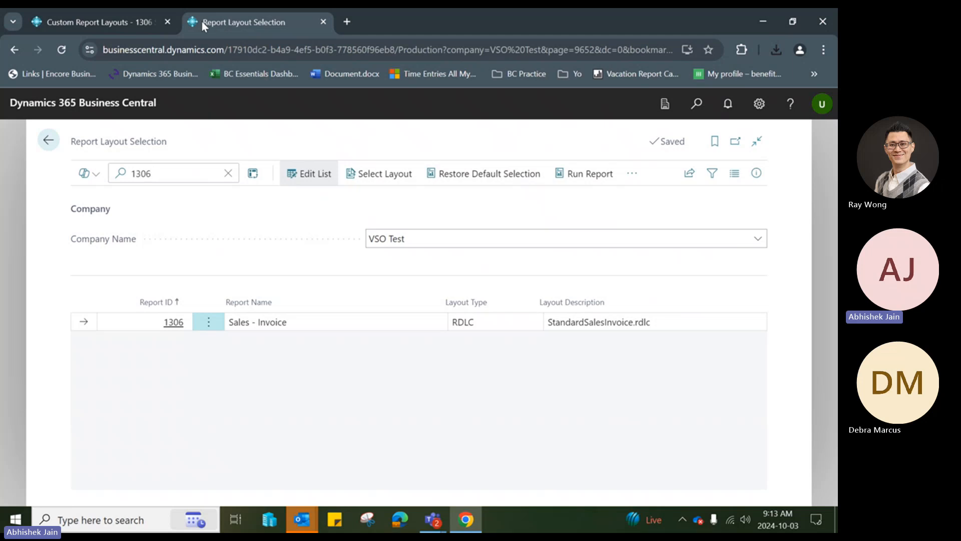
click(504, 24)
click(347, 21)
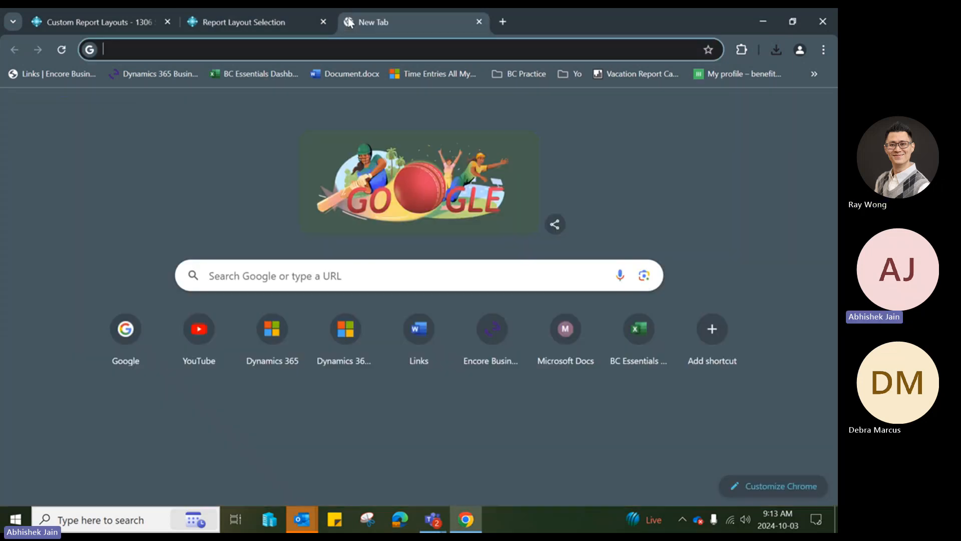
text(google.com)
key(Return)
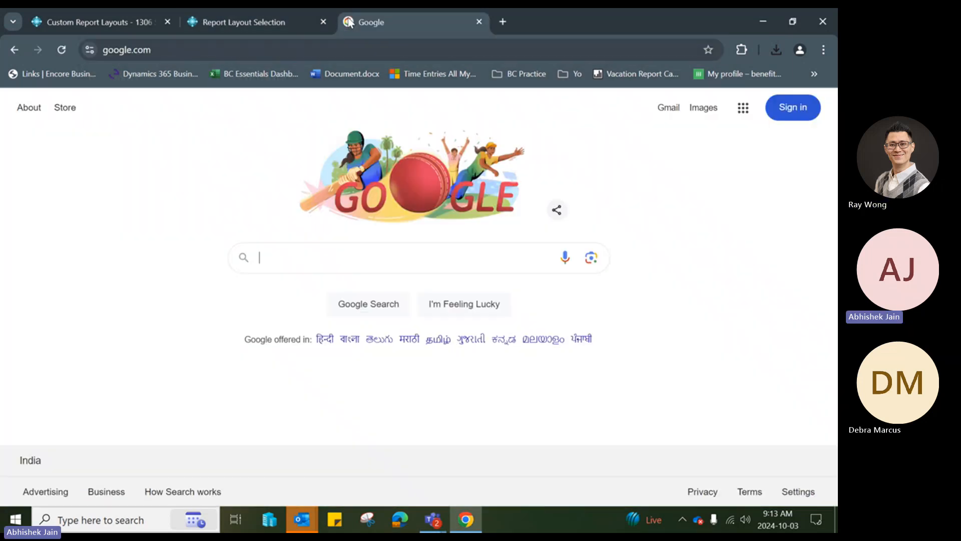
text(report builder)
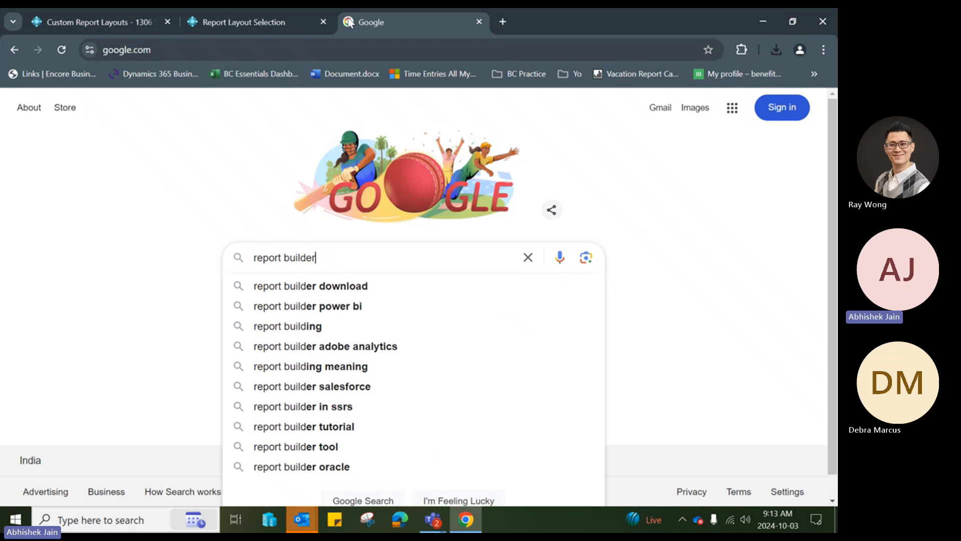
key(Return)
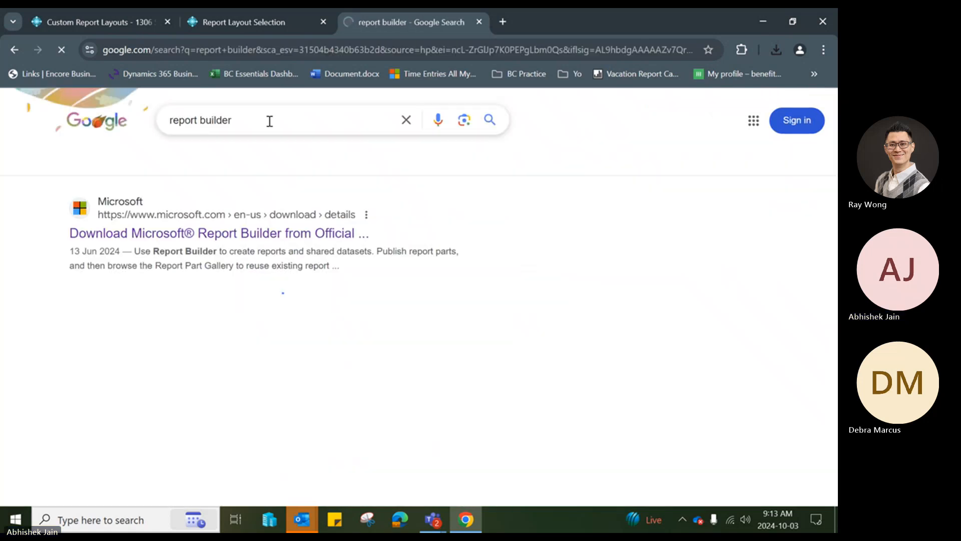
Open Microsoft's Report Builder download page from the search results and show its download section.
drag(237, 120, 173, 117)
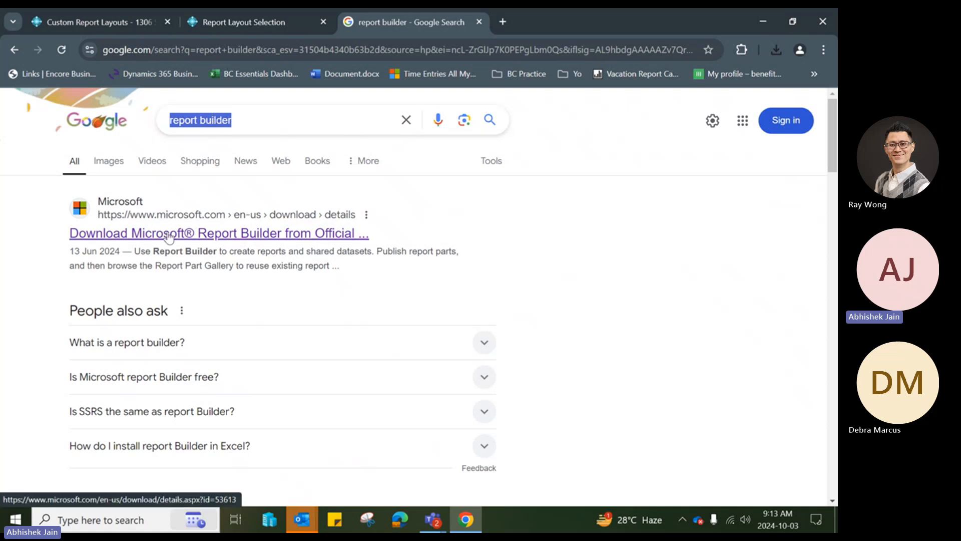
click(217, 238)
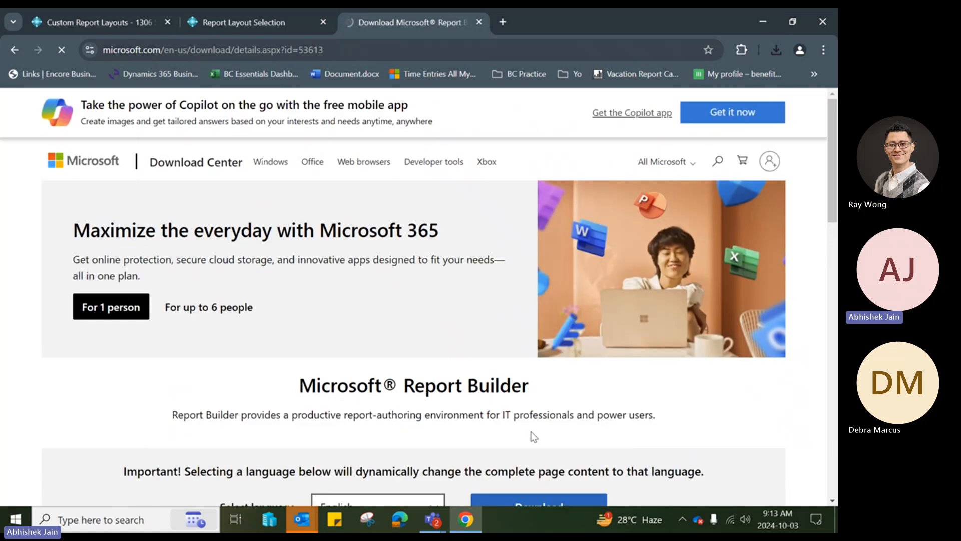
scroll(546, 439, down, 1)
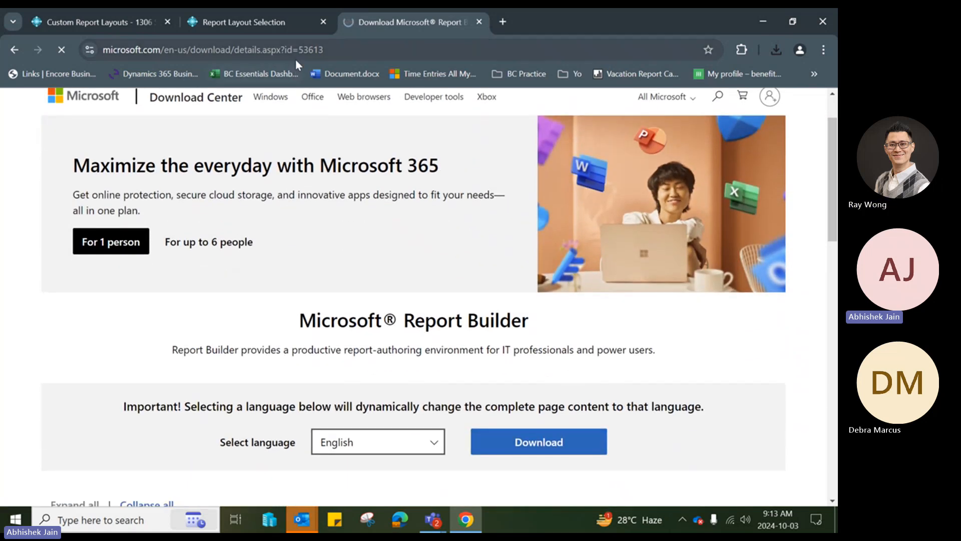
Open the downloaded Default (1).rdl layout in Microsoft Report Builder and look over its design.
click(257, 22)
click(167, 174)
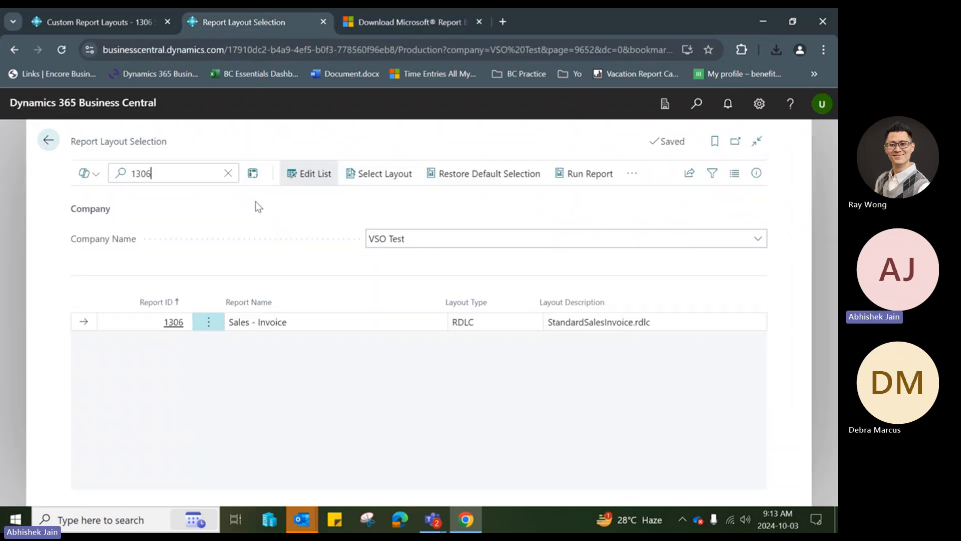
click(126, 23)
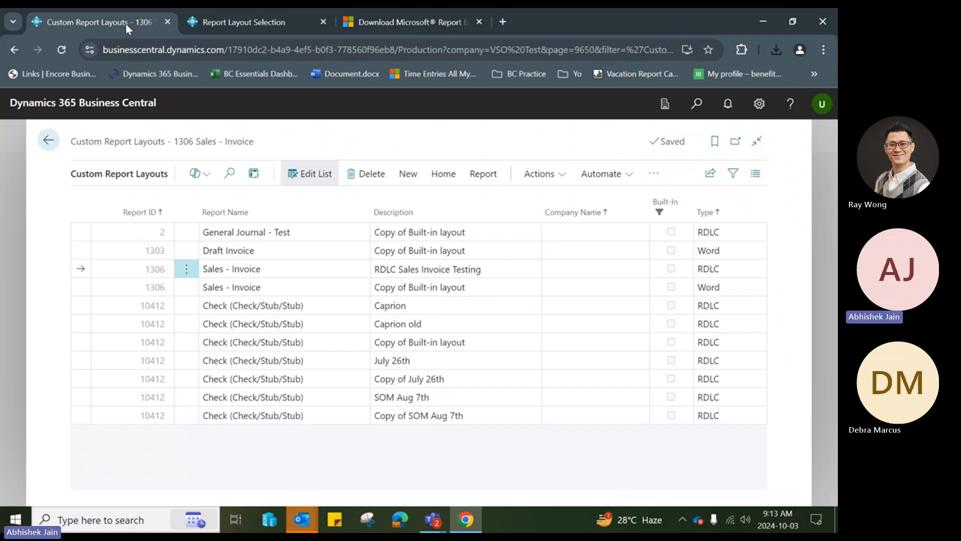
click(208, 21)
click(122, 16)
click(775, 50)
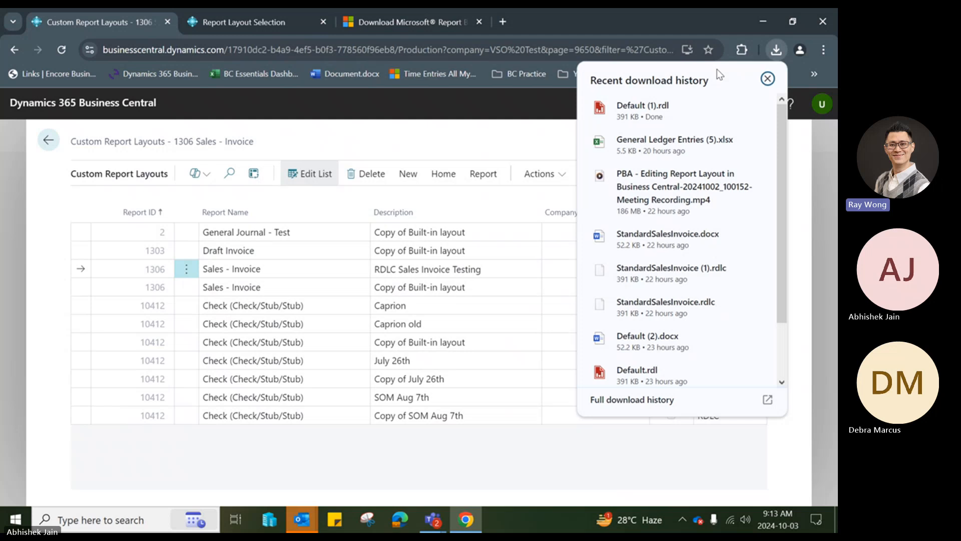
click(647, 116)
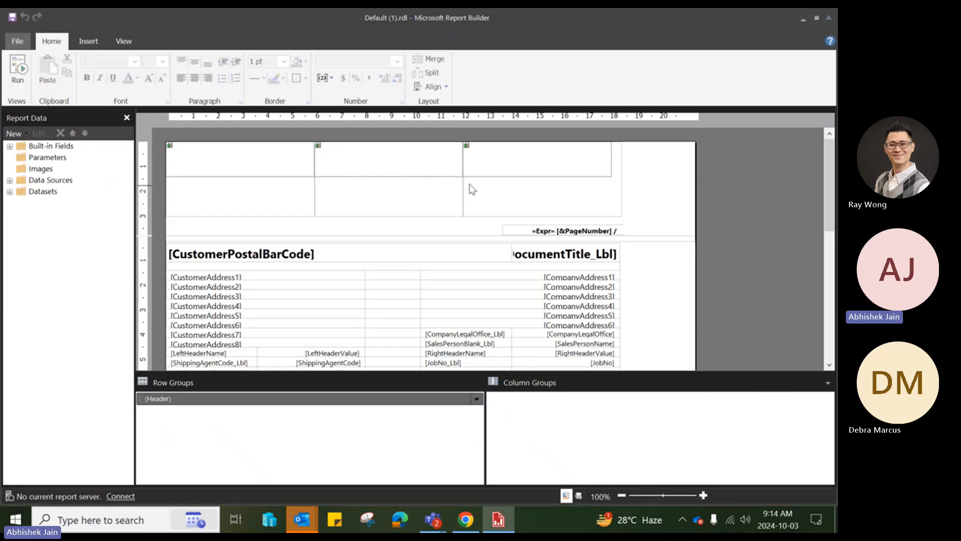
drag(833, 166, 801, 181)
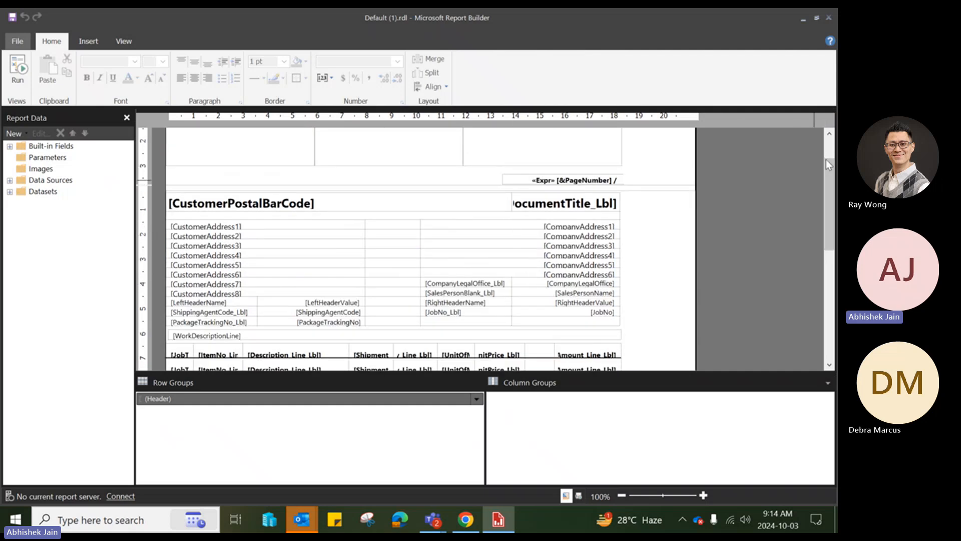
drag(826, 159, 830, 139)
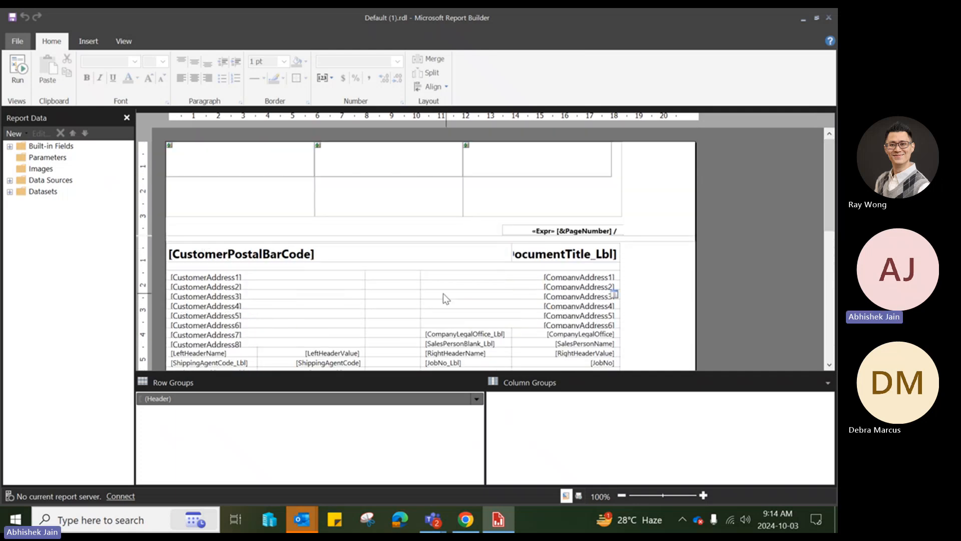
Back in Business Central, run the RDLC Sales Invoice Testing layout for invoice SI00016 with no bill-to customer filter and preview it enlarged.
click(466, 521)
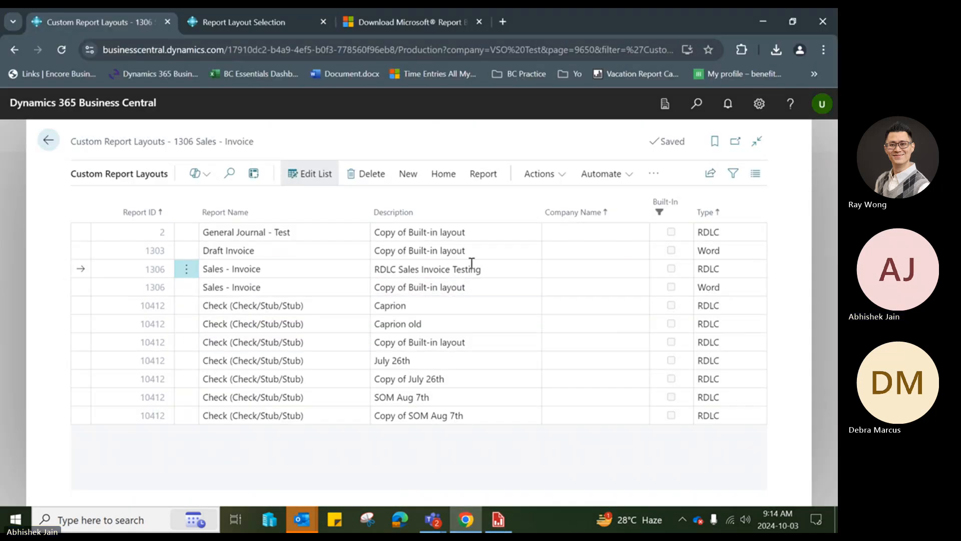
click(450, 175)
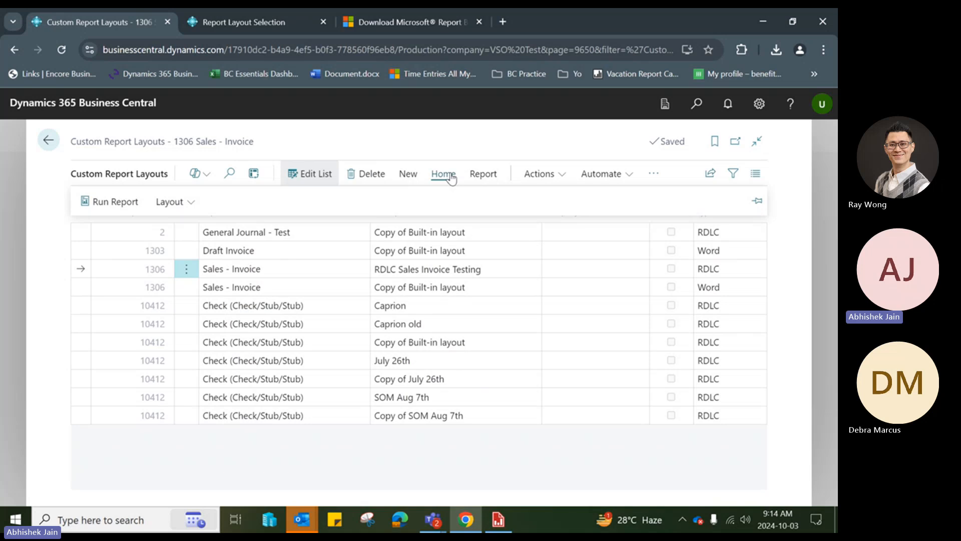
click(110, 200)
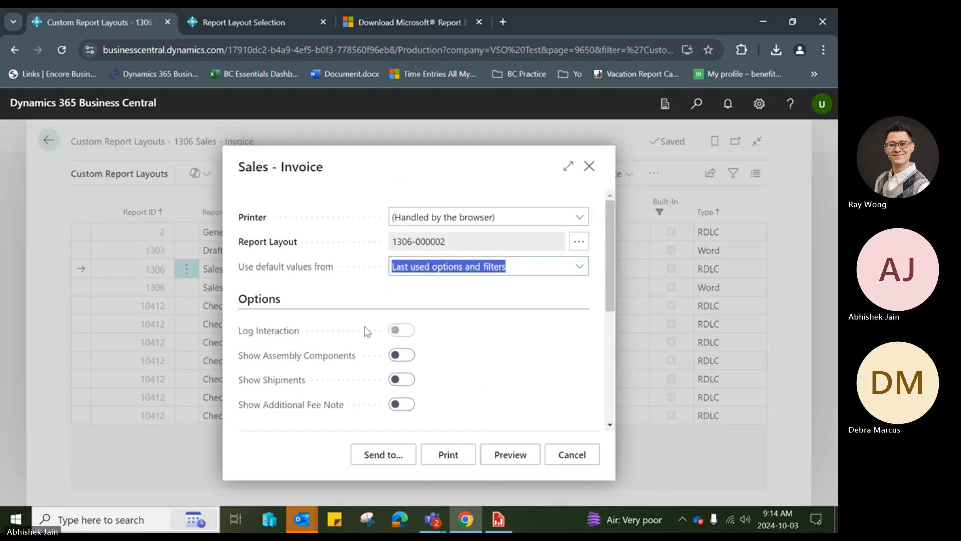
scroll(519, 295, down, 1)
scroll(520, 301, down, 3)
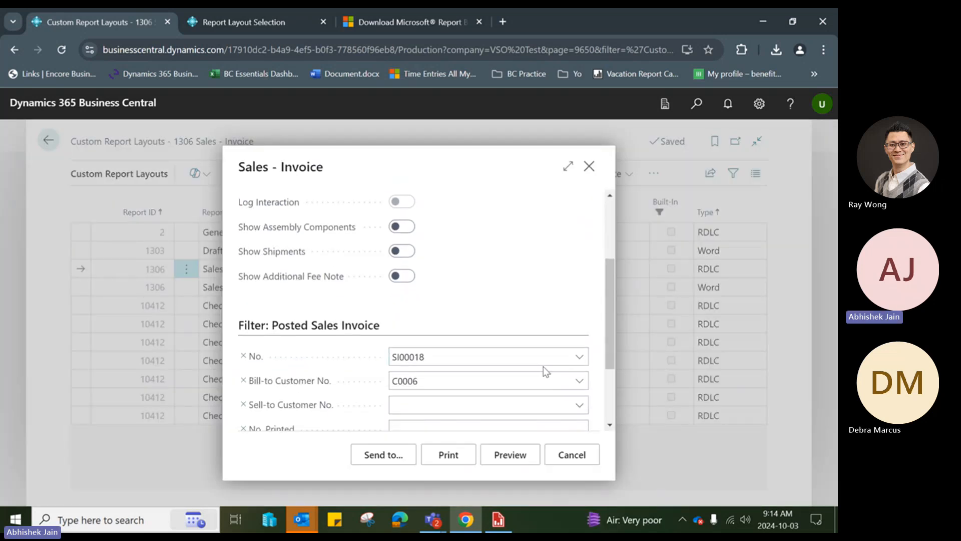
click(510, 376)
key(Delete)
click(580, 356)
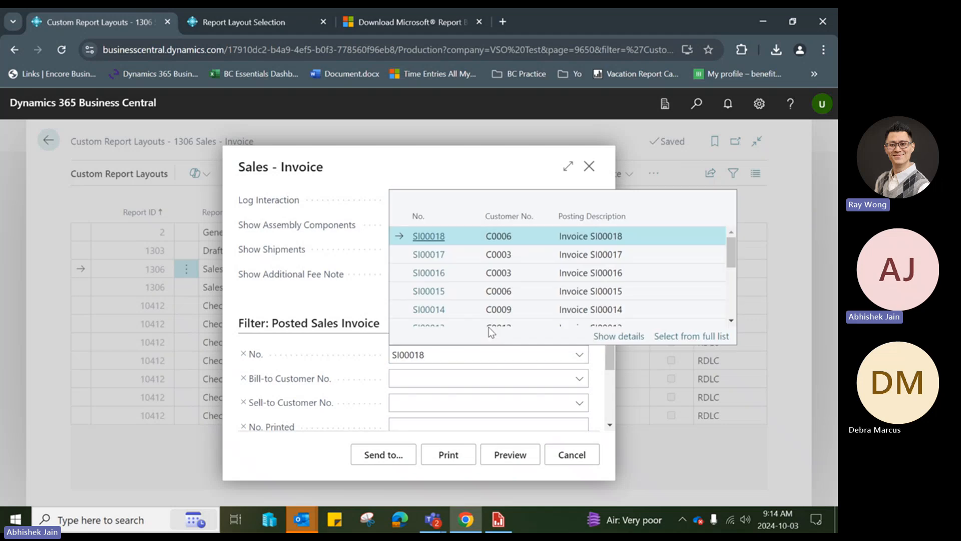
click(509, 273)
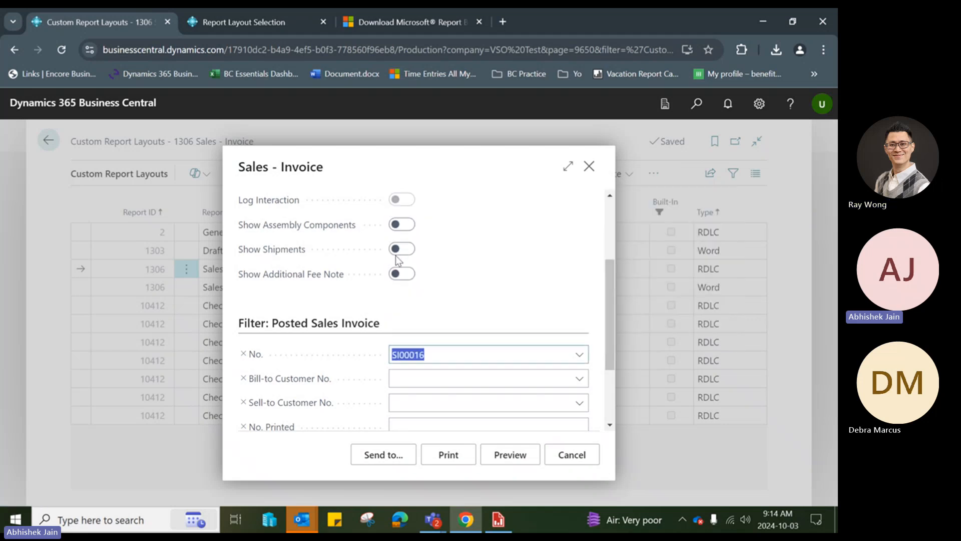
click(507, 454)
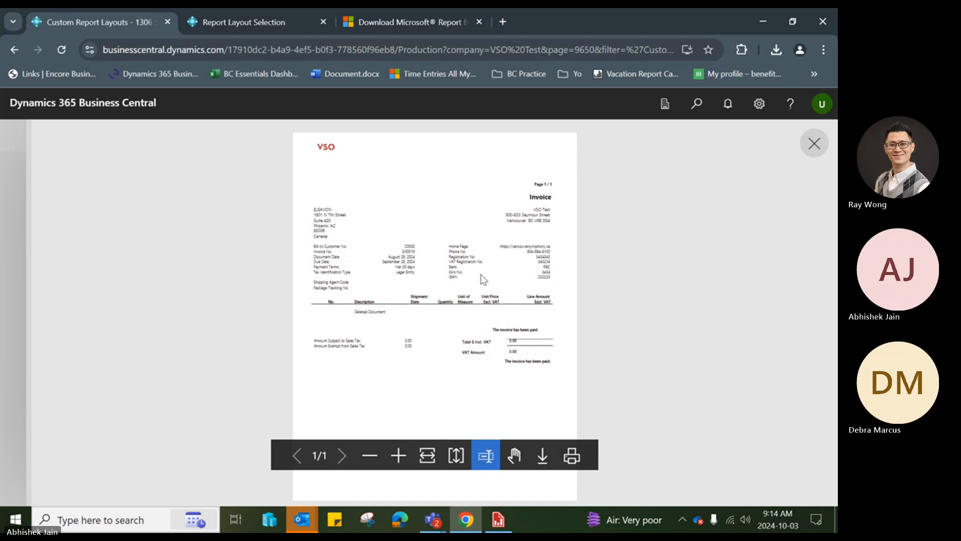
click(405, 457)
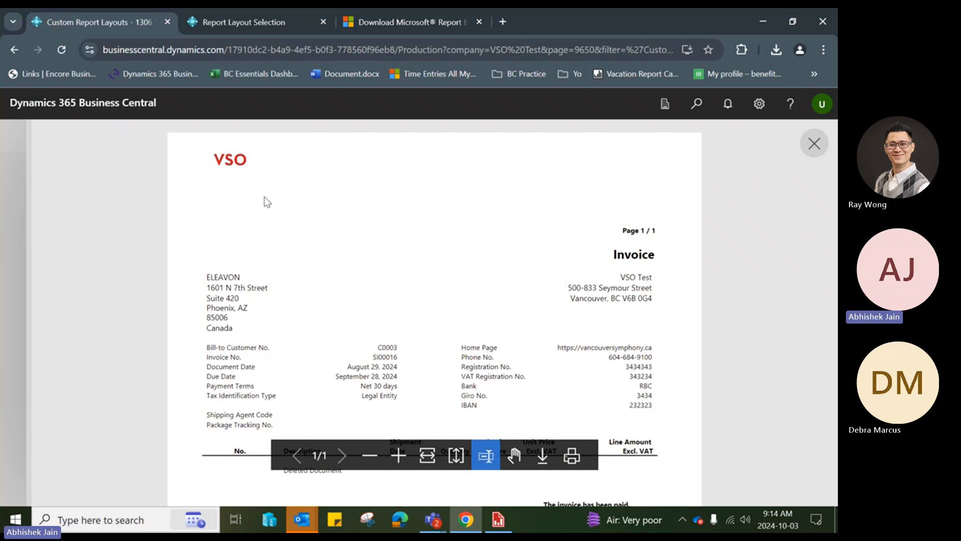
Compare the logo placeholders, page number and document title in the Report Builder layout with the invoice preview in the browser.
click(499, 521)
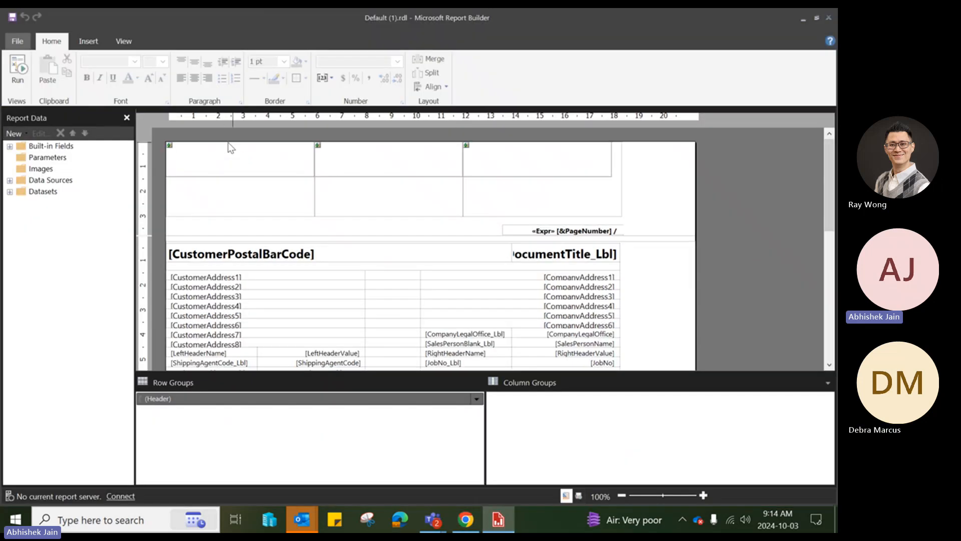
click(202, 151)
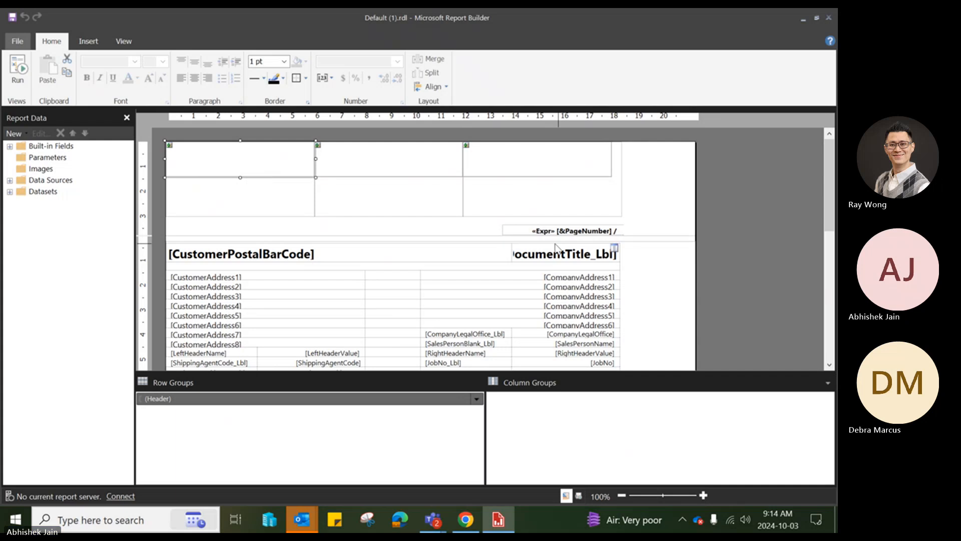
click(592, 234)
click(474, 519)
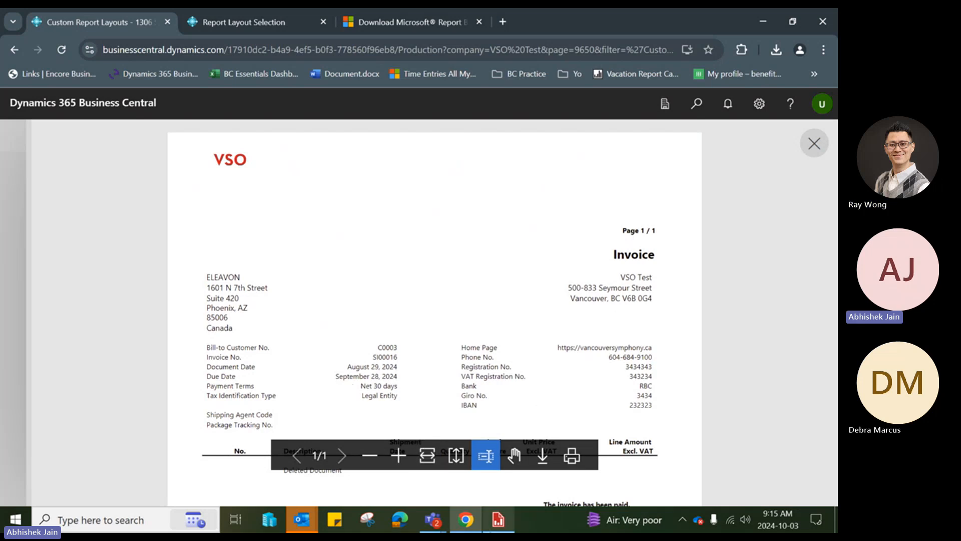
click(498, 519)
double_click(571, 255)
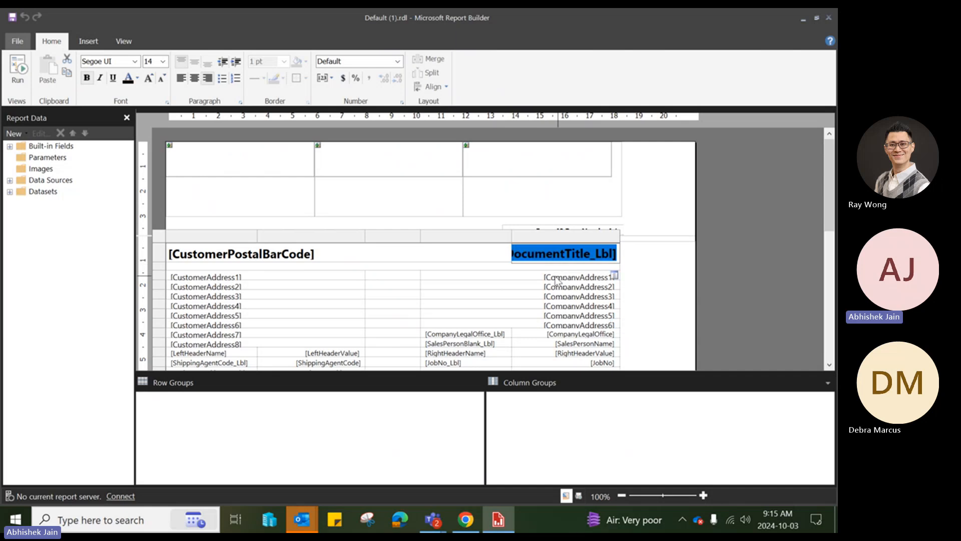
click(466, 519)
click(499, 519)
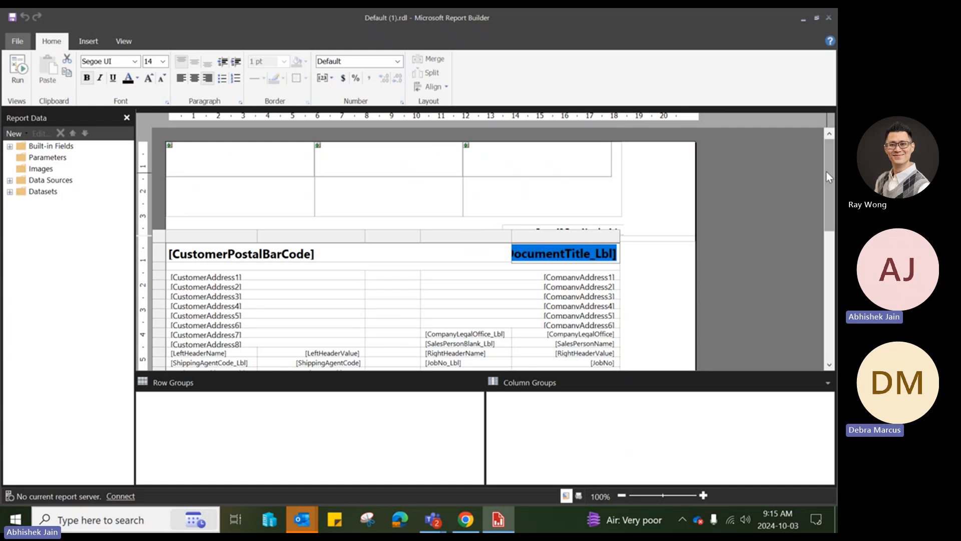
mouse_move(826, 172)
mouse_down()
mouse_move(830, 218)
mouse_move(830, 174)
mouse_up()
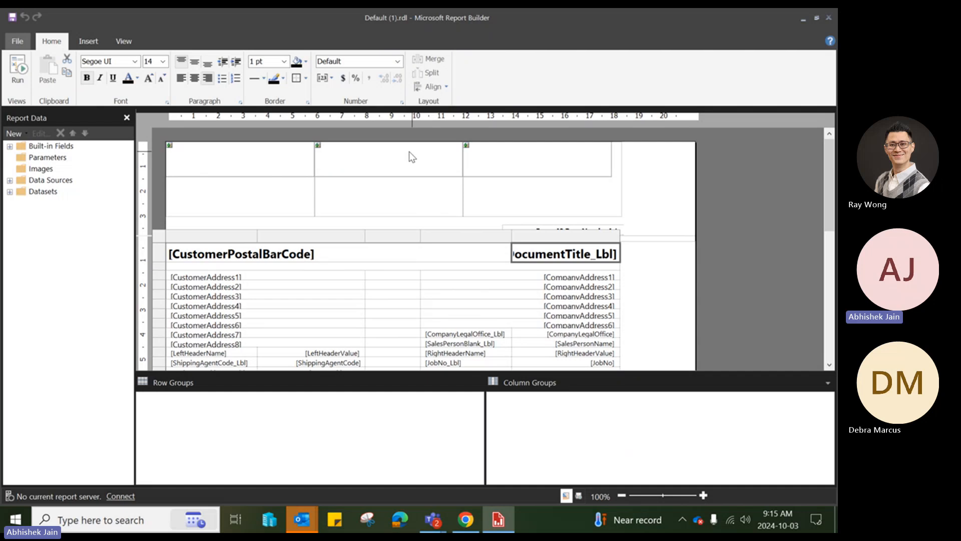
Delete the page number text box from the layout's page header.
click(659, 196)
mouse_move(832, 186)
mouse_down()
mouse_move(834, 305)
mouse_move(834, 176)
mouse_up()
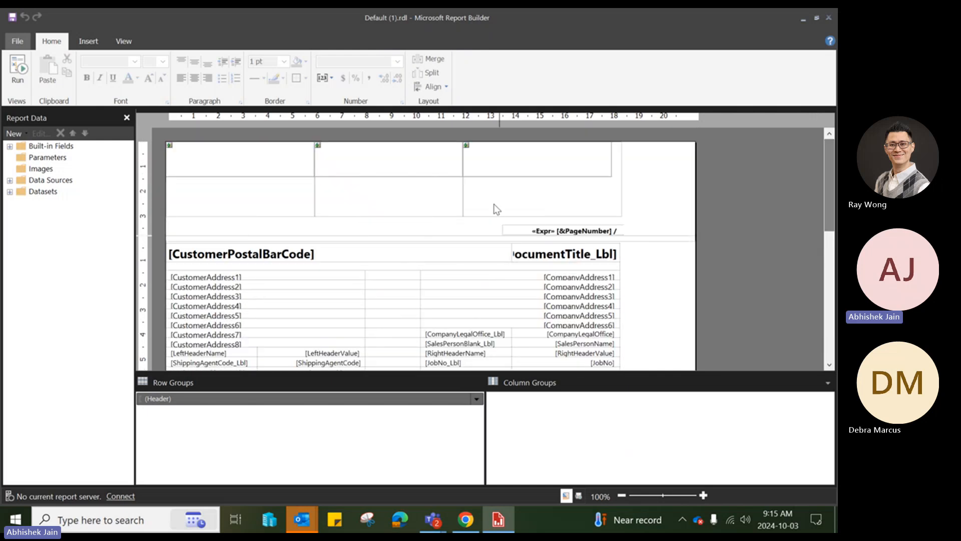
click(556, 230)
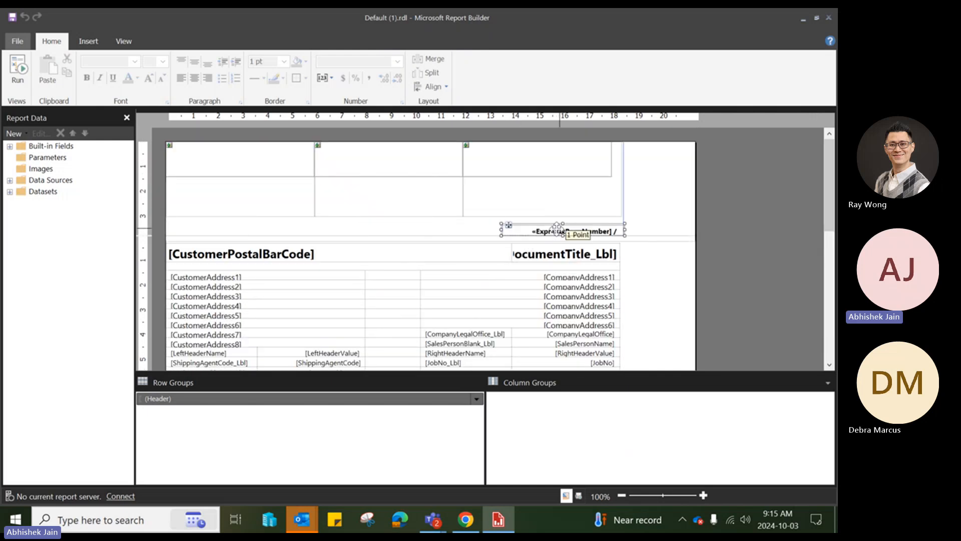
click(623, 213)
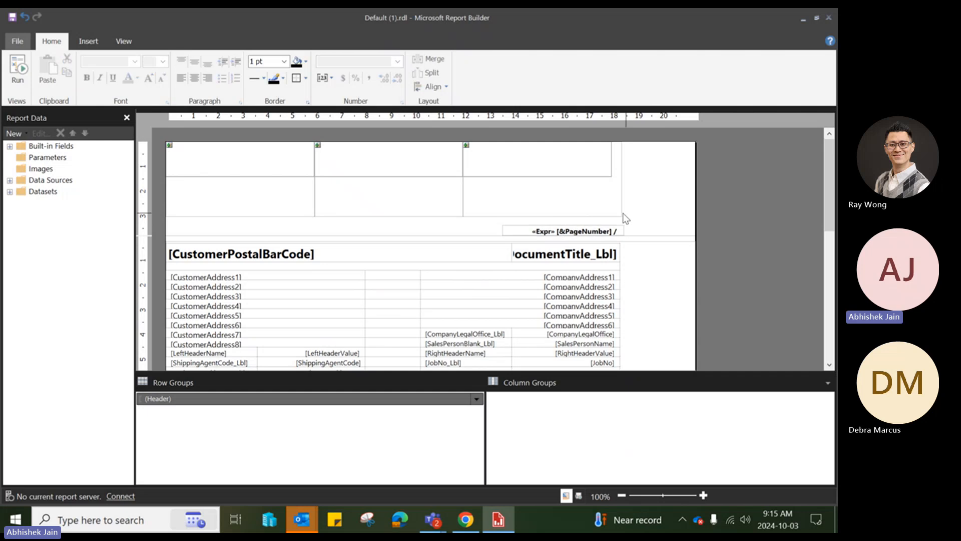
click(525, 232)
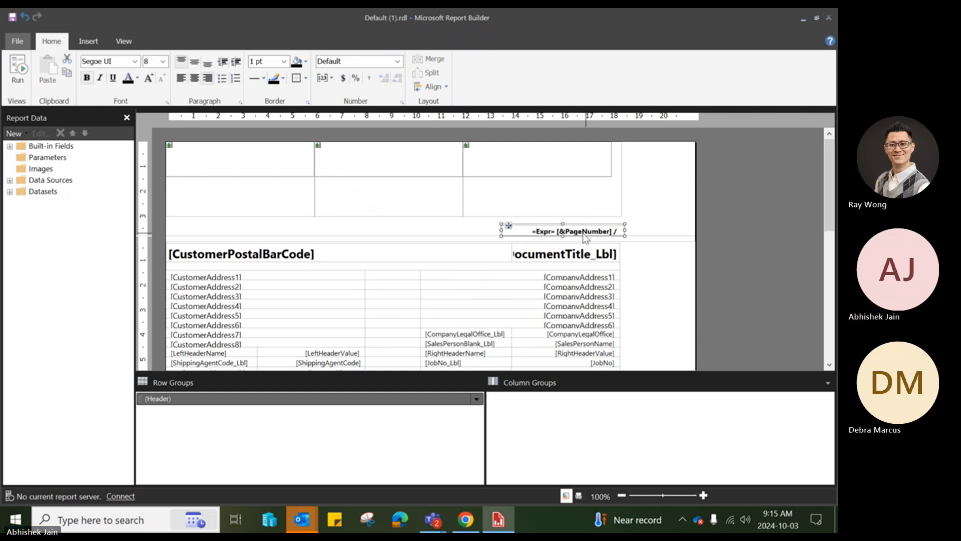
key(Delete)
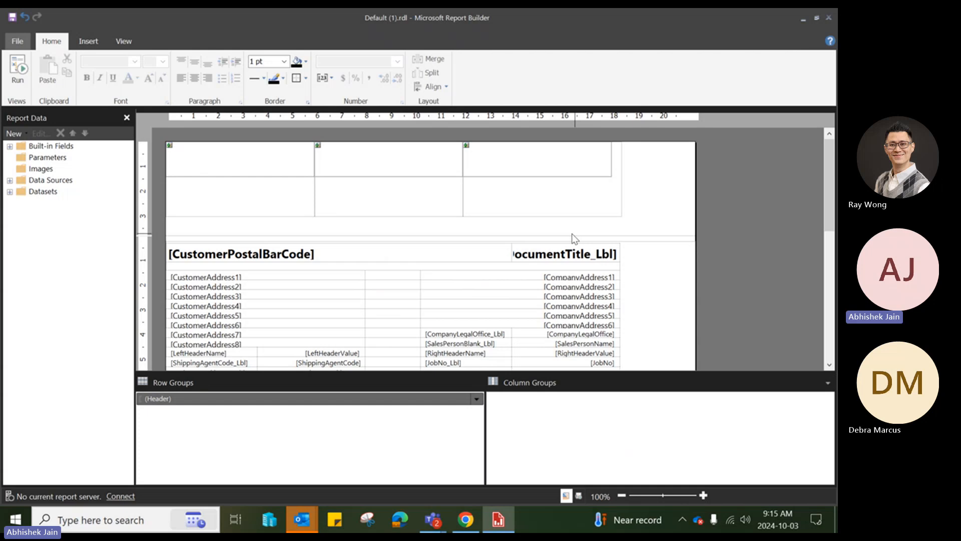
Check the header against the invoice preview, and delete the middle and right logo placeholders from the Report Builder layout.
click(465, 519)
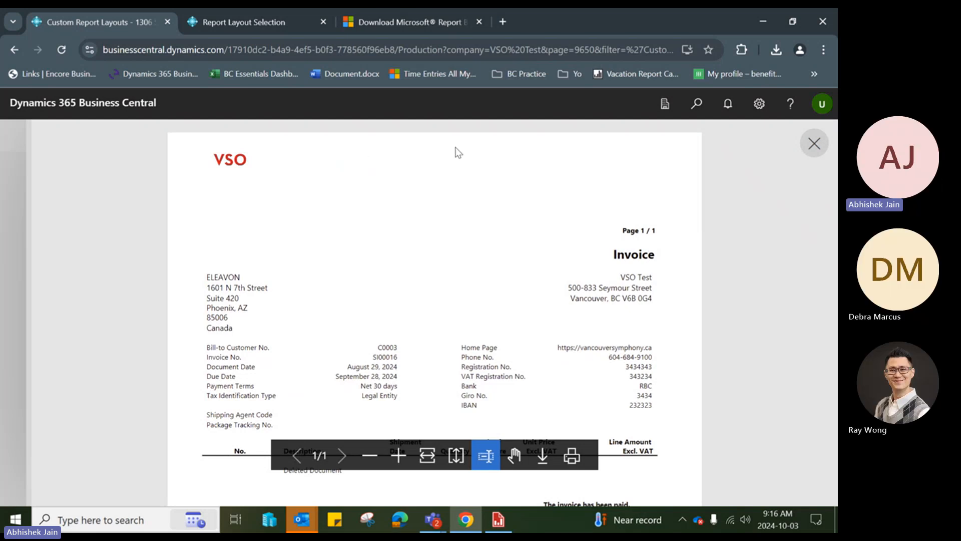
click(502, 523)
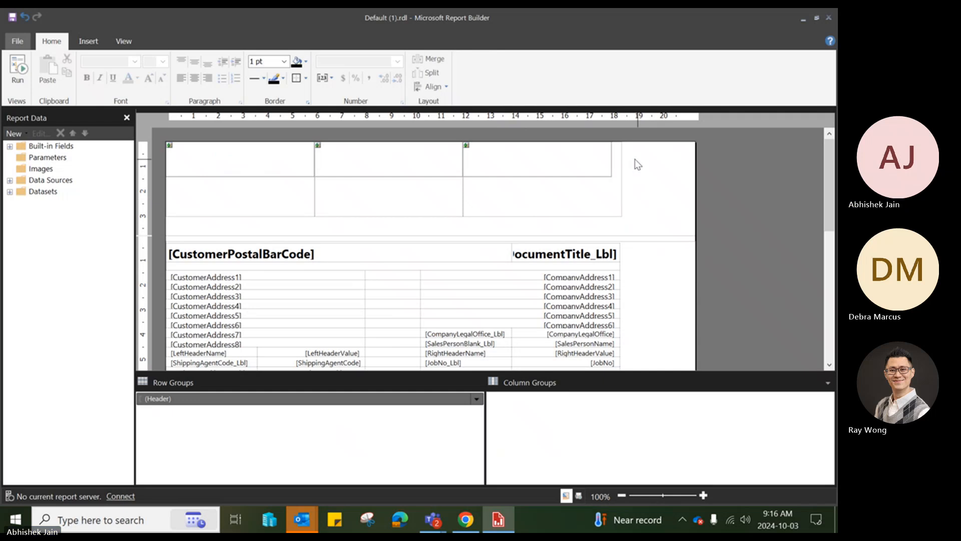
drag(634, 150, 410, 224)
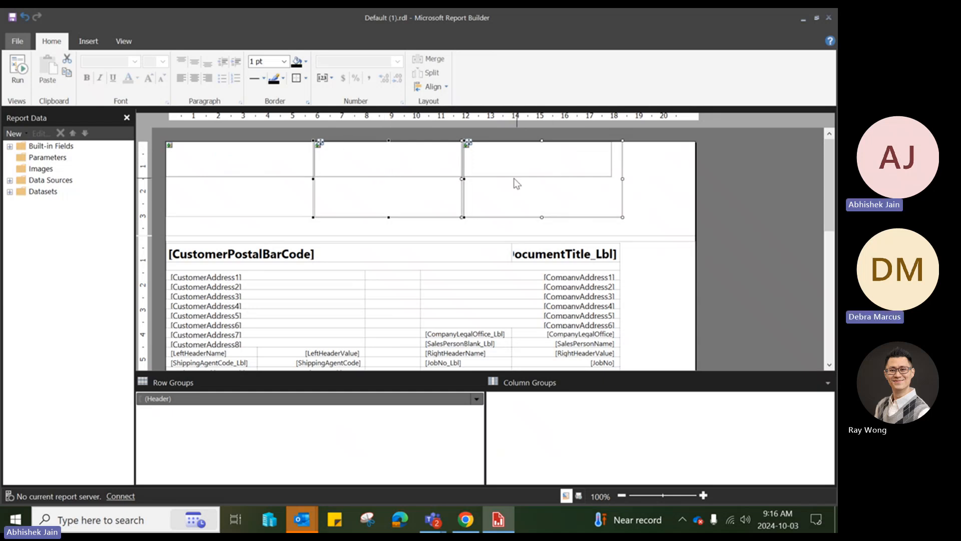
key(Delete)
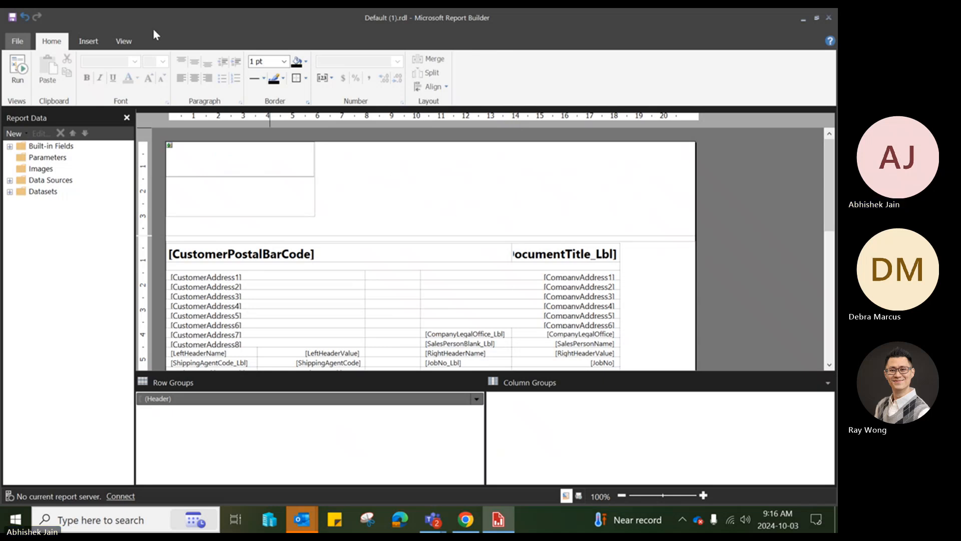
Add a text box reading "Sales Invoice" in the page header to the right of the remaining logo placeholder and center its text.
click(90, 42)
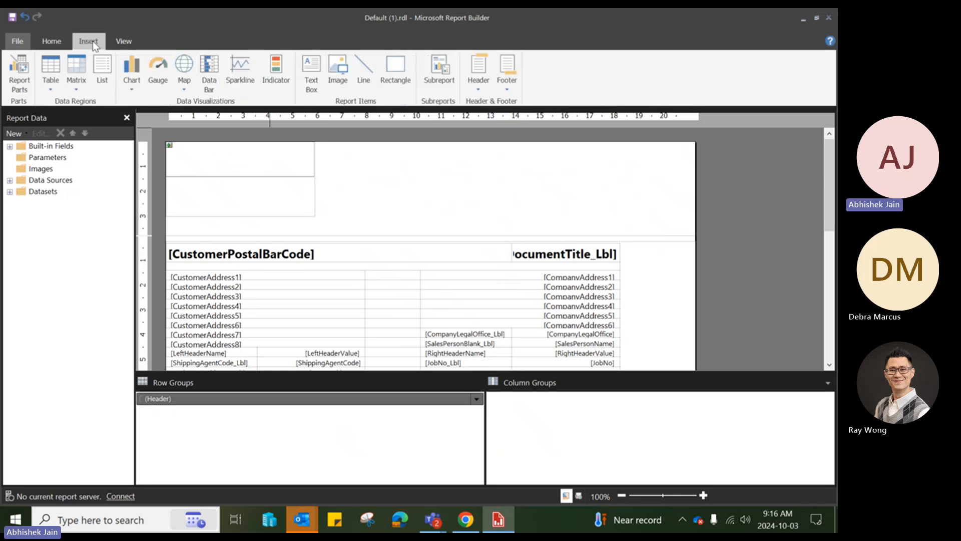
click(309, 67)
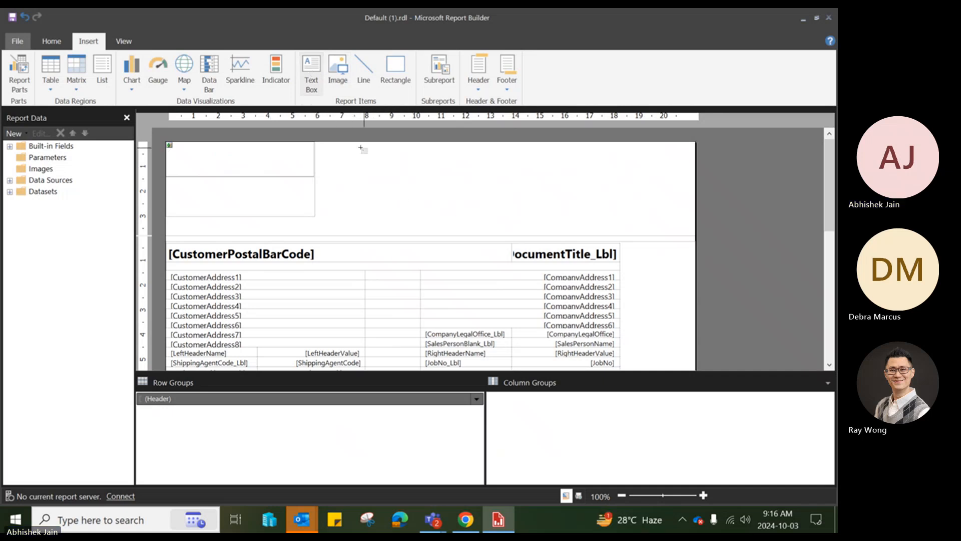
drag(349, 144, 506, 177)
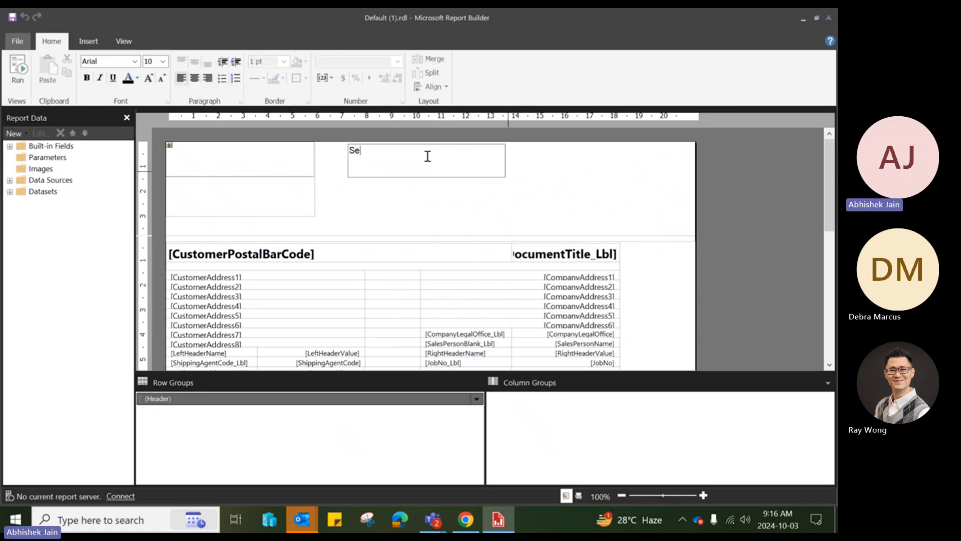
text(Sales INvoice)
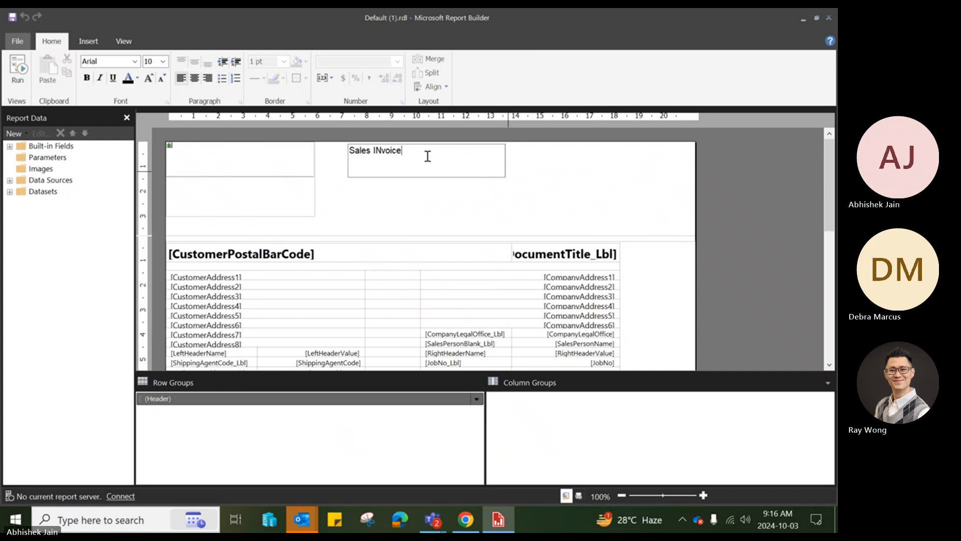
key(BackSpace)
text(nvoice)
drag(400, 150, 342, 150)
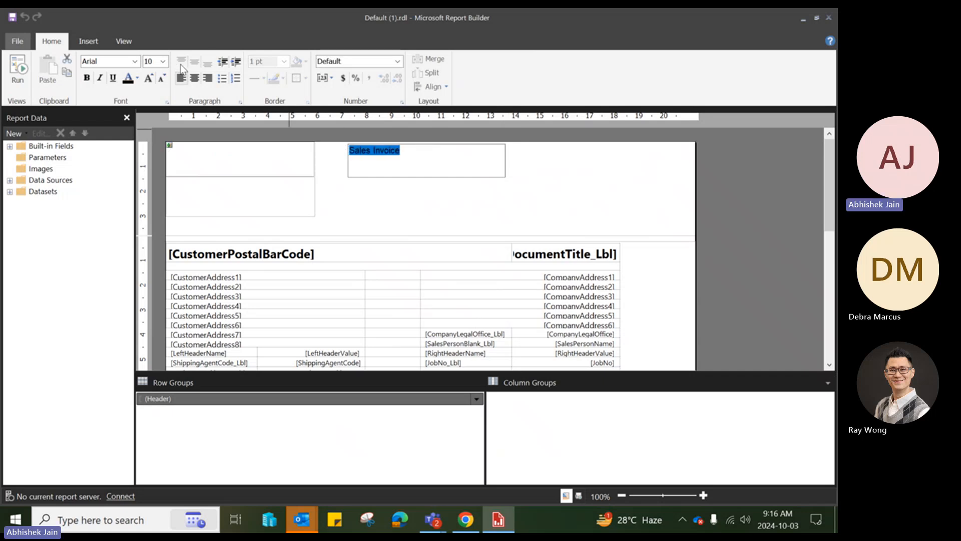
click(195, 81)
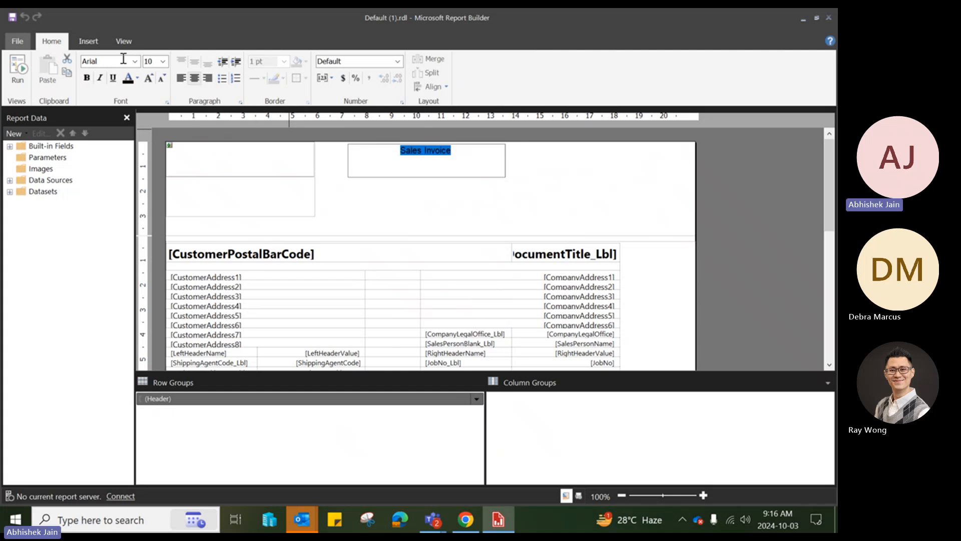
Format the "Sales Invoice" text in the page header as 18 pt, bold and underlined.
click(162, 62)
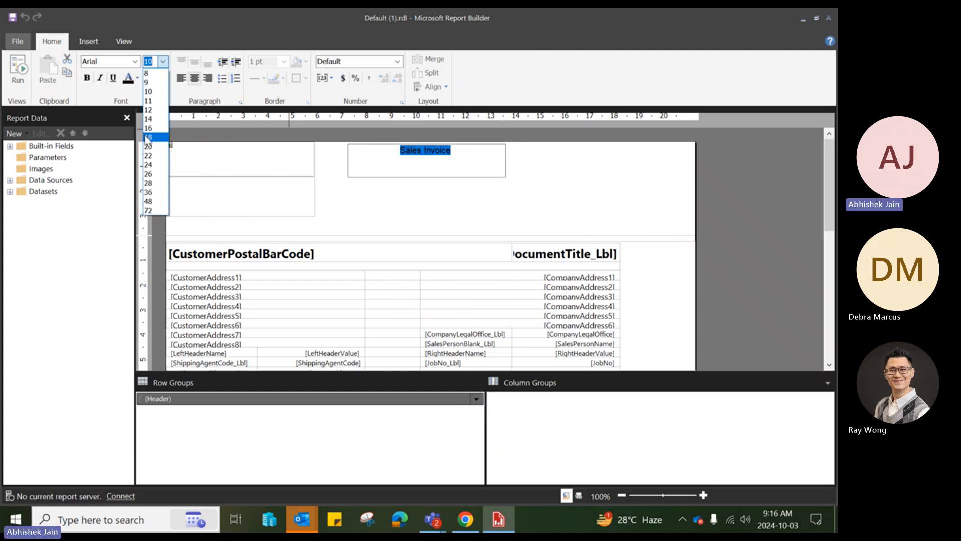
click(150, 137)
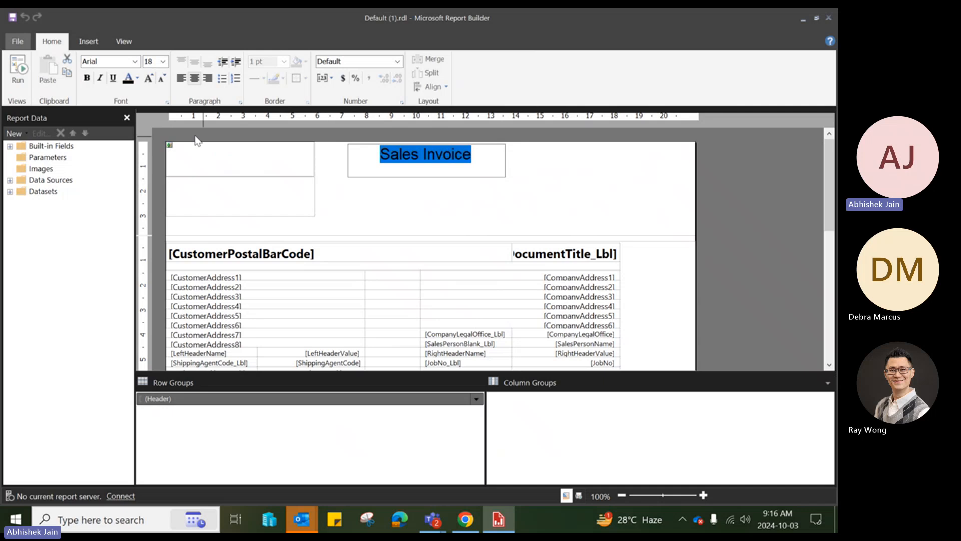
click(113, 78)
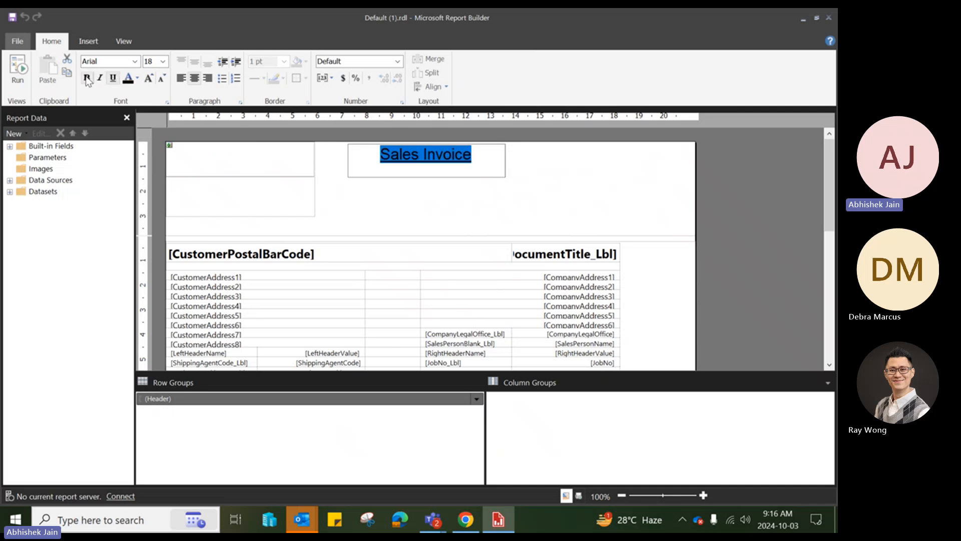
click(87, 78)
click(655, 158)
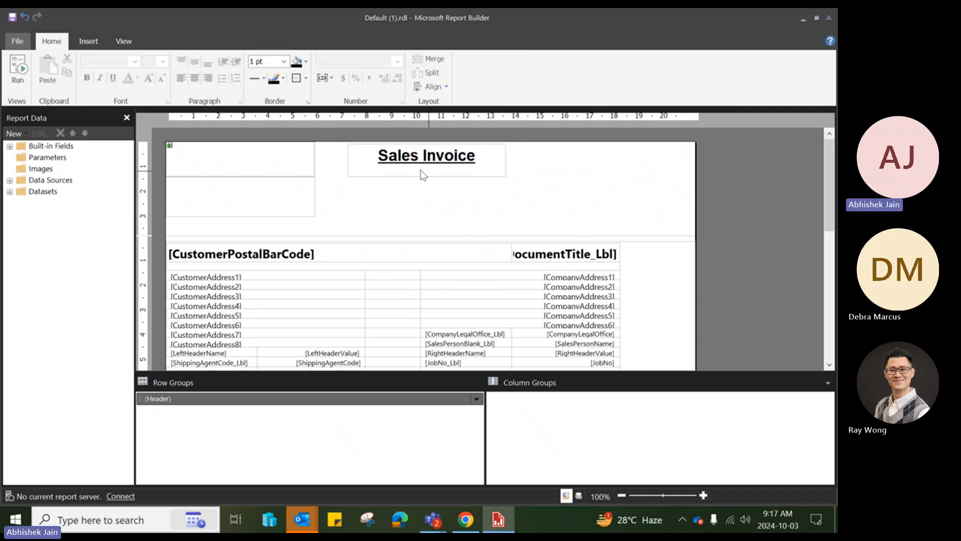
Delete the DocumentTitle_Lbl field from the table row containing the customer postal bar code.
click(543, 248)
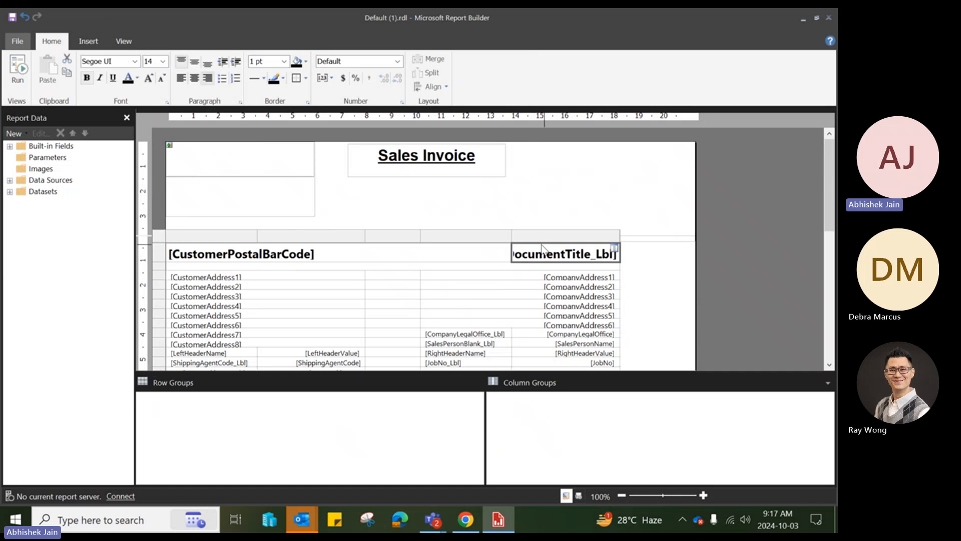
key(Delete)
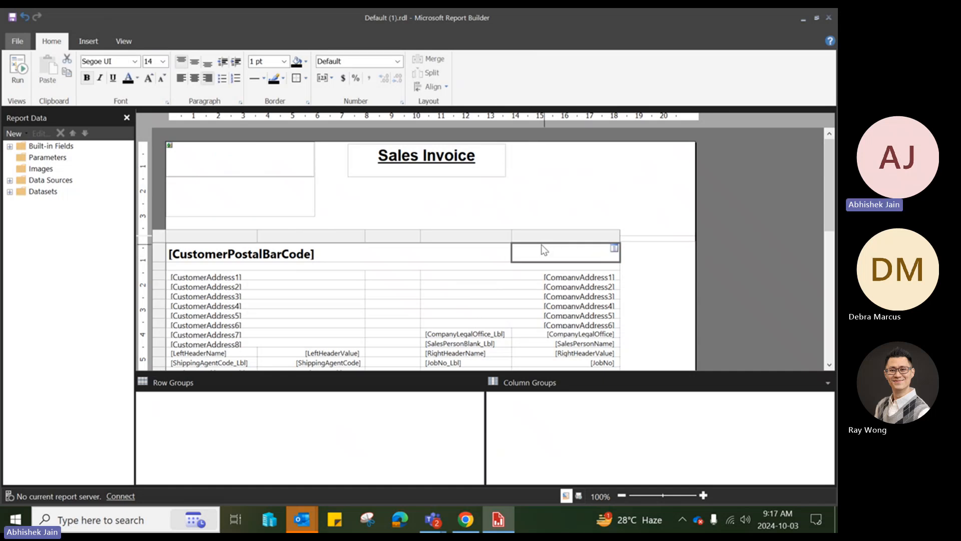
click(550, 190)
Narrow the "Sales Invoice" text box to about 4.6 cm so it fits closely around its text.
click(494, 159)
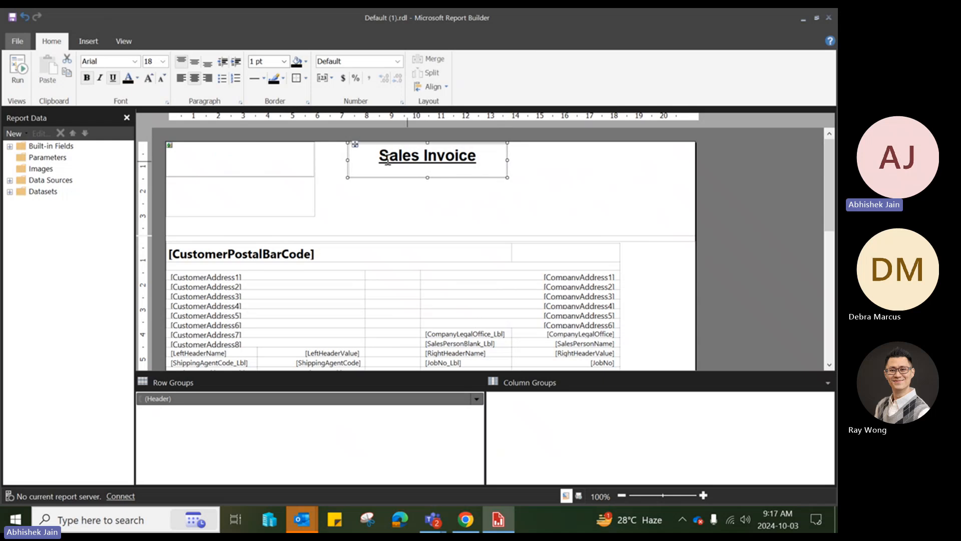
drag(361, 152, 385, 179)
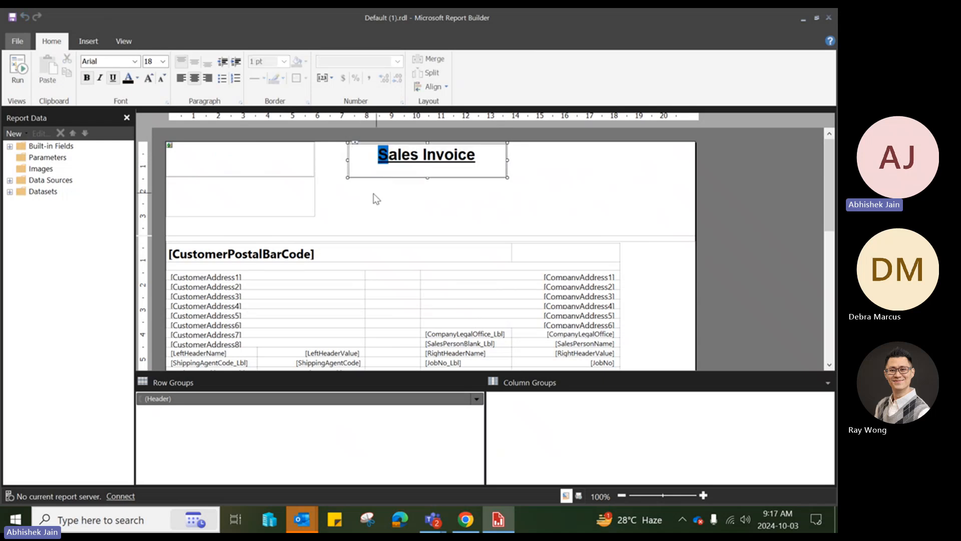
click(373, 194)
click(364, 160)
mouse_move(355, 144)
mouse_down()
mouse_move(377, 208)
mouse_move(356, 339)
mouse_move(478, 288)
mouse_move(408, 194)
mouse_move(355, 145)
mouse_up()
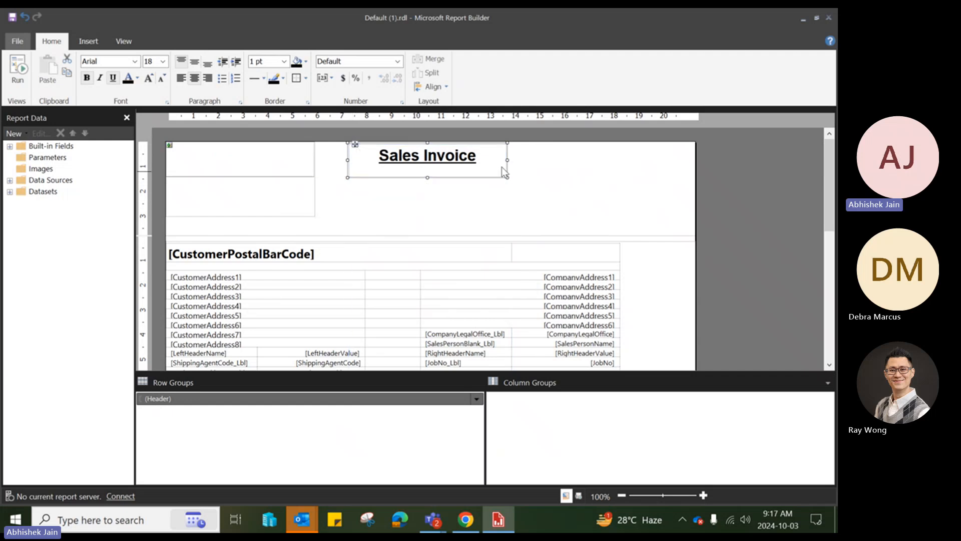
drag(507, 178, 463, 174)
click(515, 195)
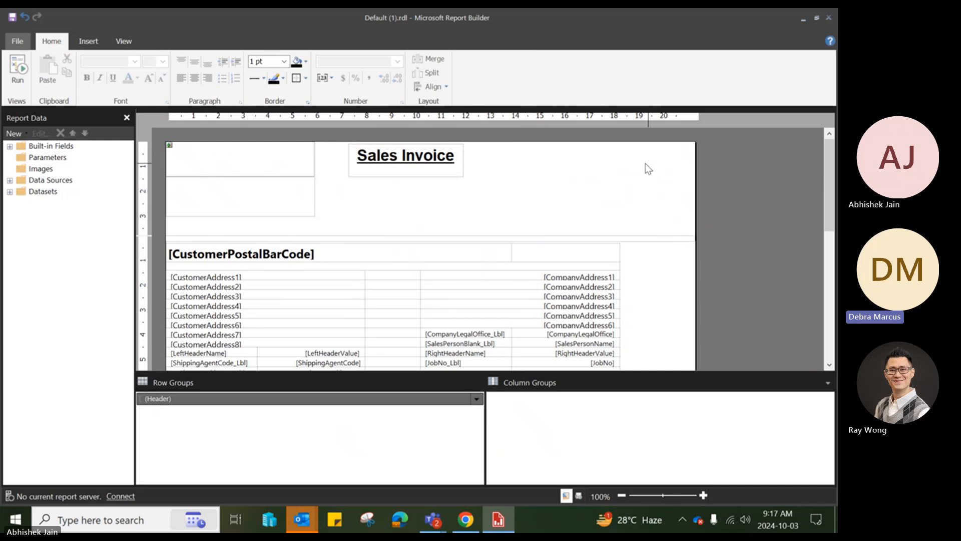
Enlarge the logo placeholder in the page header to about 6.6 cm wide and 3 cm high.
click(267, 161)
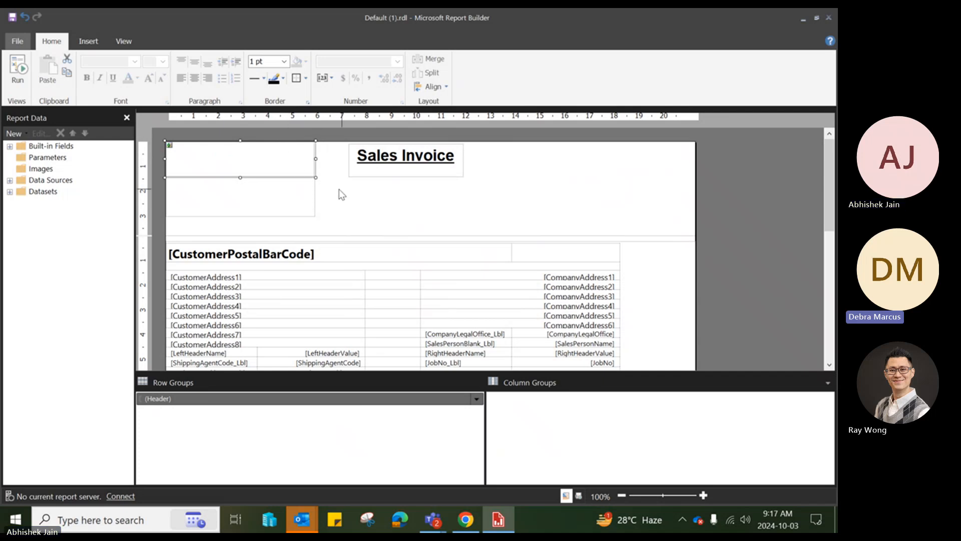
click(332, 175)
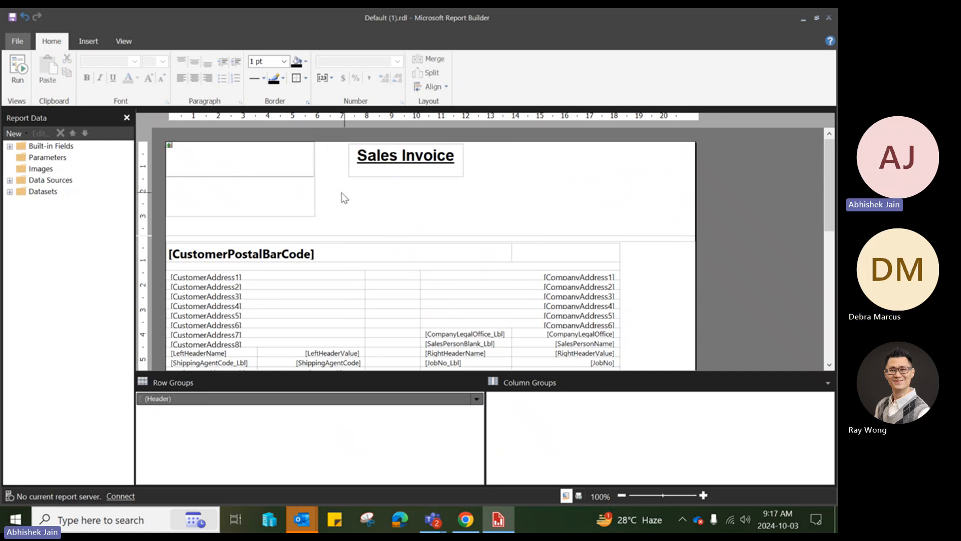
click(281, 157)
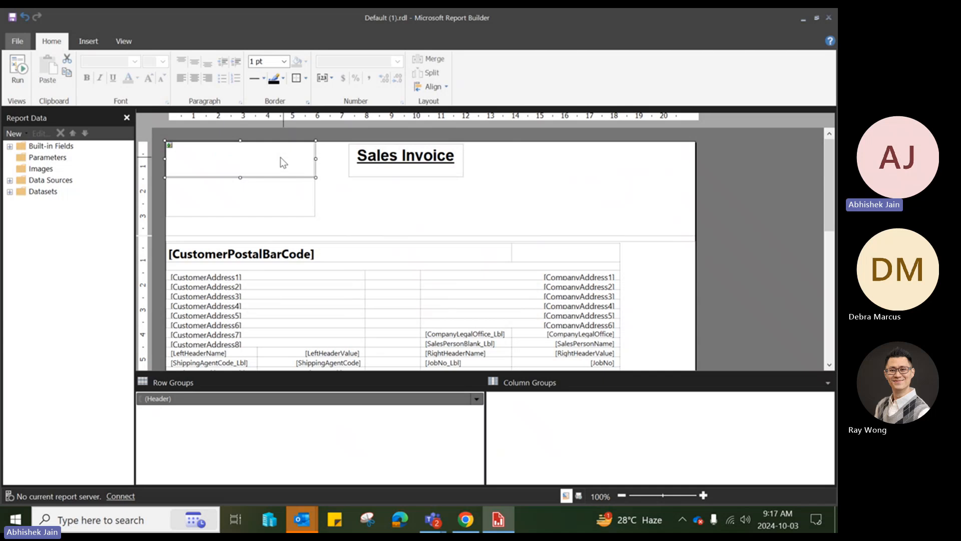
drag(315, 177, 315, 204)
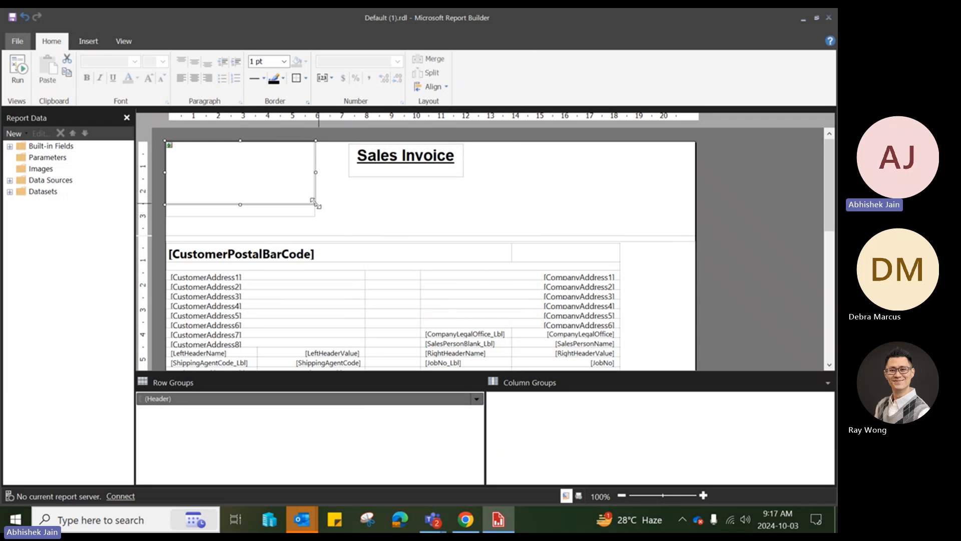
drag(316, 205, 330, 216)
click(350, 211)
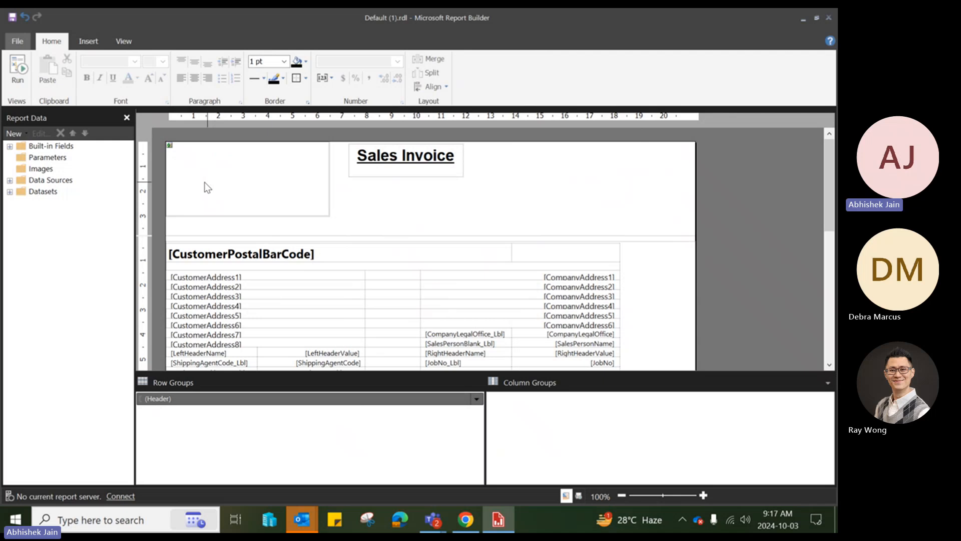
Compare the layout's address and header value fields with the invoice preview in the browser.
scroll(832, 192, down, 1)
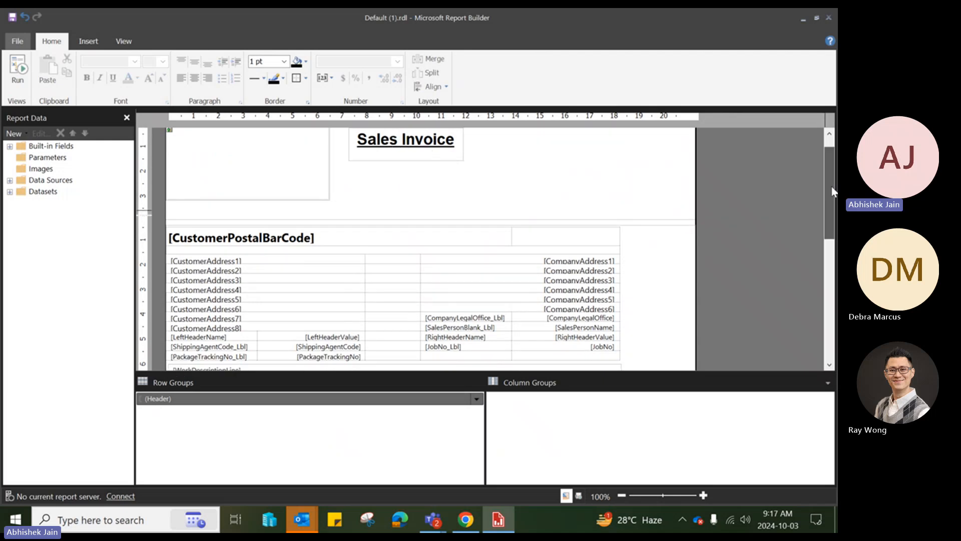
scroll(832, 192, down, 1)
click(468, 520)
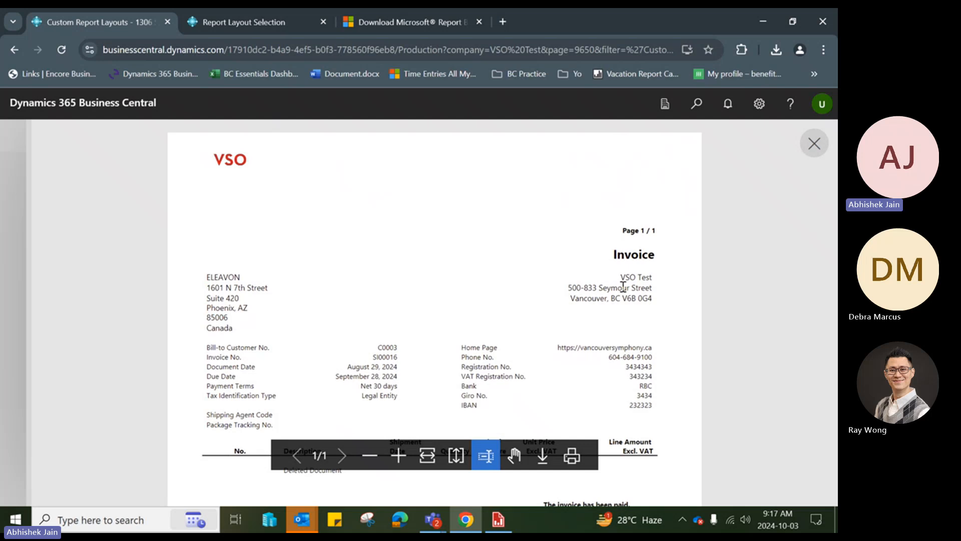
click(498, 519)
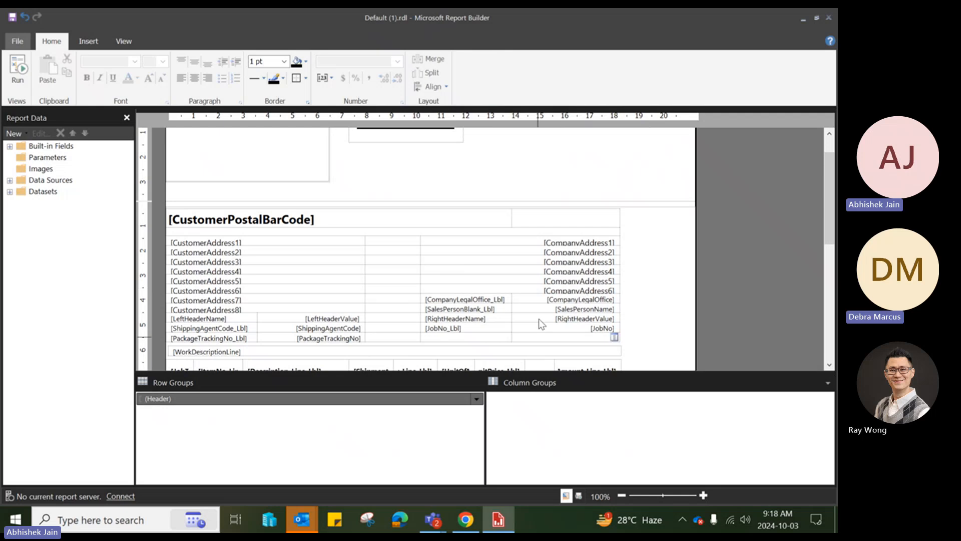
Switch to Business Central in the browser, search for "company information", open that page and review its General details.
click(466, 520)
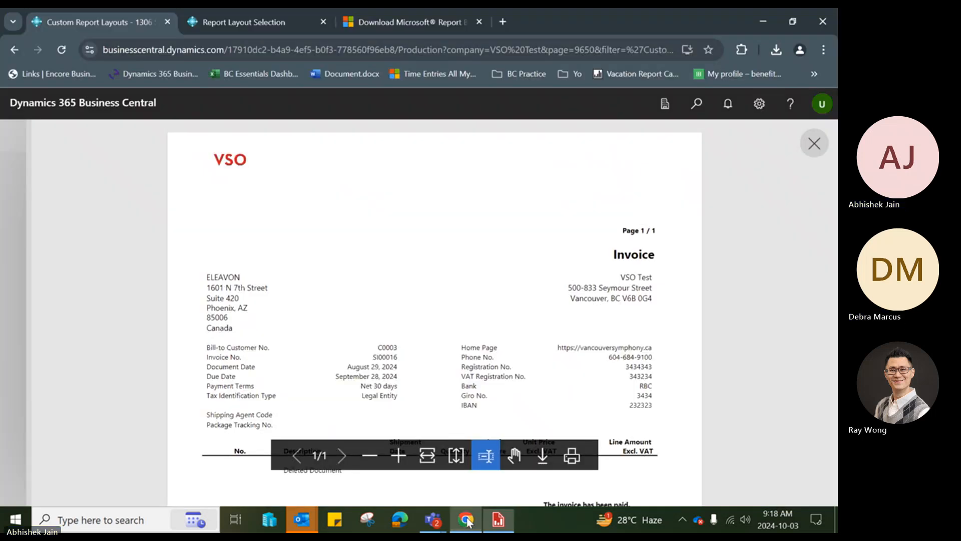
click(221, 20)
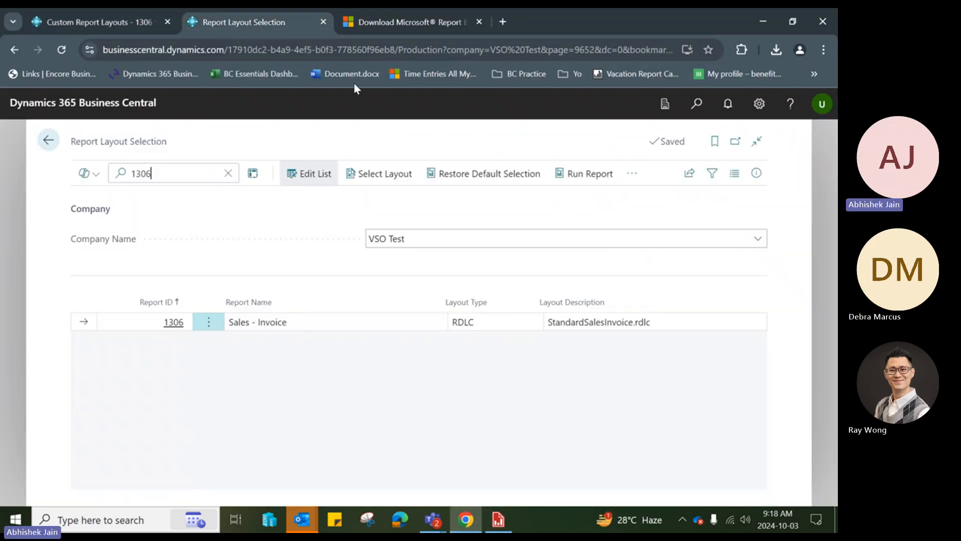
click(48, 140)
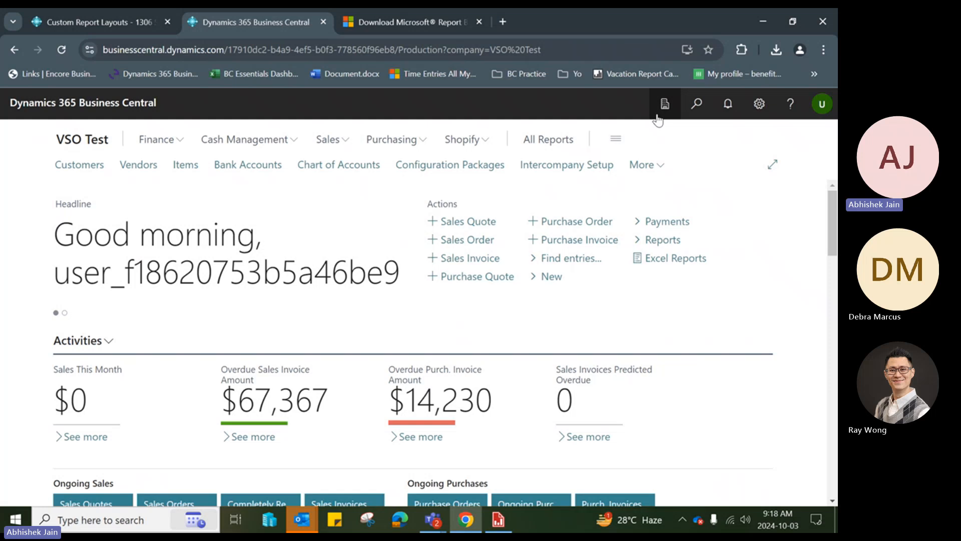
click(696, 104)
text(company inf)
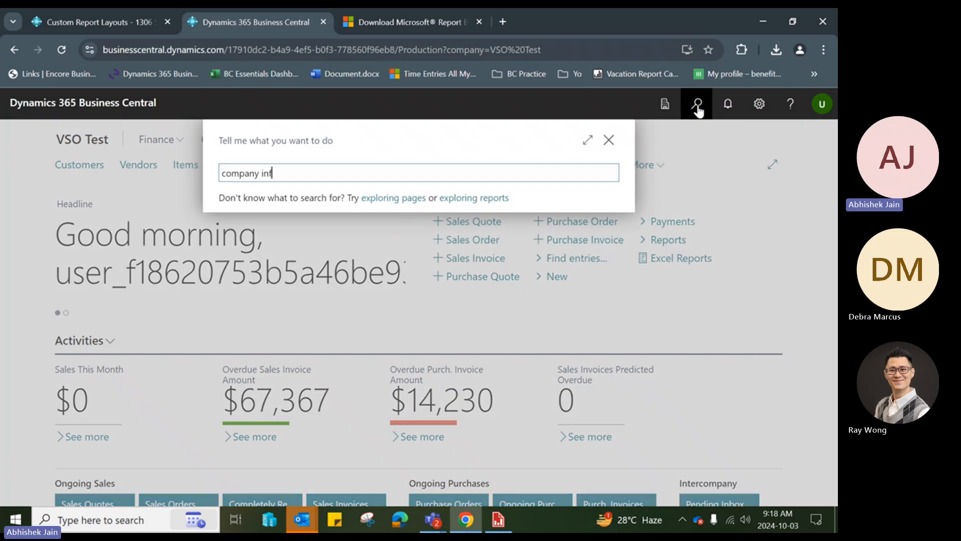
text(ormation)
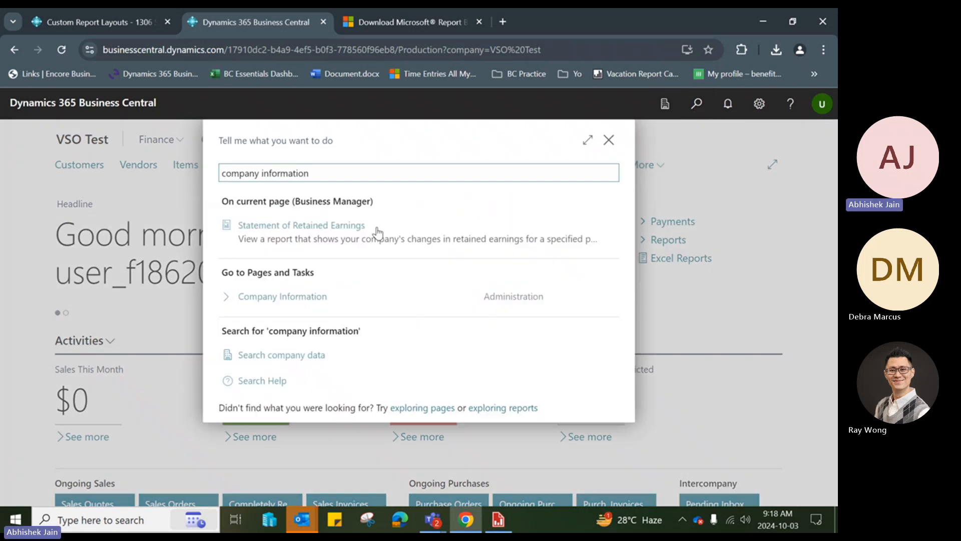
click(328, 300)
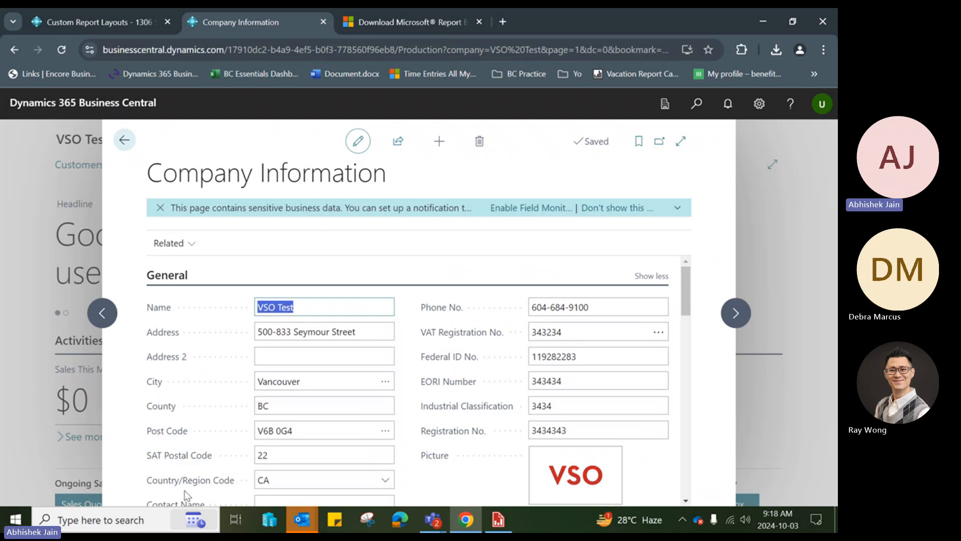
scroll(180, 466, down, 1)
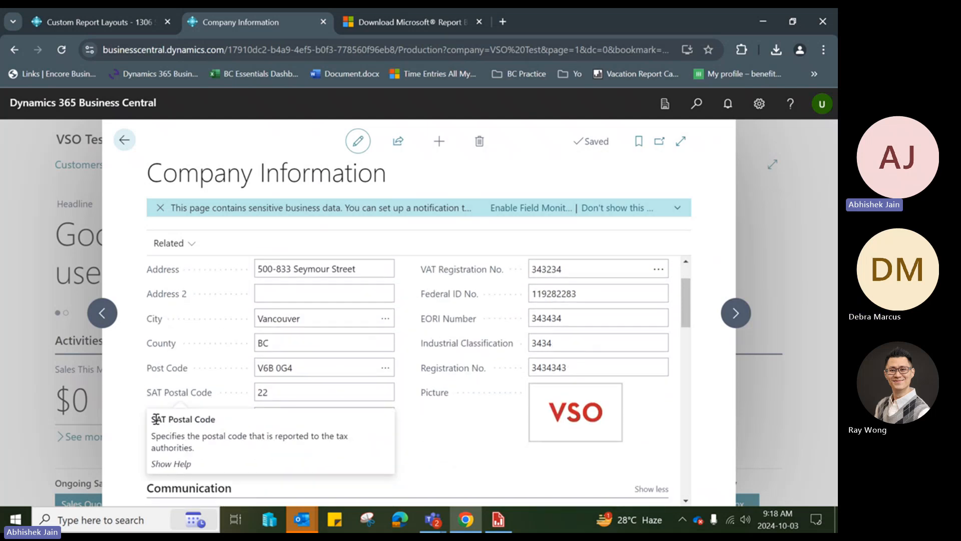
scroll(190, 403, up, 1)
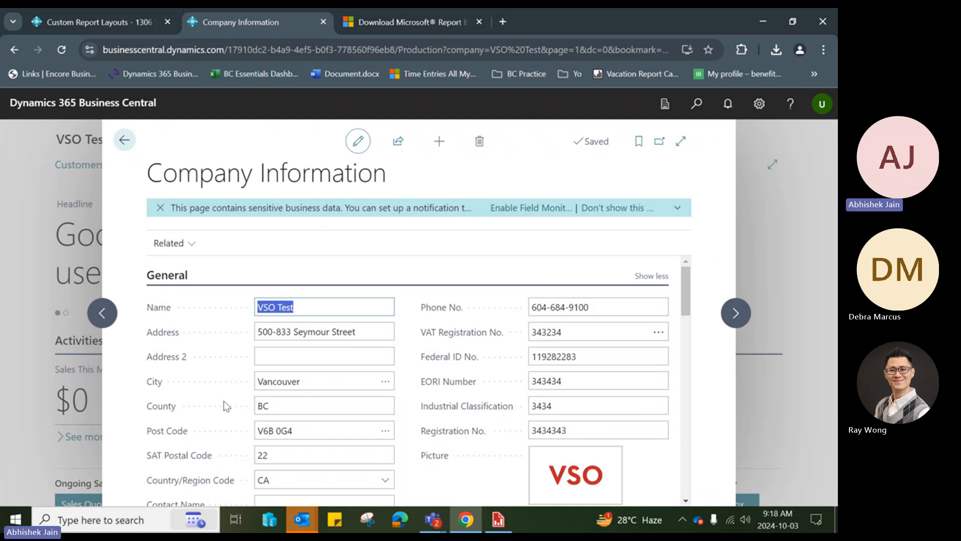
Return to Report Builder and examine the customer address, company address and legal office fields against the invoice preview.
click(498, 521)
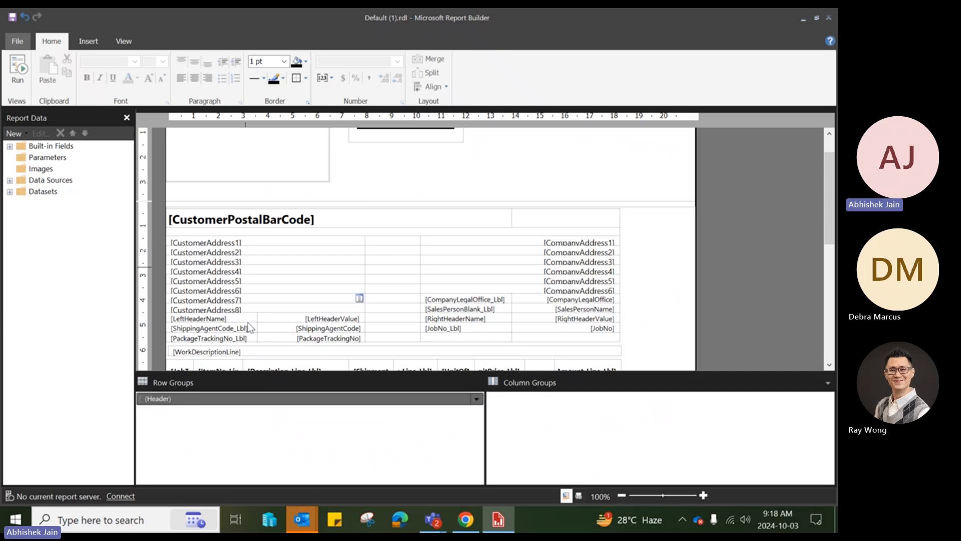
click(245, 244)
click(245, 255)
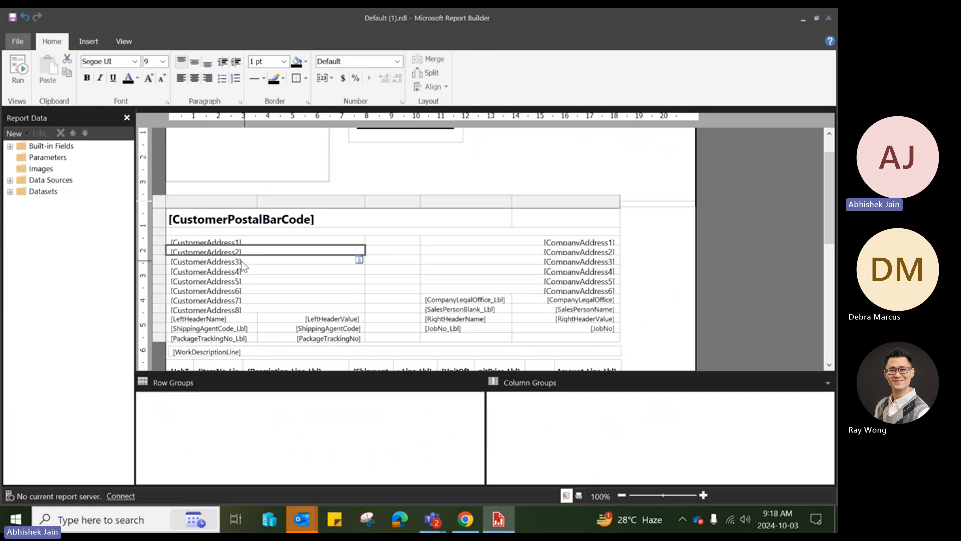
click(245, 262)
click(246, 272)
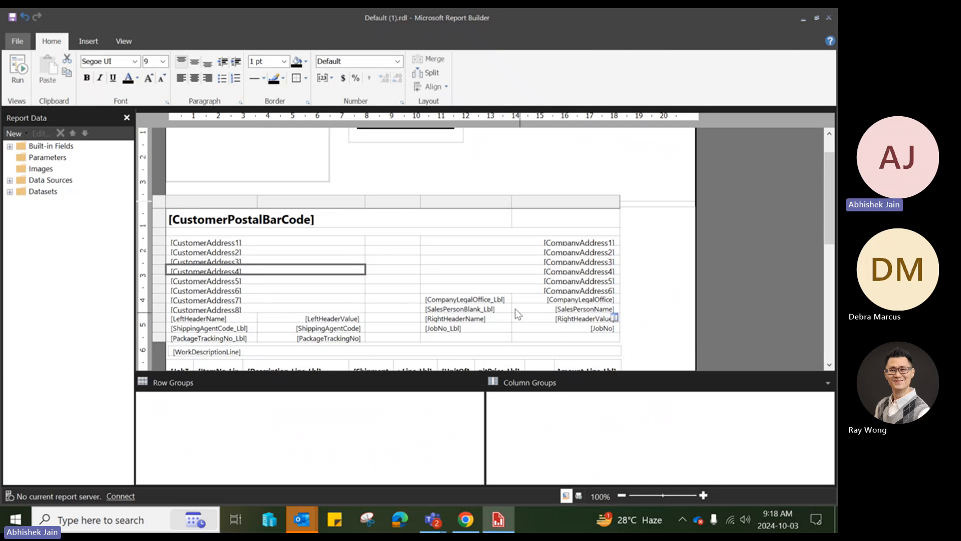
click(514, 243)
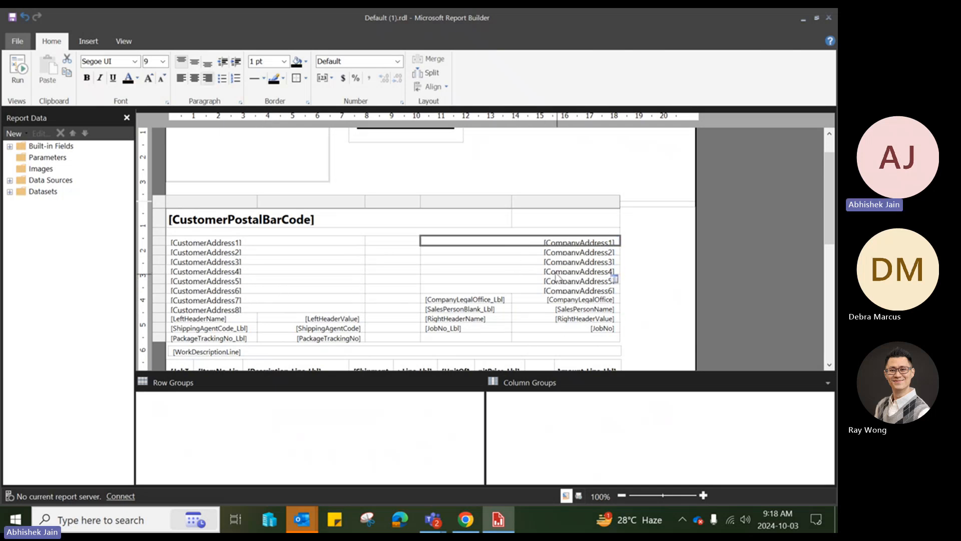
click(464, 521)
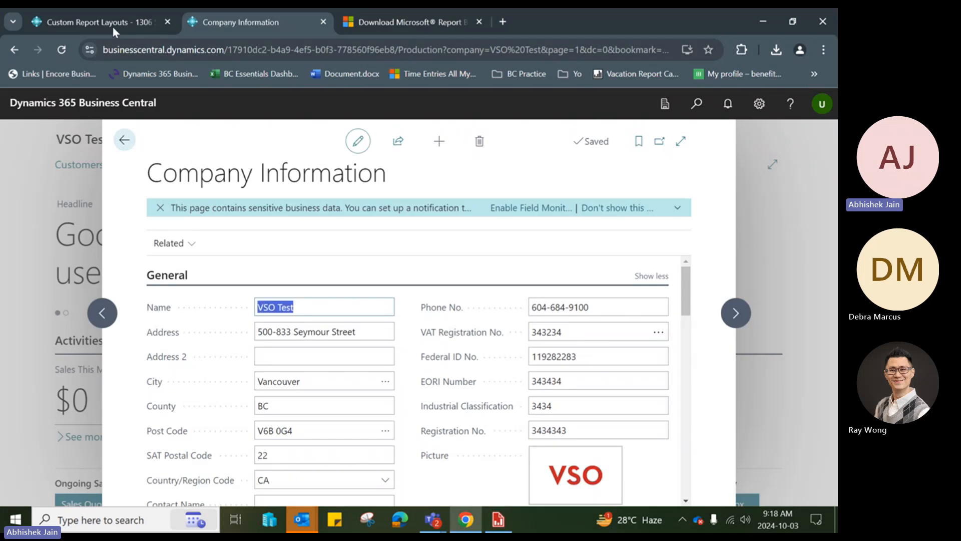
click(114, 25)
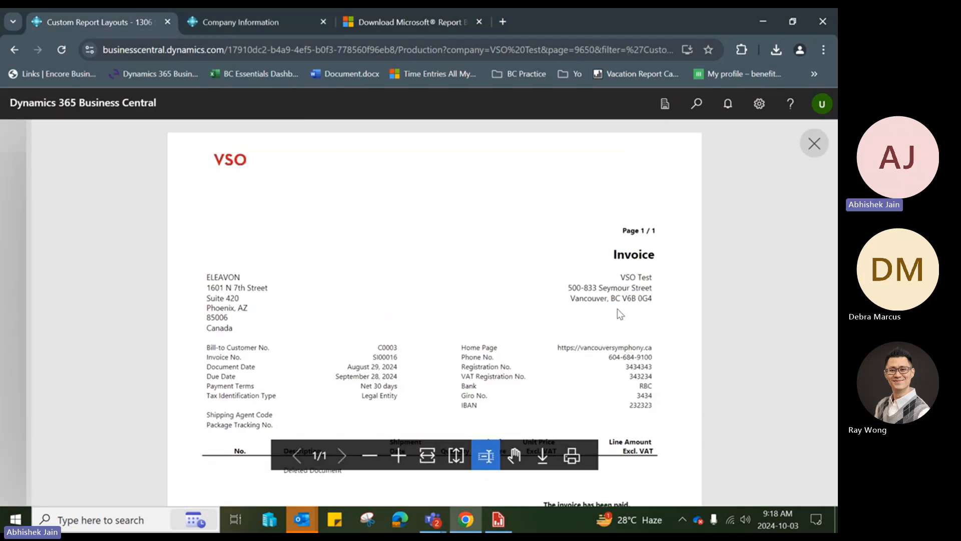
key(alt+Tab)
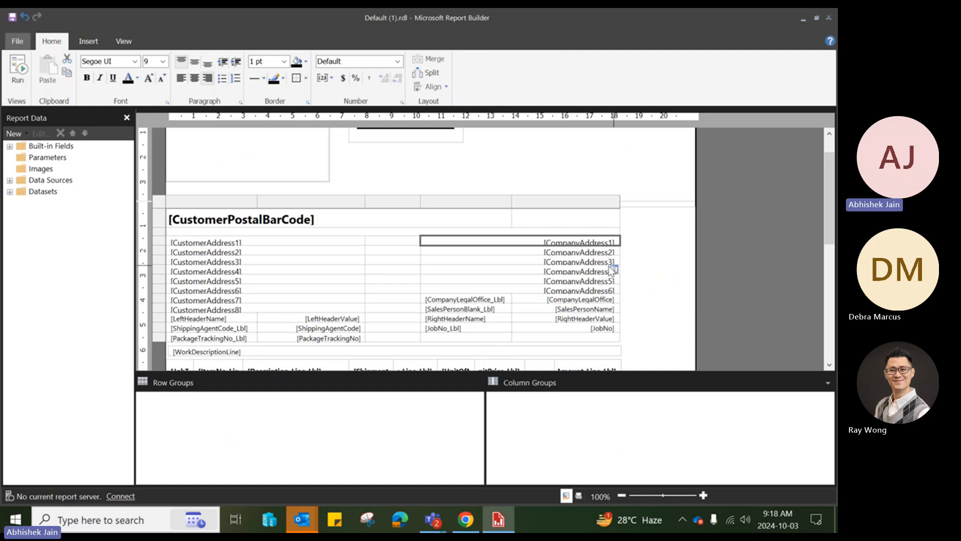
click(595, 289)
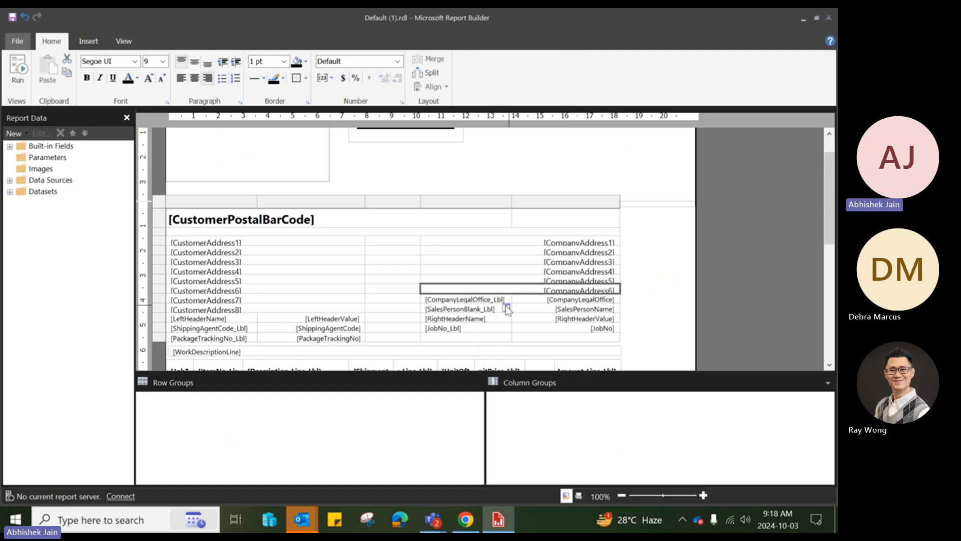
click(471, 302)
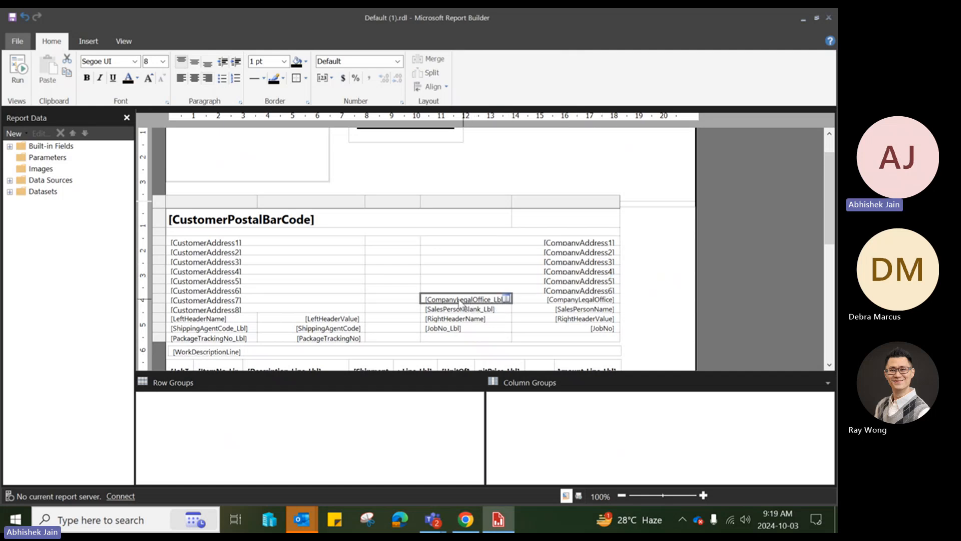
Delete the CompanyLegalOffice_Lbl label field from the header table, above the salesperson label.
click(573, 301)
click(474, 311)
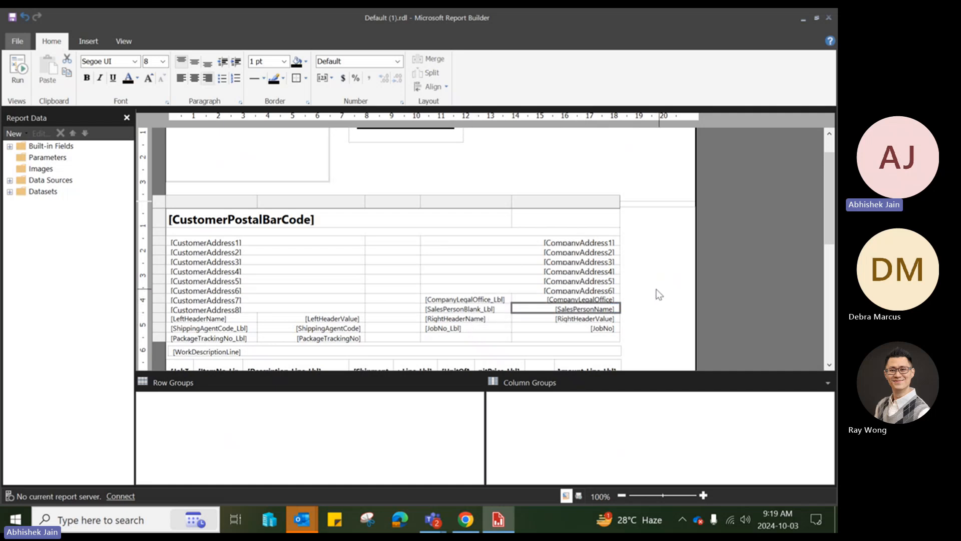
click(657, 296)
click(467, 299)
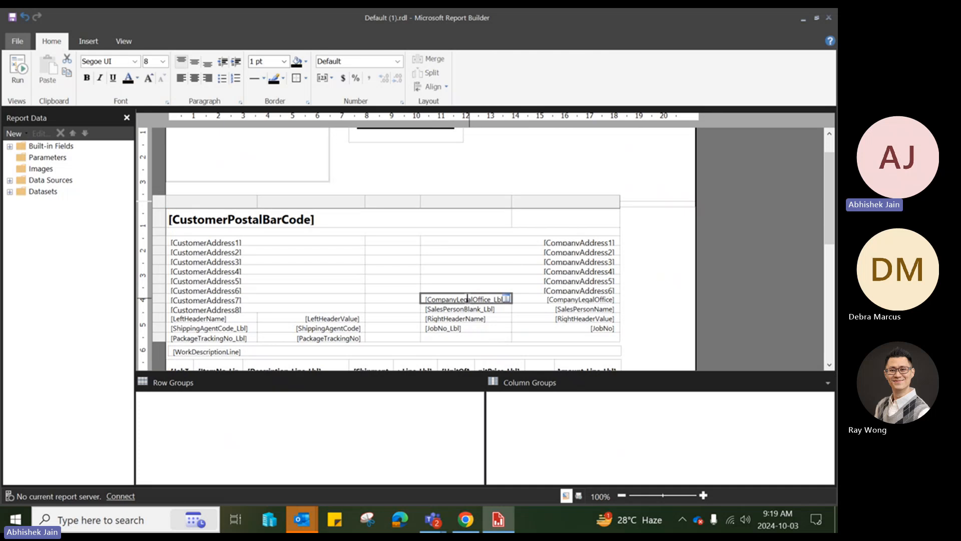
drag(425, 299, 503, 303)
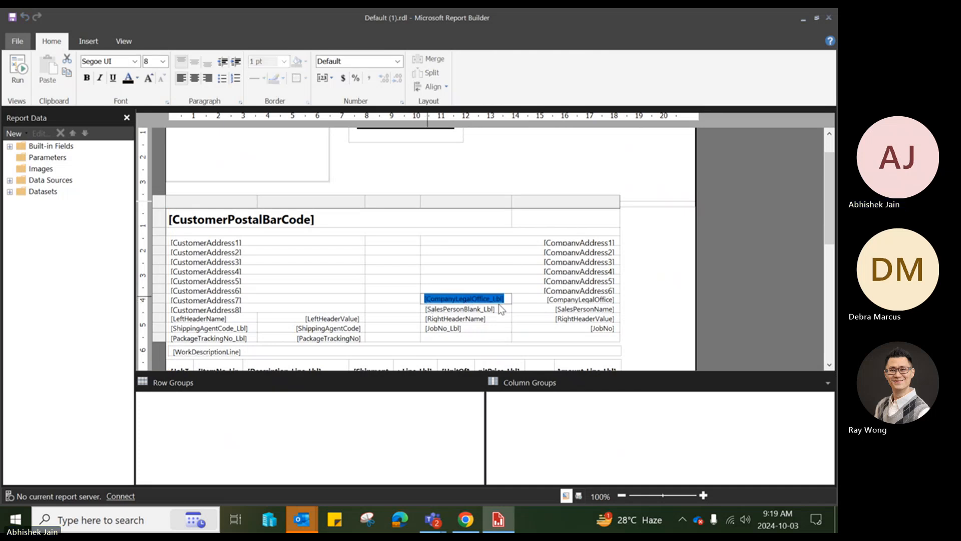
click(501, 303)
drag(424, 299, 502, 300)
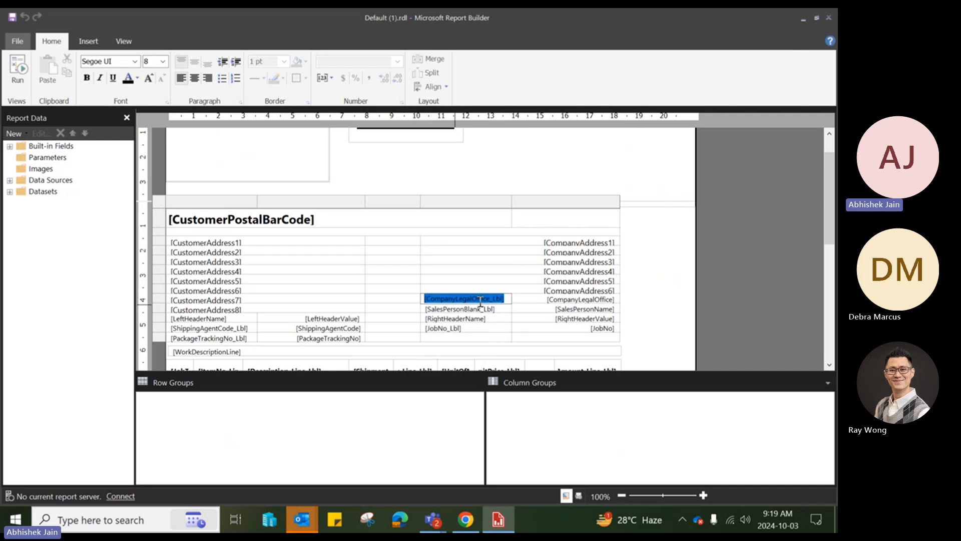
key(Delete)
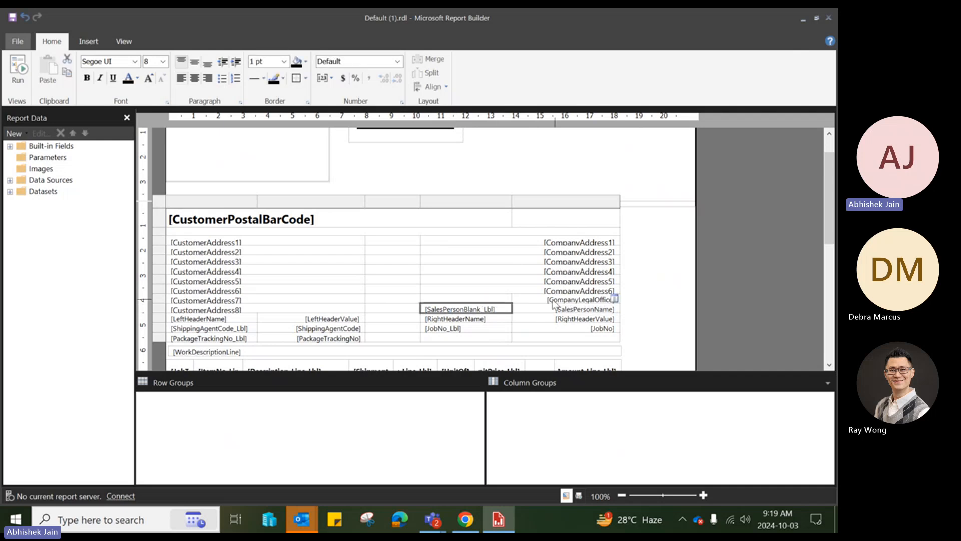
Close the placeholder properties unchanged and delete the CompanyLegalOffice value field below CompanyAddress6.
click(545, 298)
click(546, 298)
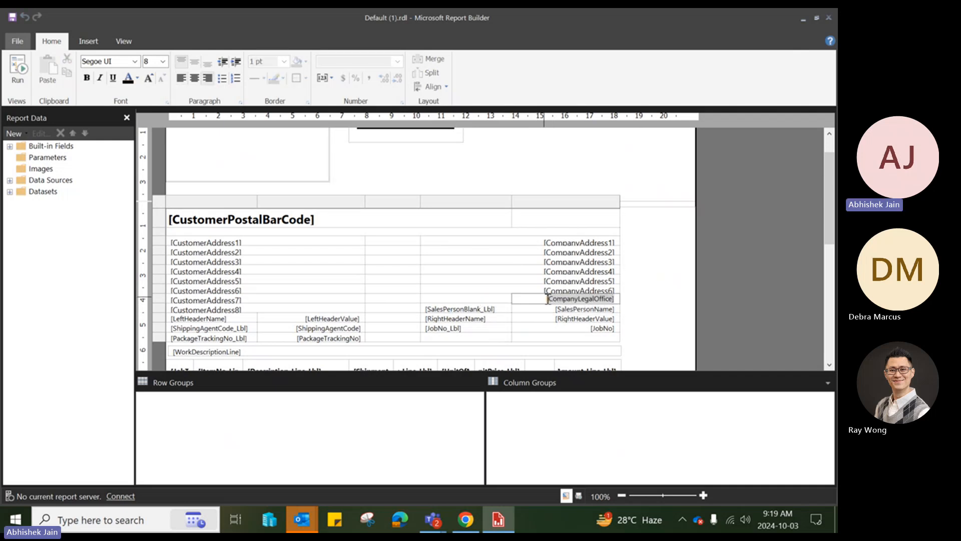
drag(542, 298, 598, 297)
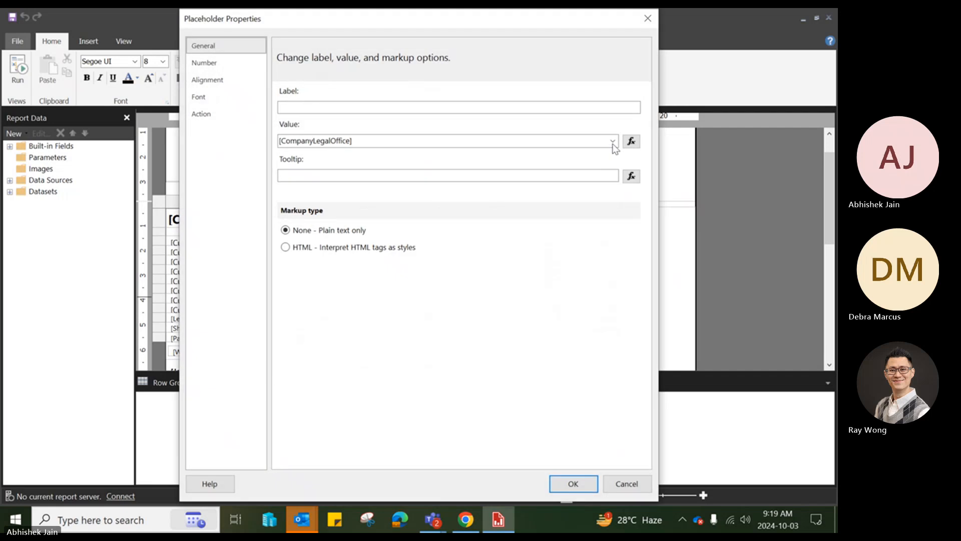
click(626, 484)
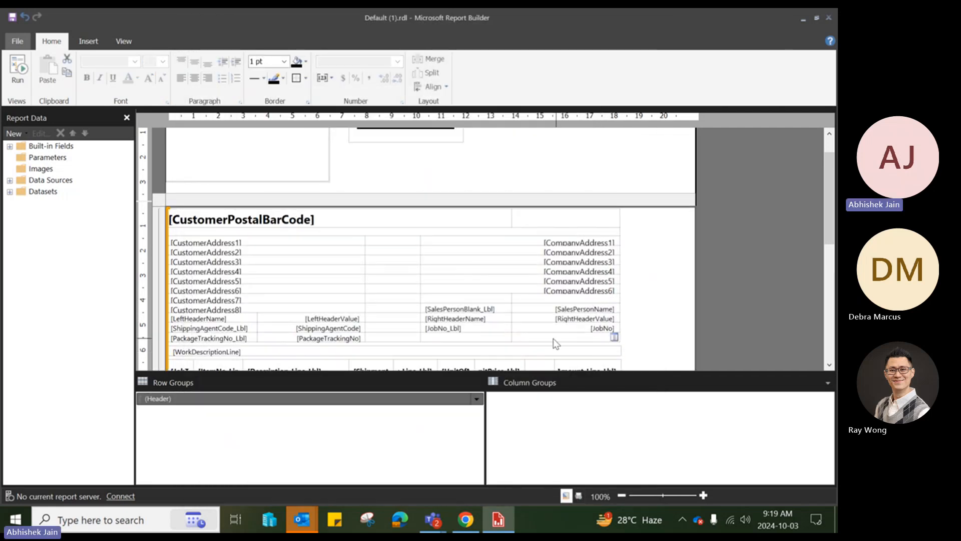
Delete the salesperson, right header and job number labels together with their value fields from the header table.
drag(468, 308, 523, 328)
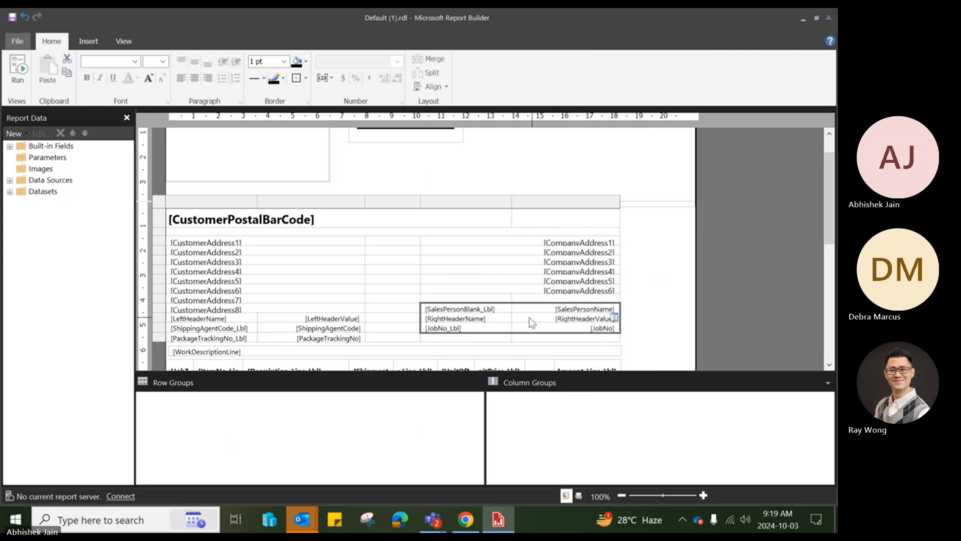
key(Delete)
click(648, 302)
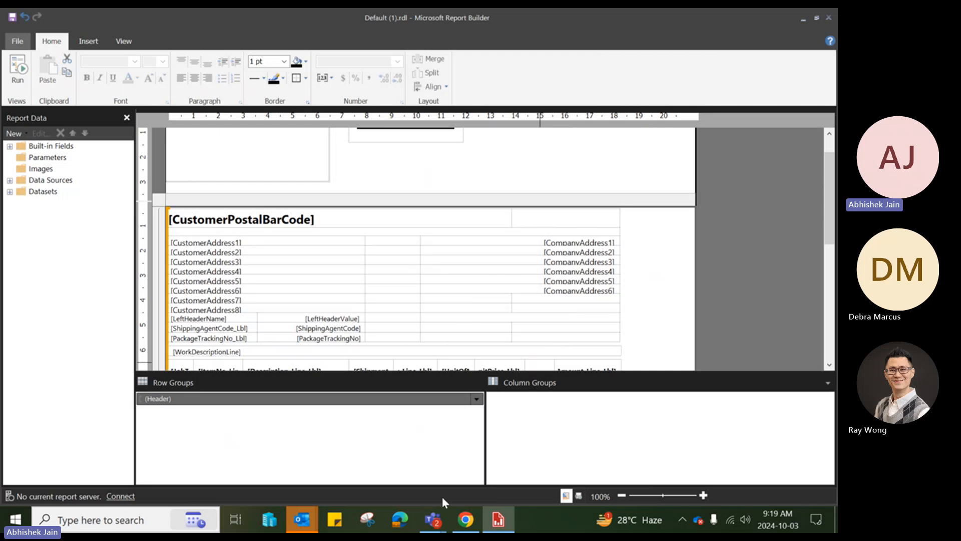
Switch to Business Central in the browser and review the address fields on the Company Information page.
click(465, 519)
click(200, 22)
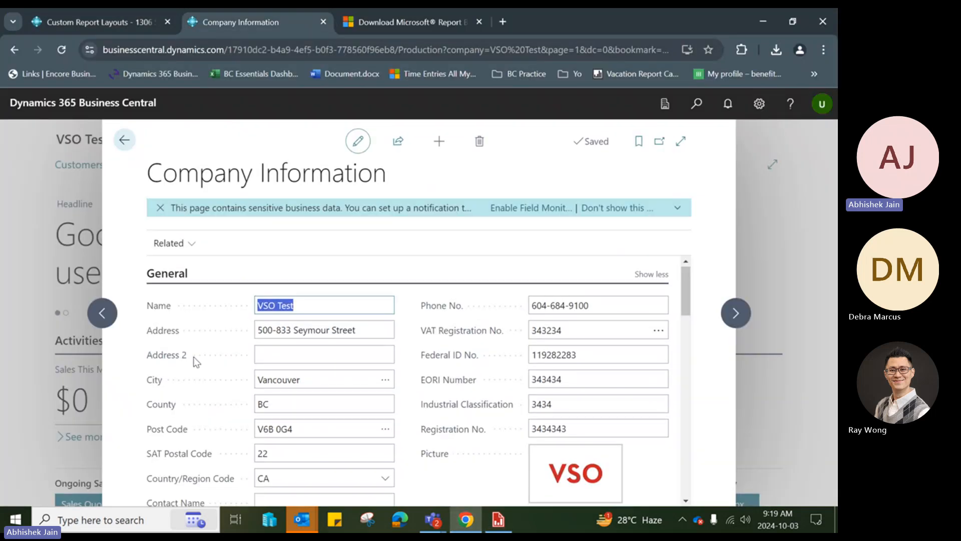
scroll(192, 371, down, 1)
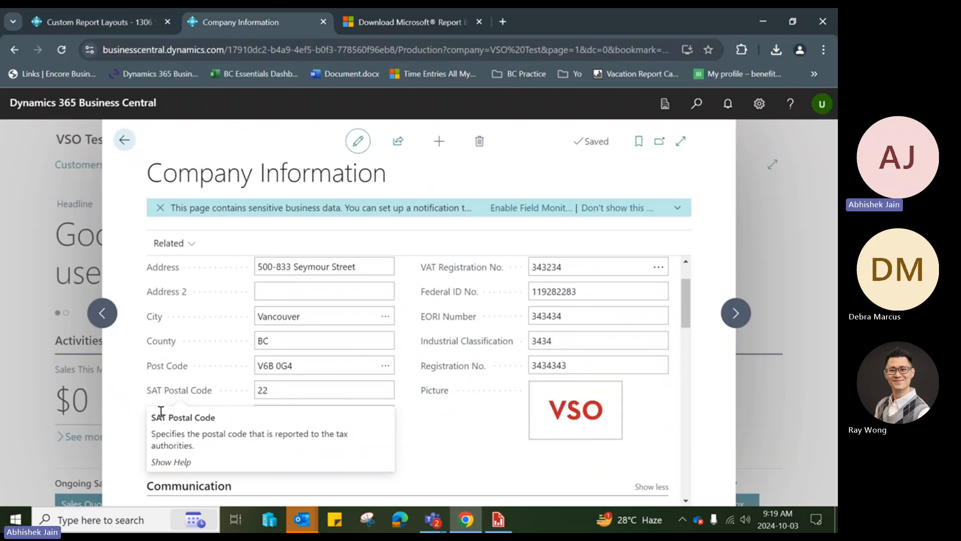
Return to Report Builder and insert the CompanyAddress7 field into the empty cell below CompanyAddress6.
click(498, 519)
click(589, 299)
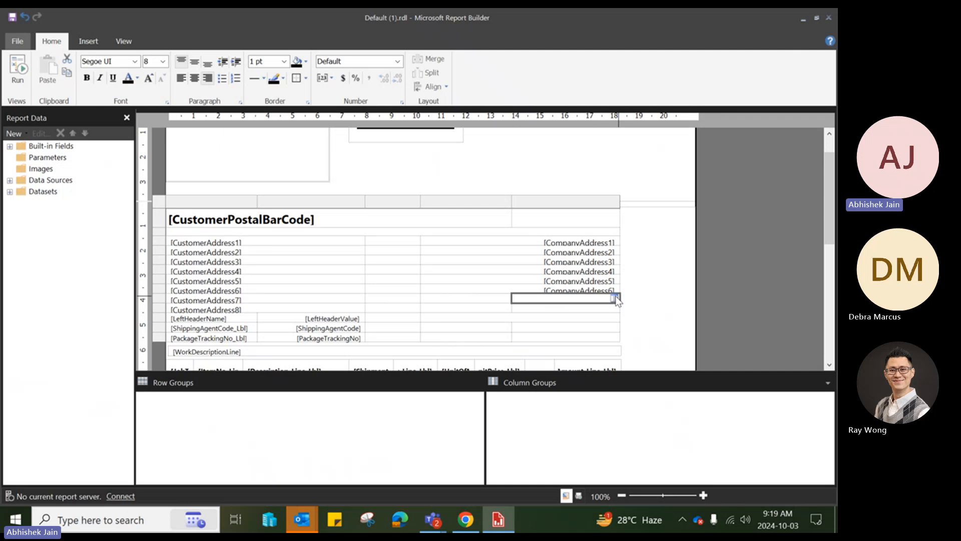
click(613, 299)
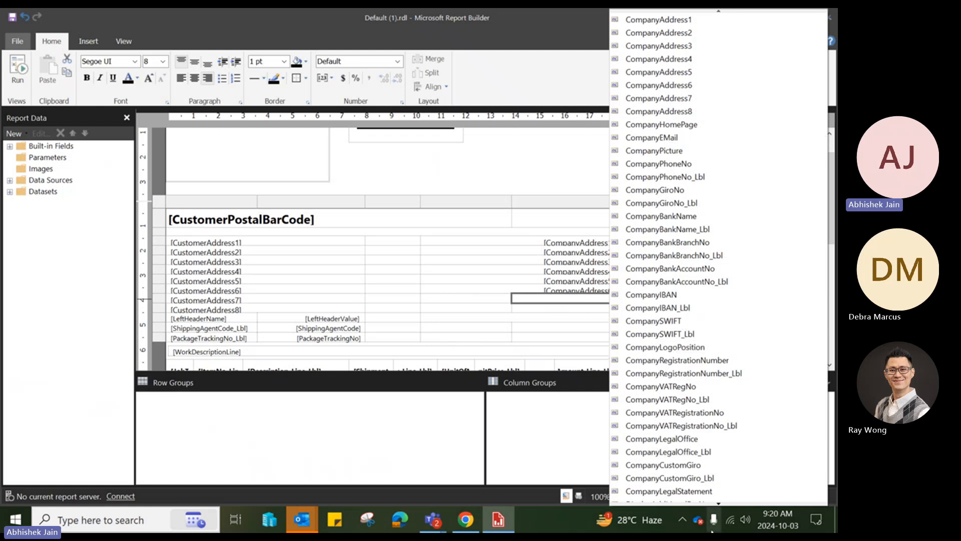
click(719, 503)
click(719, 503)
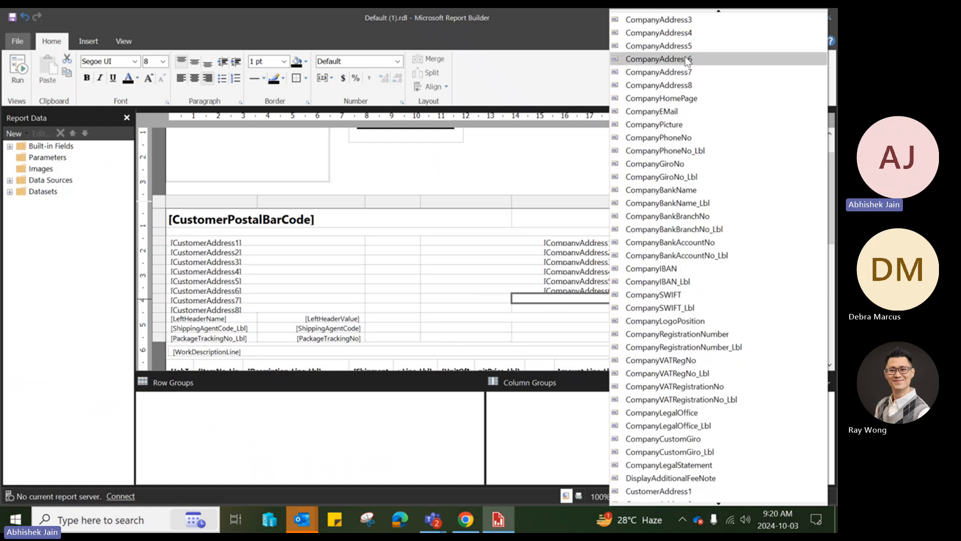
click(720, 12)
click(719, 12)
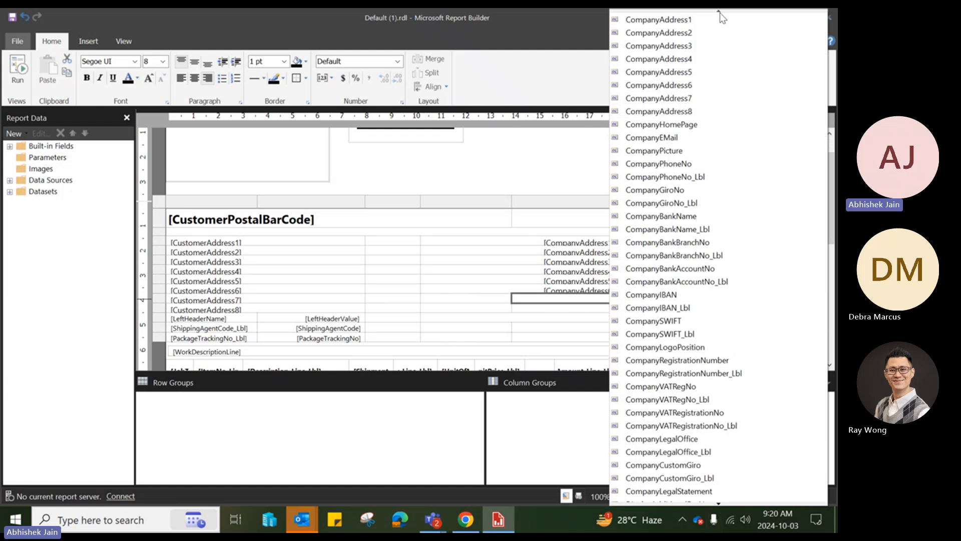
click(685, 101)
Insert the CompanyAddress8 field into the empty cell below CompanyAddress7.
click(598, 307)
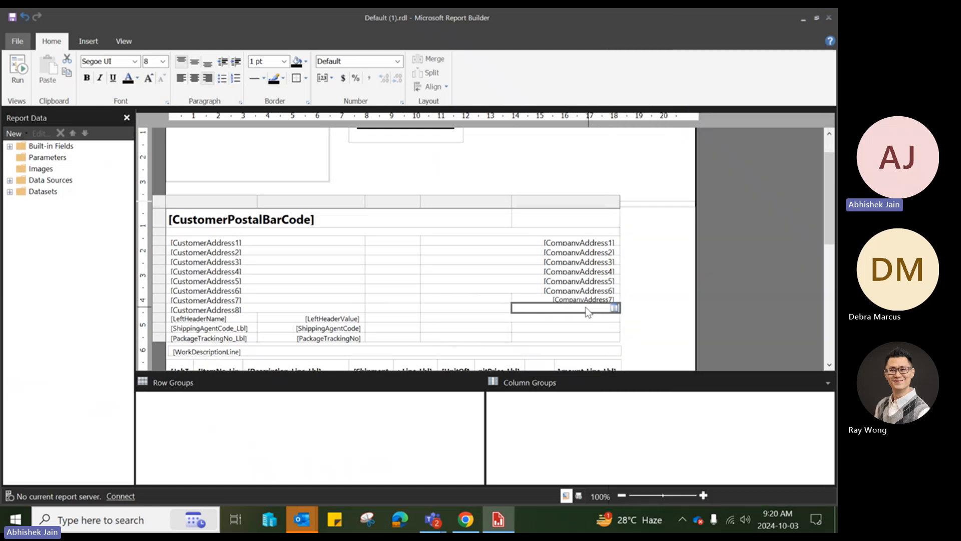
click(614, 308)
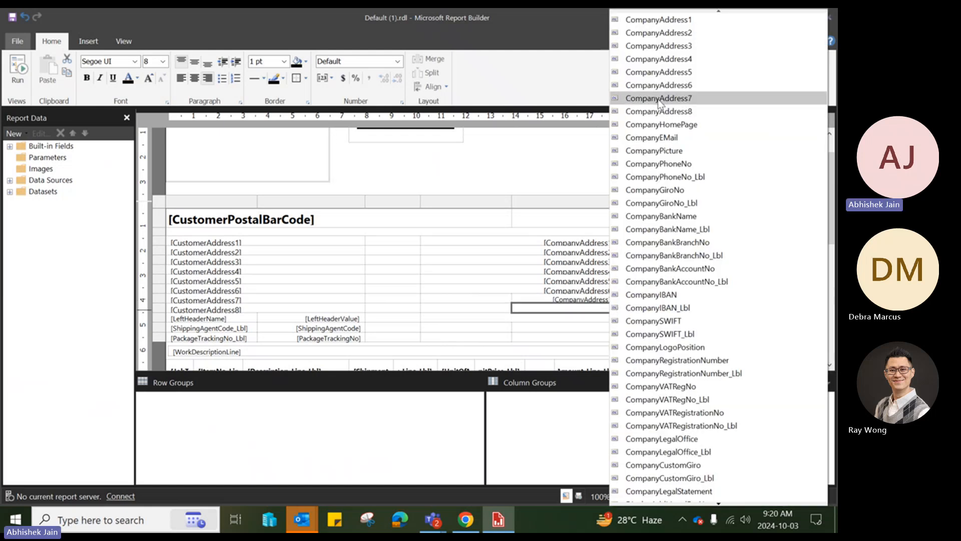
click(651, 111)
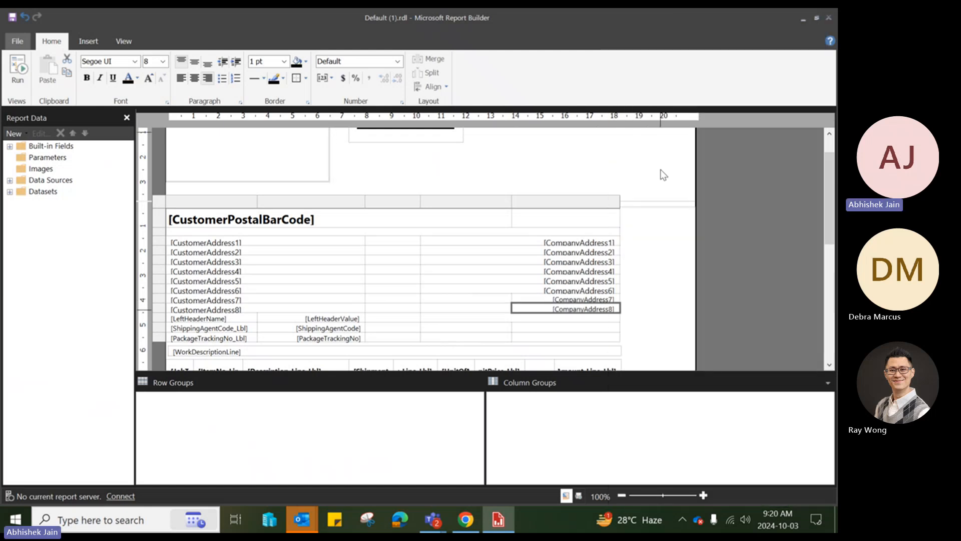
Try to change the font size of the CompanyAddress7 field.
click(544, 301)
double_click(545, 298)
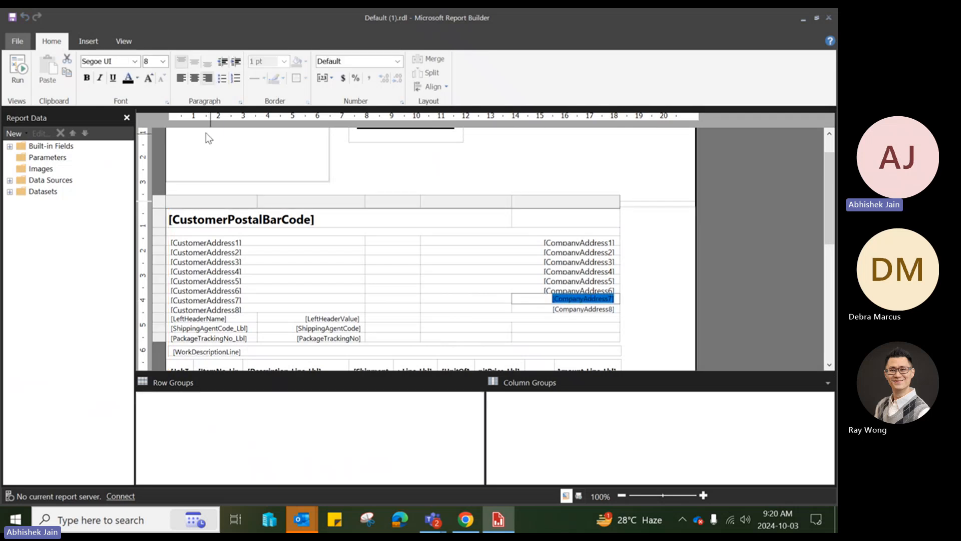
click(164, 62)
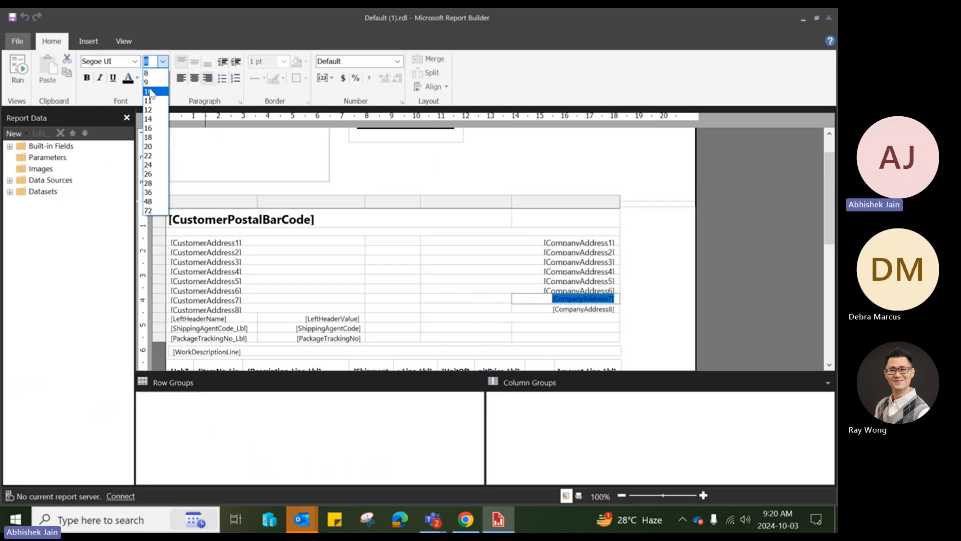
key(Down)
click(661, 157)
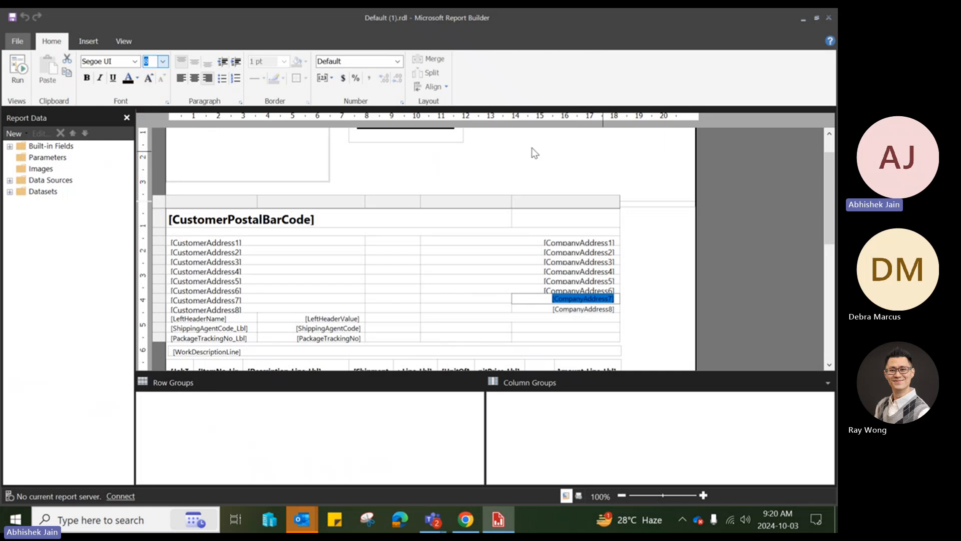
click(646, 183)
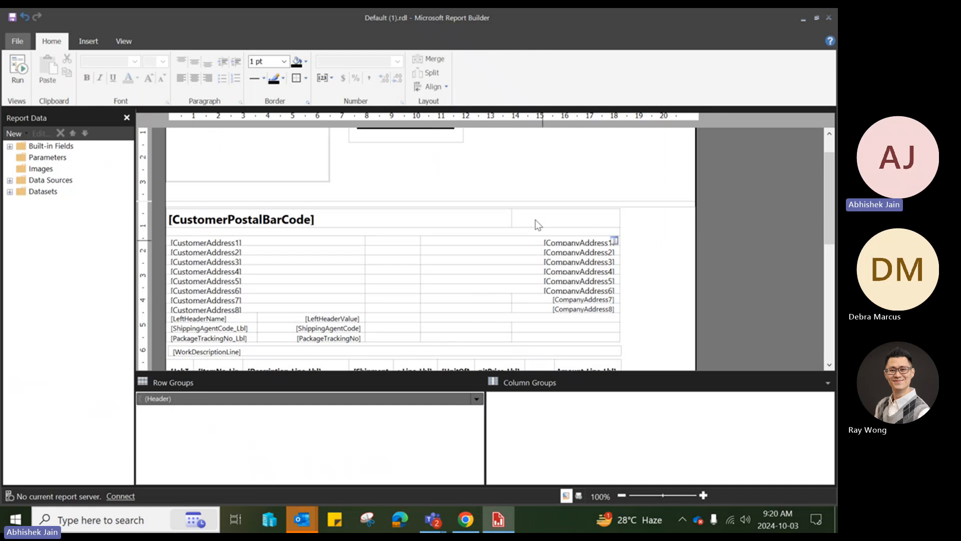
Switch to Business Central, leave Company Information and open the sales invoice for BENEFITS RECEIVABLE from the sales invoices list.
click(562, 327)
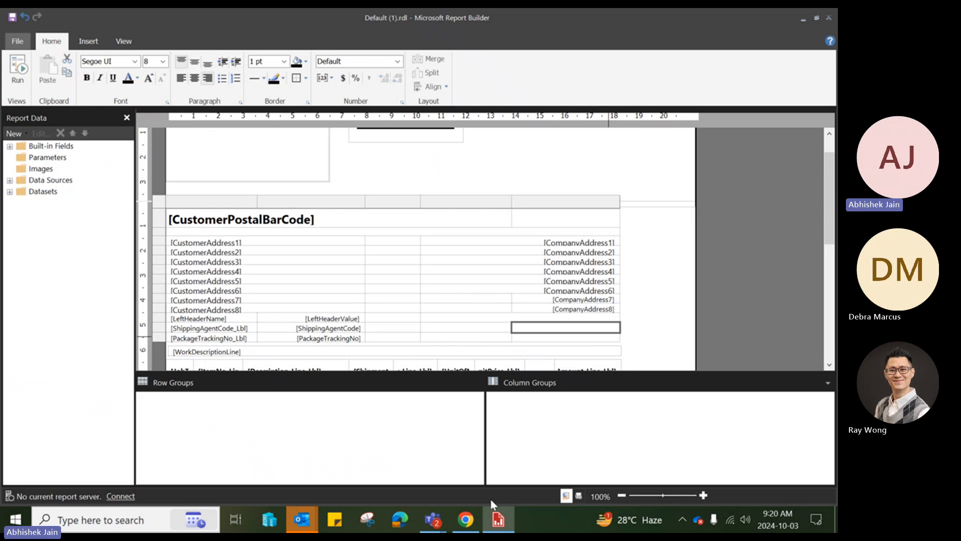
click(465, 519)
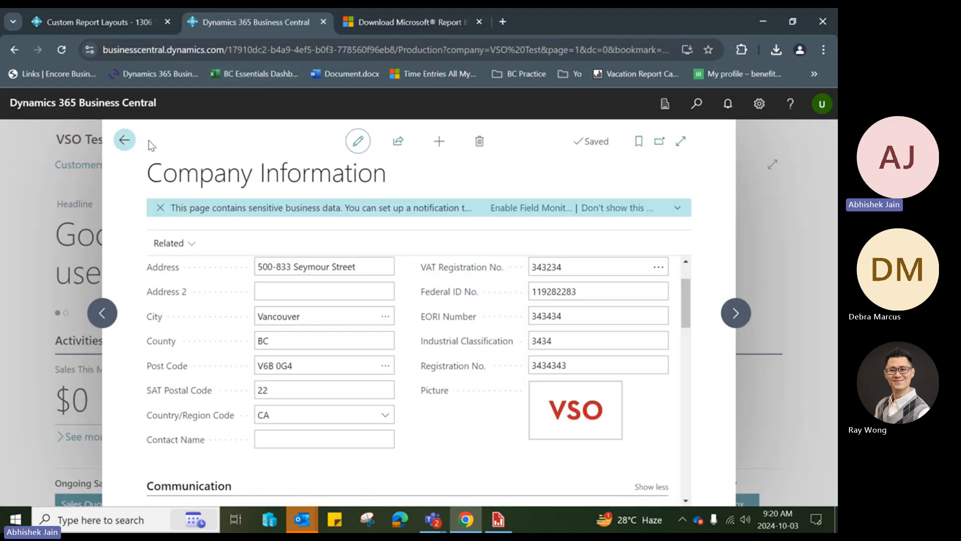
click(124, 139)
click(328, 139)
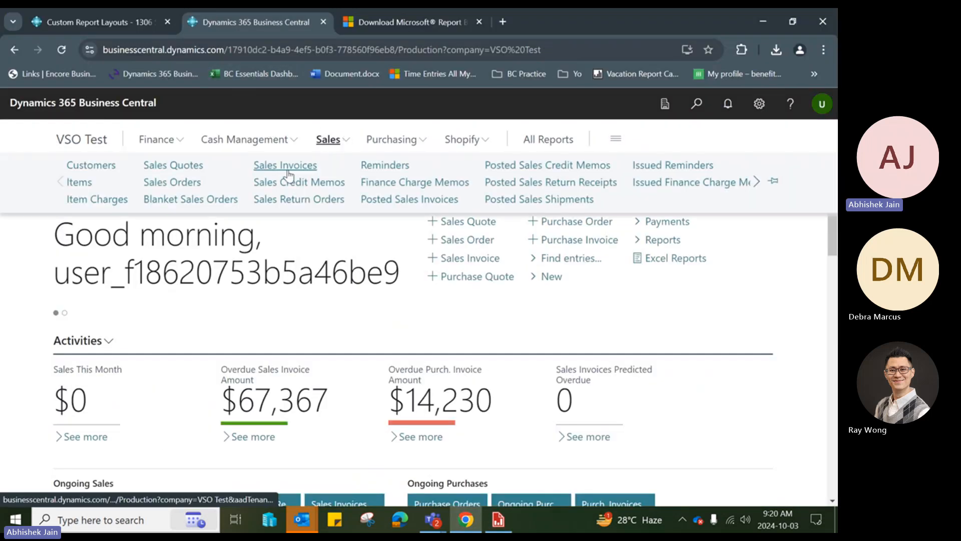
click(289, 173)
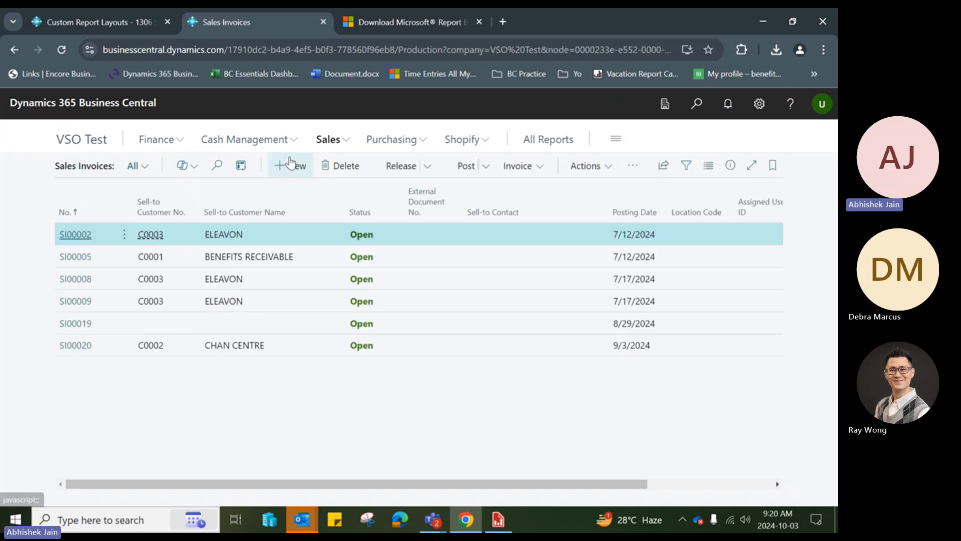
click(74, 258)
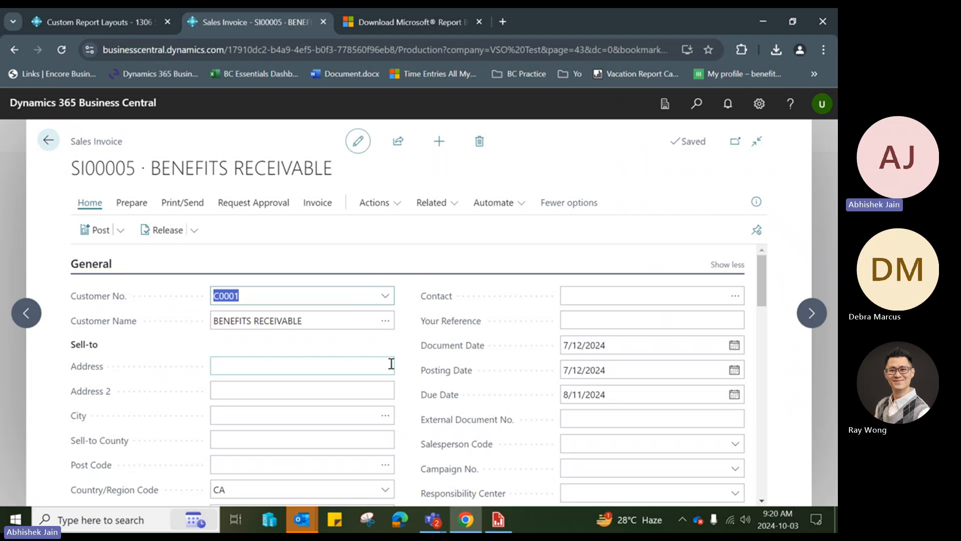
Set the invoice's Your Reference field to "Testing 2204".
drag(409, 320, 487, 329)
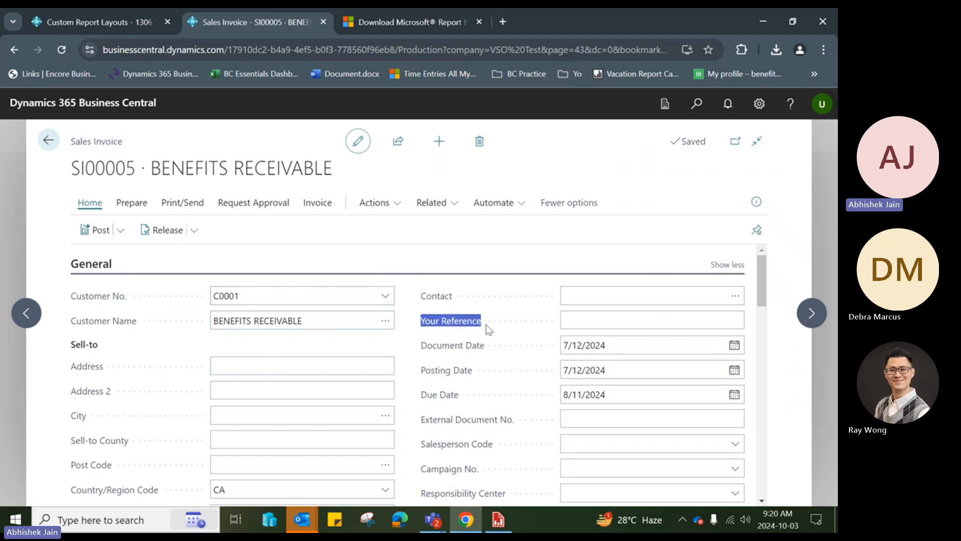
click(515, 318)
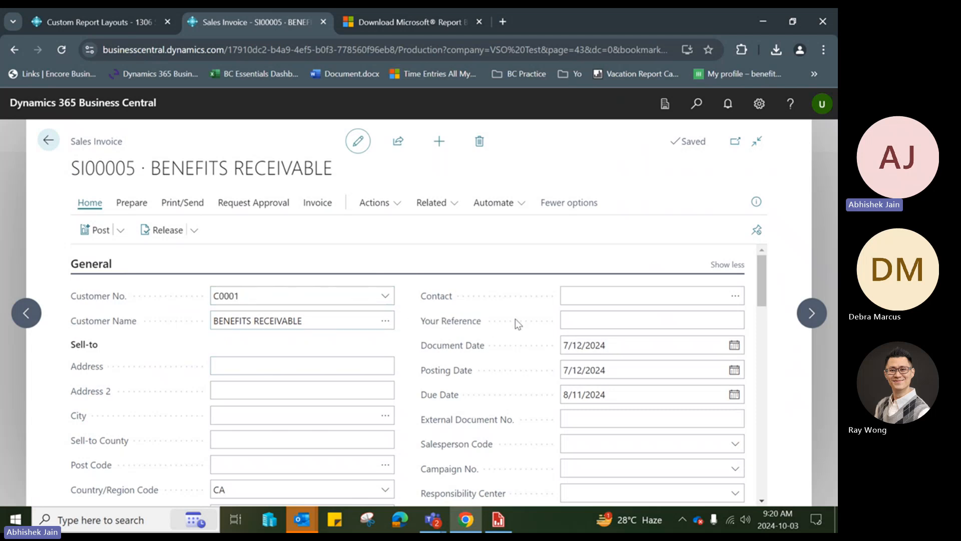
click(565, 319)
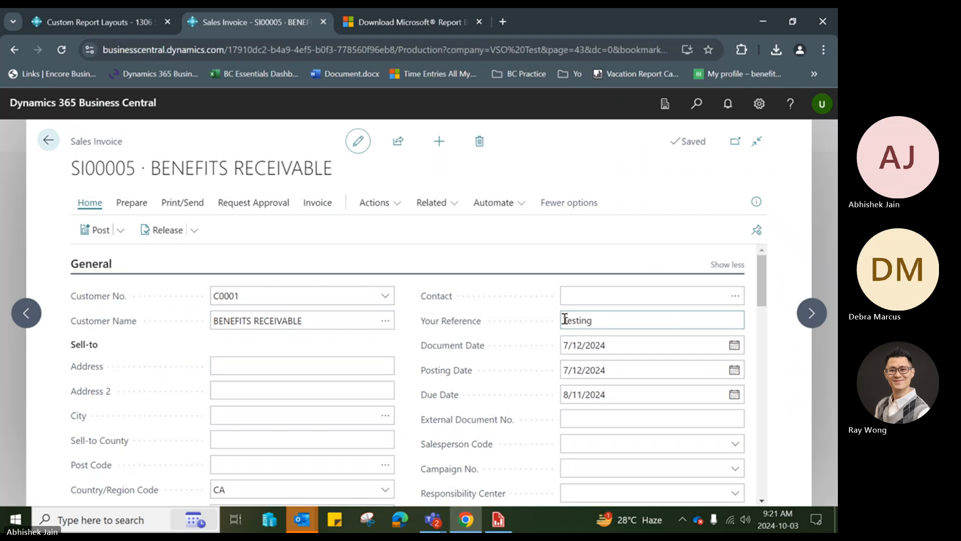
text(2204)
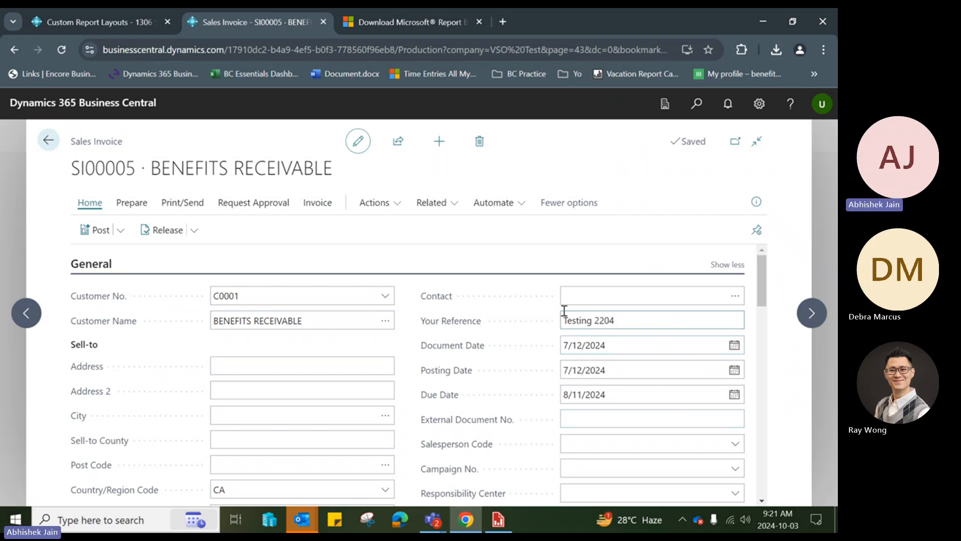
click(537, 310)
Switch to Report Builder and insert the YourReference_Header field into the empty last-column cell of the ShippingAgentCode row.
click(506, 526)
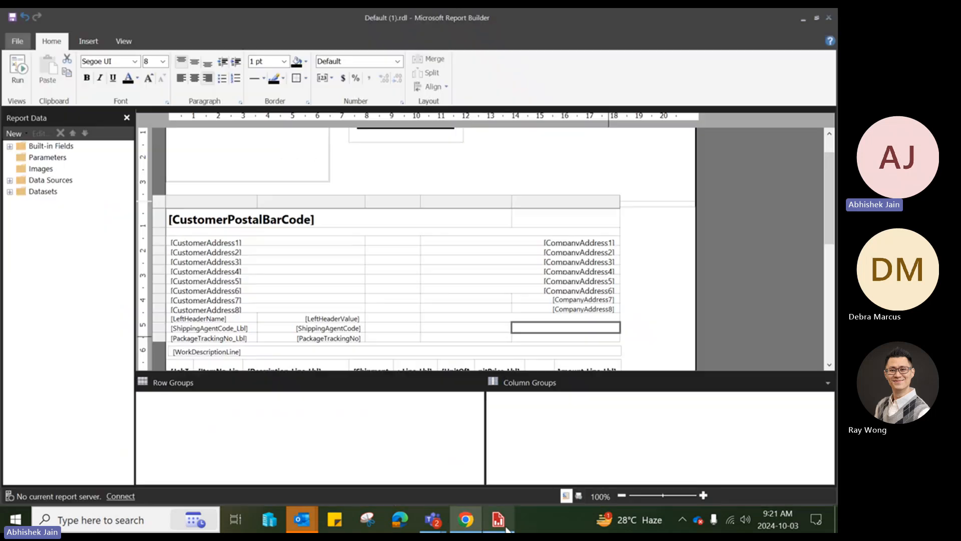
click(545, 328)
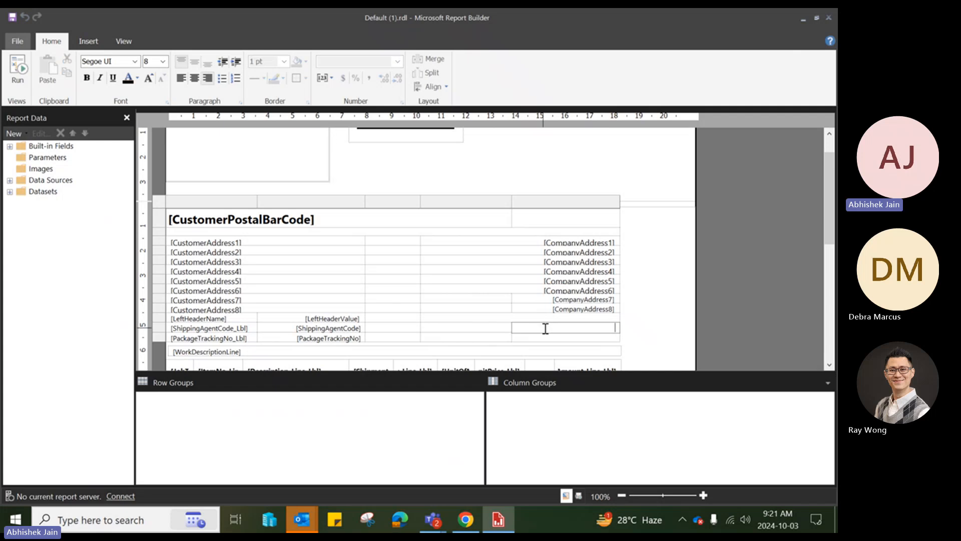
click(532, 318)
click(537, 329)
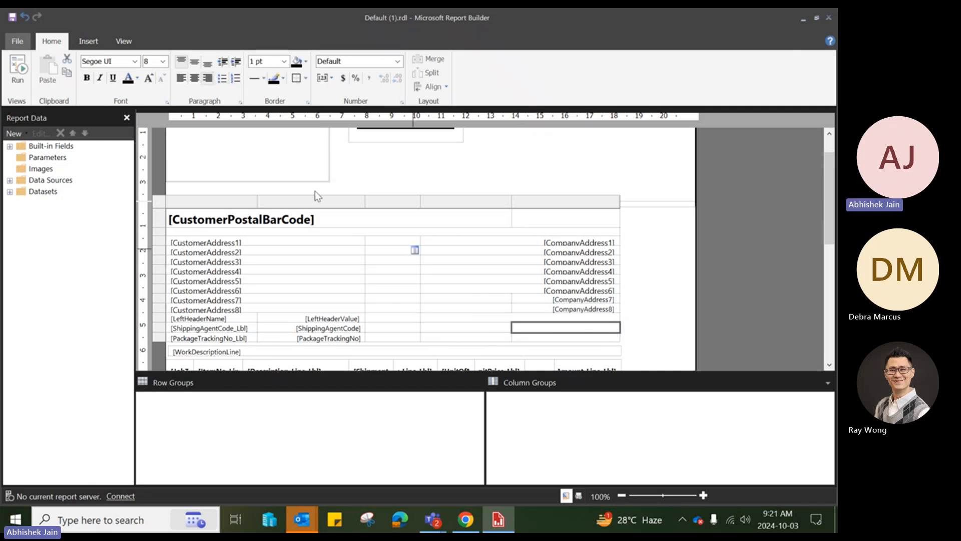
click(95, 41)
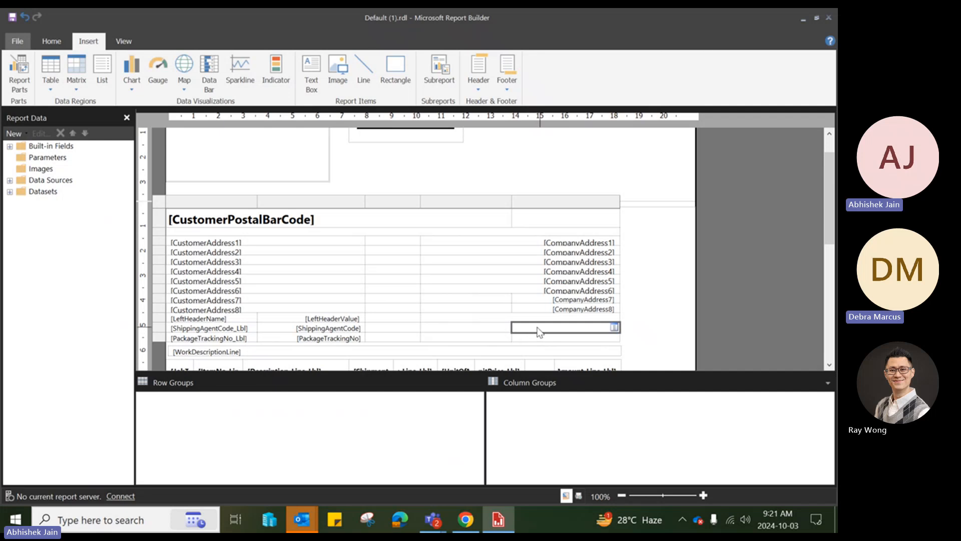
click(614, 329)
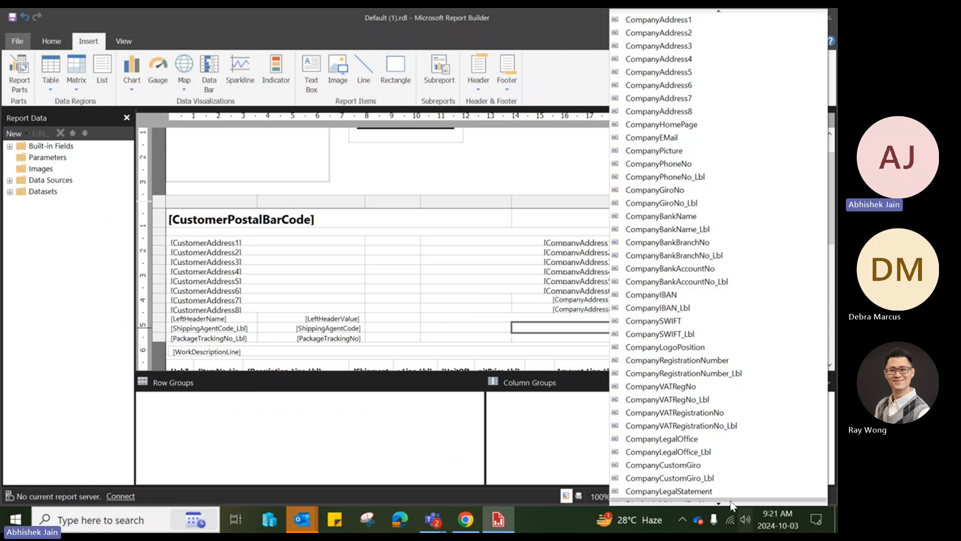
click(718, 503)
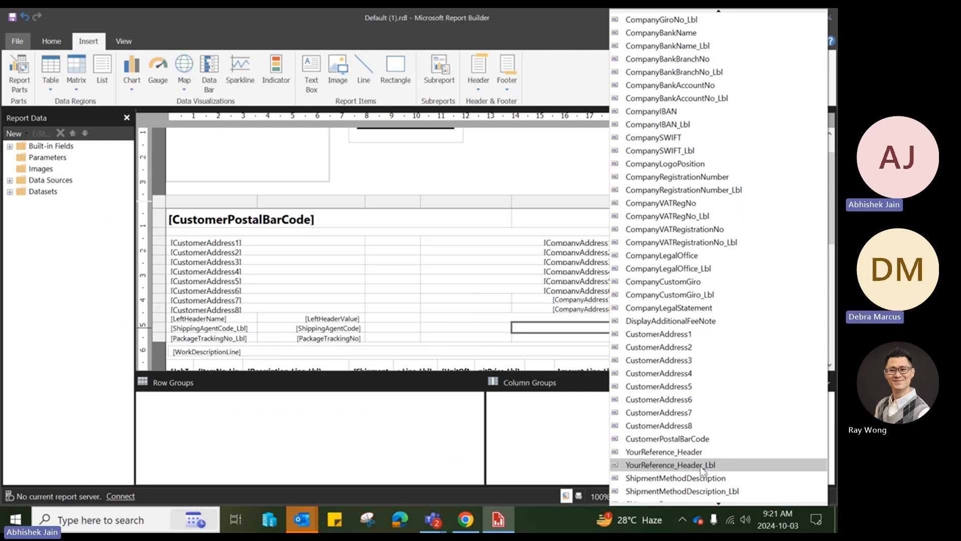
click(466, 519)
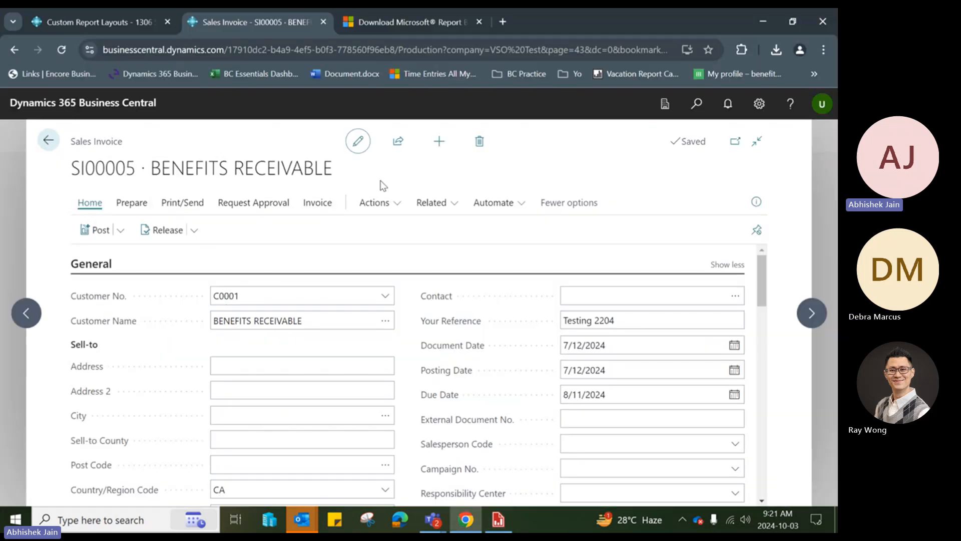
click(498, 520)
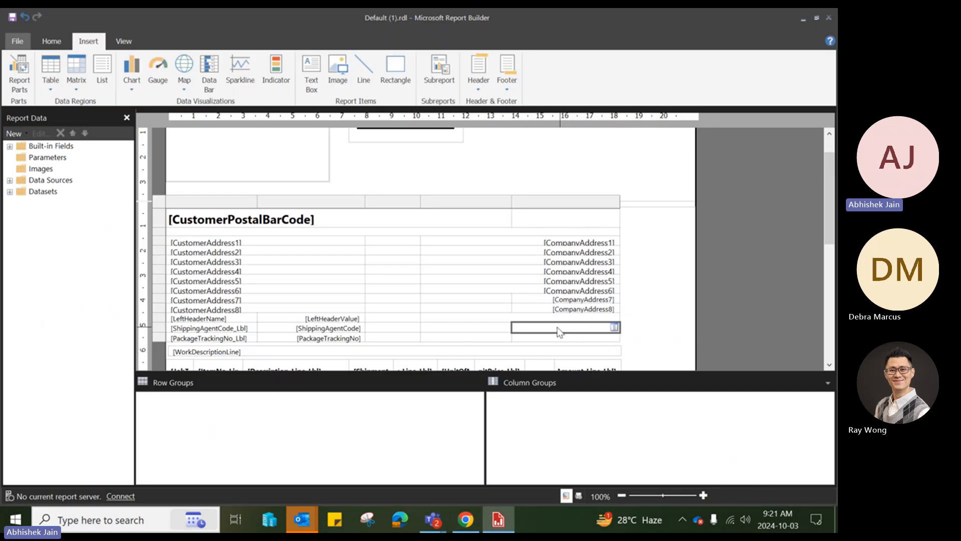
click(614, 328)
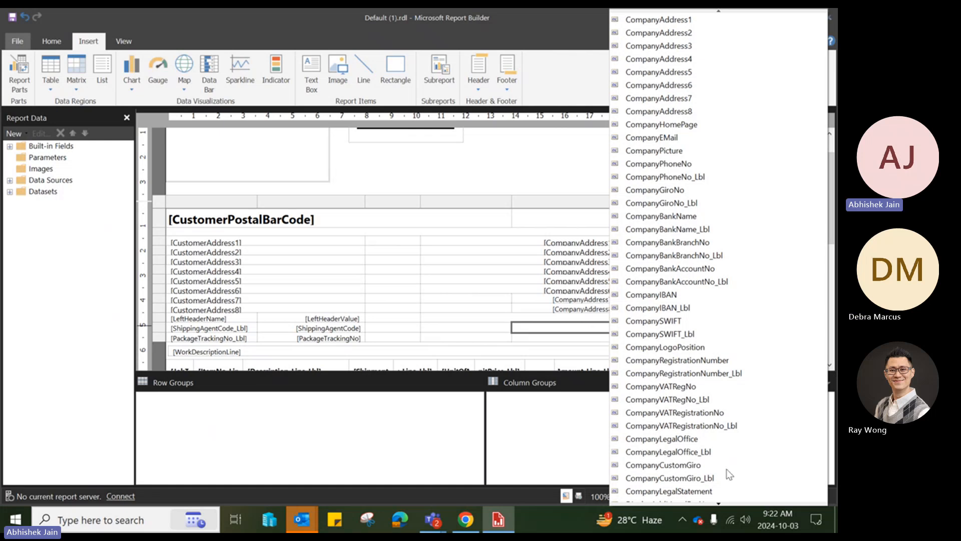
drag(718, 505, 718, 505)
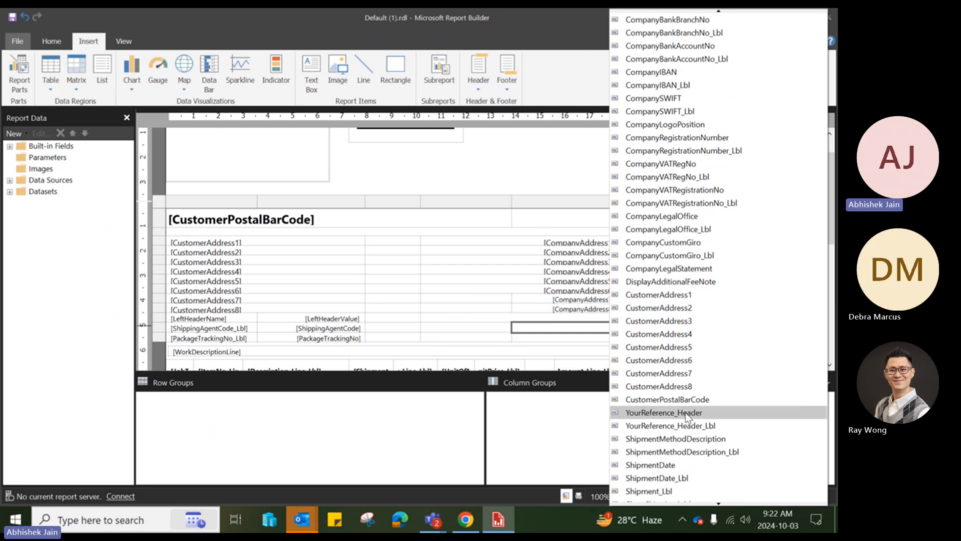
click(644, 415)
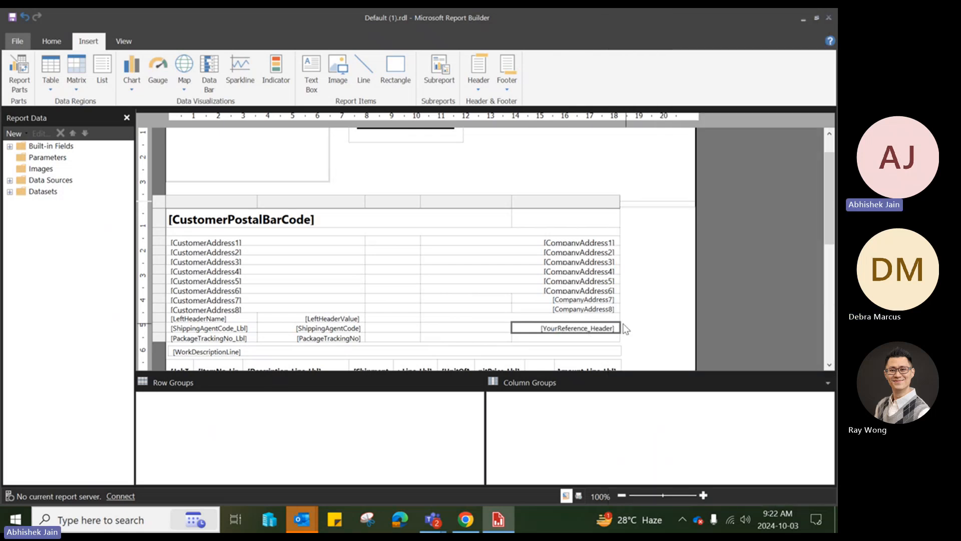
Enter the label "Notes:" in the empty cell immediately before the YourReference_Header field.
click(610, 328)
click(460, 329)
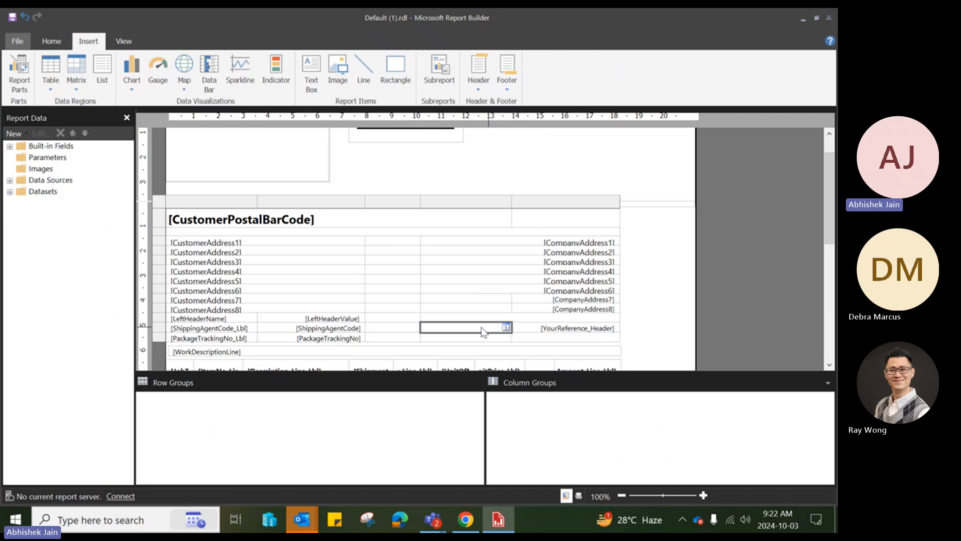
click(506, 327)
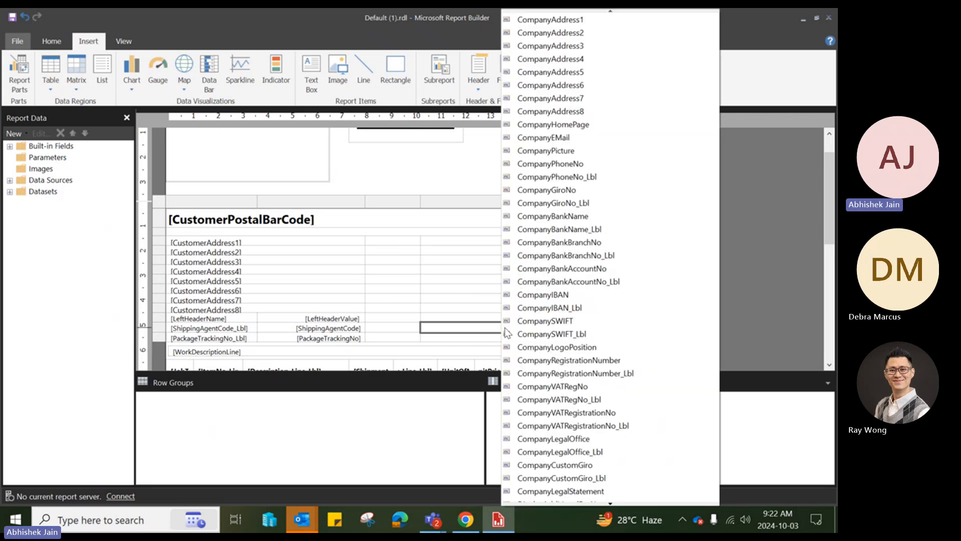
click(773, 254)
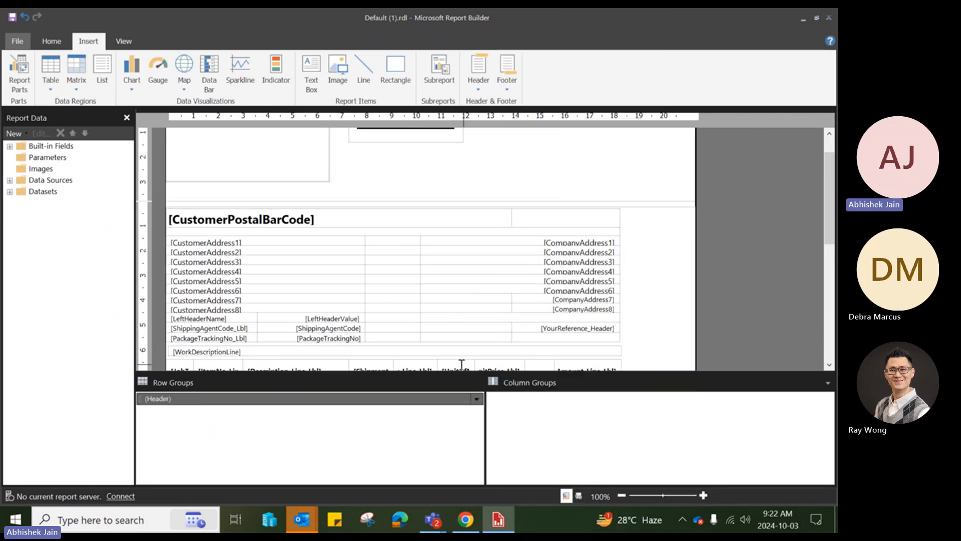
click(469, 326)
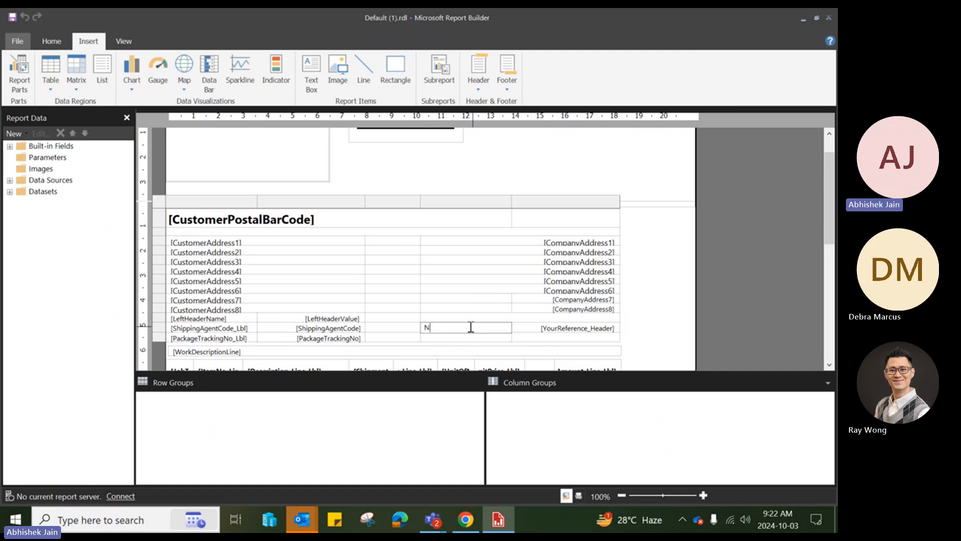
text(Notes:)
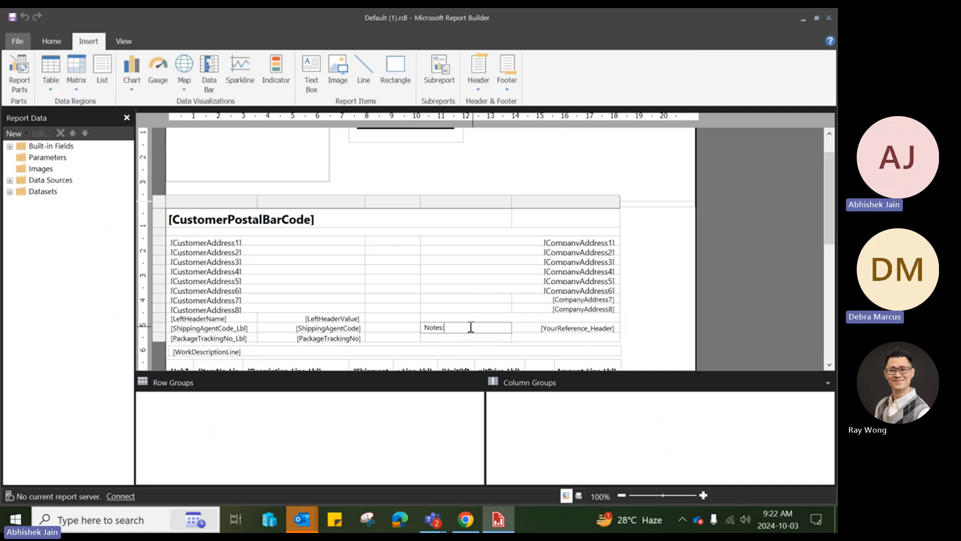
click(490, 339)
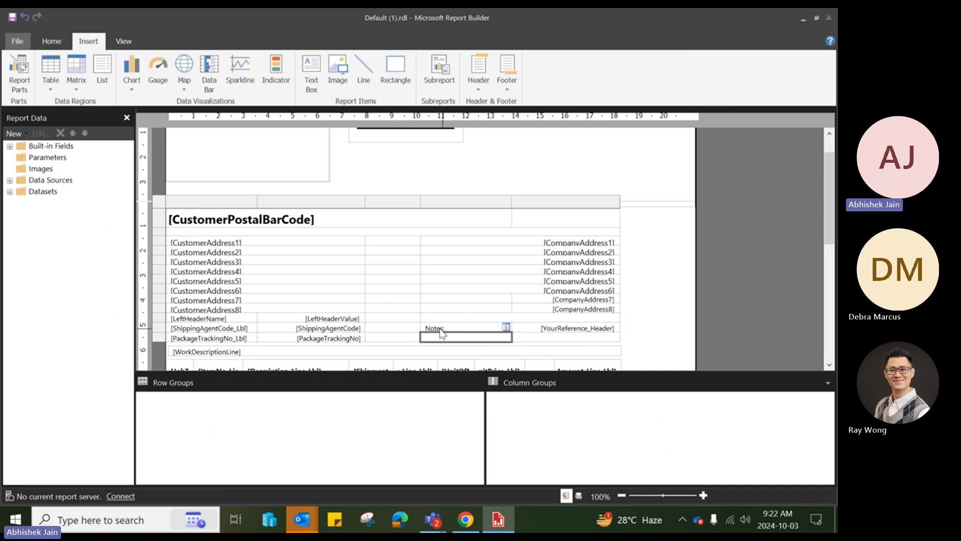
click(441, 328)
click(443, 327)
double_click(450, 328)
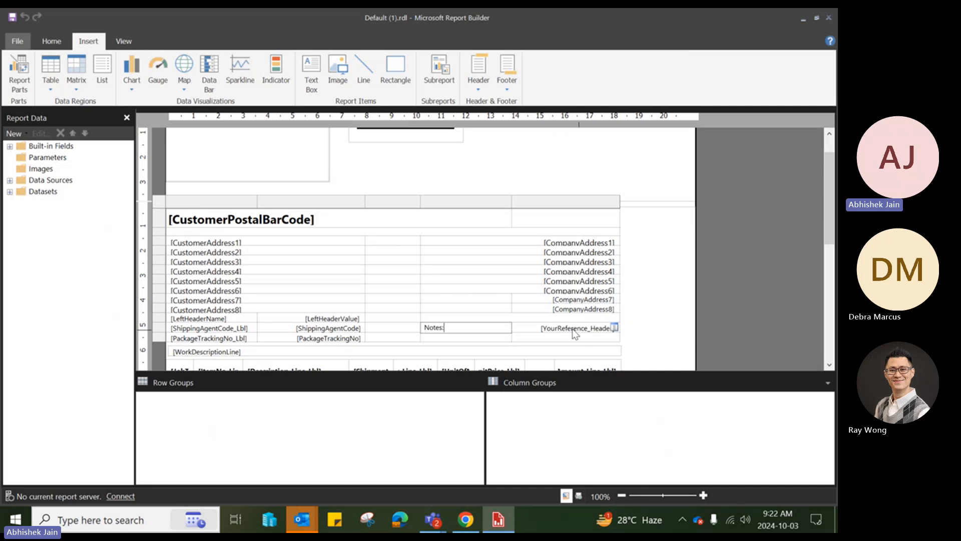
click(540, 330)
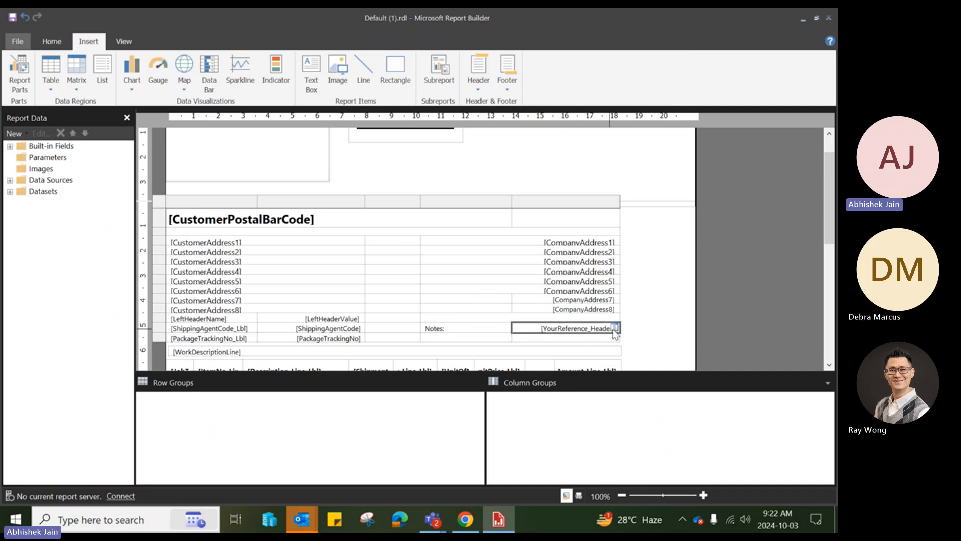
click(449, 327)
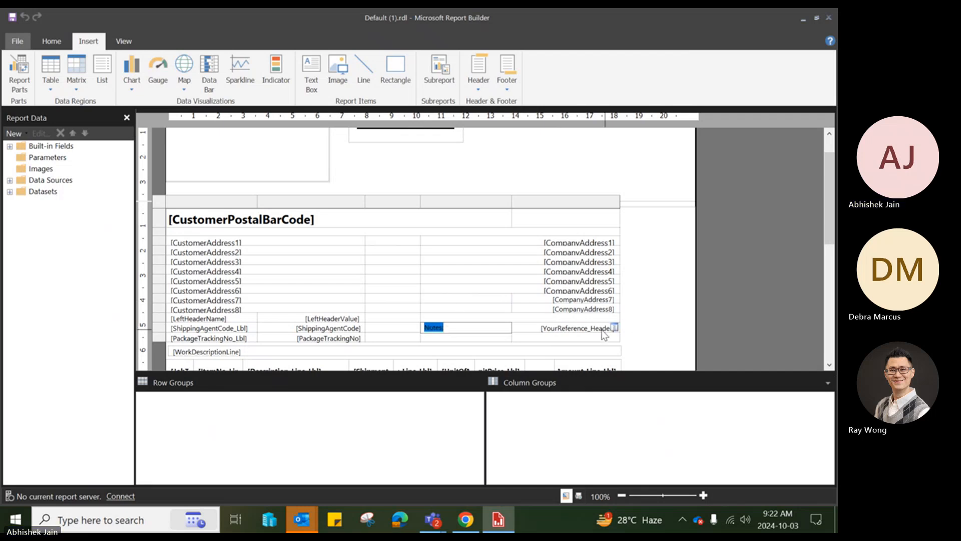
Draw an empty text box in the page header to the right of the Sales Invoice title and delete it.
mouse_move(829, 206)
mouse_down()
mouse_move(830, 235)
mouse_move(827, 188)
mouse_up()
click(563, 188)
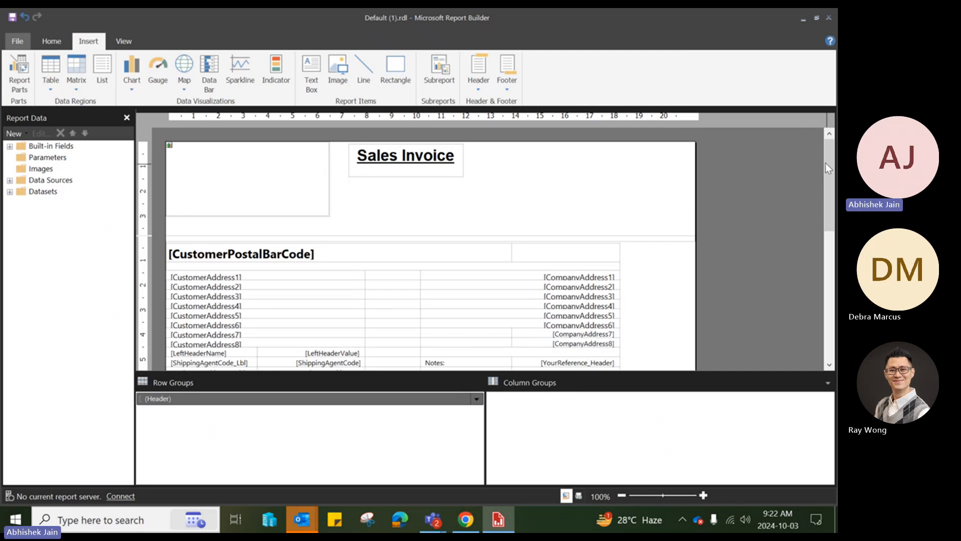
scroll(828, 175, down, 2)
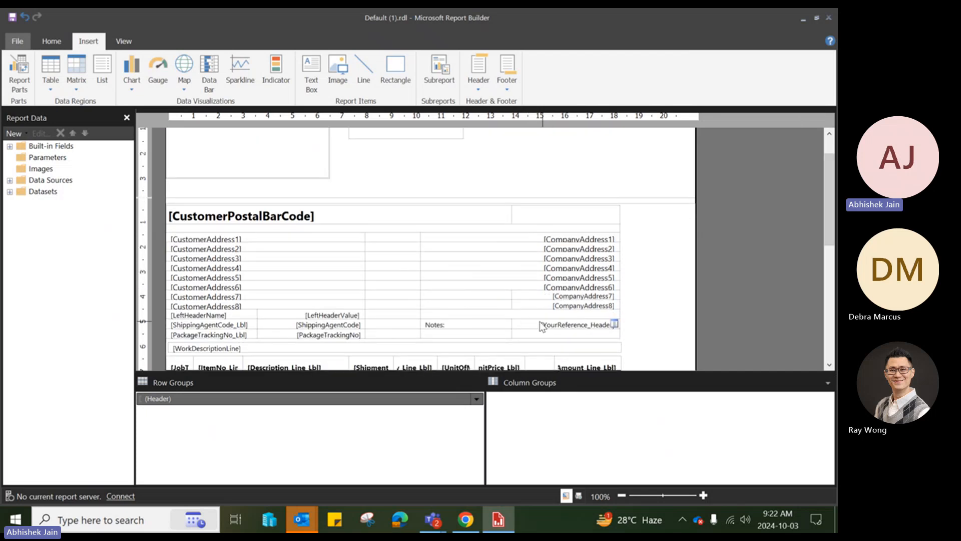
scroll(827, 199, up, 2)
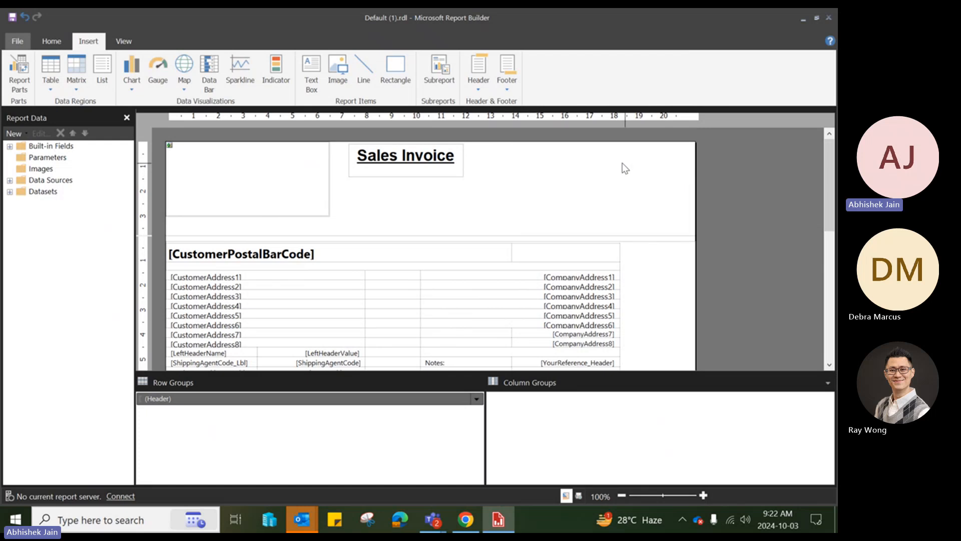
click(308, 73)
drag(557, 166, 682, 201)
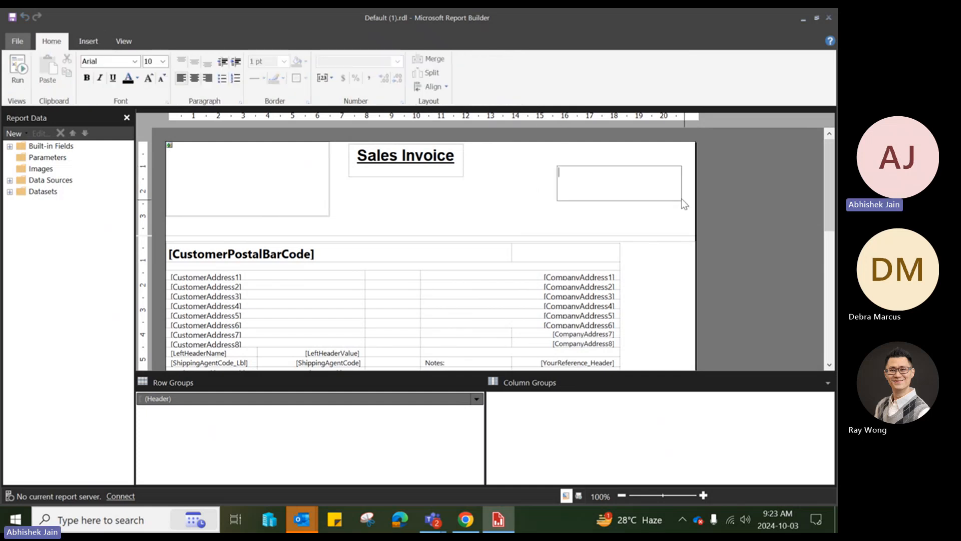
click(500, 195)
click(573, 194)
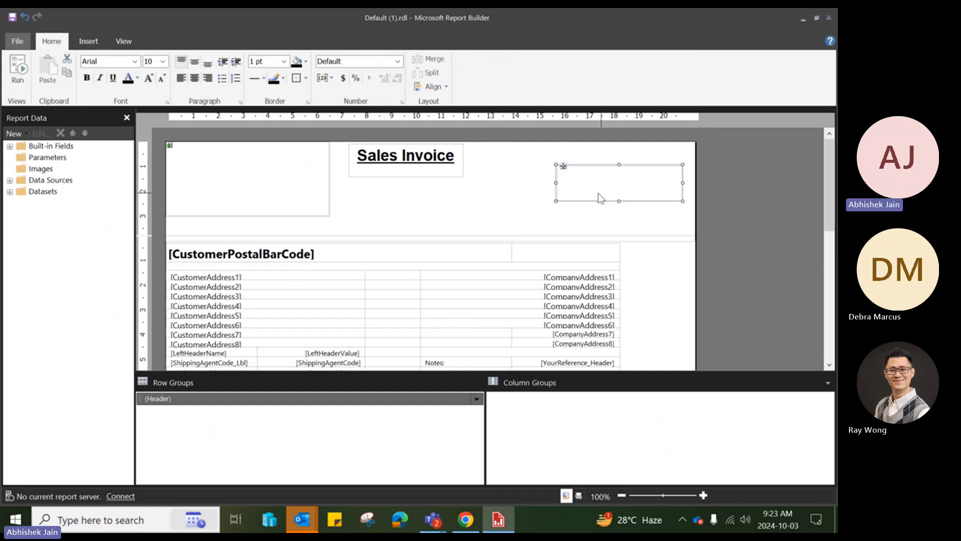
key(Delete)
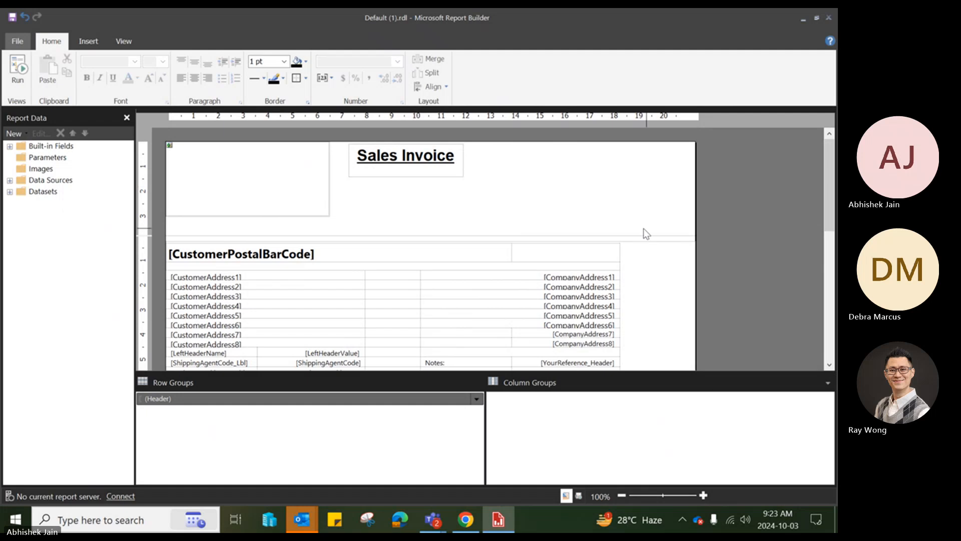
Place the YourReference_Header field from DataSet_Result in the page header, right of and below the Sales Invoice title, and enlarge its box slightly.
click(90, 43)
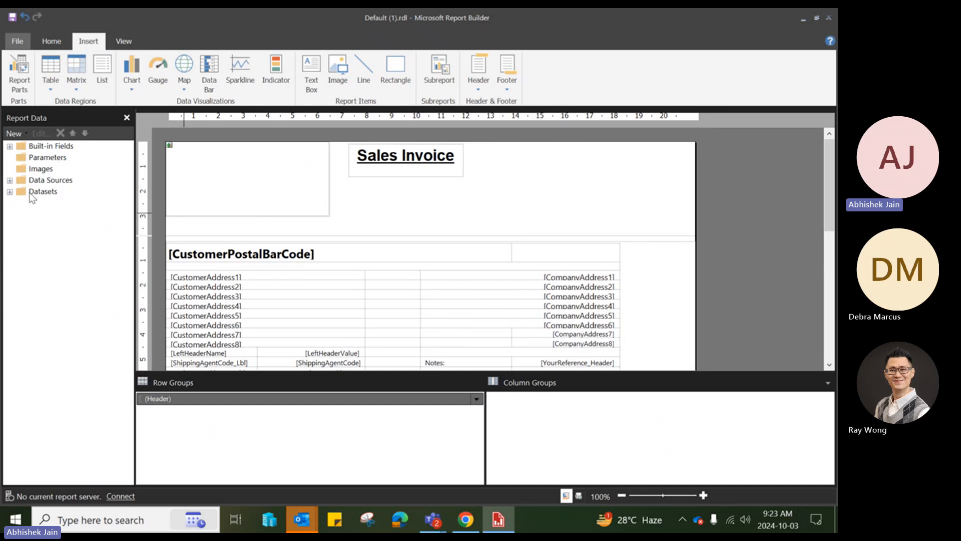
click(9, 192)
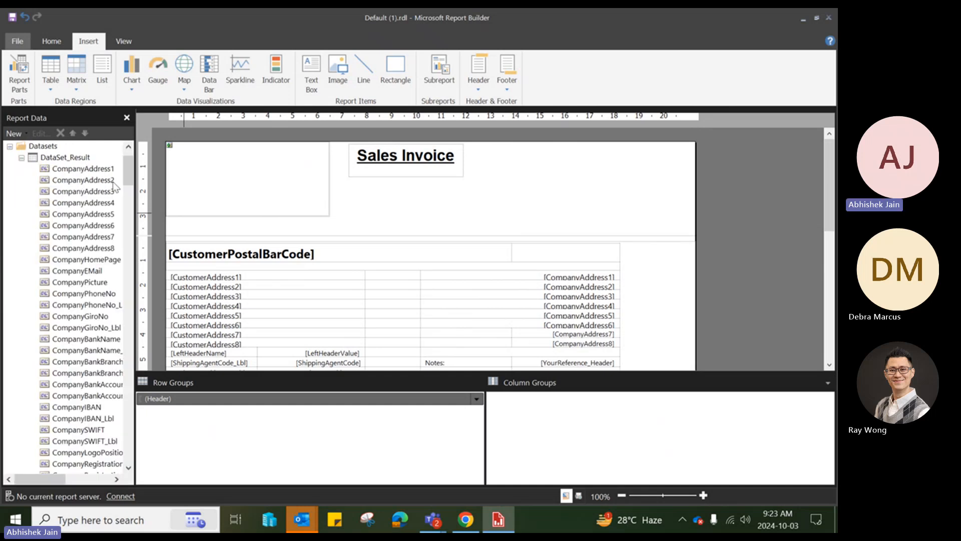
drag(131, 169, 124, 207)
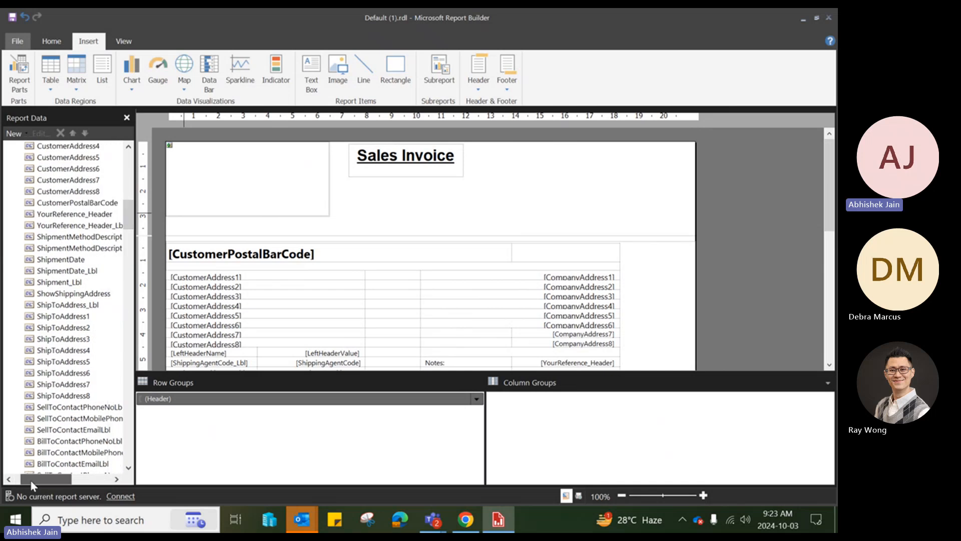
drag(22, 479, 33, 479)
drag(22, 214, 575, 190)
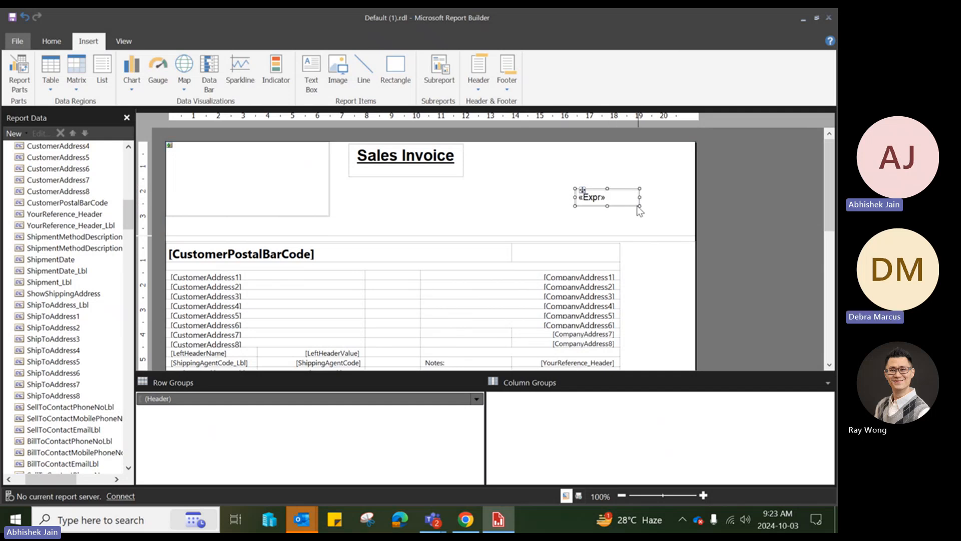
mouse_move(640, 205)
mouse_down()
mouse_move(670, 211)
mouse_move(656, 209)
mouse_up()
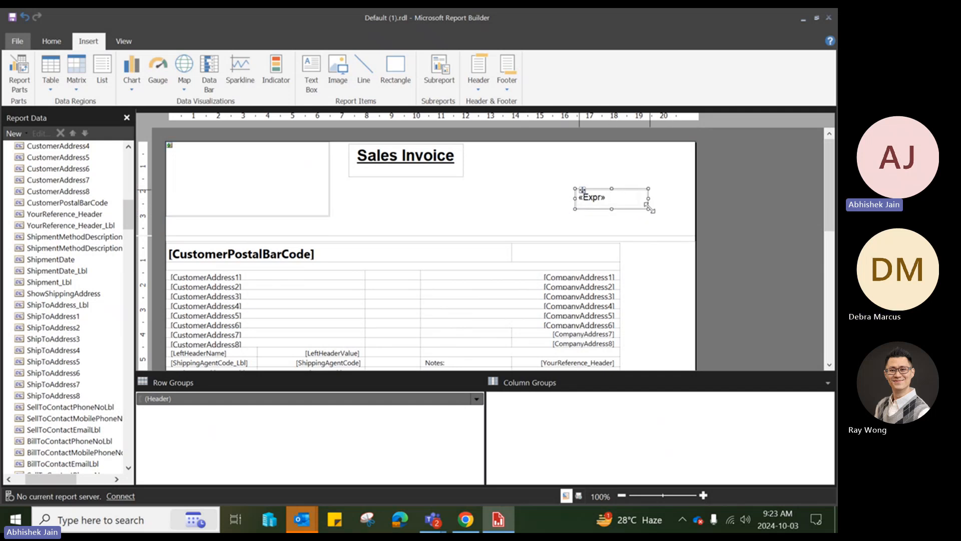
click(631, 197)
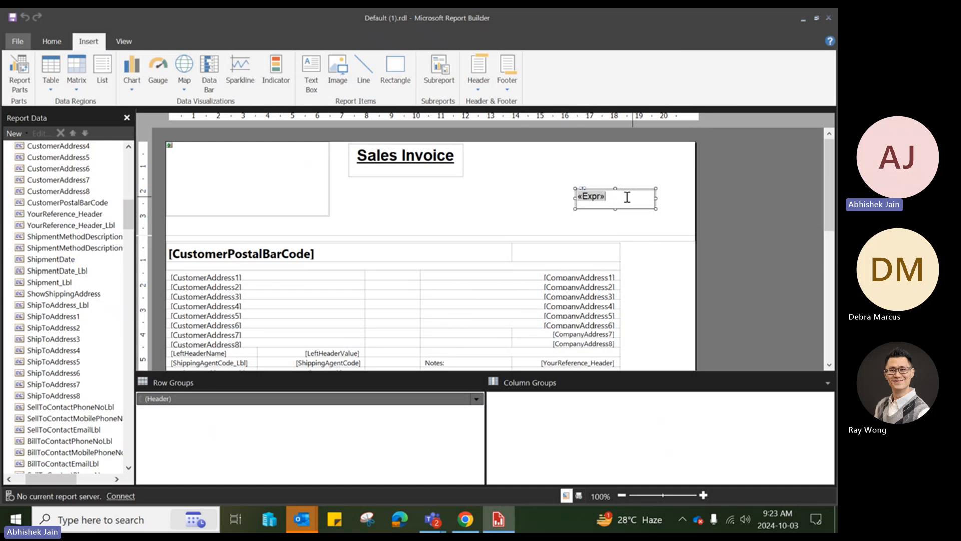
double_click(626, 198)
click(53, 43)
click(528, 223)
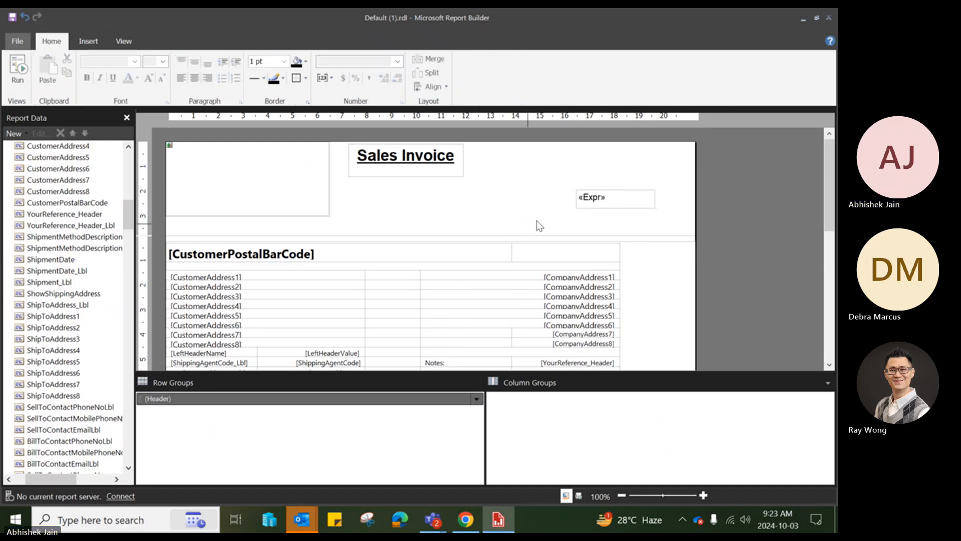
click(622, 199)
click(542, 194)
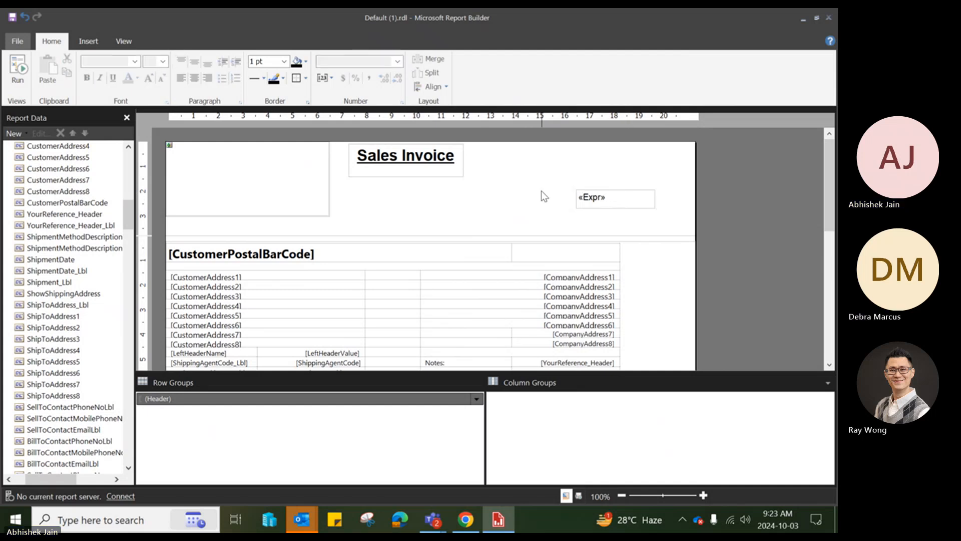
drag(833, 168, 834, 222)
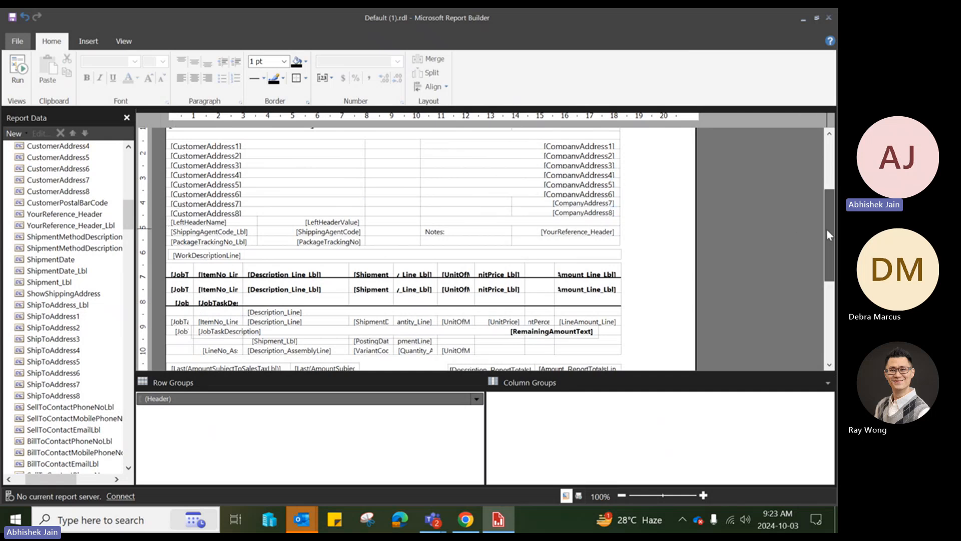
Switch to Business Central in the browser and examine the line columns of the open sales invoice.
mouse_move(827, 230)
mouse_down()
mouse_move(829, 218)
mouse_move(831, 245)
mouse_up()
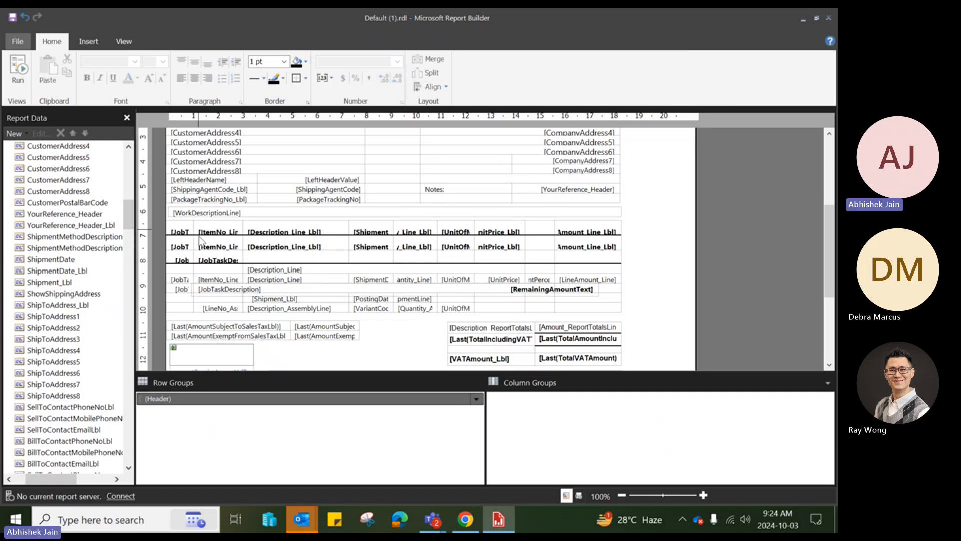
click(466, 520)
scroll(306, 273, down, 2)
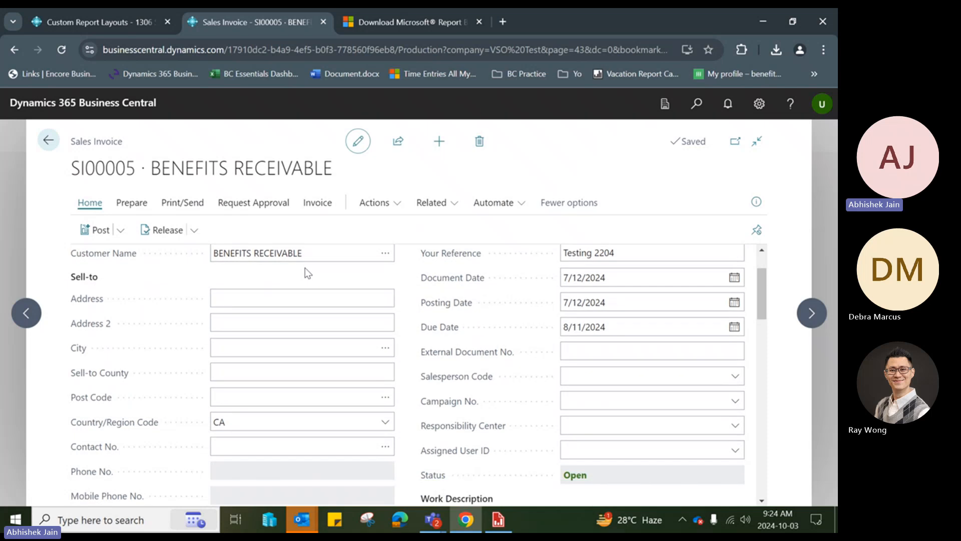
scroll(308, 272, down, 5)
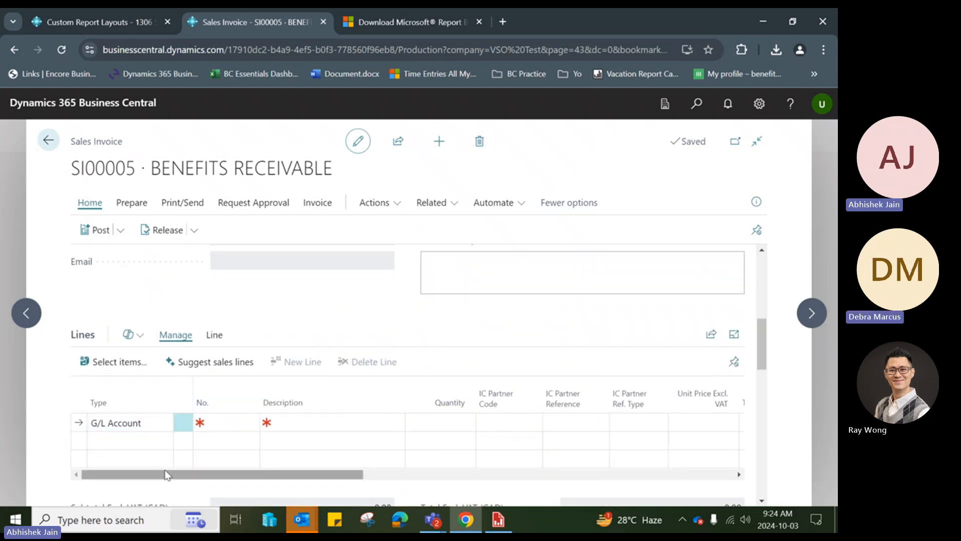
Switch back to Report Builder and delete the JobTaskNo column from the invoice lines table.
click(498, 520)
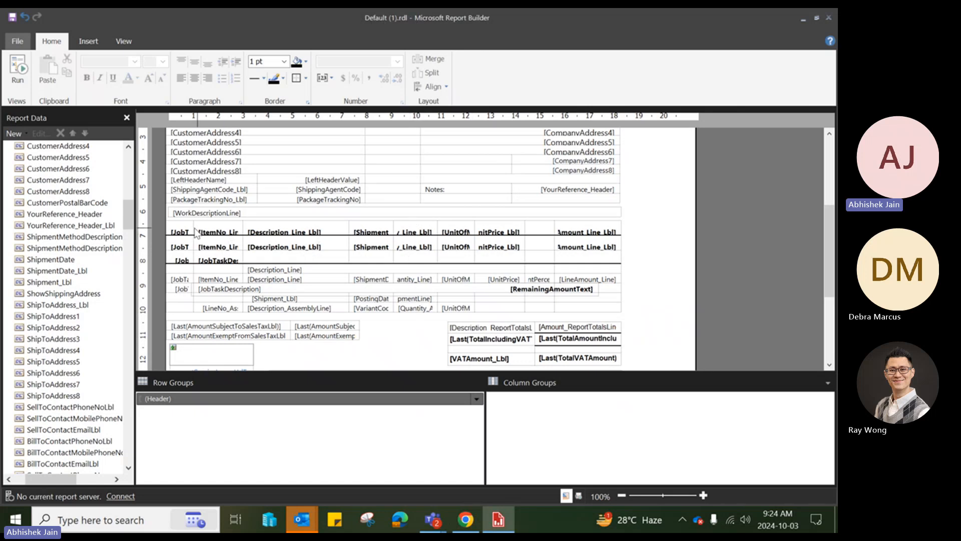
double_click(179, 230)
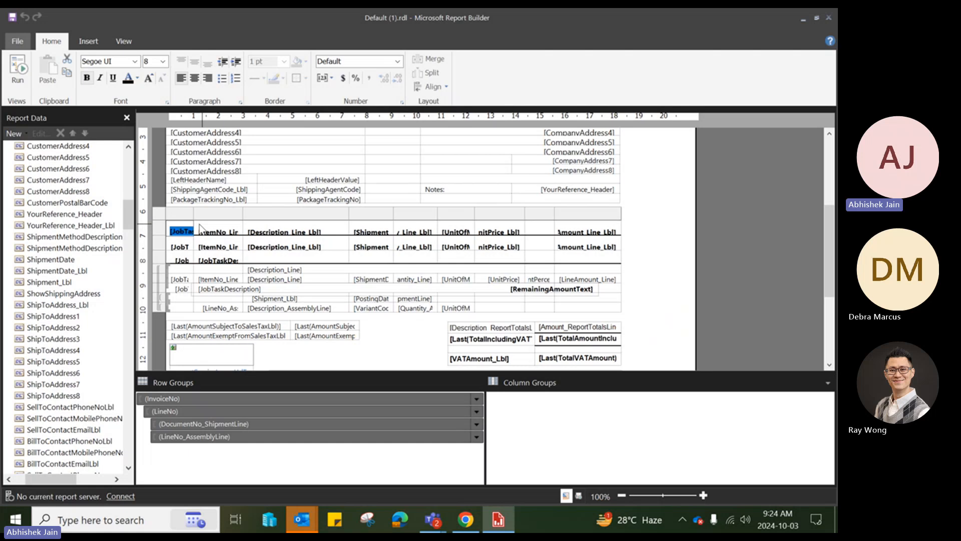
drag(194, 213, 237, 212)
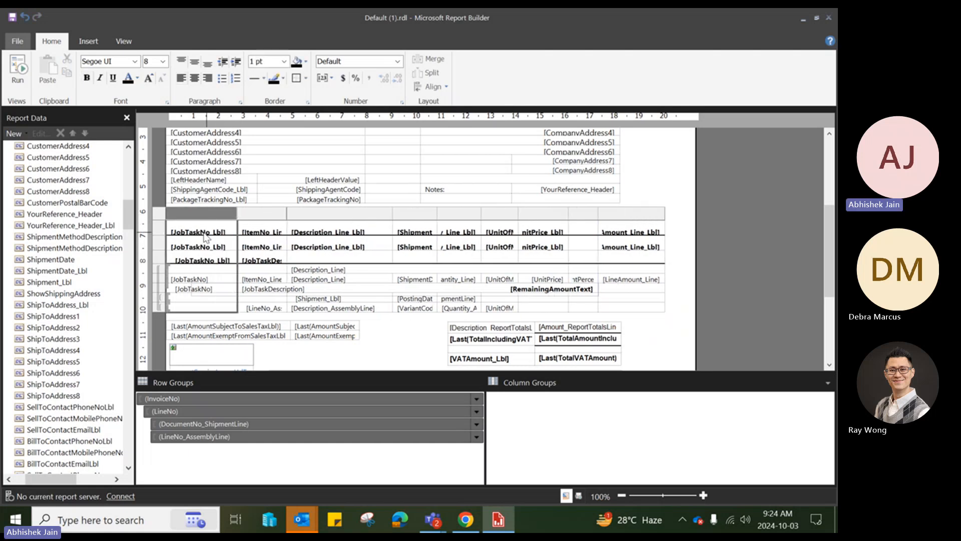
double_click(268, 229)
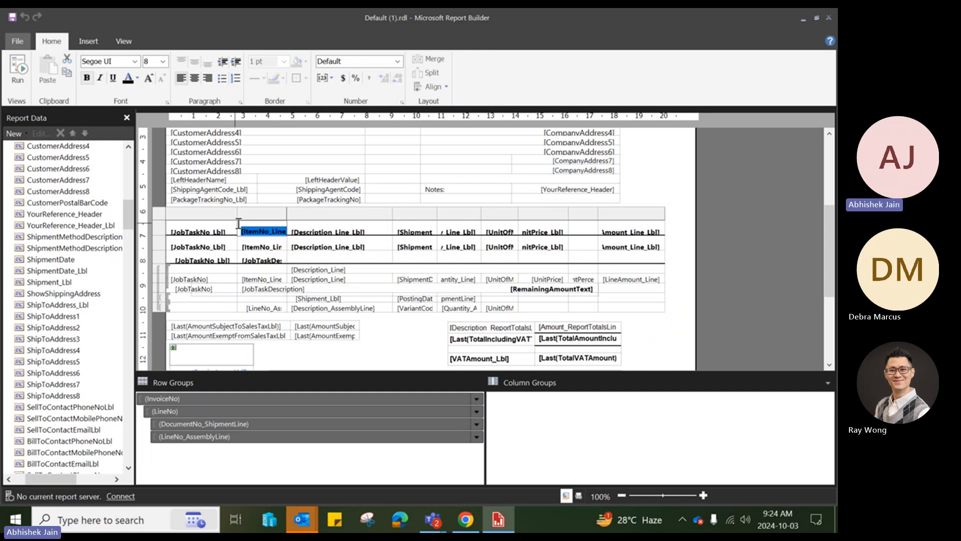
click(201, 213)
right_click(201, 213)
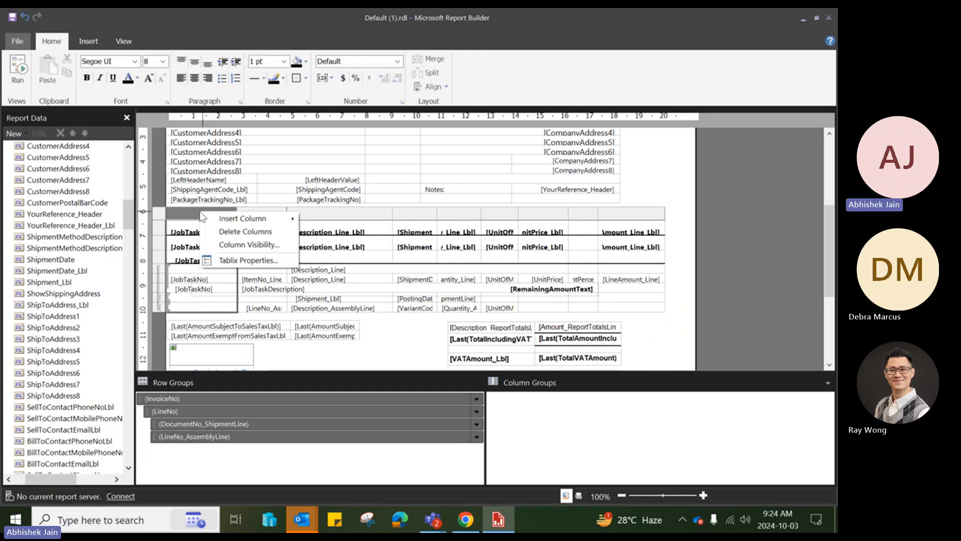
click(222, 231)
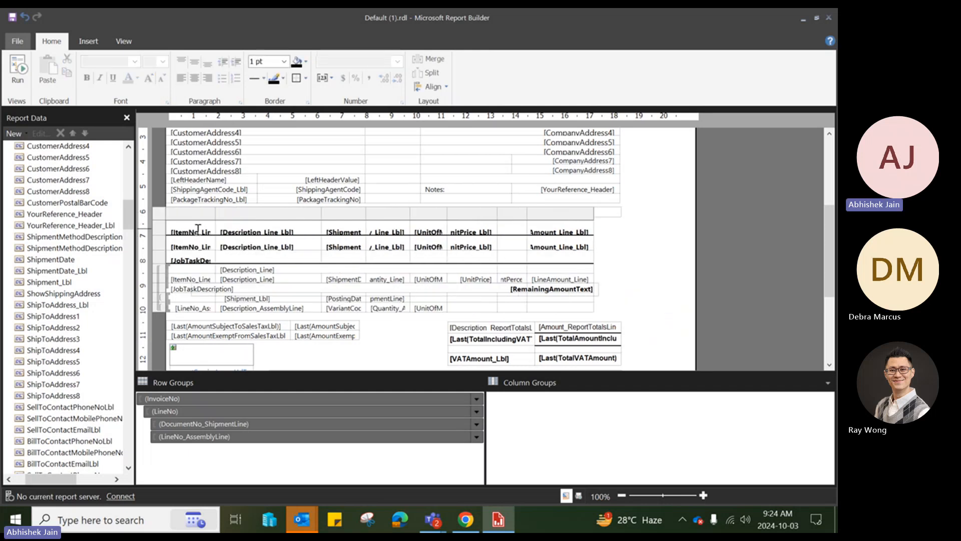
right_click(204, 215)
click(211, 233)
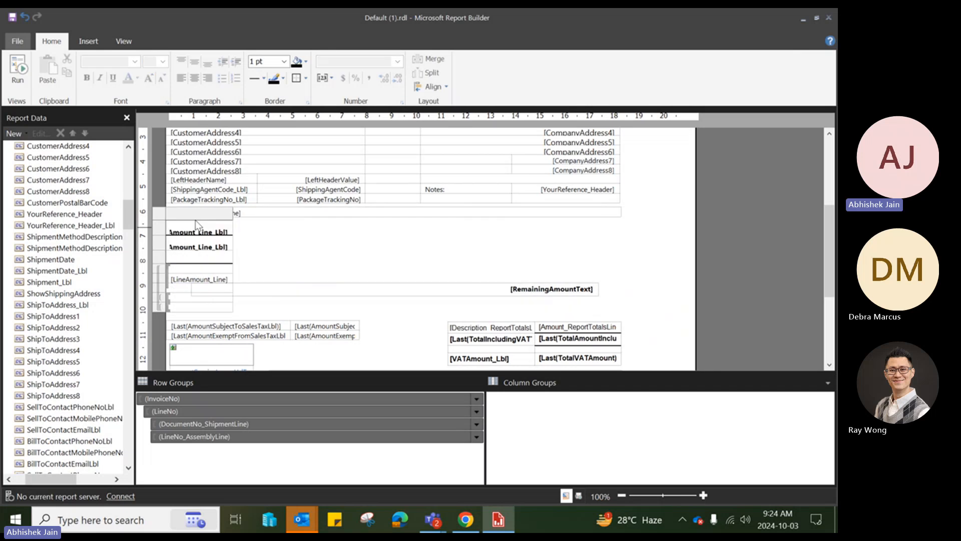
key(ctrl+z)
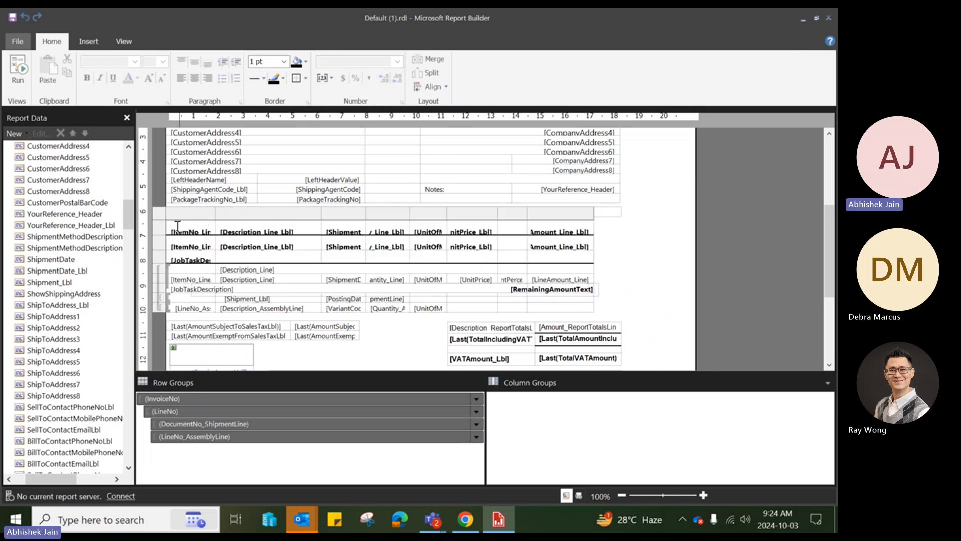
Clear the two ItemNo_Line_Lbl header cells and the job task label below them, and collapse that first column to almost no width.
click(251, 230)
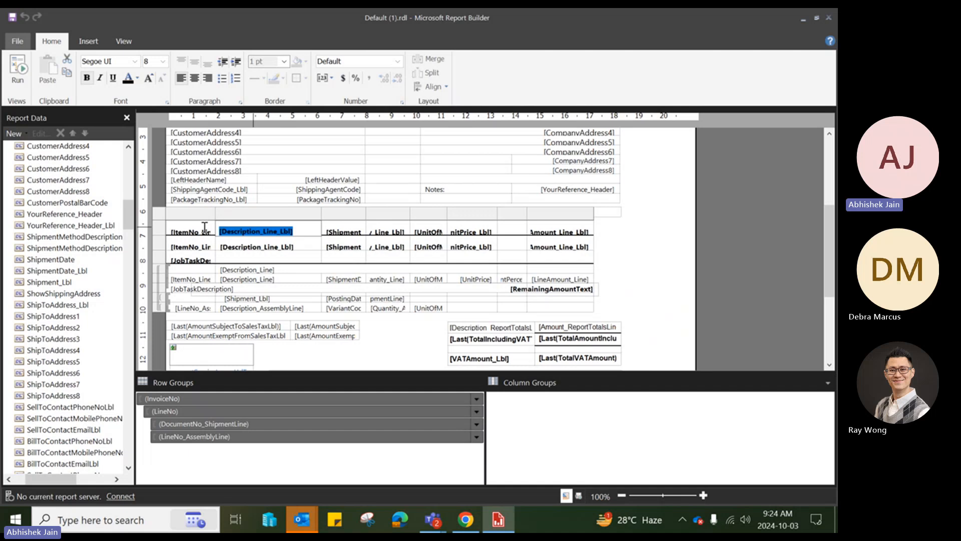
click(187, 228)
click(255, 244)
click(198, 227)
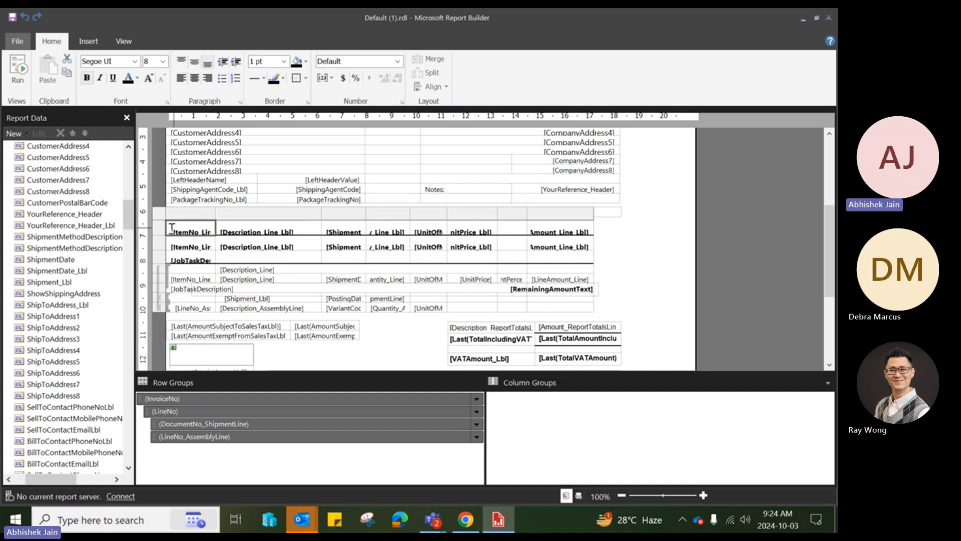
click(201, 232)
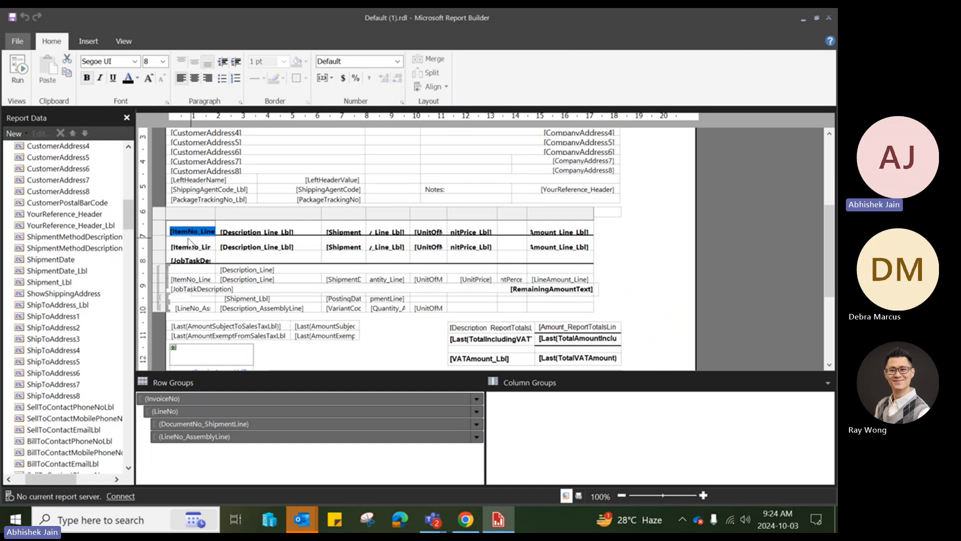
key(Delete)
double_click(191, 245)
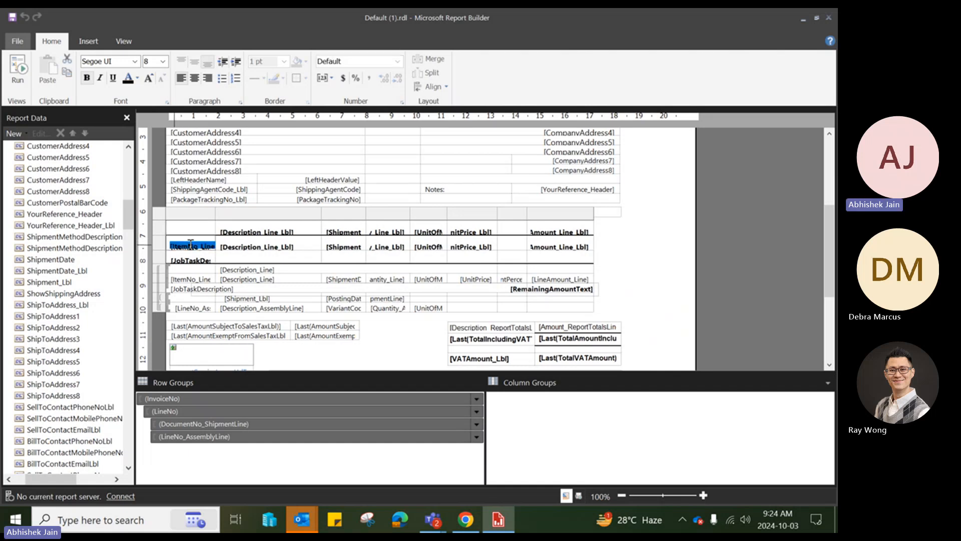
key(Delete)
double_click(186, 258)
key(Delete)
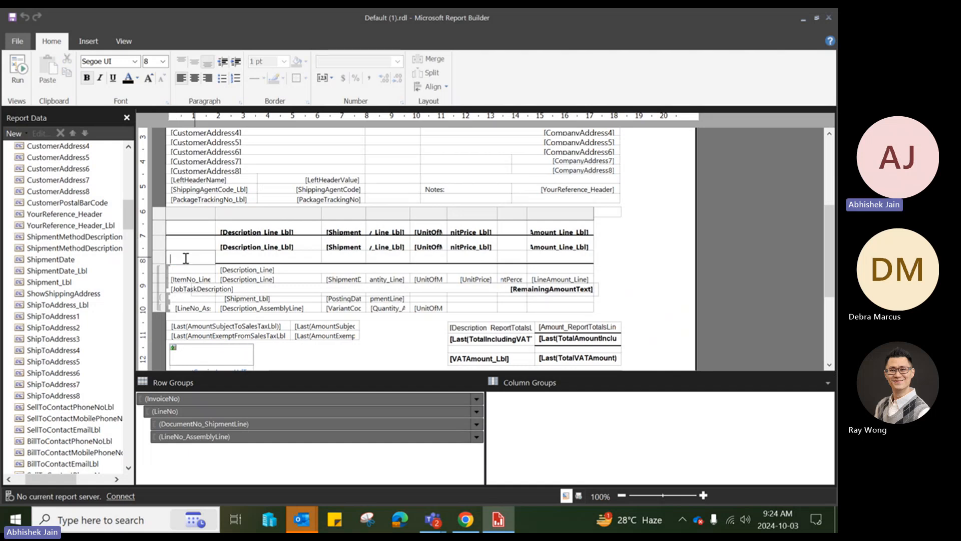
click(215, 213)
key(Delete)
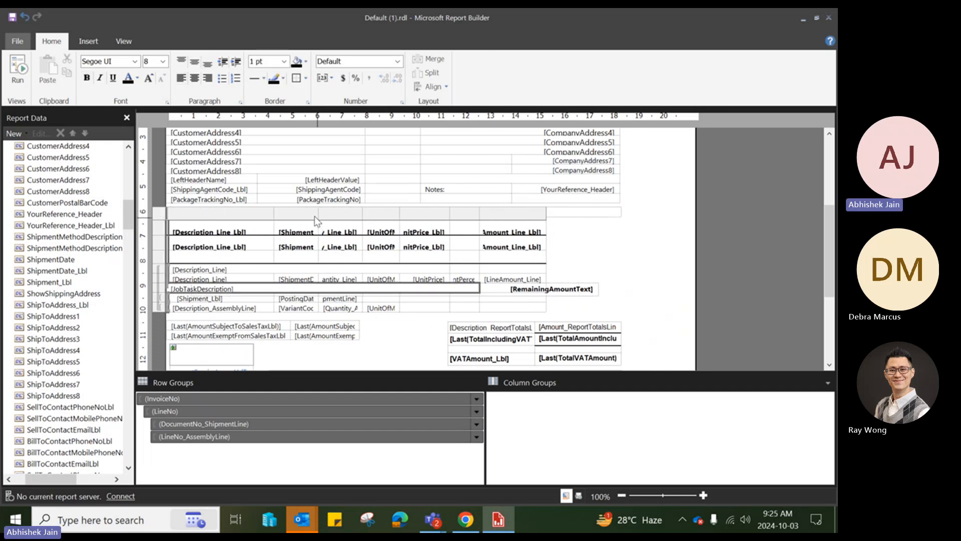
Delete the ShipmentDate column from the lines table and widen the Quantity column until its field names fit.
drag(318, 212, 359, 212)
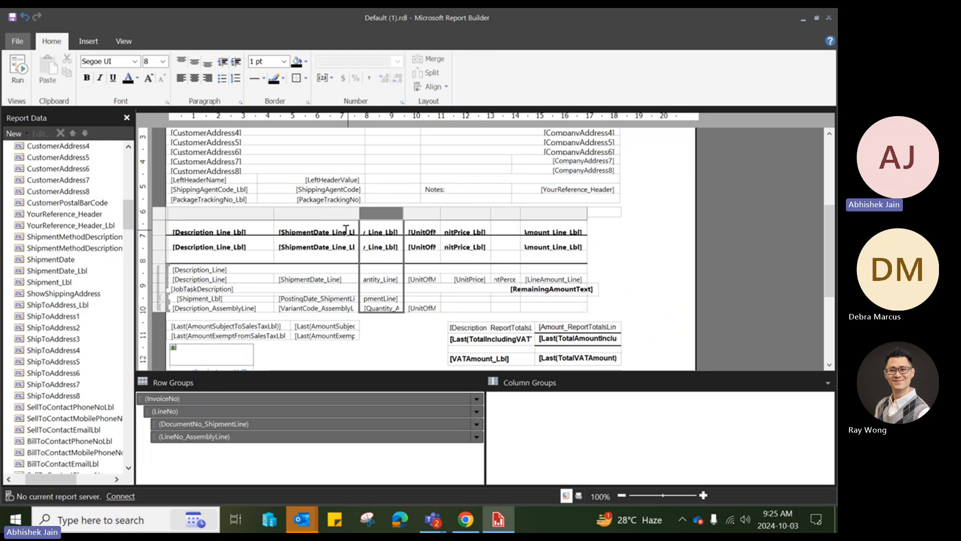
right_click(331, 215)
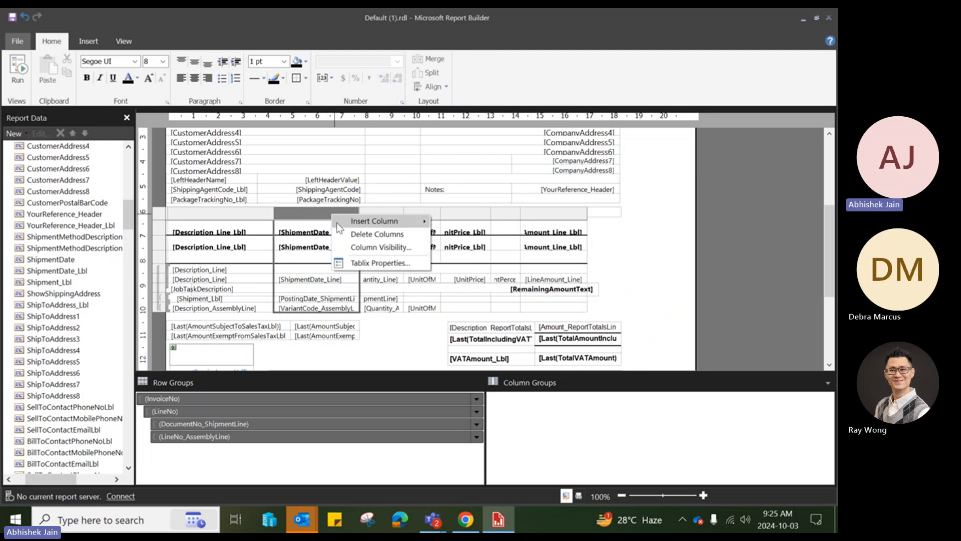
click(348, 238)
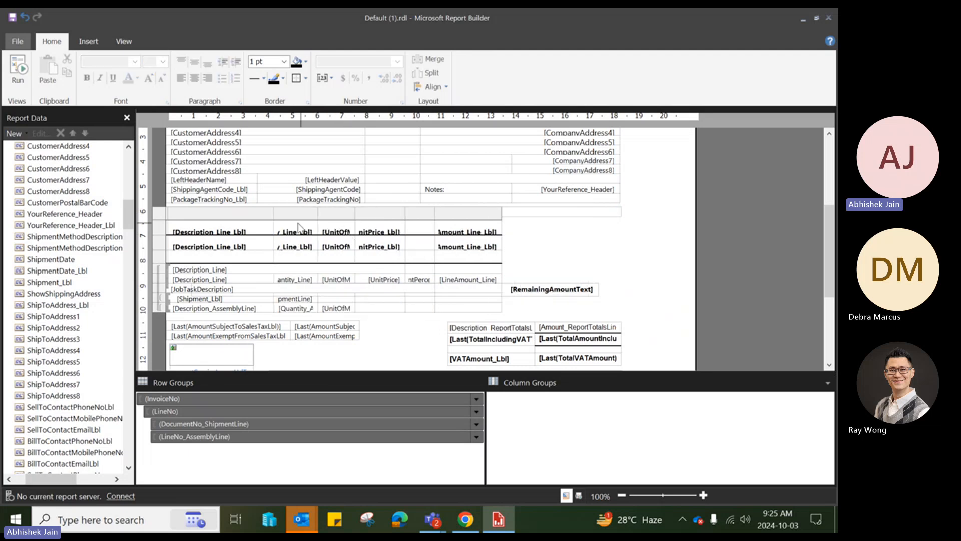
click(323, 213)
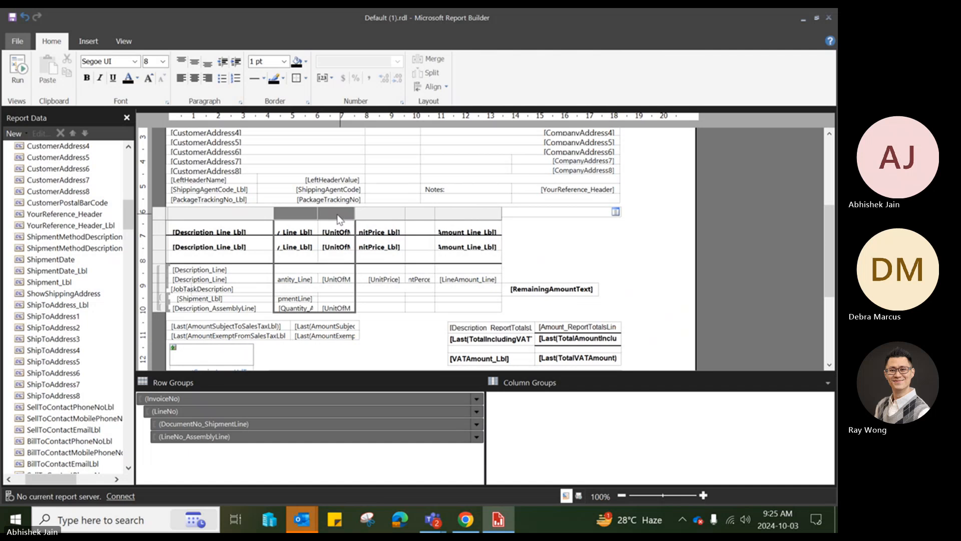
drag(318, 214, 371, 213)
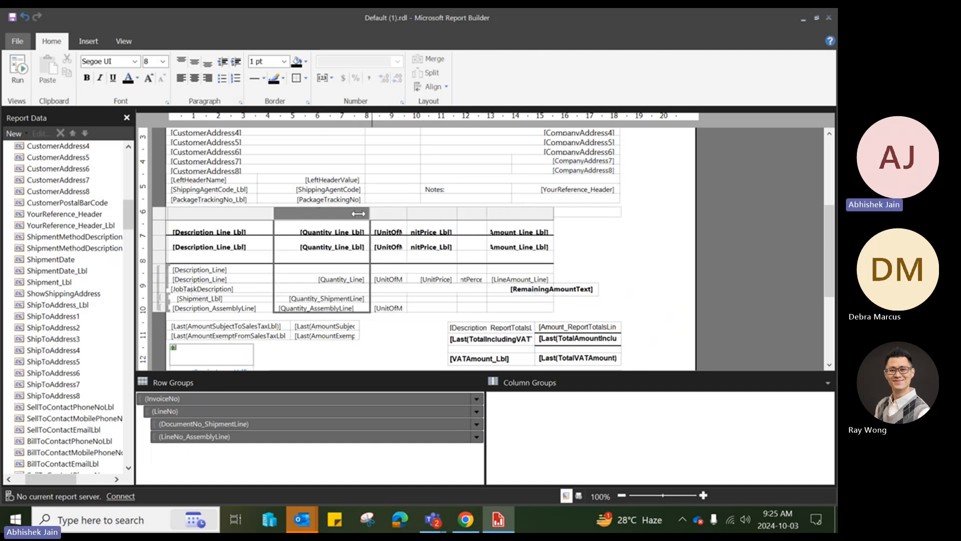
Delete the UnitOfMeasure column and the narrow column between UnitPrice and LineAmount from the lines table.
click(398, 212)
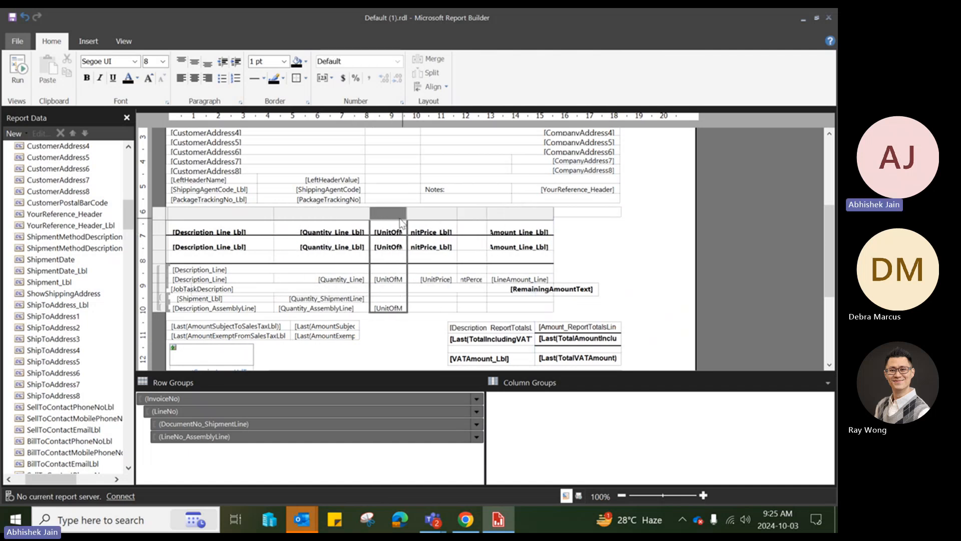
drag(406, 213, 453, 212)
right_click(448, 213)
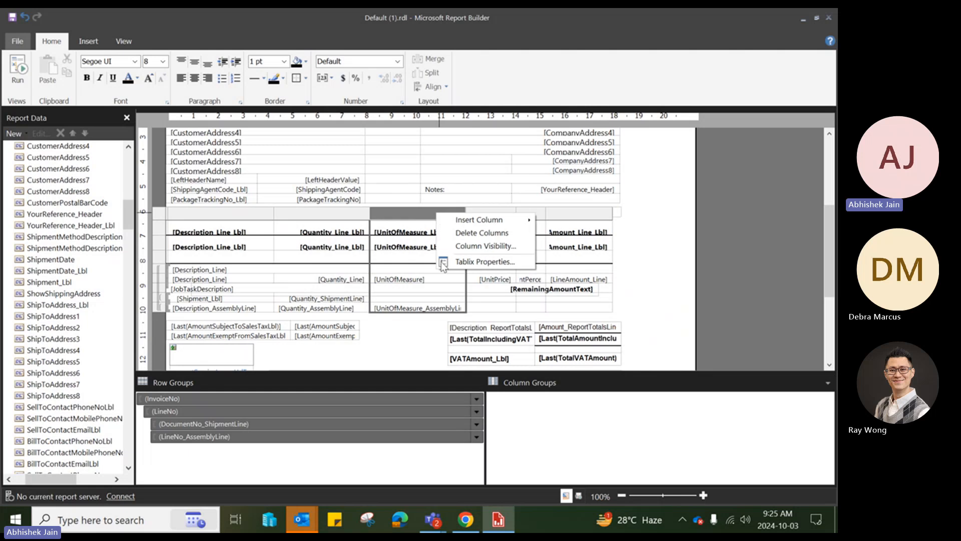
click(458, 232)
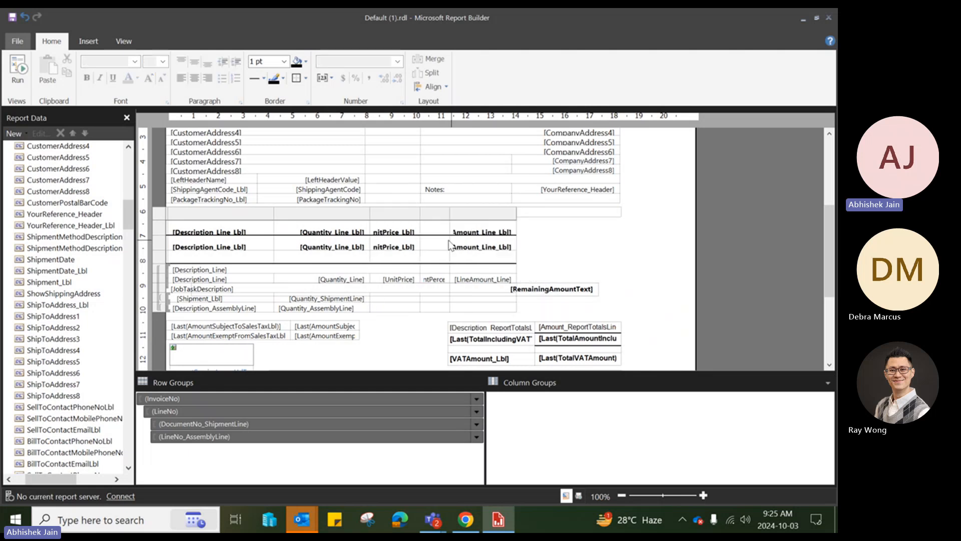
click(435, 216)
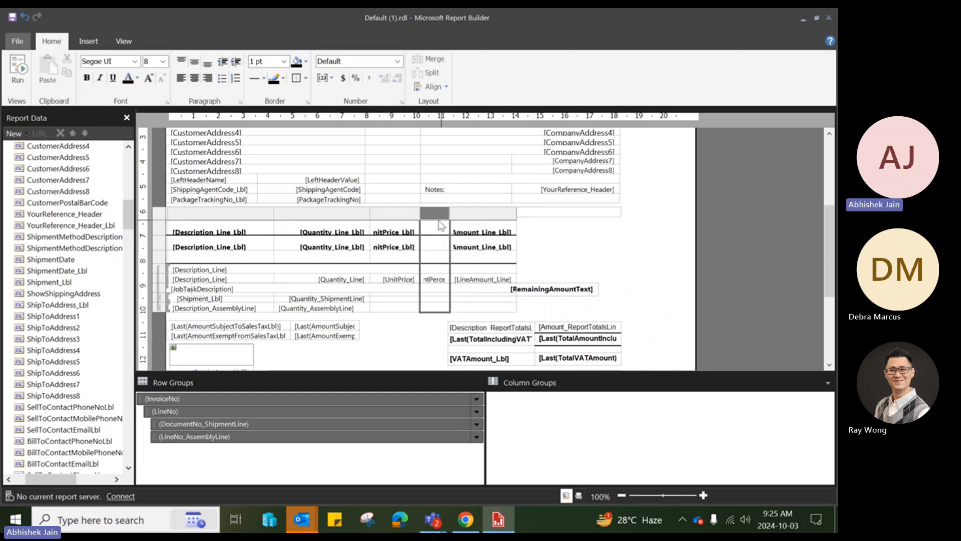
right_click(438, 216)
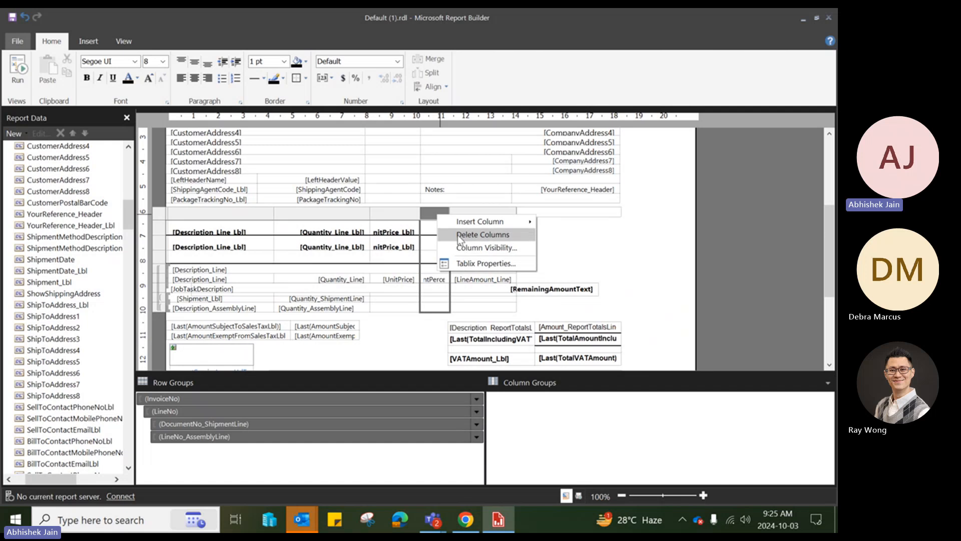
click(458, 235)
Resize the Description, Quantity, UnitPrice and LineAmount columns to about 8.3, 3, 3 and 3.5 cm wide.
drag(418, 209, 487, 222)
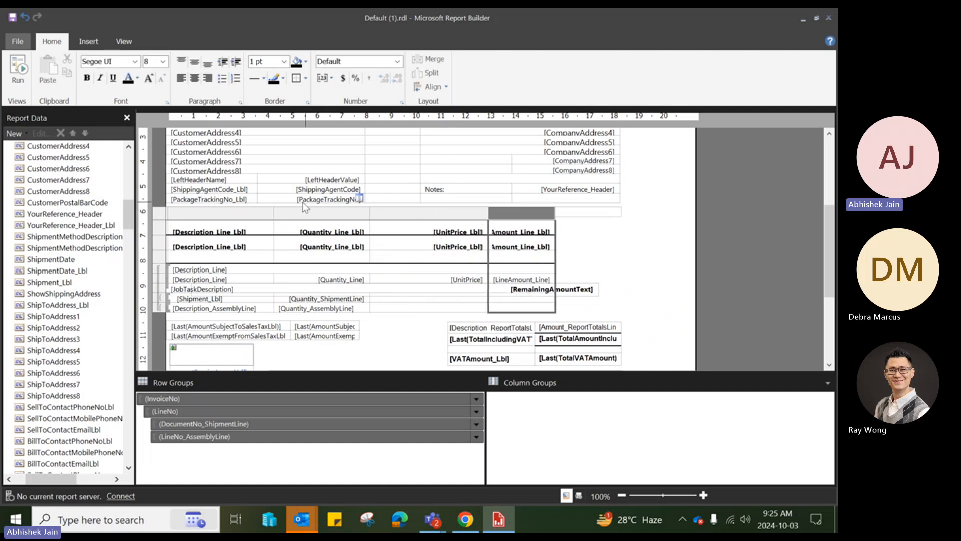
drag(273, 212, 331, 212)
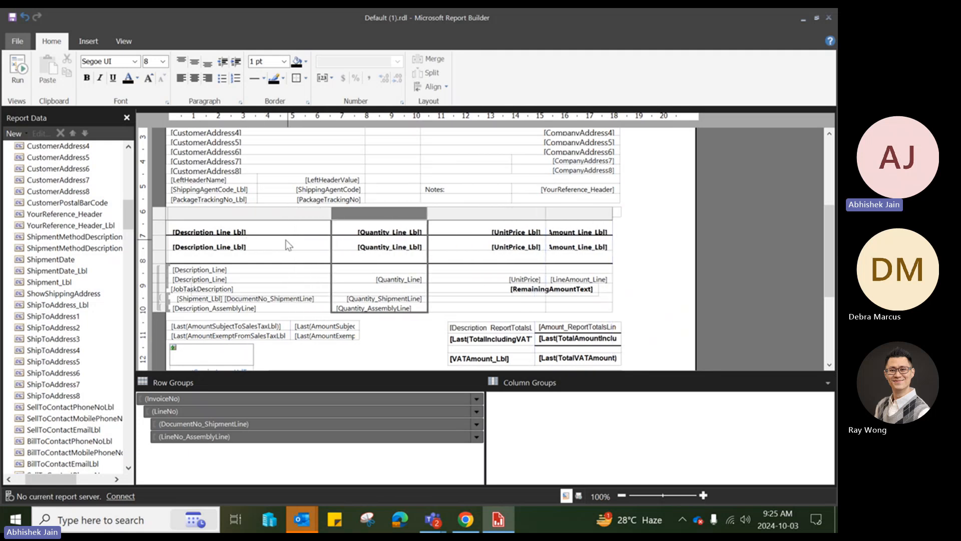
drag(330, 211, 374, 212)
drag(472, 215, 447, 210)
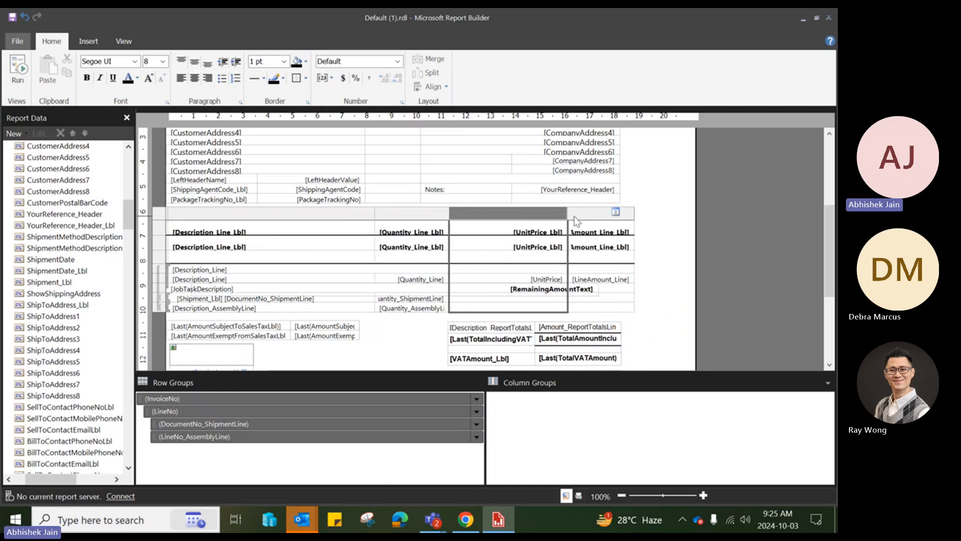
drag(567, 212, 522, 212)
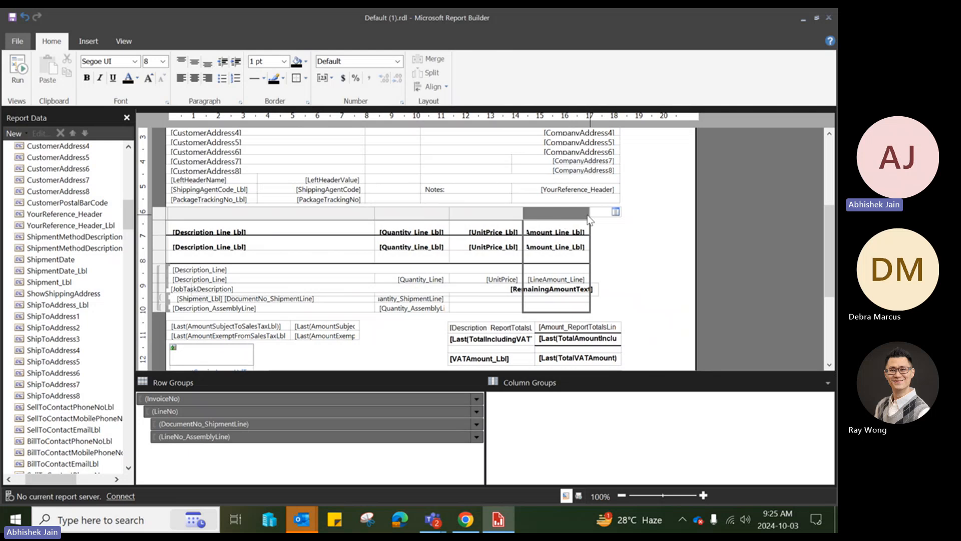
drag(589, 214, 611, 212)
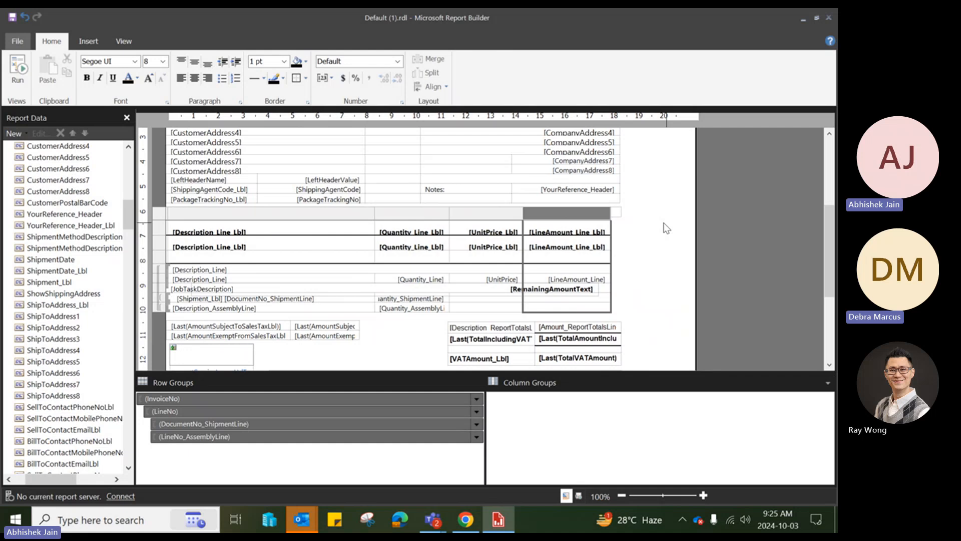
click(668, 237)
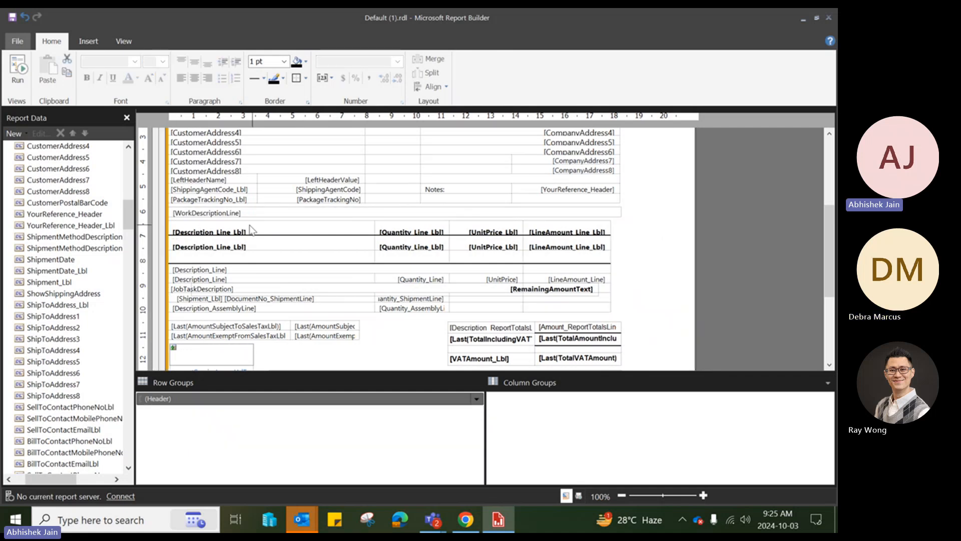
Widen the collapsed ItemNo_Line column at the start of the lines table to about 3.5 cm.
click(252, 229)
drag(167, 213, 254, 214)
click(359, 232)
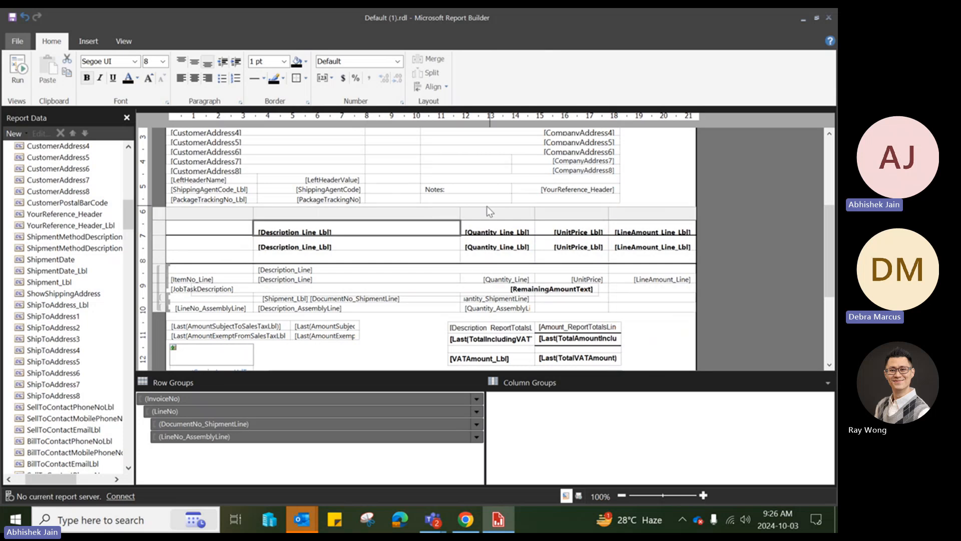
click(241, 285)
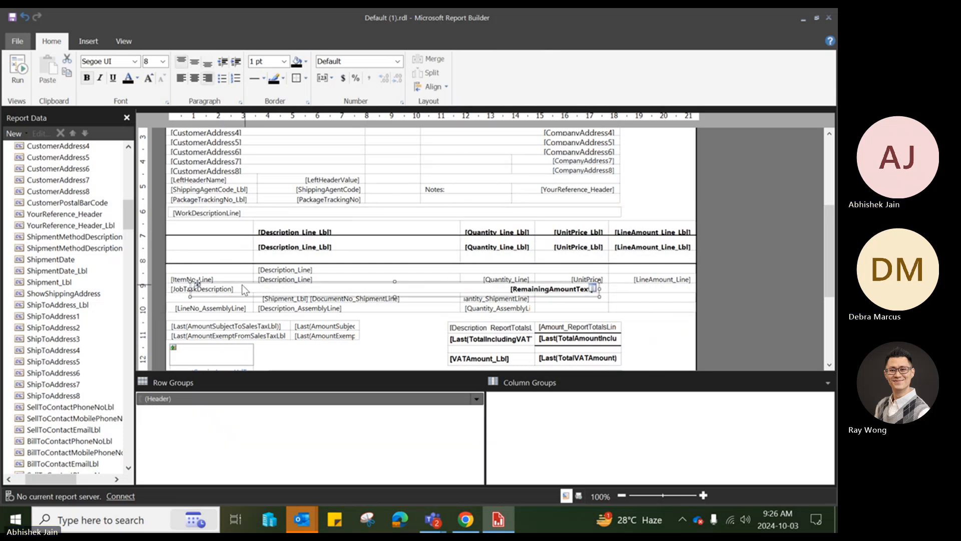
Shrink the ItemNo_Line column at the start of the lines table to almost zero width so Description_Line leads the table.
click(220, 270)
click(210, 300)
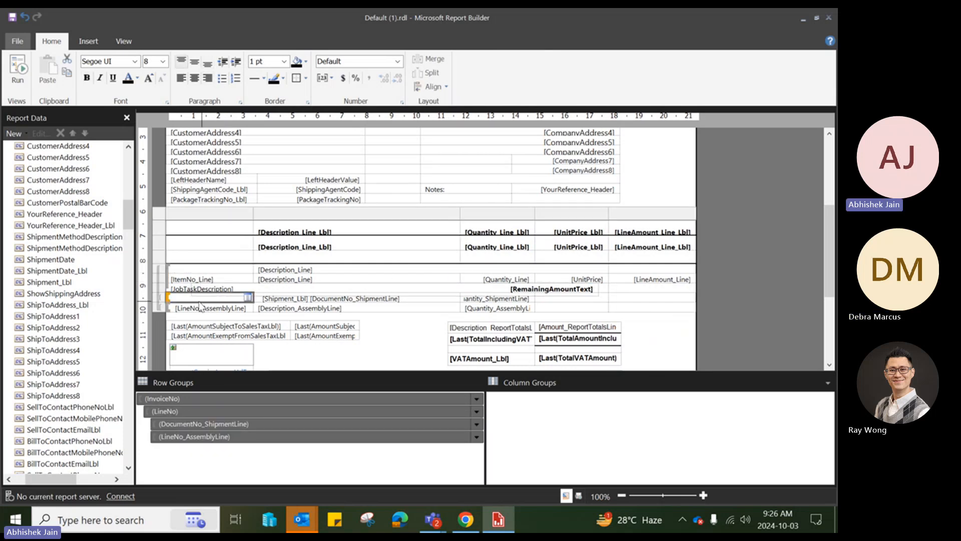
click(212, 281)
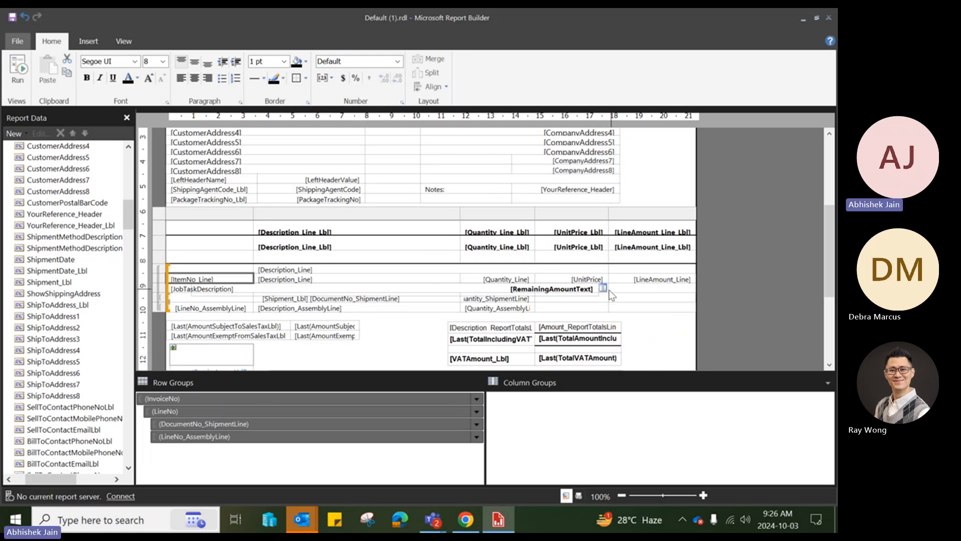
click(219, 215)
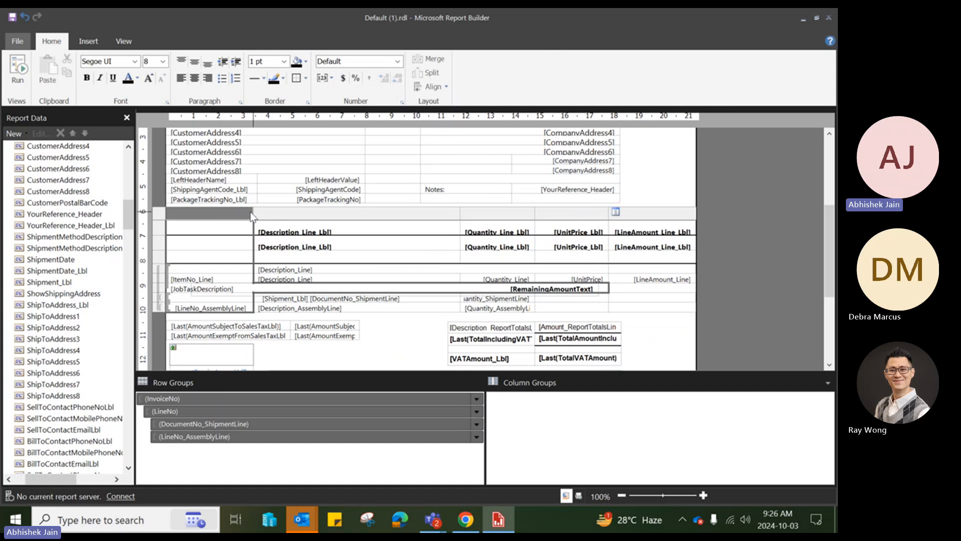
drag(255, 212, 159, 211)
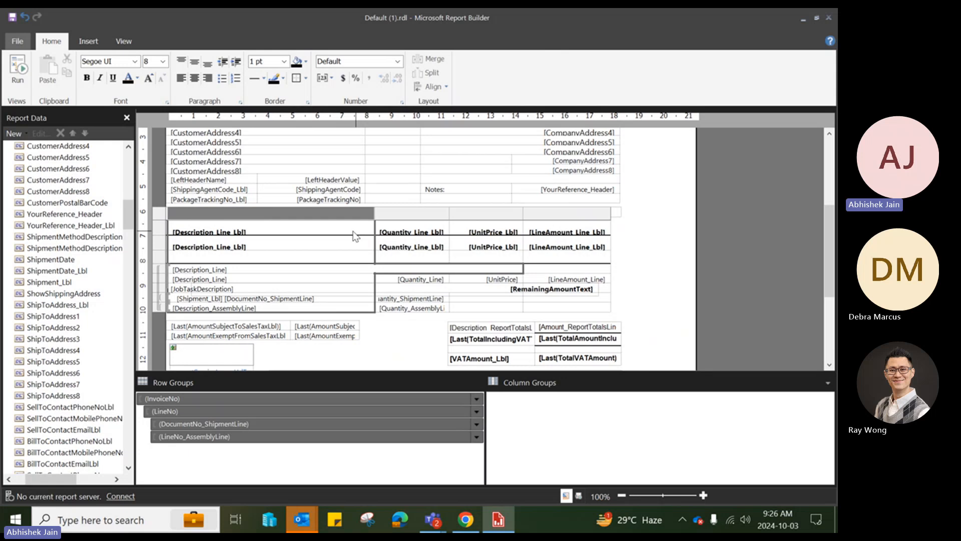
click(516, 270)
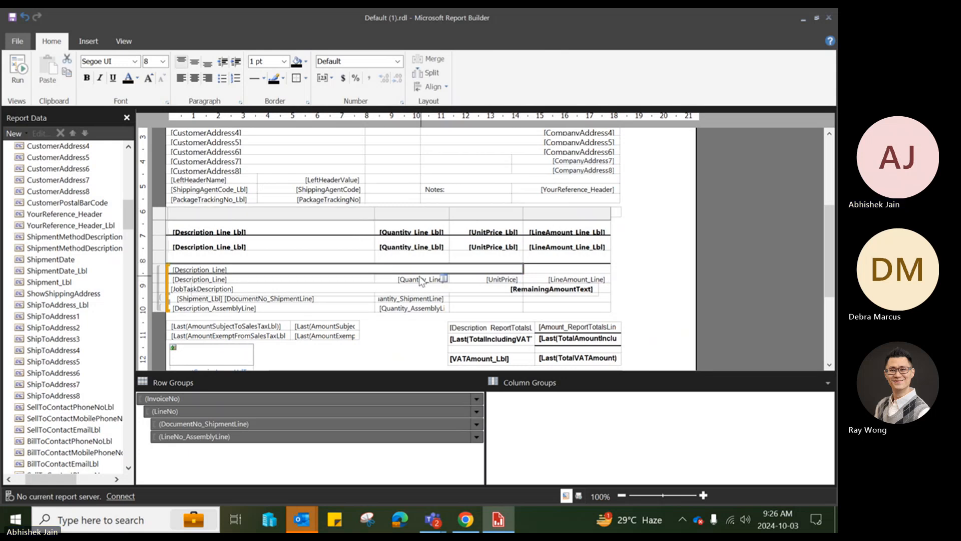
click(656, 242)
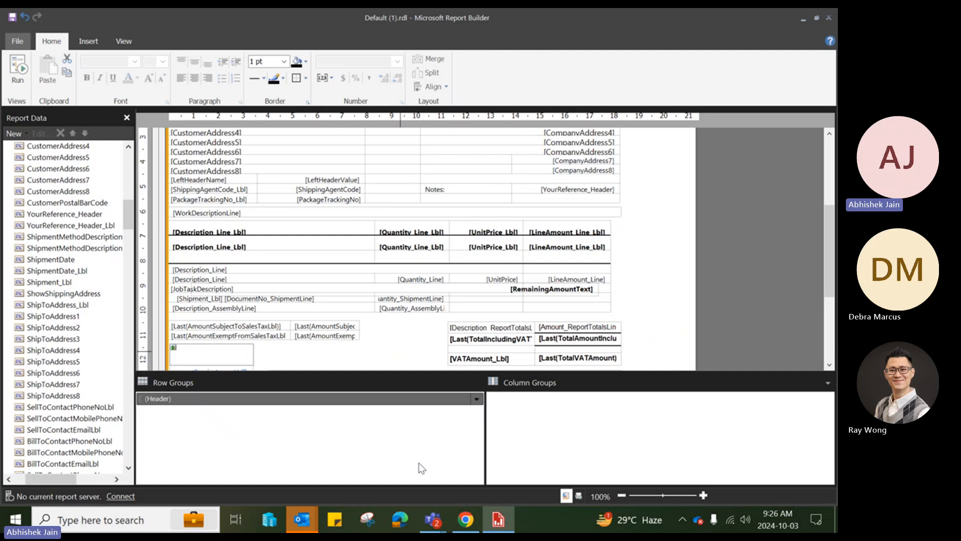
Switch to Business Central in the browser and examine the lines table's column headings in the printed invoice preview.
click(466, 519)
click(88, 32)
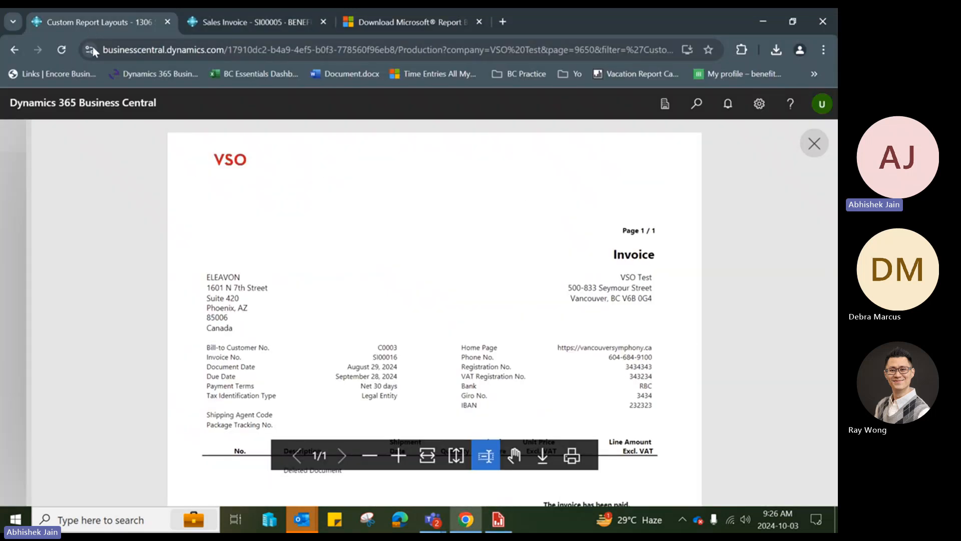
scroll(610, 310, down, 5)
click(514, 455)
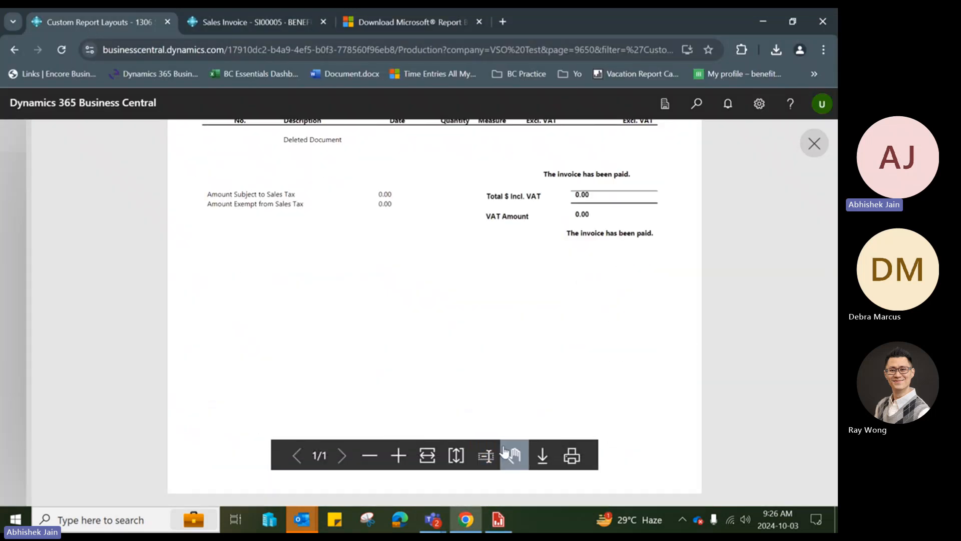
scroll(406, 281, up, 2)
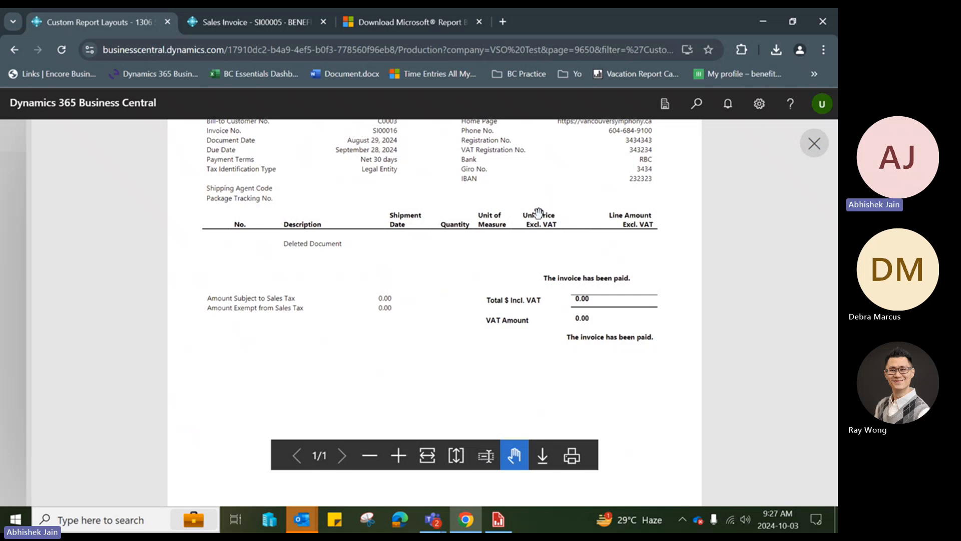
key(alt+Tab)
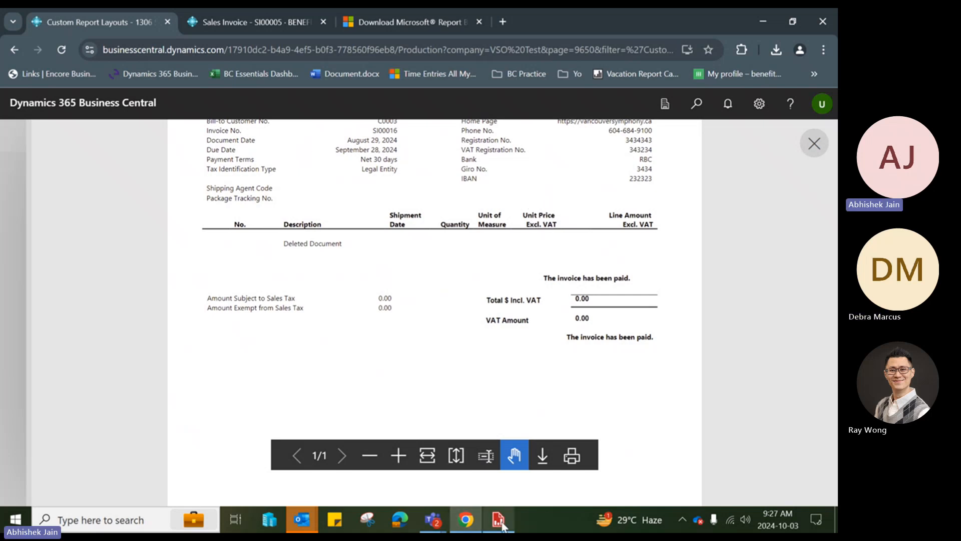
In Report Builder, replace the UnitPrice_Lbl field in the upper header row of the lines table with the centred text "Price".
click(480, 236)
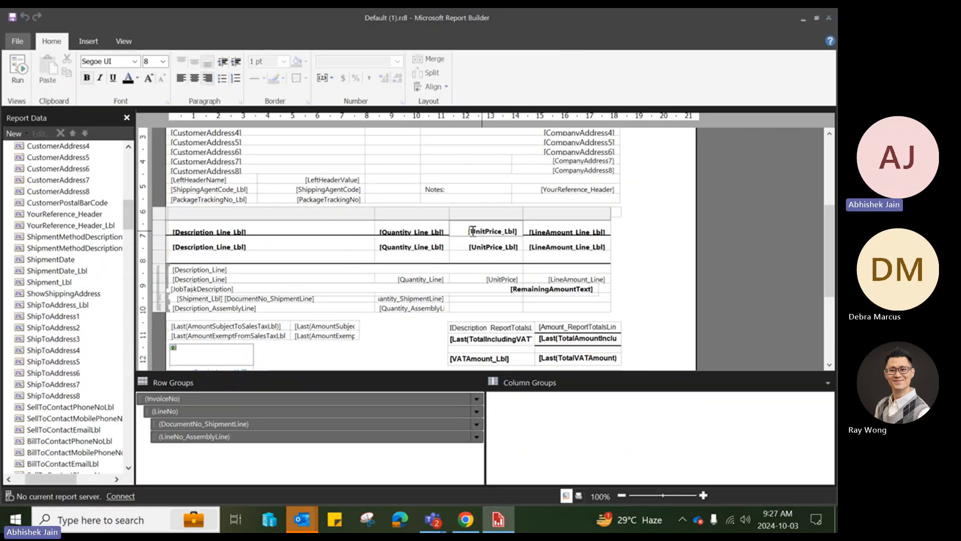
double_click(493, 231)
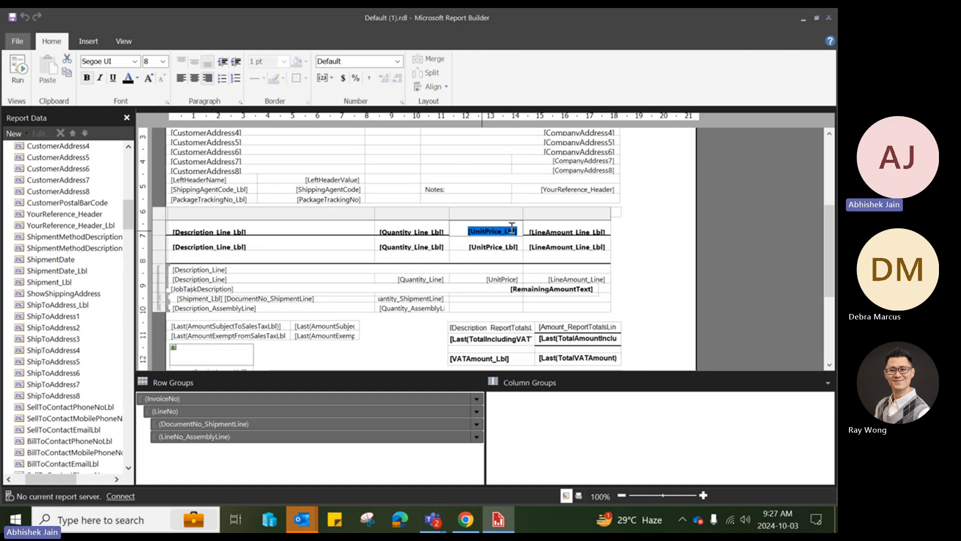
key(BackSpace)
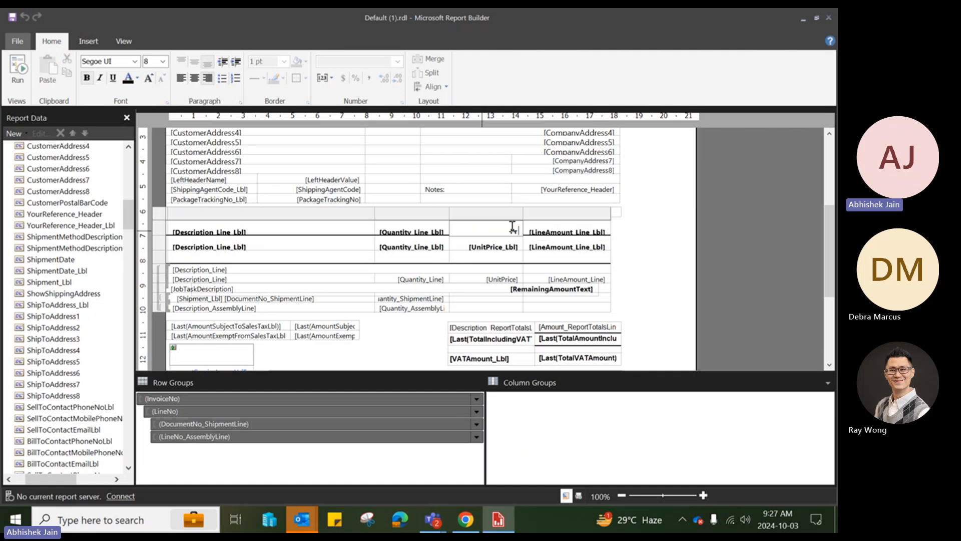
click(671, 236)
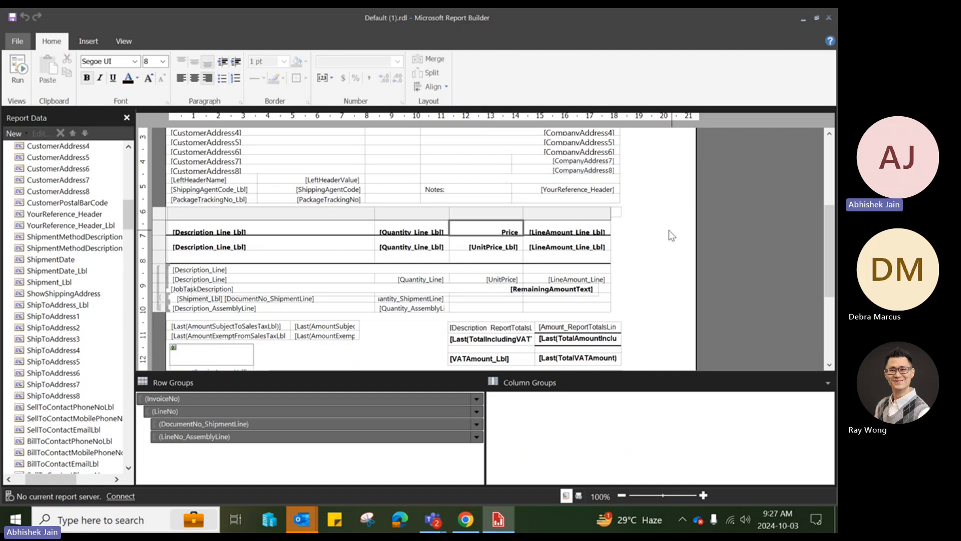
click(505, 231)
click(196, 79)
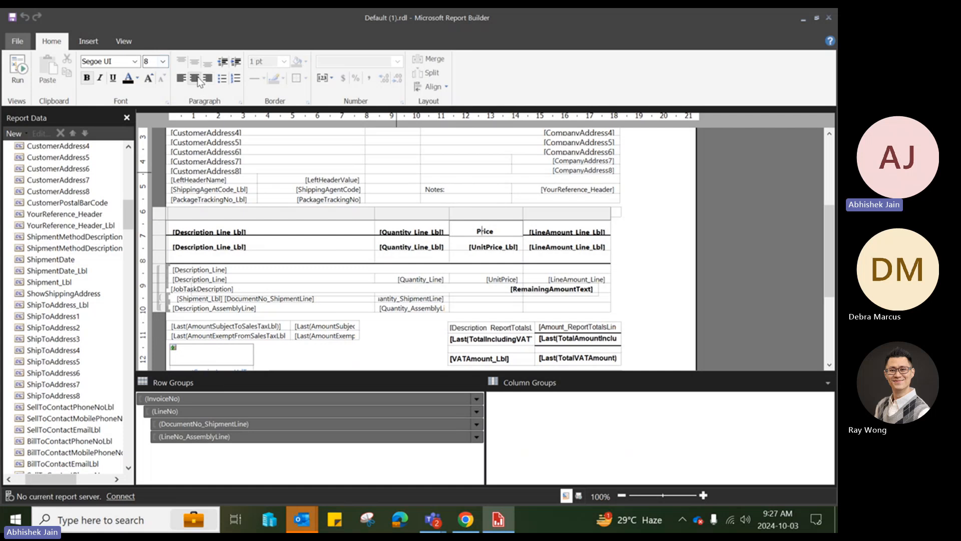
double_click(557, 230)
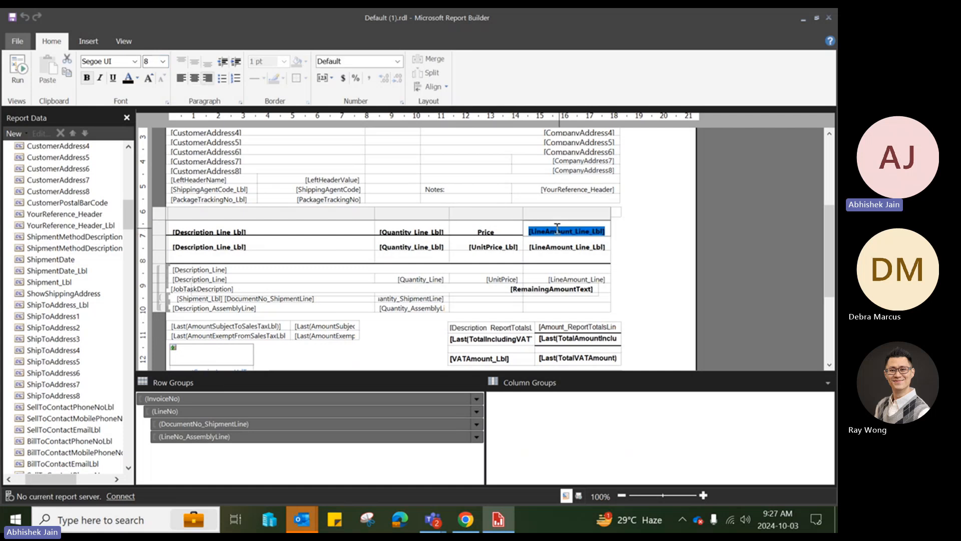
click(663, 280)
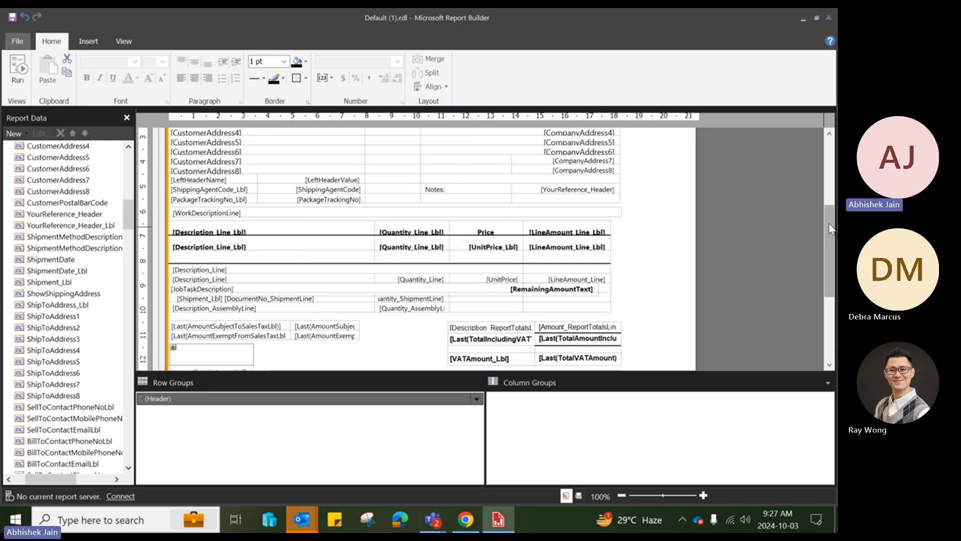
mouse_move(830, 238)
mouse_down()
mouse_move(829, 301)
mouse_move(825, 162)
mouse_move(829, 224)
mouse_up()
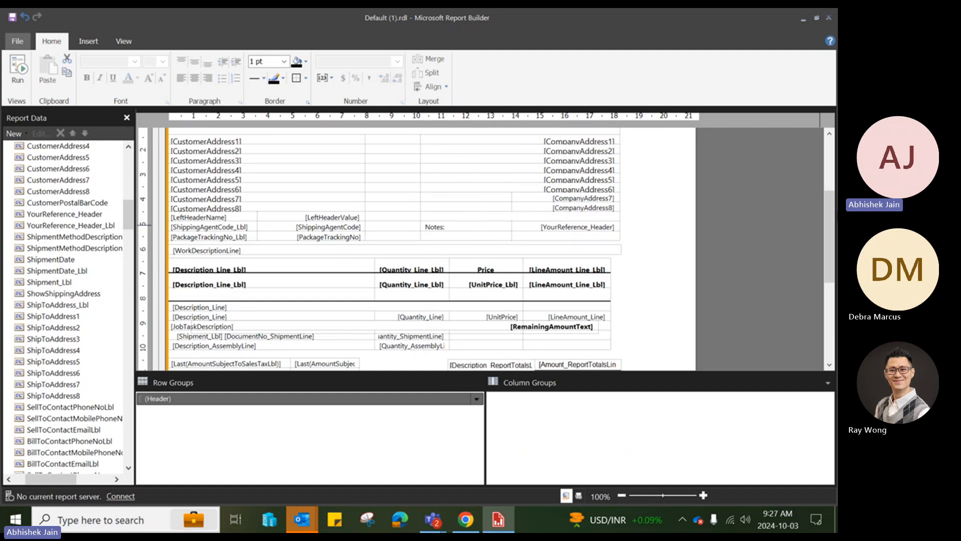
drag(830, 214, 835, 226)
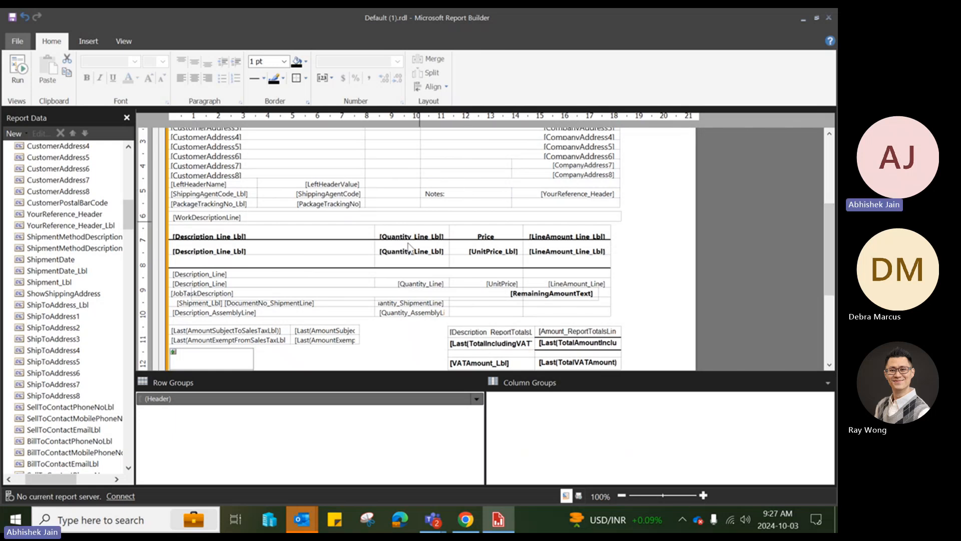
click(412, 264)
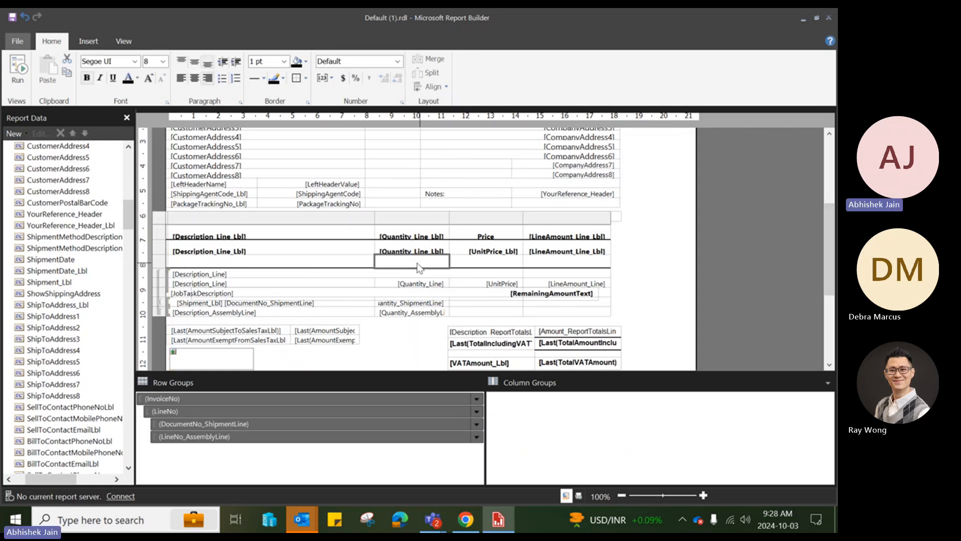
click(472, 265)
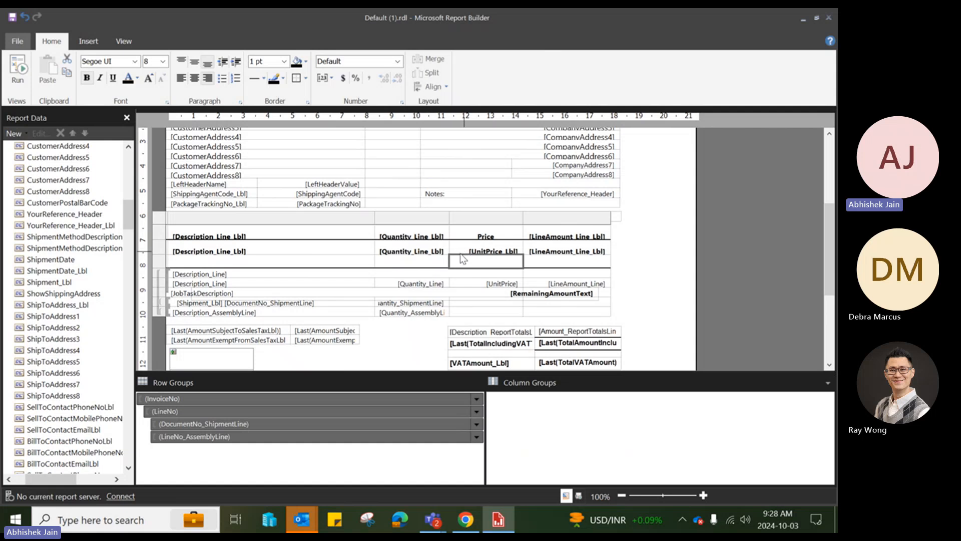
right_click(464, 262)
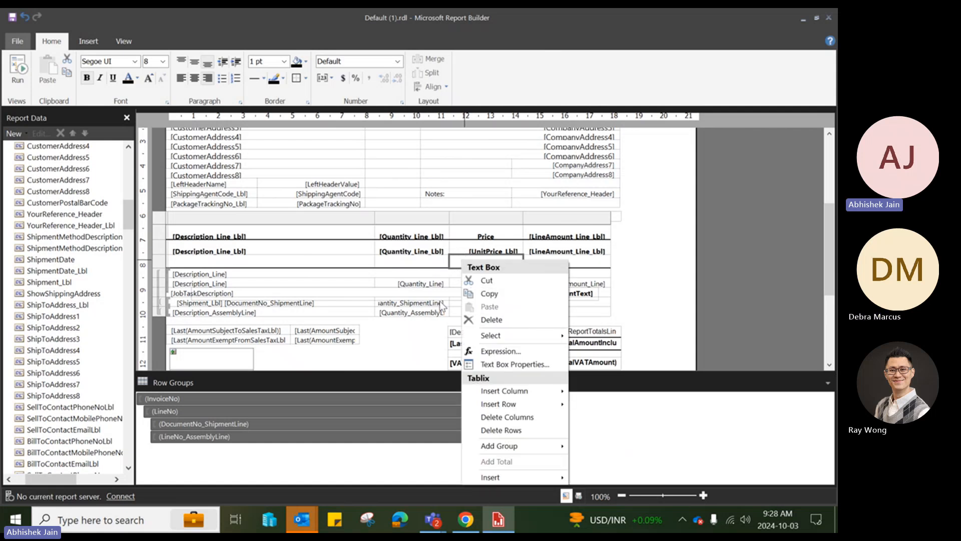
Set the expression of the empty cell beside CompanyAddress7 to =First(Fields!DueDate.Value, "DataSet_Result").
click(457, 168)
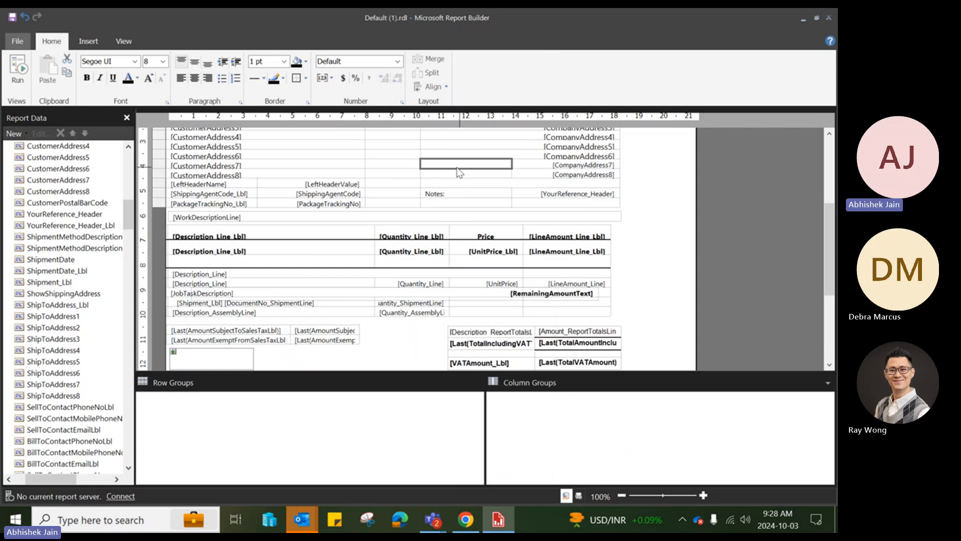
right_click(457, 170)
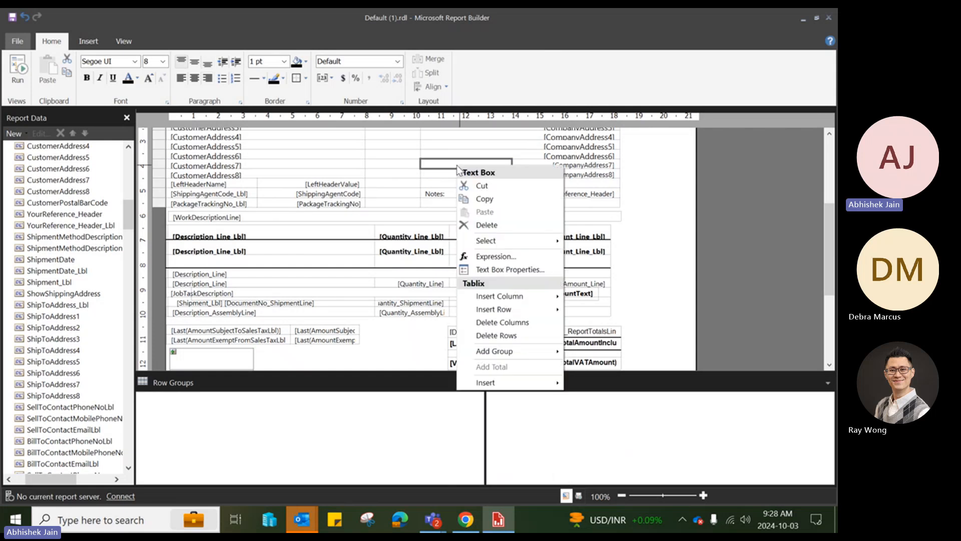
click(486, 257)
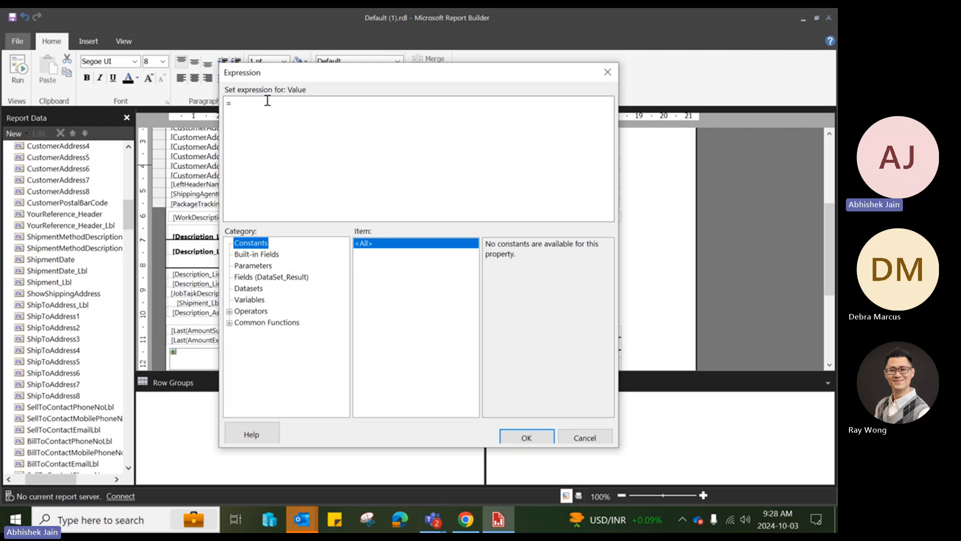
click(243, 290)
drag(610, 252, 607, 269)
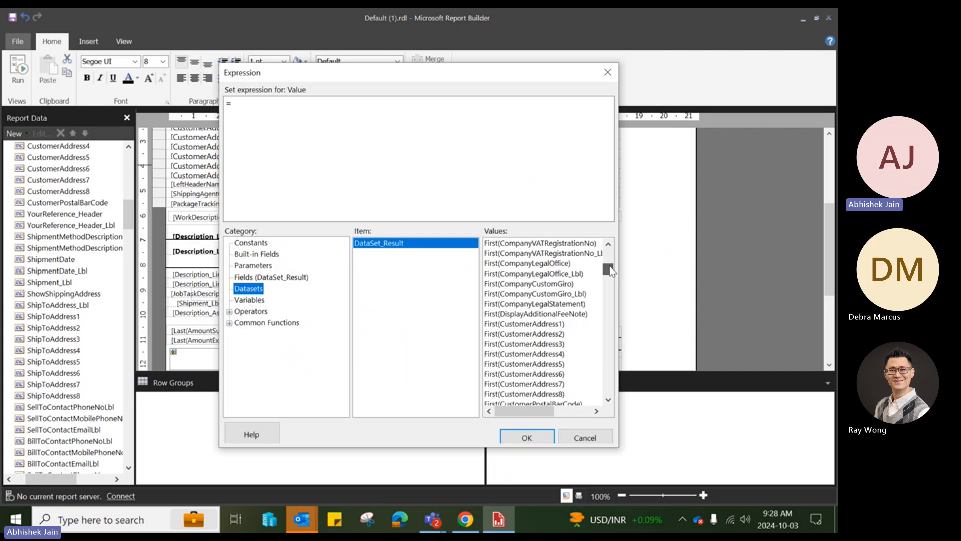
click(554, 284)
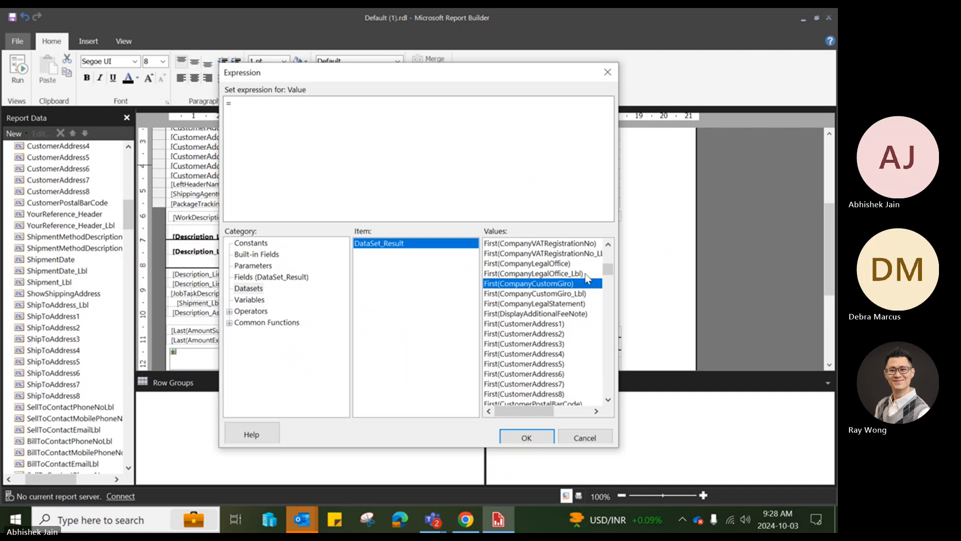
drag(608, 270, 609, 294)
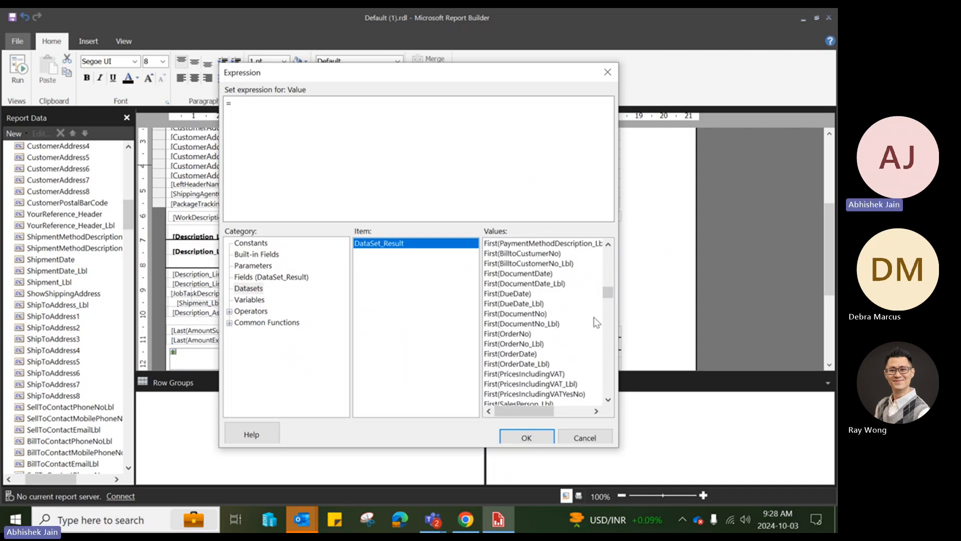
click(539, 295)
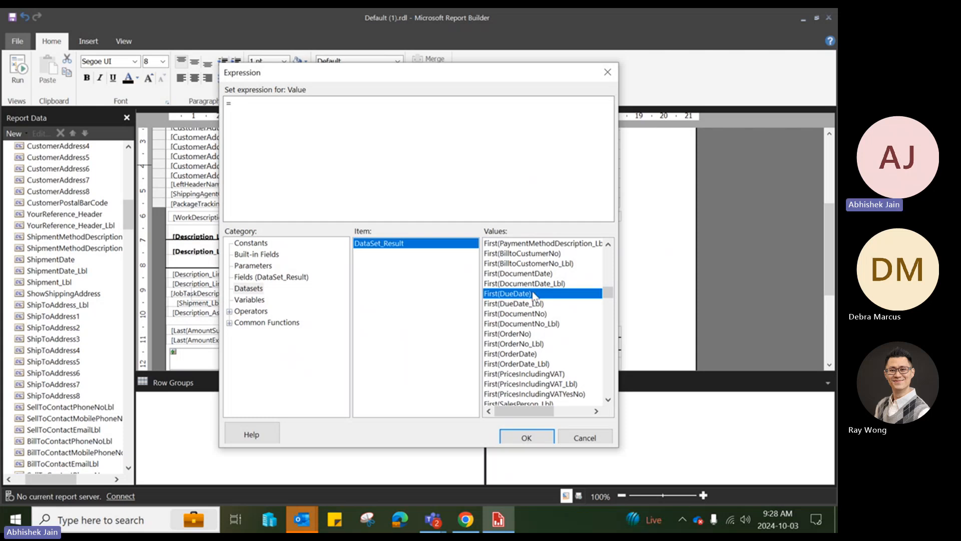
double_click(534, 294)
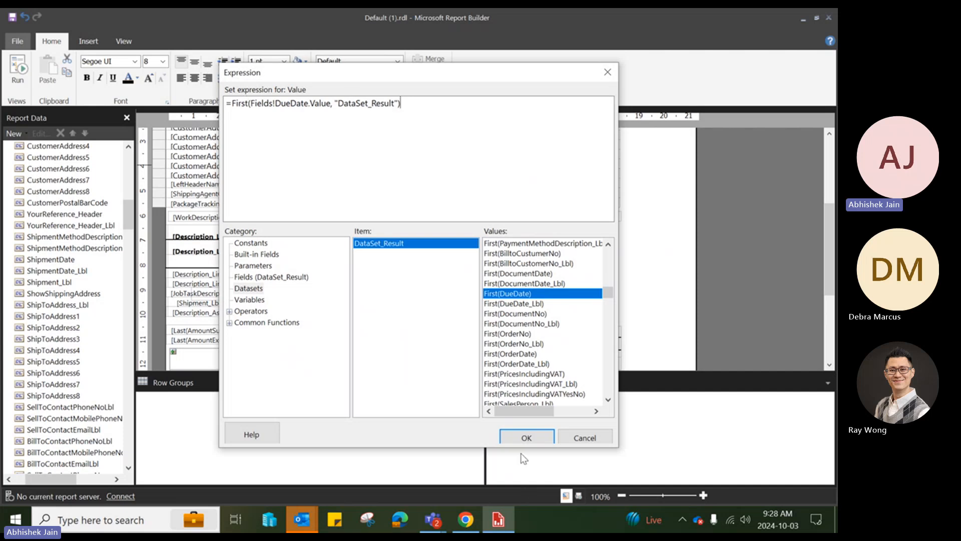
click(523, 437)
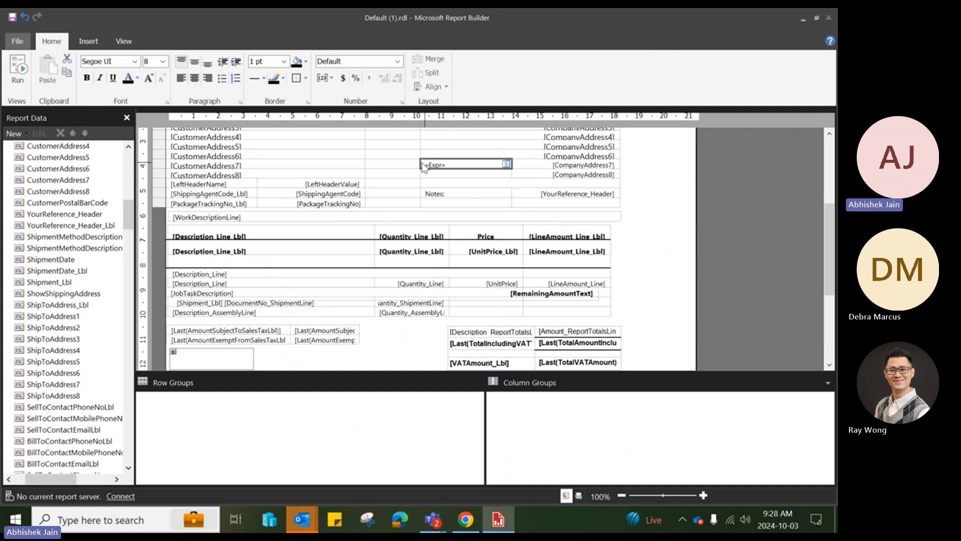
Insert the DisplayAdditionalFeeNote field into the empty cell of the CustomerAddress3 row, in the column right after the address columns.
drag(828, 212, 831, 171)
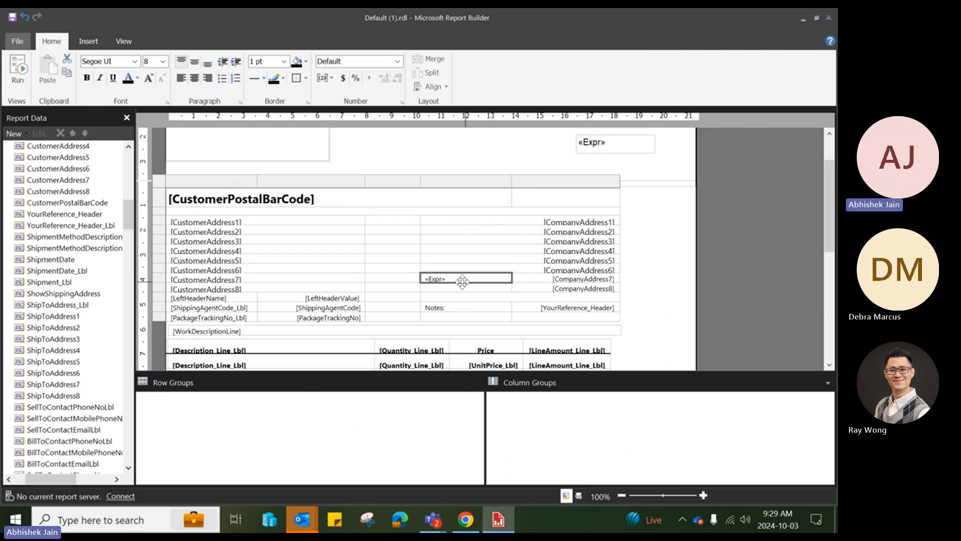
drag(828, 211, 833, 187)
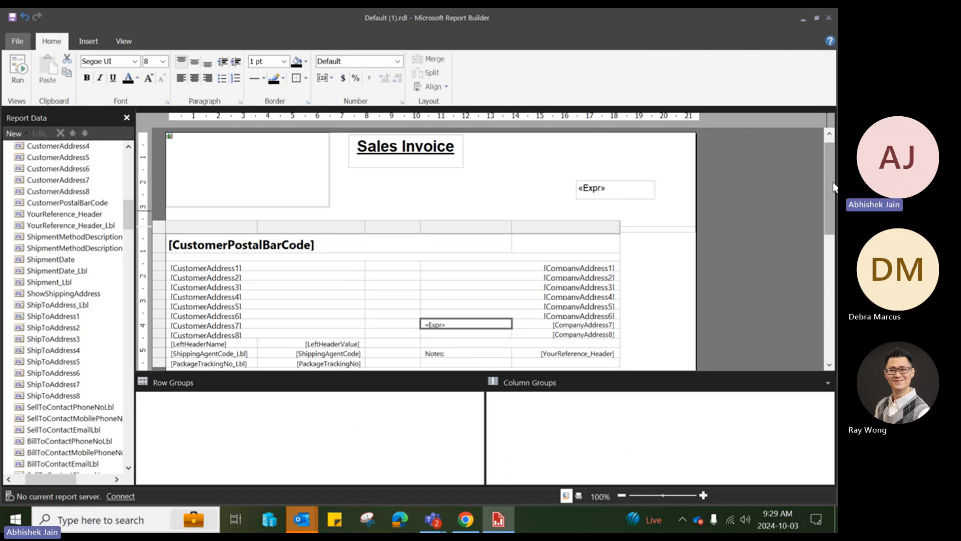
click(408, 285)
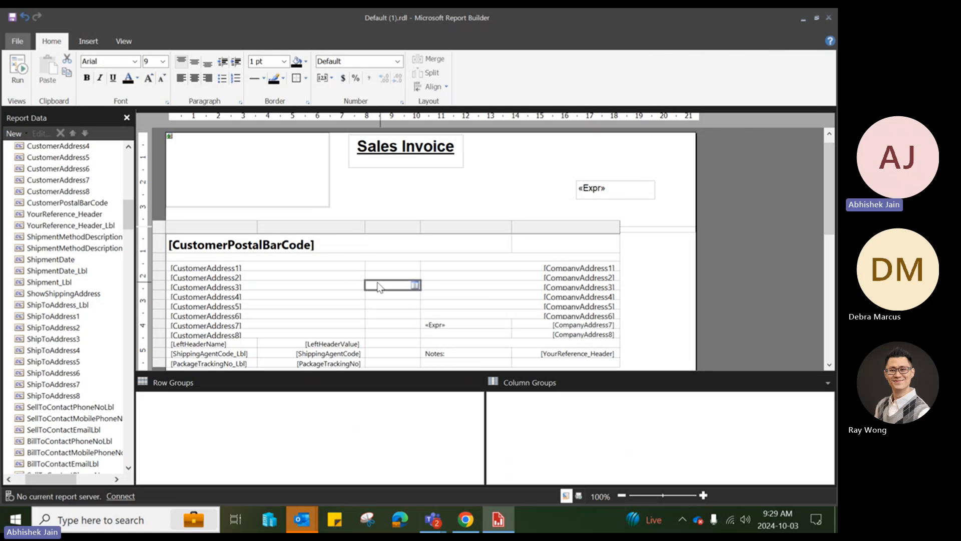
click(415, 284)
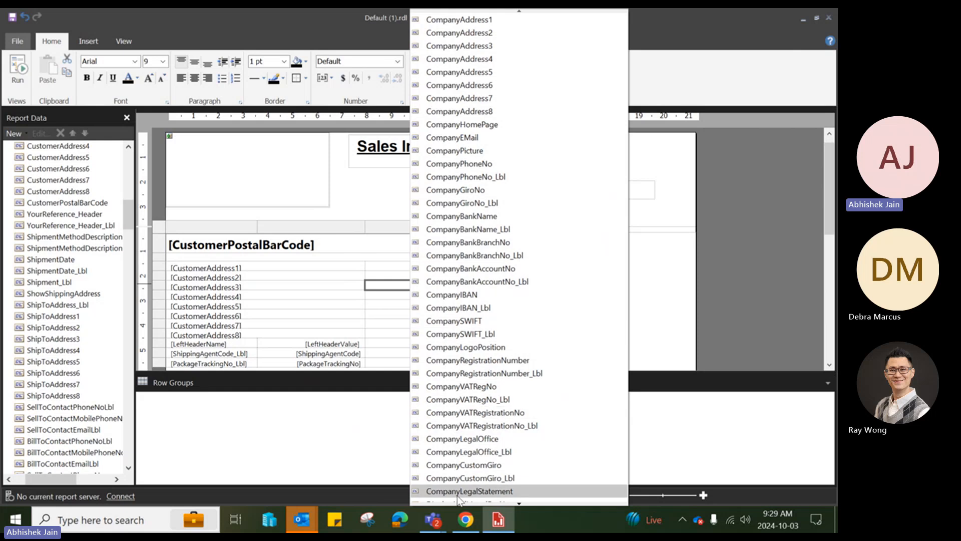
click(515, 503)
click(516, 504)
click(516, 503)
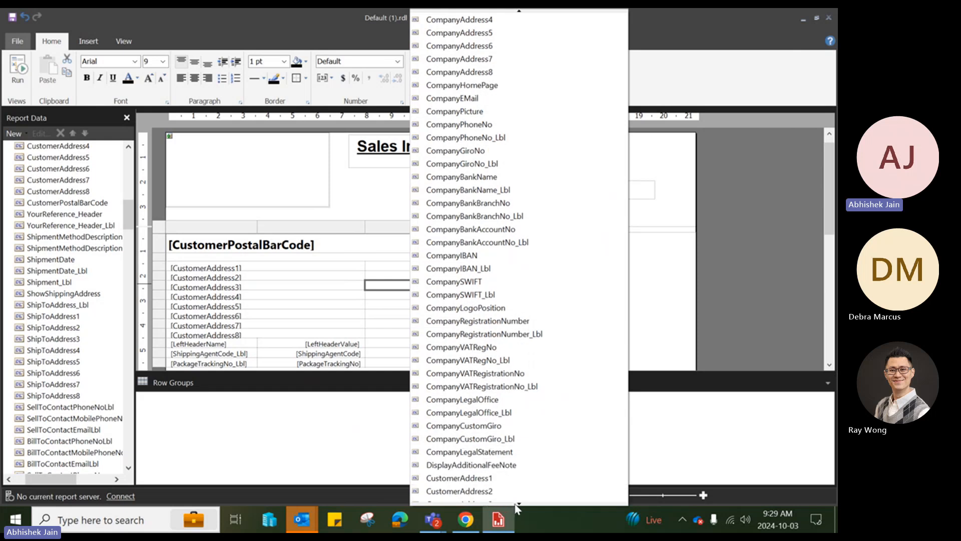
click(516, 503)
click(515, 504)
click(515, 503)
click(515, 504)
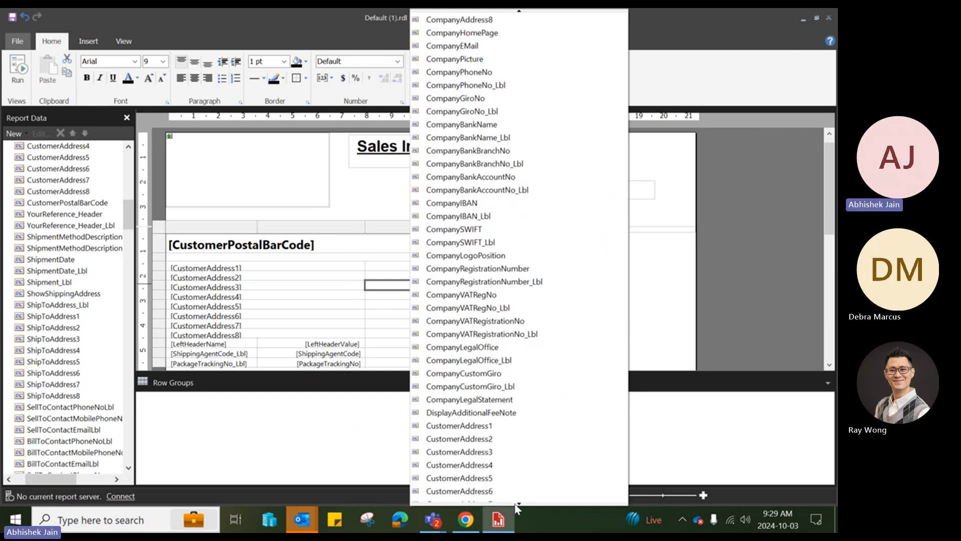
click(392, 287)
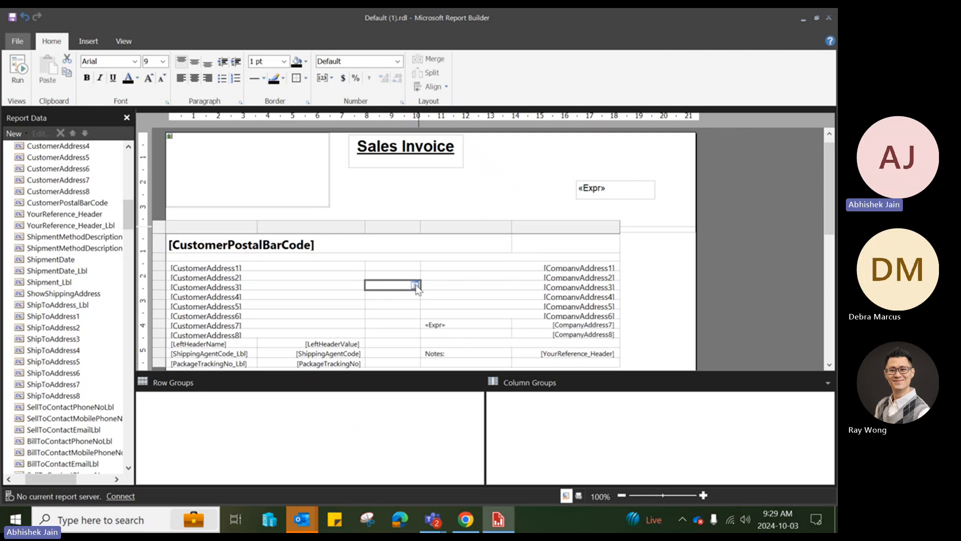
click(415, 285)
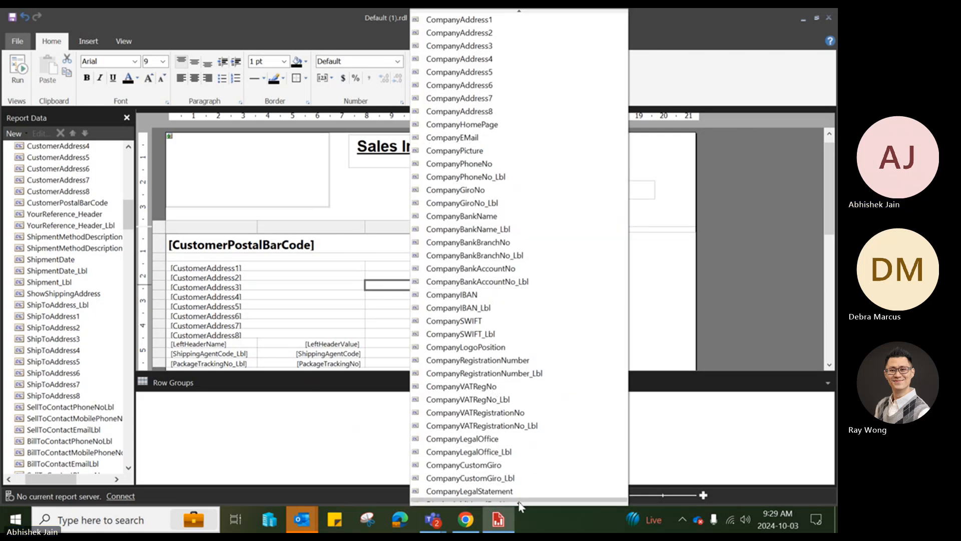
Insert the AmountExcludingVAT_Line field into the empty cell of the CustomerAddress4 row, directly below the DisplayAdditionalFeeNote field.
click(409, 297)
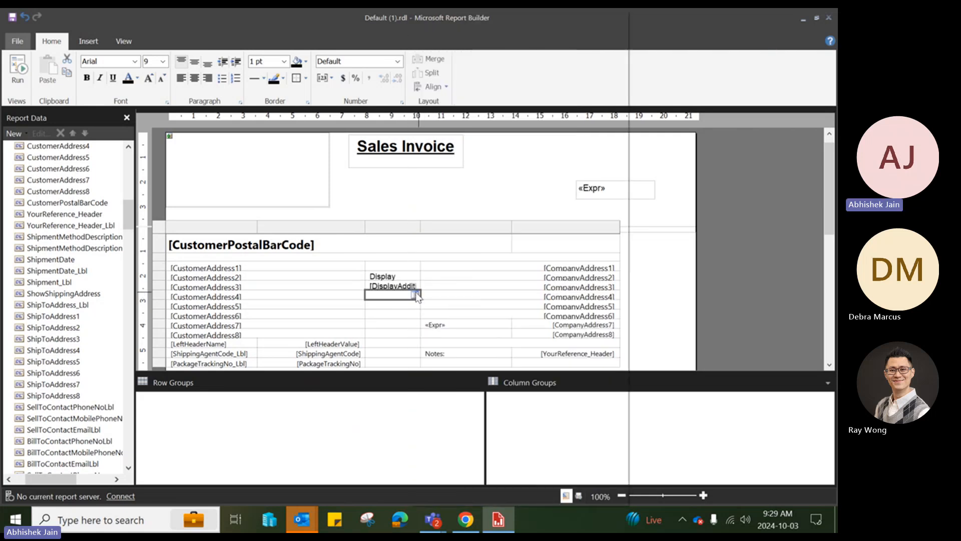
click(416, 295)
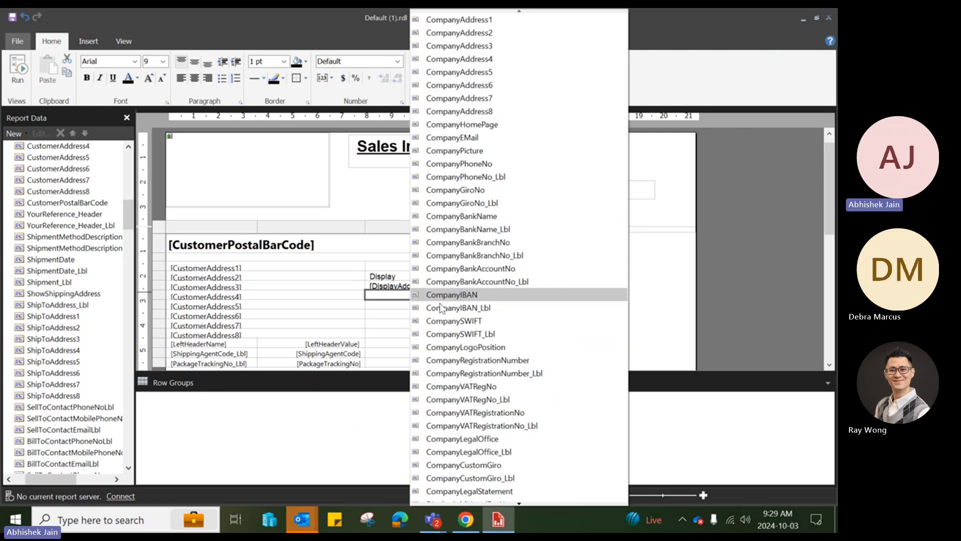
click(519, 504)
click(519, 504)
click(519, 504)
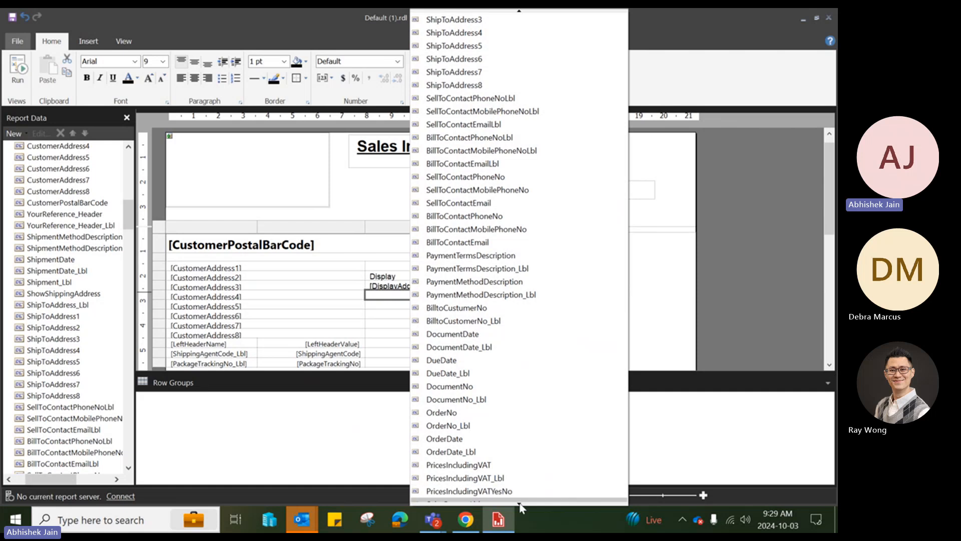
click(520, 504)
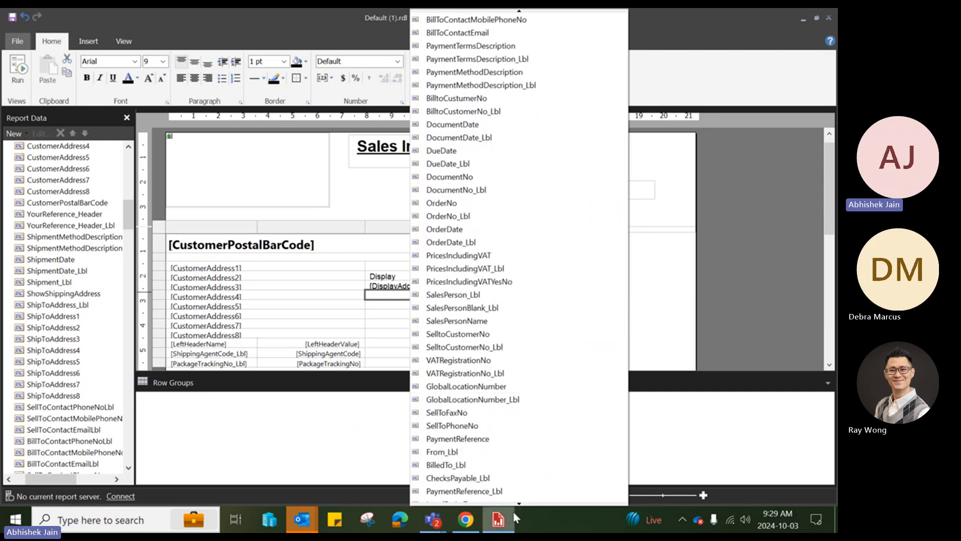
click(518, 504)
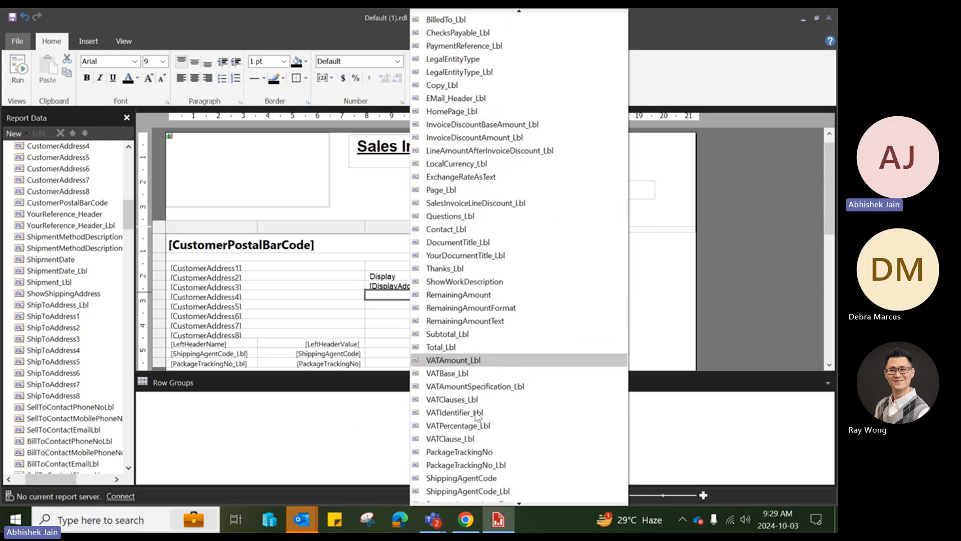
click(520, 504)
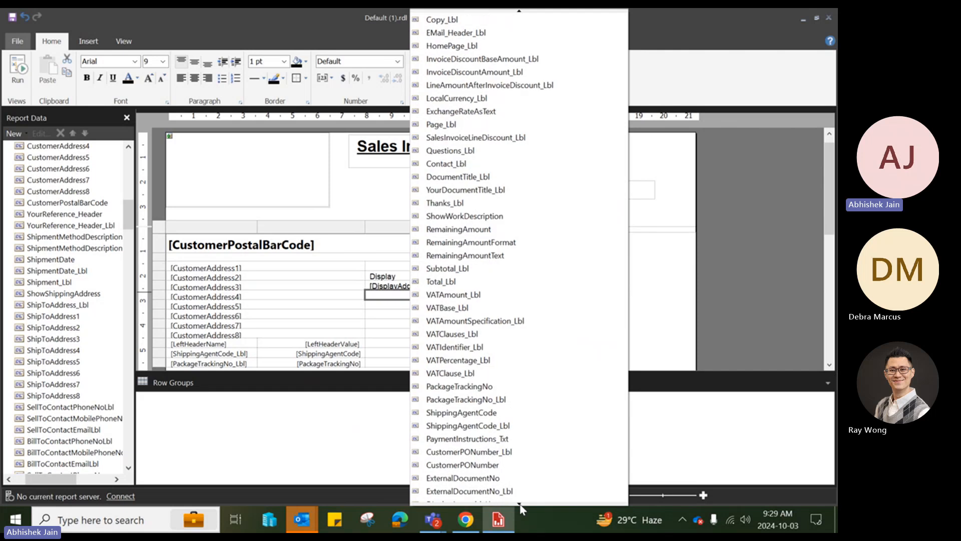
click(520, 504)
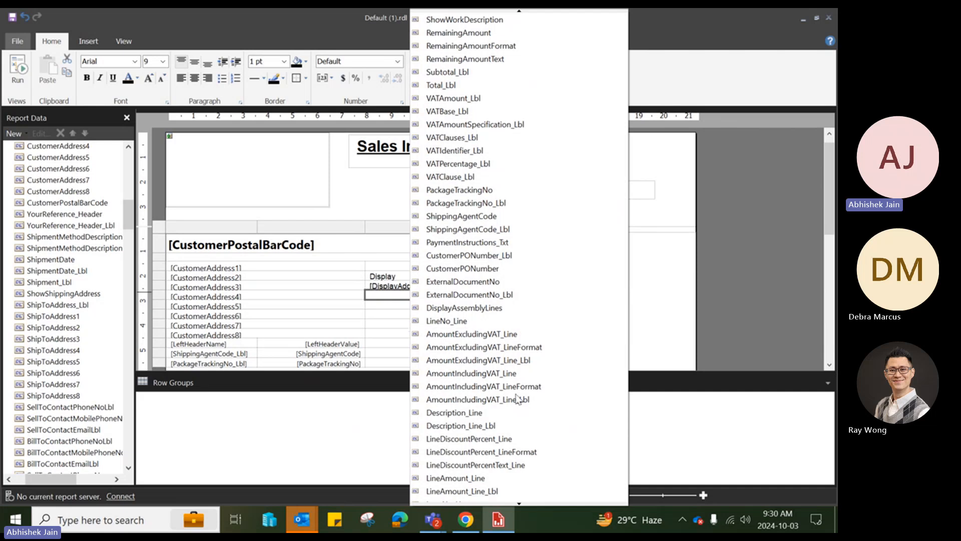
click(501, 339)
Insert an AmountIncludingVAT field into the empty cell of the CustomerAddress5 row, directly below the AmountExcludingVAT_Line field.
click(403, 304)
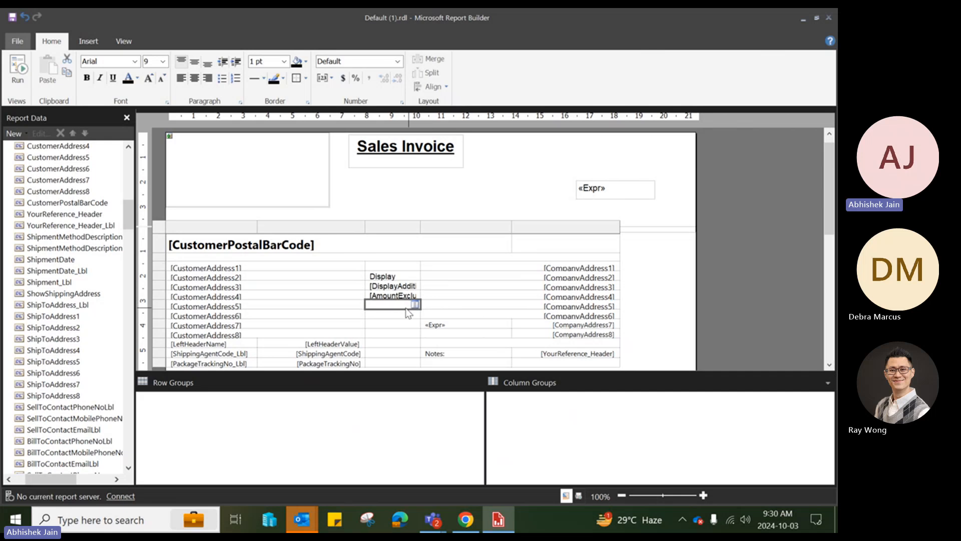
click(415, 307)
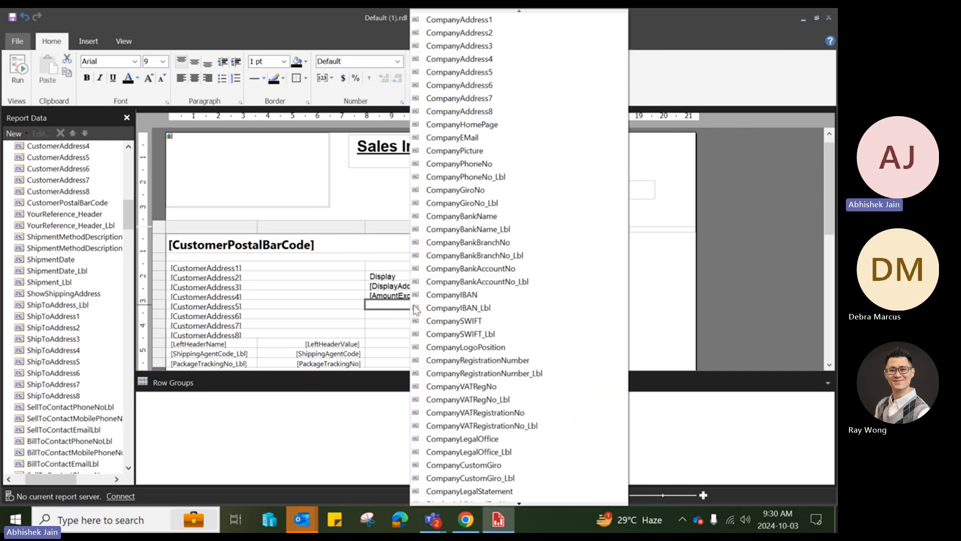
click(522, 504)
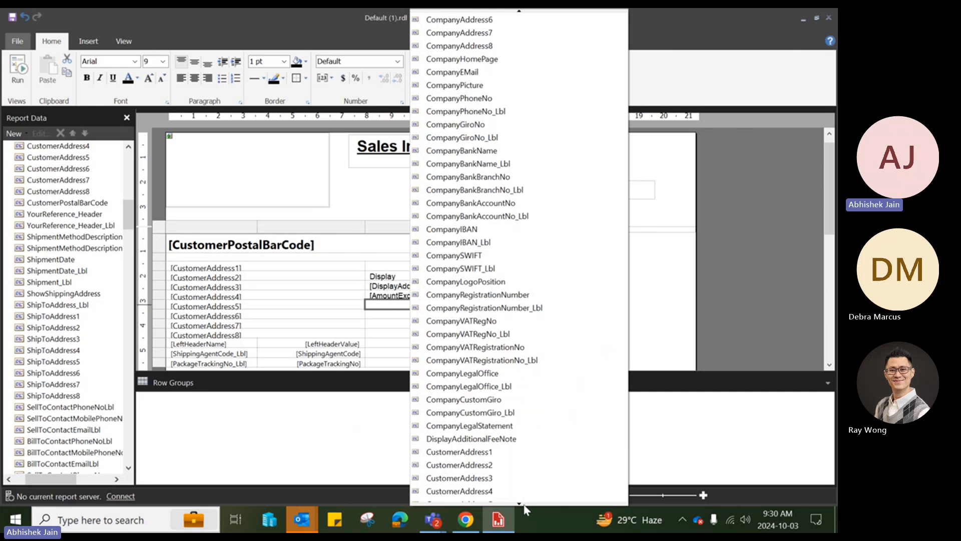
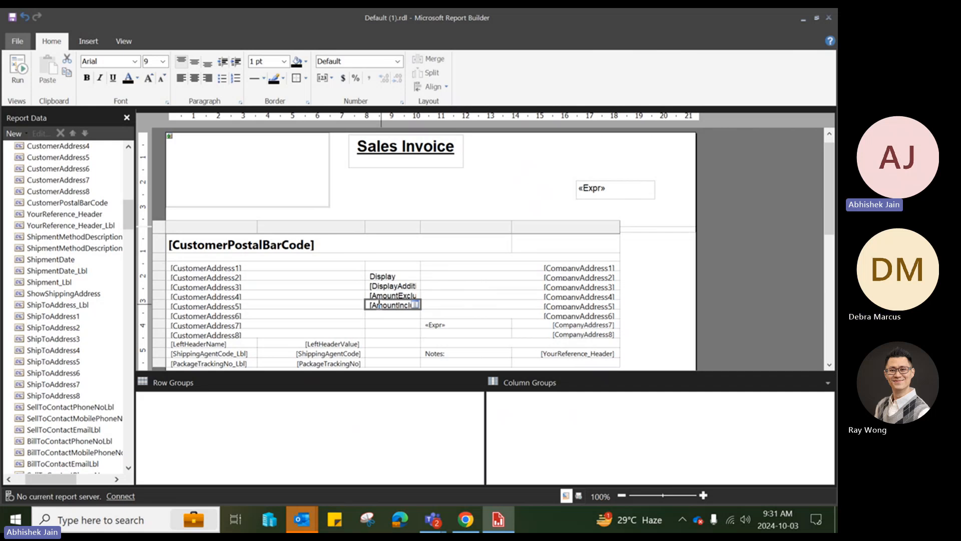
click(443, 210)
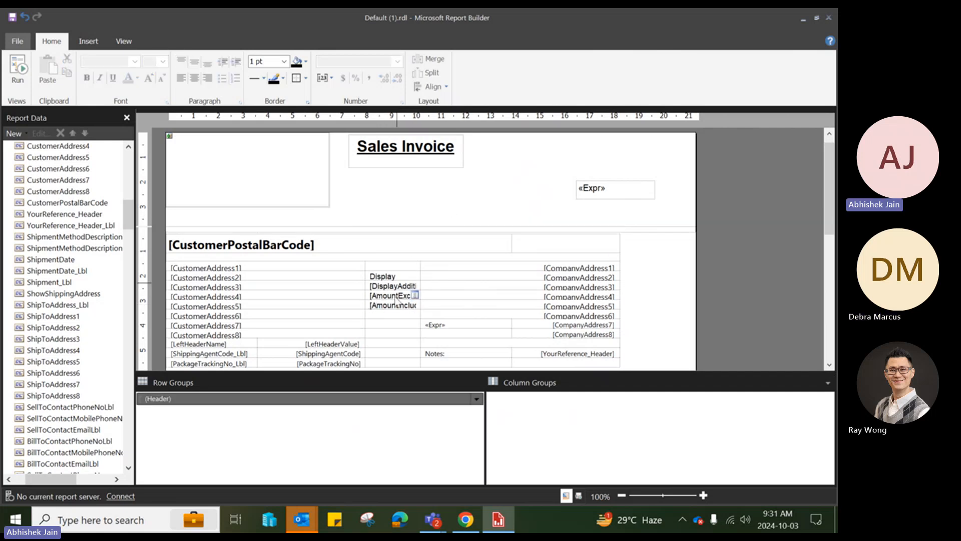
scroll(365, 340, down, 8)
scroll(406, 253, down, 1)
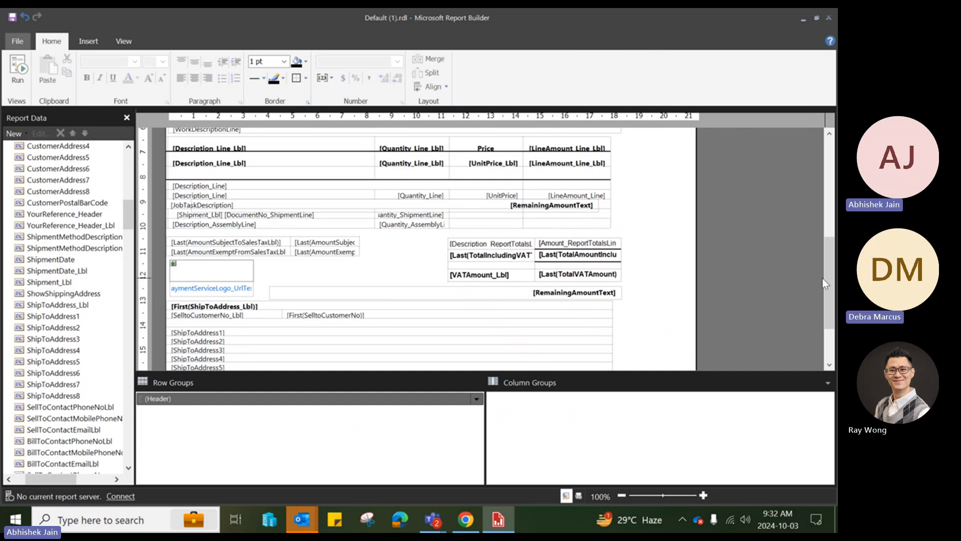
drag(826, 273, 818, 194)
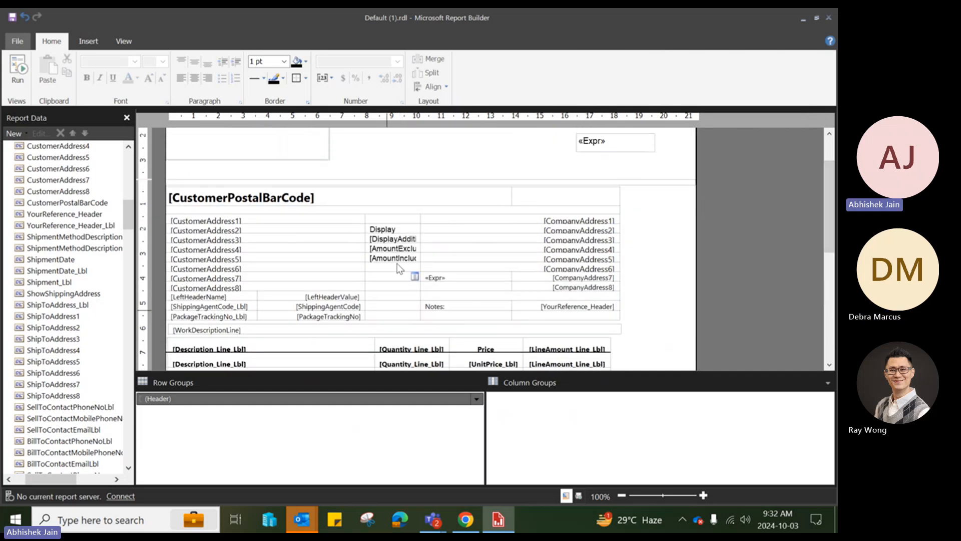
click(650, 256)
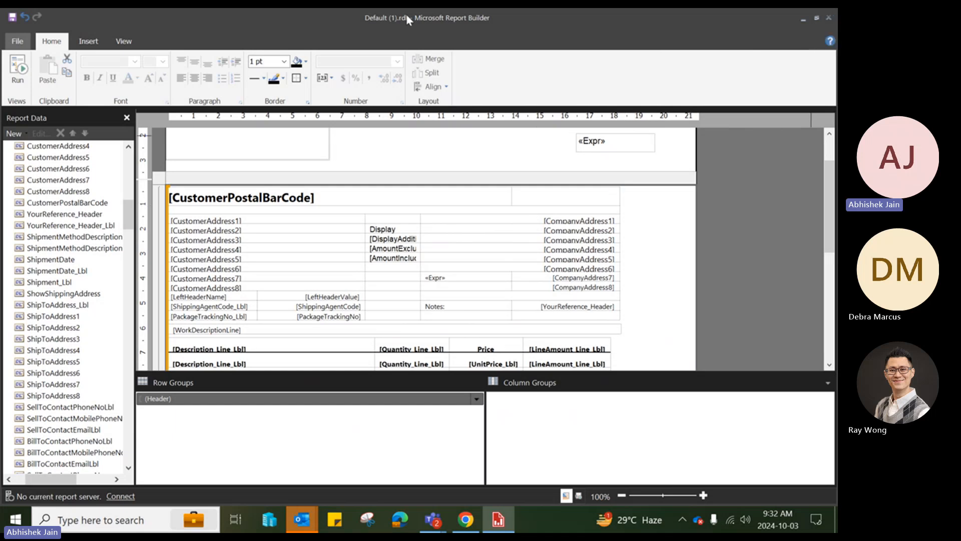
Close Report Builder, then close the invoice preview and the Sales - Invoice request dialog in Business Central.
click(832, 19)
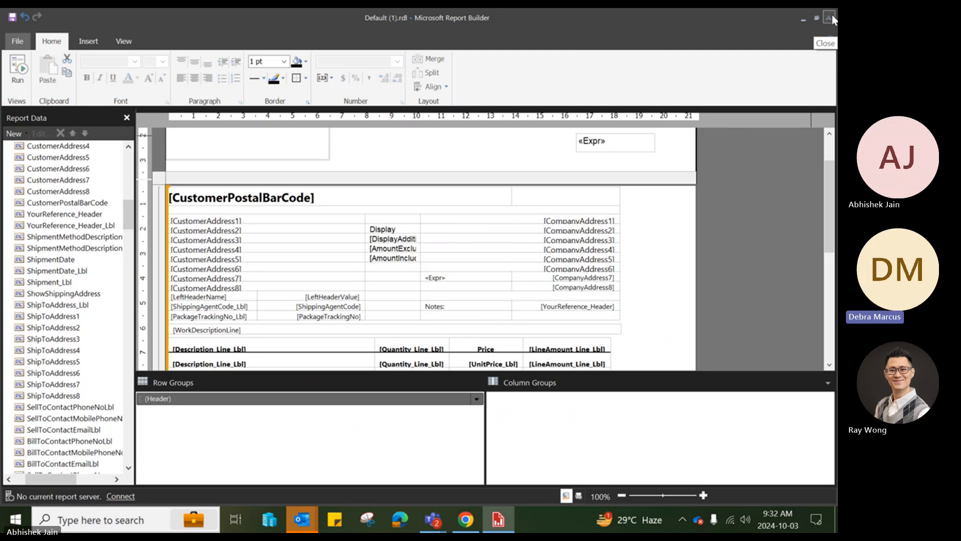
scroll(732, 204, up, 5)
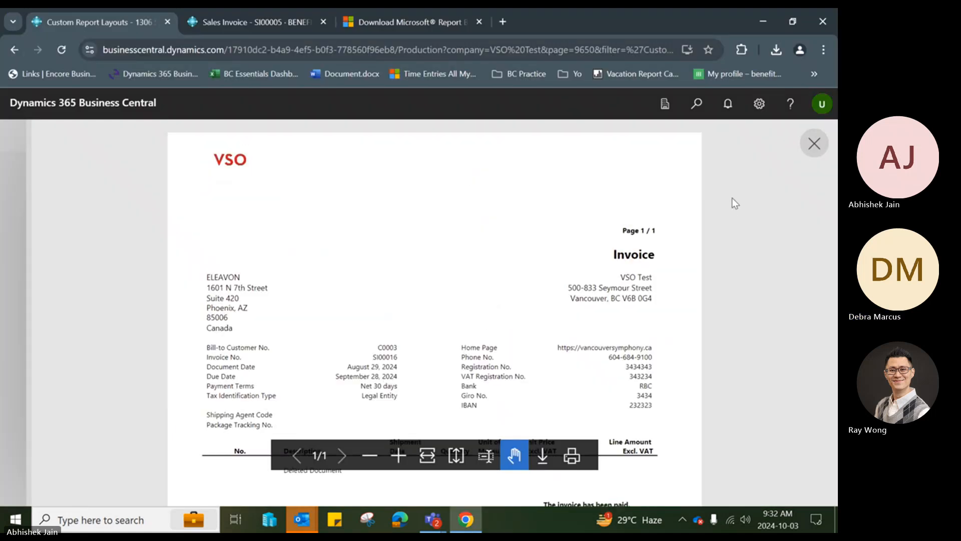
click(815, 144)
click(588, 165)
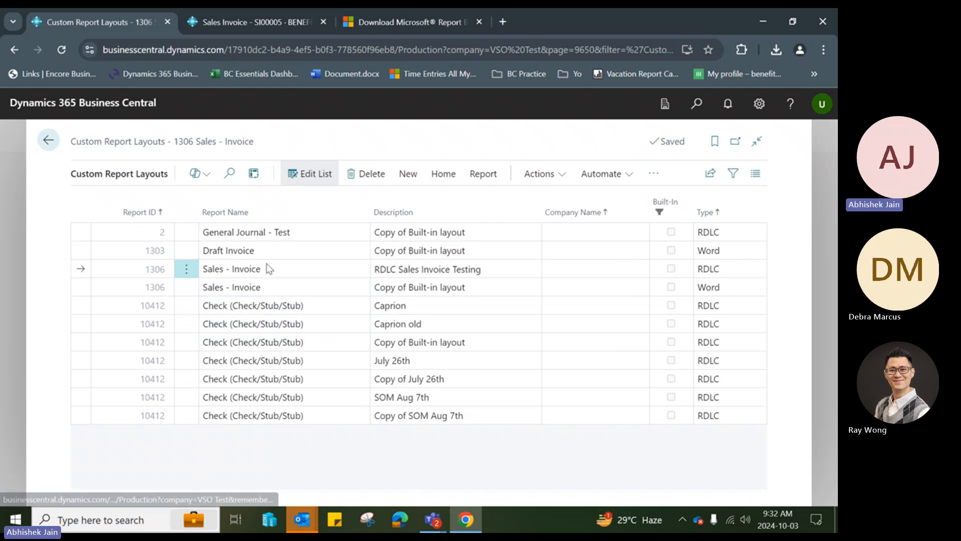
Copy the report 1306 layout "RDLC Sales Invoice Testing" and set the copy's description to "Testing 2".
drag(376, 266, 491, 266)
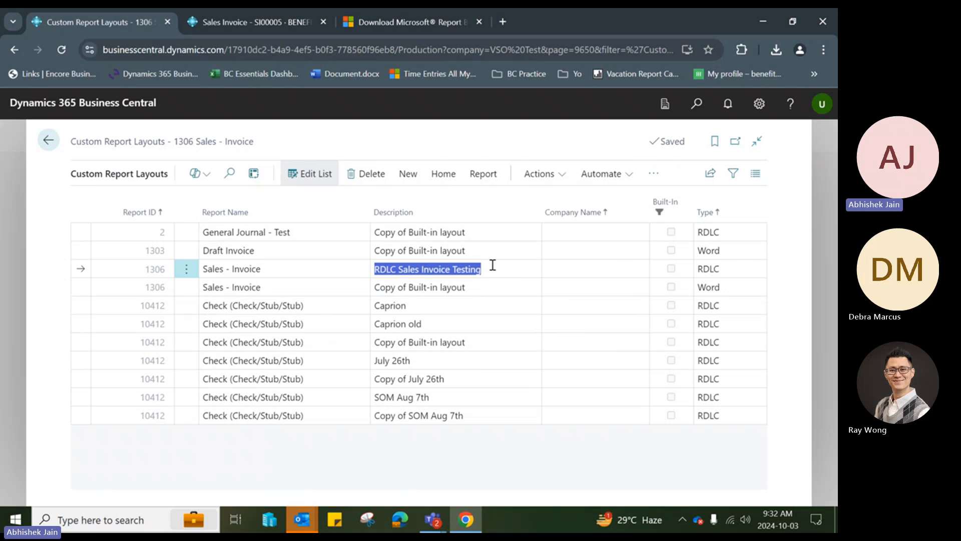
click(463, 134)
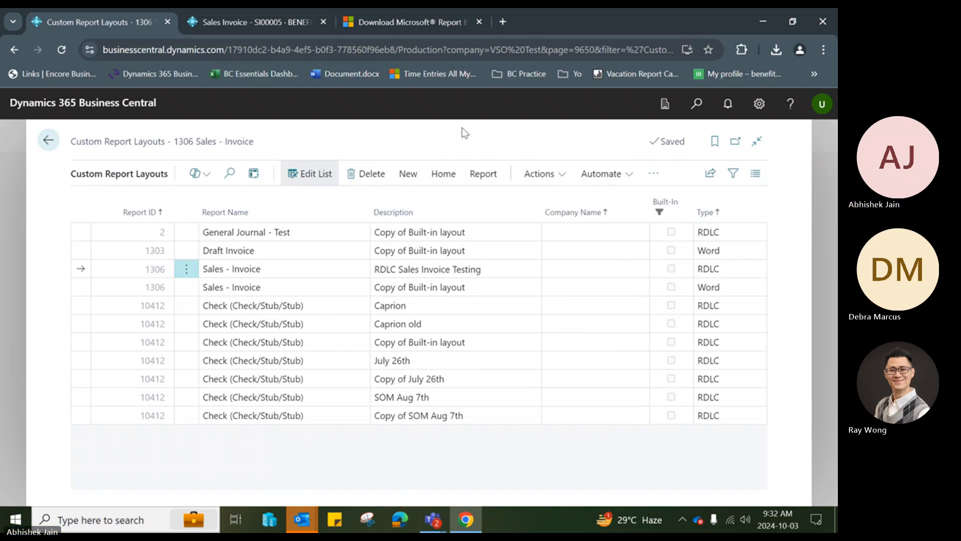
click(433, 265)
click(408, 175)
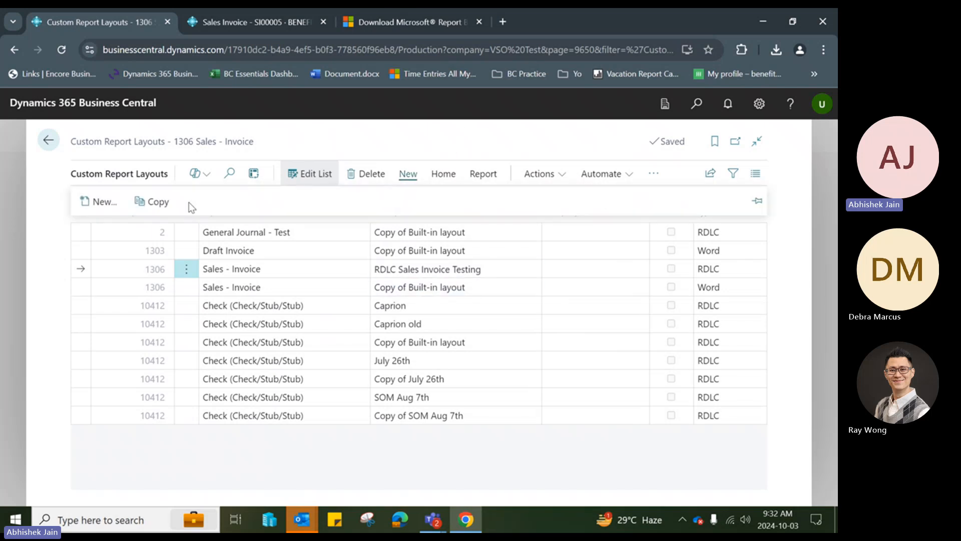
click(163, 206)
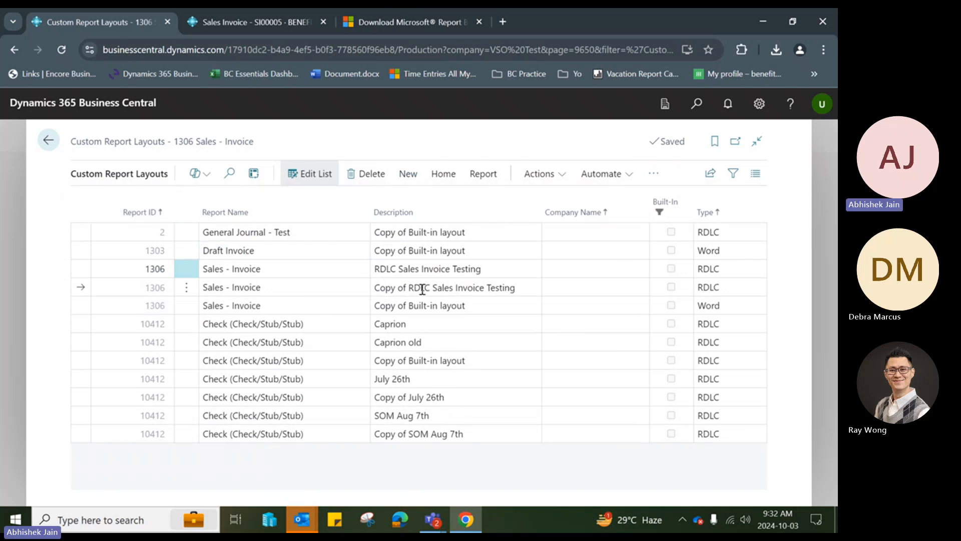
drag(528, 289, 350, 294)
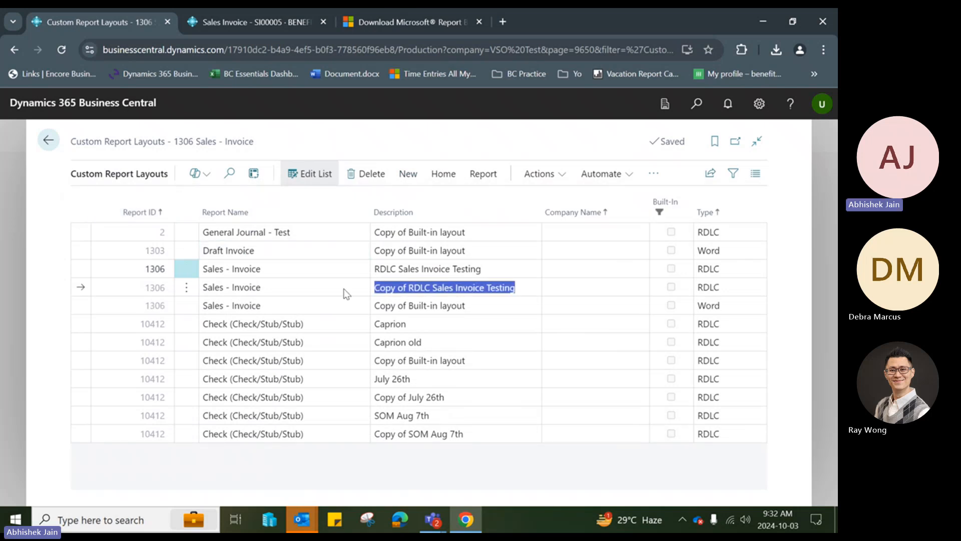
text(Testing 2)
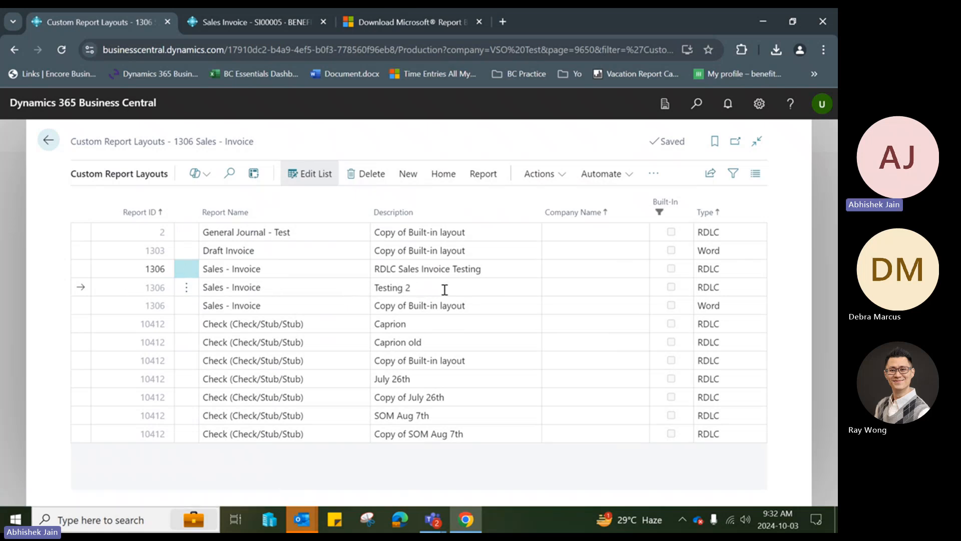
Open the request options for running the Sales - Invoice report with the "Testing 2" layout.
drag(444, 287, 378, 292)
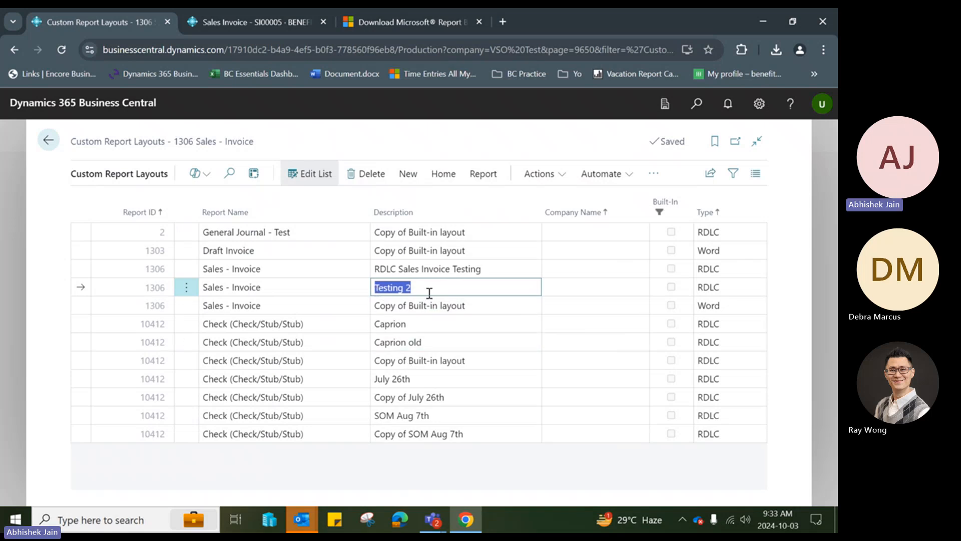
click(443, 174)
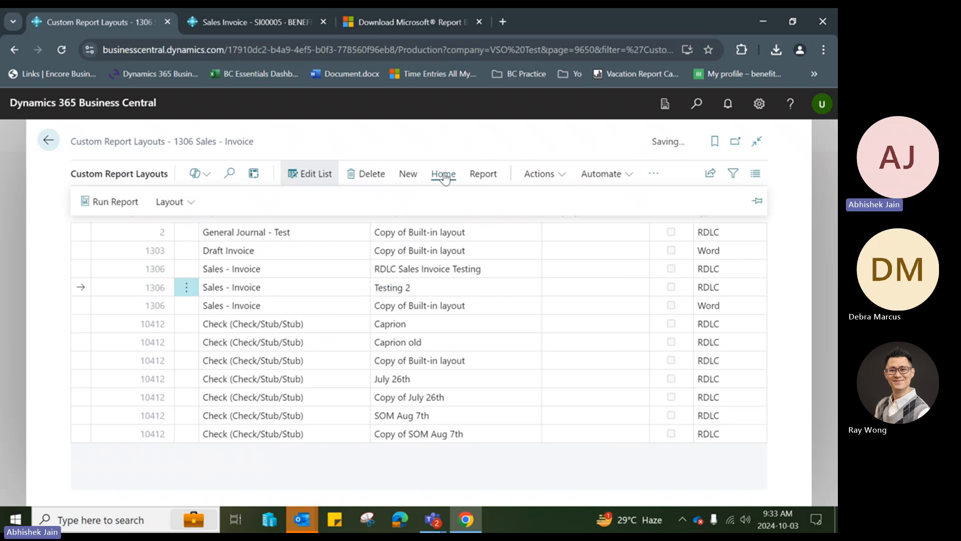
click(93, 200)
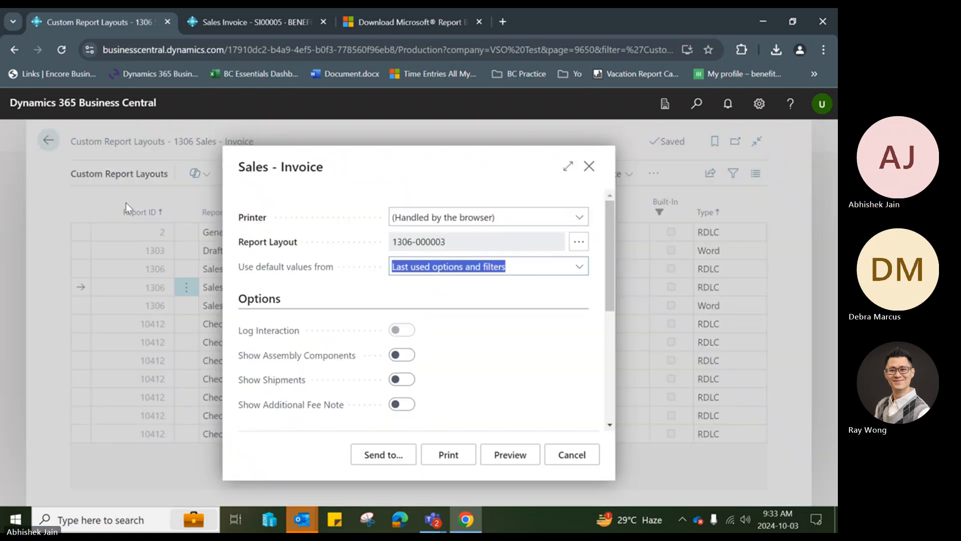
Clear the Bill-to Customer No. filter, preview the invoice with the "Testing 2" layout, and close the preview and request options.
scroll(485, 343, down, 3)
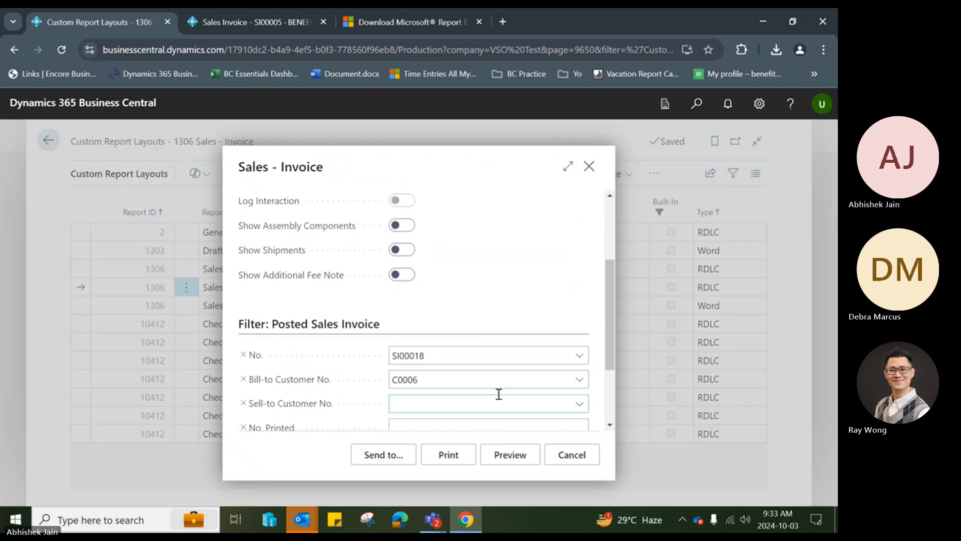
click(491, 379)
key(BackSpace)
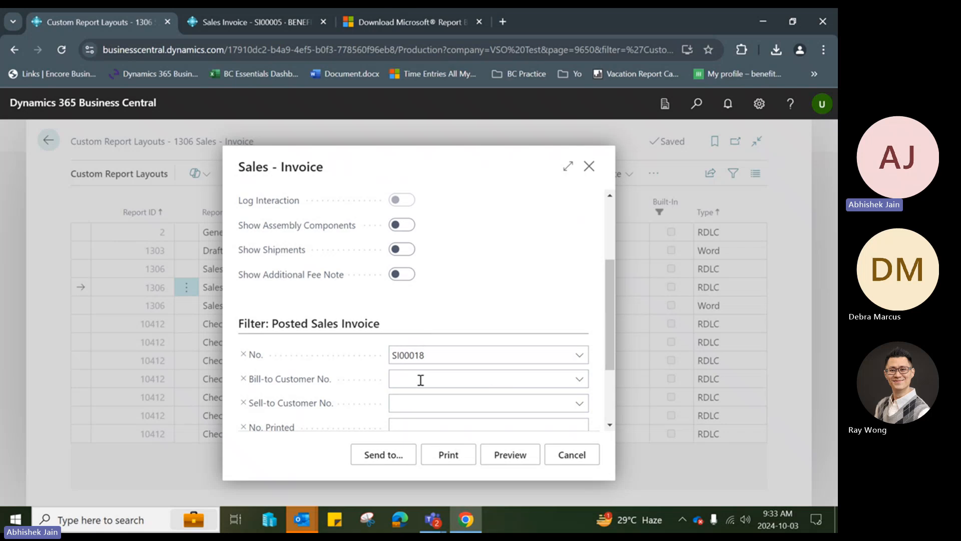
click(510, 454)
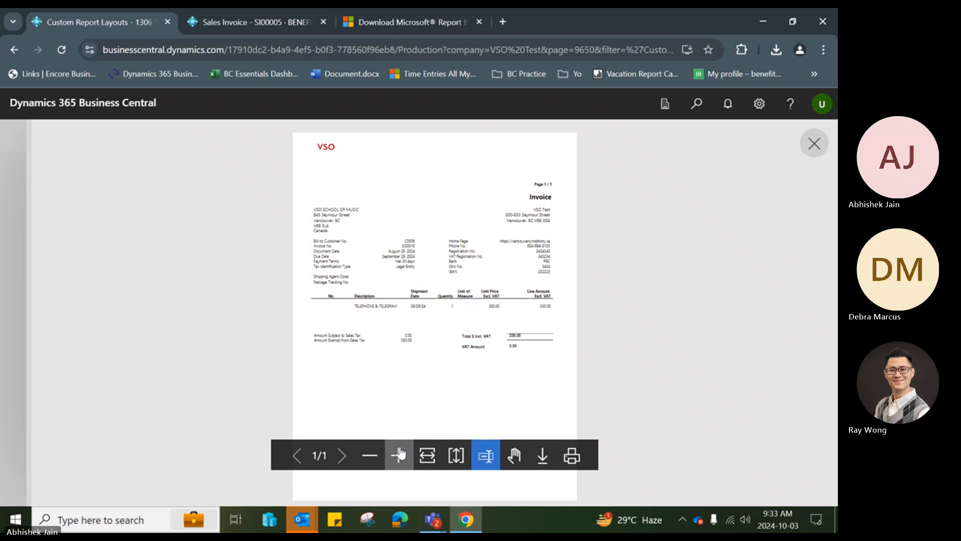
click(814, 142)
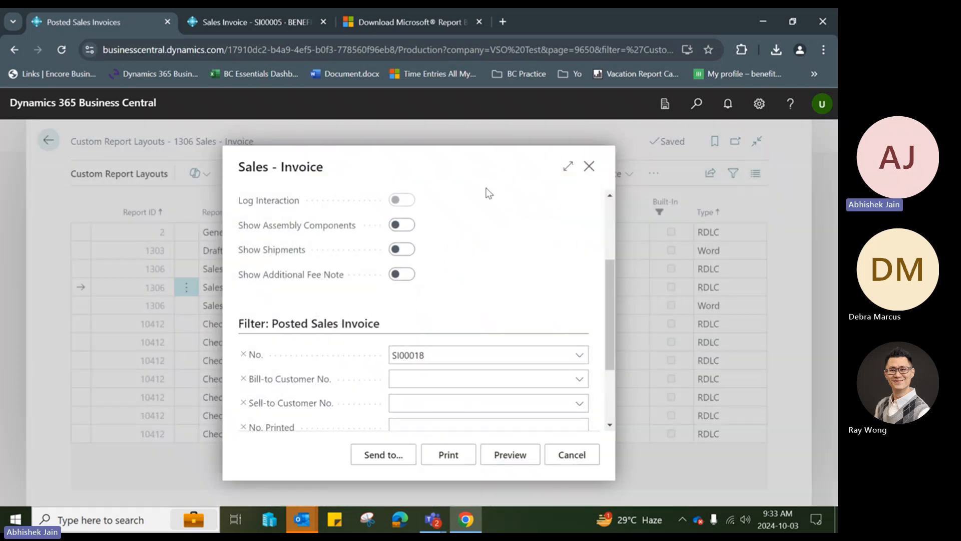
key(Escape)
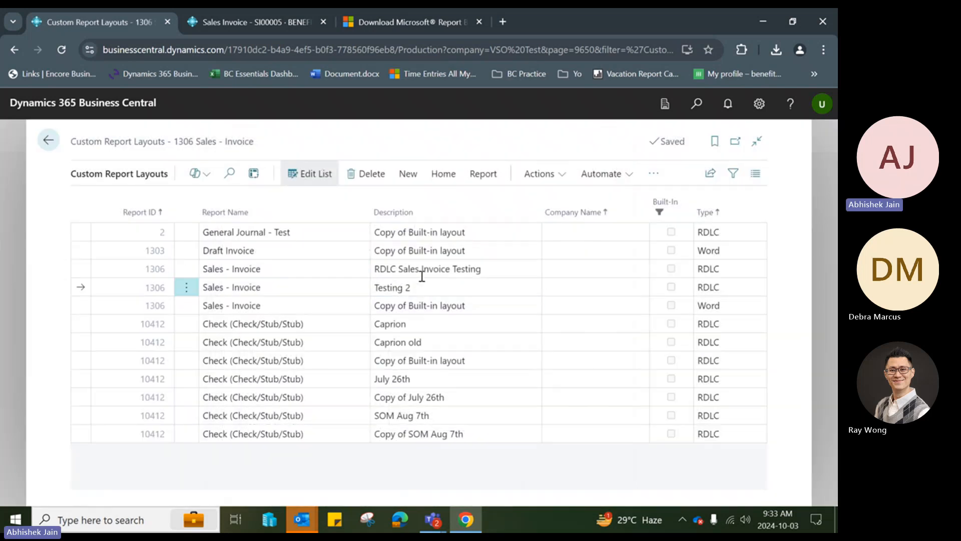
Import the report layout file "Default (1)" from the Downloads folder into the "Testing 2" layout.
click(442, 173)
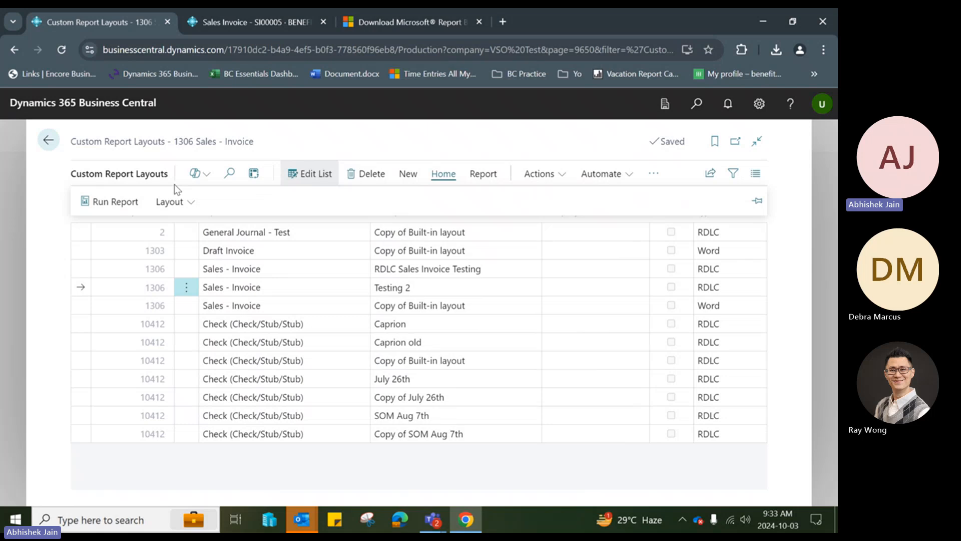
click(170, 210)
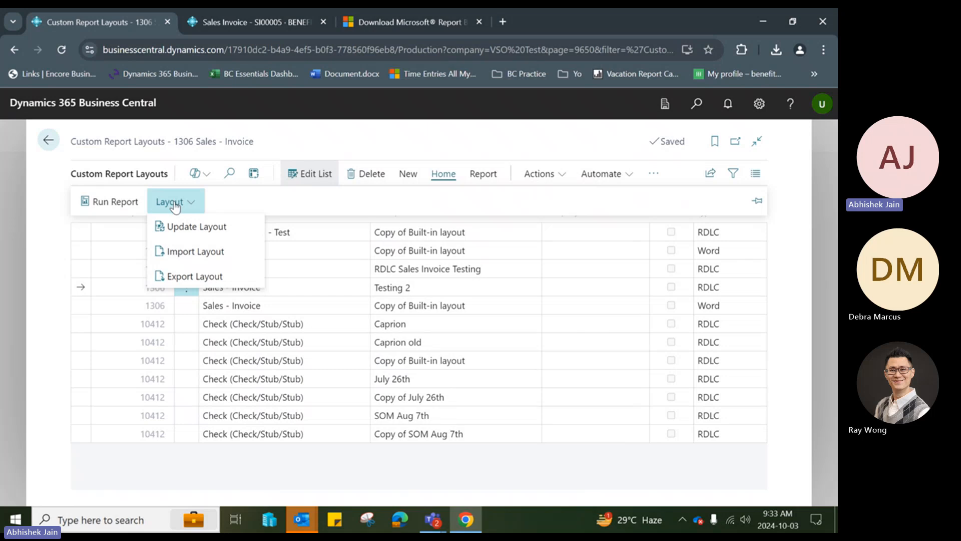
click(181, 251)
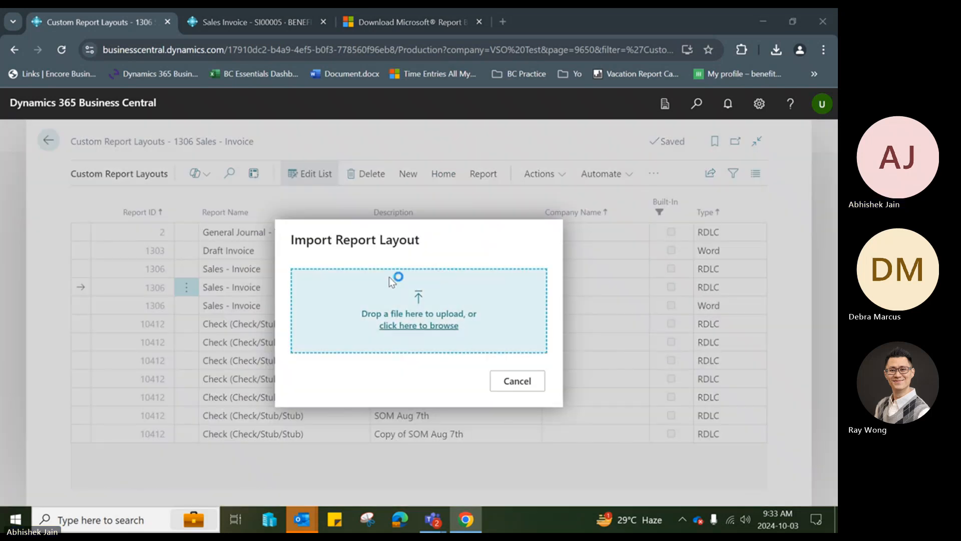
click(389, 278)
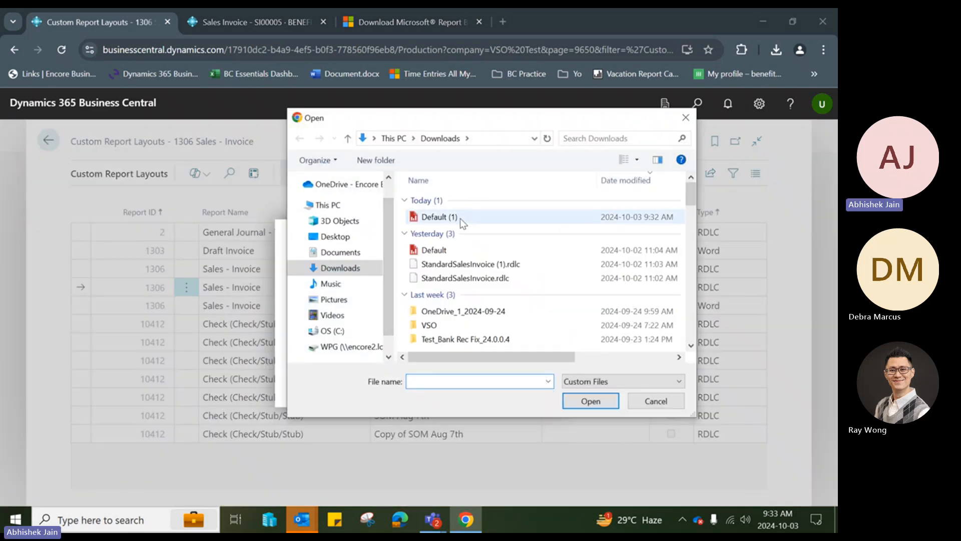
double_click(460, 218)
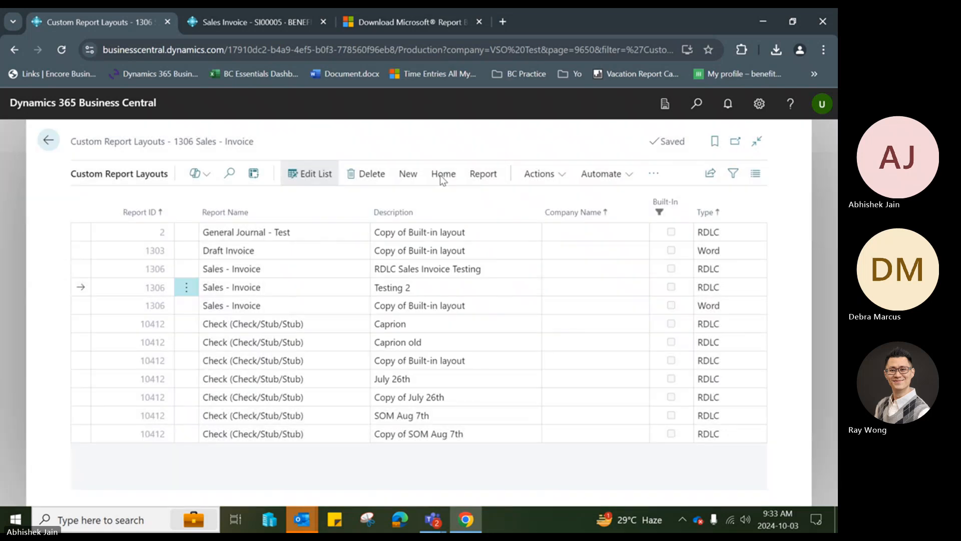
Update the "Testing 2" layout to the current report design and dismiss the message.
click(440, 176)
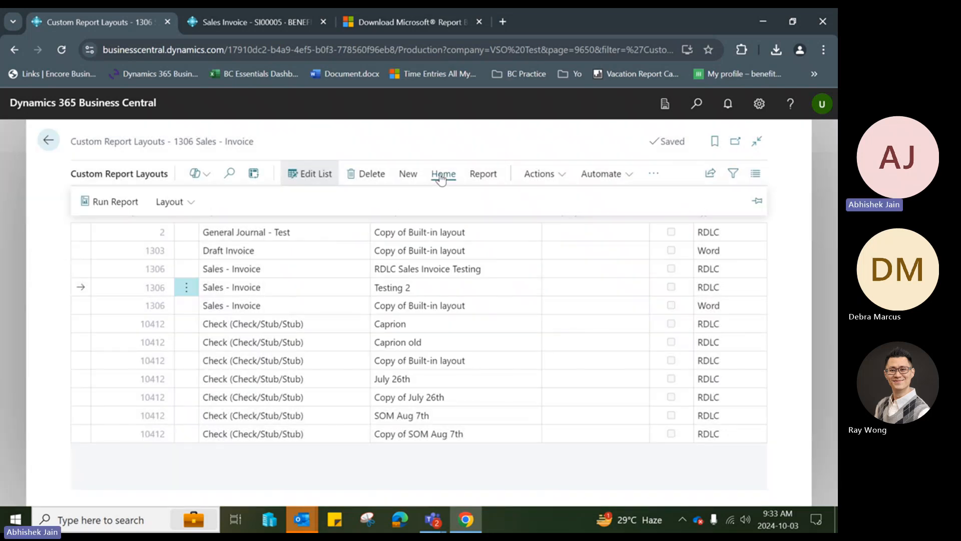
click(169, 201)
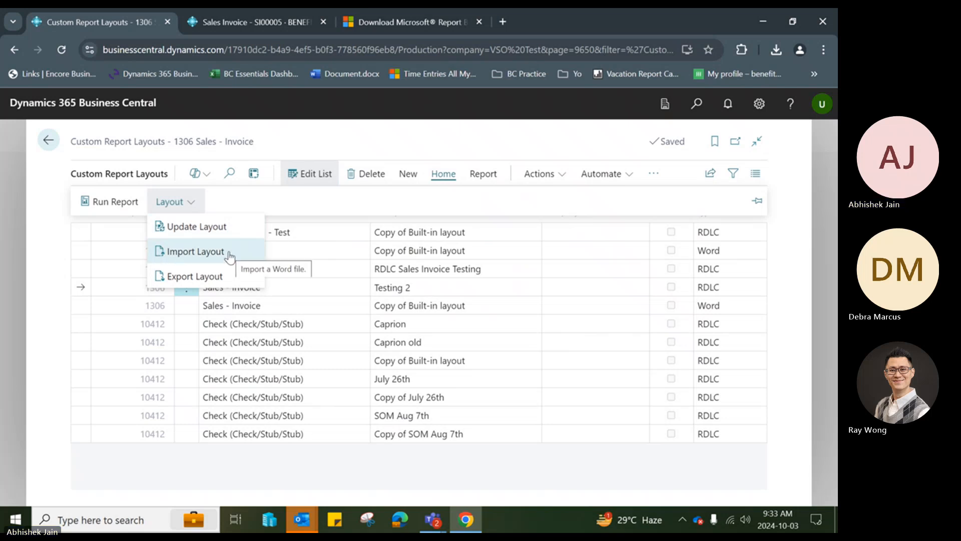
click(188, 229)
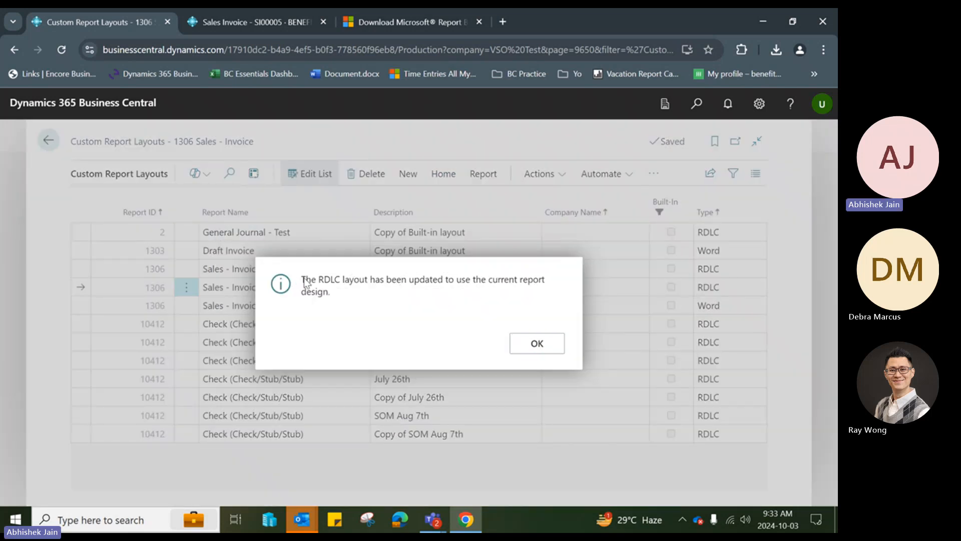
drag(305, 279, 510, 297)
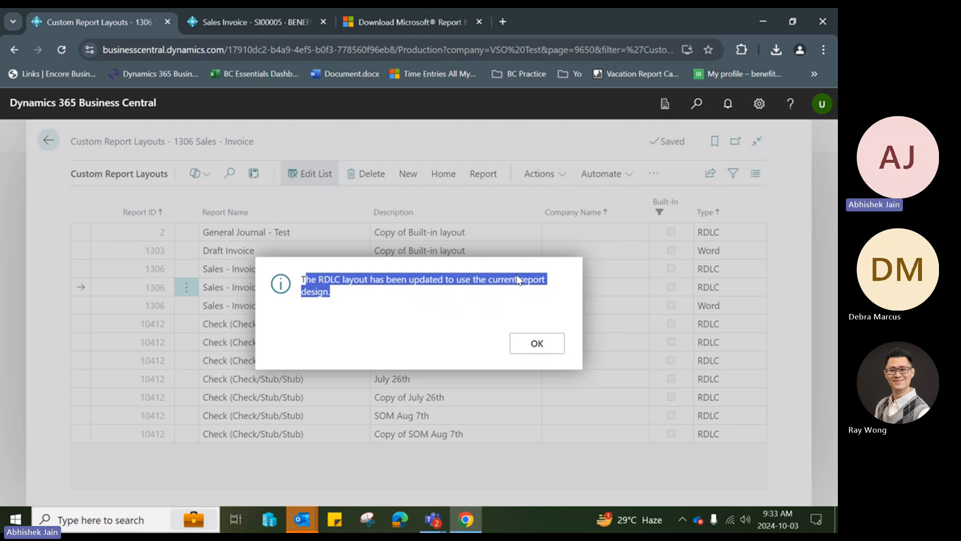
click(551, 349)
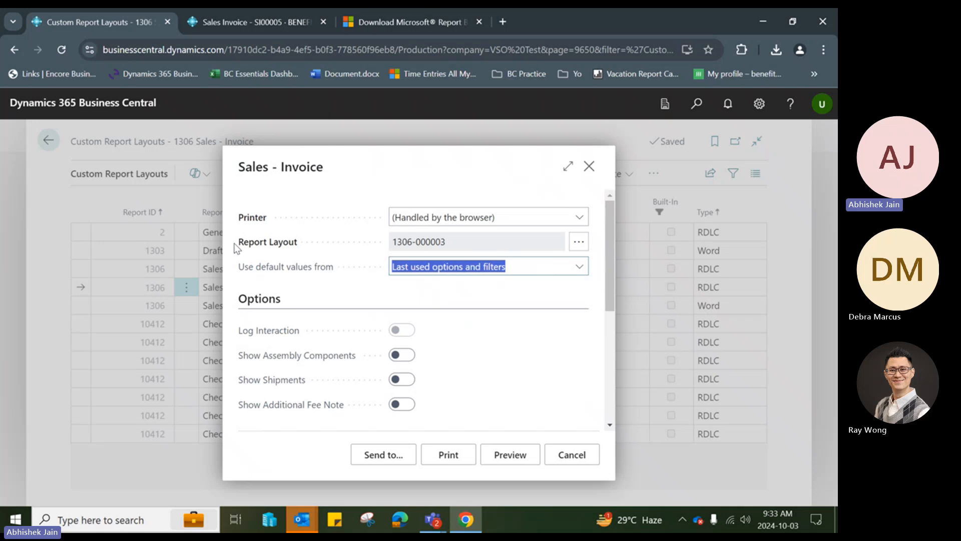
Run the Sales - Invoice report with the "Testing 2" layout and preview it with the Bill-to Customer No. filter cleared.
scroll(450, 350, down, 2)
scroll(446, 357, down, 3)
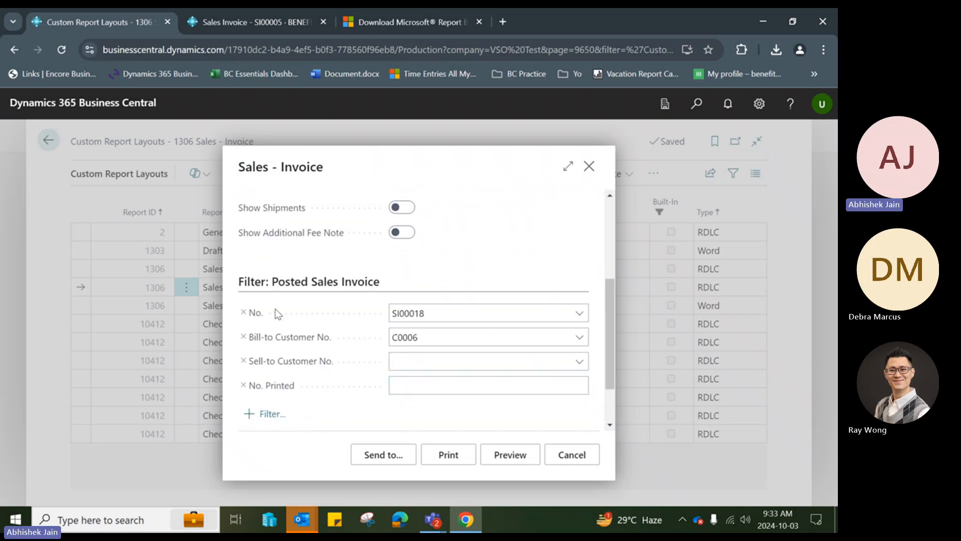
click(447, 313)
key(Delete)
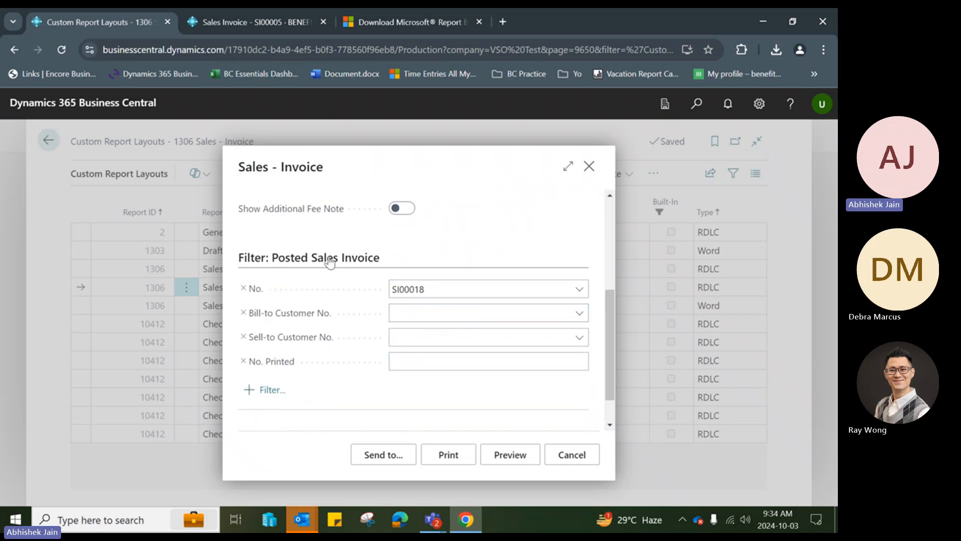
click(515, 457)
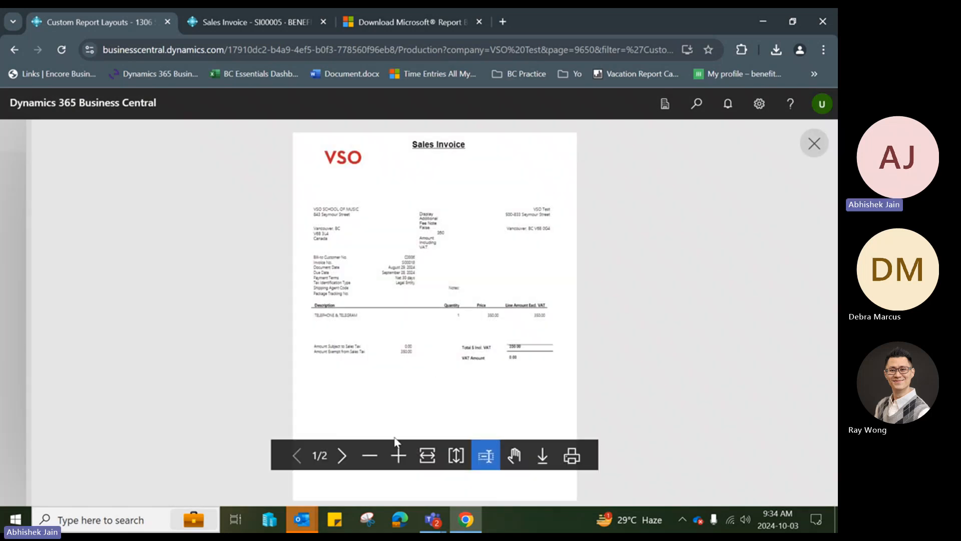
Examine the previewed invoice's header, address block, lines and totals, then close the preview and the Sales - Invoice request options.
click(399, 455)
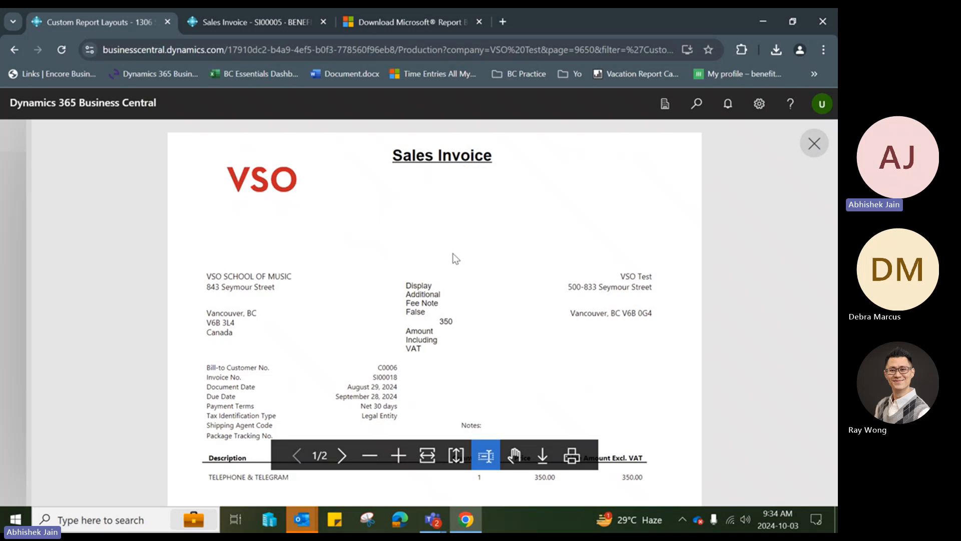
scroll(436, 294, down, 12)
scroll(455, 291, up, 12)
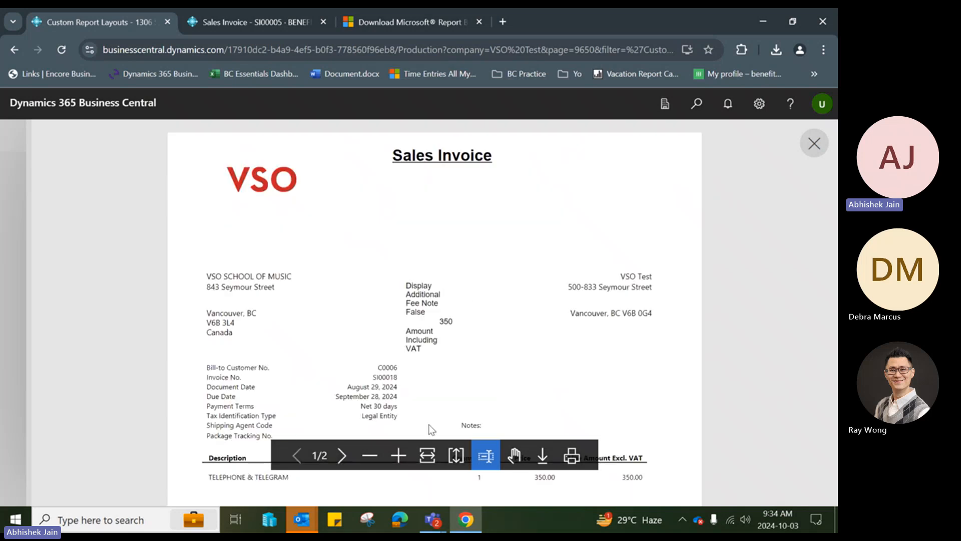
click(513, 455)
scroll(488, 261, down, 6)
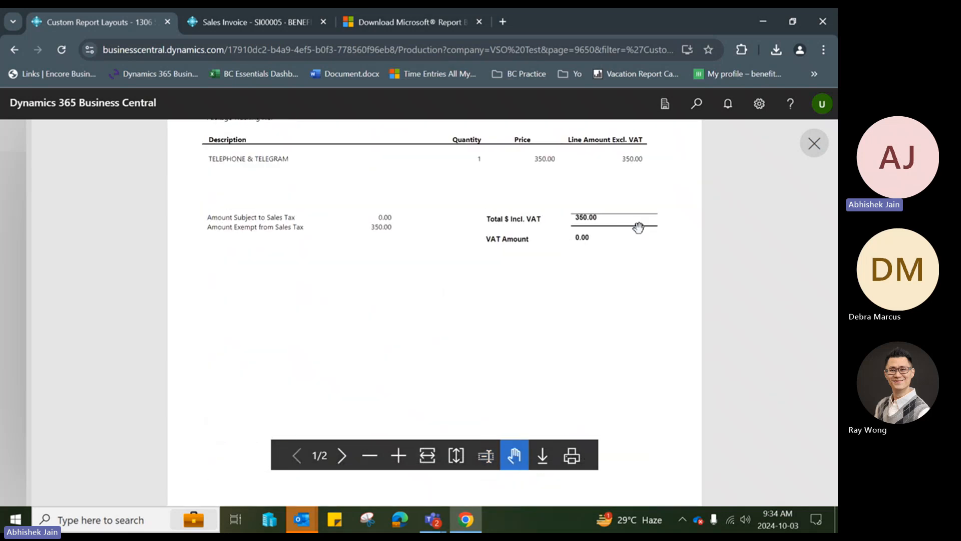
drag(644, 176, 683, 383)
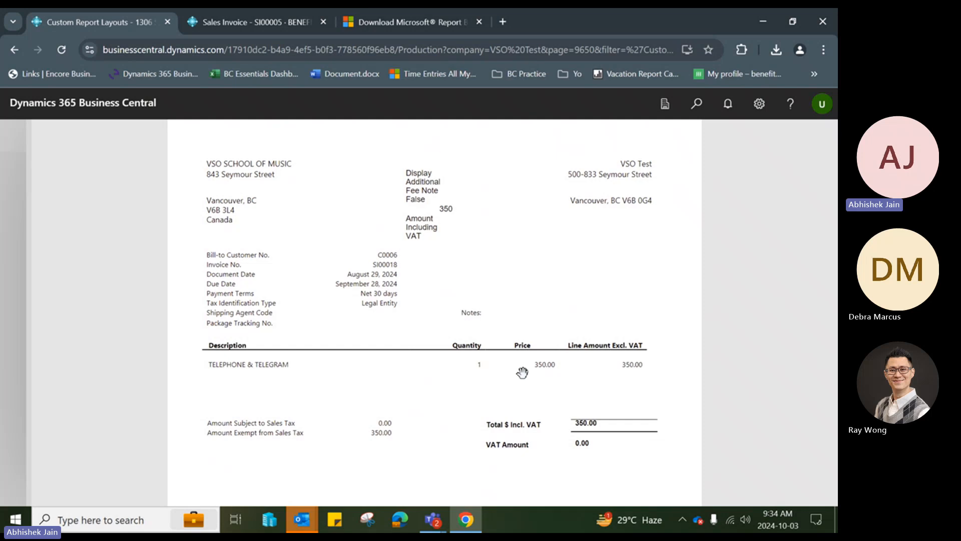
scroll(578, 373, up, 1)
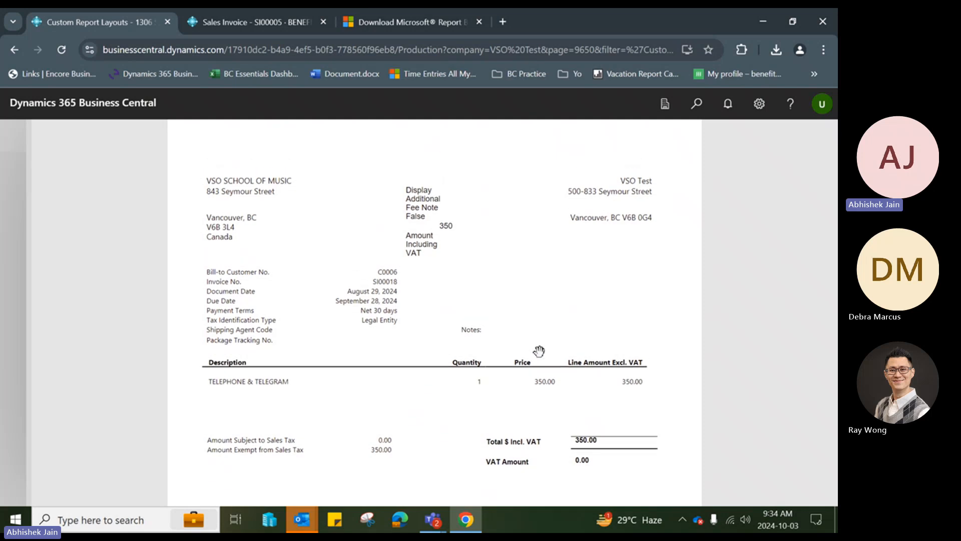
scroll(601, 335, up, 4)
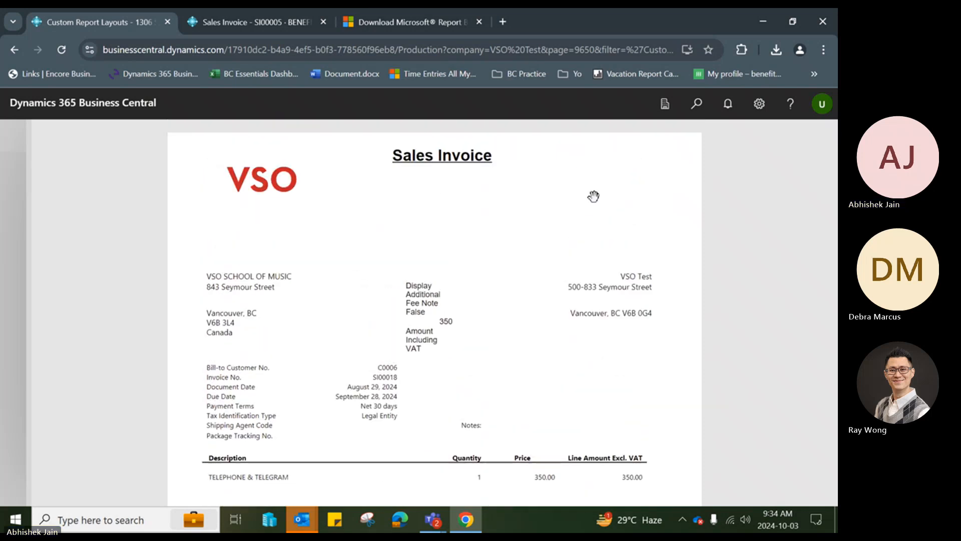
click(810, 146)
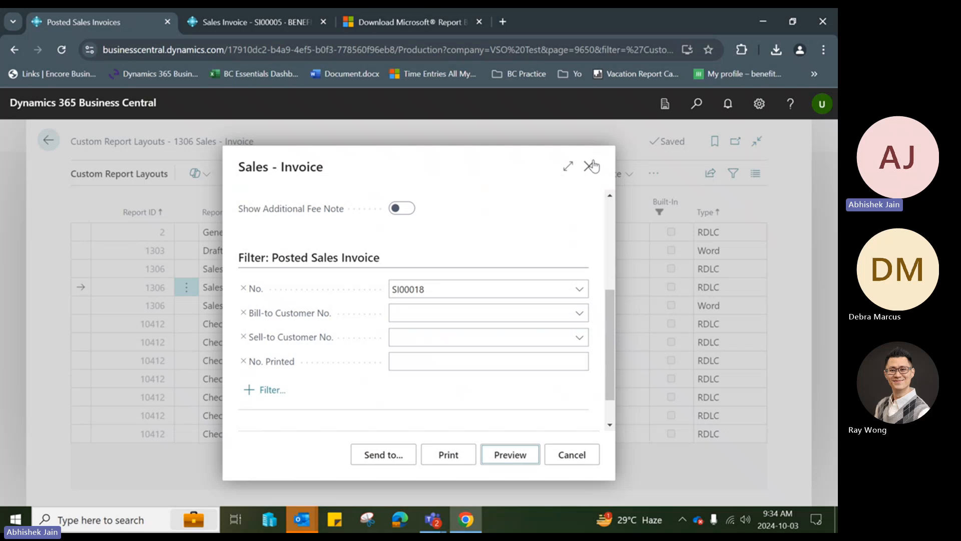
click(589, 166)
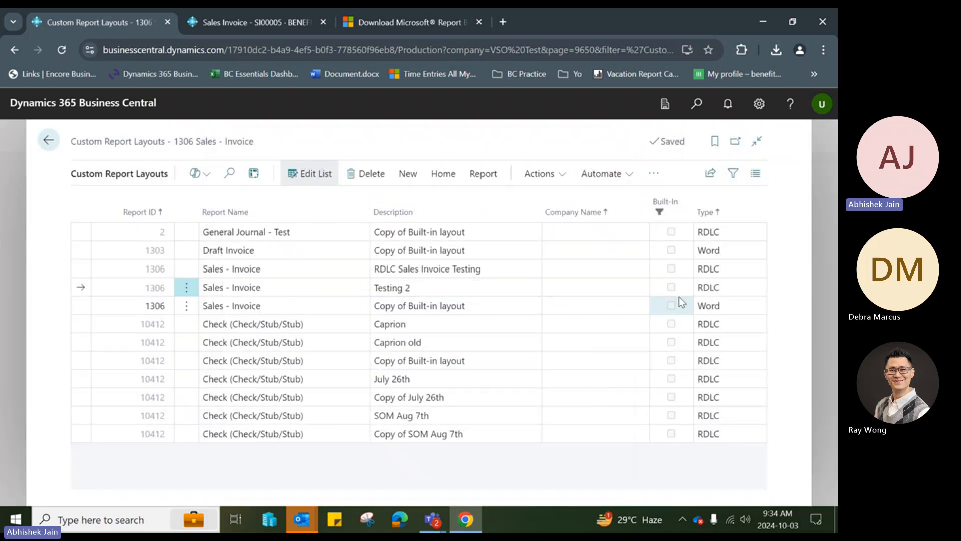
right_click(572, 119)
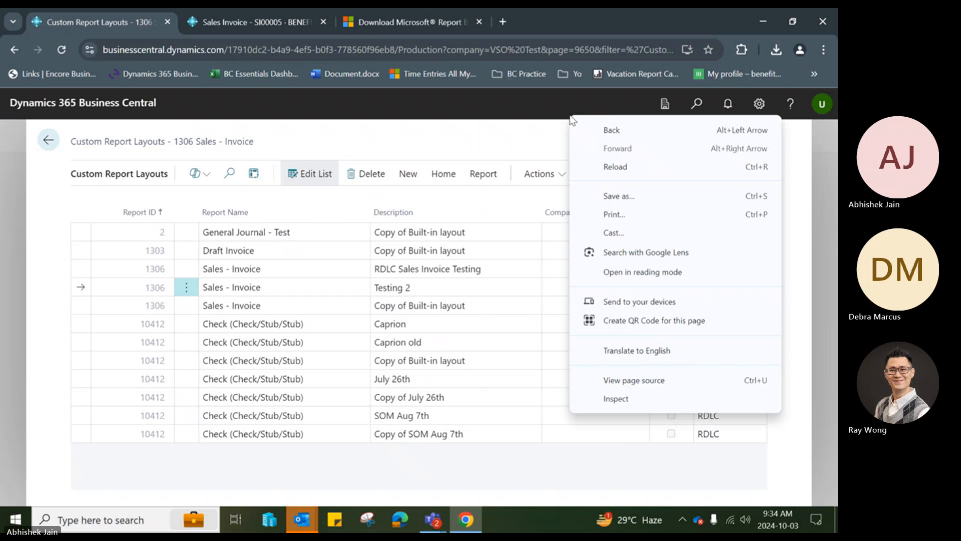
key(Escape)
click(458, 175)
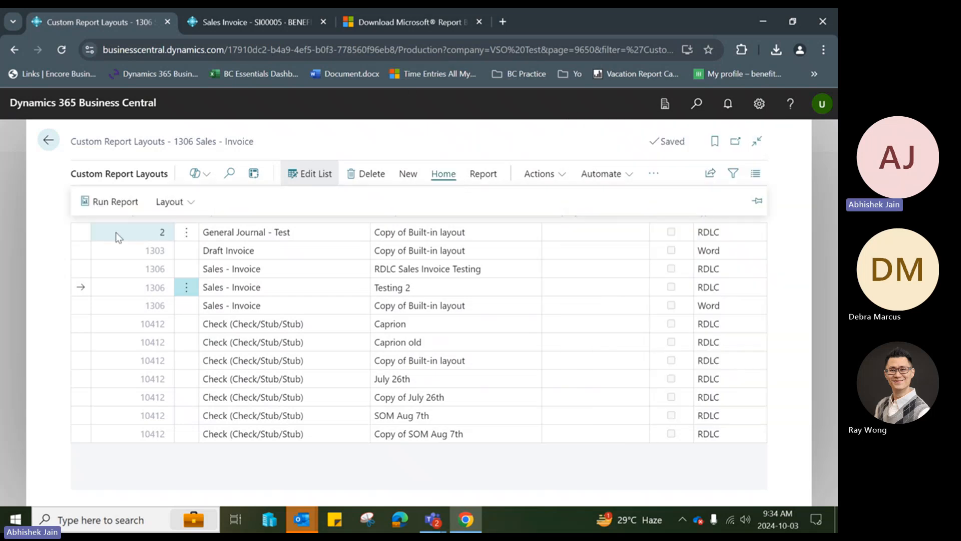
click(172, 201)
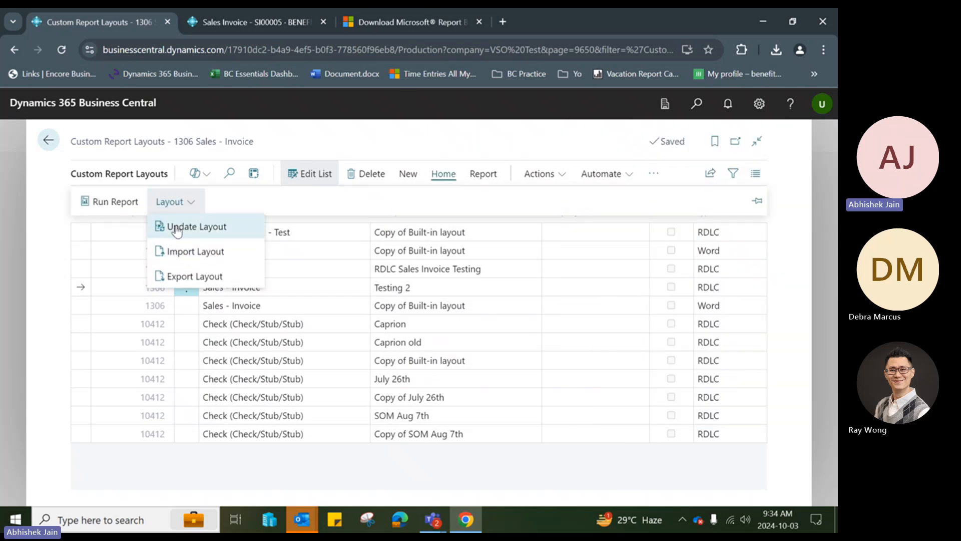
click(420, 292)
click(422, 145)
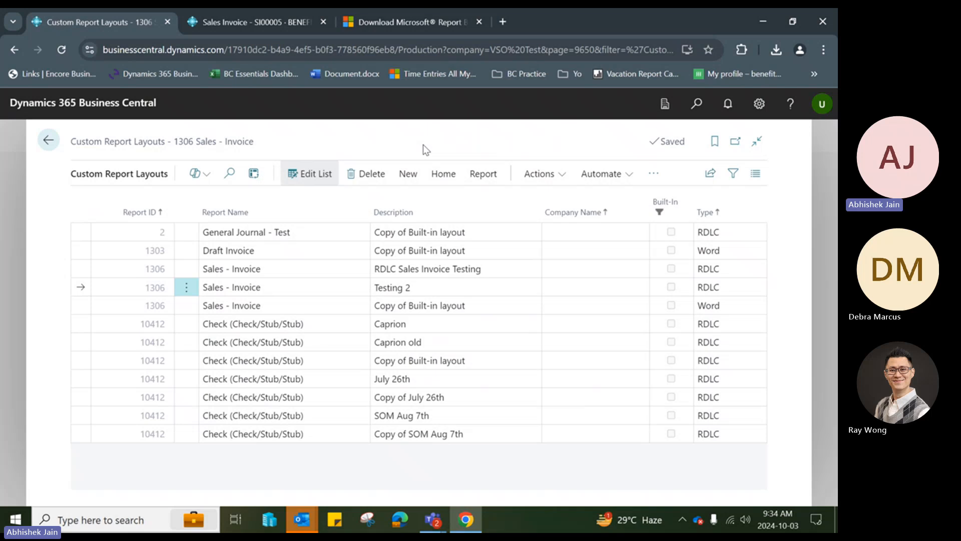
click(441, 173)
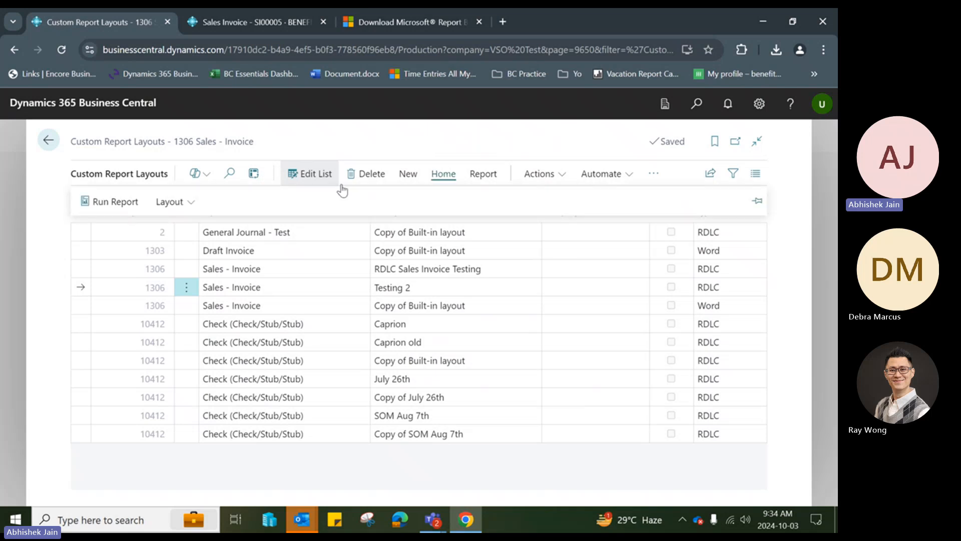
click(172, 201)
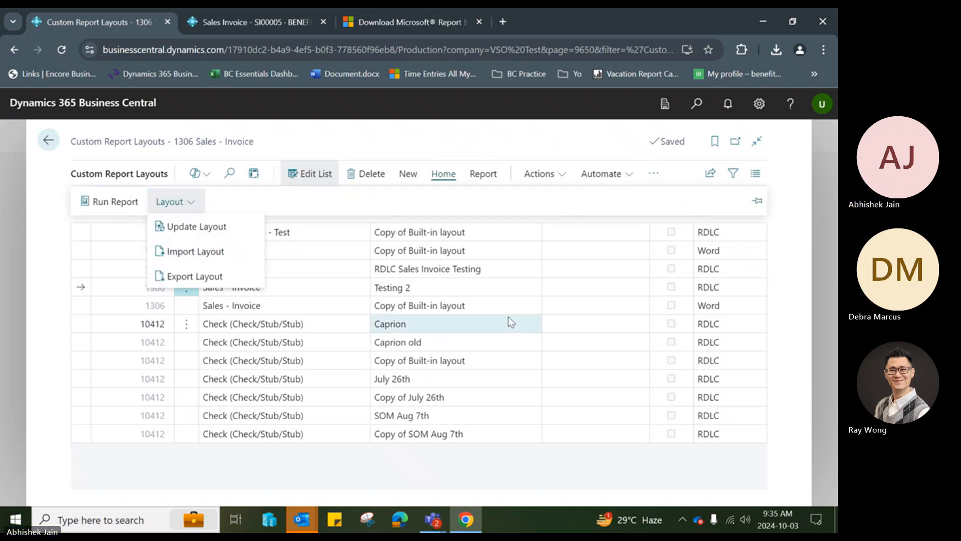
click(447, 138)
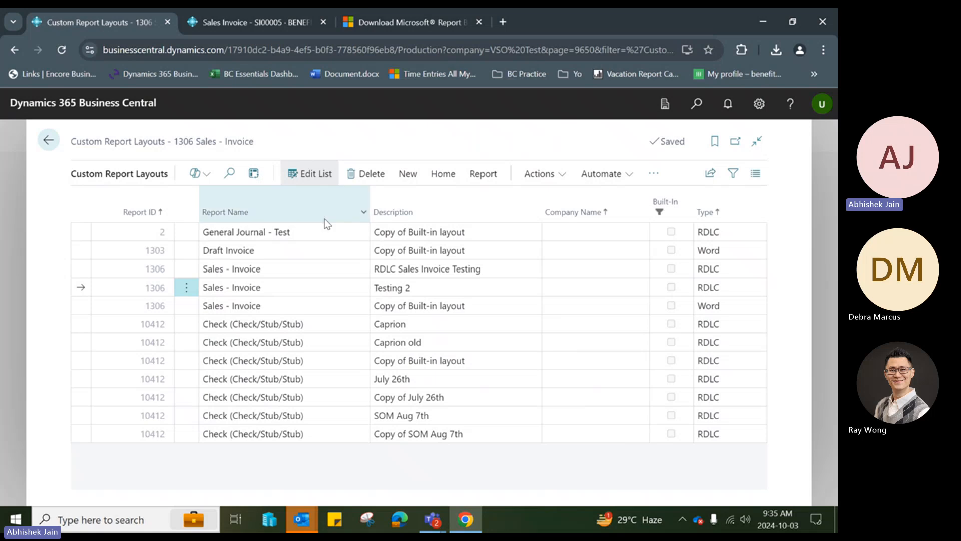
Switch to the browser tab with the sales invoice and display the full Sales Invoices list.
click(233, 22)
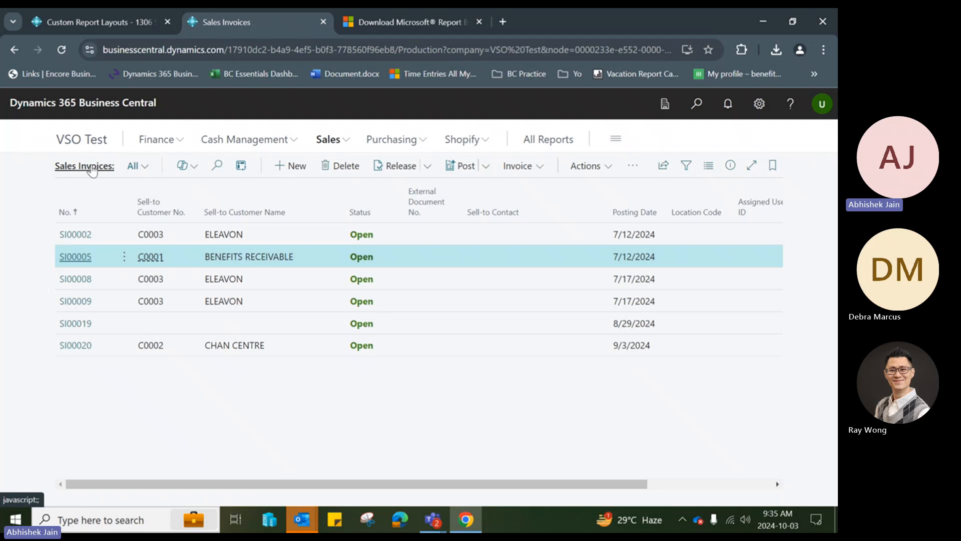
click(92, 169)
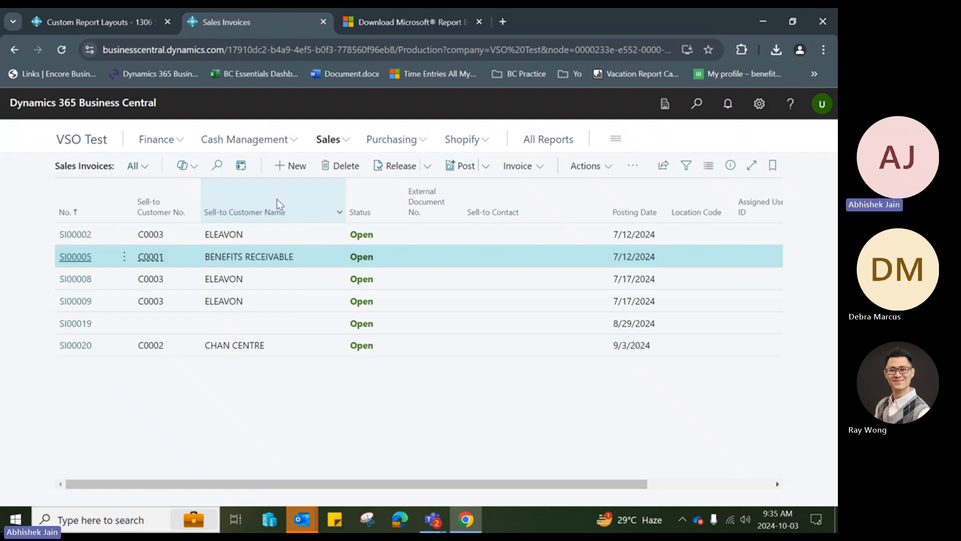
Switch to the browser tab with the custom report layouts and open the Report Layout Selection page by searching for "rep lay sel".
click(80, 21)
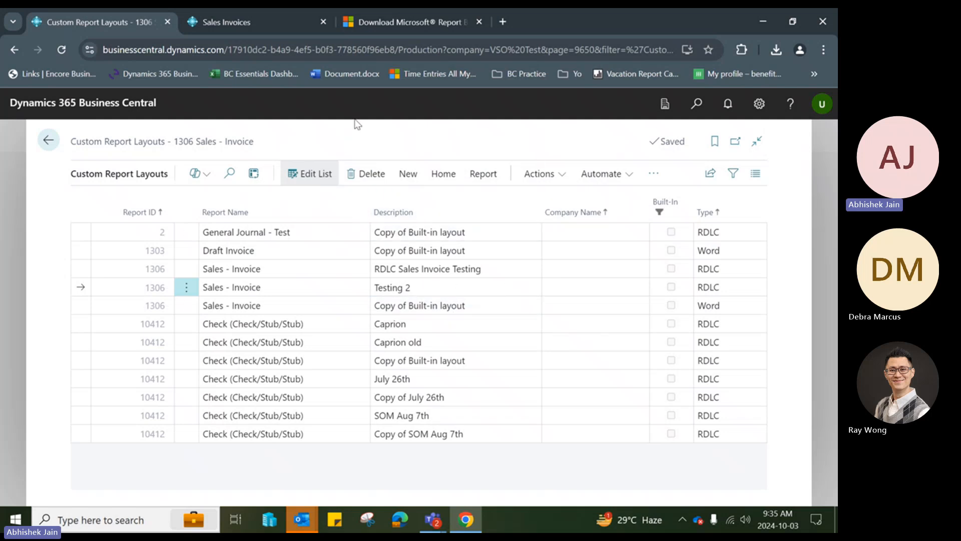
click(699, 106)
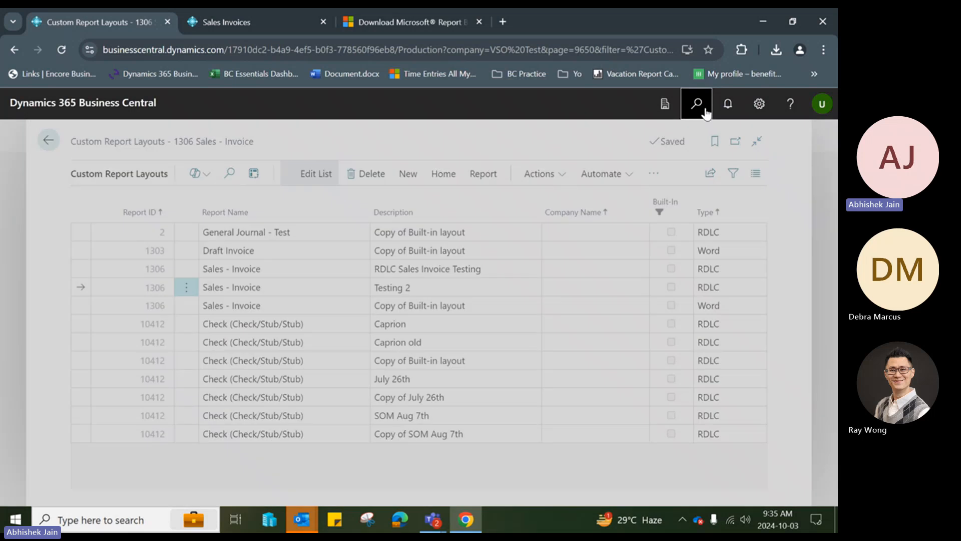
text(re)
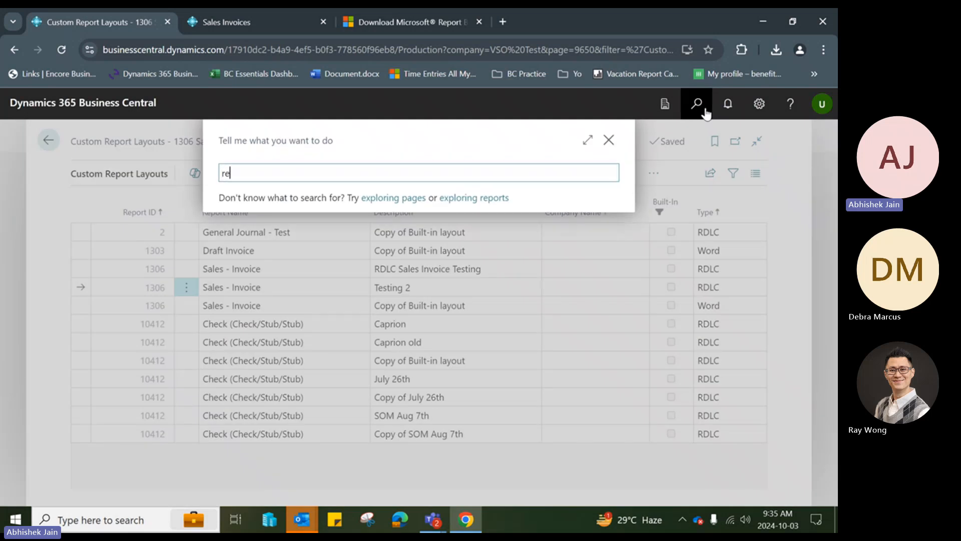
text(p lay sel)
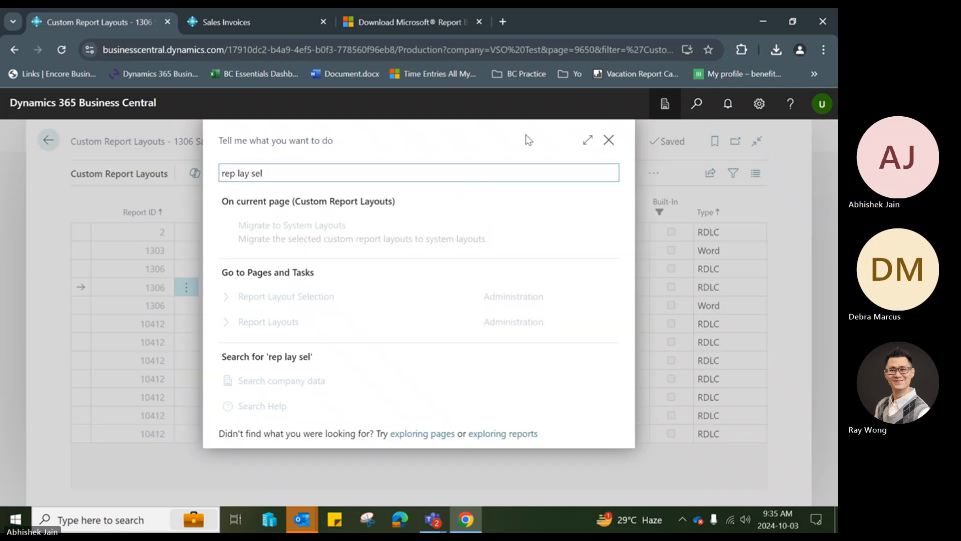
drag(223, 174, 270, 174)
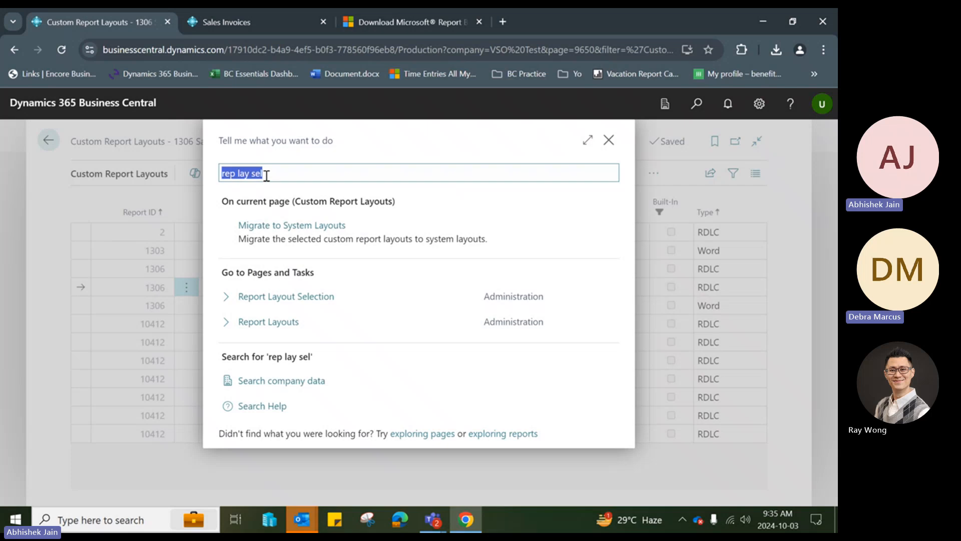
click(331, 303)
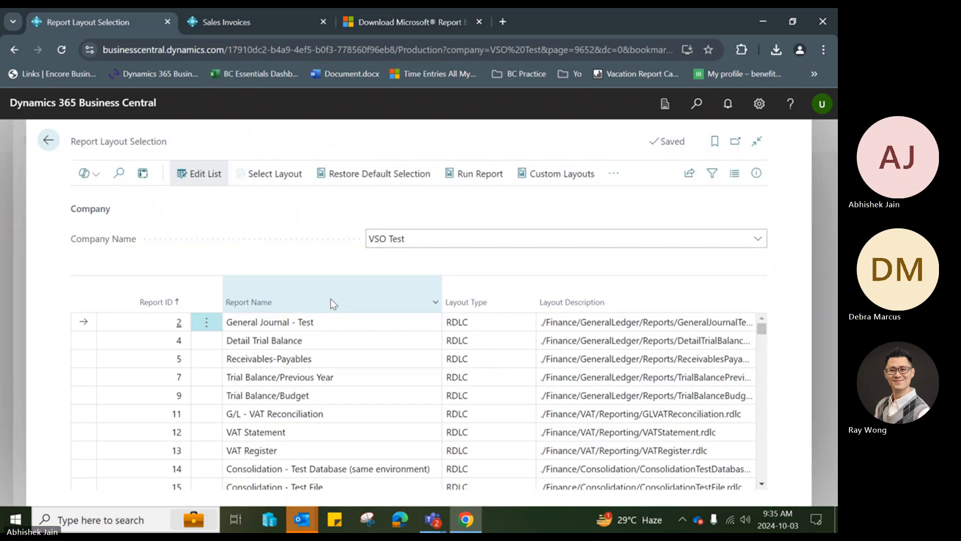
Find report 1306 in the report layout selection and set its layout type to Custom Layout using the "Testing 2" layout.
click(119, 174)
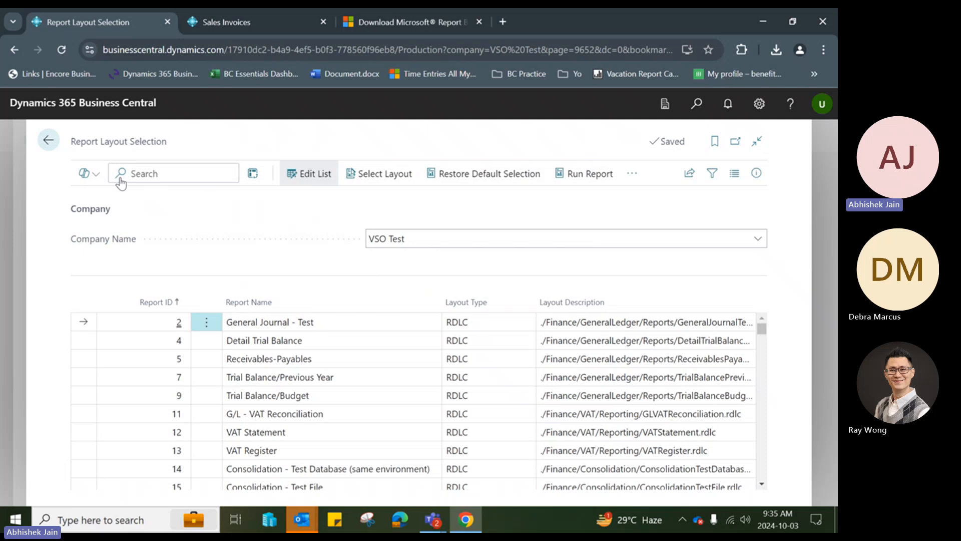
text(1306)
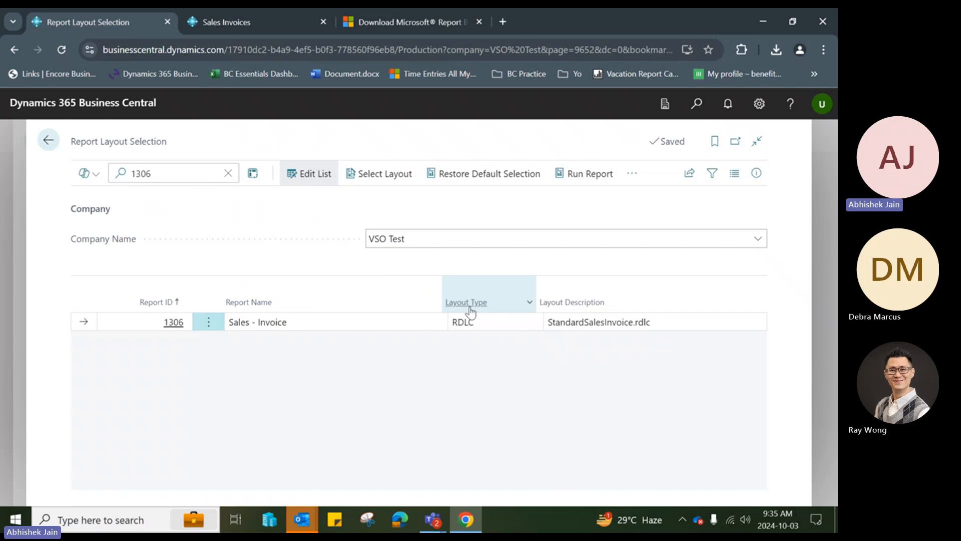
click(494, 323)
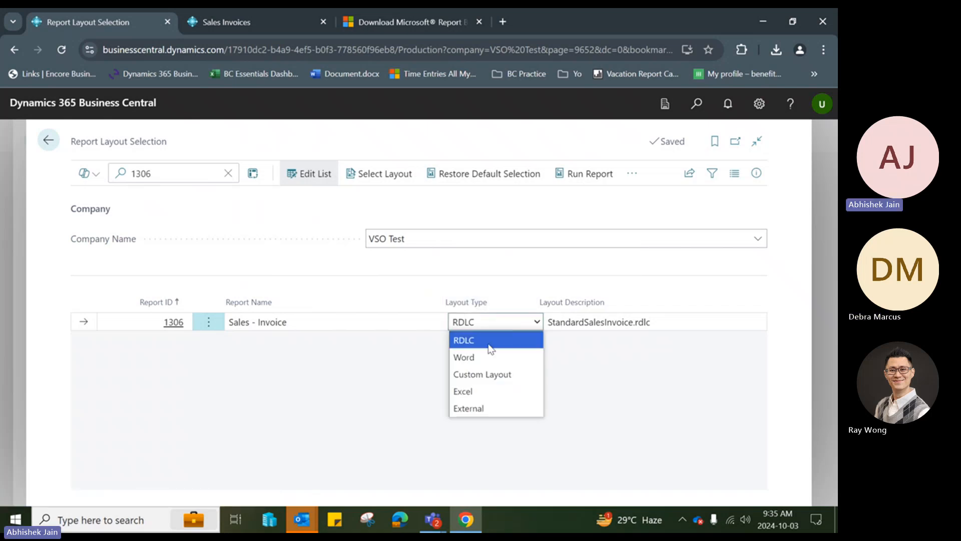
click(527, 379)
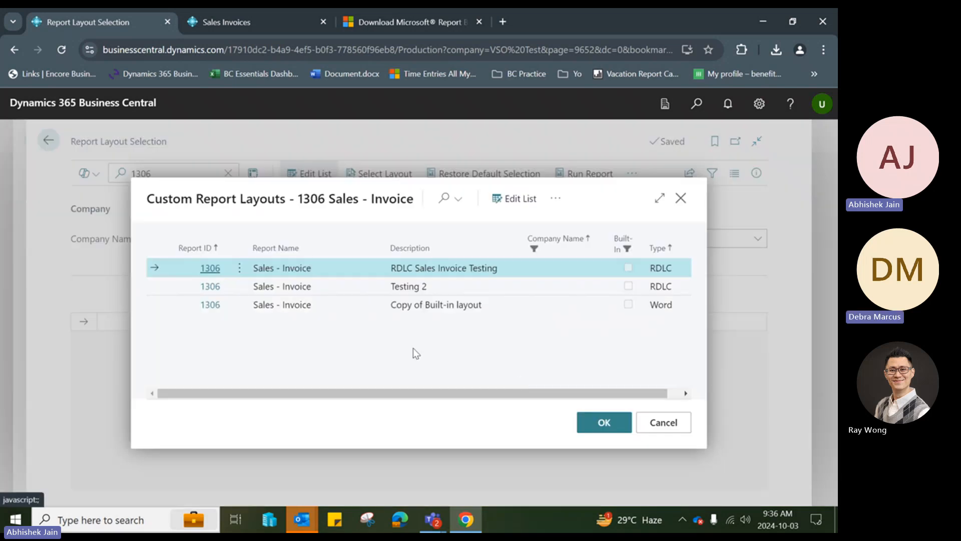
click(442, 289)
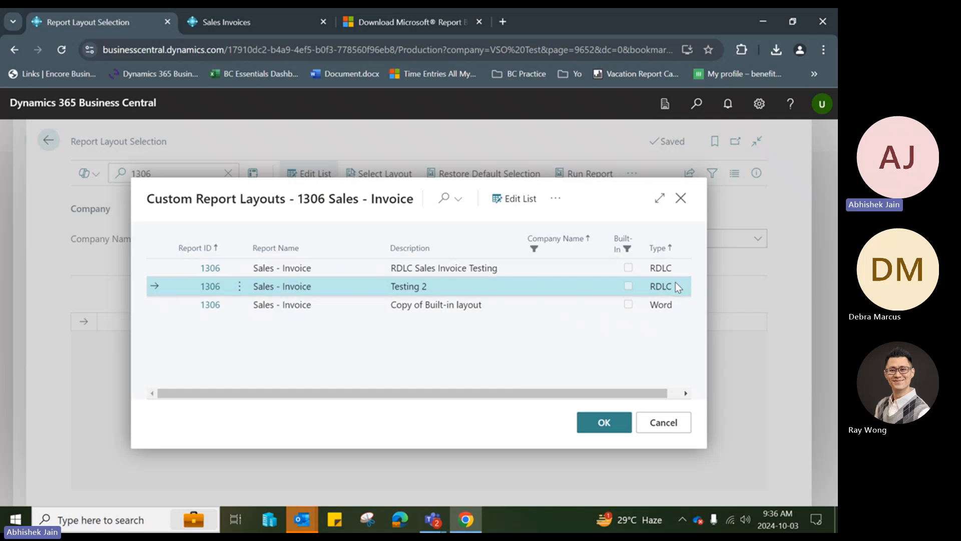
click(602, 422)
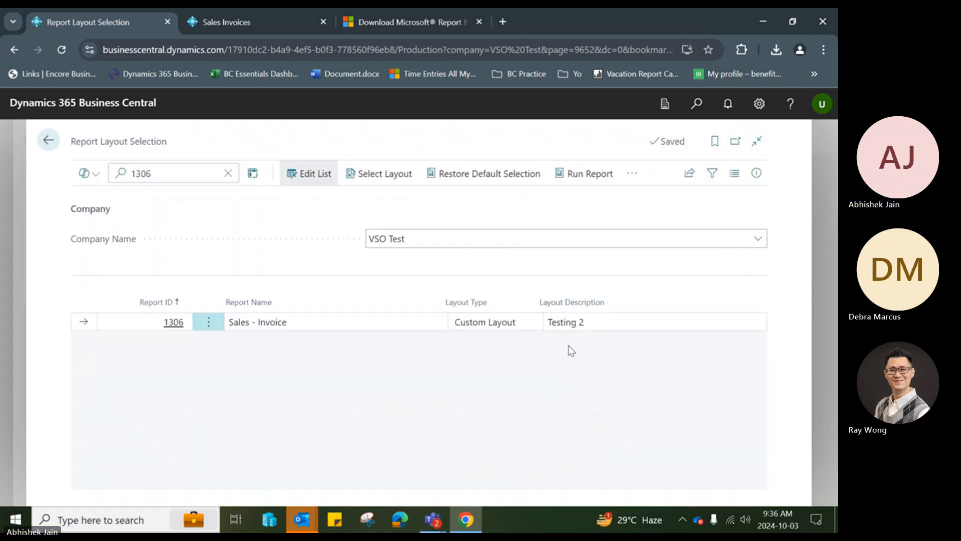
Return to the Posted Sales Invoices list and preview the zero-amount ELEAVON invoice from the print options, then close the preview and options.
click(581, 320)
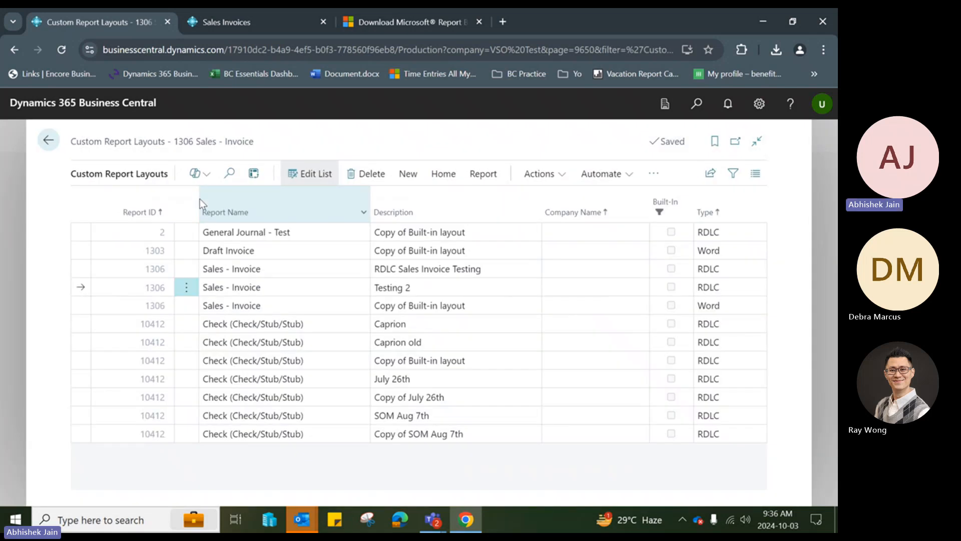
key(Escape)
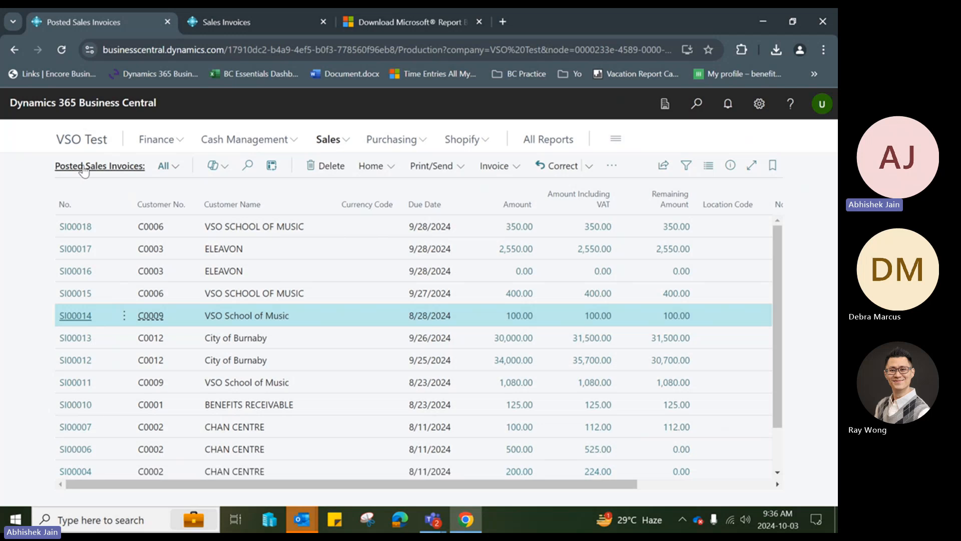
click(315, 270)
click(431, 165)
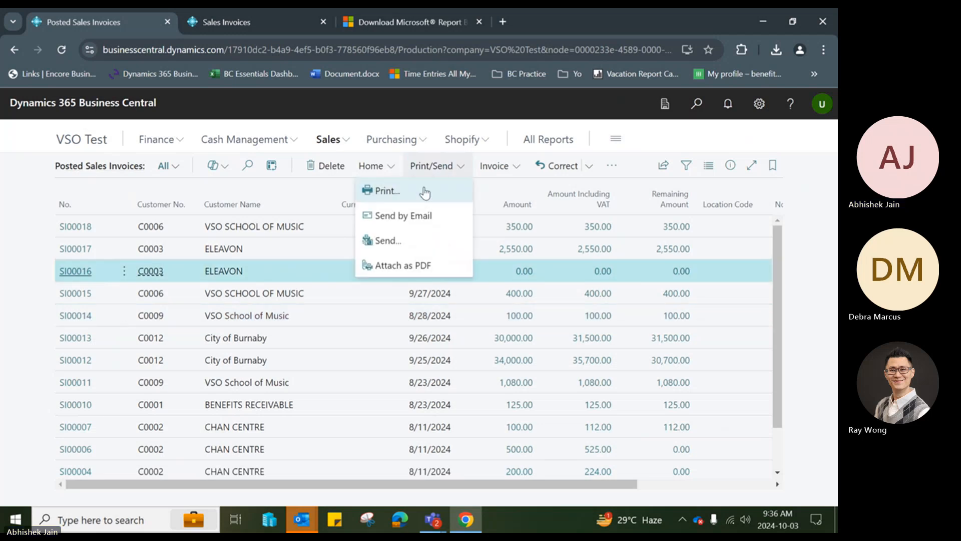
click(425, 192)
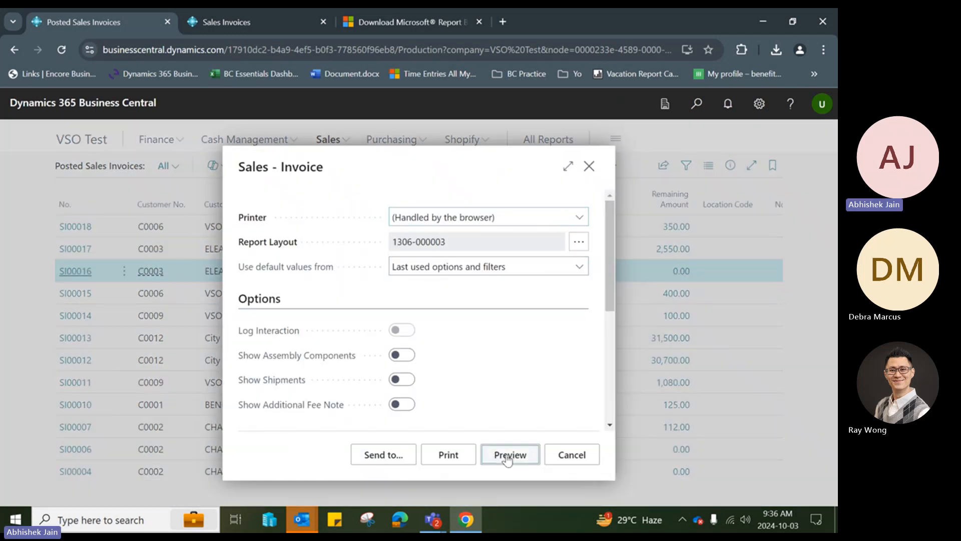
click(507, 456)
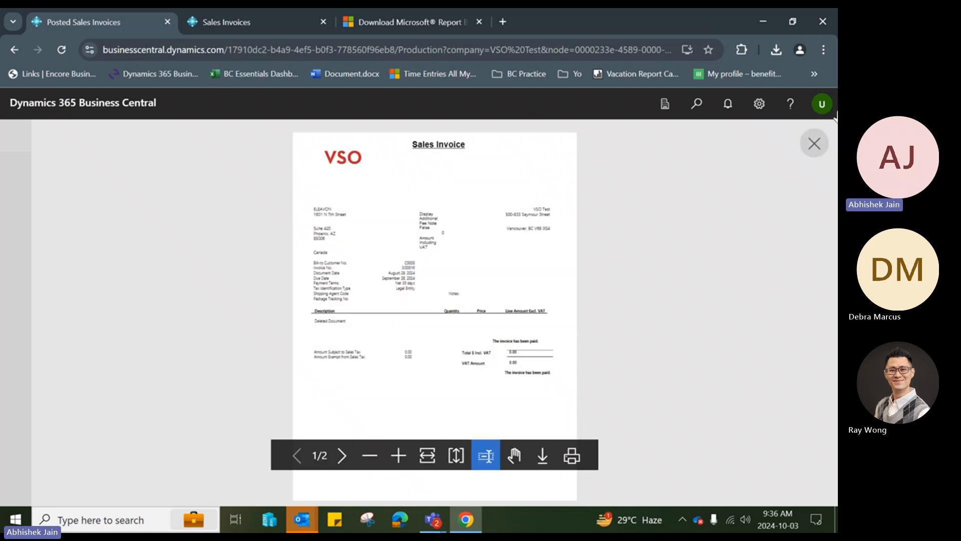
click(814, 144)
click(590, 166)
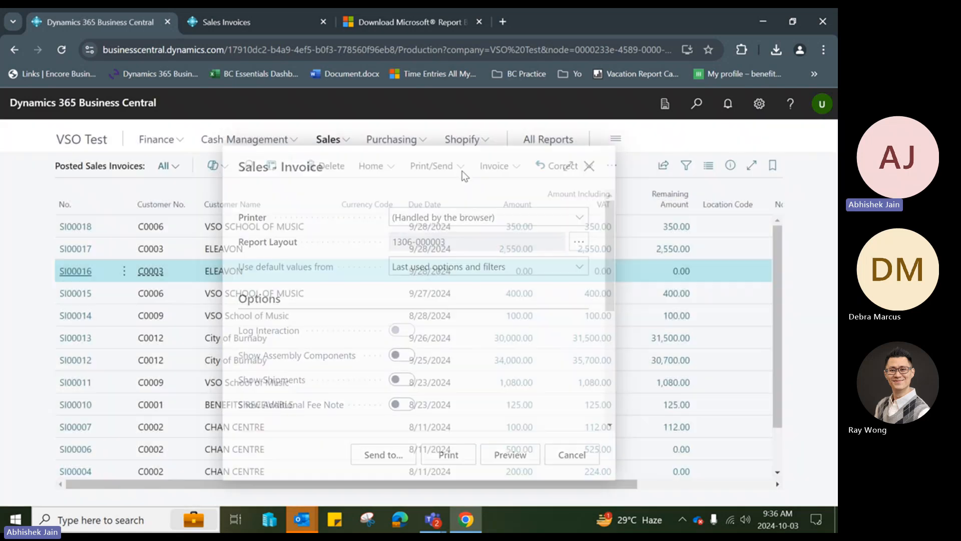
Prepare to send the selected ELEAVON invoice with Email set to Yes (Prompt for Settings) and open the email draft.
click(449, 173)
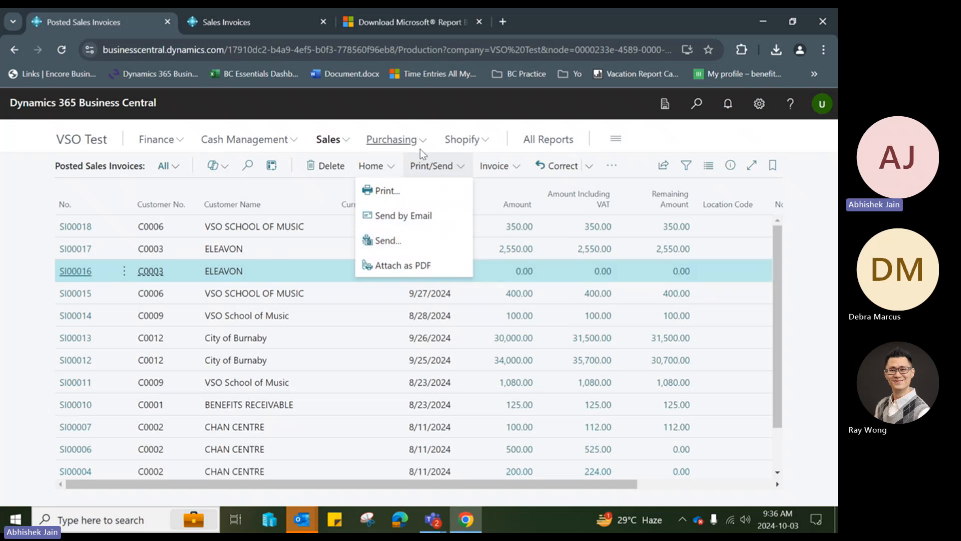
click(403, 241)
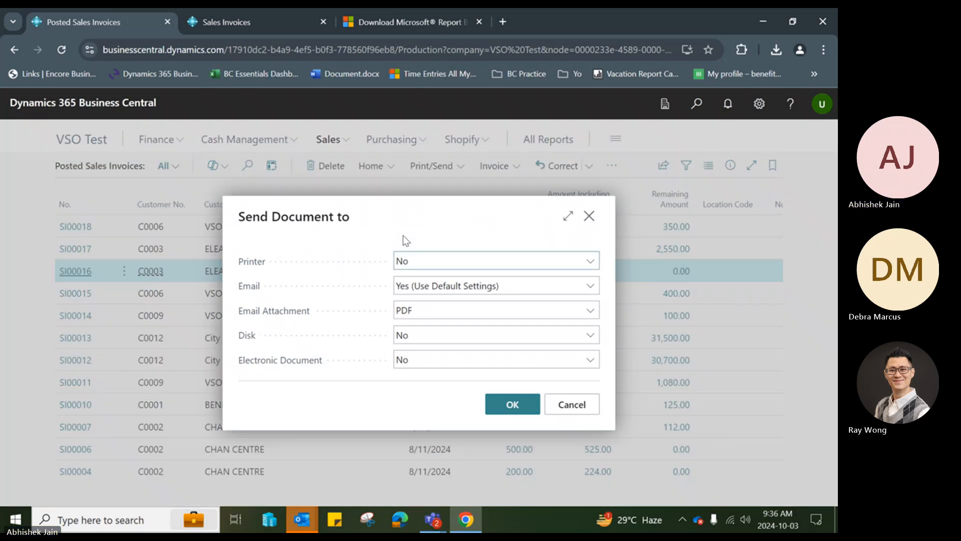
click(528, 294)
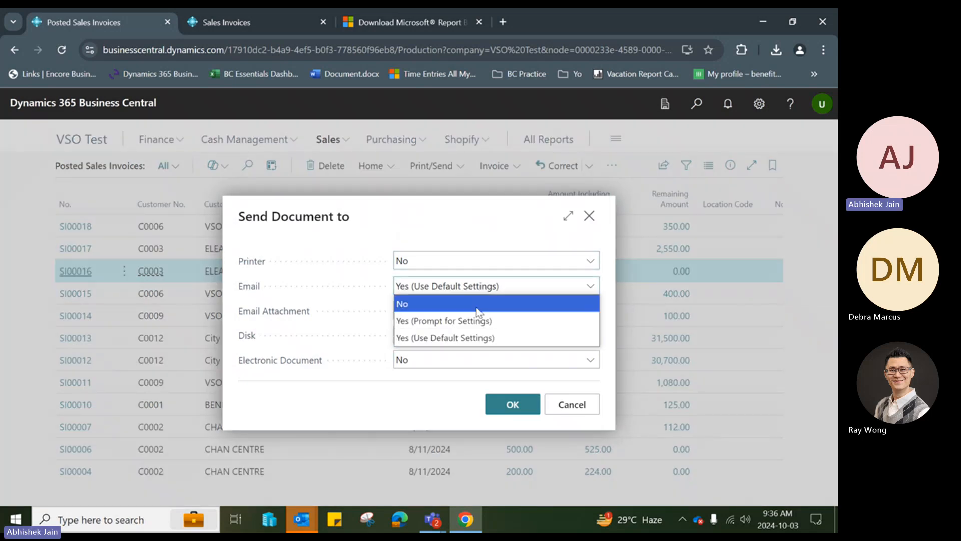
click(454, 319)
click(506, 421)
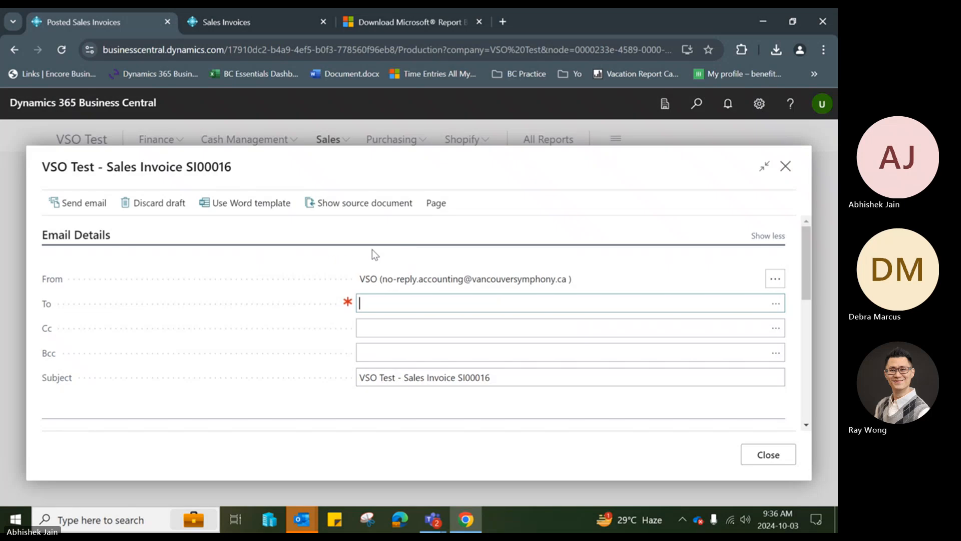
Check the invoice PDF attachment in the email draft and discard the email without sending it.
scroll(316, 275, down, 6)
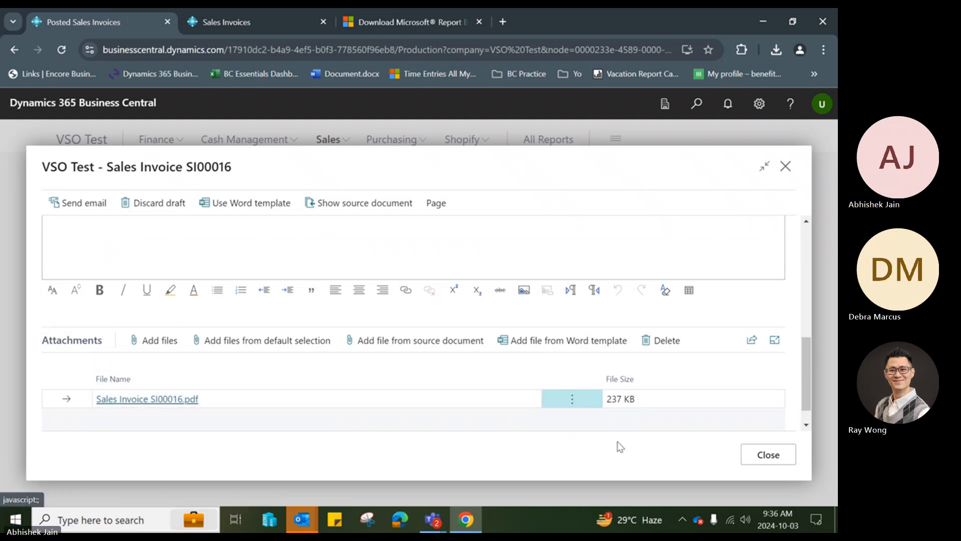
click(750, 454)
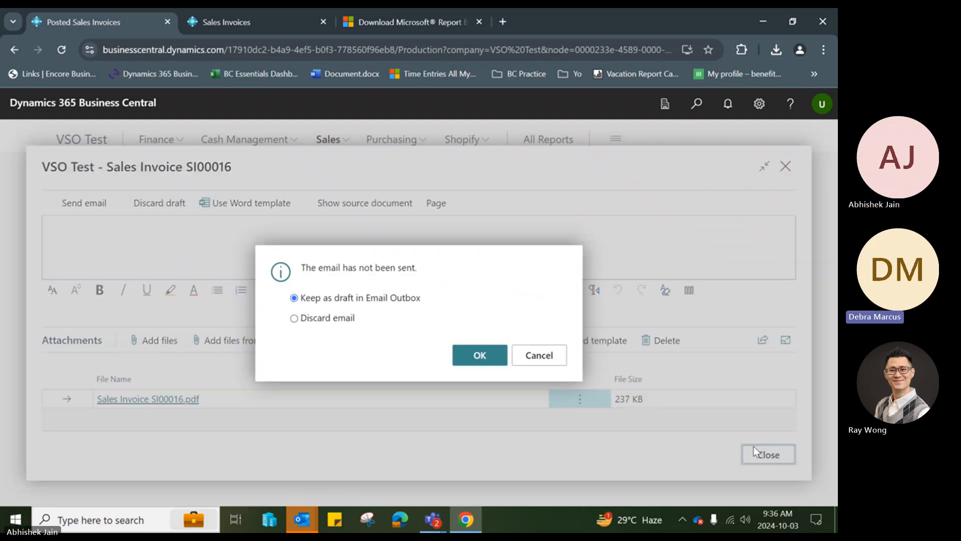
click(349, 318)
click(497, 355)
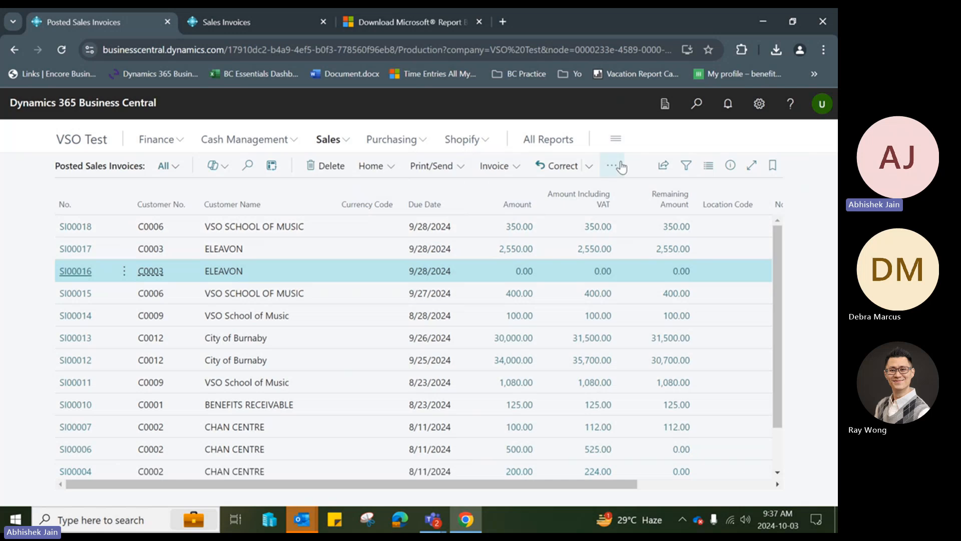
Search the application's pages for "cus".
click(697, 104)
text(cus )
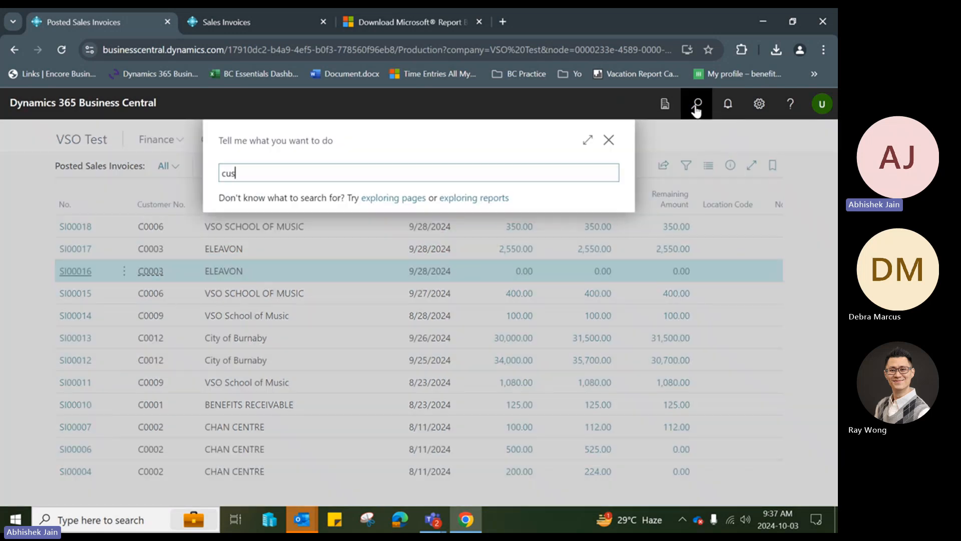
Find and open the Custom Report Layouts list, and select the 1306 Sales - Invoice layout of type Word.
text(rep lay)
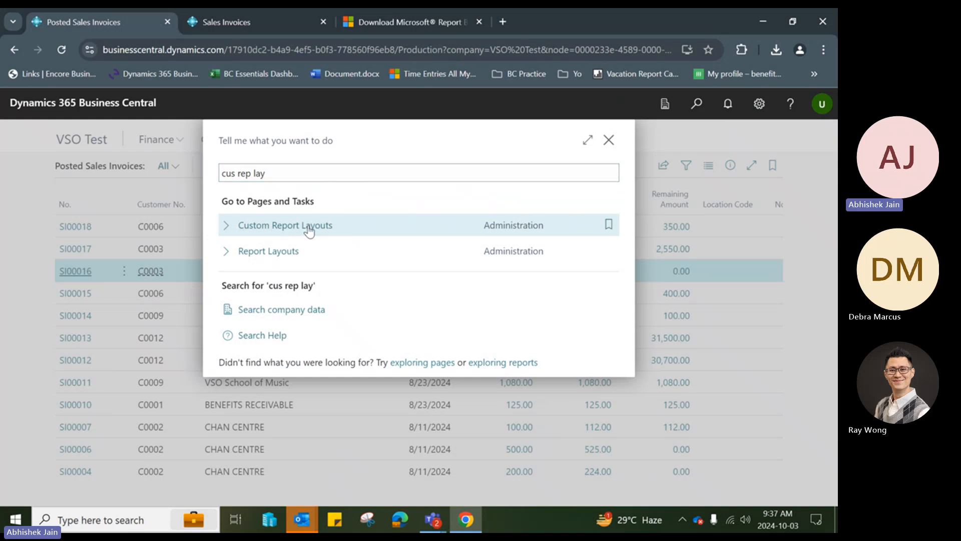
click(309, 229)
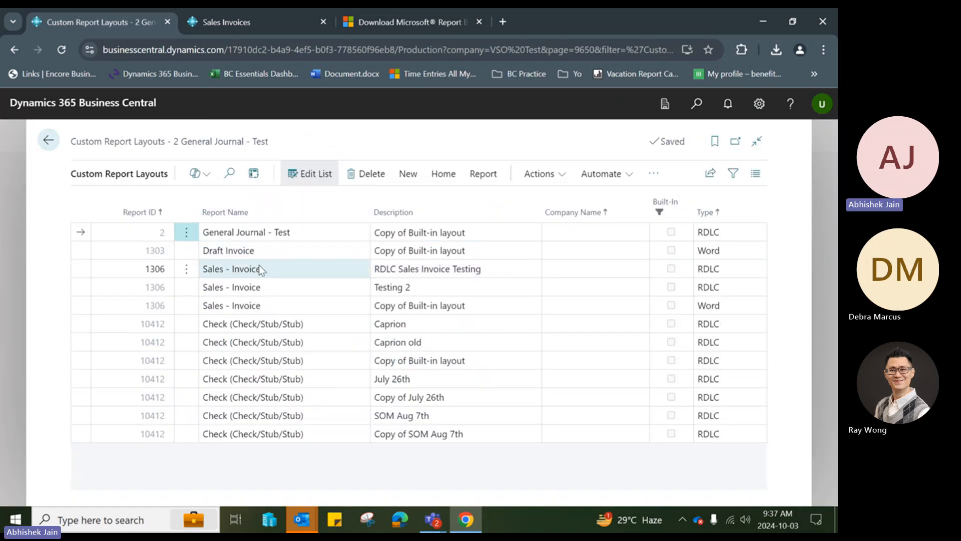
click(263, 306)
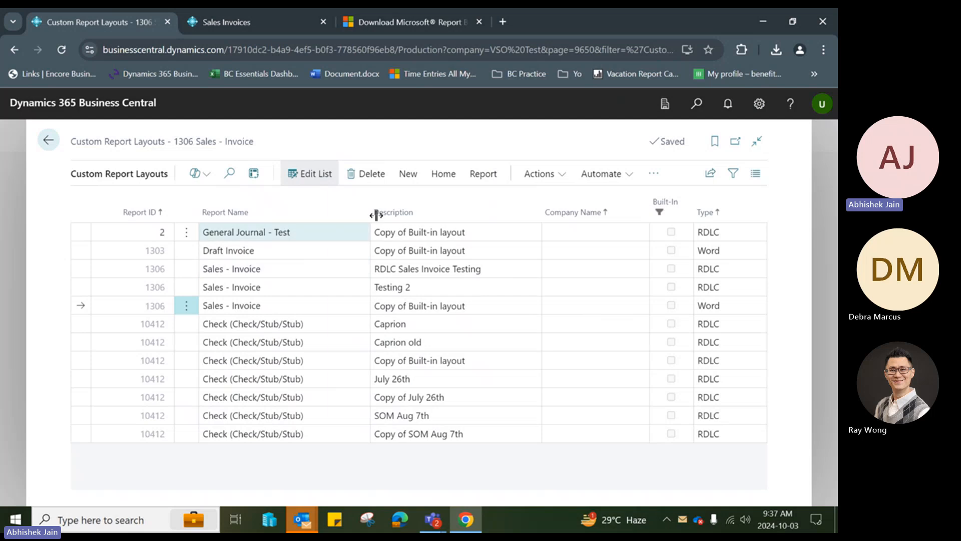
Create a new custom layout for report ID 1306 by inserting its built-in Word layout.
click(407, 174)
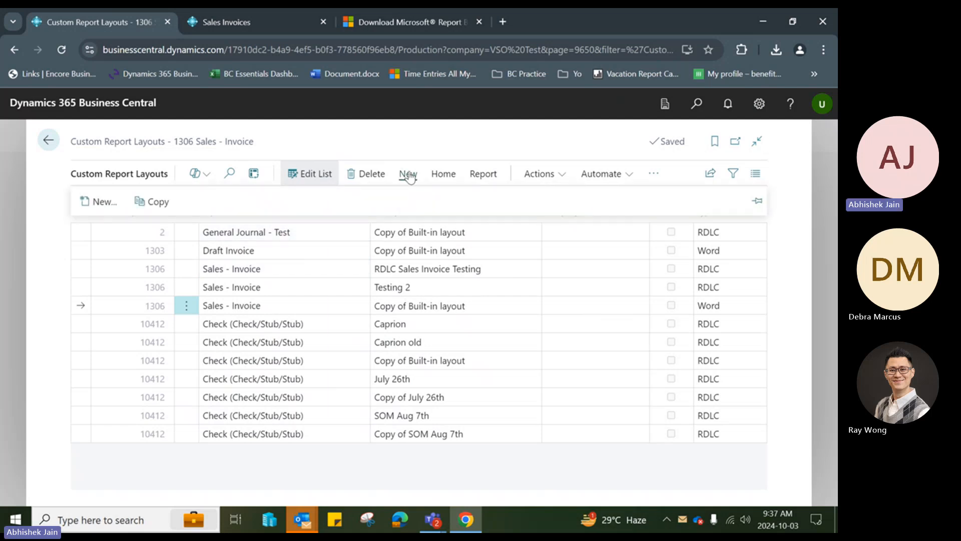
click(113, 205)
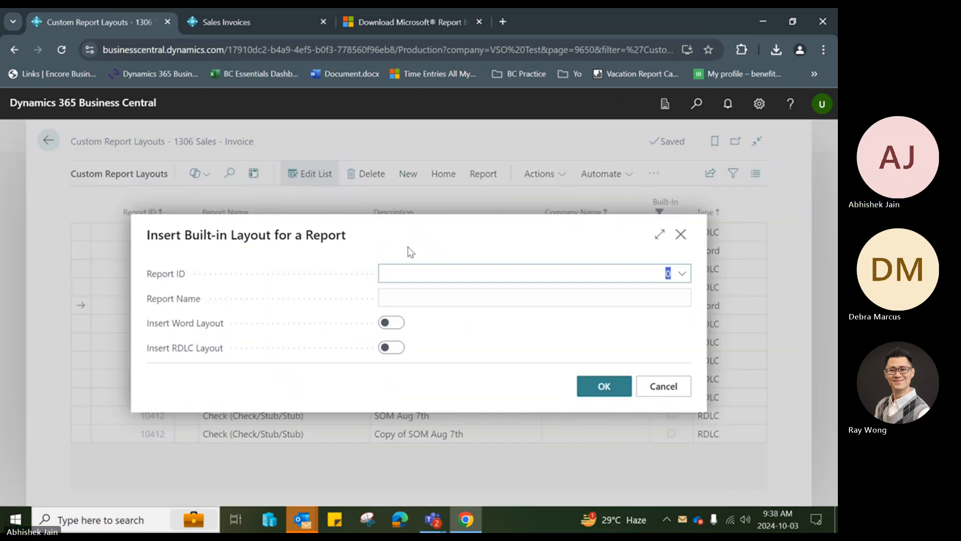
text(1306)
click(408, 247)
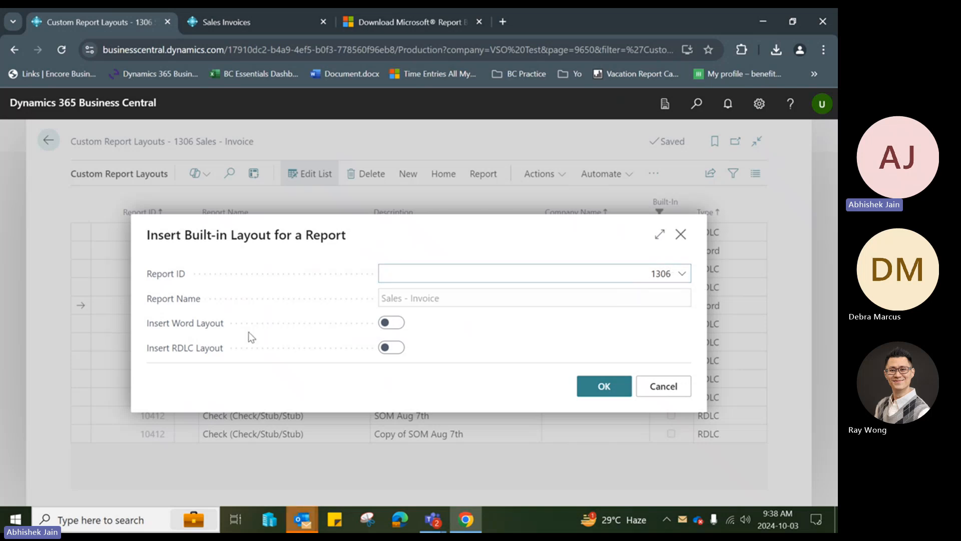
click(396, 323)
click(591, 385)
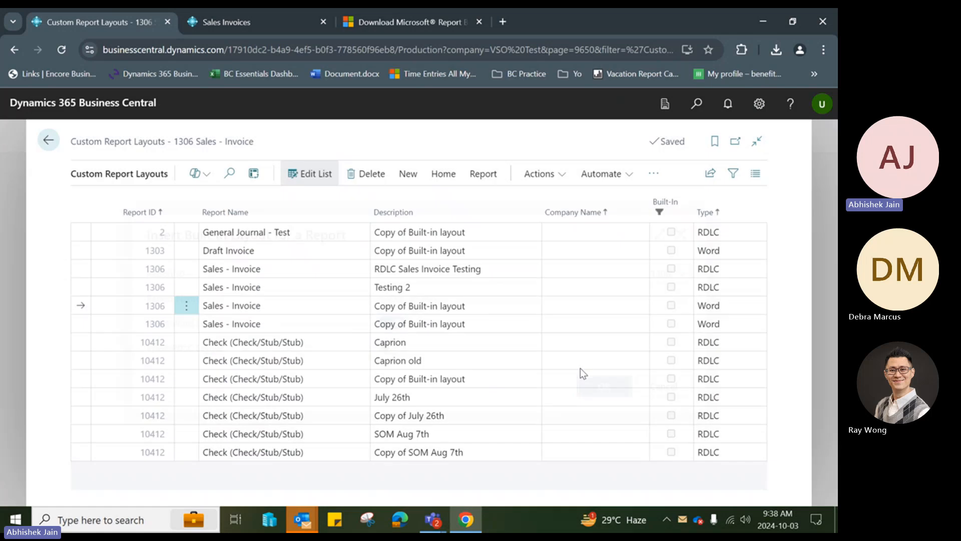
Run the newly added 1306 Sales - Invoice Word layout and preview it with the last used options and filters.
click(438, 324)
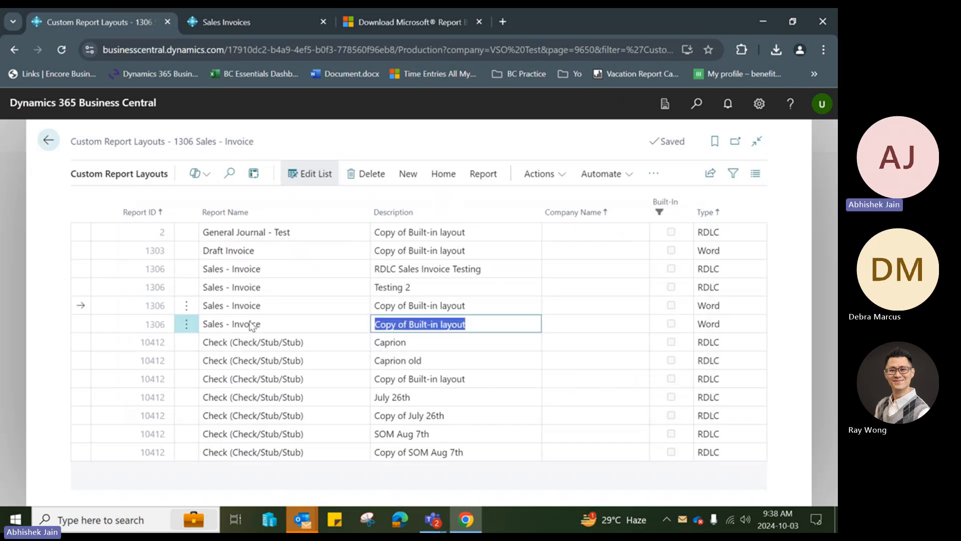
click(448, 177)
click(116, 202)
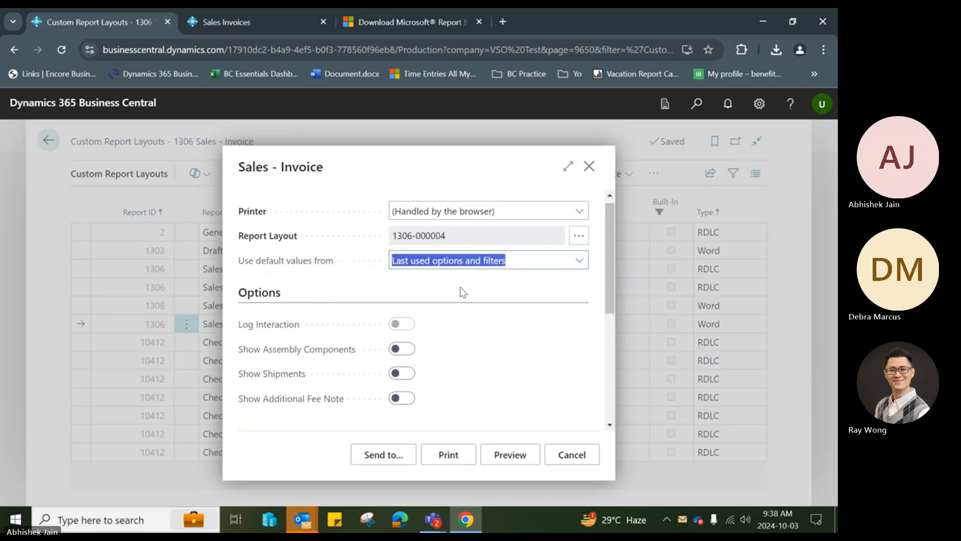
scroll(438, 294, down, 4)
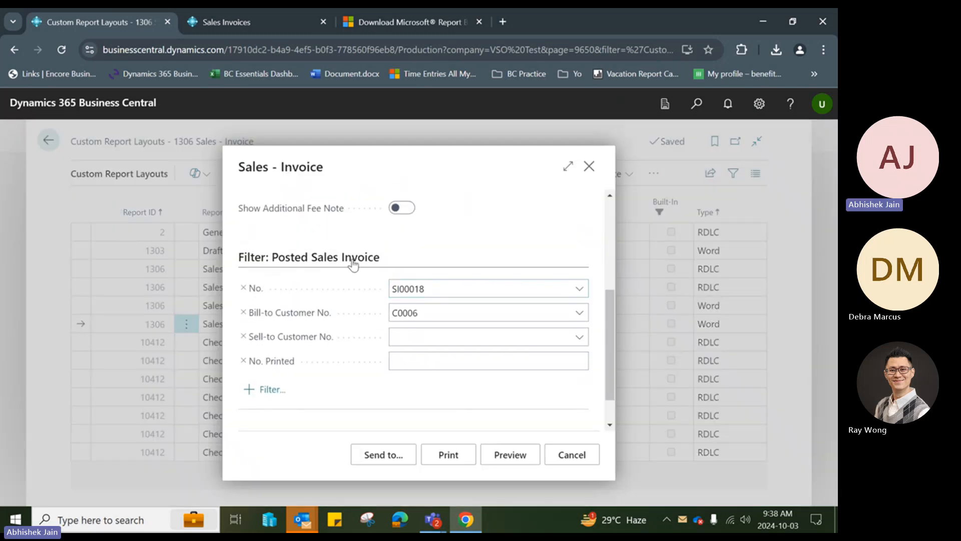
click(499, 454)
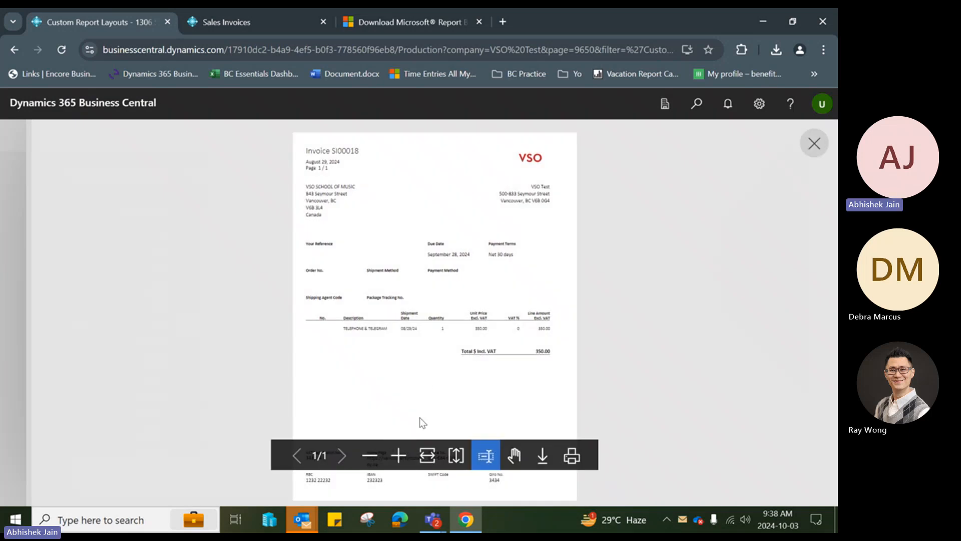
Examine the previewed invoice from its header down to the line and total, and close the preview and its request page.
click(406, 456)
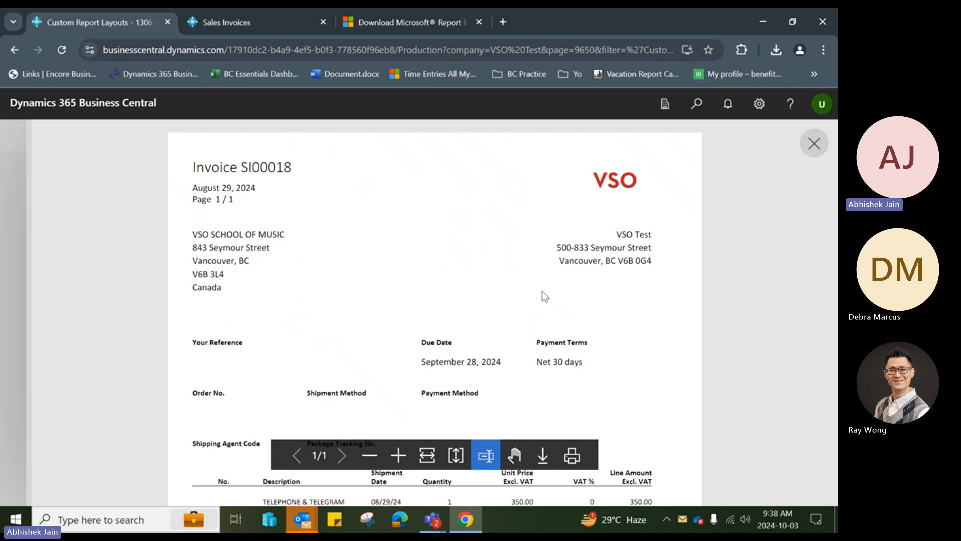
click(514, 455)
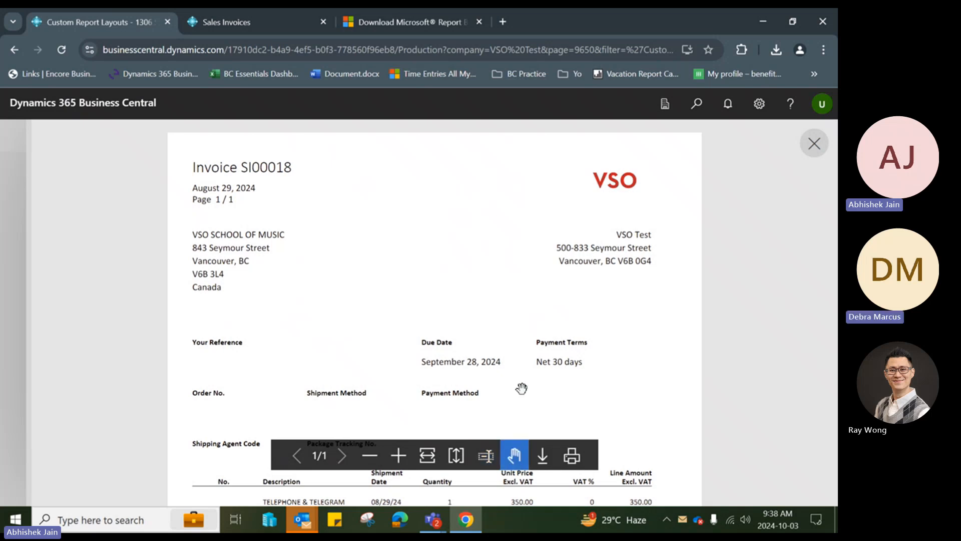
scroll(521, 388, down, 6)
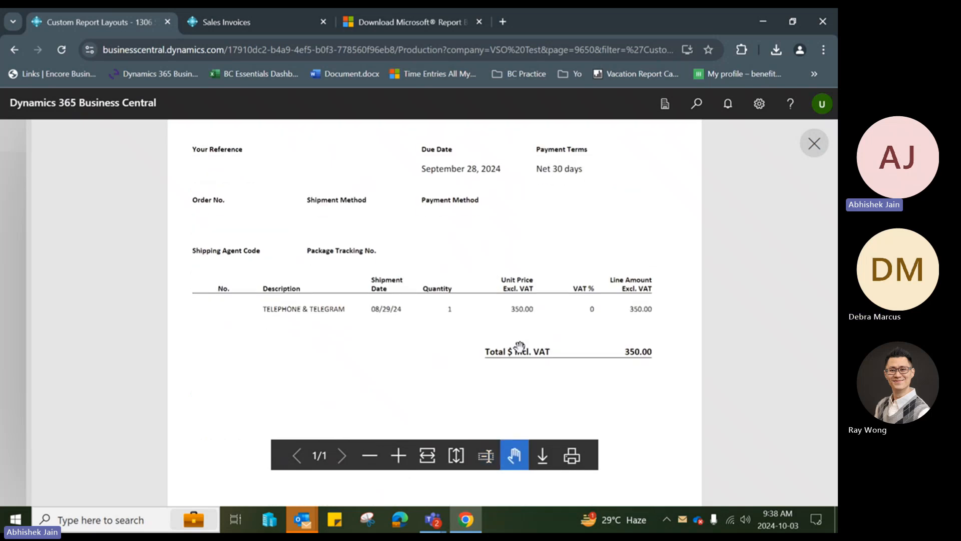
click(825, 130)
click(589, 166)
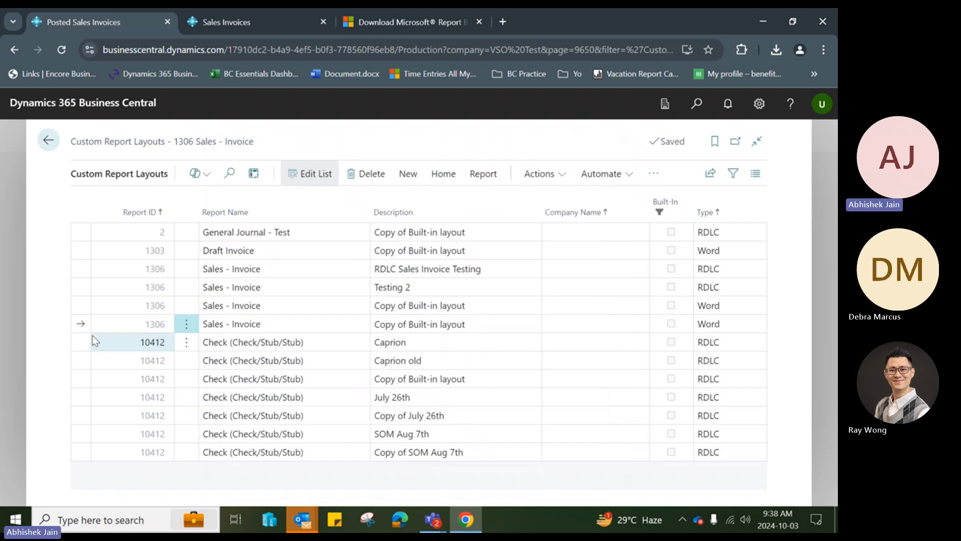
Export the new Sales - Invoice layout as a Word file, open the downloaded document and enable editing.
click(442, 174)
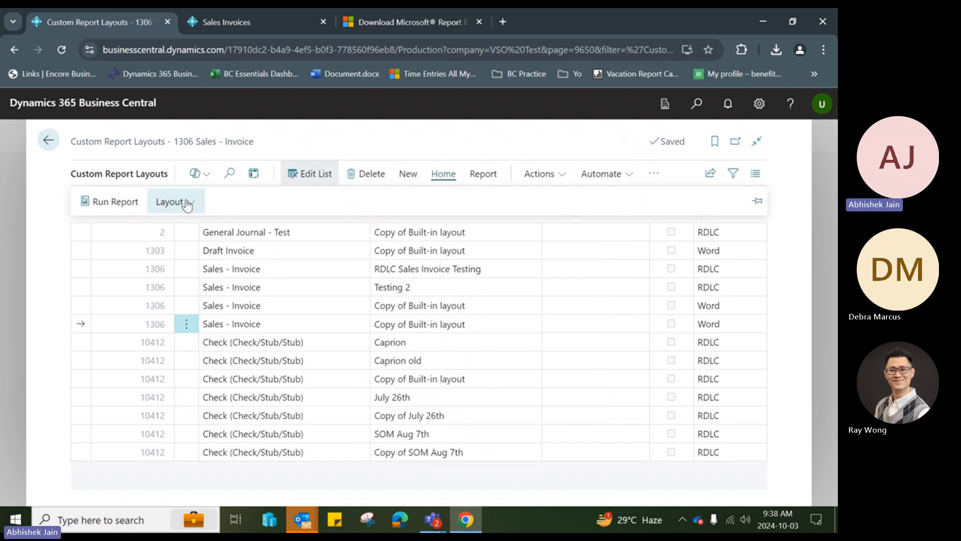
click(187, 202)
click(205, 276)
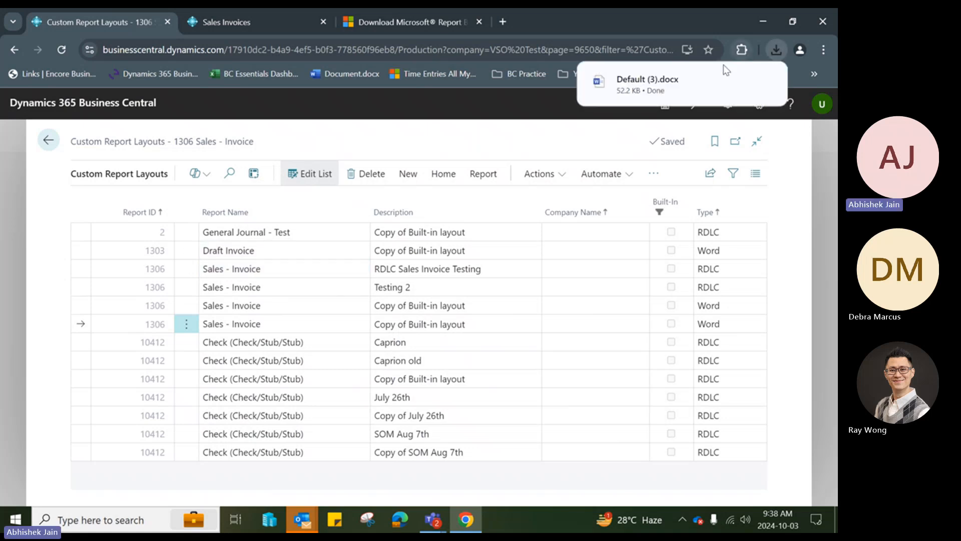
click(625, 84)
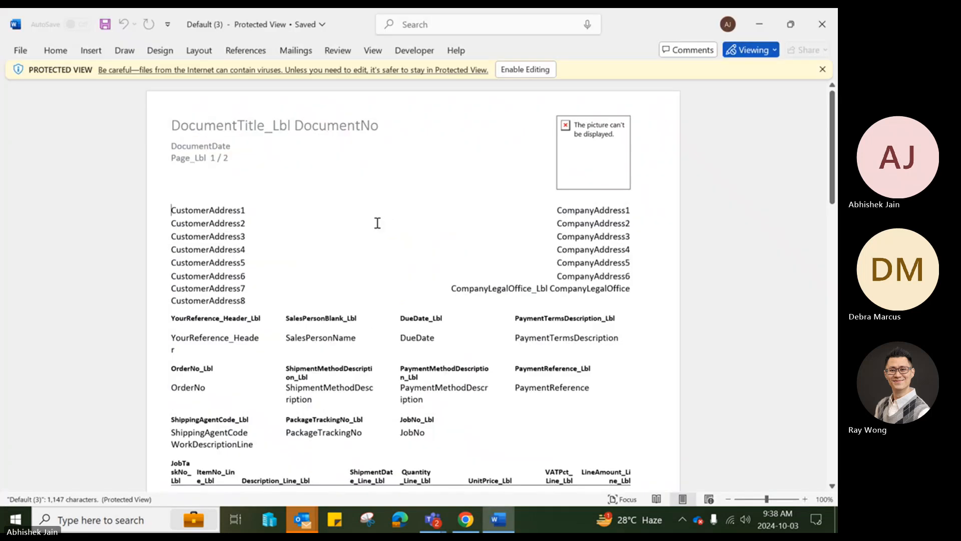
click(524, 71)
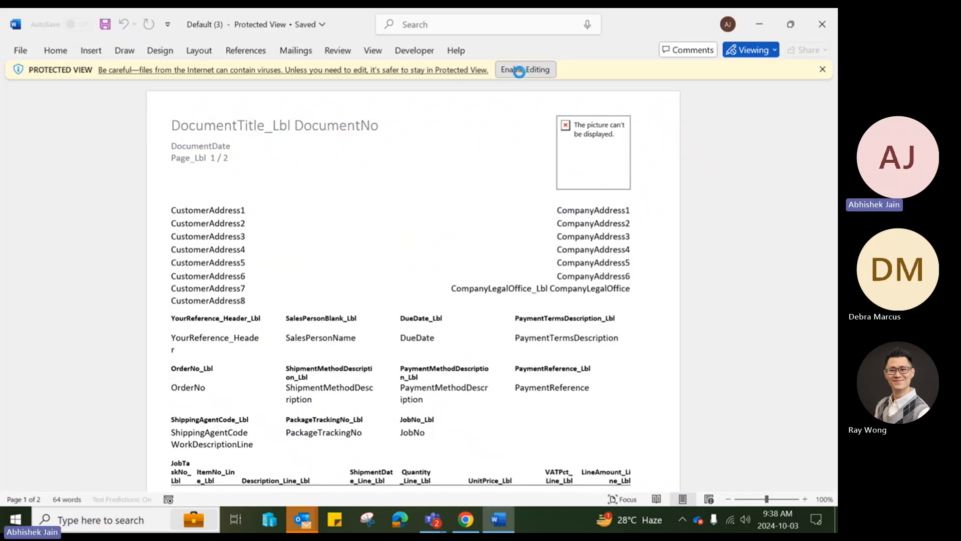
Examine the company picture placeholder and the DocumentTitle_Lbl field in the first-page header.
click(569, 229)
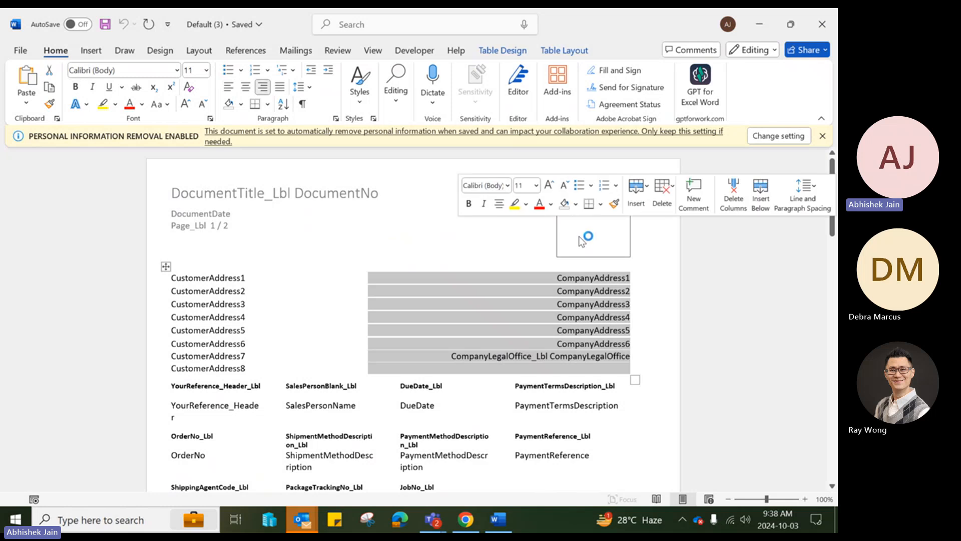
double_click(582, 246)
click(561, 240)
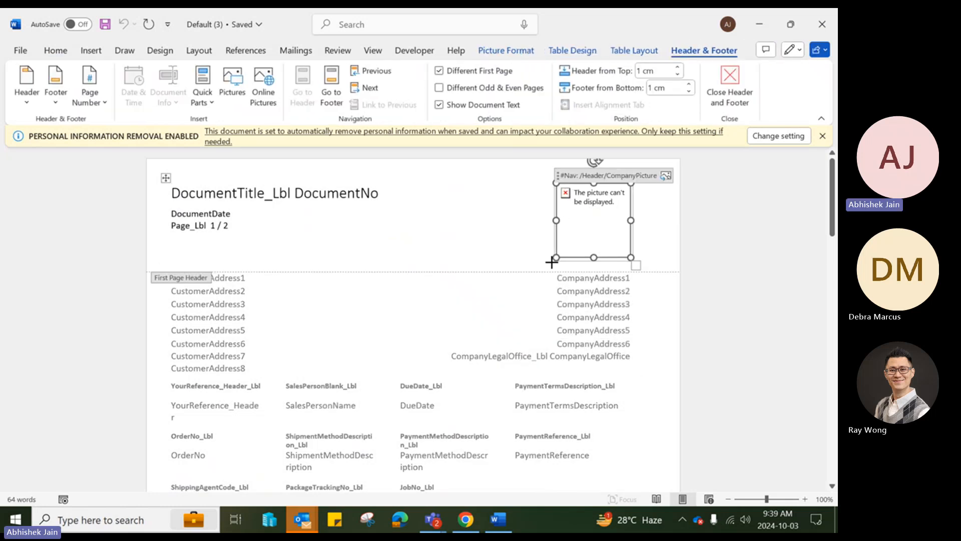
drag(552, 262, 555, 259)
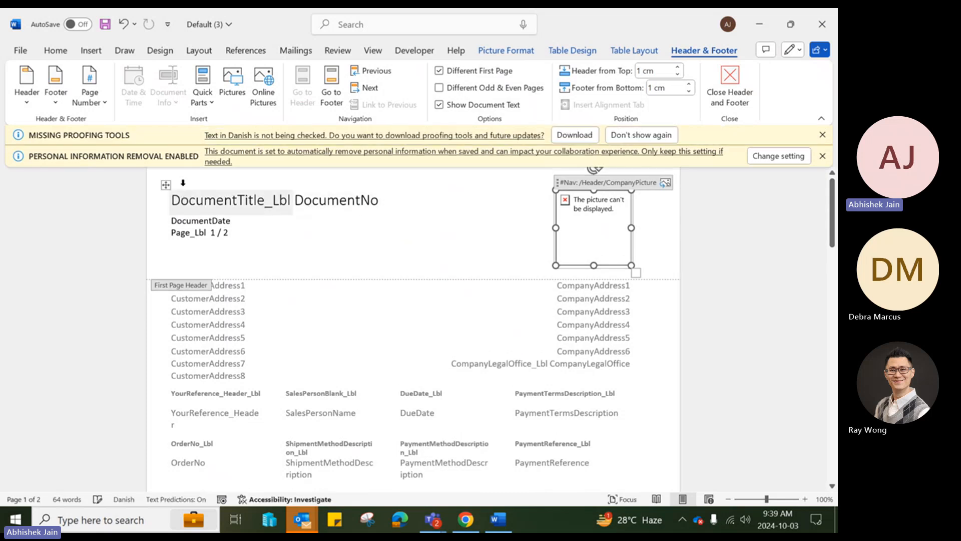
click(216, 194)
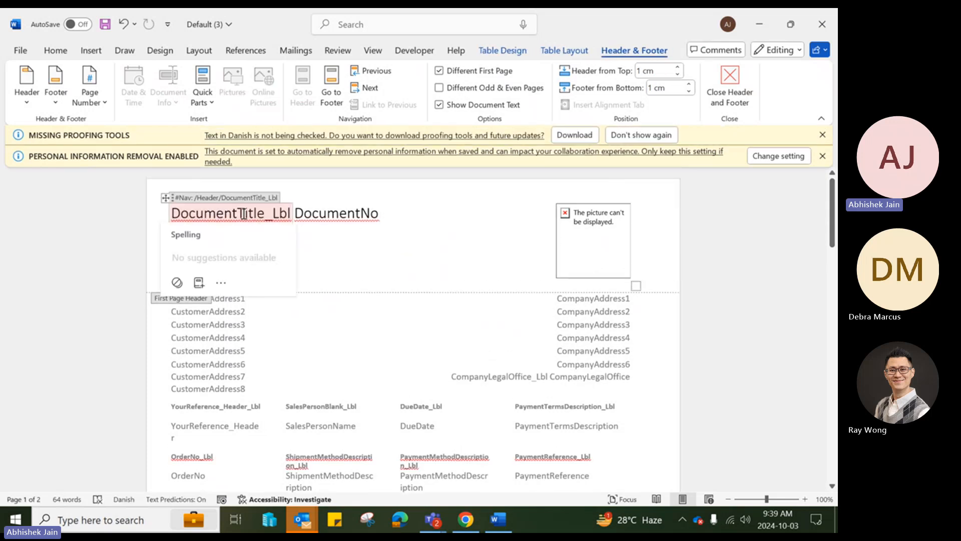
click(359, 241)
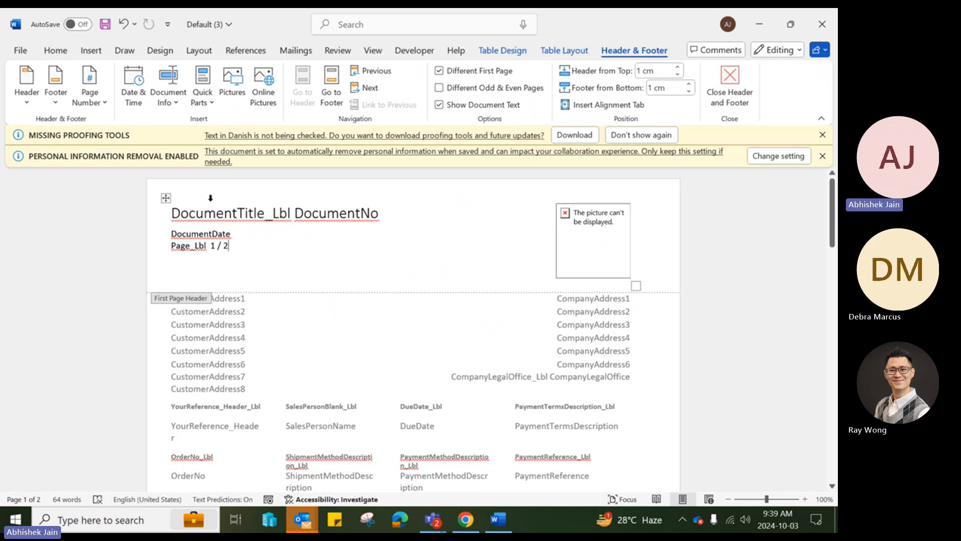
click(224, 213)
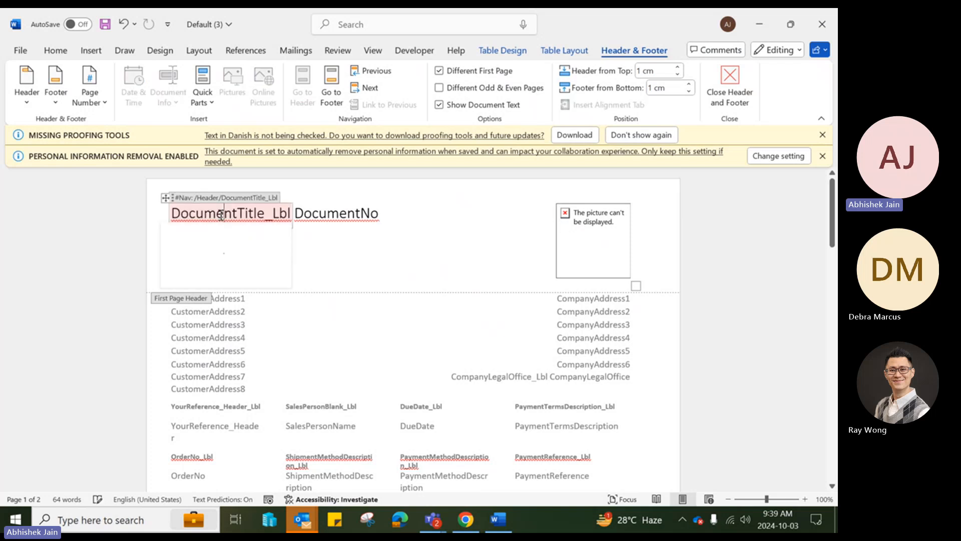
Switch to Business Central, preview the Sales - Invoice report again and check the document title text in its heading.
click(465, 519)
click(460, 175)
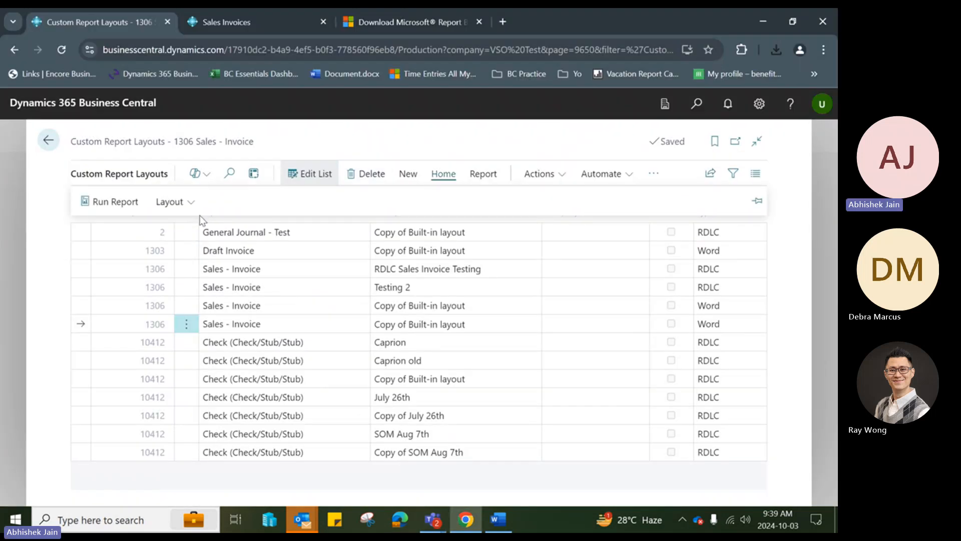
click(97, 200)
click(516, 453)
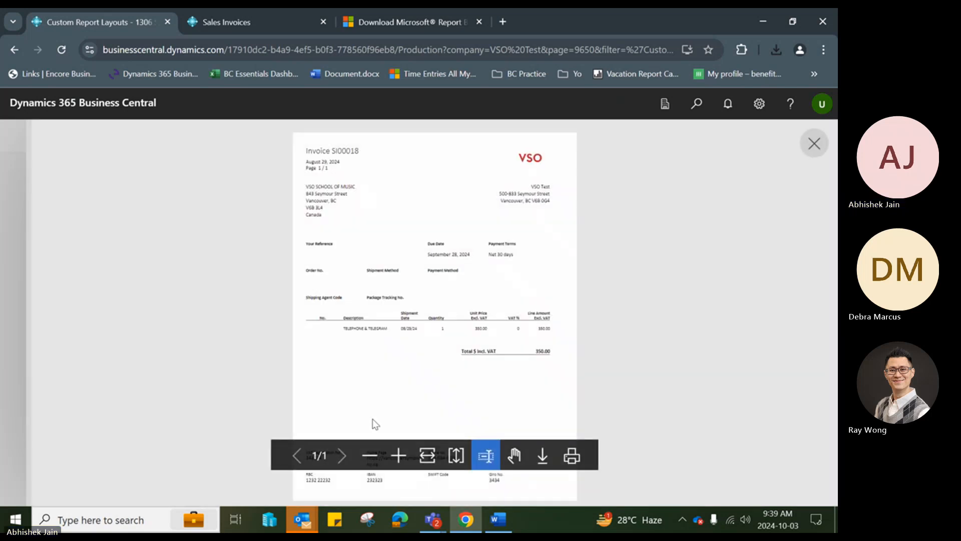
click(398, 455)
drag(195, 170, 292, 168)
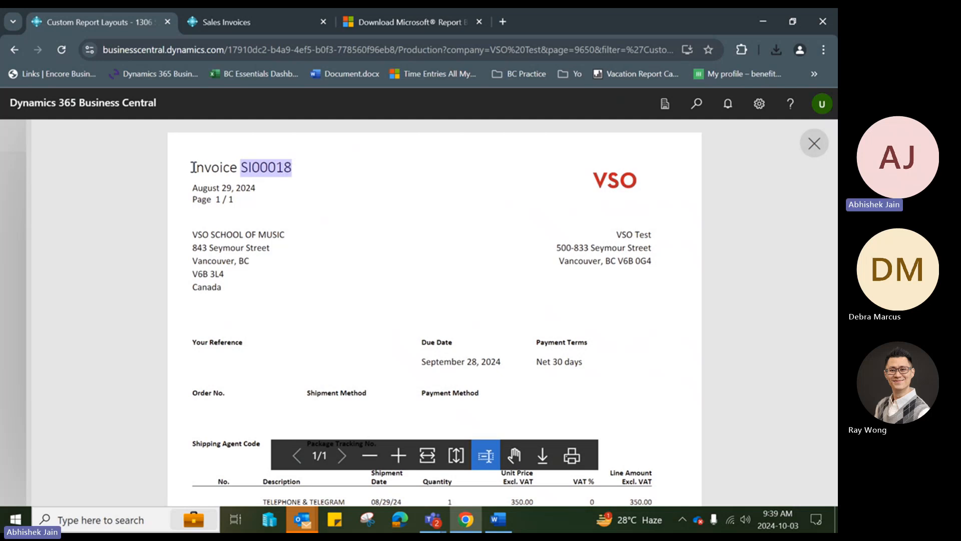
drag(193, 167, 239, 168)
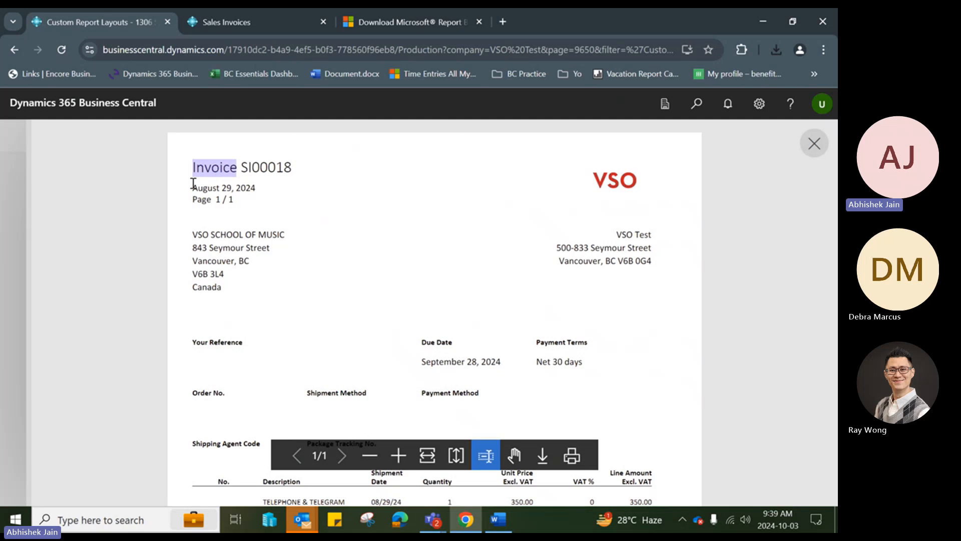
Back in Word, dismiss the notification bars and replace the DocumentTitle_Lbl field in the header with the text "Sales Invoice".
click(495, 528)
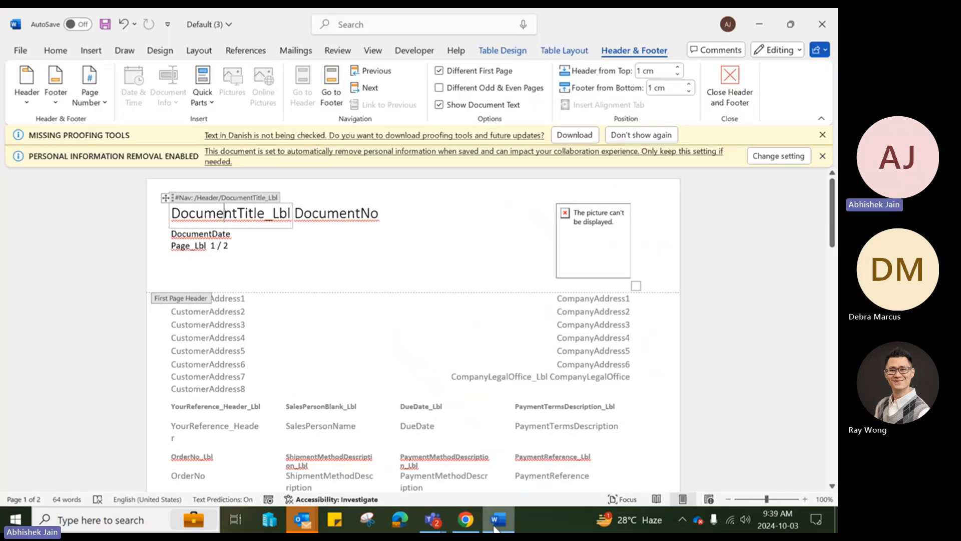
click(821, 156)
click(822, 134)
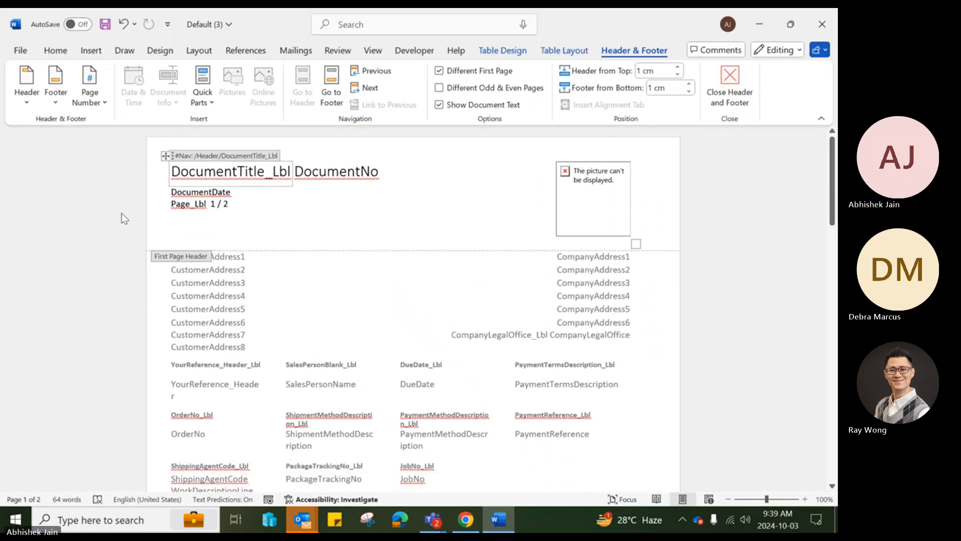
click(258, 171)
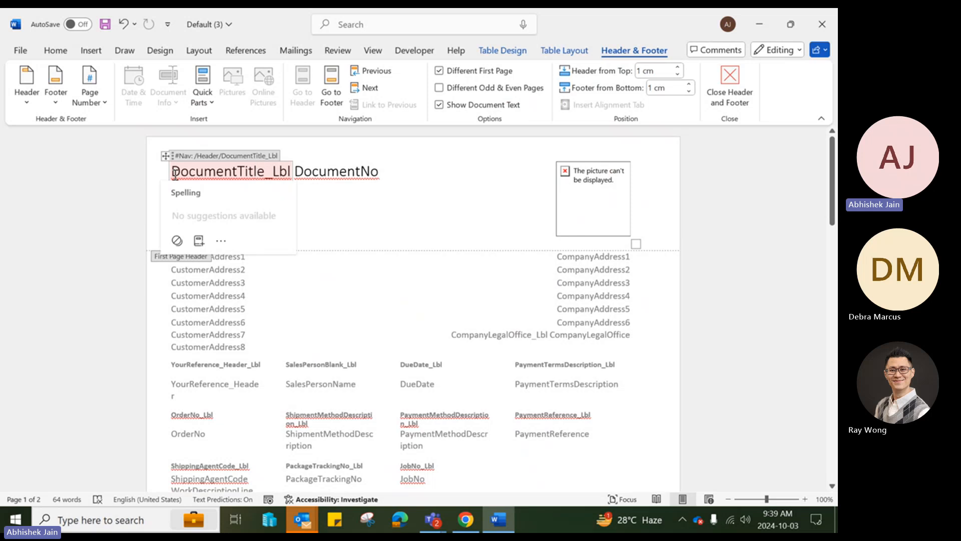
drag(175, 174, 286, 178)
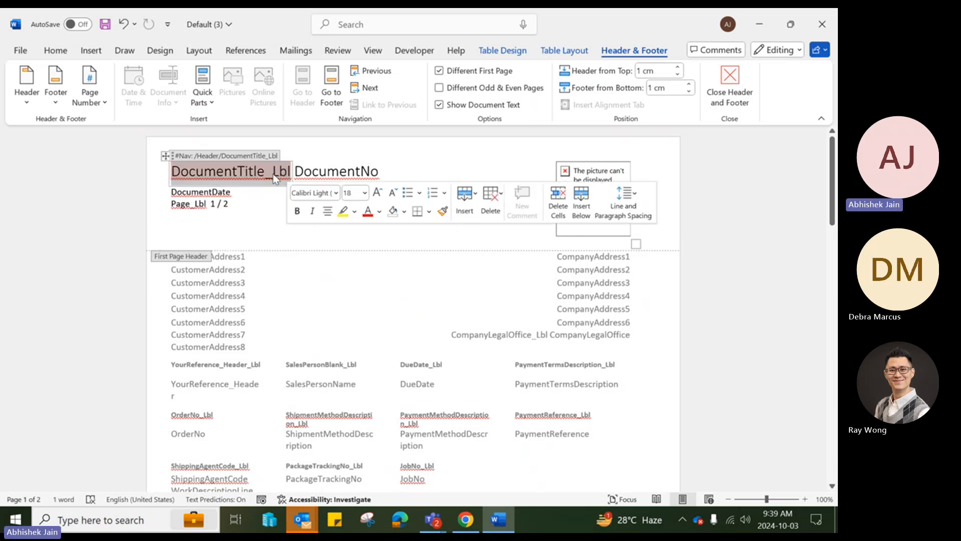
key(Delete)
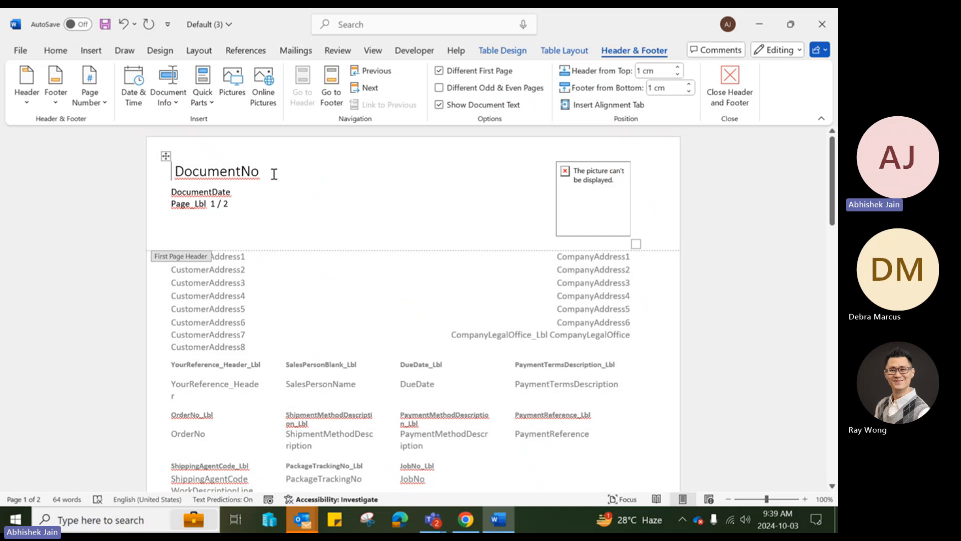
text(Sales Invoice)
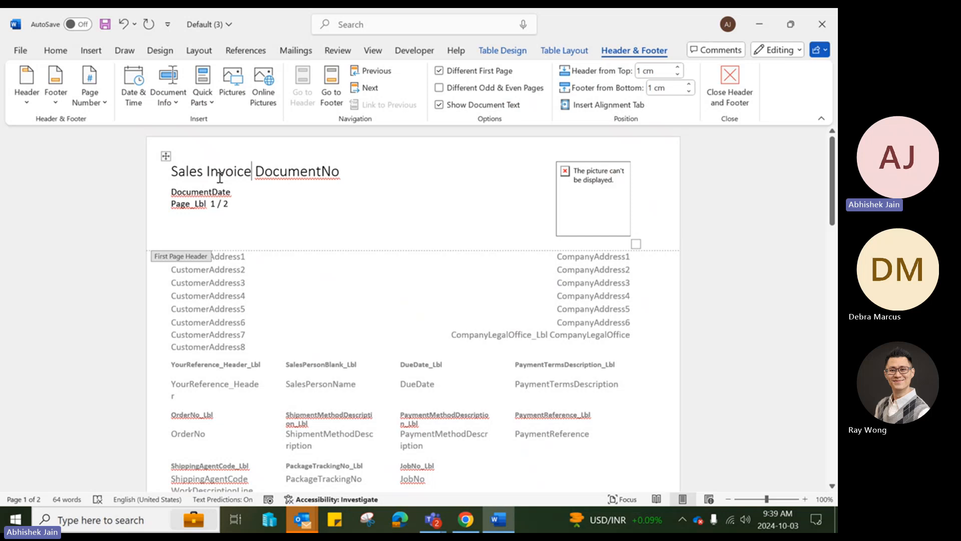
Examine the font formatting of the "Sales Invoice" title and the DocumentNo and DocumentDate fields in the first-page header.
drag(171, 171, 255, 173)
click(56, 50)
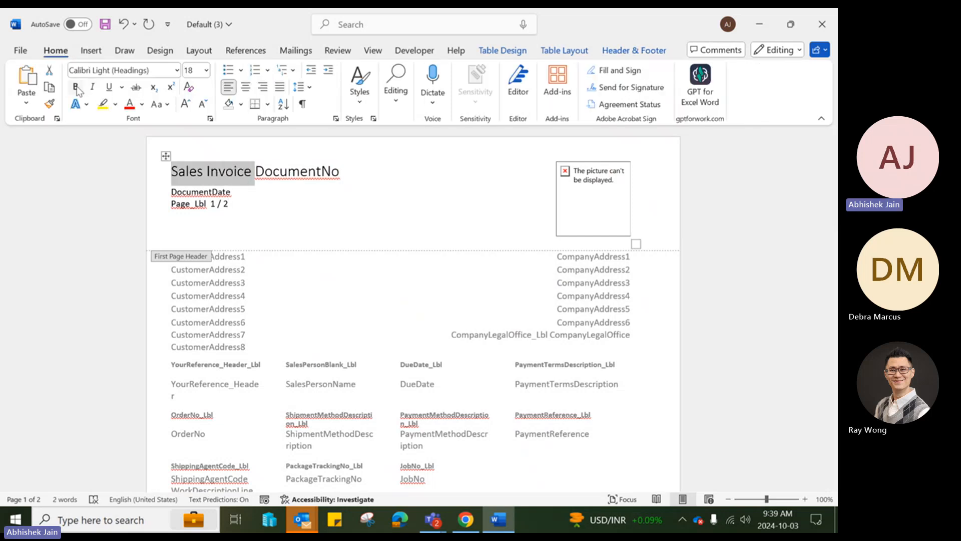
click(311, 208)
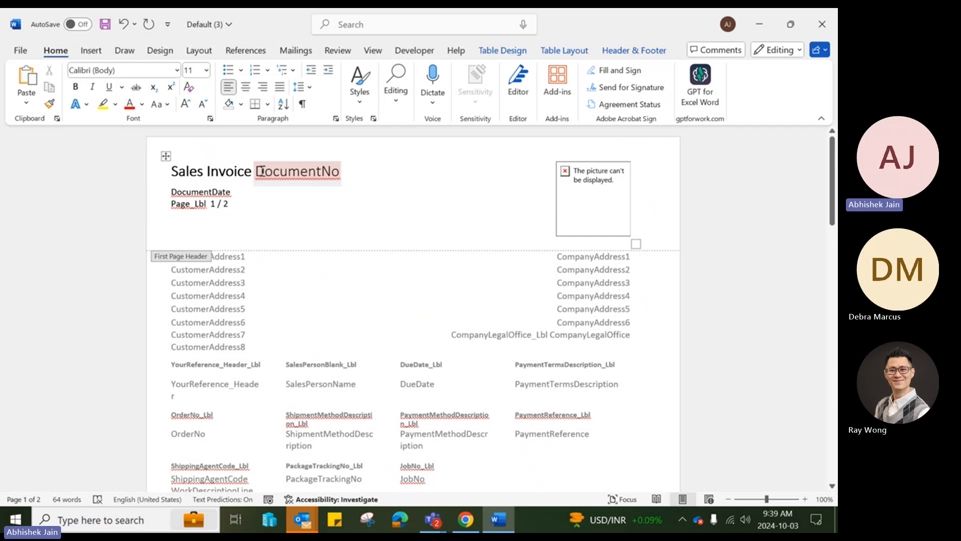
drag(261, 171, 341, 171)
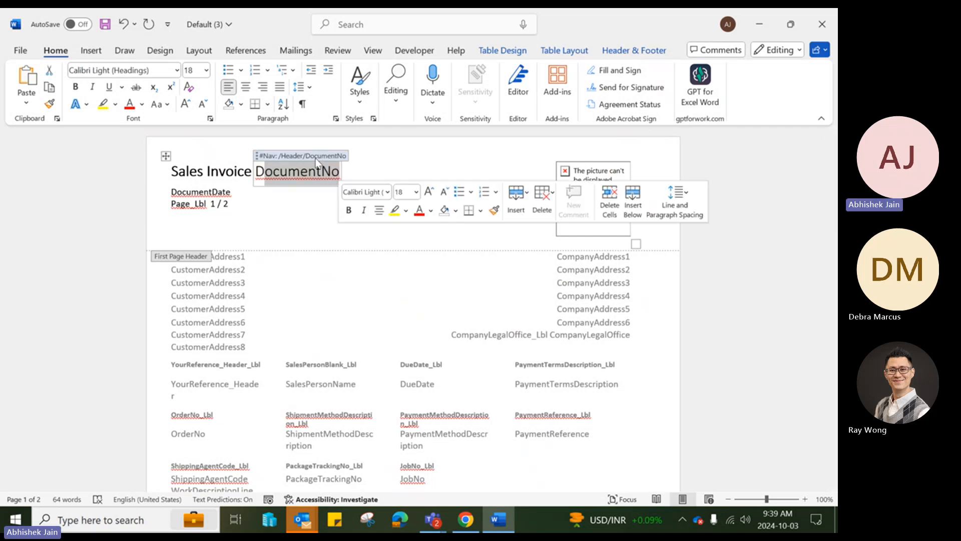
click(328, 228)
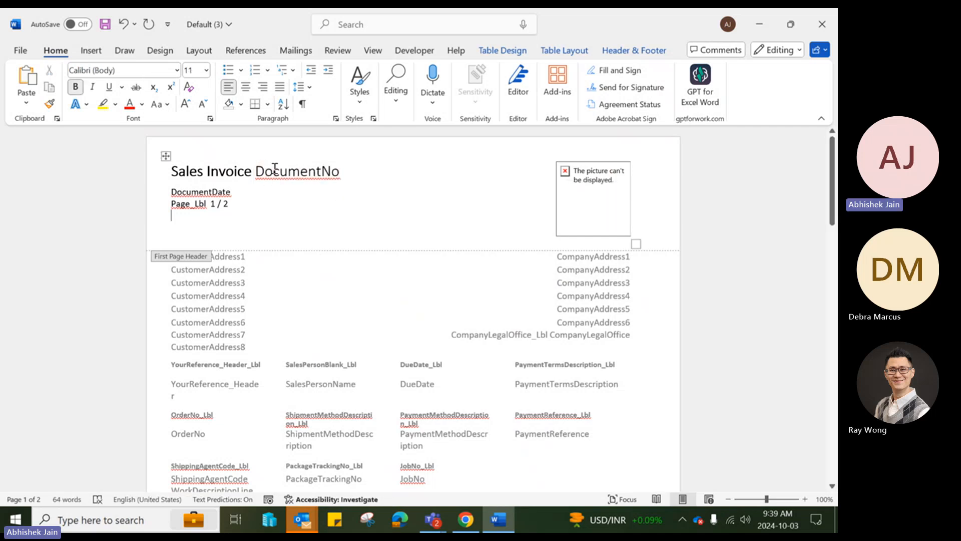
right_click(210, 189)
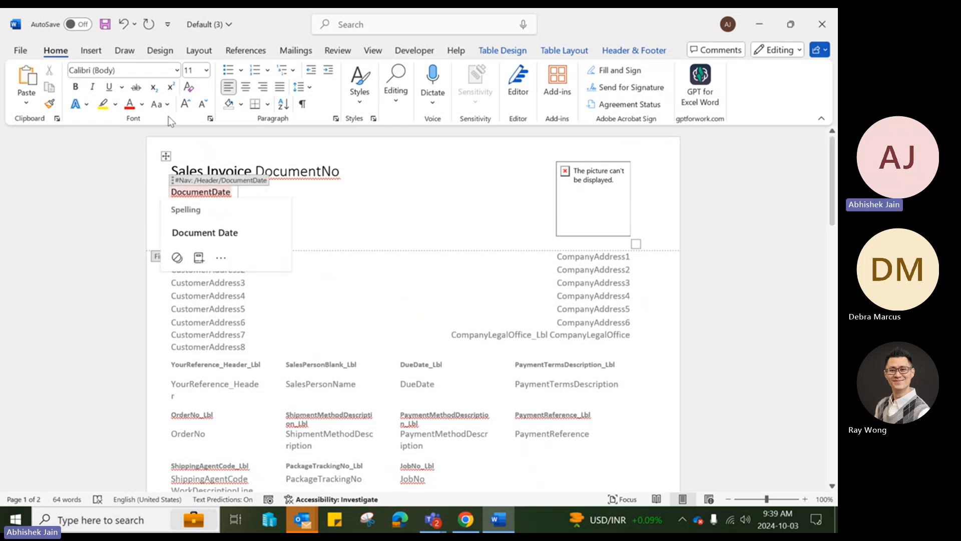
click(571, 208)
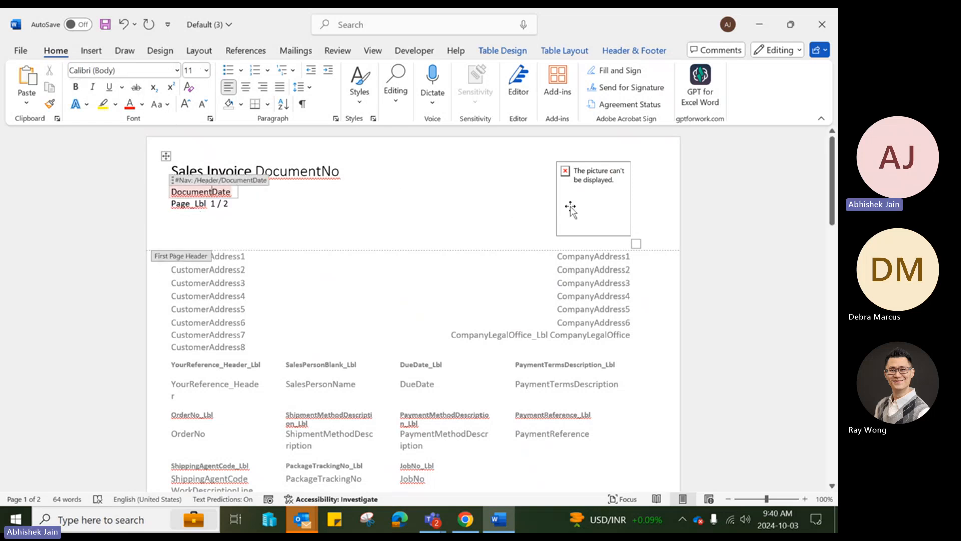
scroll(328, 293, down, 2)
scroll(340, 281, up, 1)
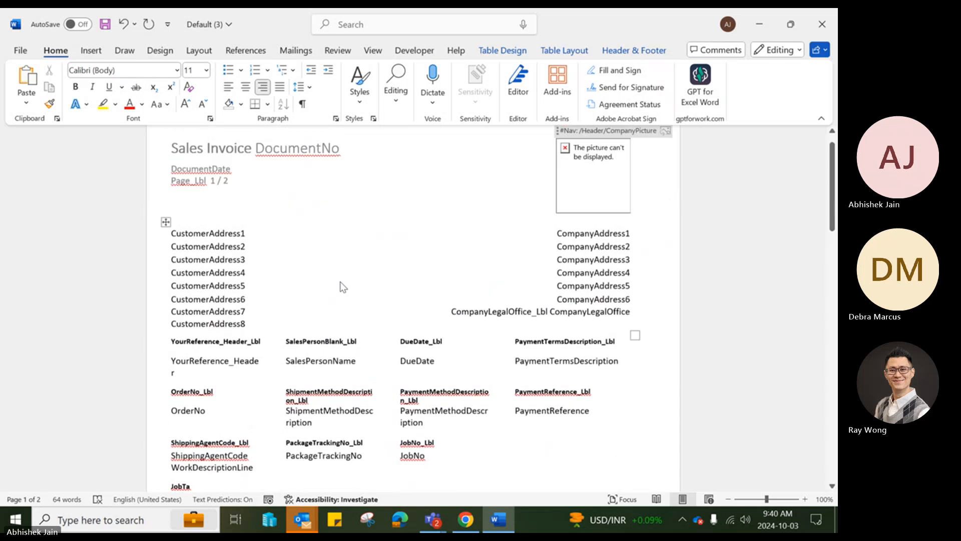
Return to the document body and enter "Your Refernce (Notes)" in the empty table cell beside JobNo_Lbl.
click(340, 283)
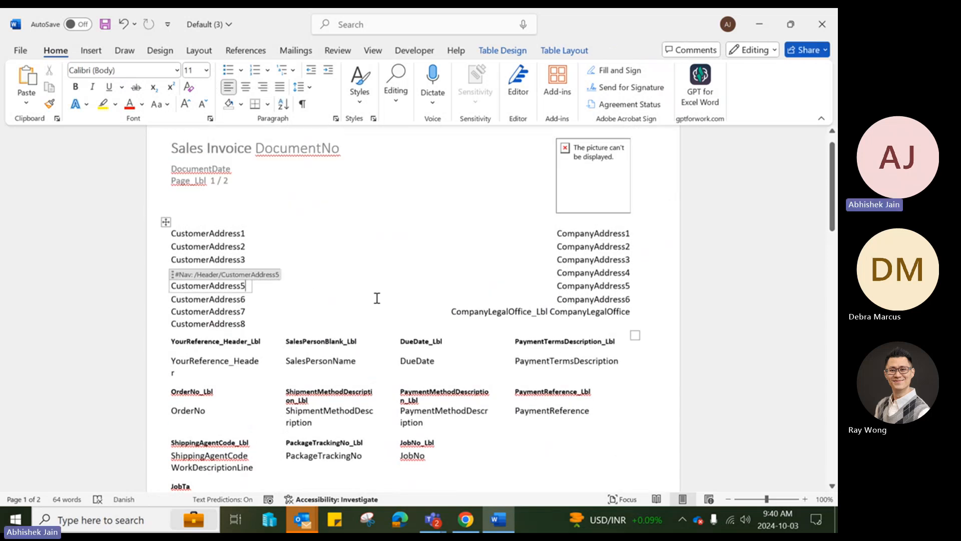
scroll(832, 186, down, 3)
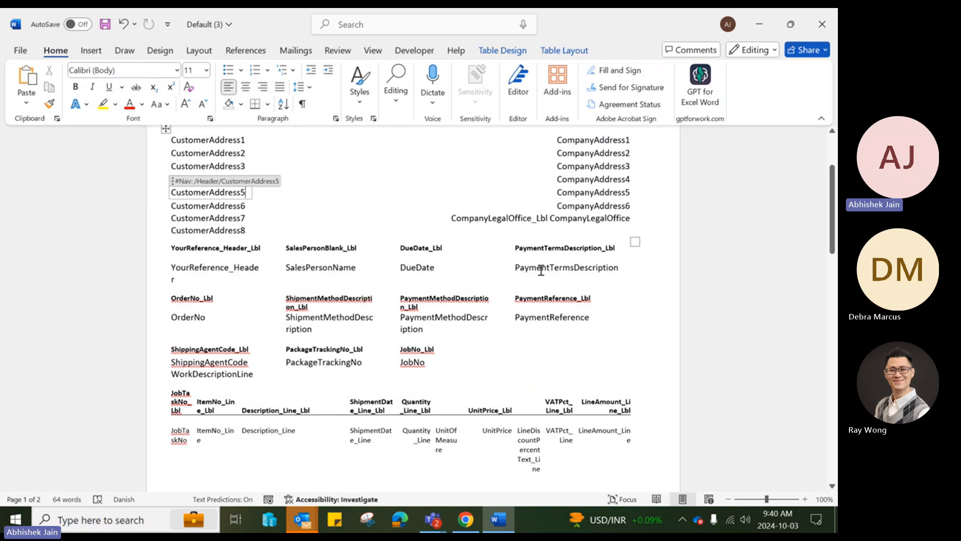
drag(833, 221, 835, 228)
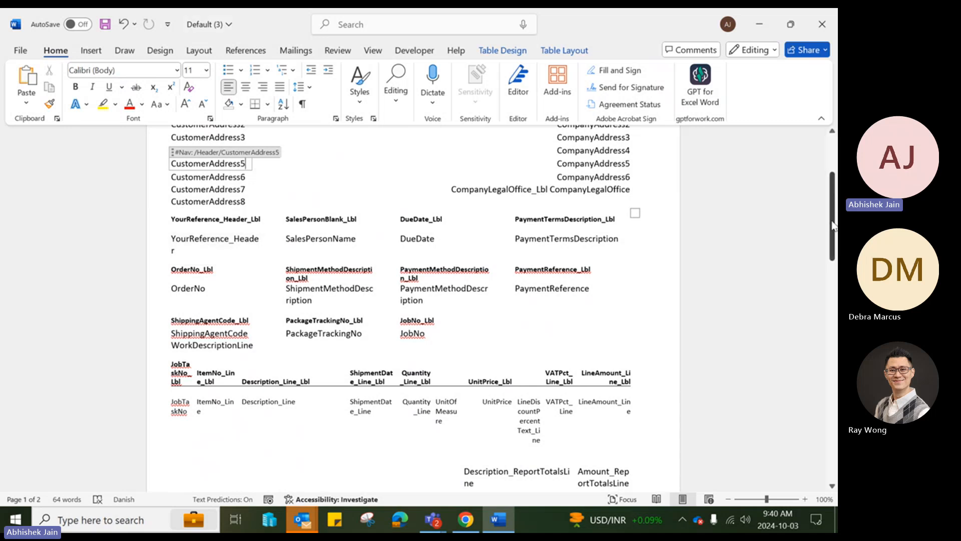
mouse_move(832, 226)
mouse_down()
mouse_move(834, 324)
mouse_move(835, 229)
mouse_up()
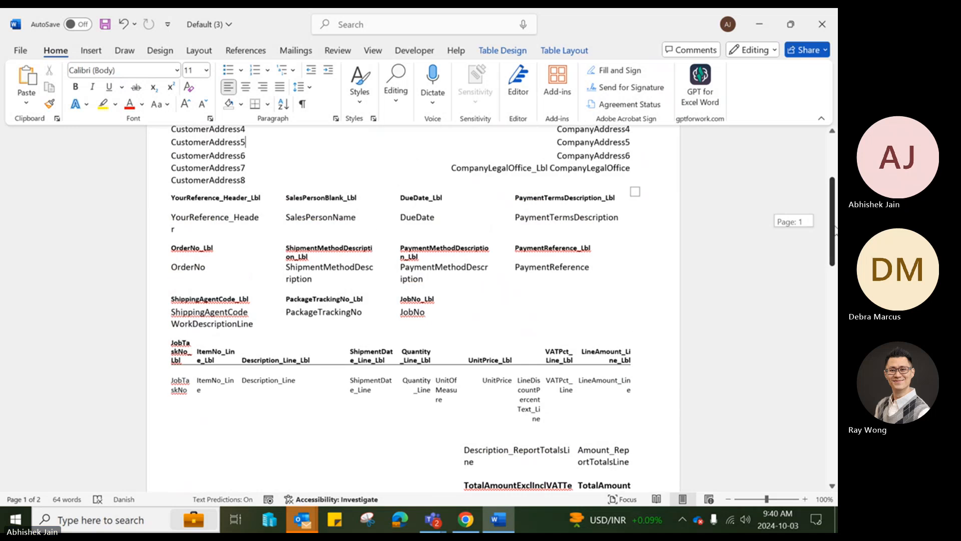
click(517, 325)
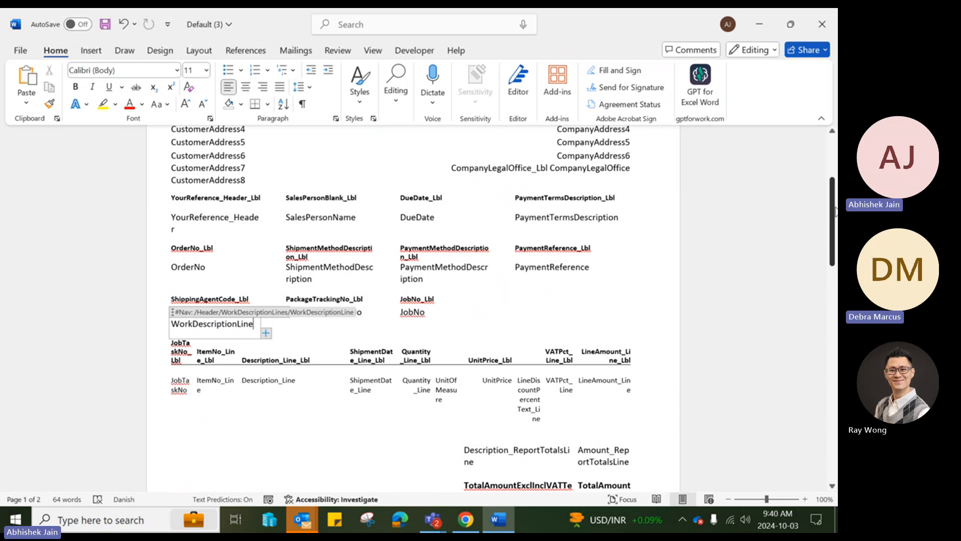
scroll(577, 328, up, 1)
click(570, 340)
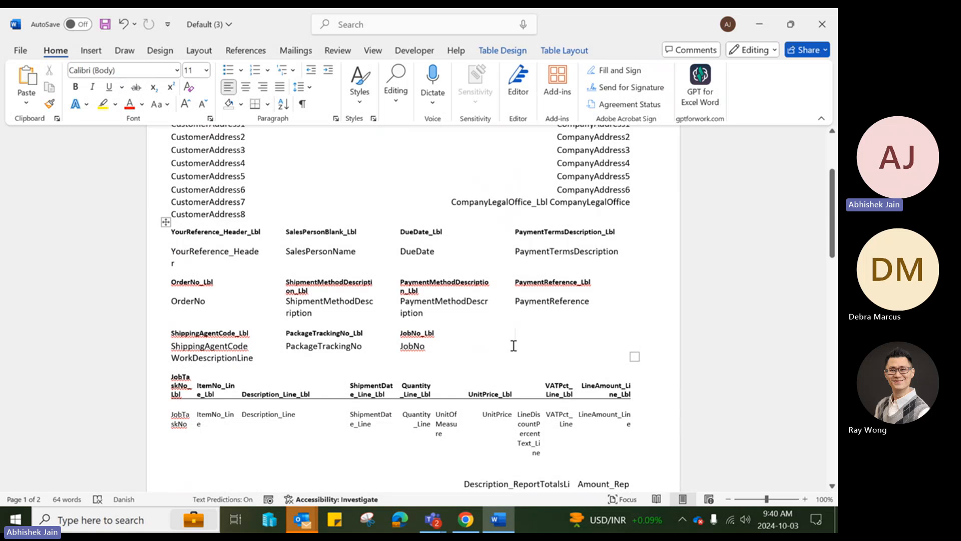
text(Your Re)
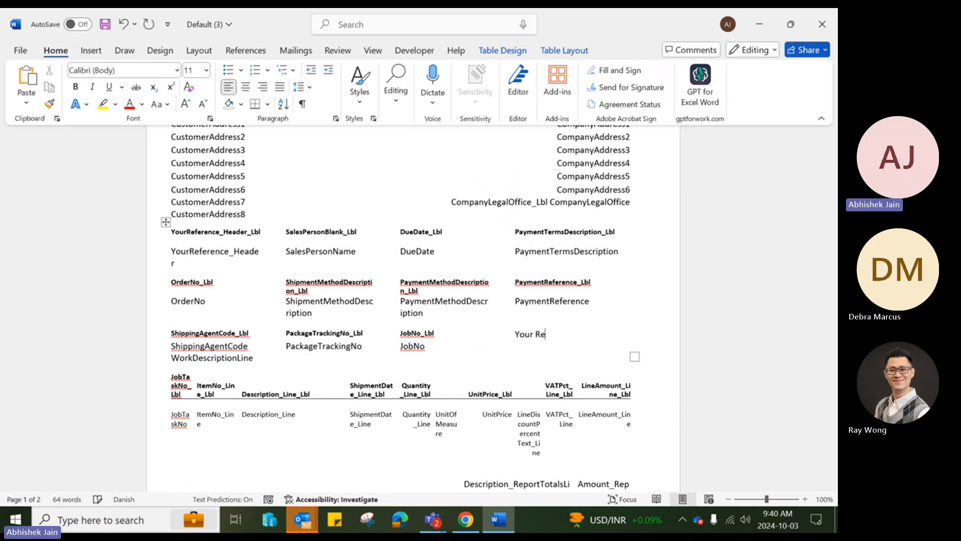
text(fernce (Notes)
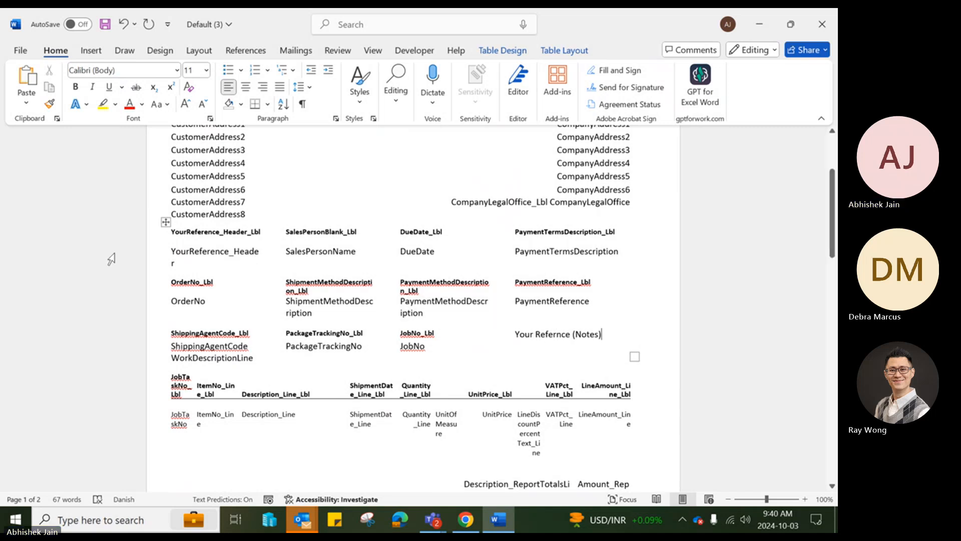
Apply all borders to the table of reference, shipment and payment fields below the addresses.
drag(291, 250, 602, 356)
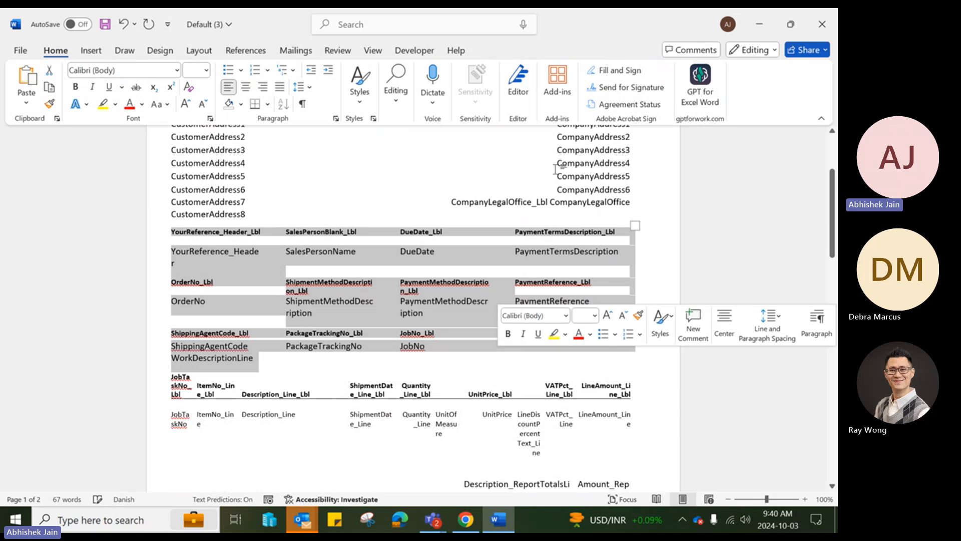
drag(205, 243, 548, 340)
click(504, 52)
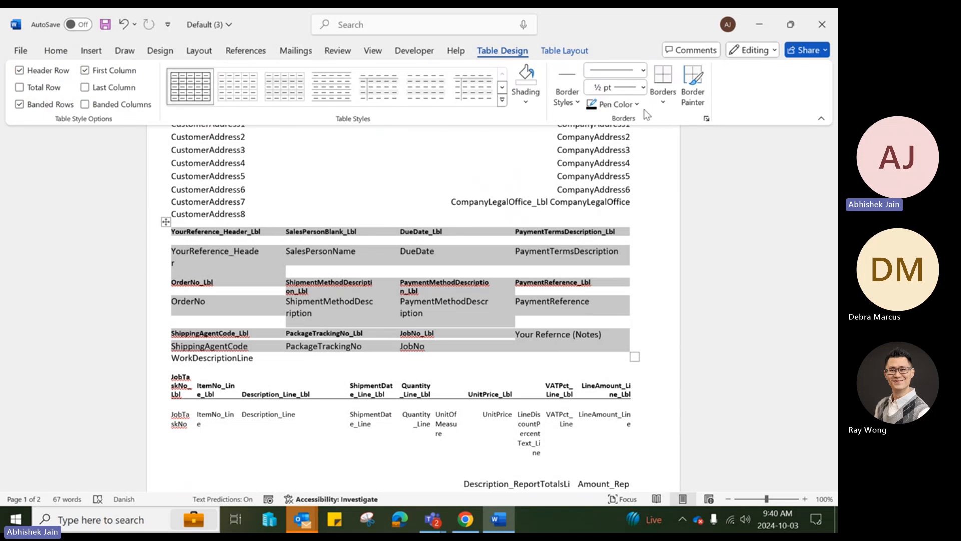
click(663, 102)
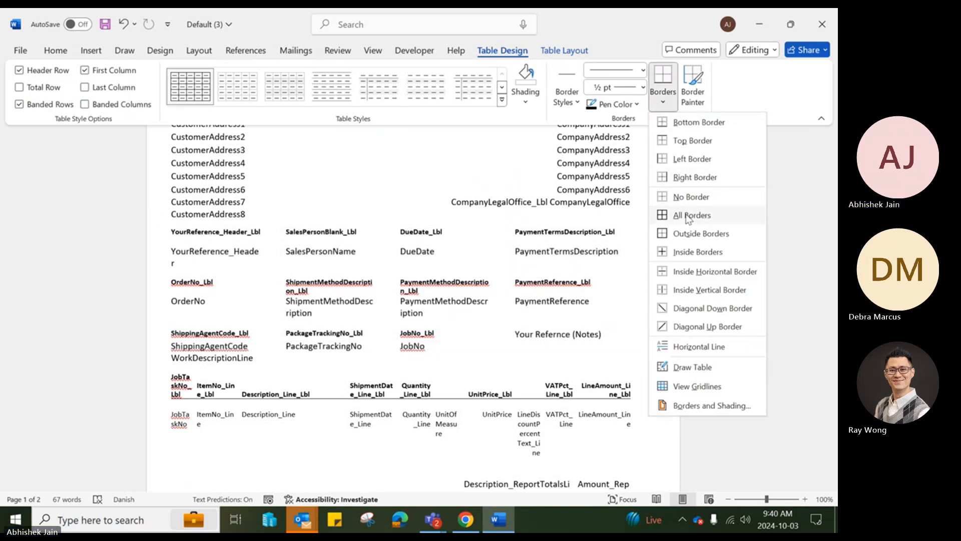
click(690, 215)
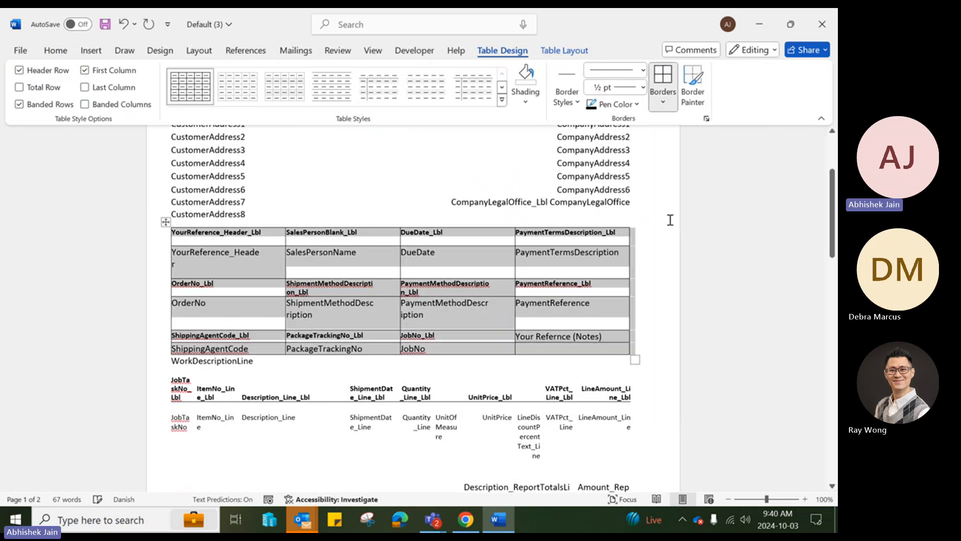
click(576, 364)
click(534, 348)
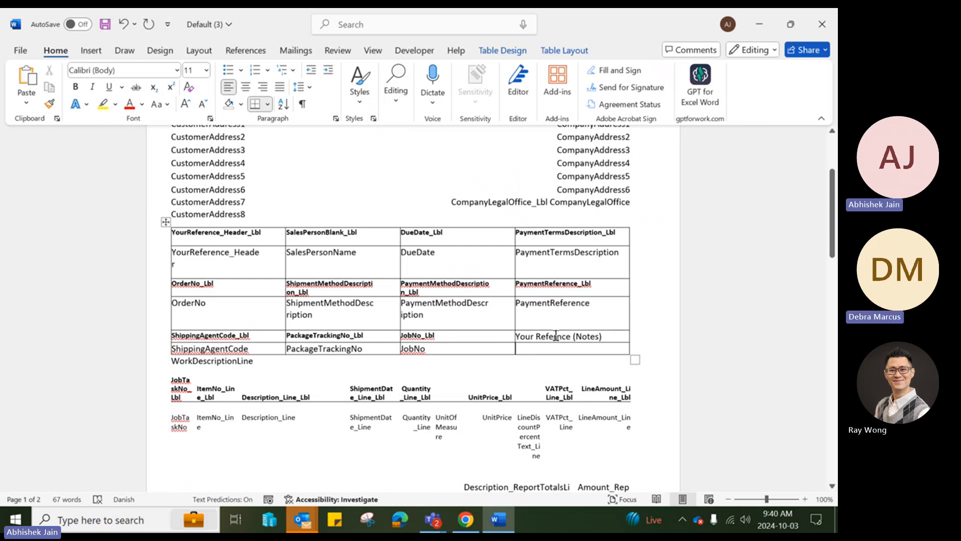
Delete the JobNo and PackageTrackingNo fields and their labels from the bordered table.
double_click(417, 335)
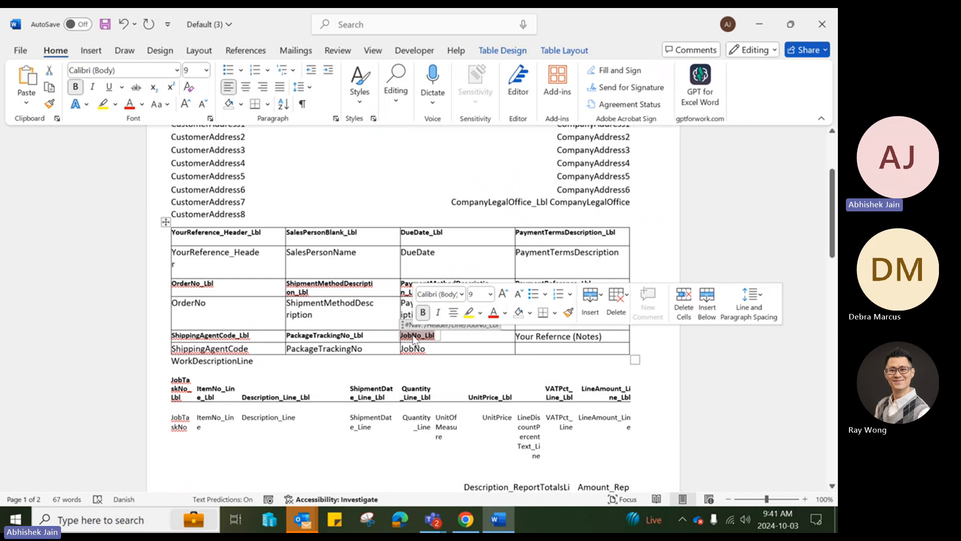
key(Delete)
click(403, 349)
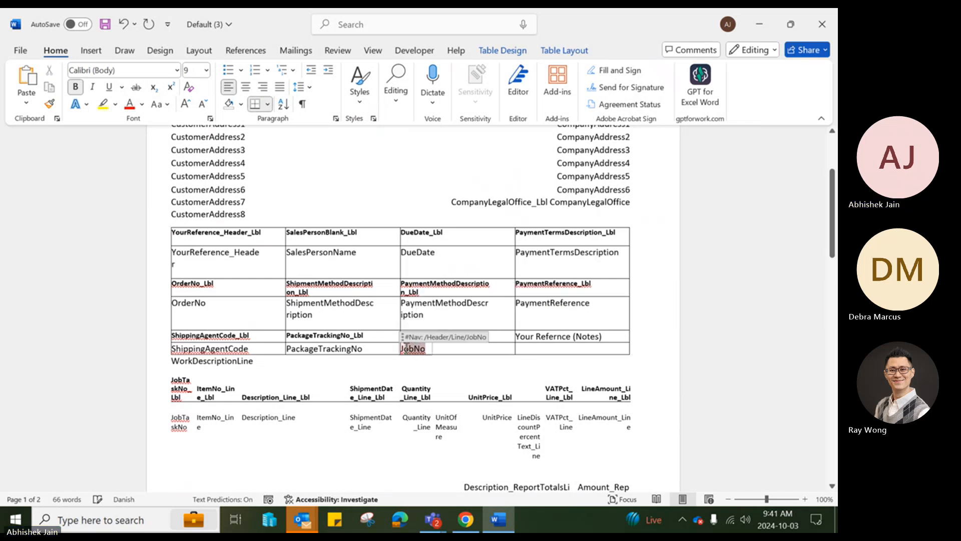
key(Delete)
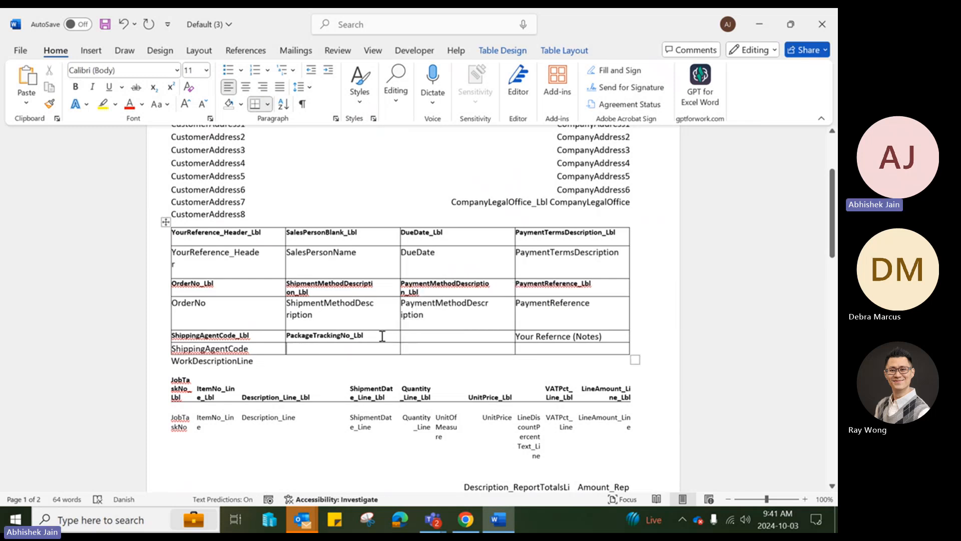
double_click(382, 336)
key(Delete)
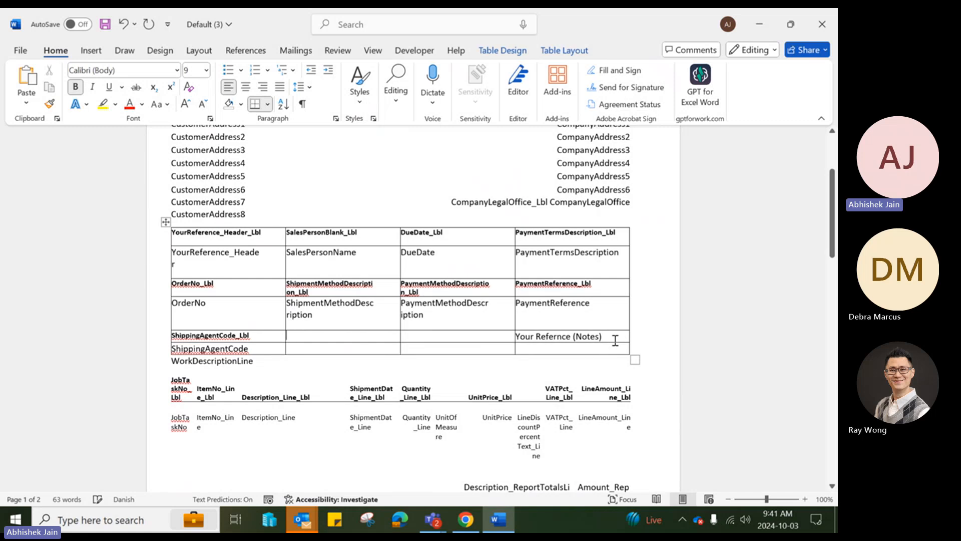
Move the "Your Refernce (Notes)" text into the empty cell beside ShippingAgentCode_Lbl.
drag(603, 338, 518, 340)
key(ctrl+c)
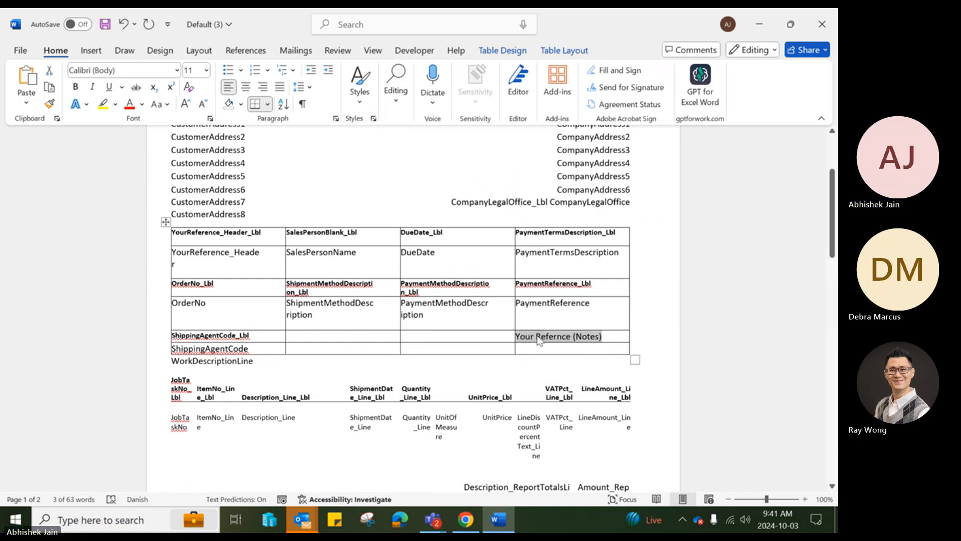
key(Delete)
click(367, 335)
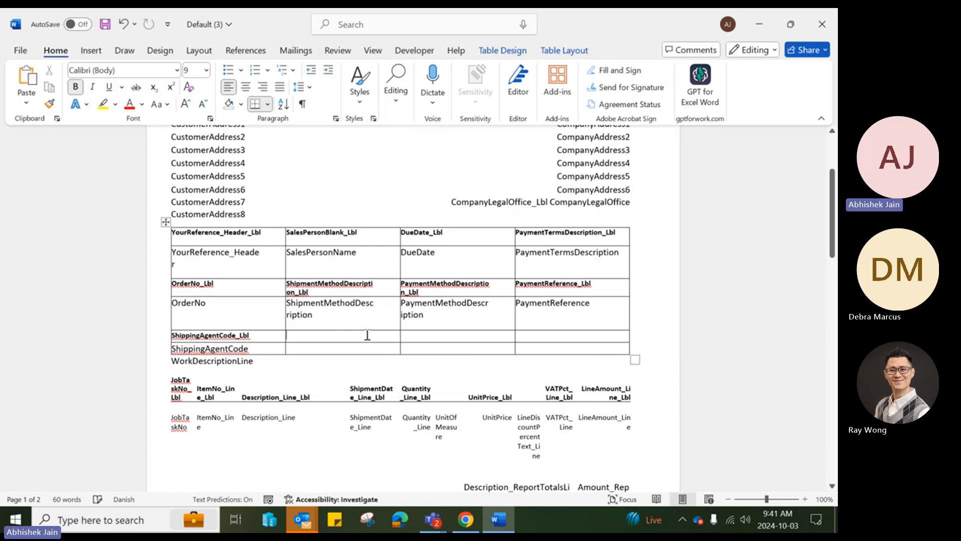
key(ctrl+v)
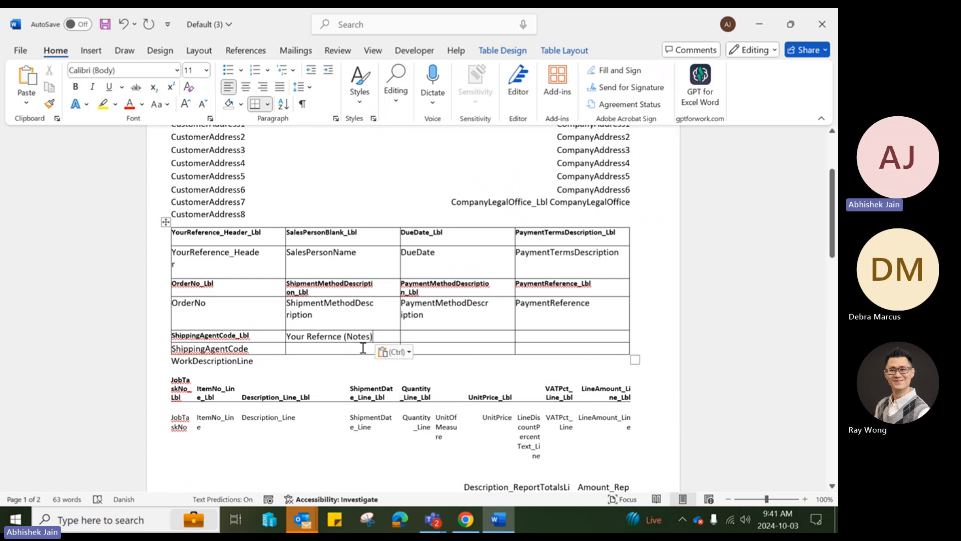
With the cell below "Your Refernce (Notes)" targeted, show the XML mapping for urn:microsoft-dynamics-nav/reports/Standard_Sales_Invoice/1306/ and expand its Header node.
click(363, 348)
click(419, 55)
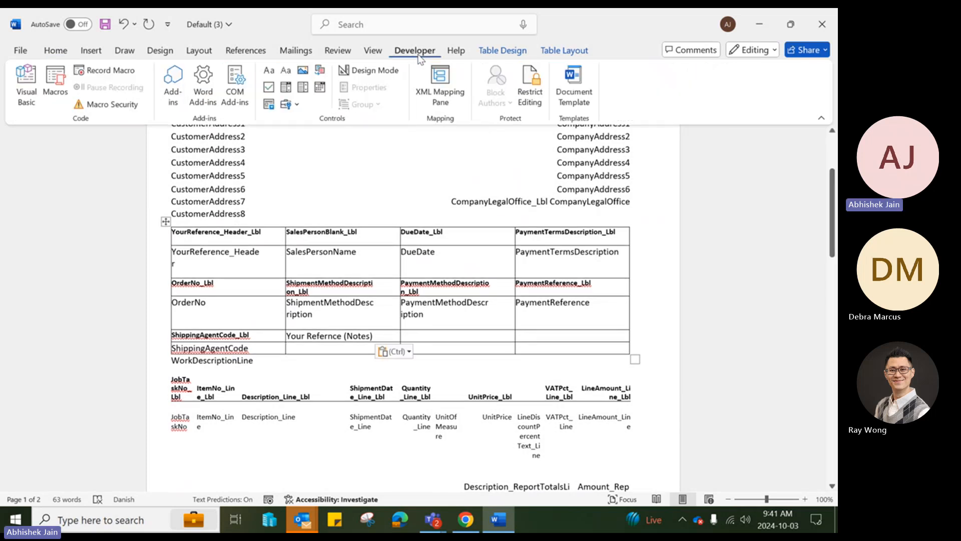
click(436, 99)
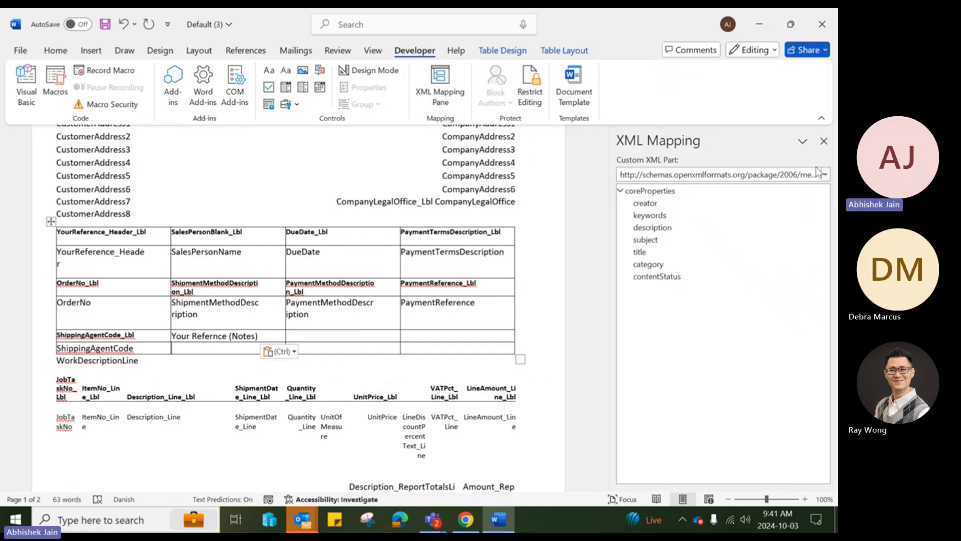
click(825, 176)
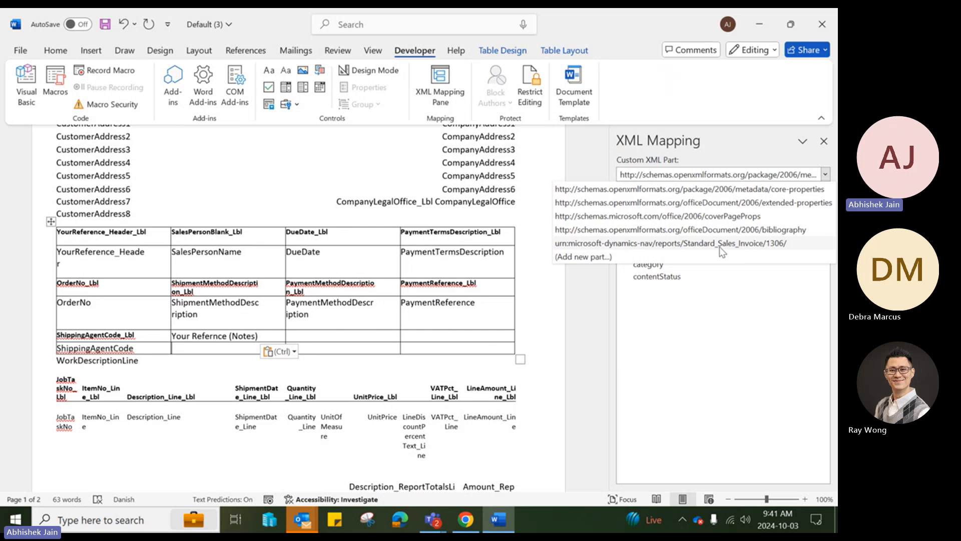
click(767, 247)
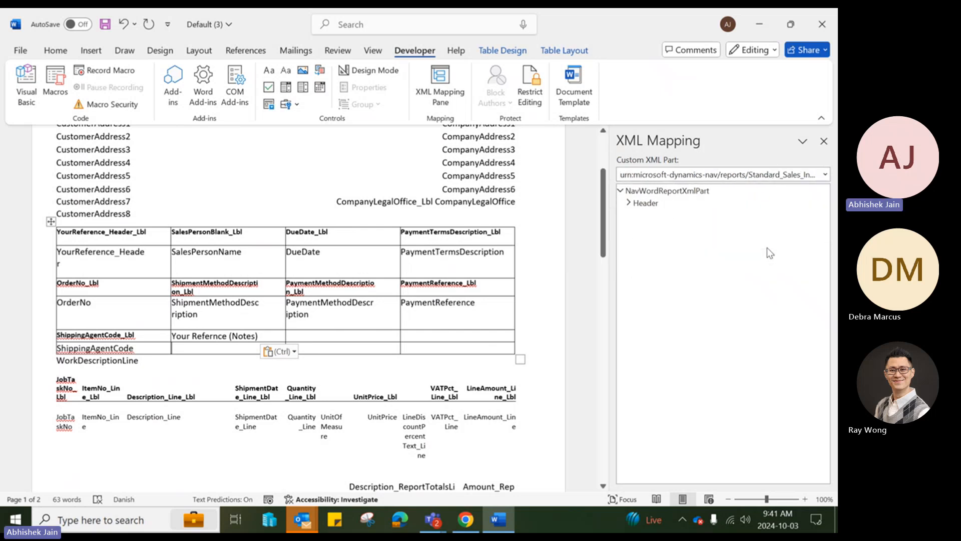
click(628, 203)
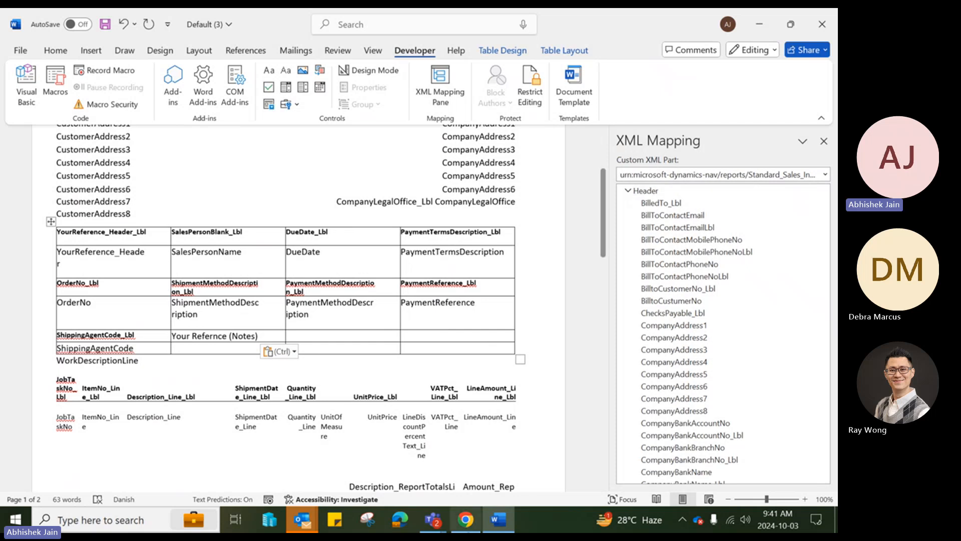
Switch to Business Central, open the BENEFITS RECEIVABLE sales invoice and look through its General fields down to Work Description.
click(466, 520)
click(190, 20)
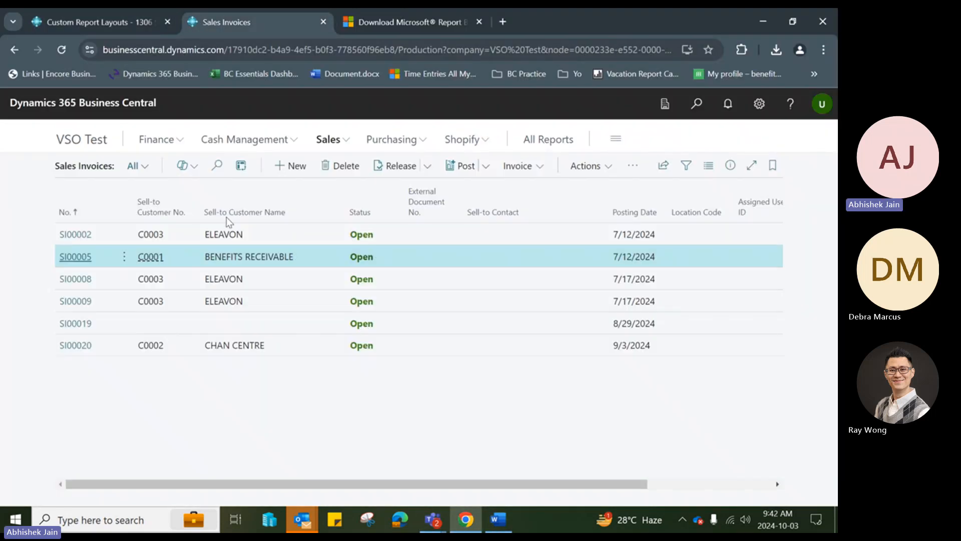
click(73, 265)
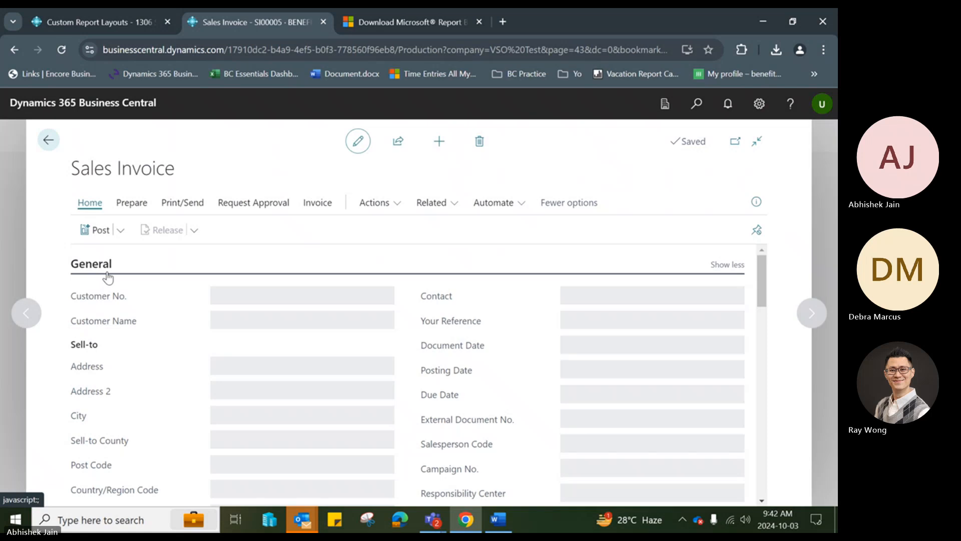
scroll(81, 442, down, 1)
scroll(446, 412, down, 2)
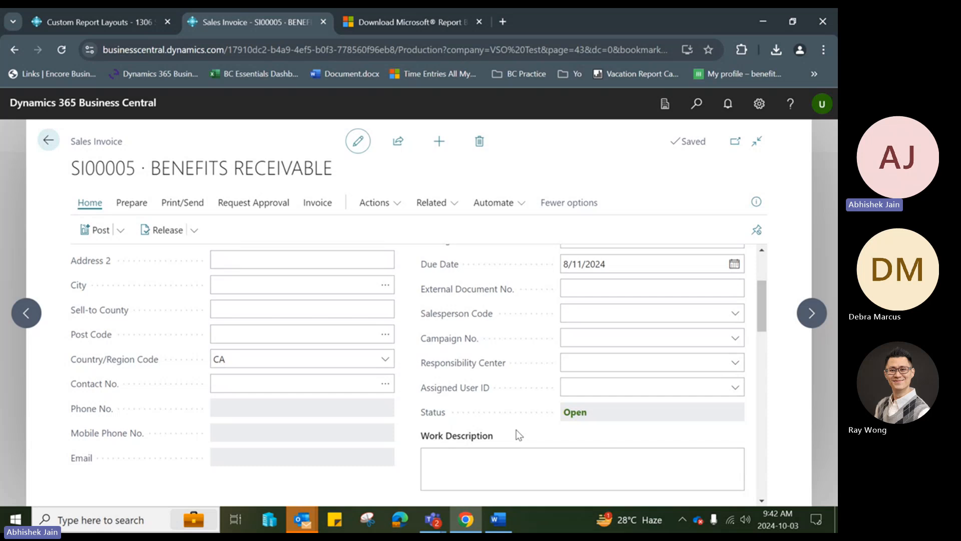
Look through the BENEFITS RECEIVABLE sales invoice from its General fields through Lines and totals to Invoice Details.
scroll(395, 326, up, 2)
scroll(521, 304, down, 3)
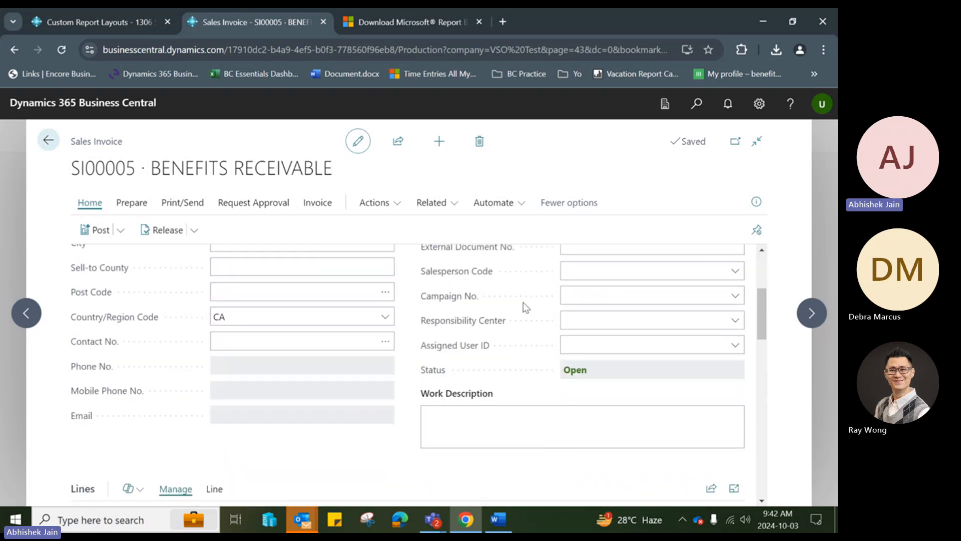
scroll(439, 281, down, 8)
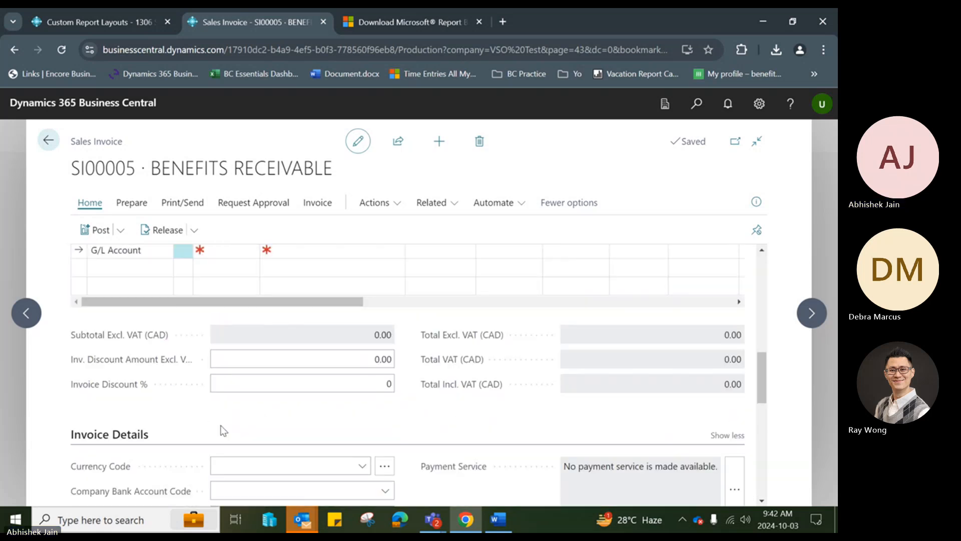
scroll(447, 355, up, 6)
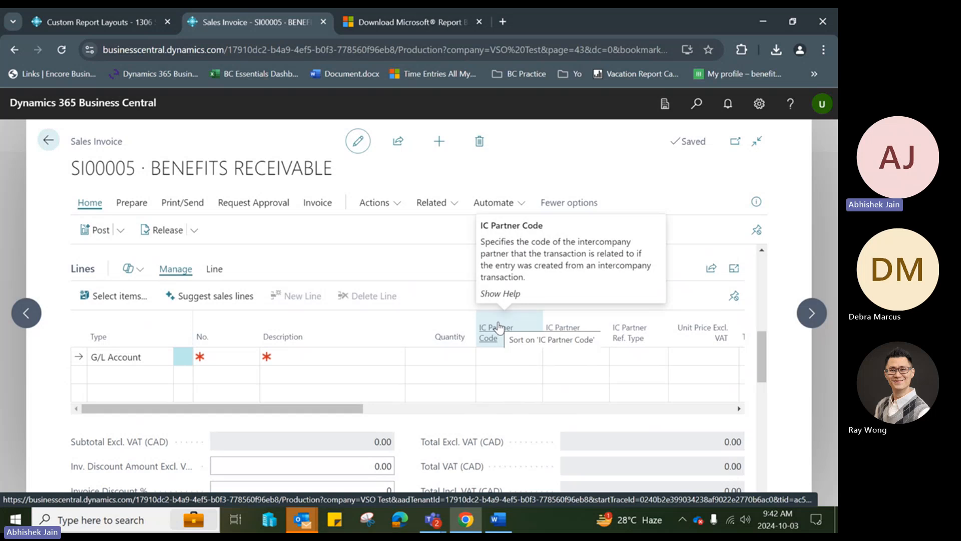
scroll(379, 305, up, 3)
scroll(408, 339, down, 3)
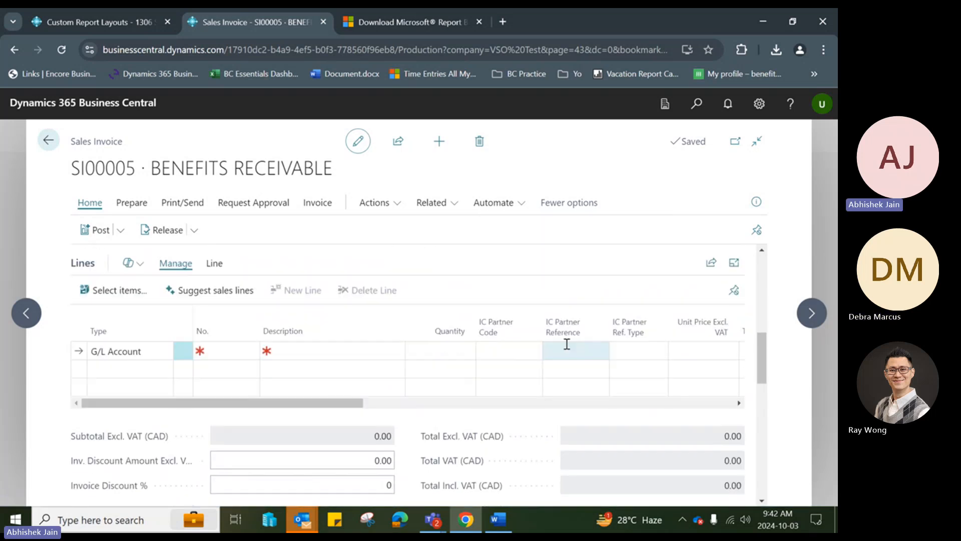
Switch to Word and delete the "Your Refernce (Notes)" text from the cell beside ShippingAgentCode_Lbl.
click(498, 520)
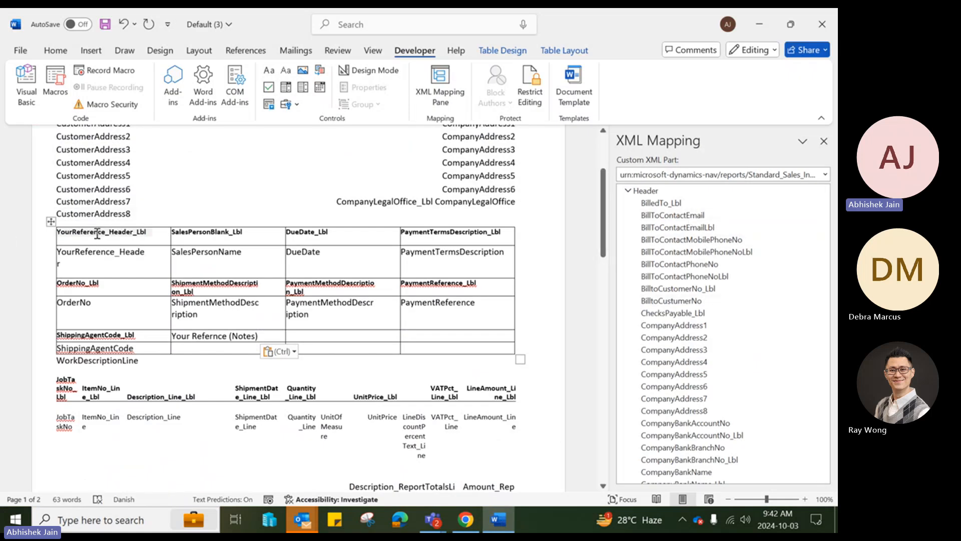
click(251, 332)
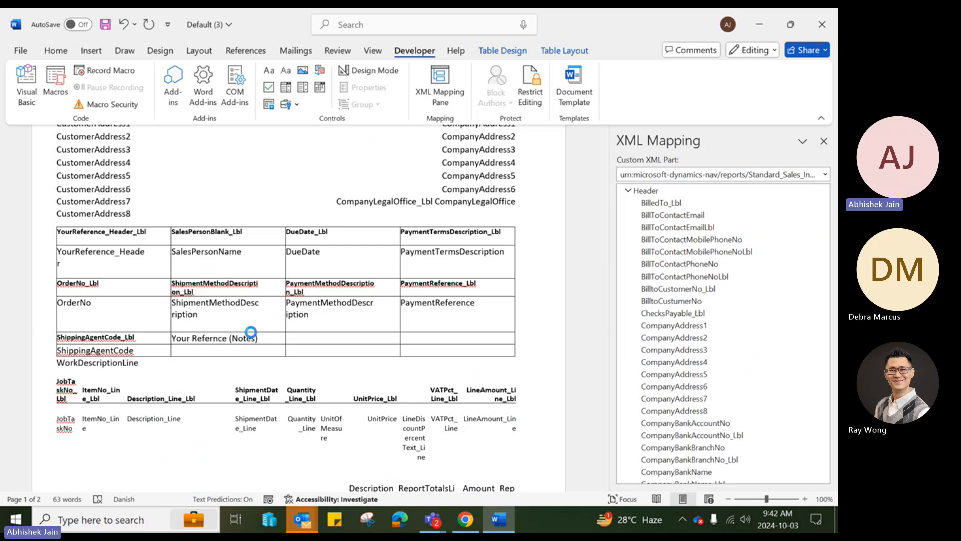
drag(258, 338, 193, 338)
key(BackSpace)
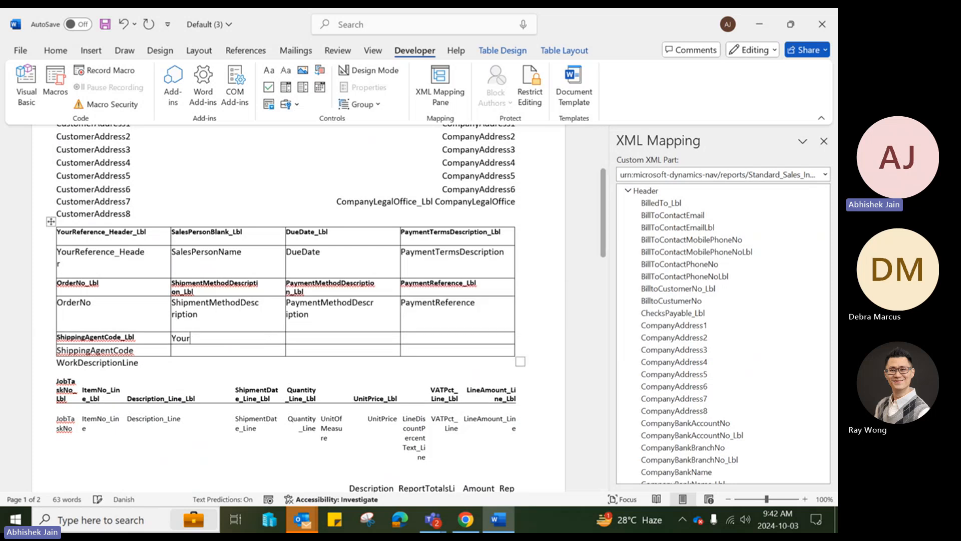
Switch to Business Central and enter a ten-digit test number in the sales invoice's External Document No. field.
click(465, 519)
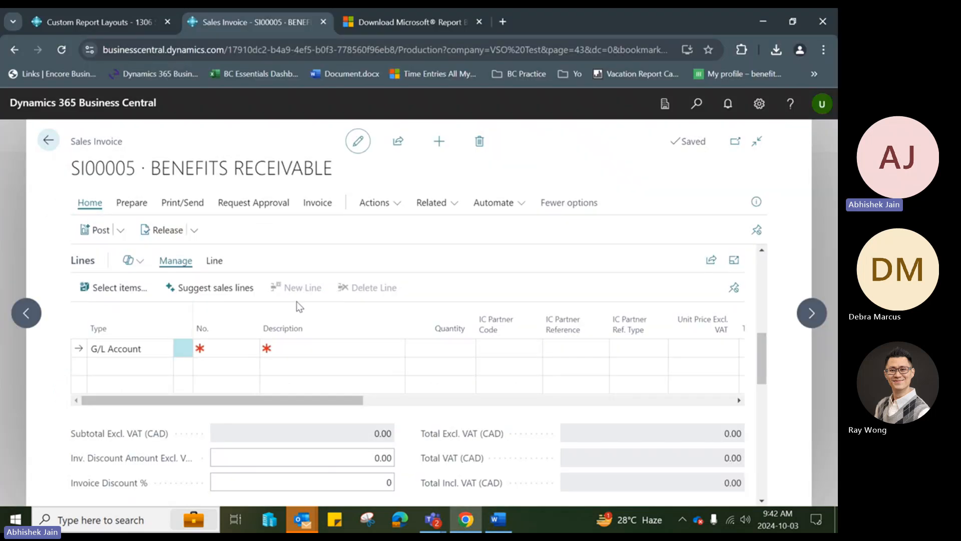
scroll(510, 347, up, 8)
scroll(472, 368, down, 2)
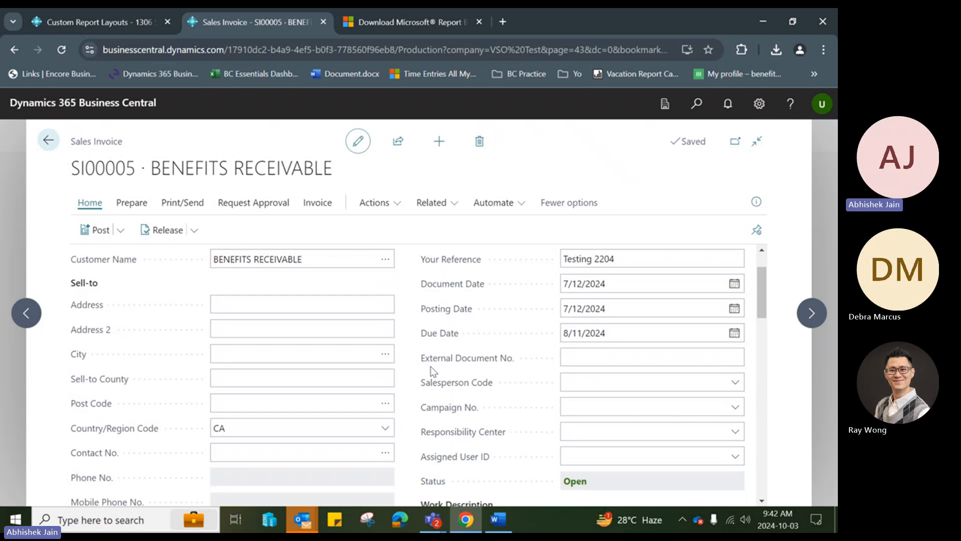
click(605, 351)
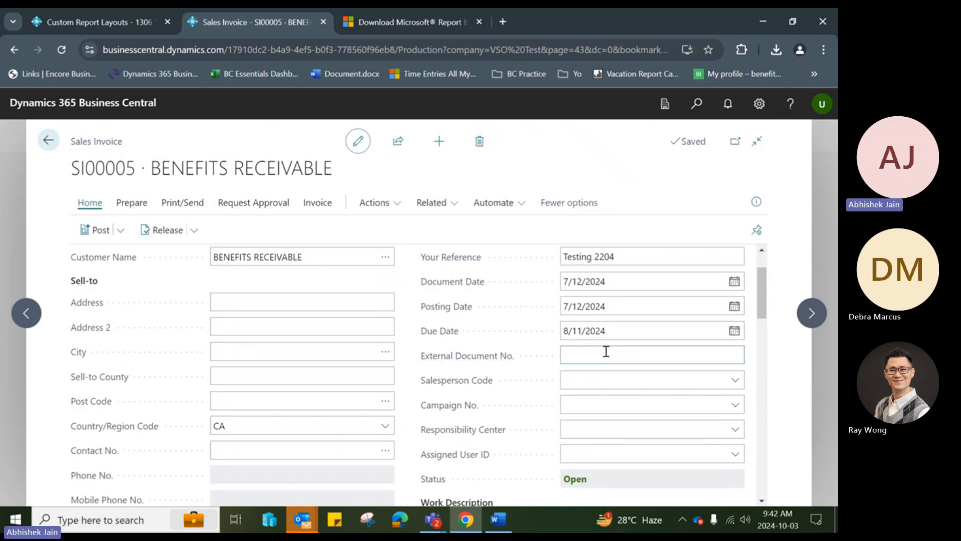
text(3748374834)
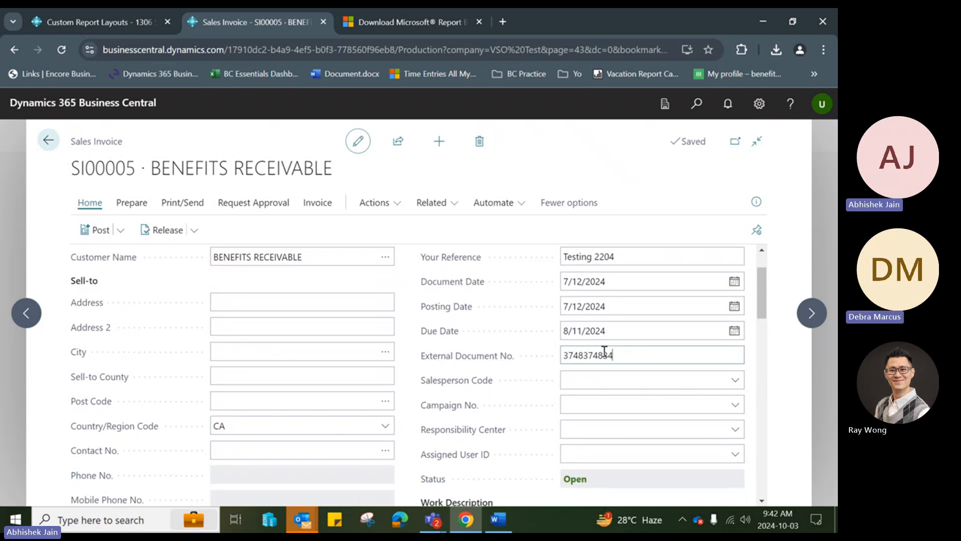
click(501, 313)
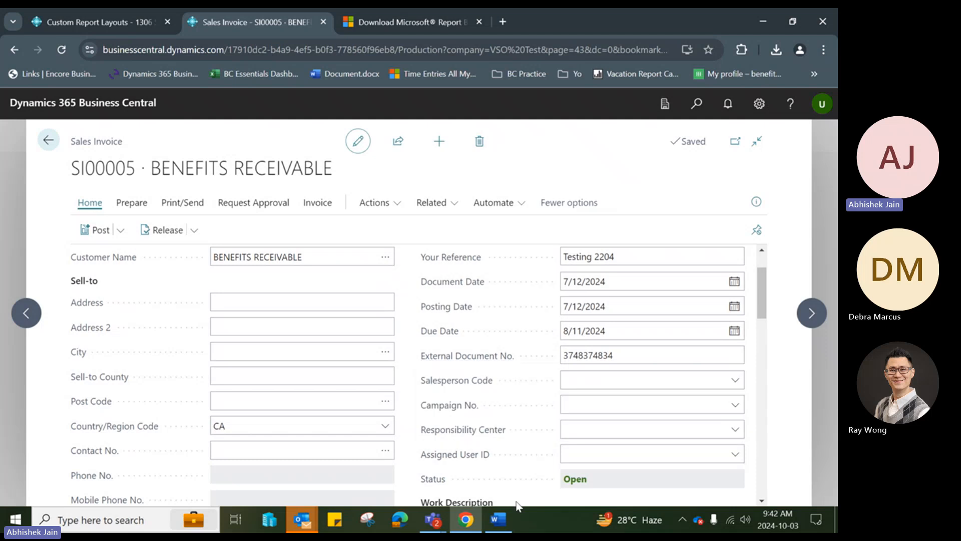
Switch to Word and insert the Header node's ExternalDocumentNo as a plain text content control in the cell beside ShippingAgentCode.
click(509, 515)
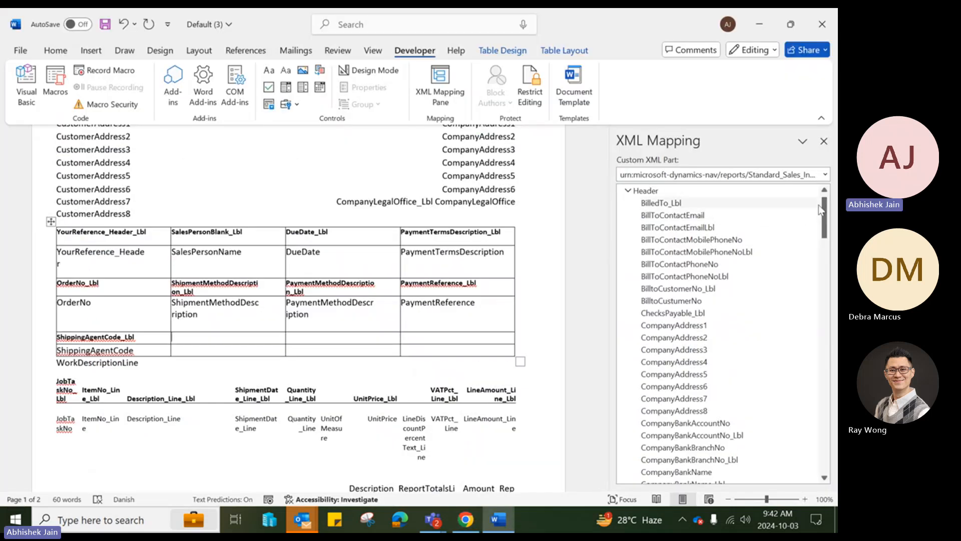
scroll(755, 273, down, 2)
scroll(754, 273, down, 6)
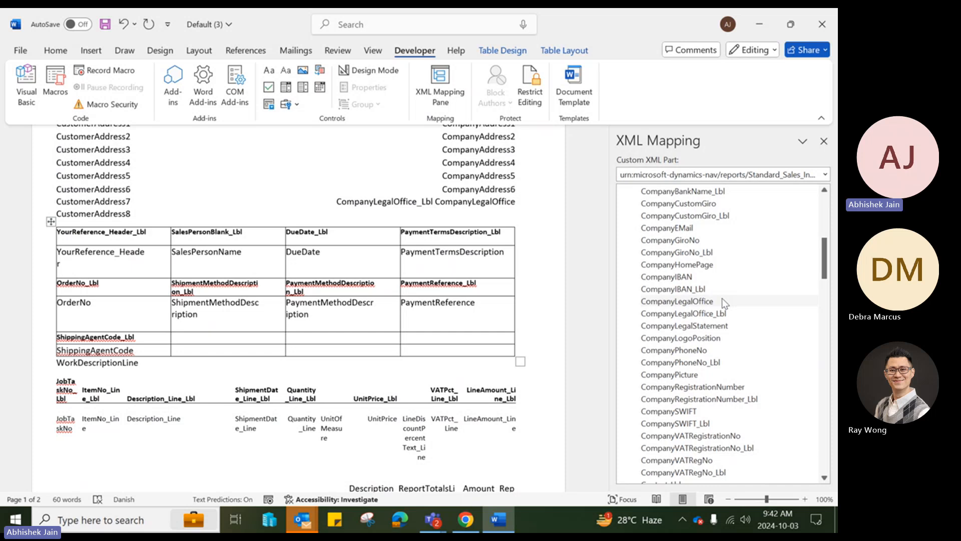
scroll(722, 299, down, 9)
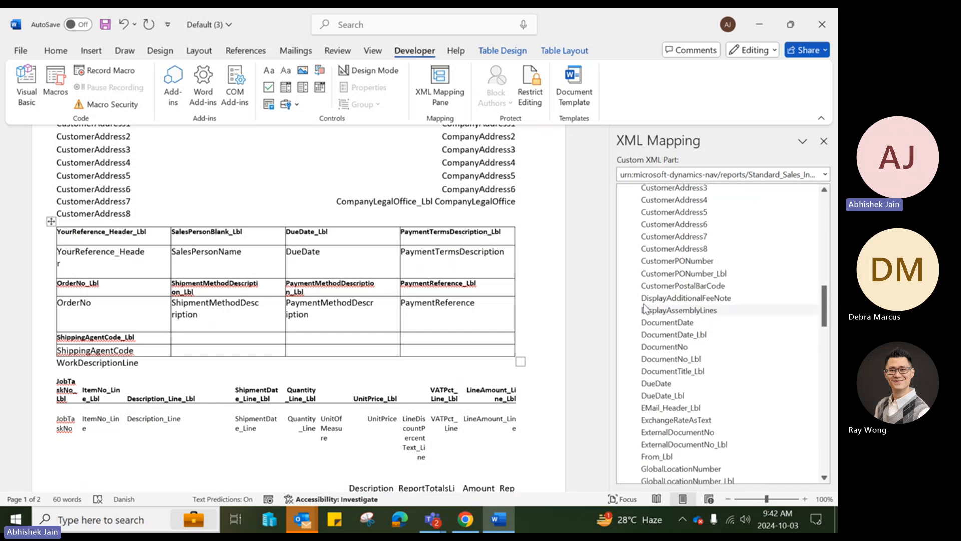
scroll(676, 341, down, 1)
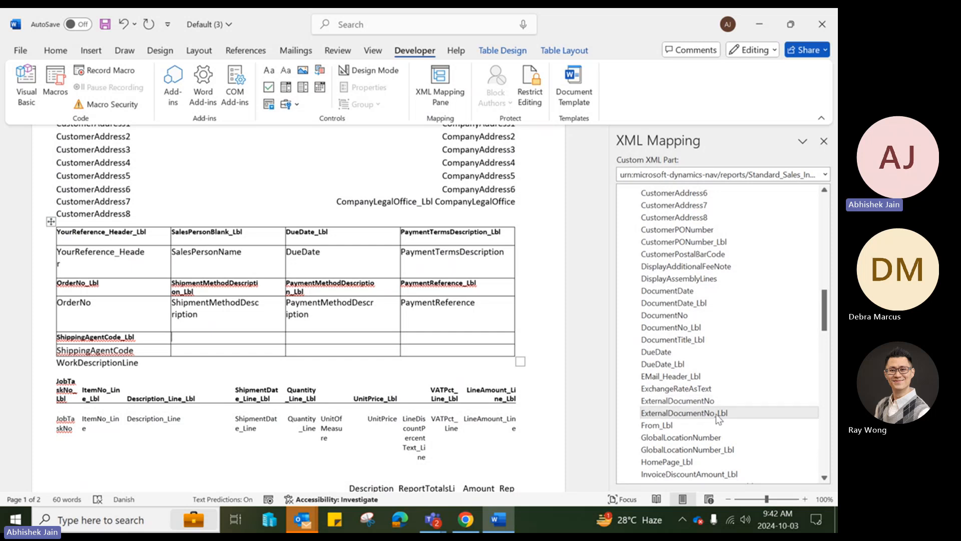
drag(716, 415, 231, 341)
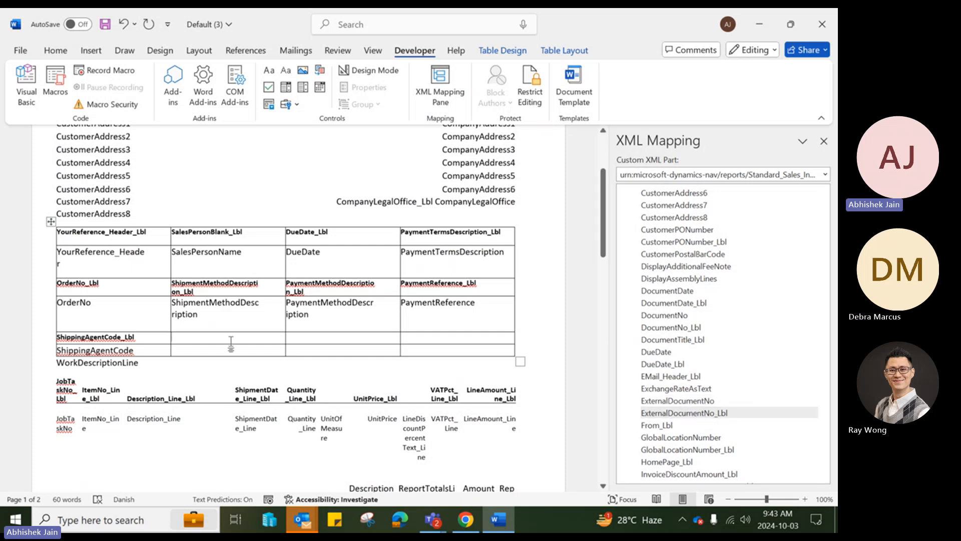
click(656, 402)
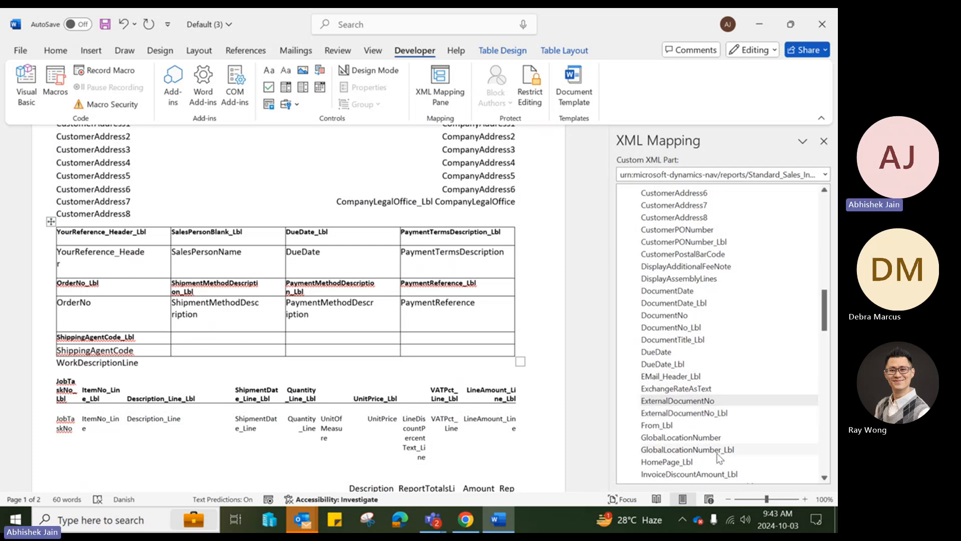
right_click(689, 405)
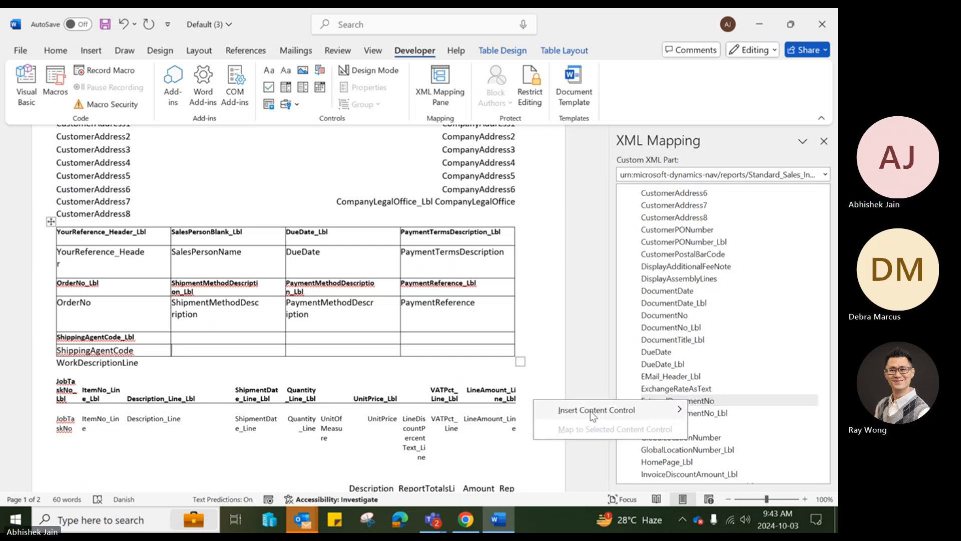
mouse_move(592, 413)
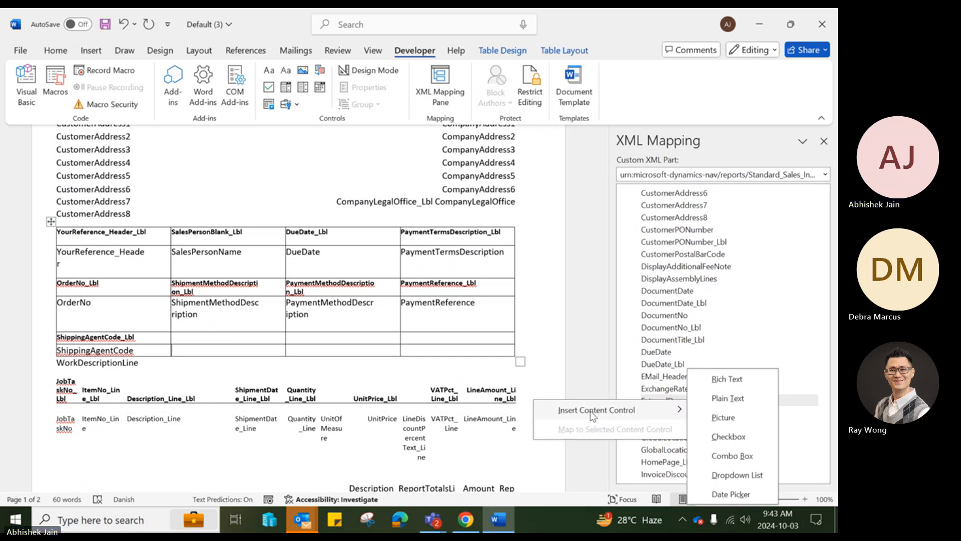
click(728, 399)
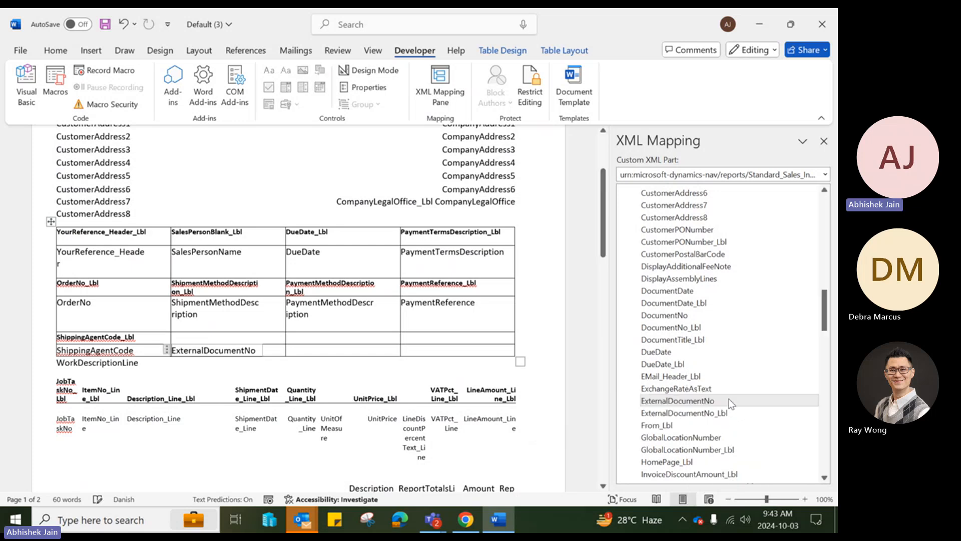
click(308, 365)
click(254, 350)
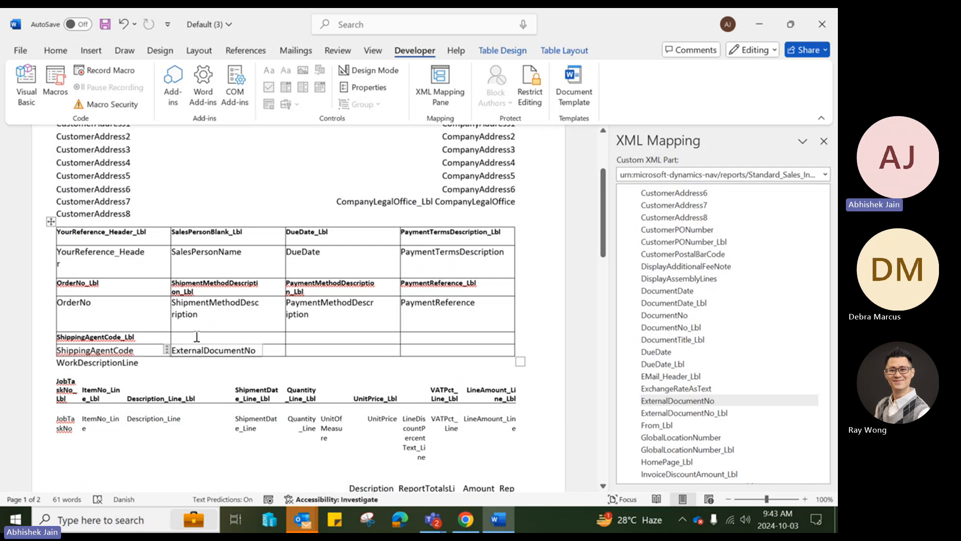
Check the invoice's External Document No. in Business Central, and return to Word to enter the label "Notes:" above ExternalDocumentNo.
key(alt+Tab)
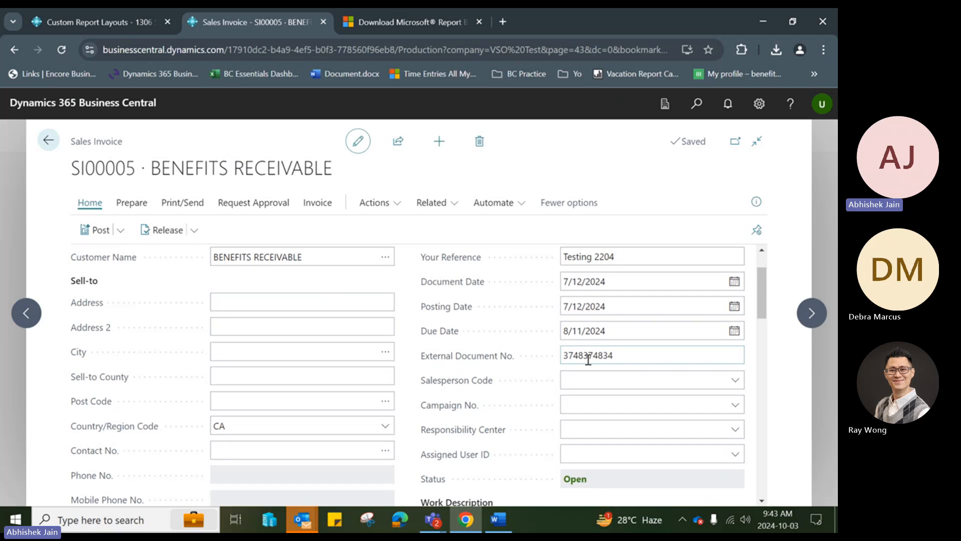
click(498, 519)
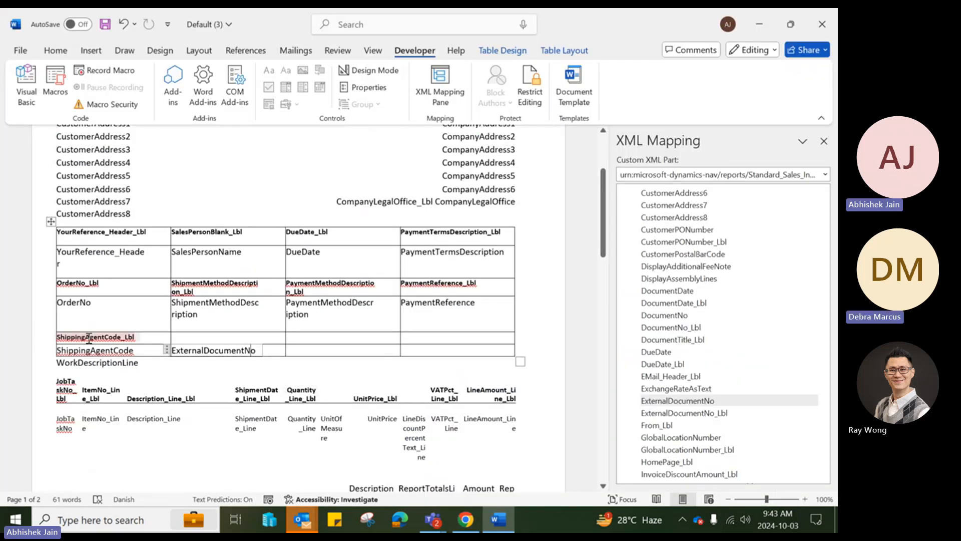
click(200, 337)
text(Notes:)
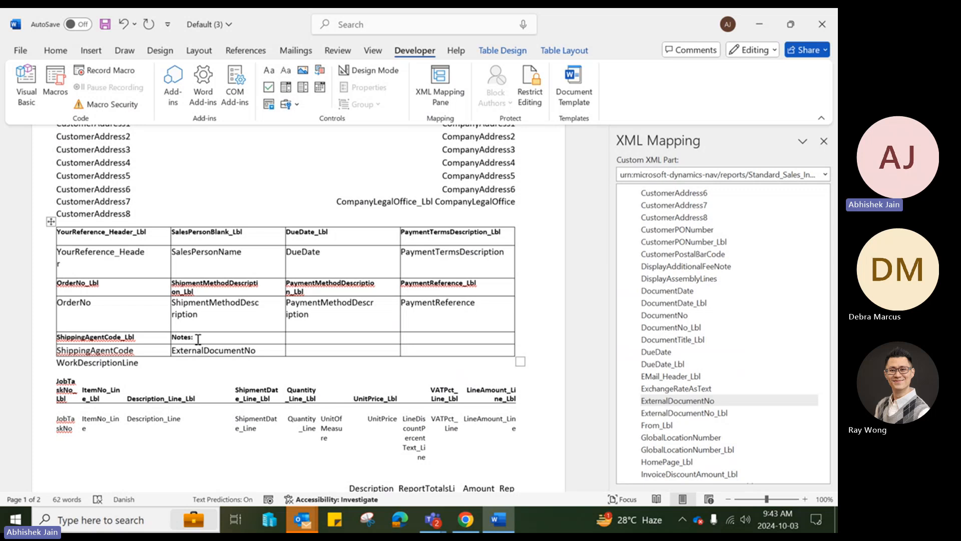
double_click(198, 339)
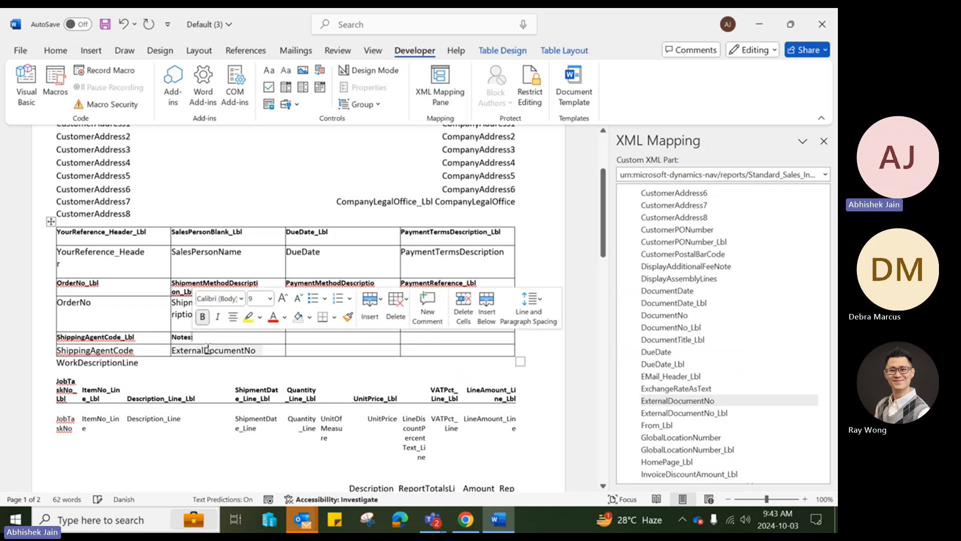
click(345, 374)
click(305, 350)
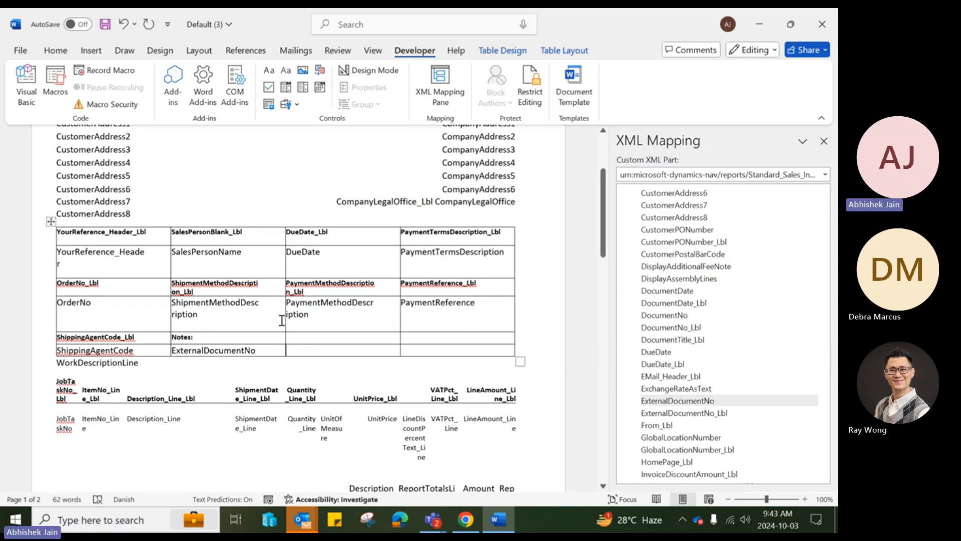
Clear the OrderNo, shipment method, payment method, PaymentReference and ShippingAgentCode fields and their labels from the bordered table.
drag(116, 289, 432, 320)
key(Delete)
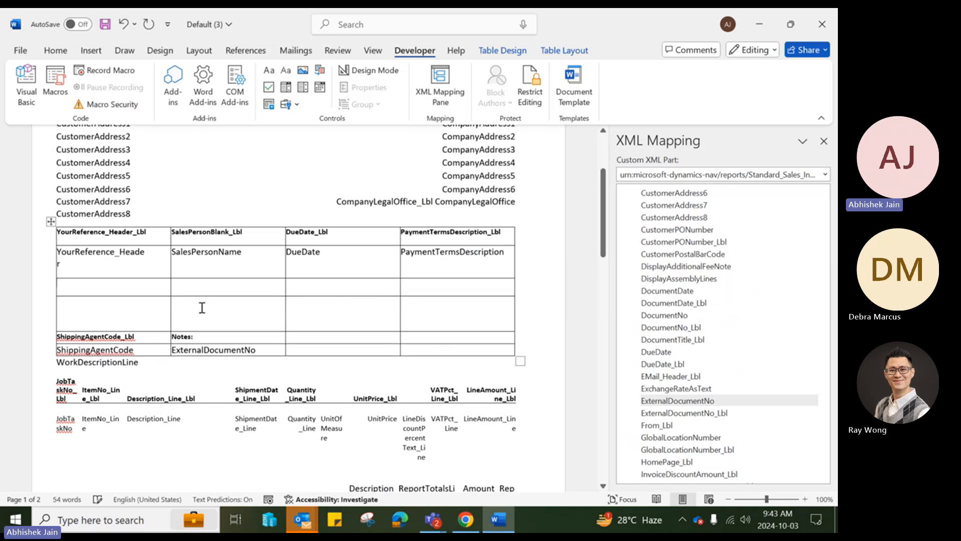
drag(136, 345, 104, 338)
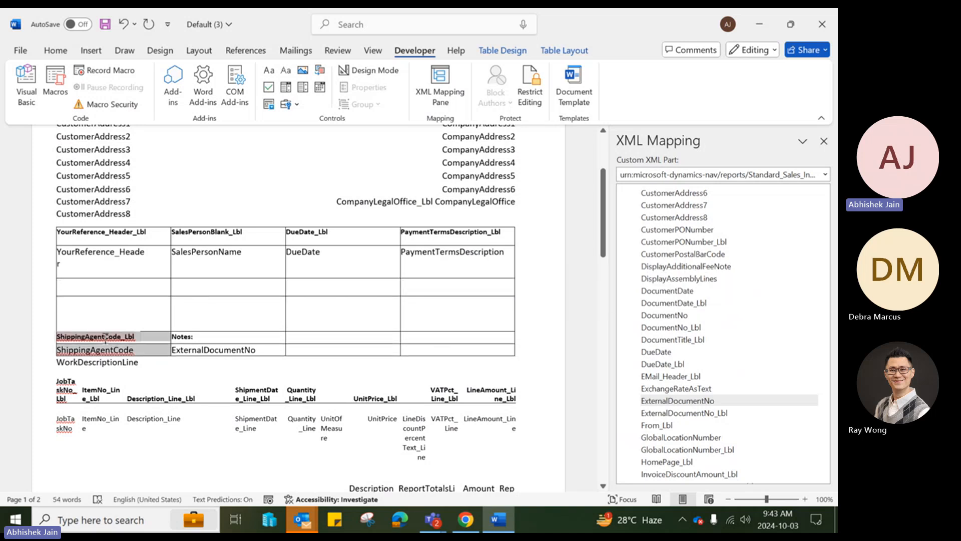
key(Delete)
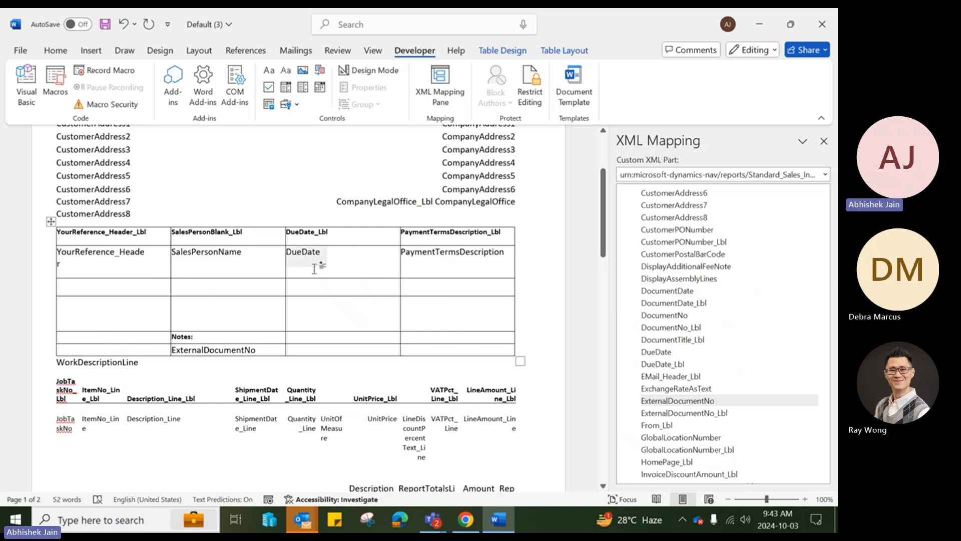
Move the "Notes:" and ExternalDocumentNo cells into the first column directly below YourReference_Header.
drag(231, 349, 179, 339)
key(ctrl+c)
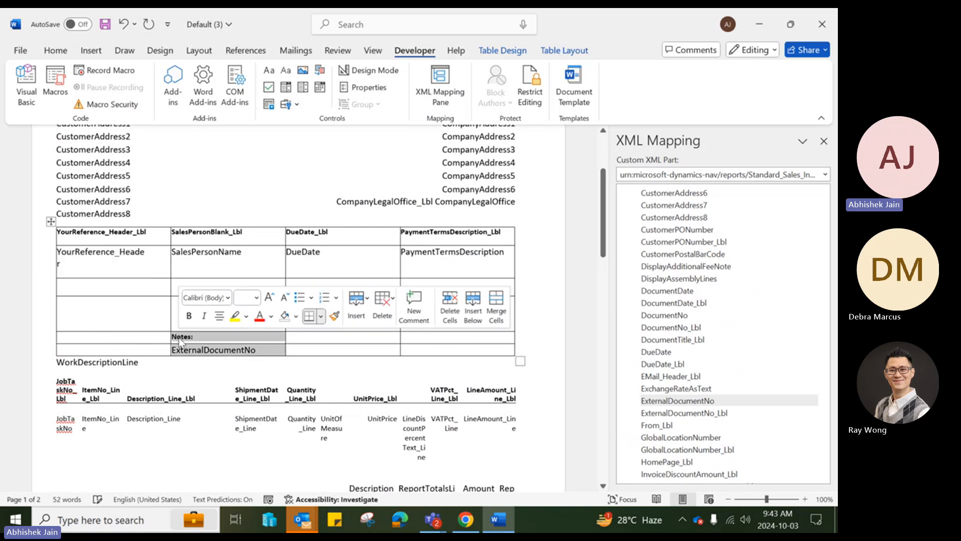
key(Delete)
key(ctrl+v)
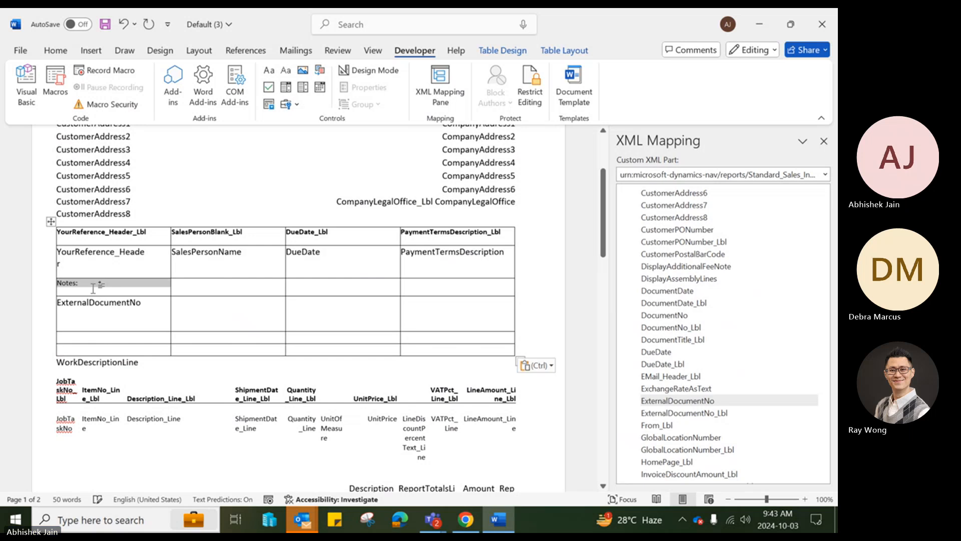
Delete all cells of the bordered table's two empty bottom rows with the shift cells left option.
drag(134, 339, 453, 348)
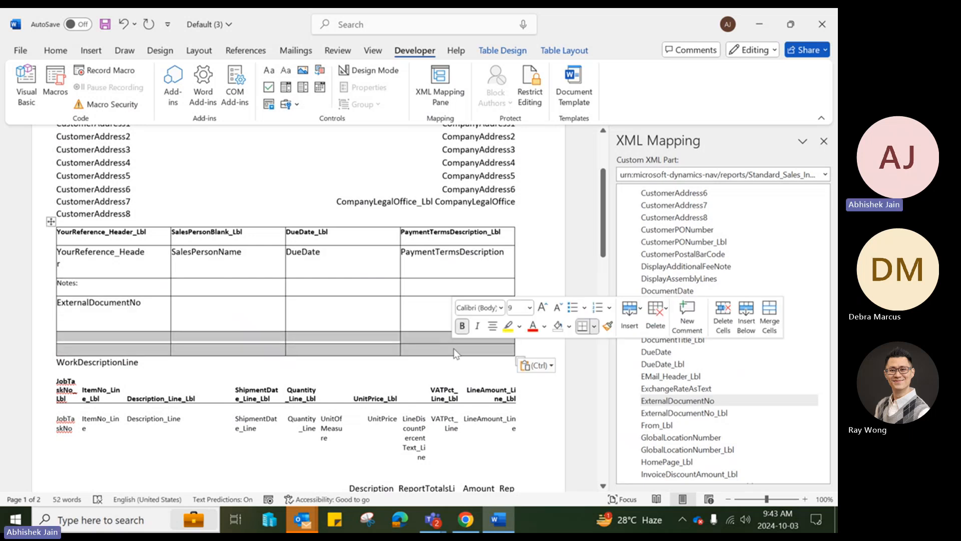
right_click(453, 349)
click(499, 240)
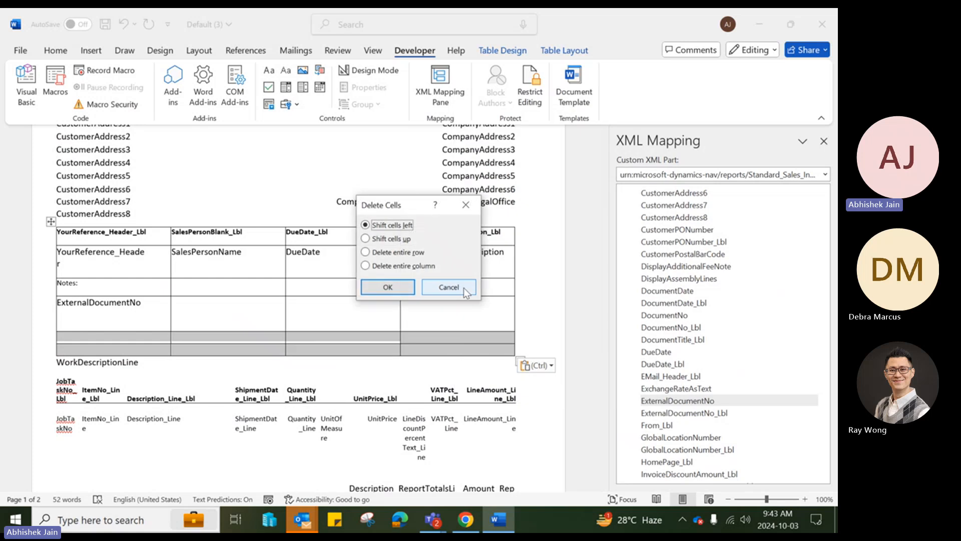
click(401, 288)
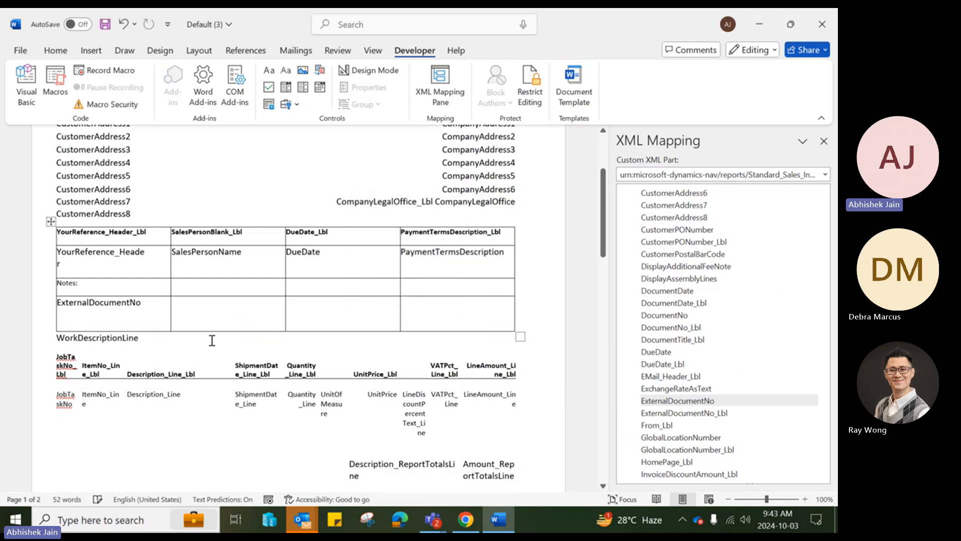
Switch to the sales invoice in Business Central and enter "Testing for my sales invoice ffidhfdhf hifuhfdhfu hufhdufd" as its Work Description.
click(147, 339)
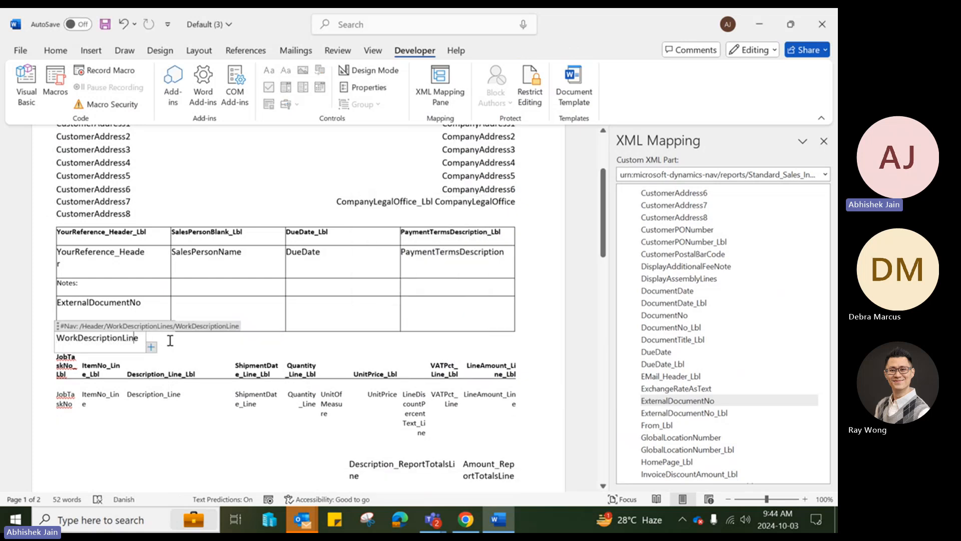
drag(170, 340, 57, 338)
click(65, 340)
click(466, 519)
scroll(521, 320, down, 3)
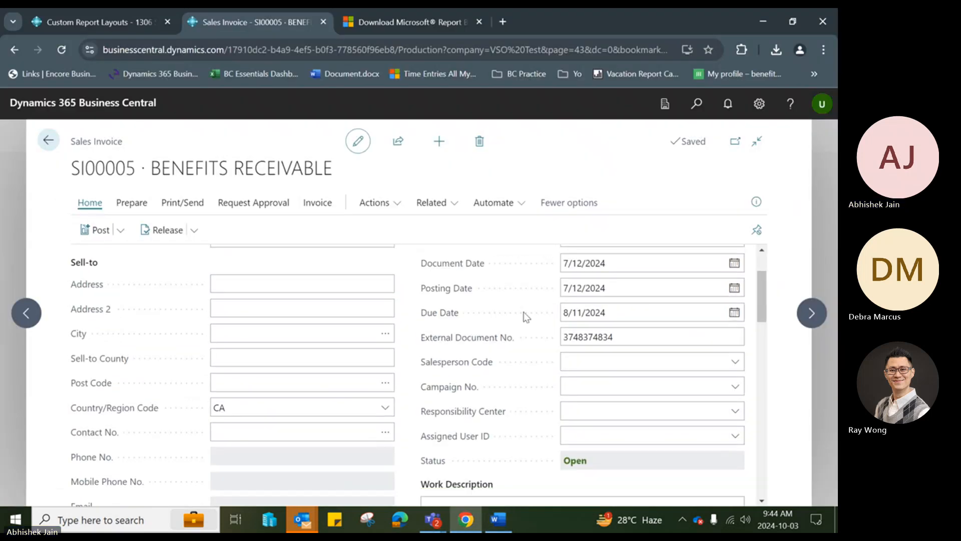
scroll(474, 421, down, 1)
click(469, 402)
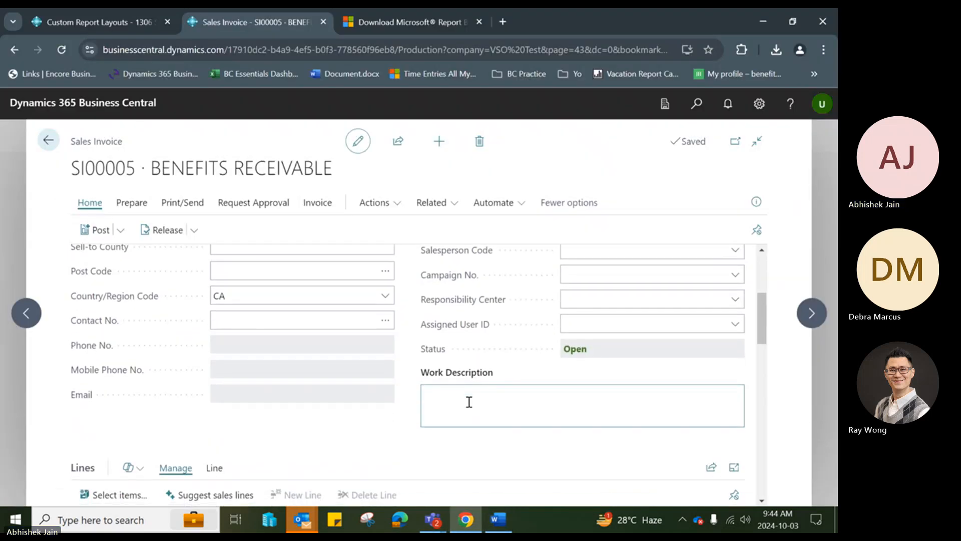
text(Testing)
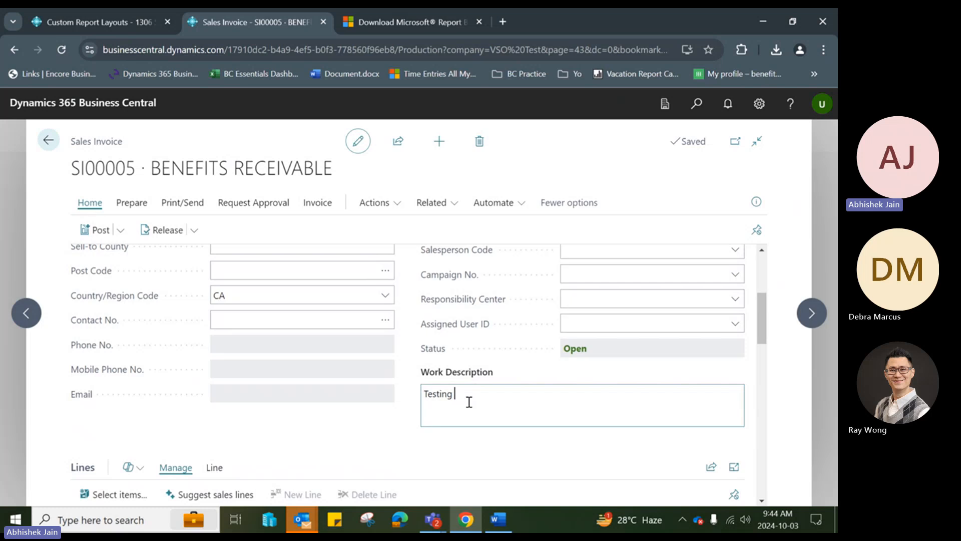
text( for my sale)
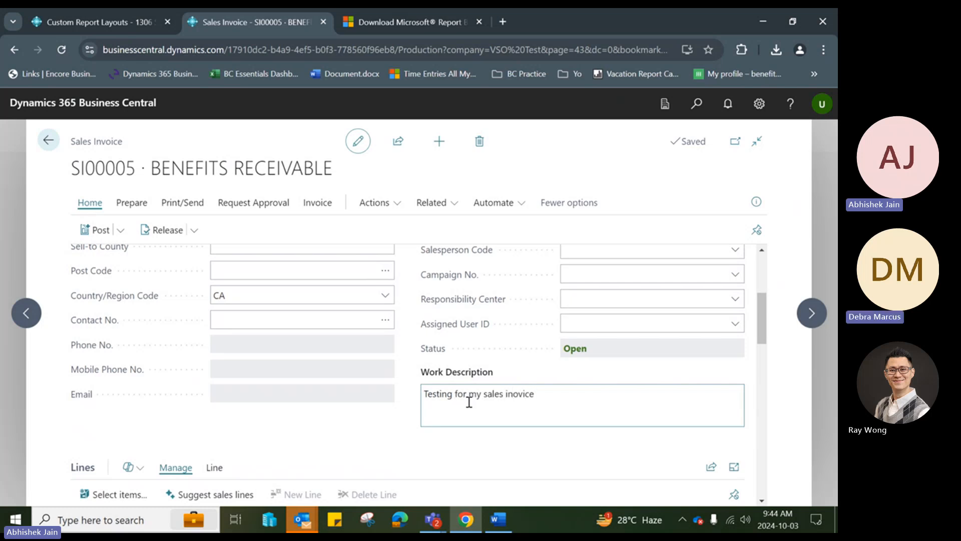
text(s inovice)
key(BackSpace)
key(BackSpace)
key(BackSpace)
key(BackSpace)
text(oi)
key(BackSpace)
key(BackSpace)
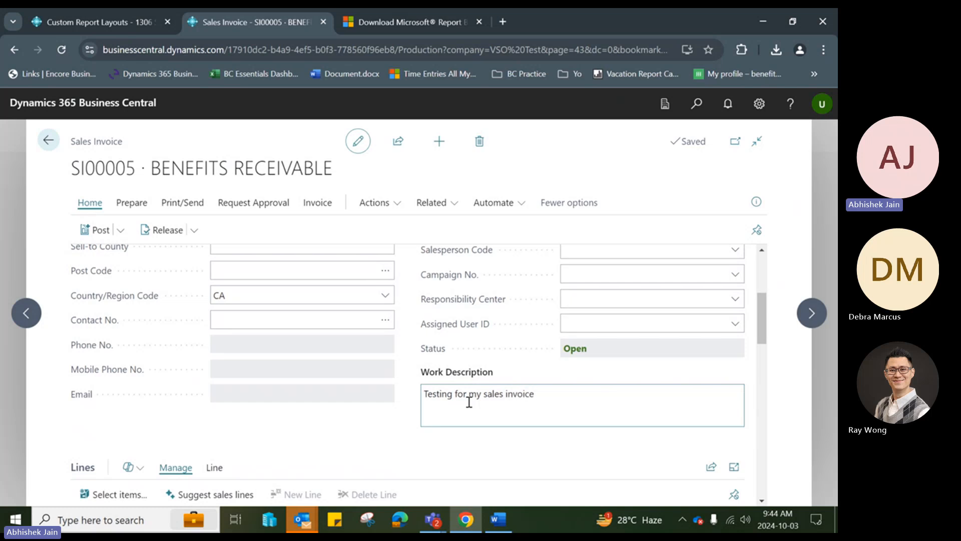
text(voice  ffidhfdhf hifuhfdhfu hufhdufd)
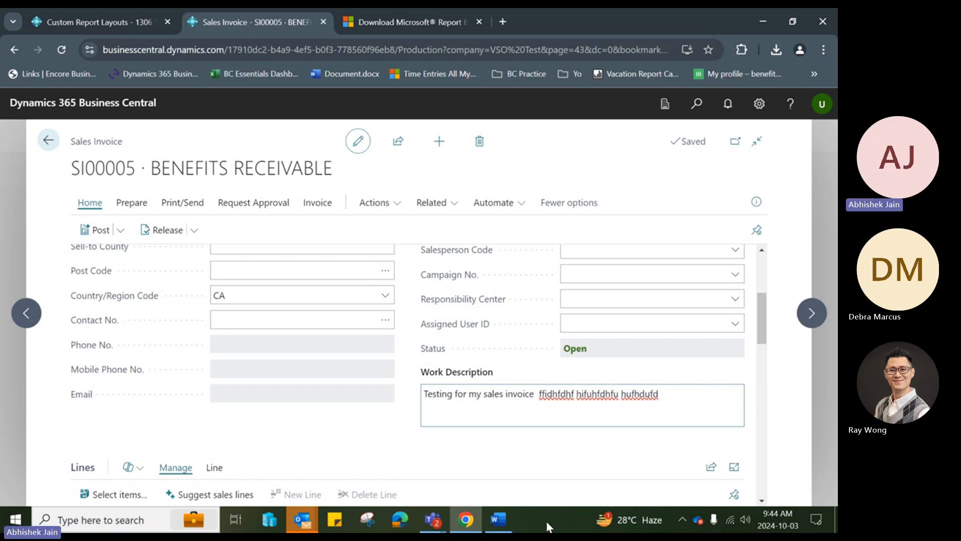
Return to Word and apply all borders to the header and field rows of the invoice lines table below WorkDescriptionLine.
click(509, 518)
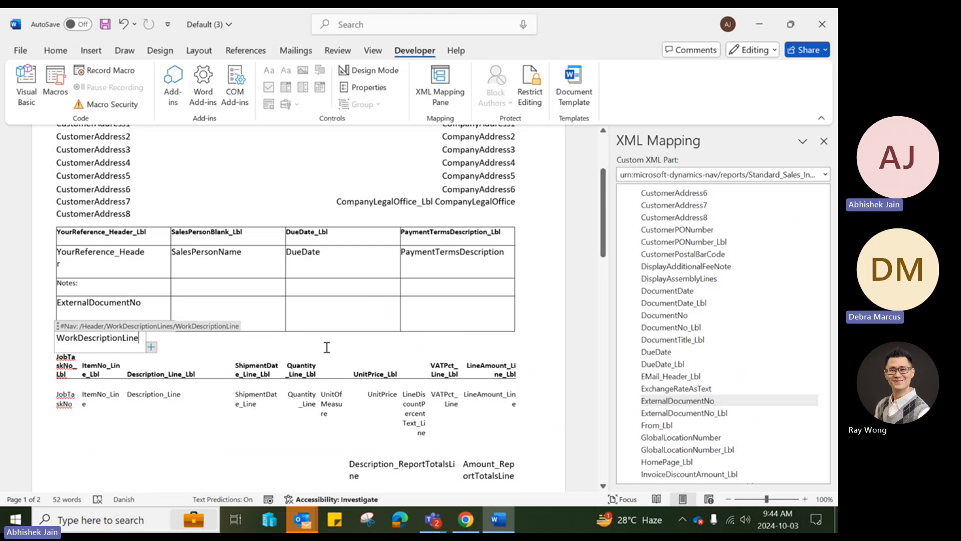
click(266, 301)
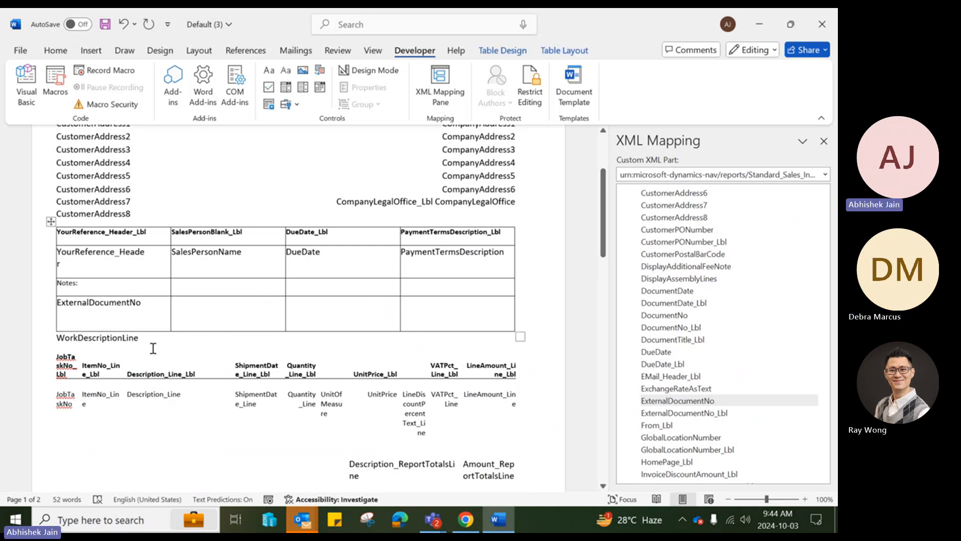
scroll(217, 343, down, 1)
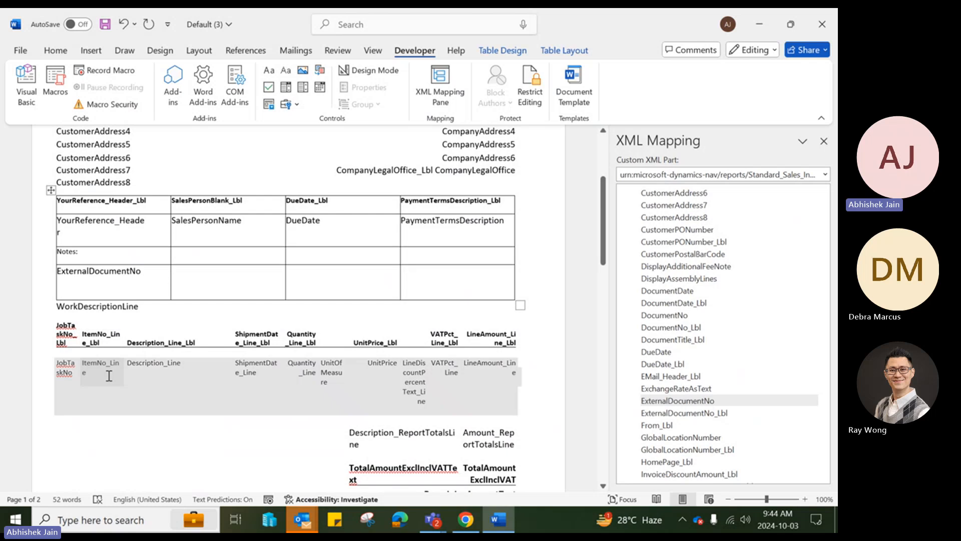
drag(109, 375, 70, 374)
click(188, 393)
click(315, 315)
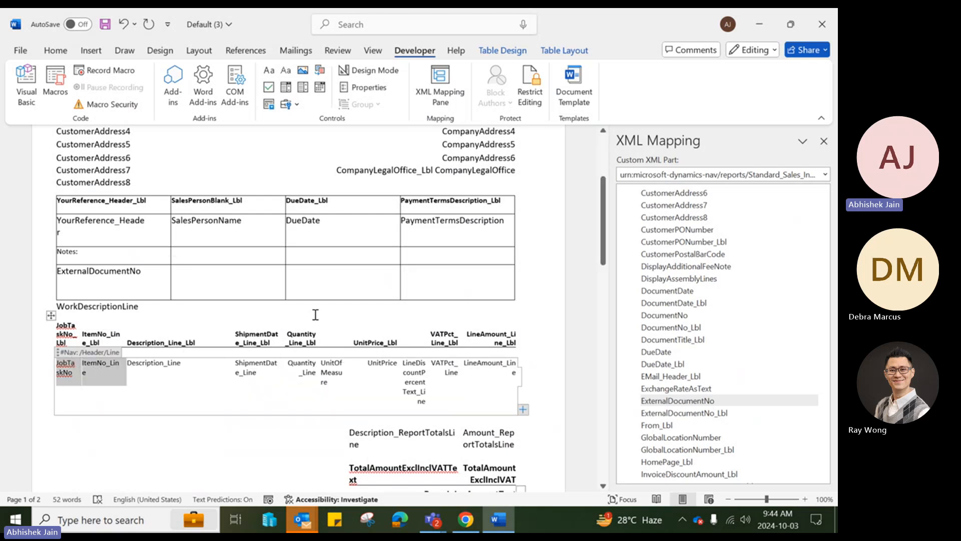
drag(74, 331, 484, 390)
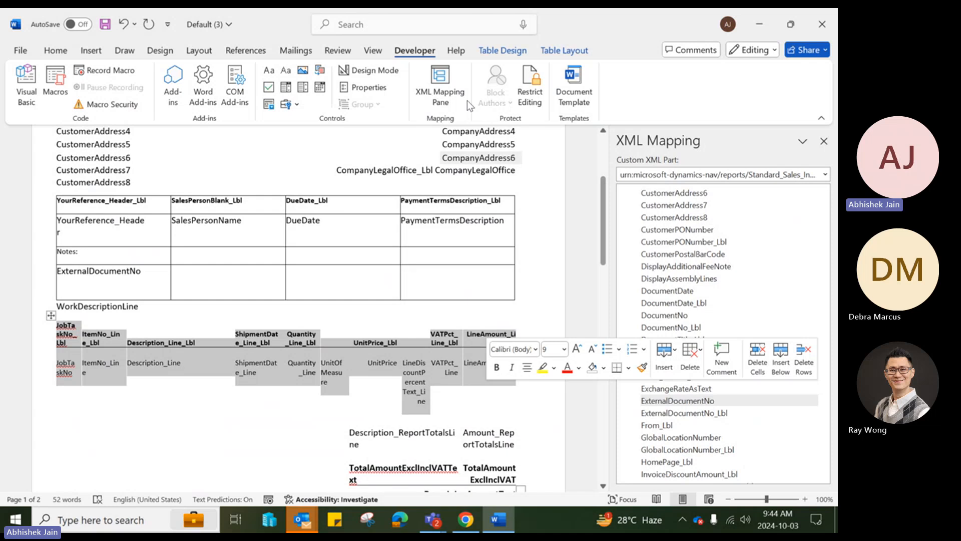
click(503, 46)
click(661, 94)
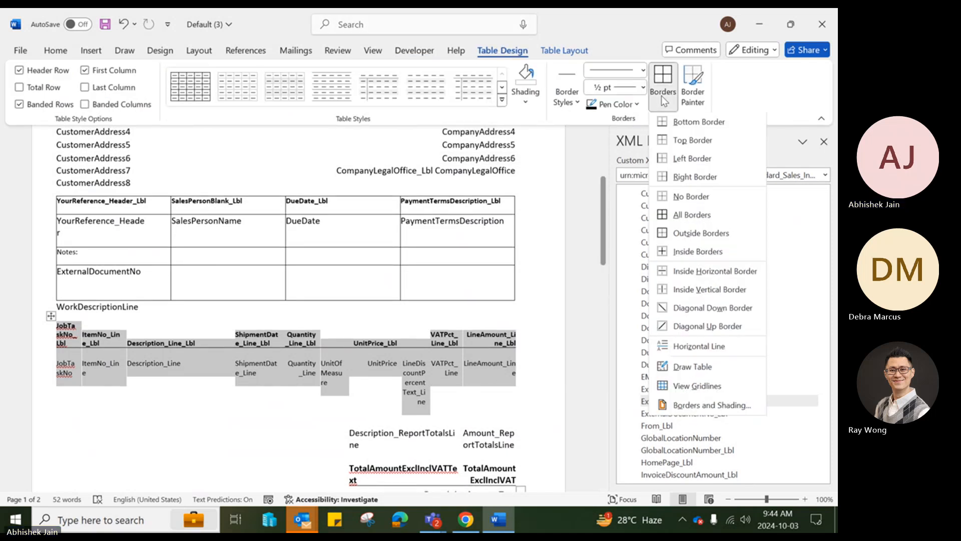
click(690, 214)
click(192, 393)
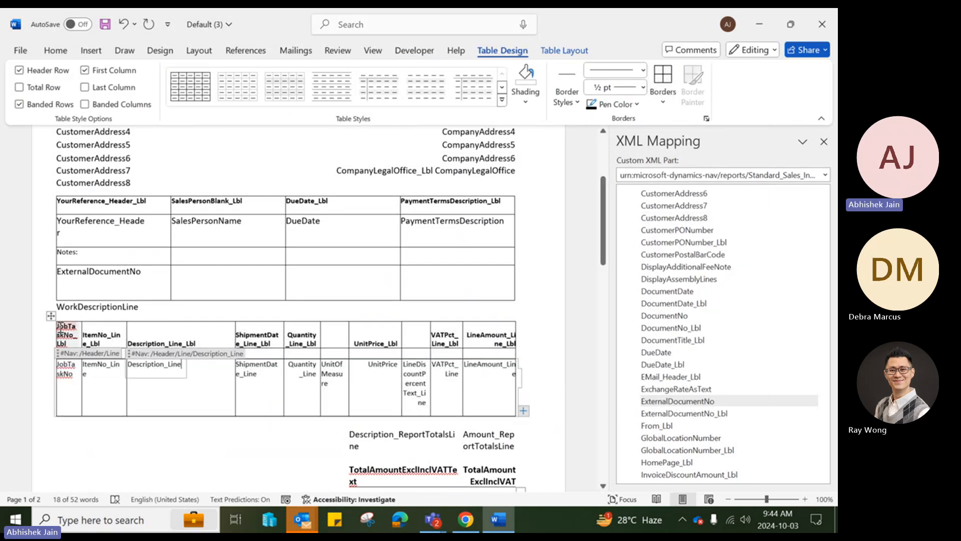
Delete the JobTaskNo and ItemNo_Line cells and their labels from the lines table, shifting cells left, and slightly widen the Description_Line column.
drag(75, 330, 100, 383)
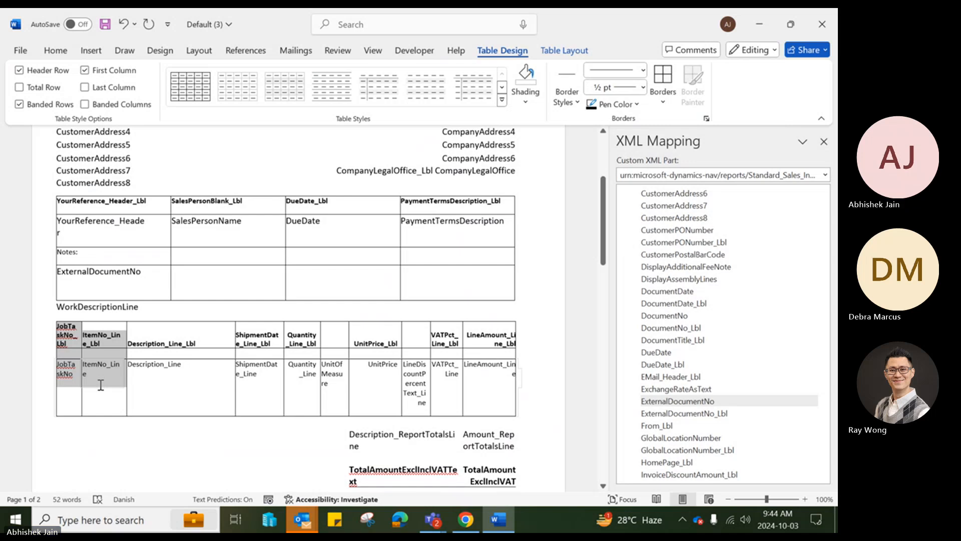
right_click(92, 374)
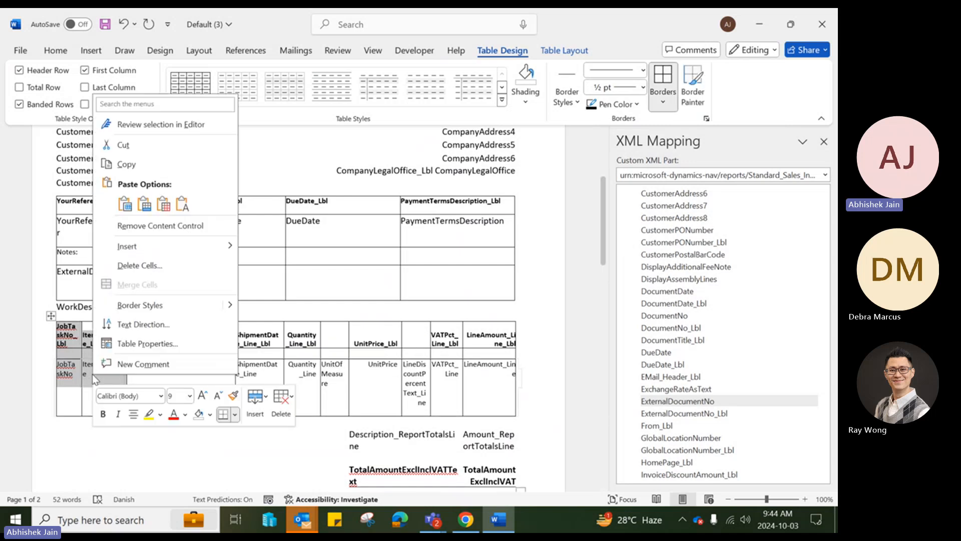
click(136, 271)
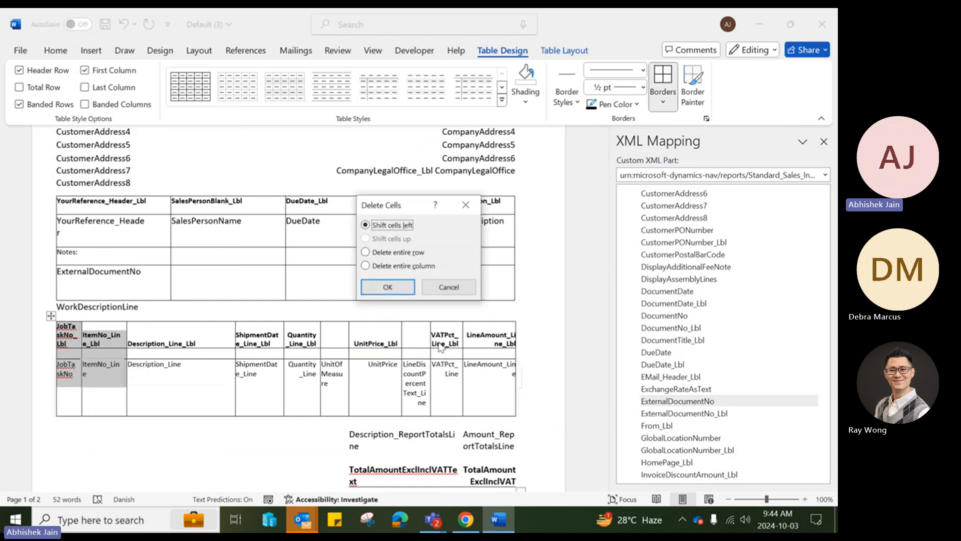
click(378, 286)
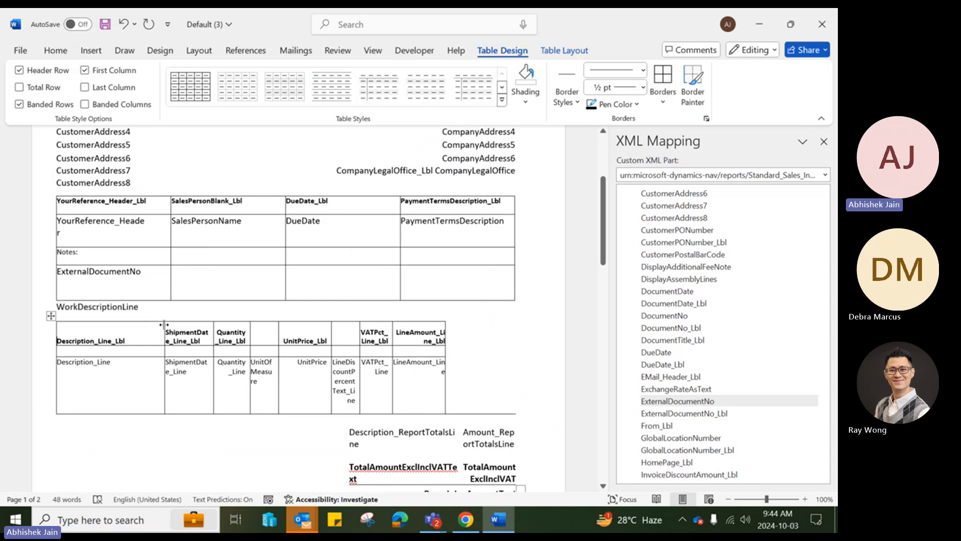
mouse_move(165, 325)
mouse_down()
mouse_move(198, 326)
mouse_move(168, 328)
mouse_up()
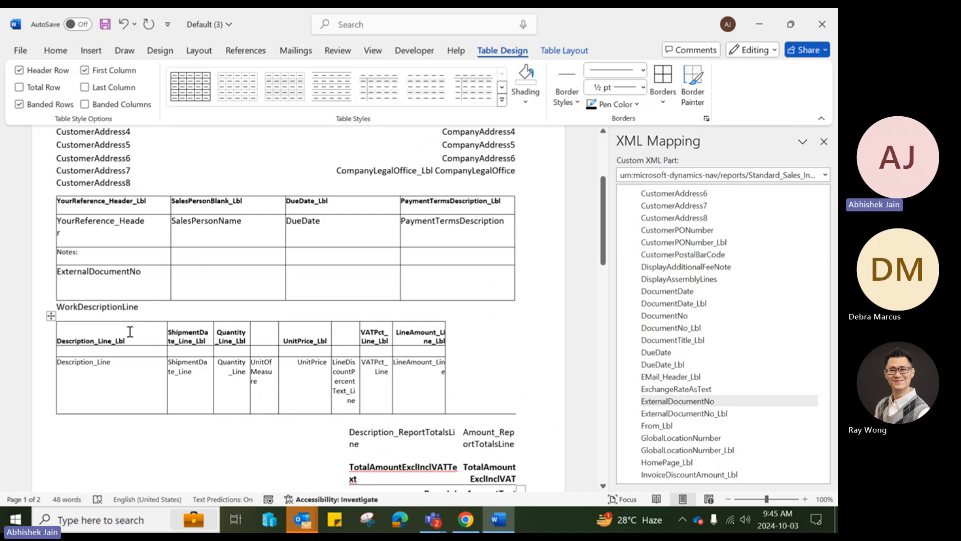
drag(163, 300, 433, 354)
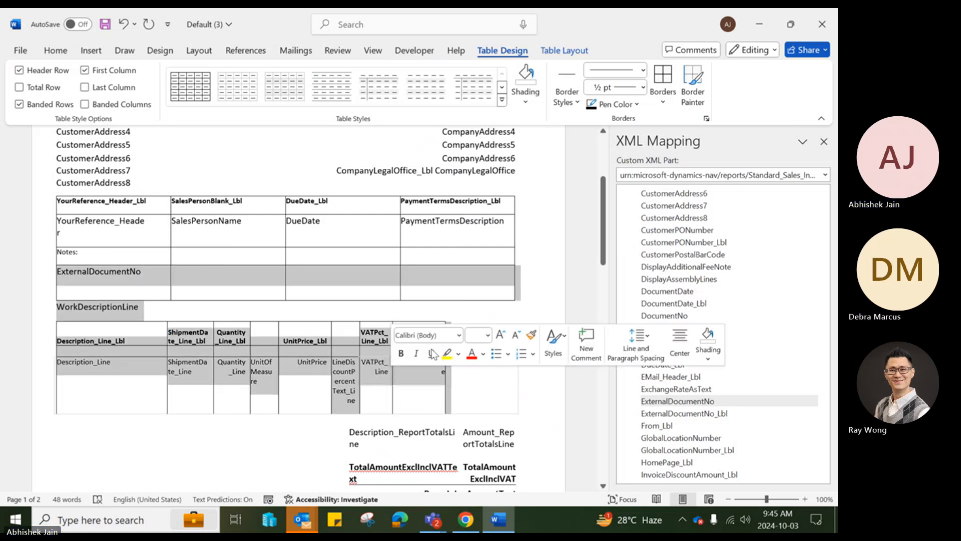
click(145, 386)
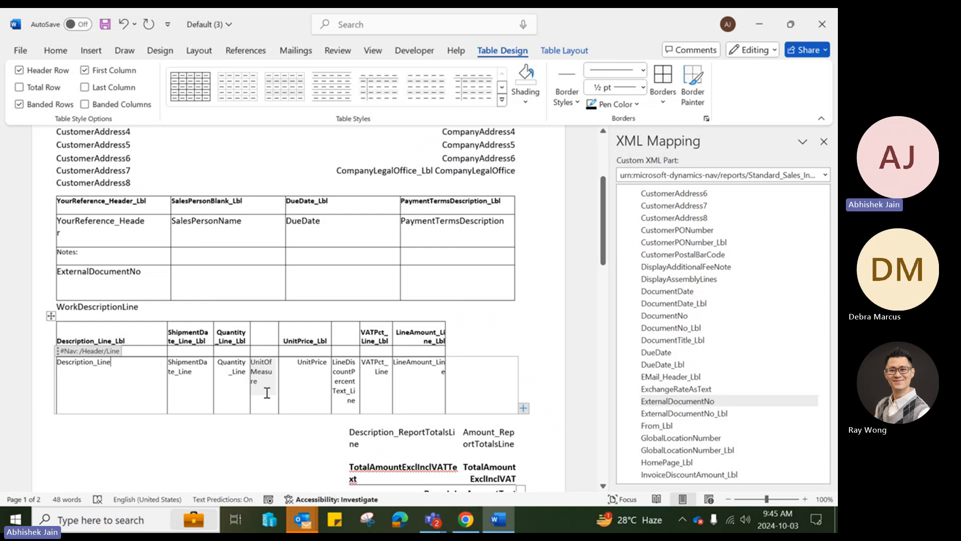
Delete the UnitOfMeasure field from the lines table.
click(261, 371)
right_click(260, 368)
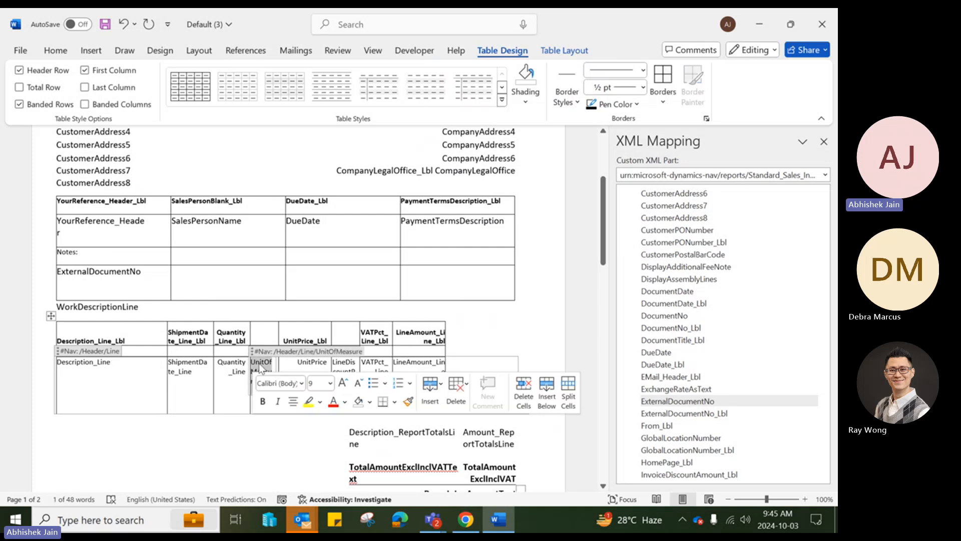
key(Delete)
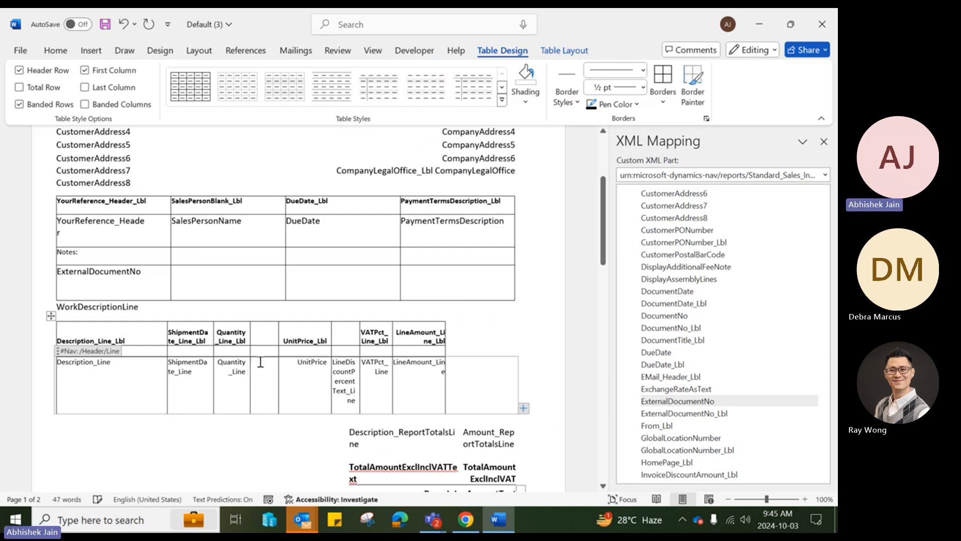
Switch to the sales invoice in Business Central and shorten its Work Description to "Testing for my sales invoice".
click(466, 519)
scroll(435, 349, down, 1)
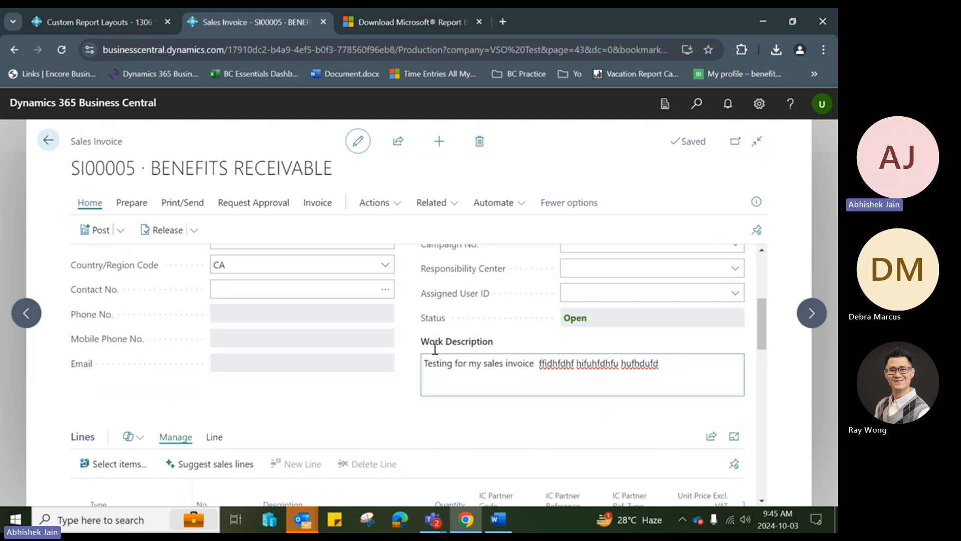
scroll(385, 317, down, 4)
scroll(674, 332, up, 3)
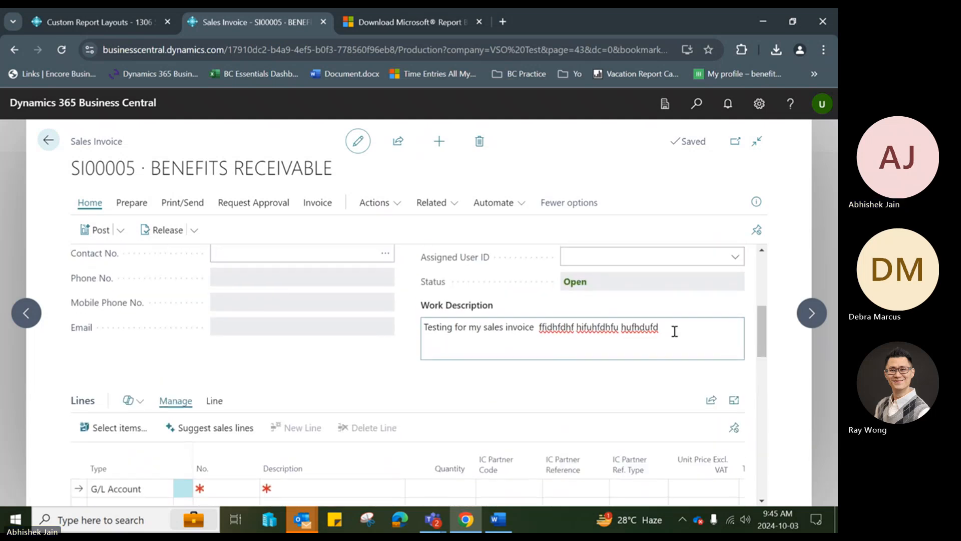
drag(674, 331, 543, 332)
key(BackSpace)
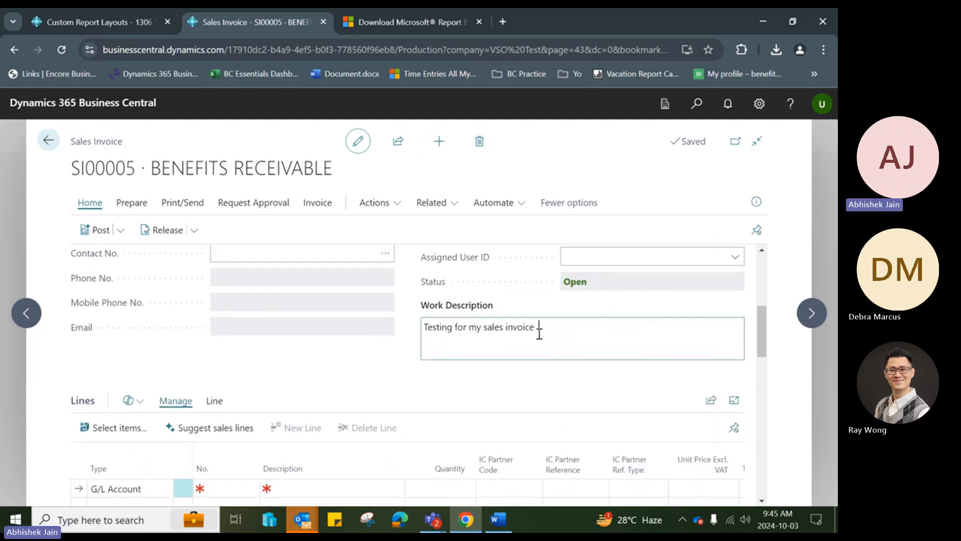
Check the Line Discount % column in the invoice lines, and return to Word to enter the heading "Discount" after Quantity_Line_Lbl, slightly widening its column.
scroll(563, 359, down, 3)
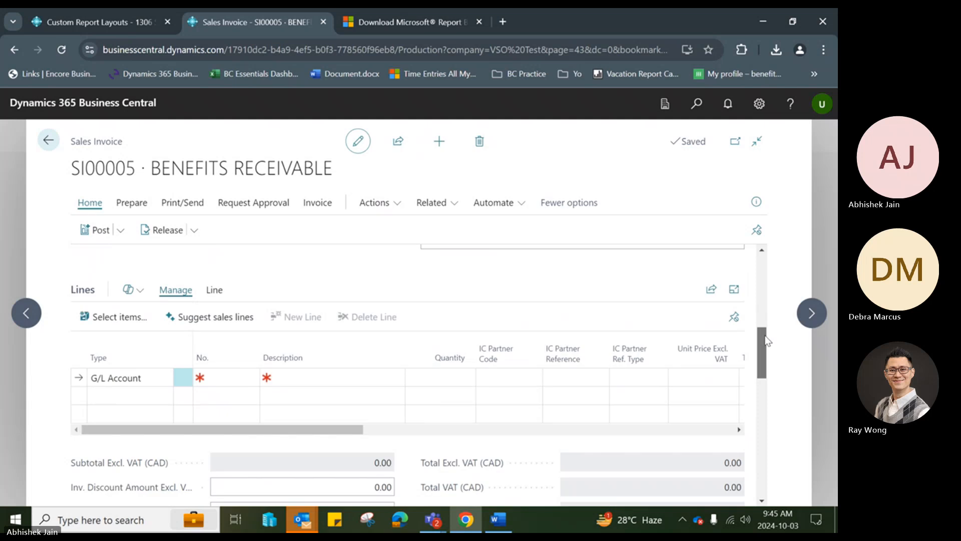
drag(321, 416, 475, 404)
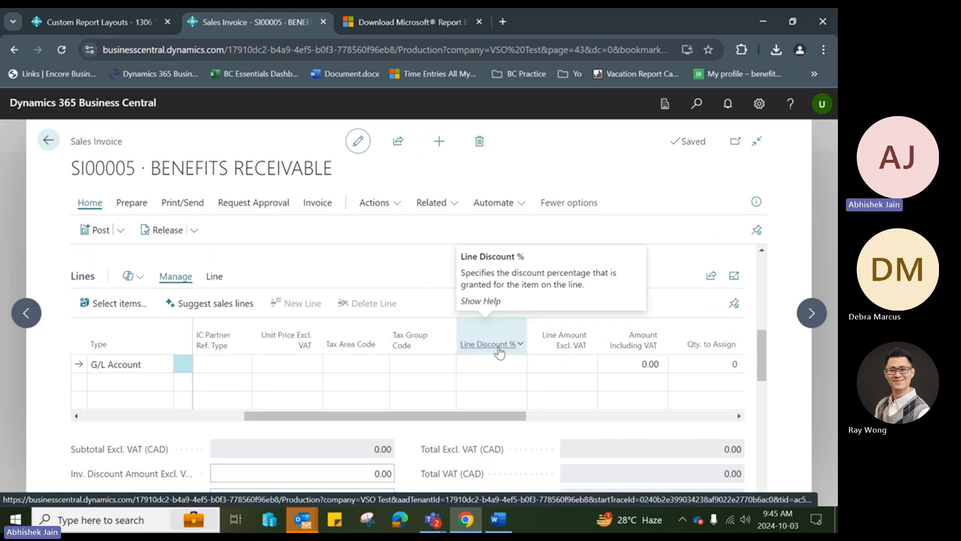
click(508, 518)
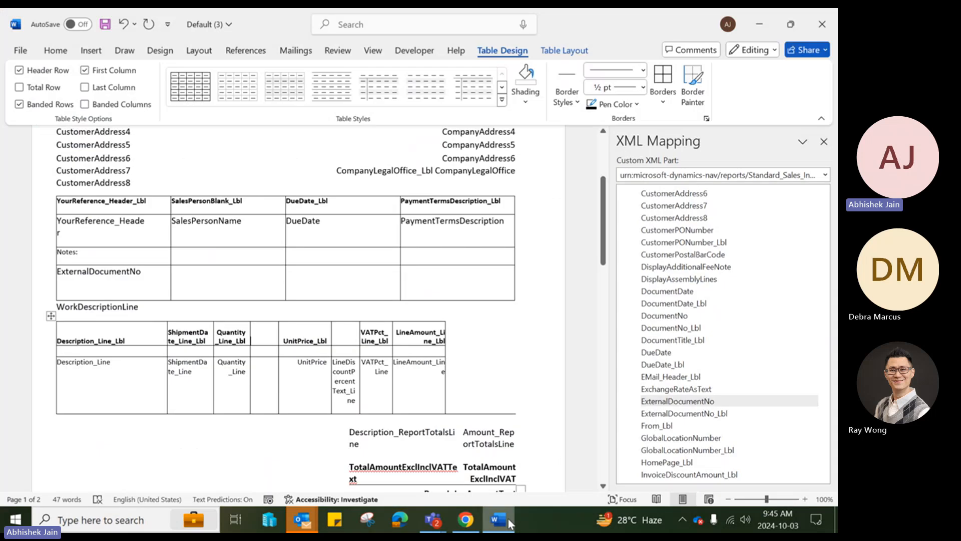
click(269, 338)
text(Dis)
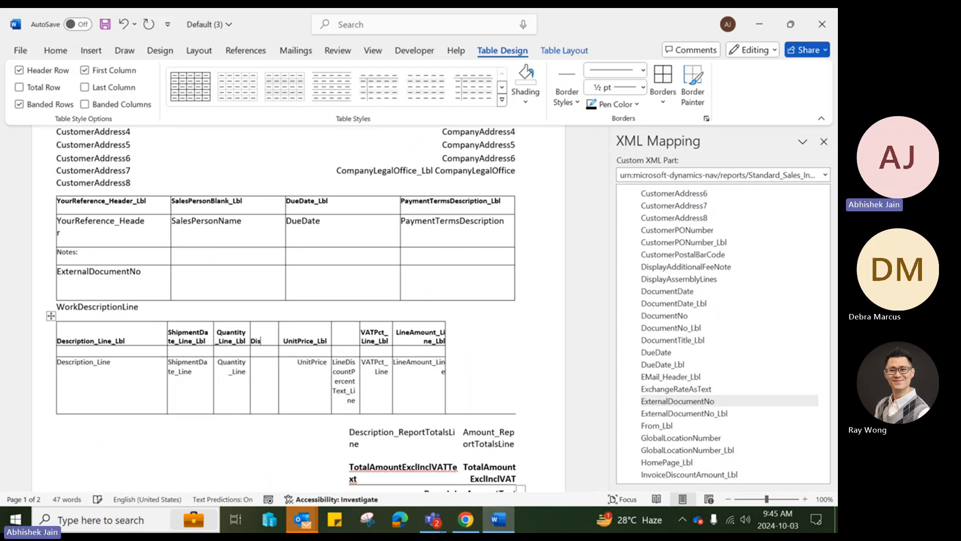
text(oucnt)
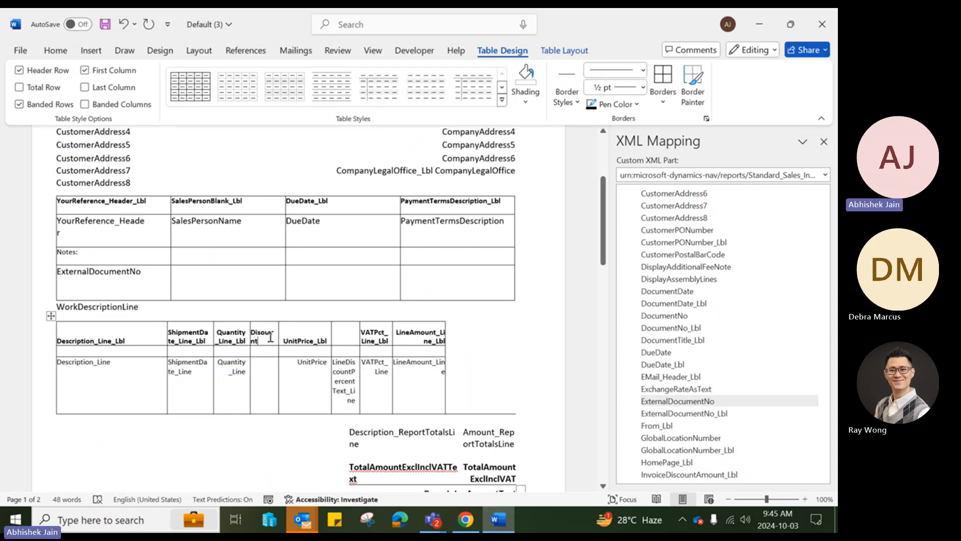
drag(278, 324, 285, 325)
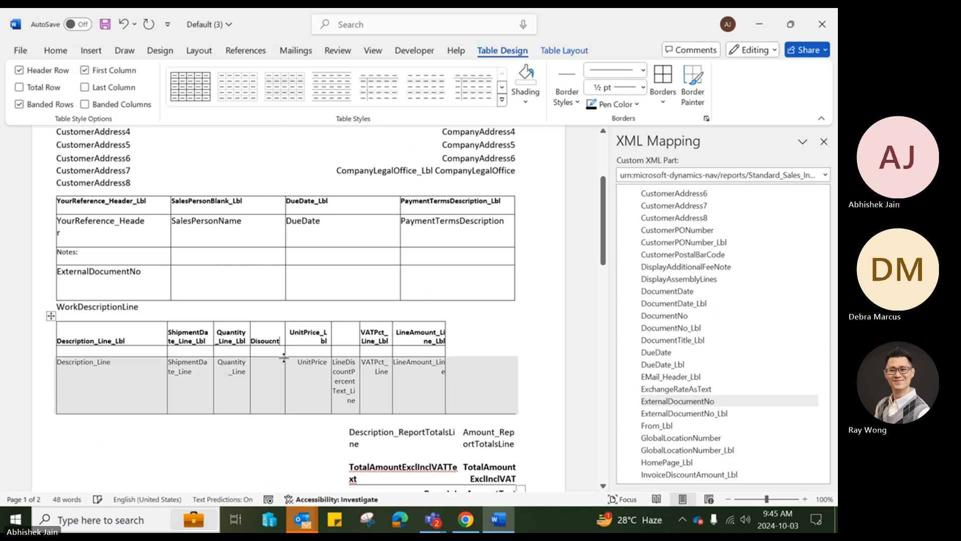
key(BackSpace)
key(BackSpace)
key(BackSpace)
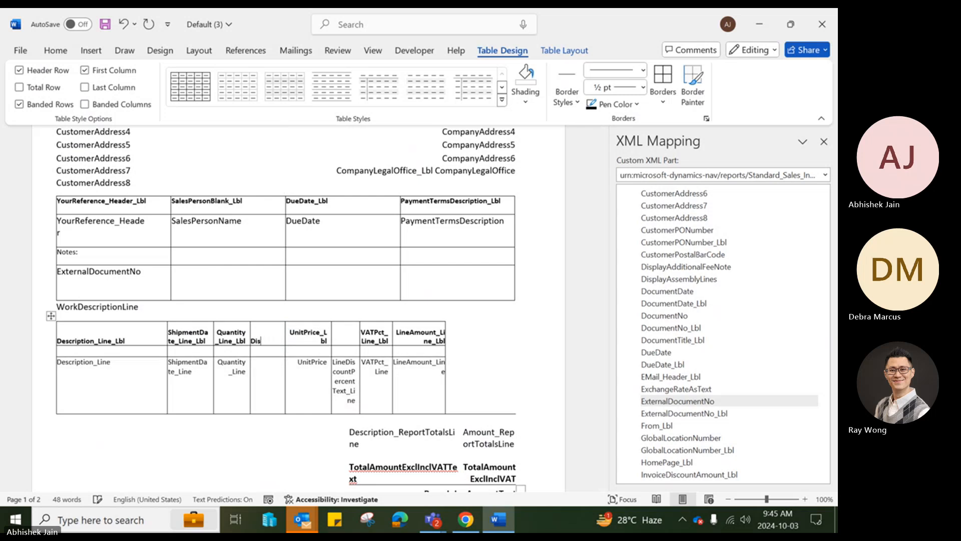
text(count)
Insert the LineDiscountPercent_Line field from the Line group as a plain text content control in the cell below the Discount heading.
click(276, 365)
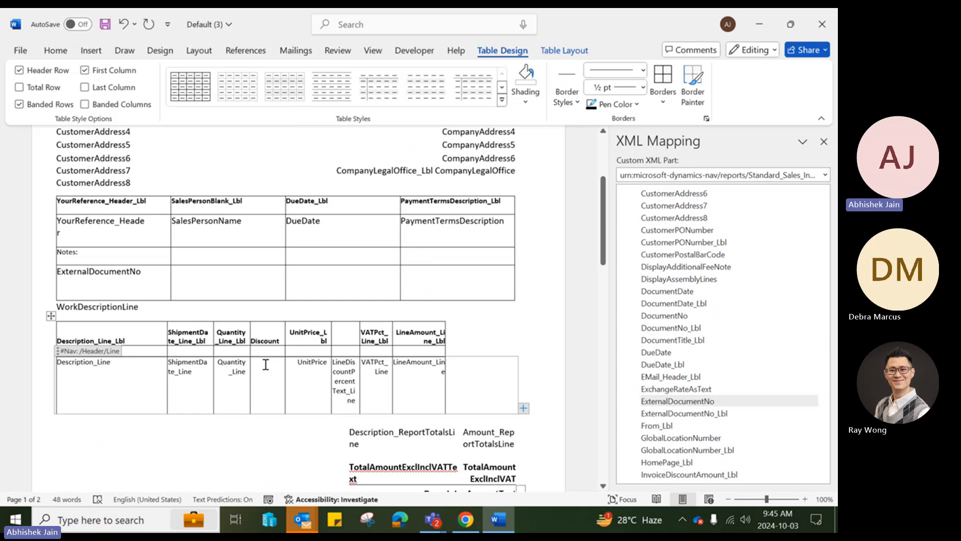
drag(824, 301, 821, 200)
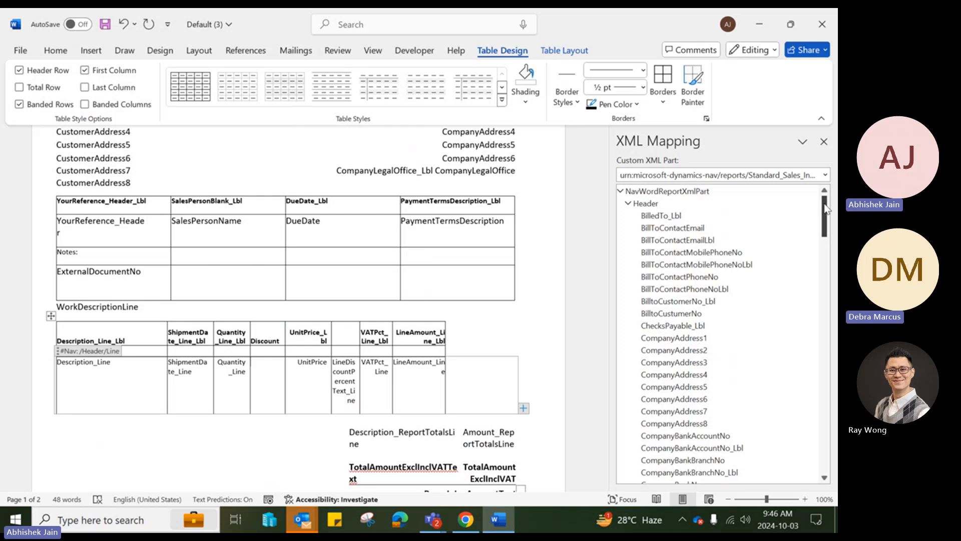
drag(826, 213, 827, 451)
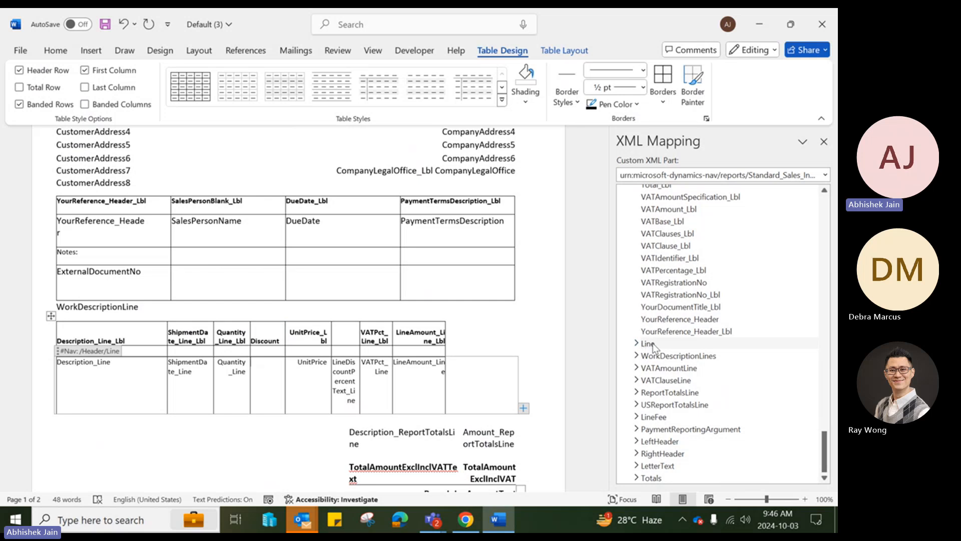
click(637, 345)
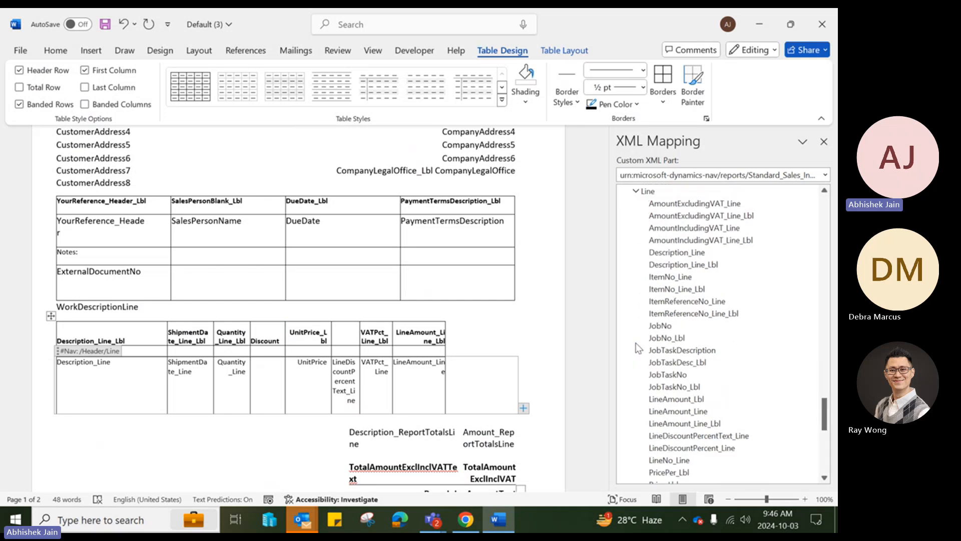
mouse_move(829, 433)
mouse_down()
mouse_move(827, 414)
mouse_move(828, 422)
mouse_up()
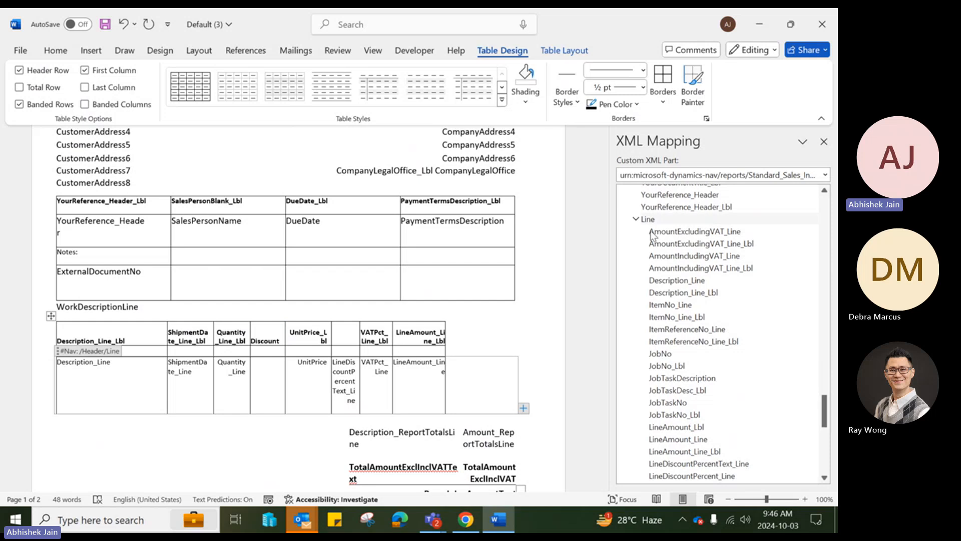
scroll(680, 240, down, 1)
scroll(692, 313, down, 3)
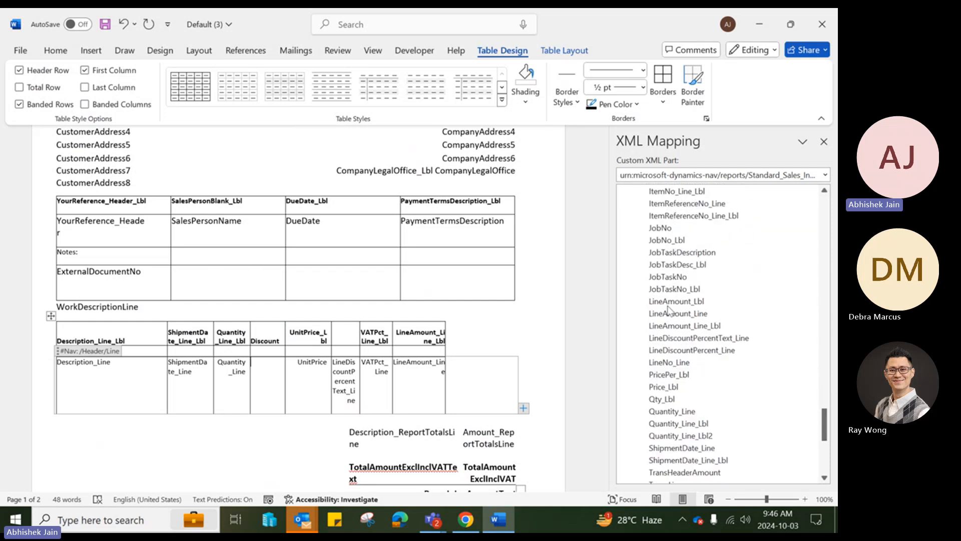
scroll(665, 269, down, 3)
scroll(665, 268, down, 3)
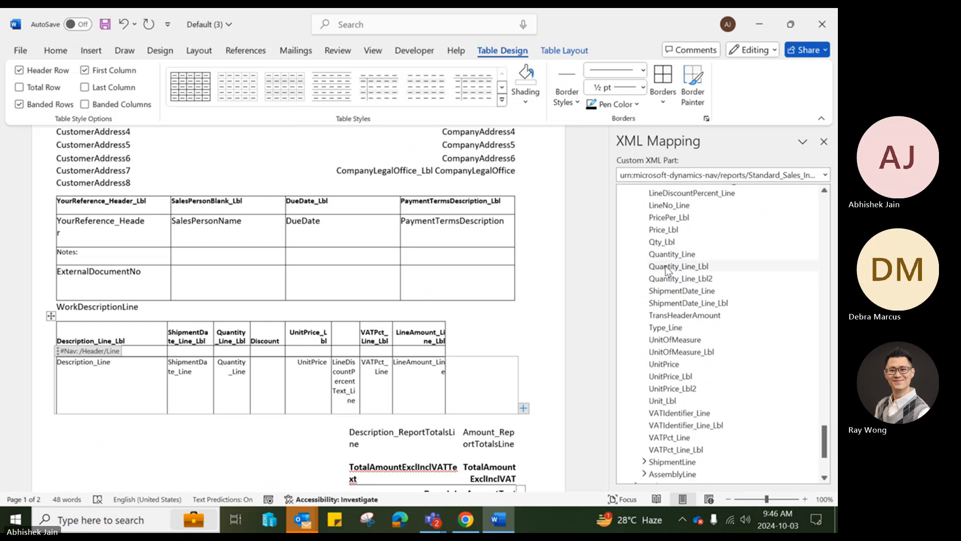
scroll(683, 319, up, 3)
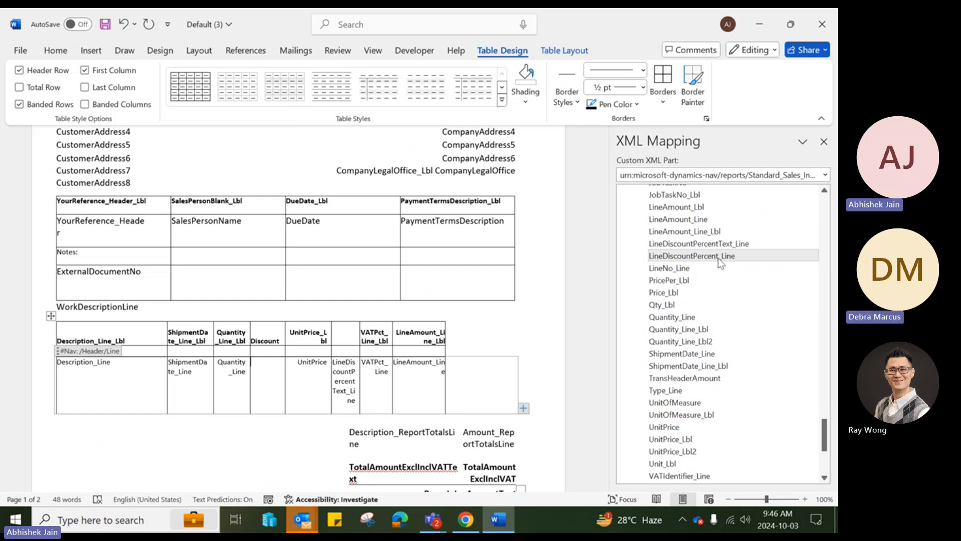
right_click(714, 256)
mouse_move(682, 270)
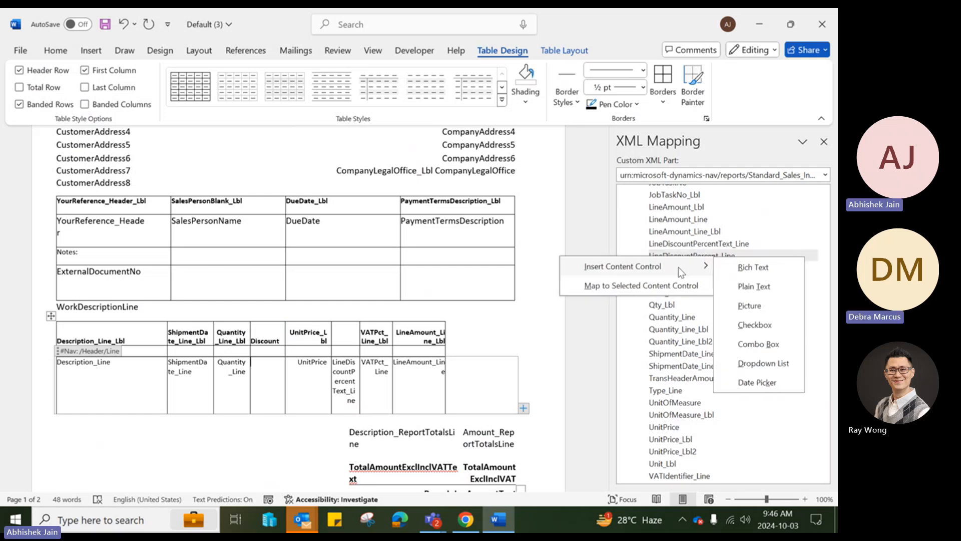
click(753, 286)
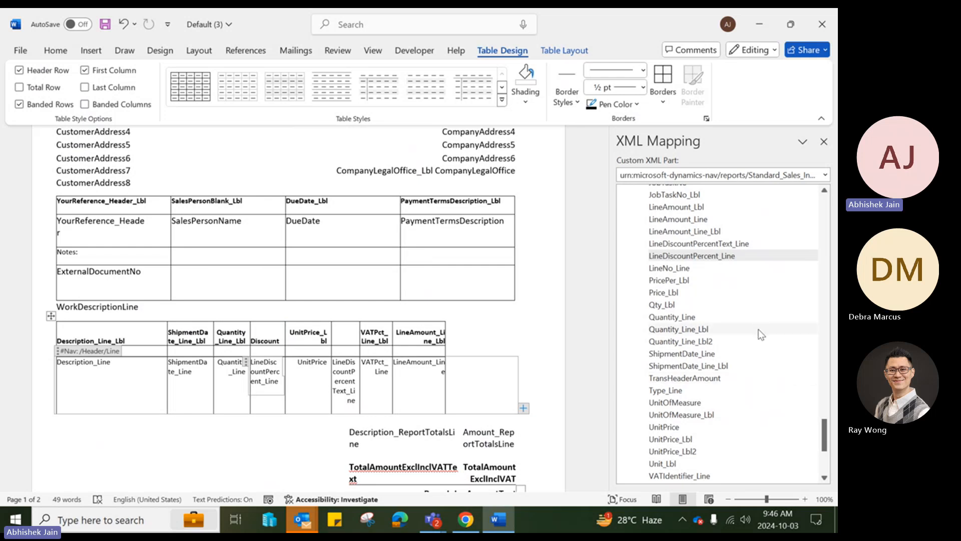
Examine the fields available in the Line and VATAmountLine groups of the XML mapping.
scroll(711, 261, up, 9)
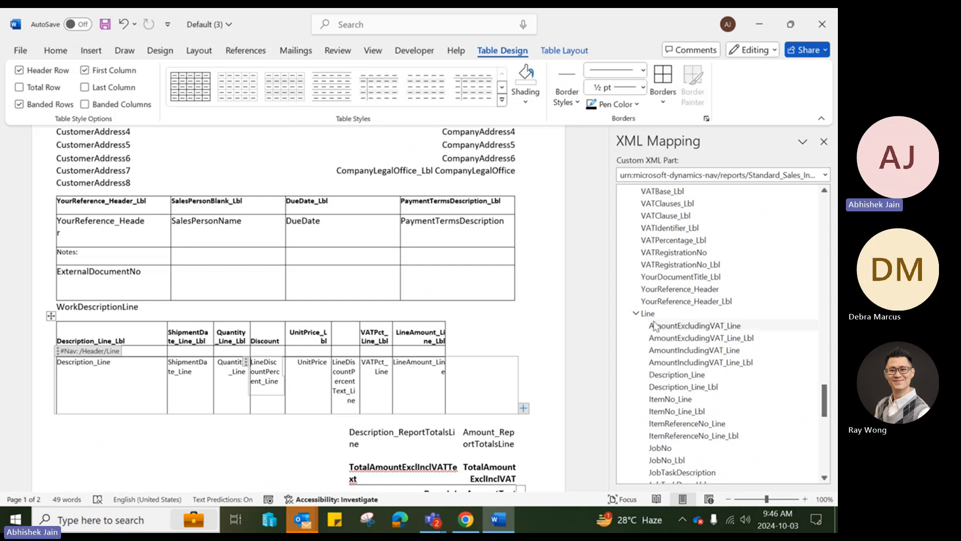
scroll(651, 295, up, 3)
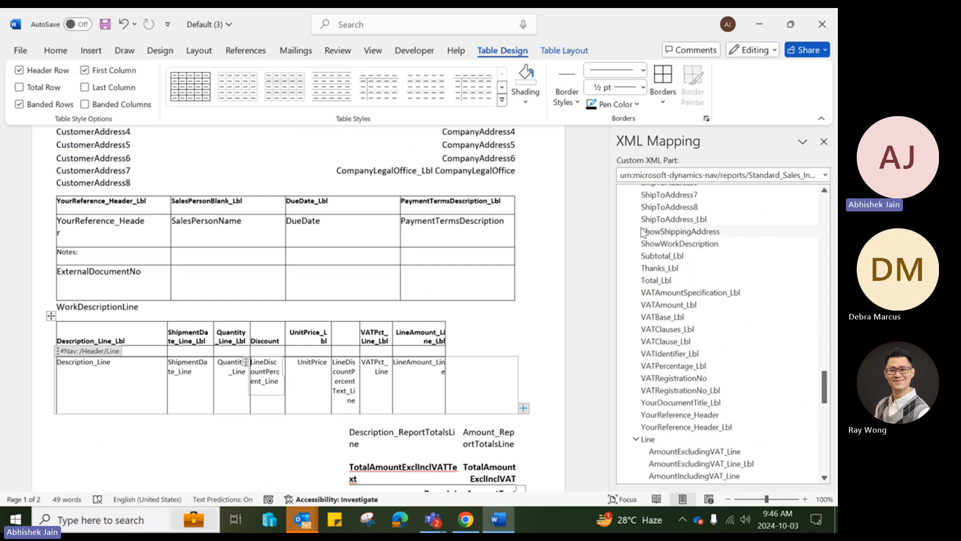
scroll(645, 260, down, 4)
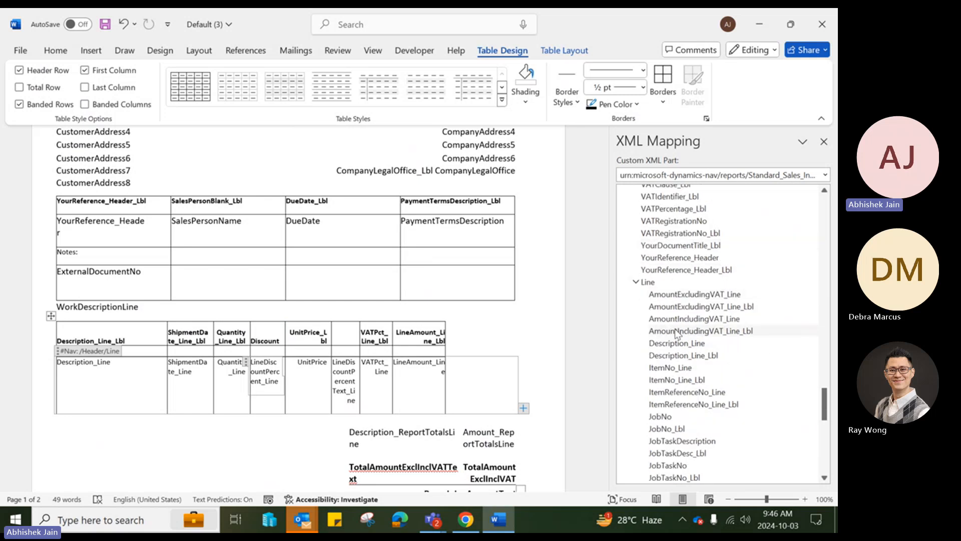
scroll(803, 340, down, 15)
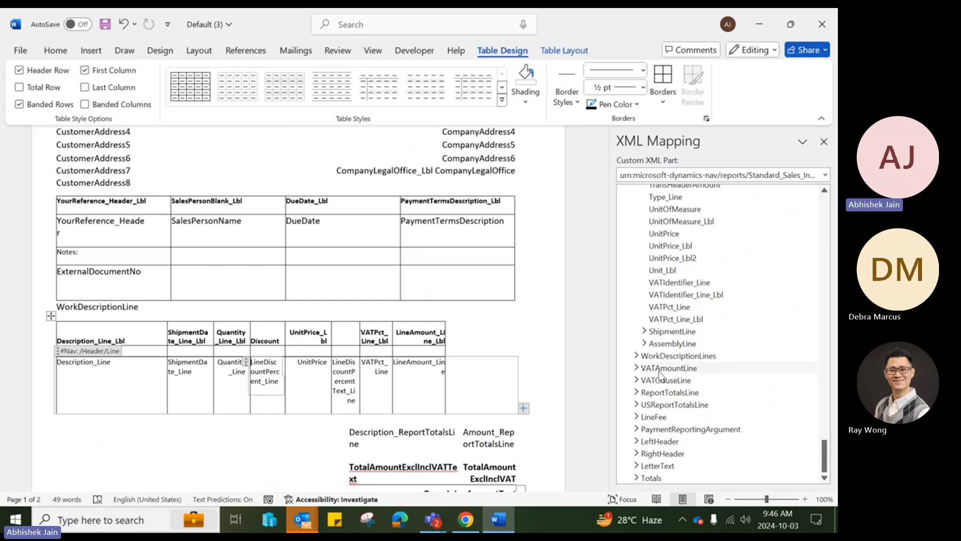
click(637, 368)
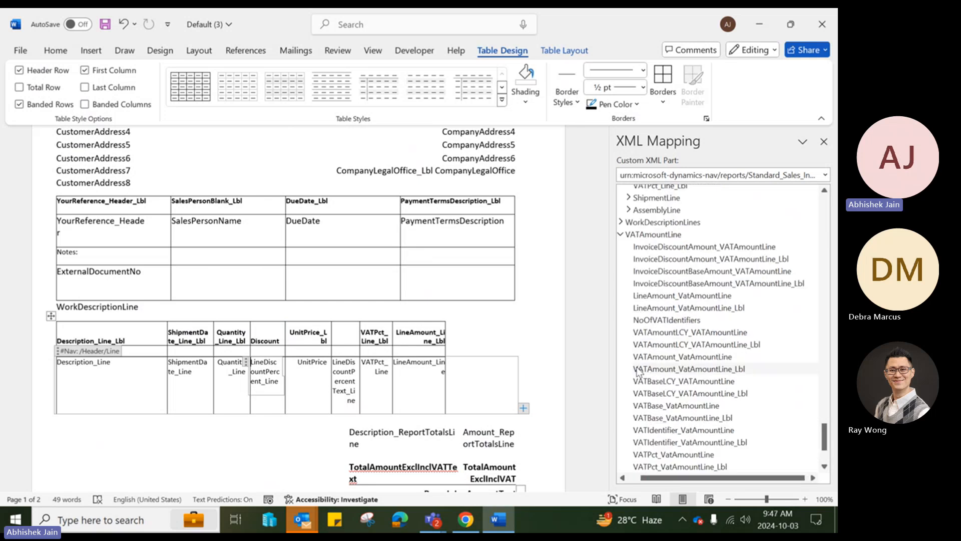
scroll(636, 370, down, 1)
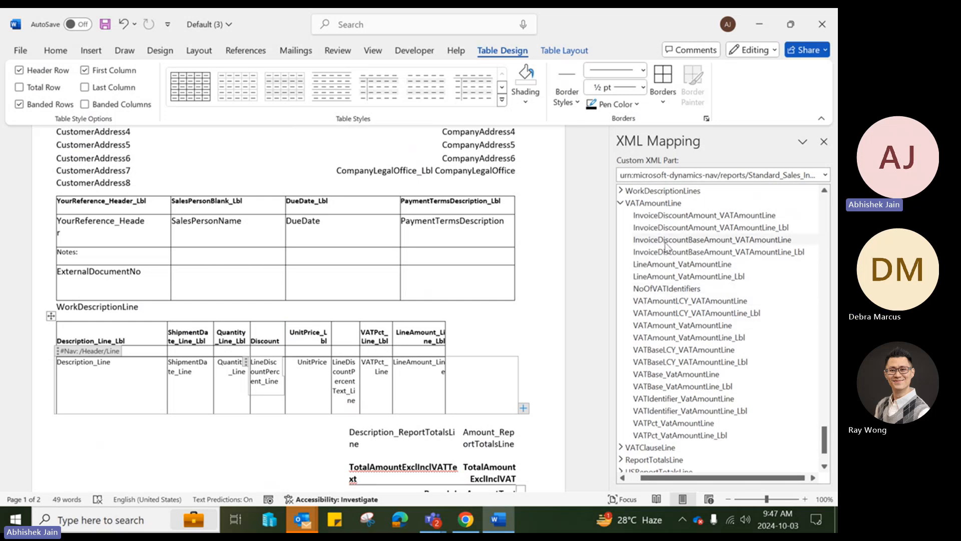
scroll(661, 300, down, 2)
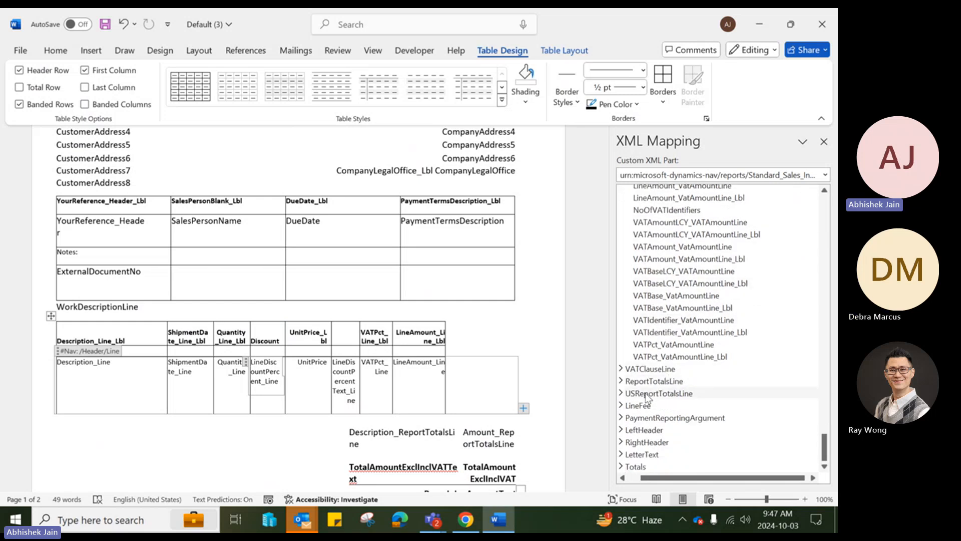
scroll(650, 321, up, 3)
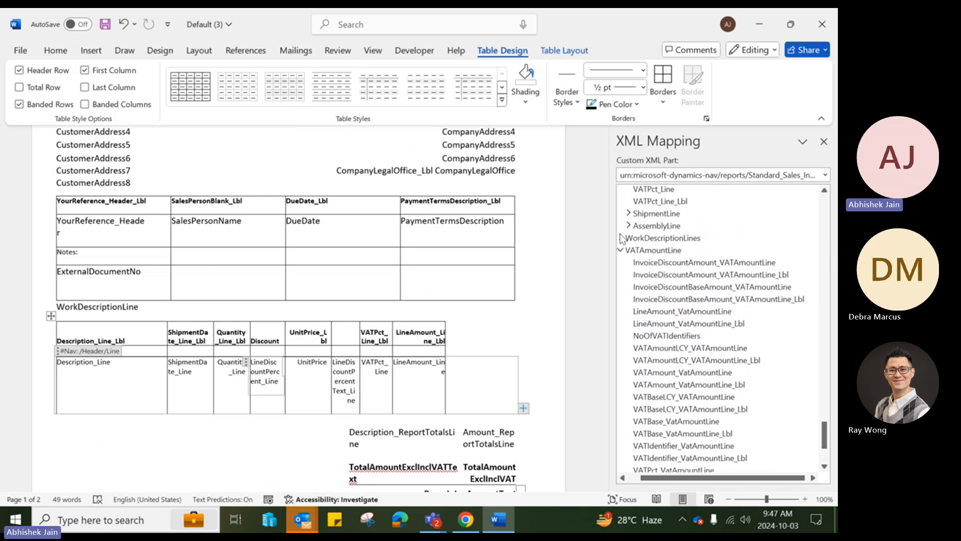
click(621, 251)
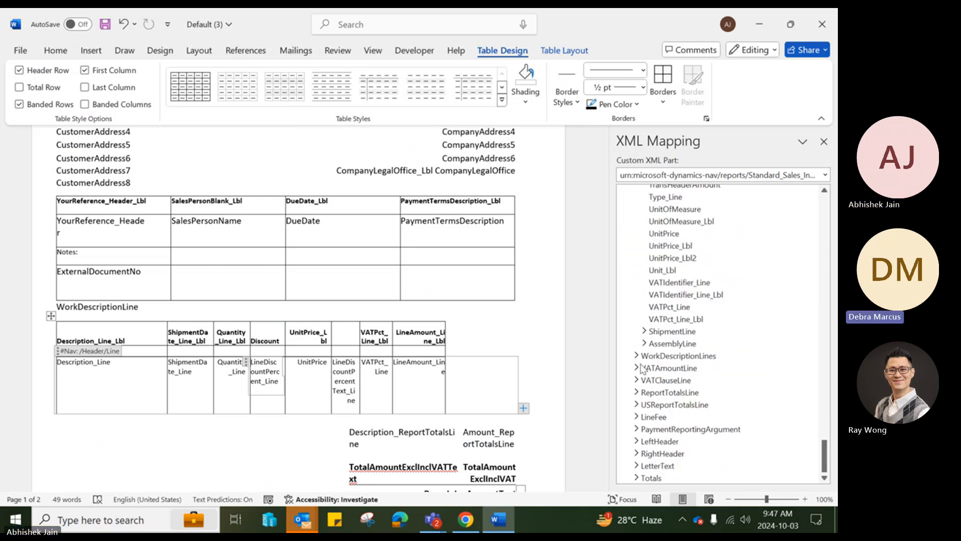
Insert the AmountSubjectToSalesTax field from the Totals group as plain text in the blank area beside the report totals, and select it.
click(636, 478)
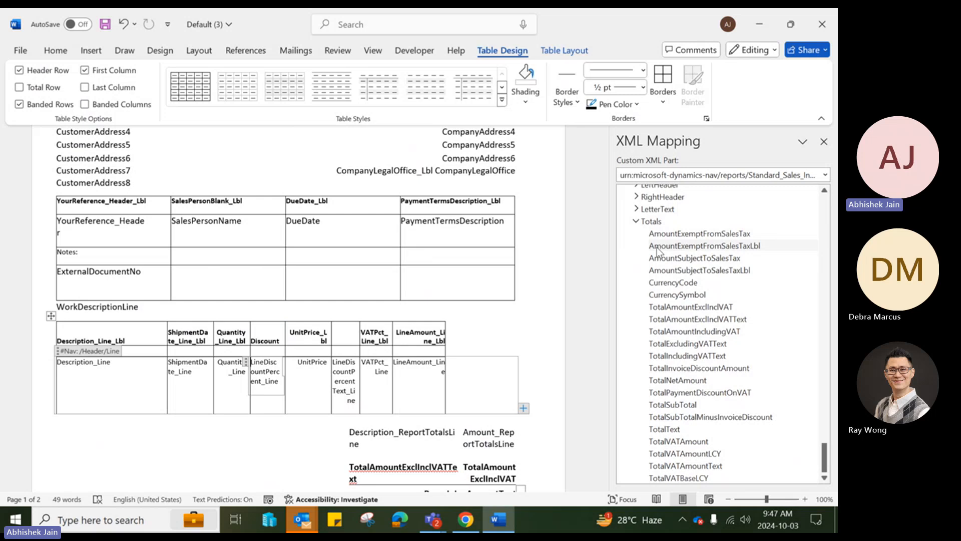
scroll(385, 443, down, 1)
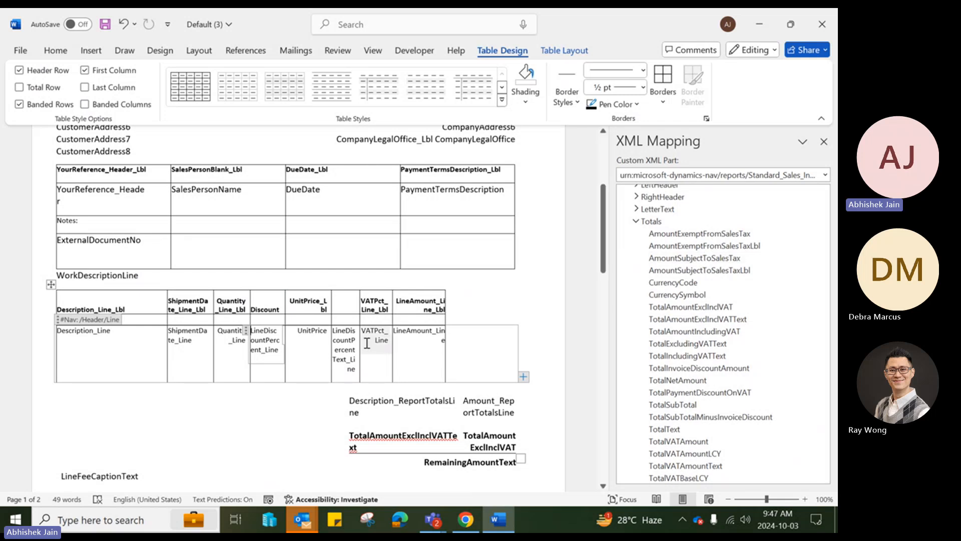
scroll(401, 395, down, 2)
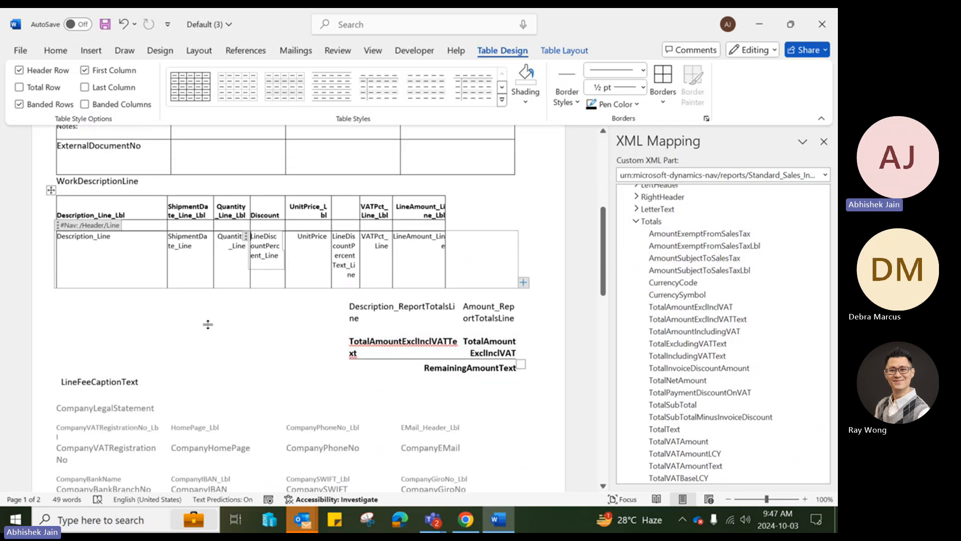
click(86, 328)
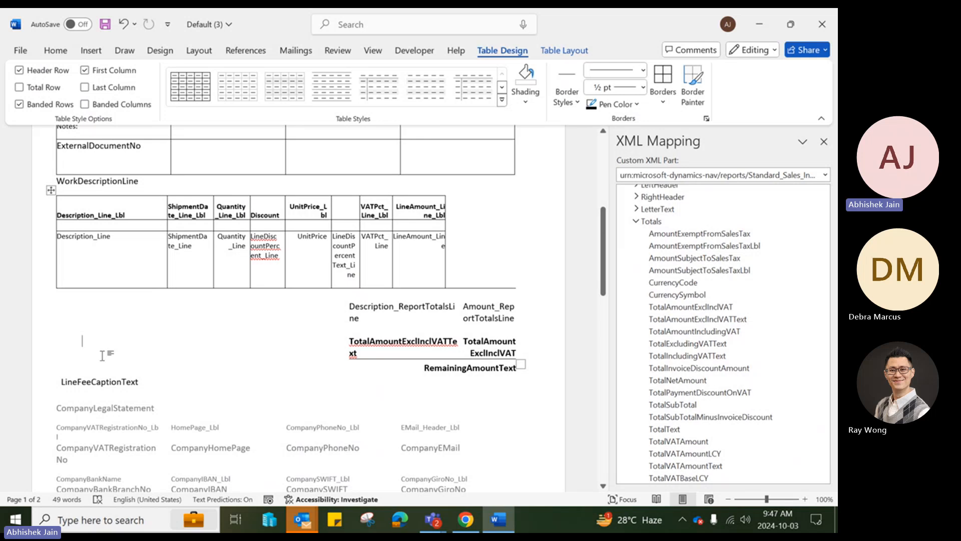
scroll(200, 405, down, 1)
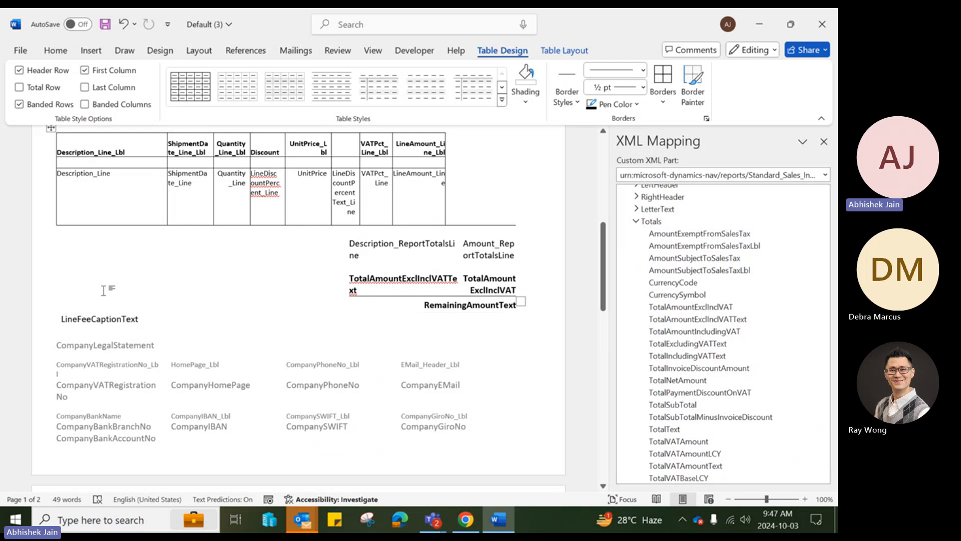
click(91, 279)
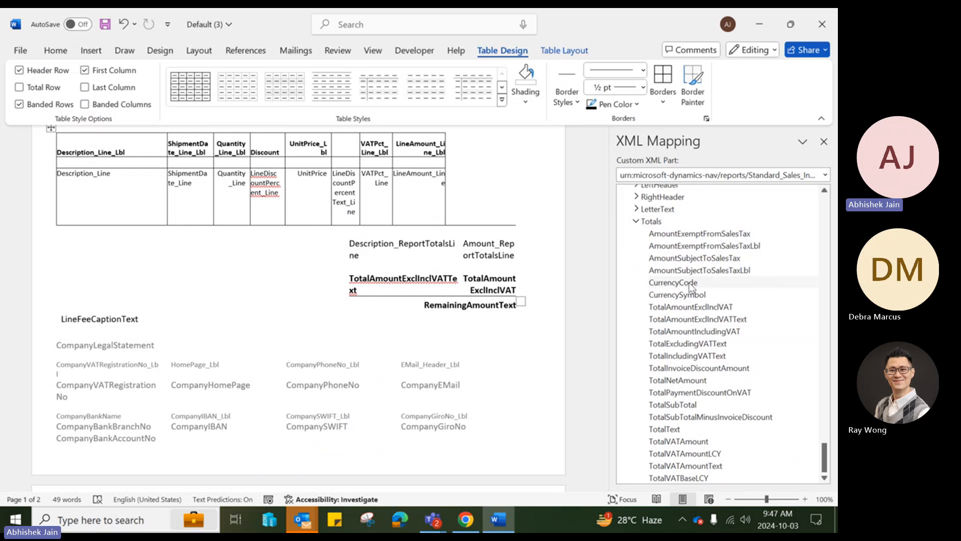
scroll(691, 286, up, 3)
scroll(691, 286, down, 2)
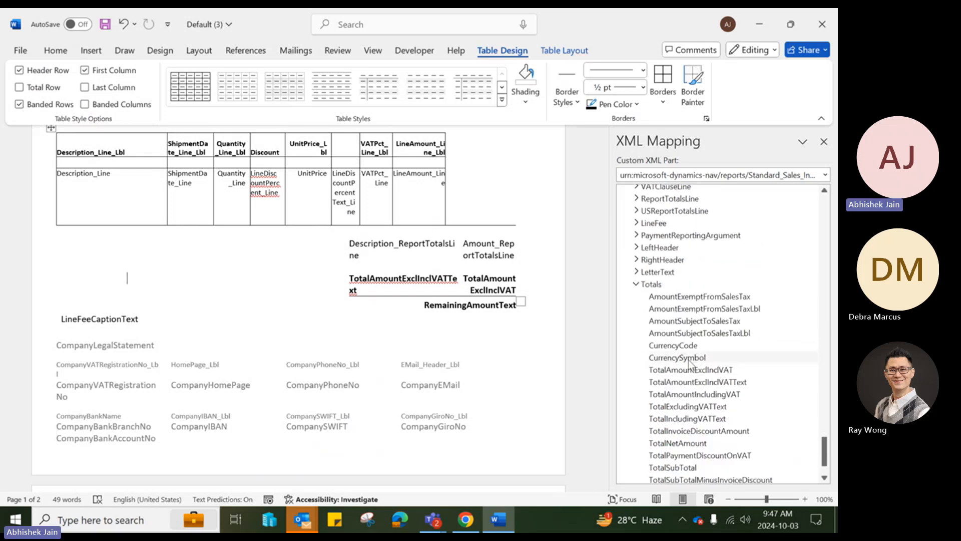
right_click(691, 316)
mouse_move(678, 326)
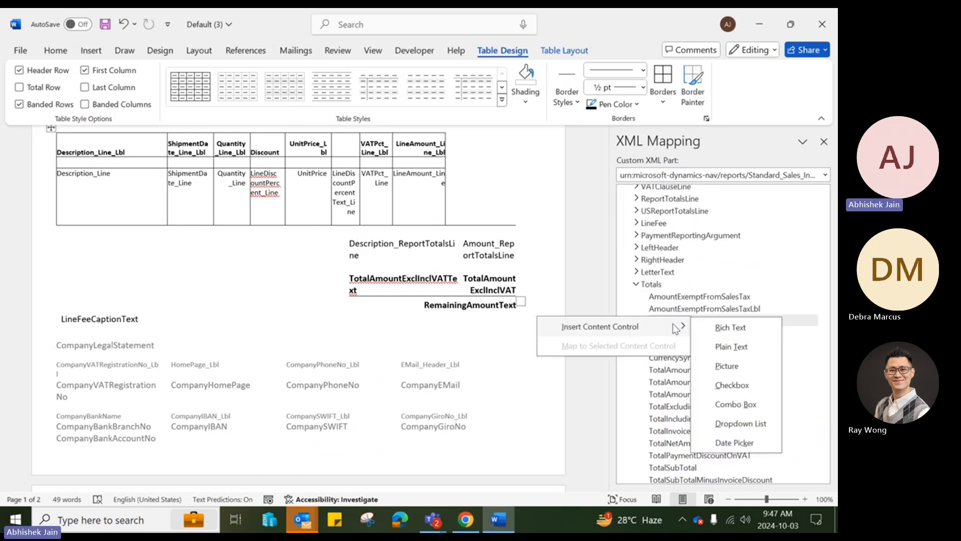
click(725, 349)
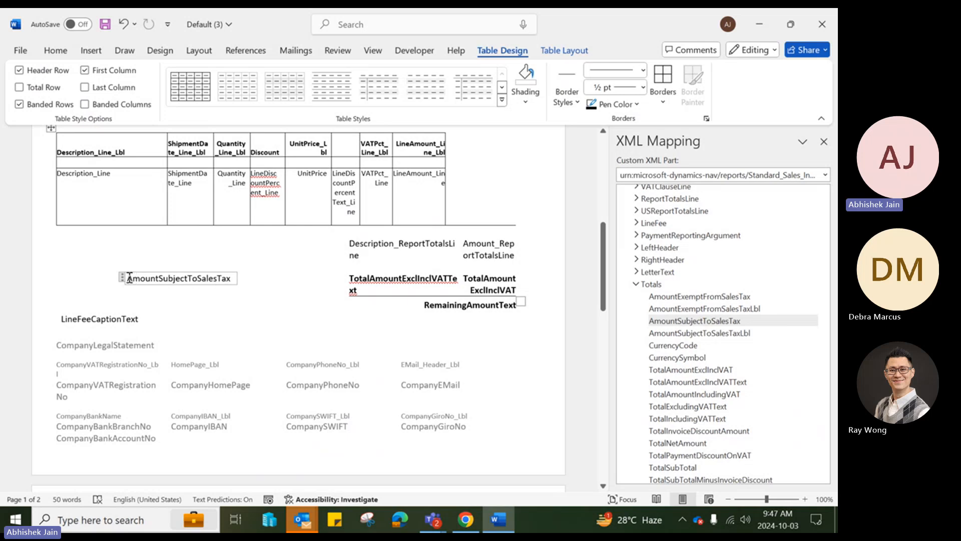
drag(129, 277, 236, 278)
Open the first page footer for editing and apply all borders to the entire company information table, starting at CompanyLegalStatement.
scroll(477, 316, up, 1)
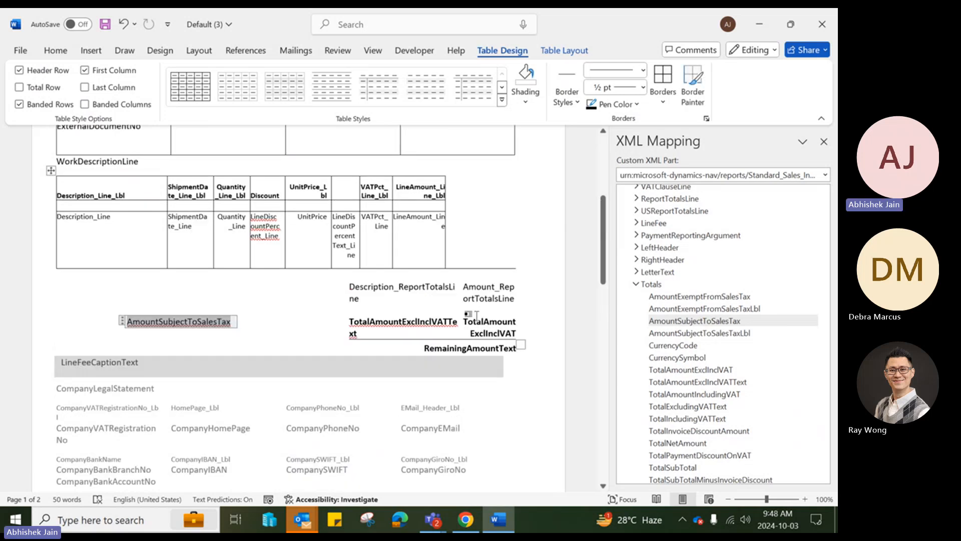
scroll(477, 315, up, 6)
scroll(403, 332, down, 5)
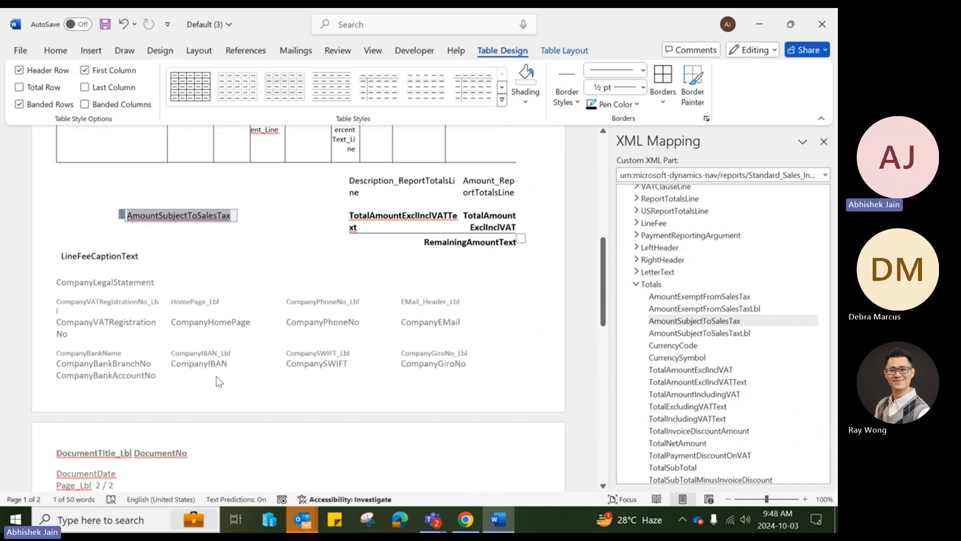
double_click(262, 373)
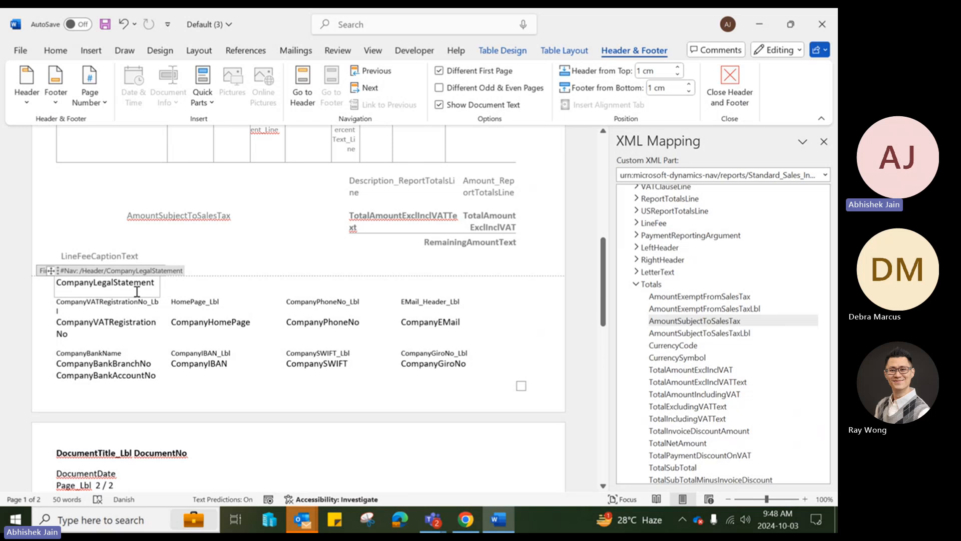
drag(137, 291, 476, 404)
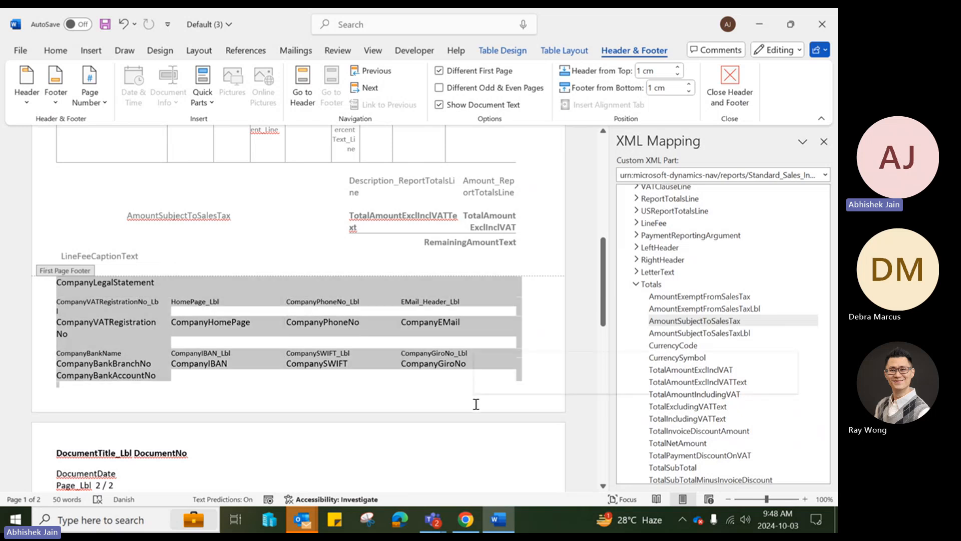
click(227, 363)
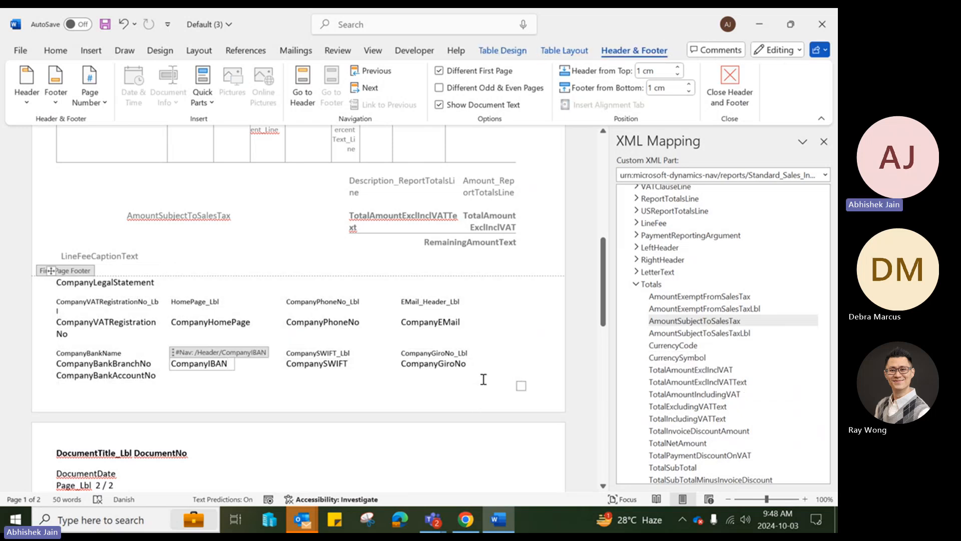
drag(95, 282, 435, 373)
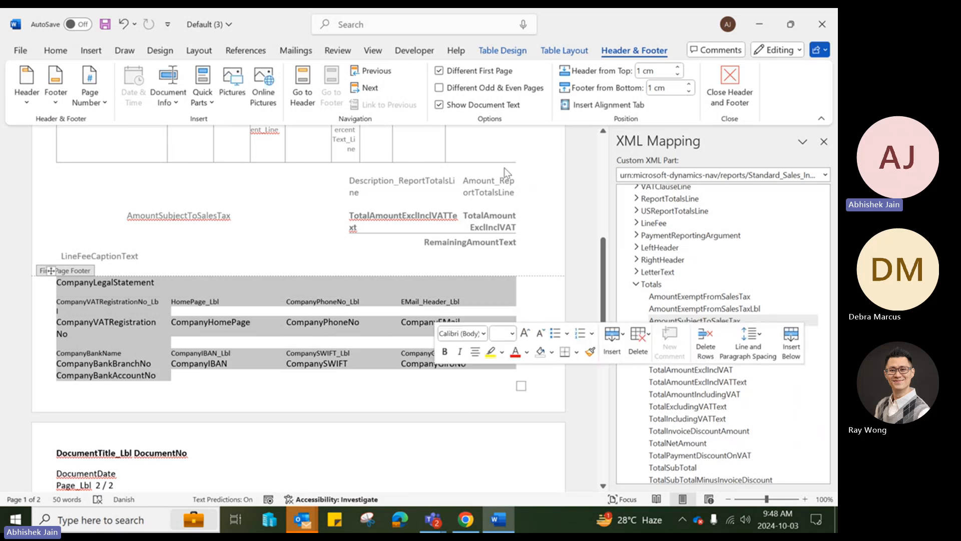
click(503, 50)
click(663, 90)
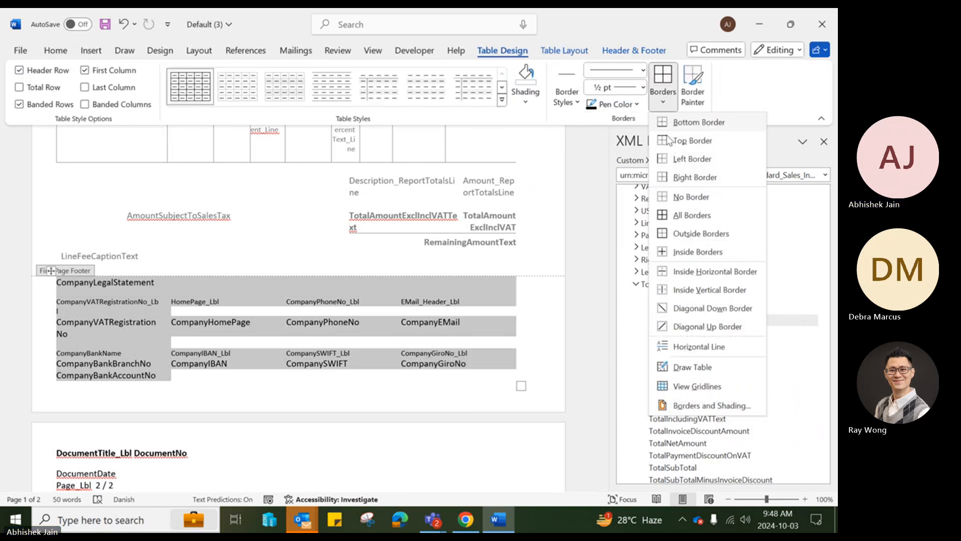
click(695, 216)
click(386, 365)
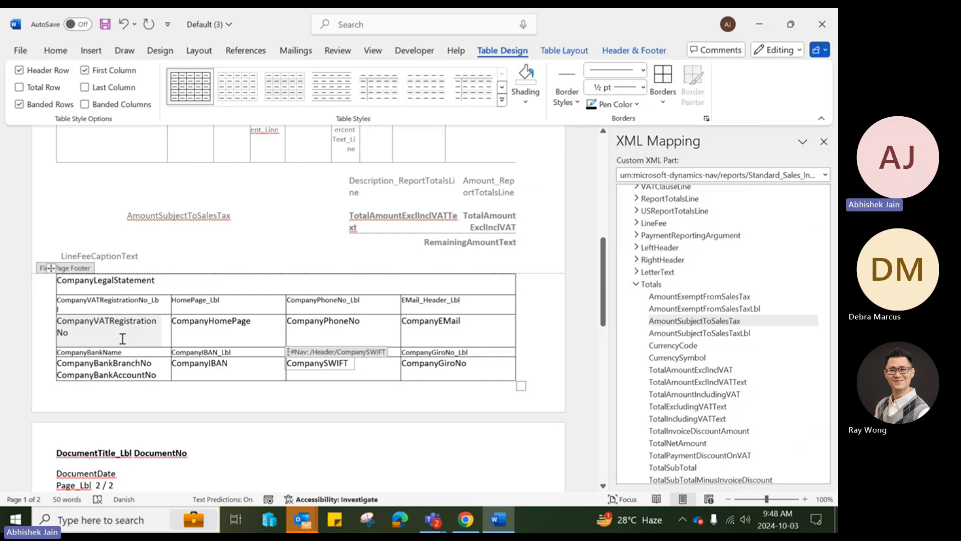
Delete the two bank detail rows, CompanyBankName and CompanyBankBranchNo, from the footer table.
drag(122, 339, 451, 365)
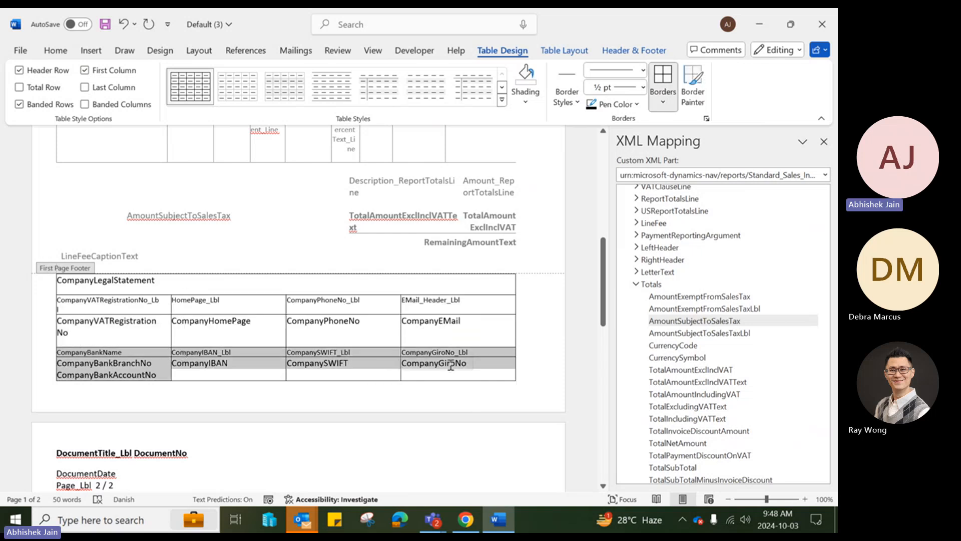
right_click(358, 359)
click(415, 245)
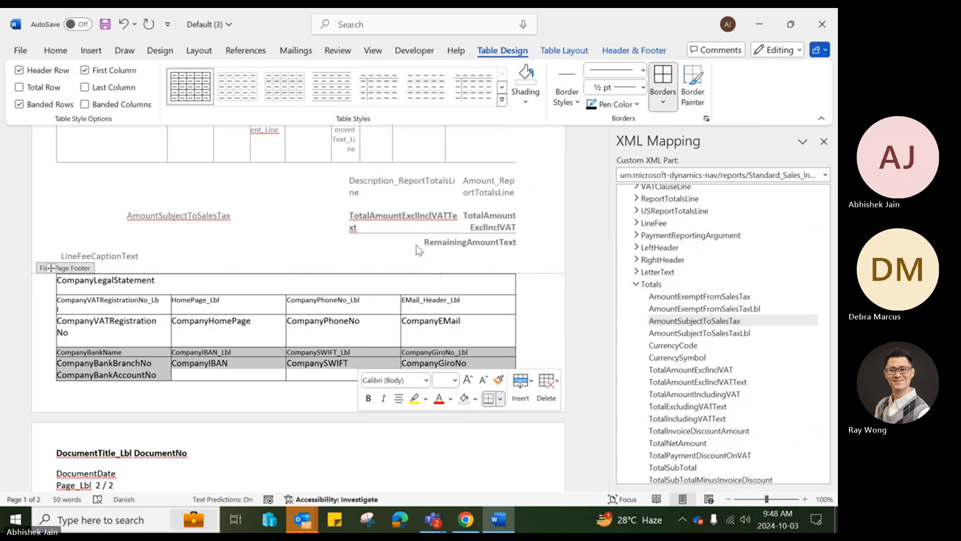
click(396, 293)
Delete the payment service logo, the PaymentServiceText_Url link and the leftover PaymentReportingArgument content control from the second page's body.
scroll(206, 414, down, 3)
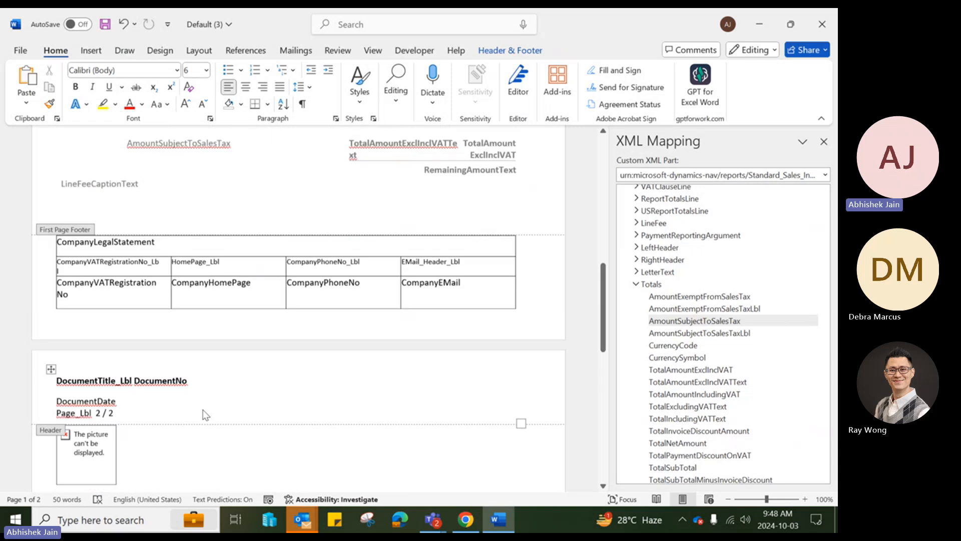
scroll(205, 415, down, 3)
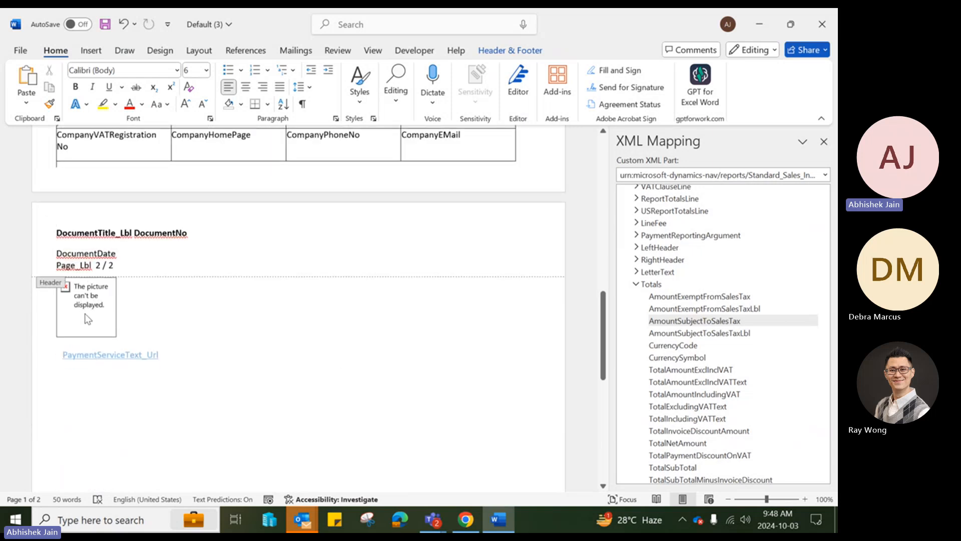
double_click(203, 320)
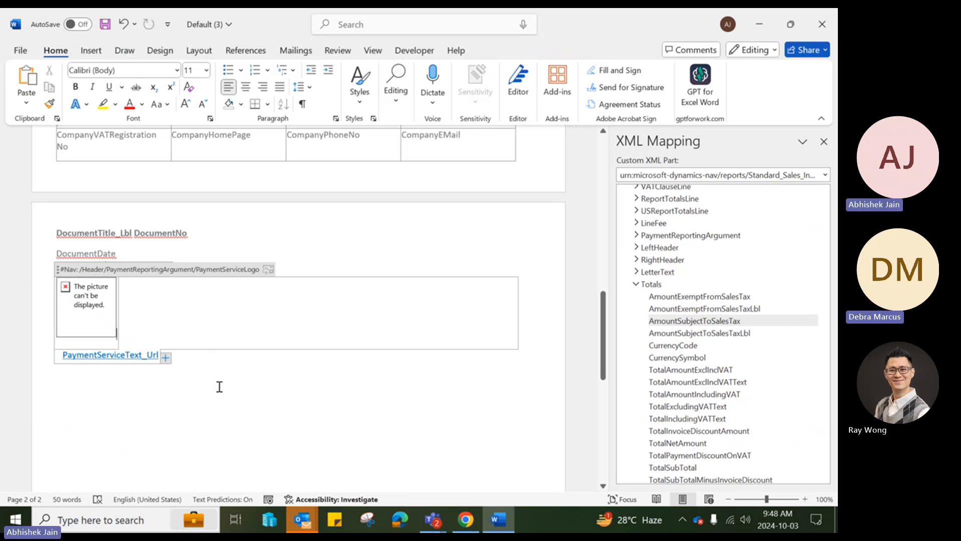
drag(219, 386, 71, 315)
key(Delete)
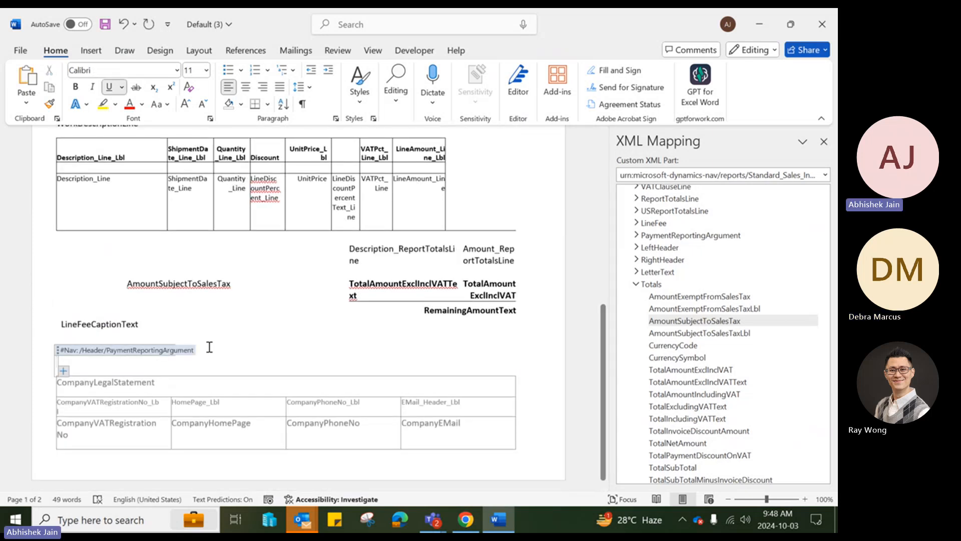
key(Delete)
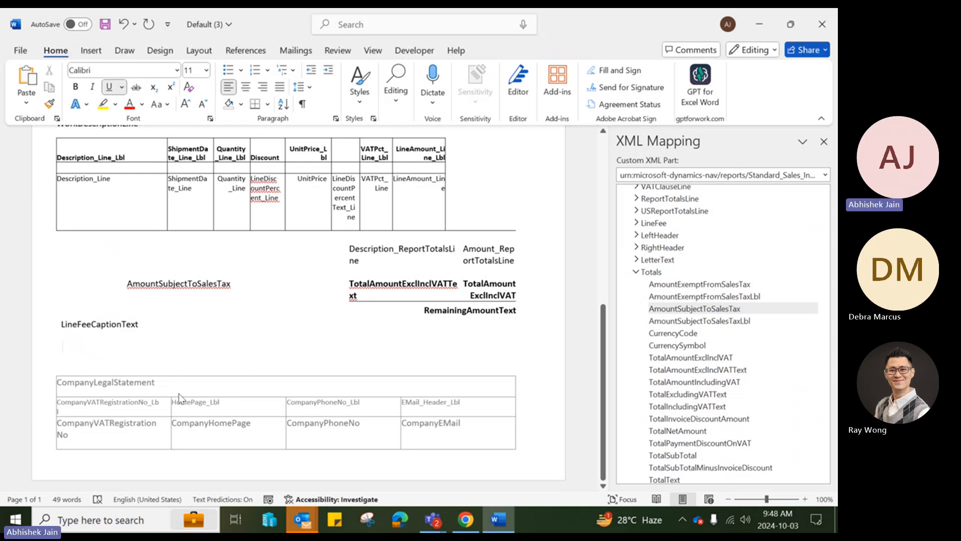
Remove all borders from the header information table containing YourReference_Header_Lbl, SalesPersonBlank_Lbl, DueDate_Lbl and PaymentTermsDescription_Lbl.
scroll(216, 371, up, 5)
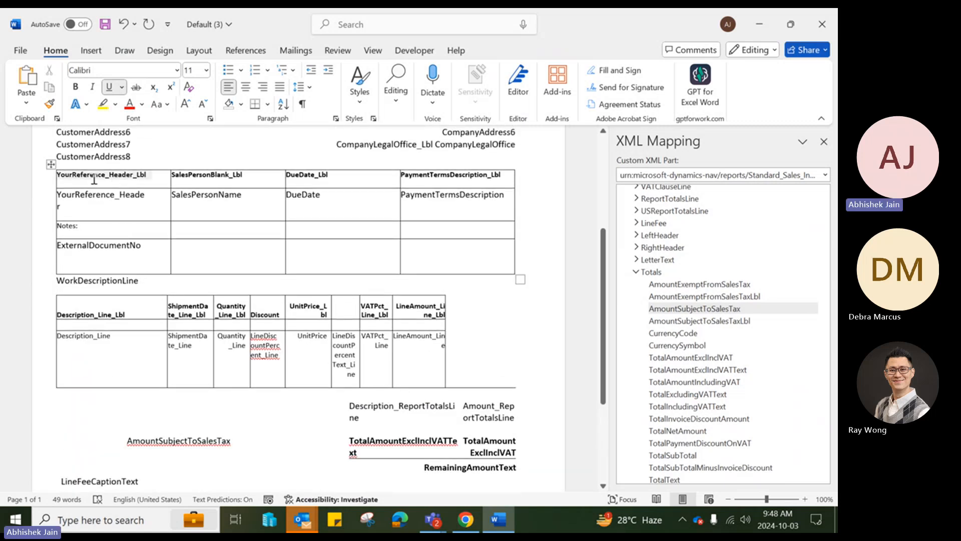
drag(95, 179, 424, 257)
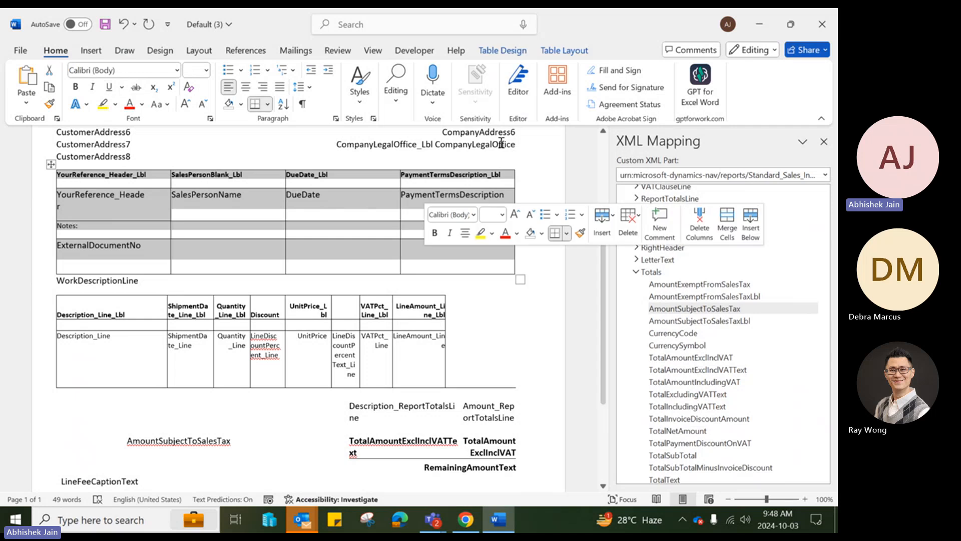
click(502, 50)
click(664, 104)
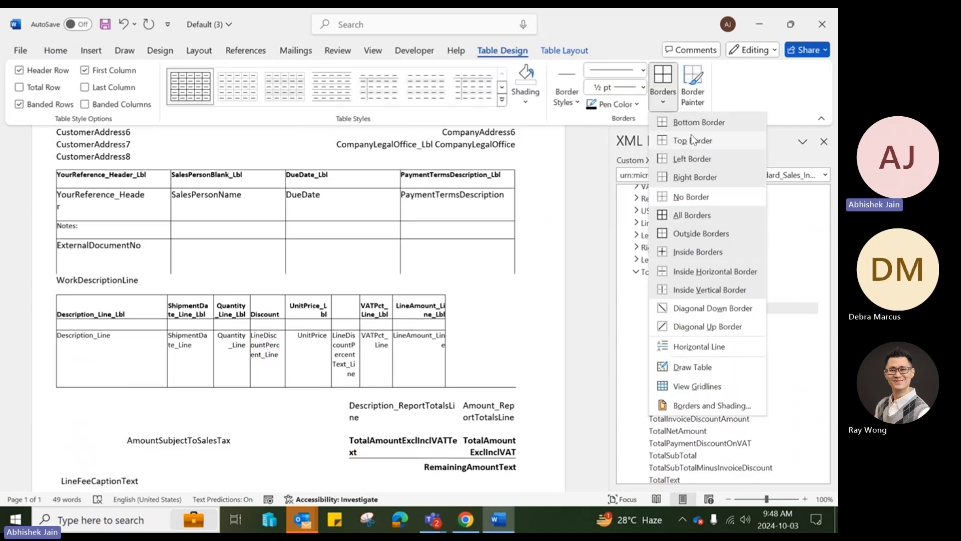
click(689, 201)
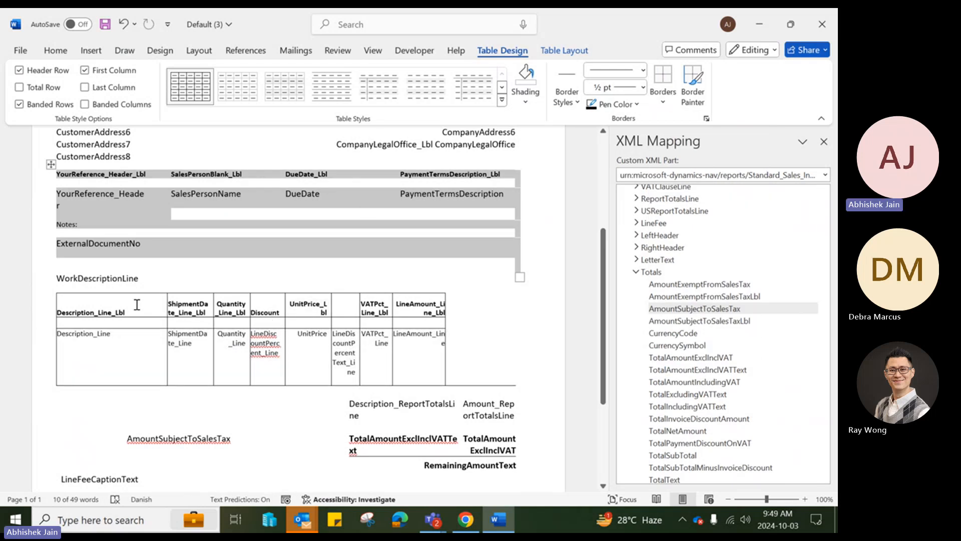
Remove the cell borders from the heading and line rows of the invoice lines table.
drag(137, 303, 437, 358)
click(664, 101)
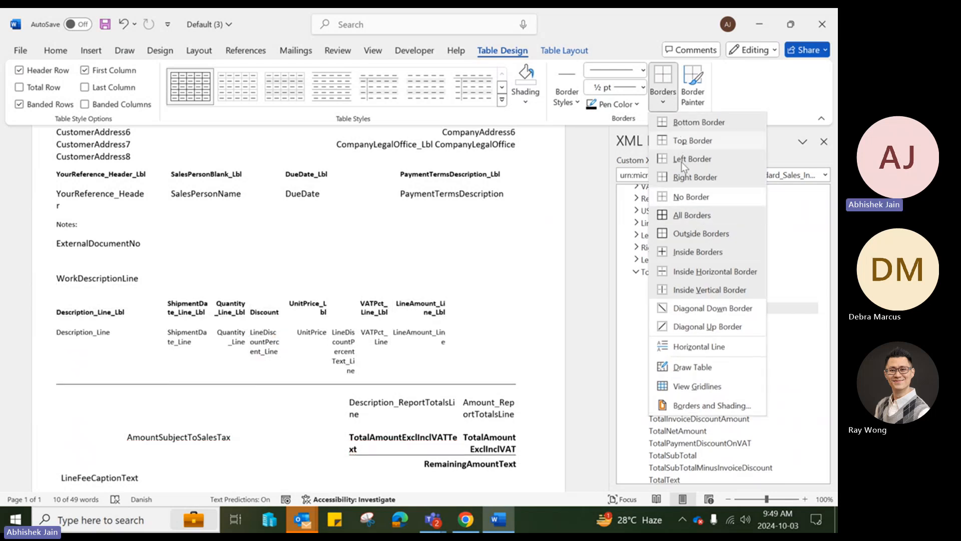
click(684, 200)
click(340, 247)
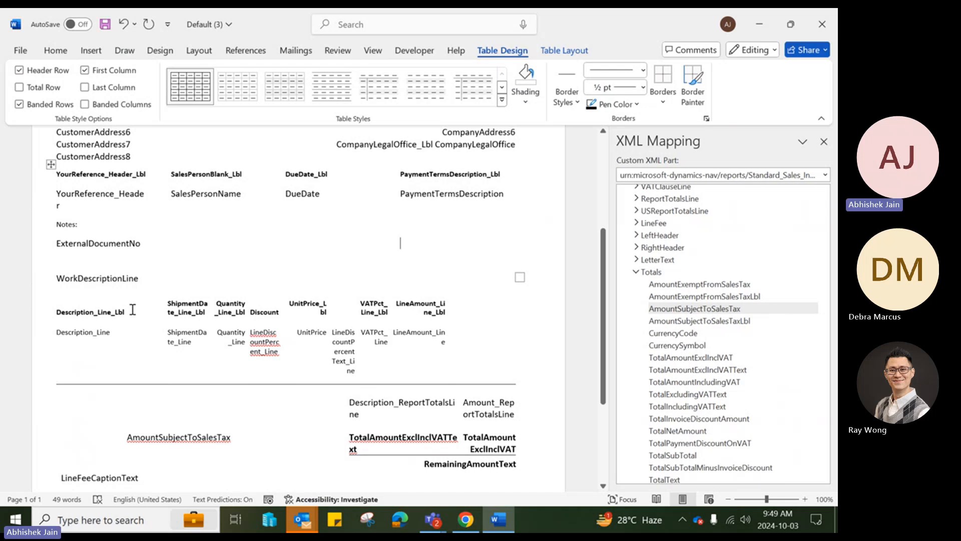
Add a bottom border under the heading row of the invoice lines table, from Description_Line_Lbl to LineAmount_Line_Lbl.
drag(130, 310, 408, 303)
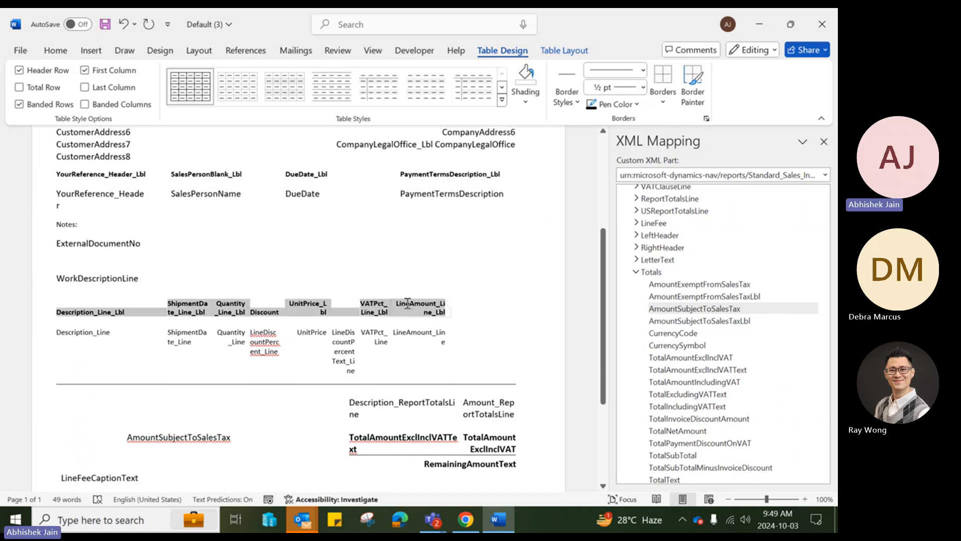
click(662, 101)
click(681, 129)
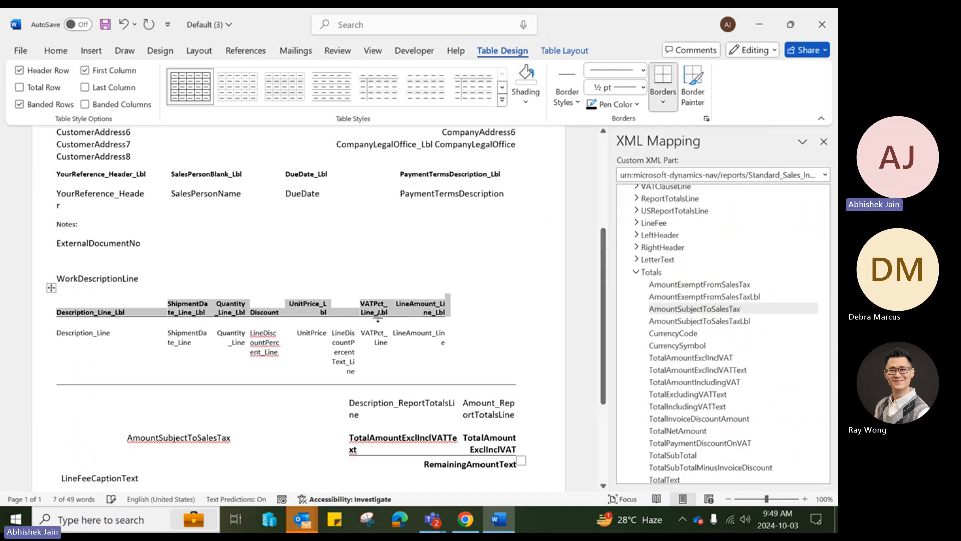
click(553, 290)
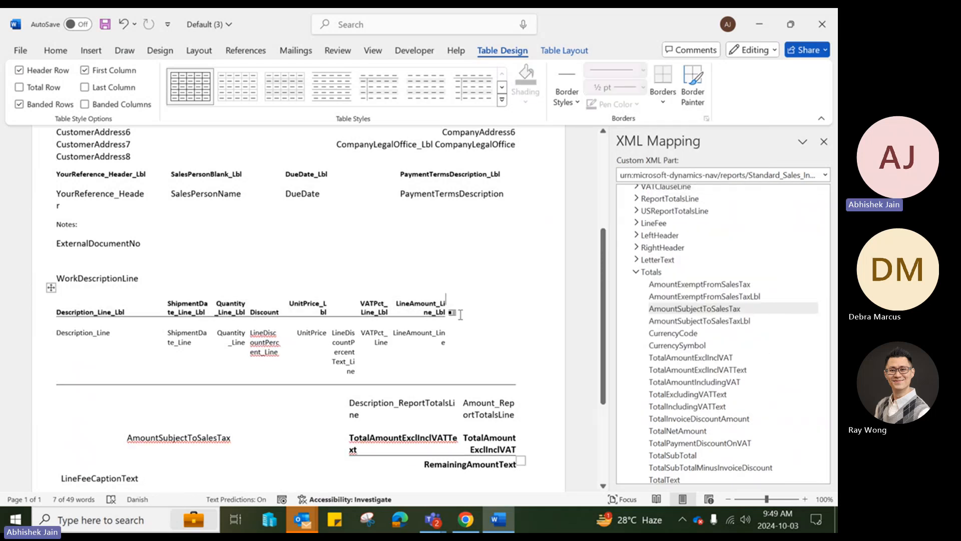
Close the XML Mapping pane, save the document and review the finished layout.
click(823, 141)
scroll(341, 268, up, 4)
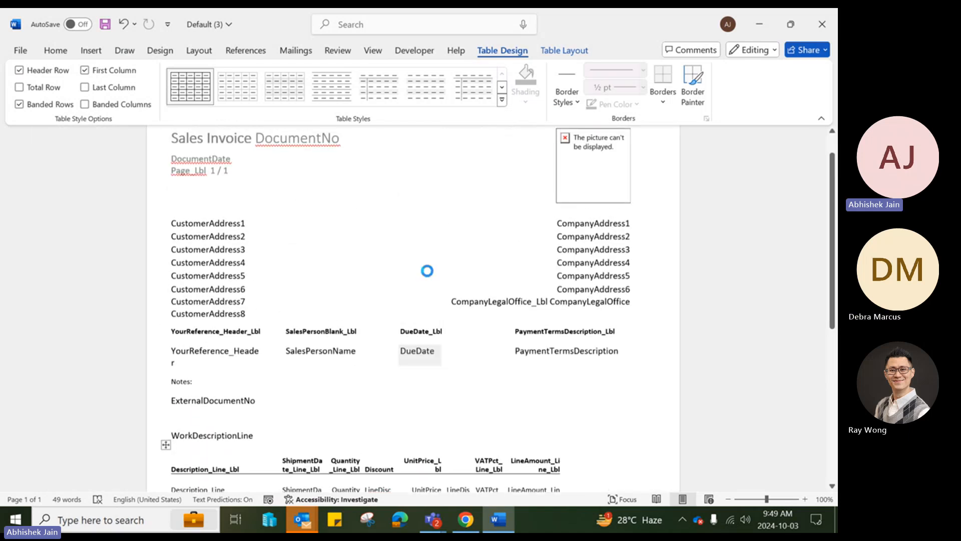
scroll(427, 271, down, 5)
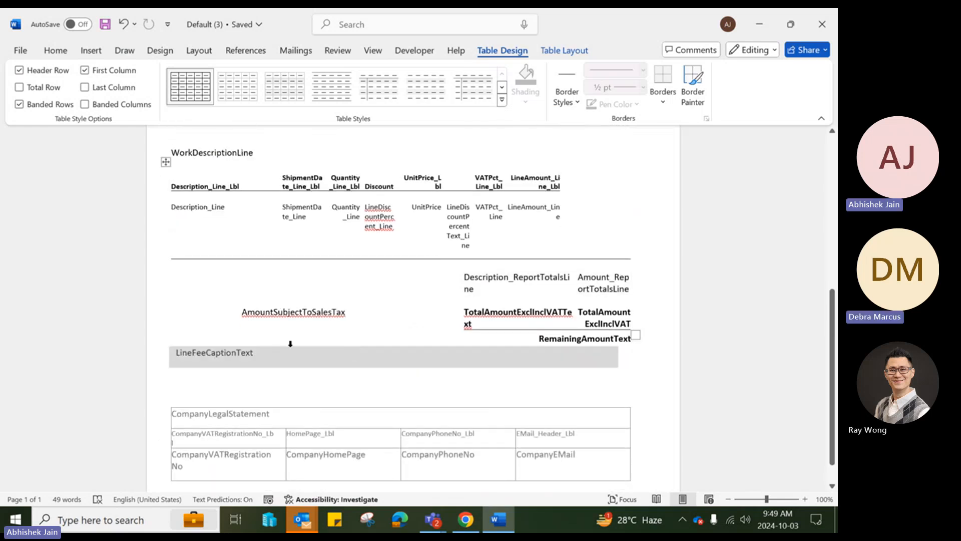
scroll(303, 311, up, 2)
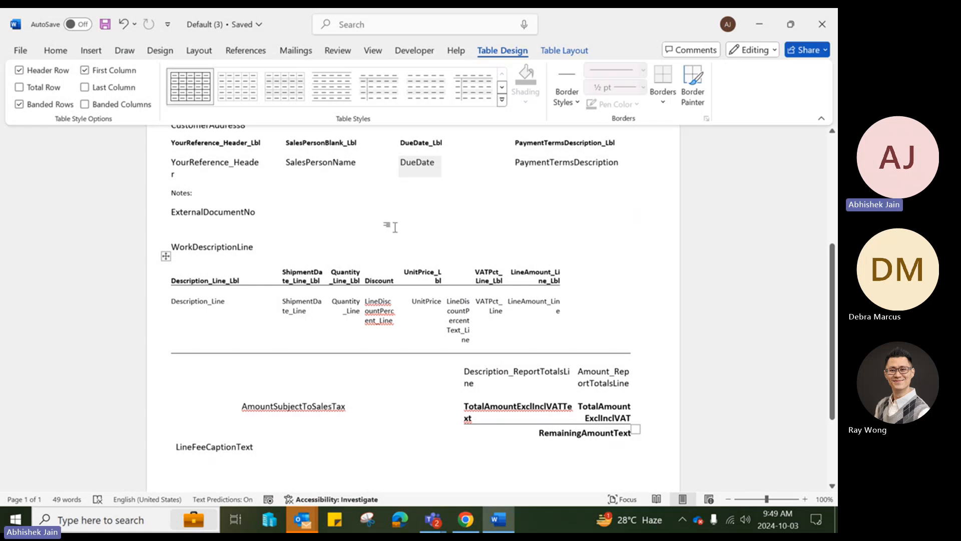
Switch to Business Central in Chrome, leave the sales invoice, and open the AIM GIFTS purchase invoice from the Purchase Invoices list.
click(466, 519)
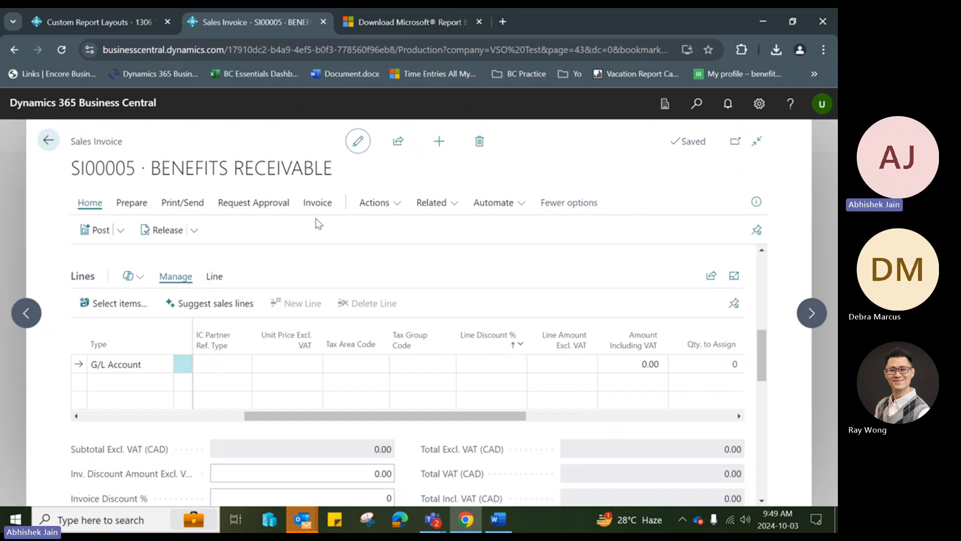
key(Escape)
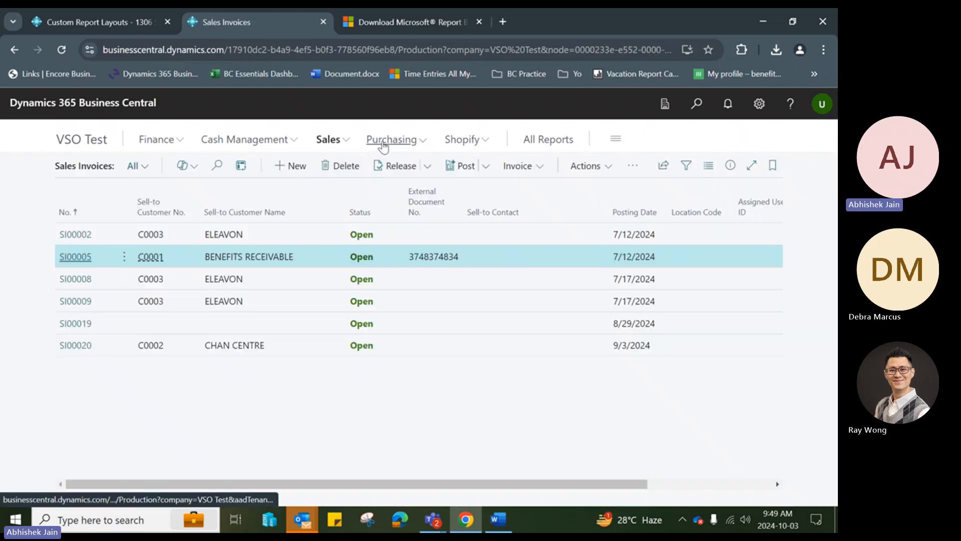
click(382, 143)
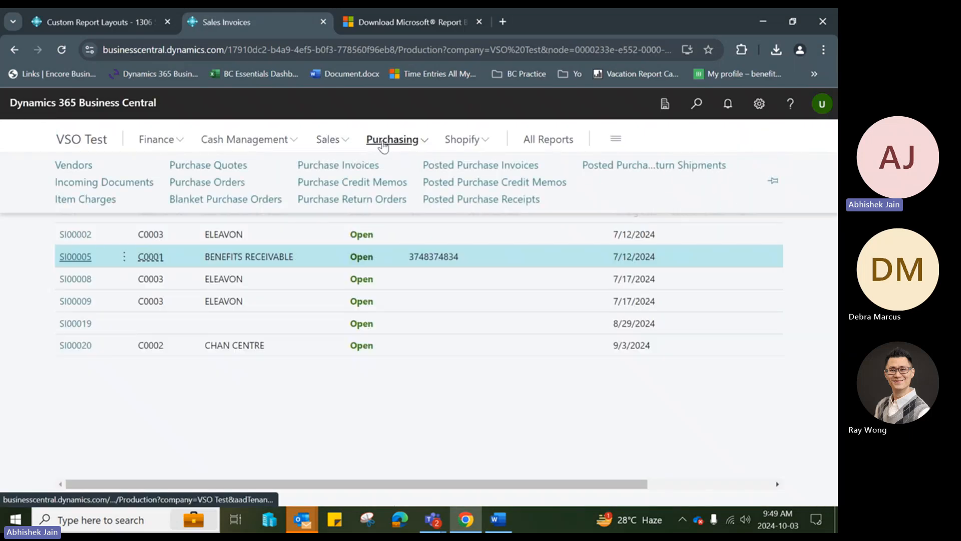
click(327, 169)
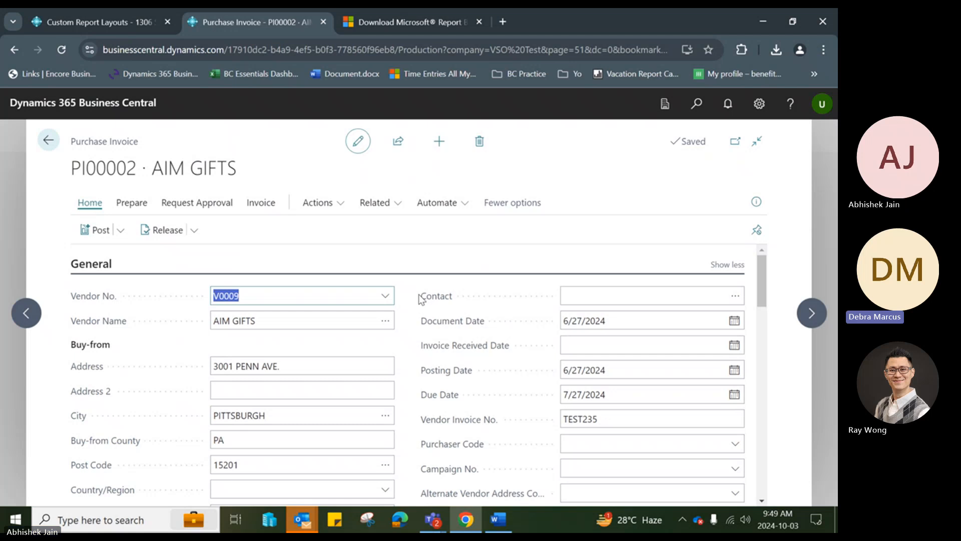
Examine the general fields, lines and VAT totals of the AIM GIFTS purchase invoice.
scroll(419, 297, down, 6)
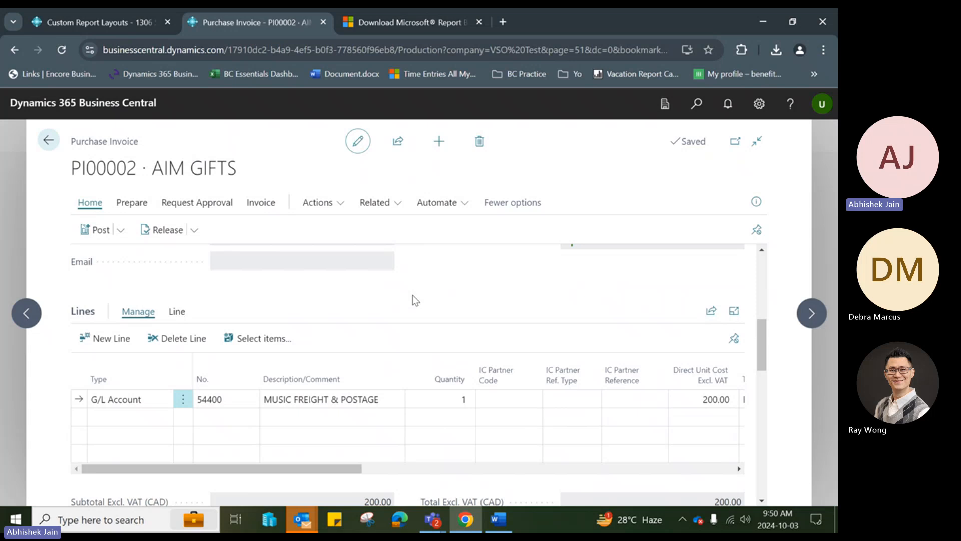
scroll(408, 305, up, 10)
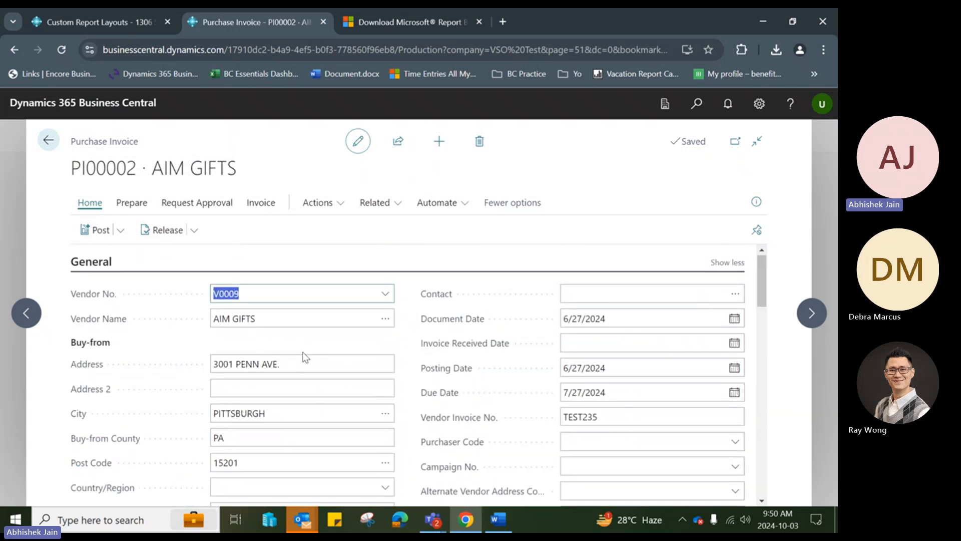
scroll(278, 316, down, 2)
scroll(476, 345, up, 2)
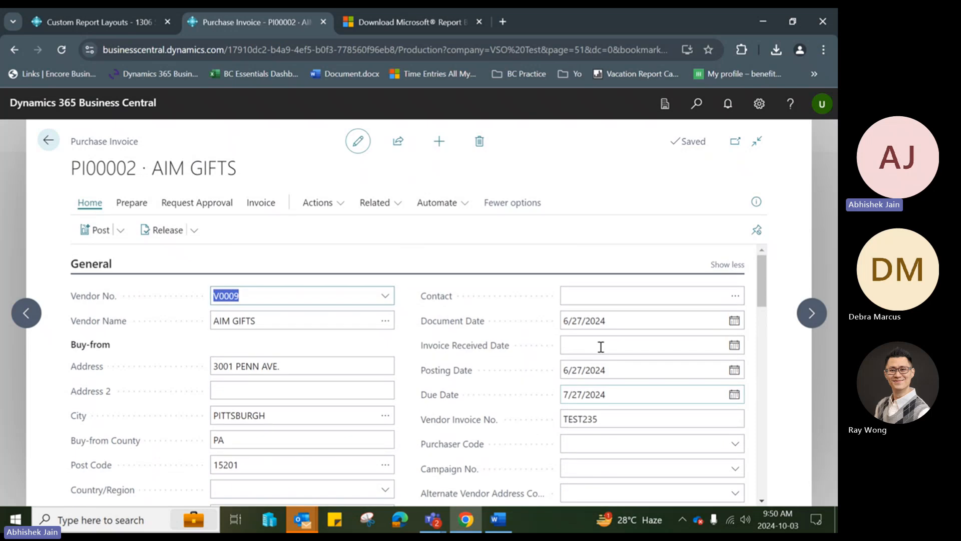
scroll(583, 387, down, 1)
scroll(583, 387, down, 10)
scroll(215, 317, up, 2)
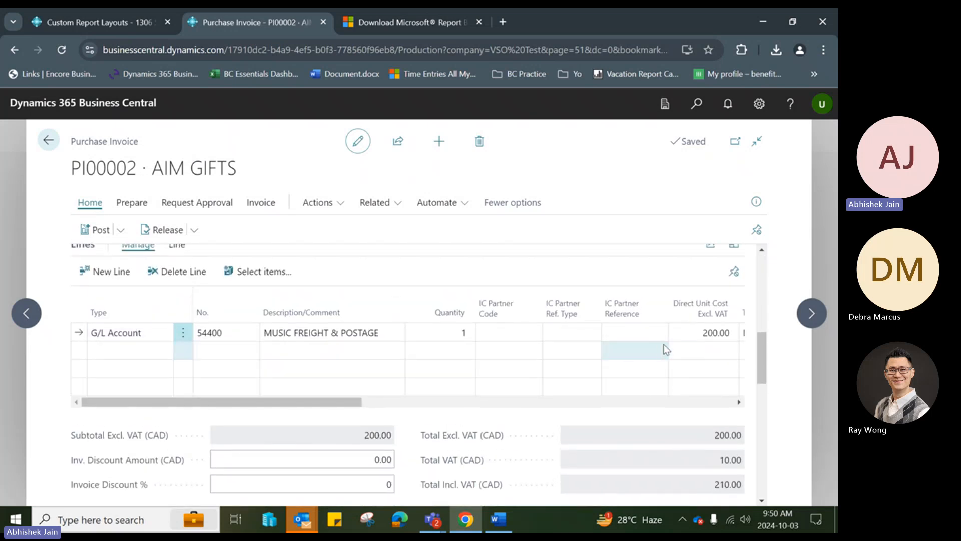
Start a new line below the MUSIC FREIGHT & POSTAGE line and review the options available for its Type.
click(131, 351)
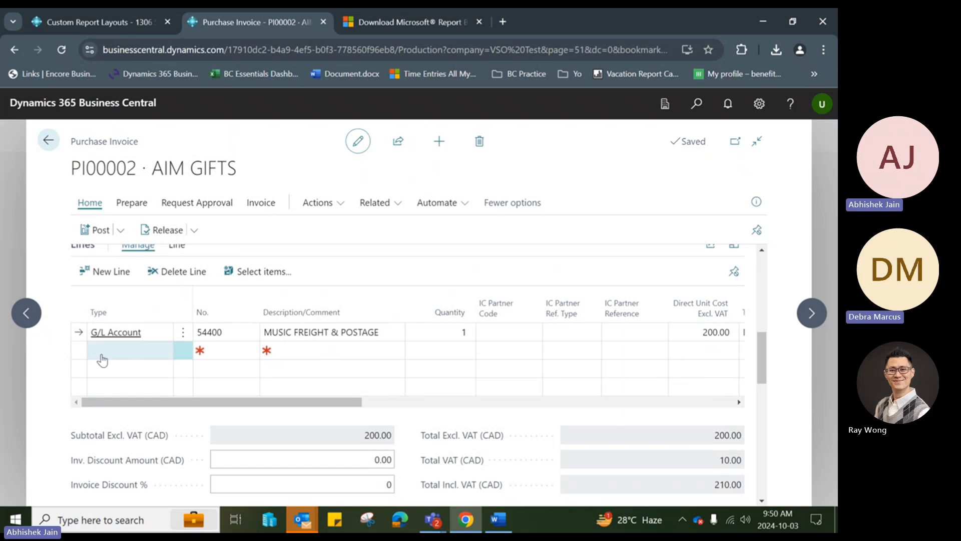
click(165, 351)
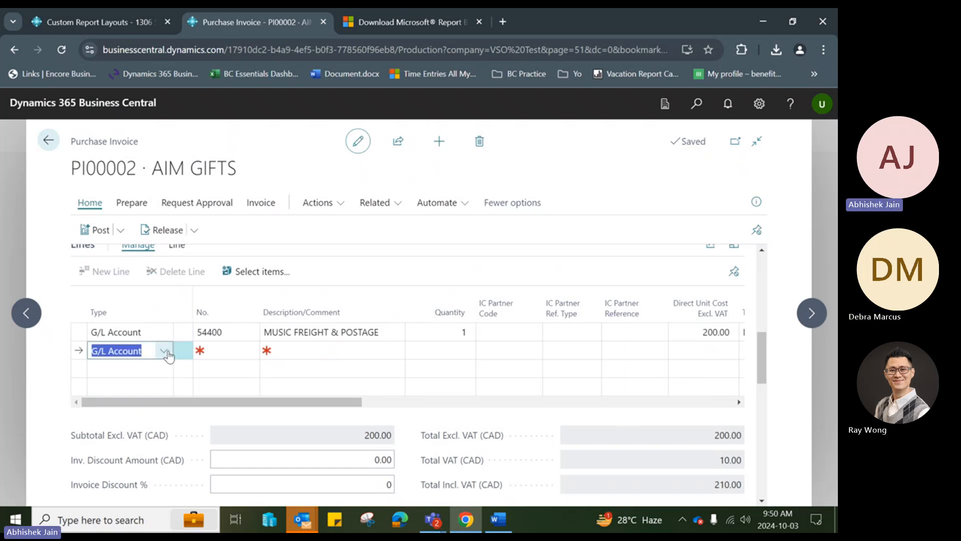
click(446, 256)
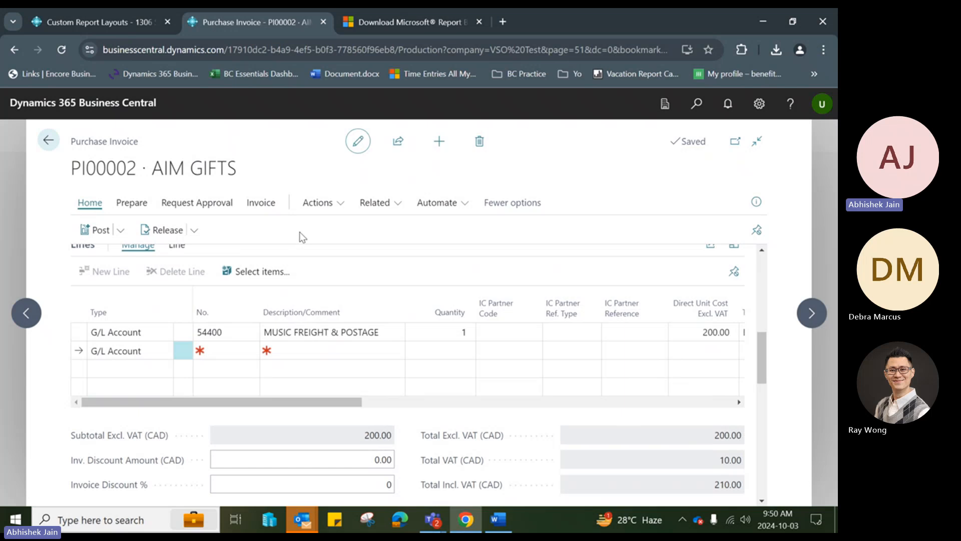
click(154, 352)
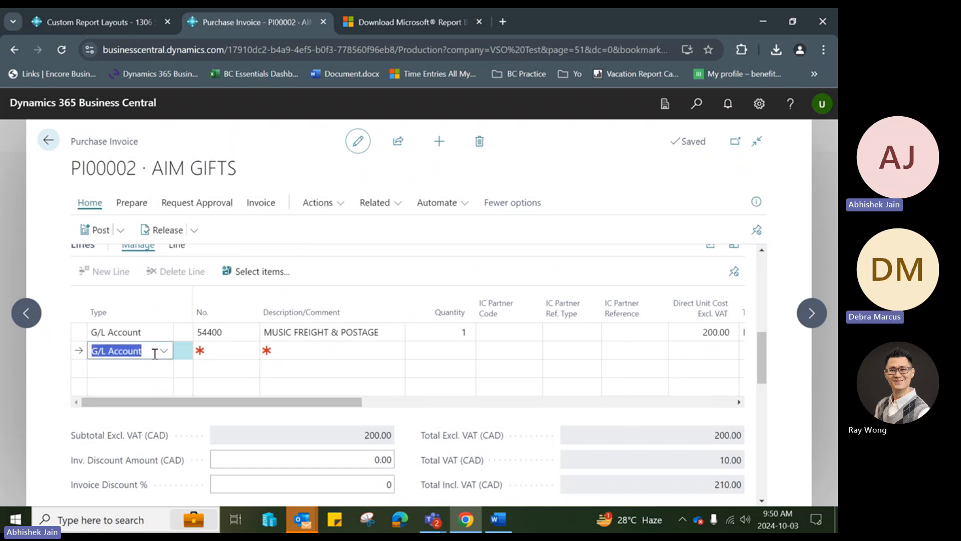
click(162, 350)
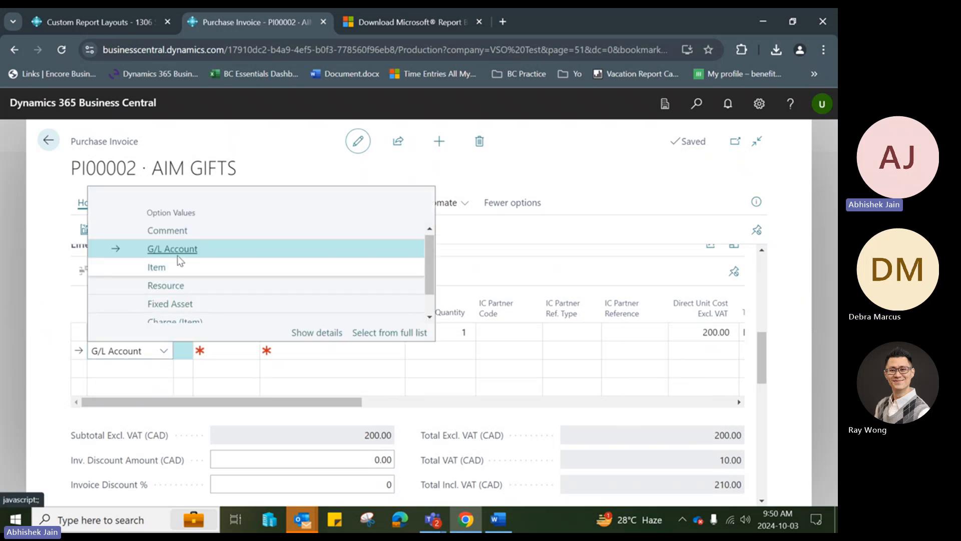
click(275, 175)
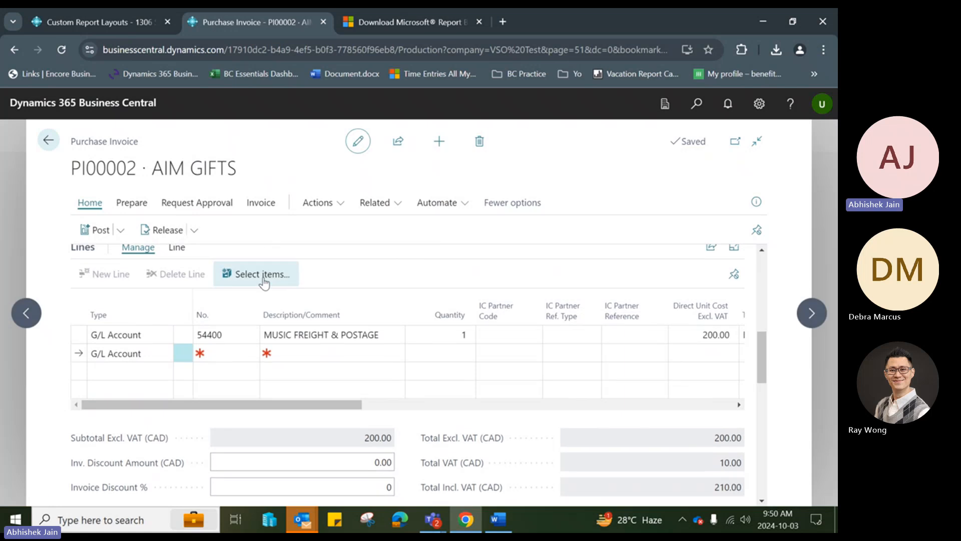
Check the invoice's Vendor No., then set the Type of the second invoice line to Comment.
scroll(260, 291, up, 10)
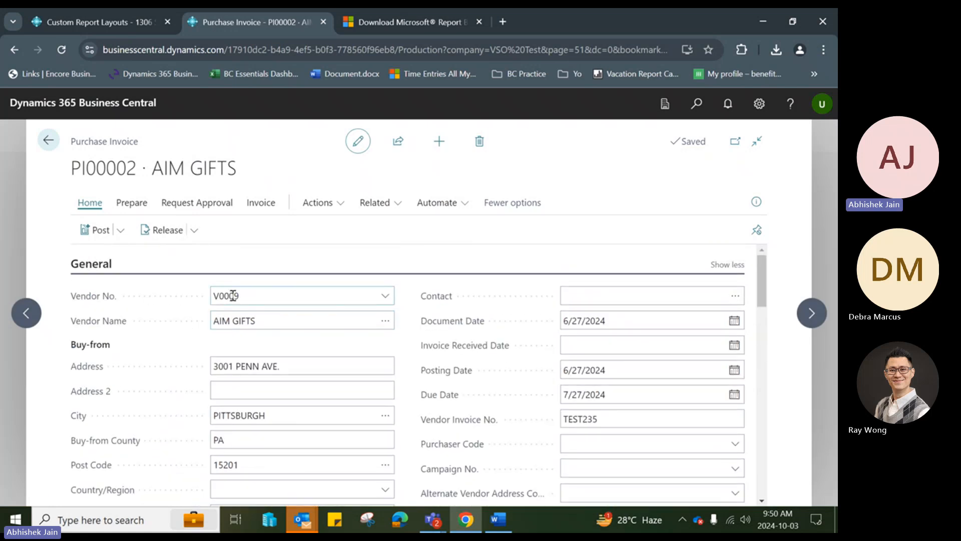
drag(241, 295, 214, 295)
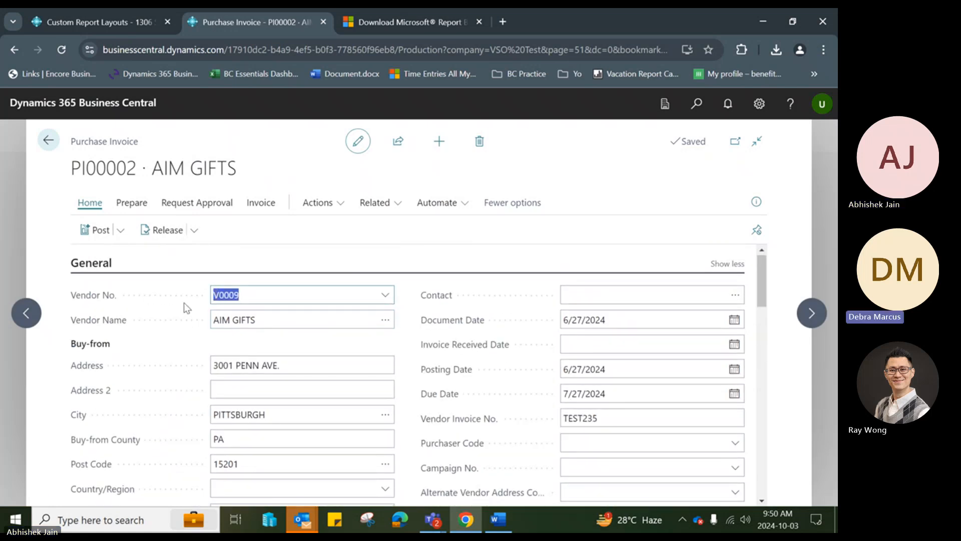
scroll(184, 302, down, 10)
click(150, 352)
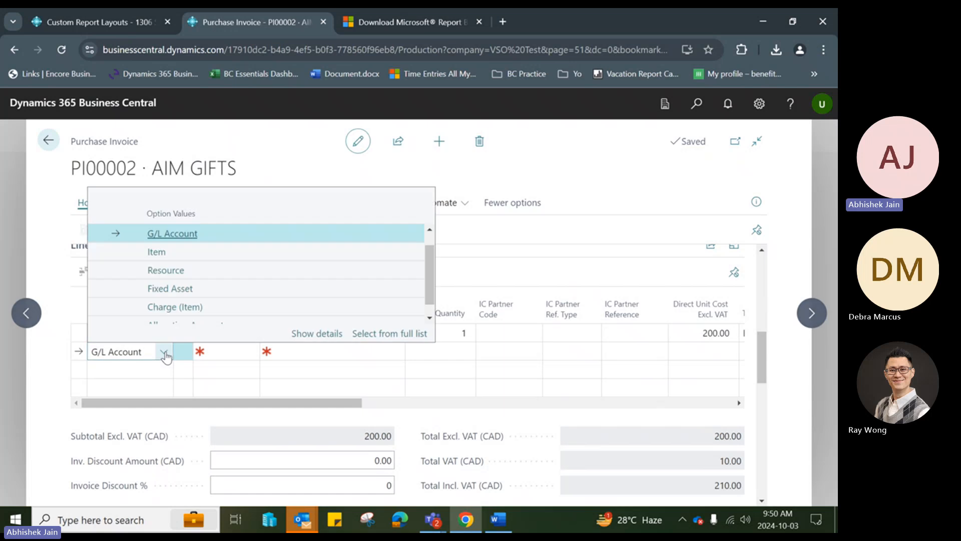
click(163, 351)
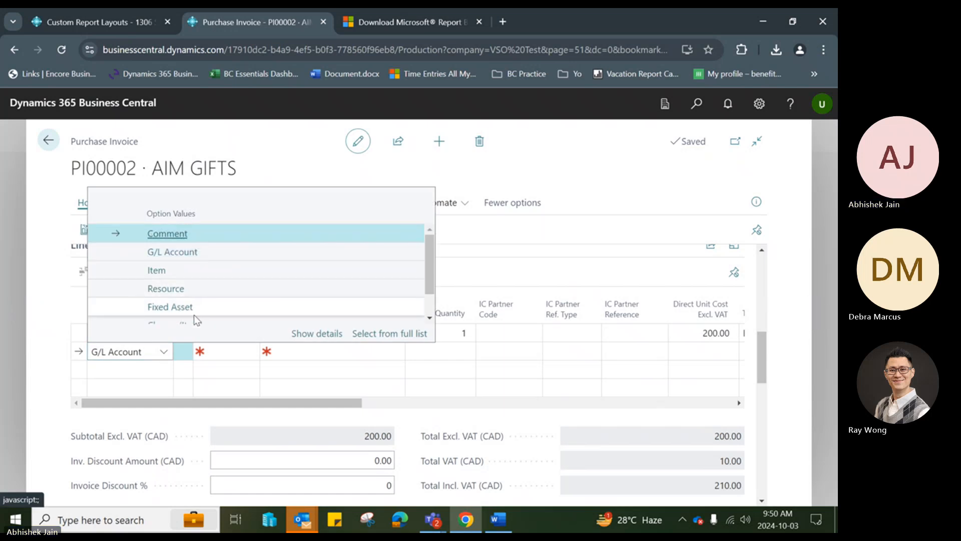
click(194, 235)
click(312, 353)
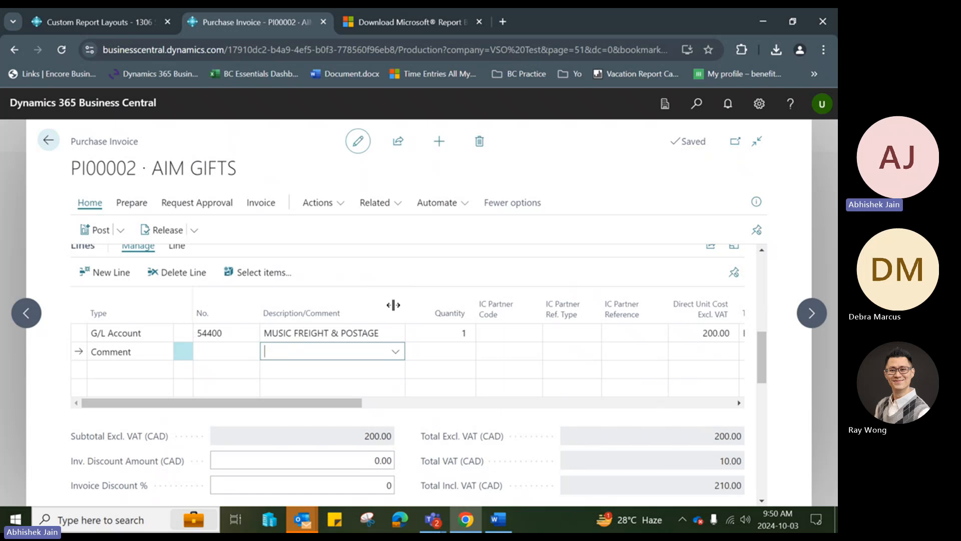
click(139, 351)
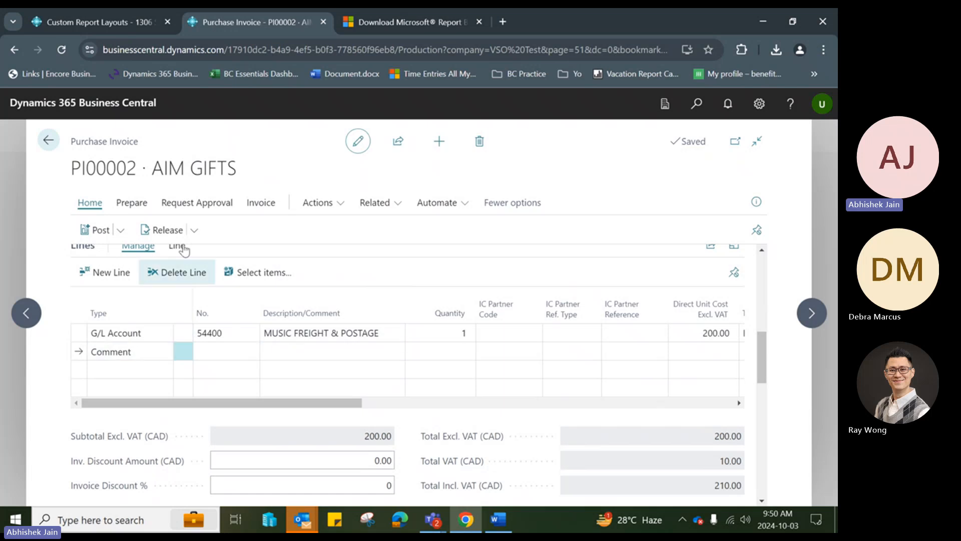
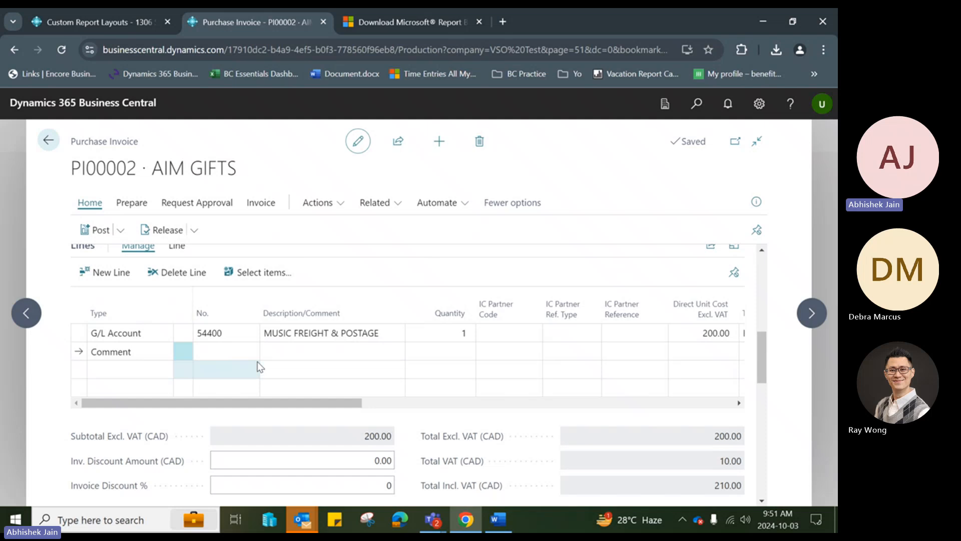
Review the invoice's General fields, including Vendor No., and compare them with the Comment line under Lines.
scroll(300, 365, up, 2)
scroll(314, 371, up, 4)
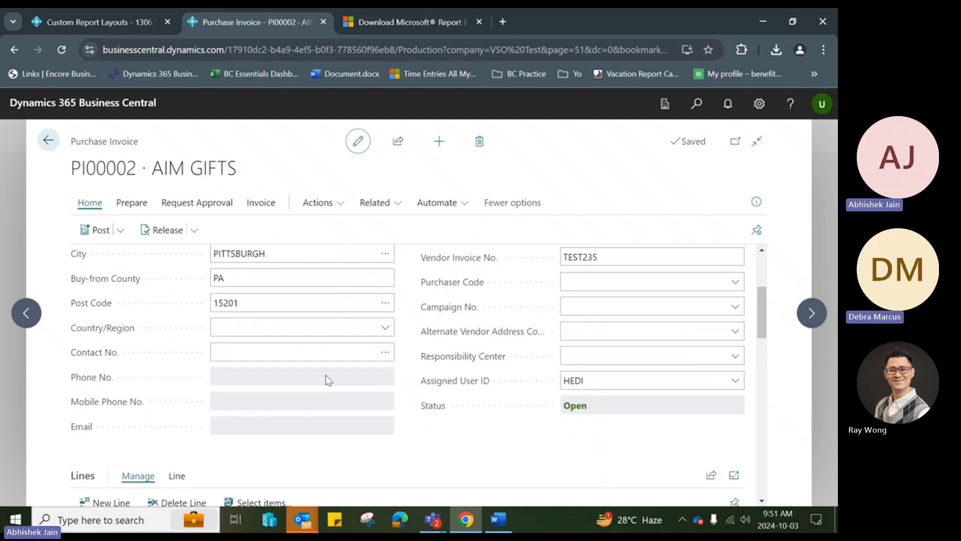
scroll(499, 360, up, 2)
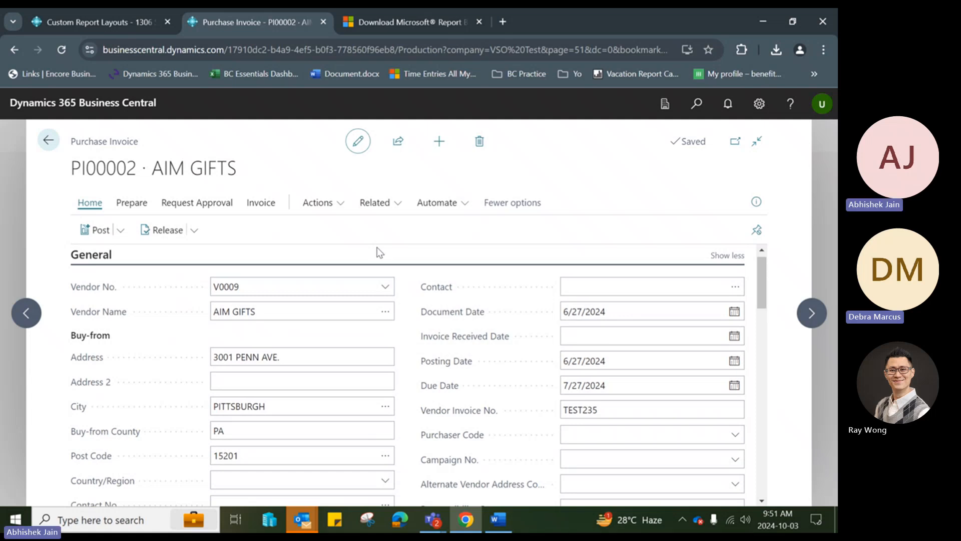
scroll(490, 302, down, 3)
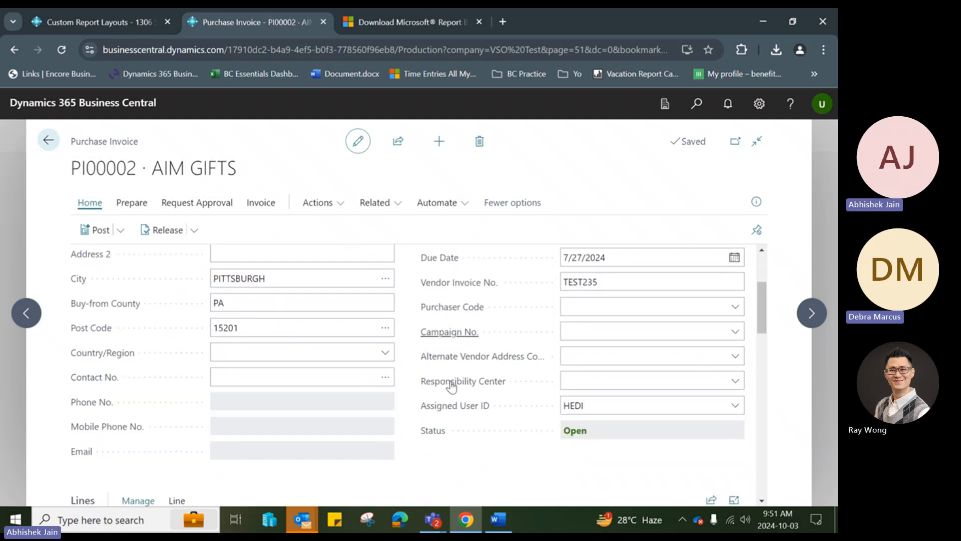
scroll(415, 454, down, 1)
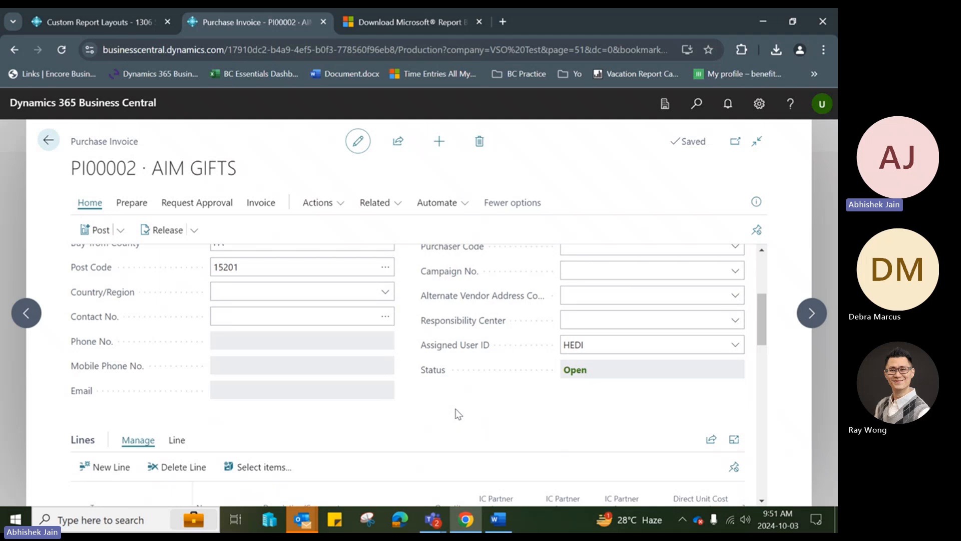
scroll(446, 405, down, 1)
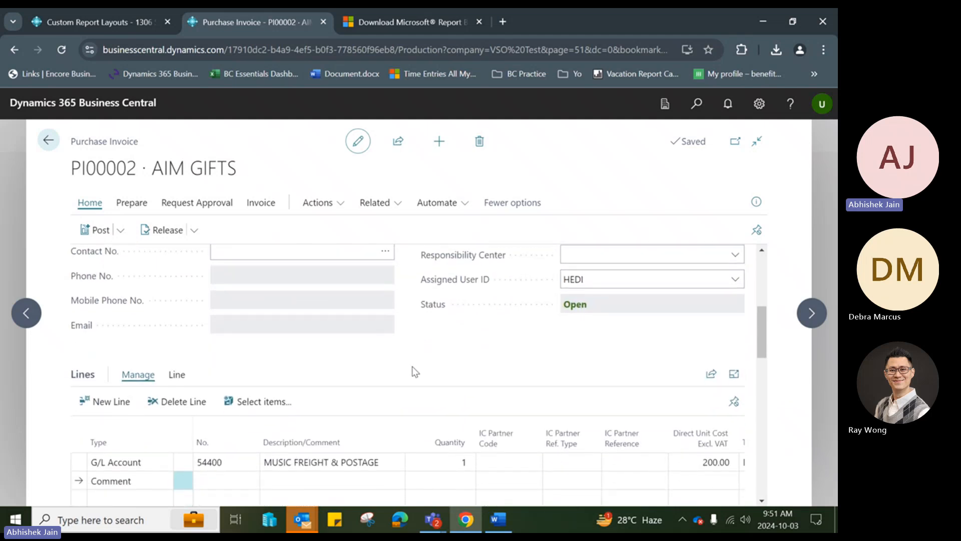
scroll(413, 365, up, 5)
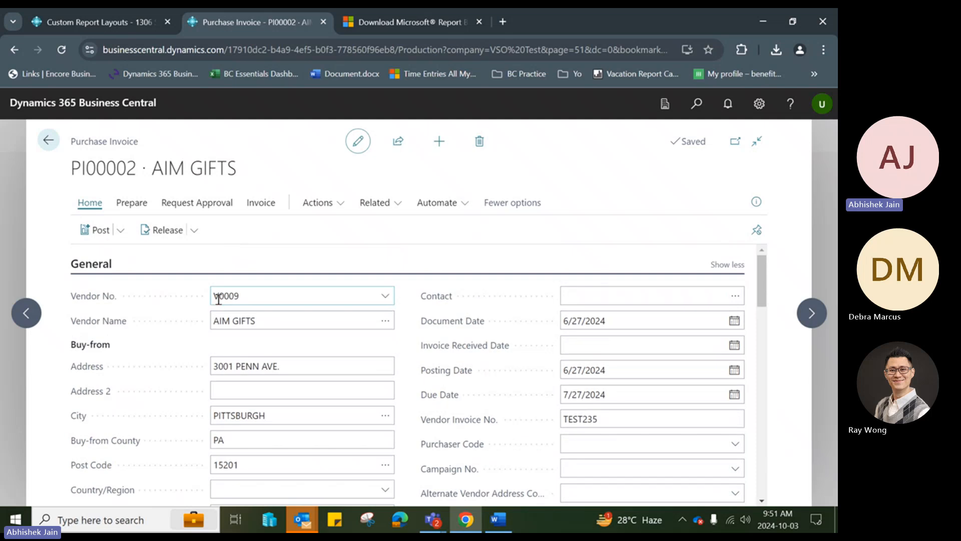
click(238, 296)
scroll(238, 300, down, 10)
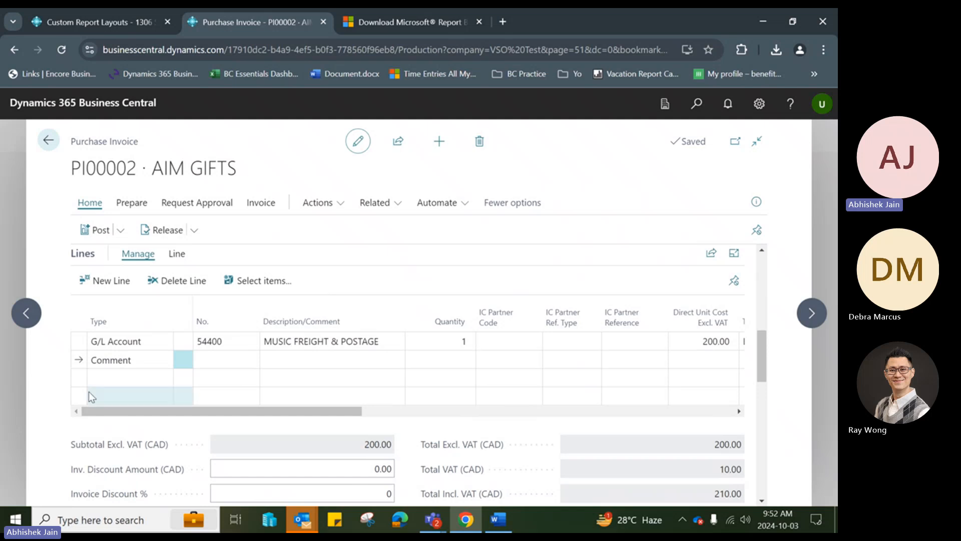
click(130, 363)
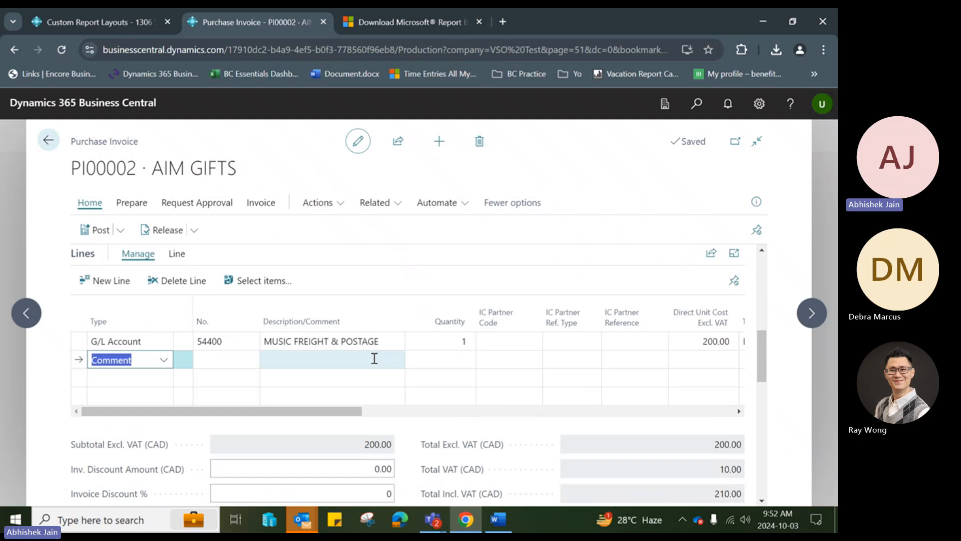
click(389, 278)
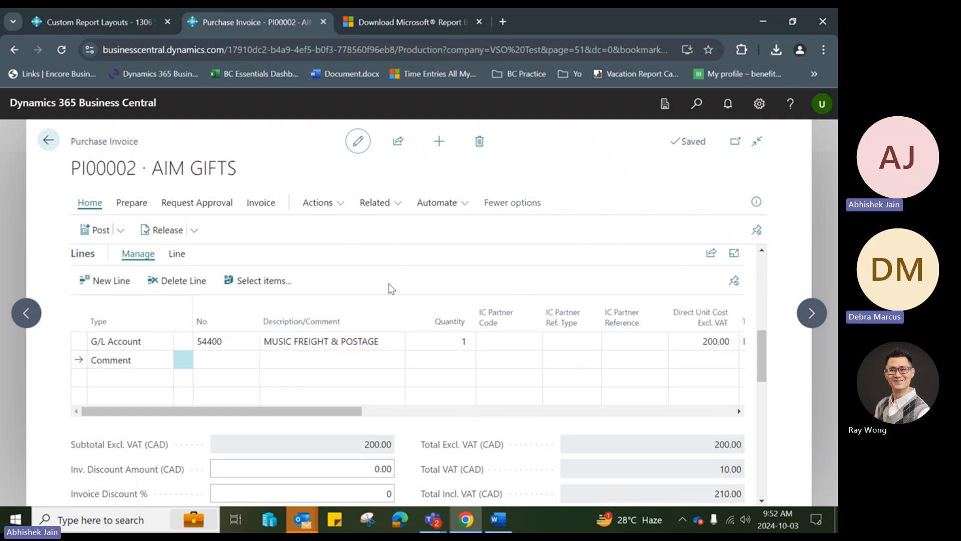
Examine the purchase invoice header from General down to the lines and VAT totals.
scroll(359, 267, up, 10)
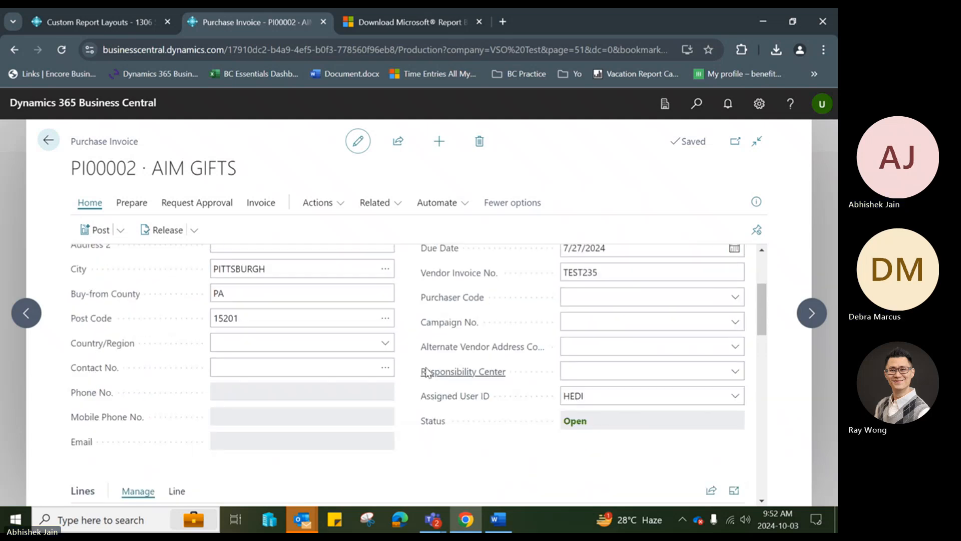
scroll(422, 381, up, 1)
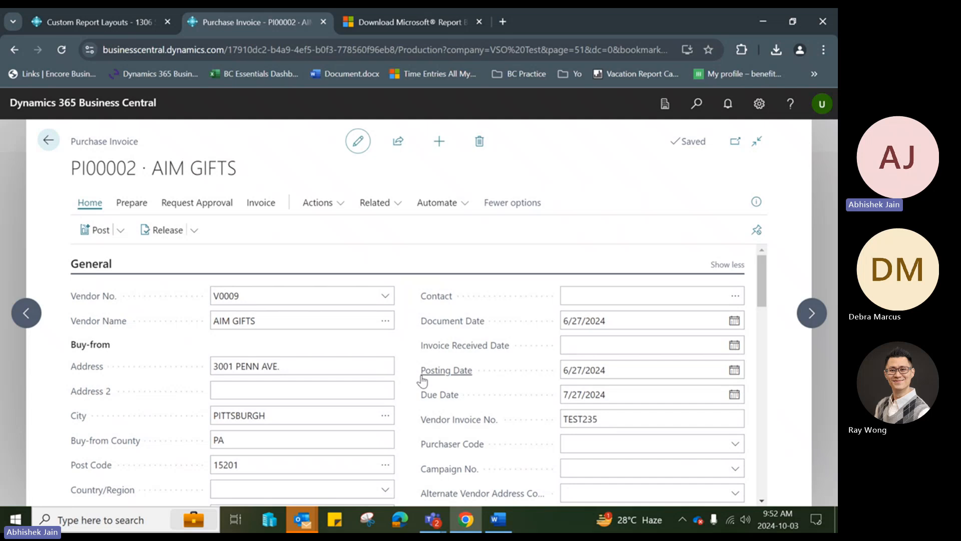
mouse_move(422, 380)
scroll(161, 281, down, 3)
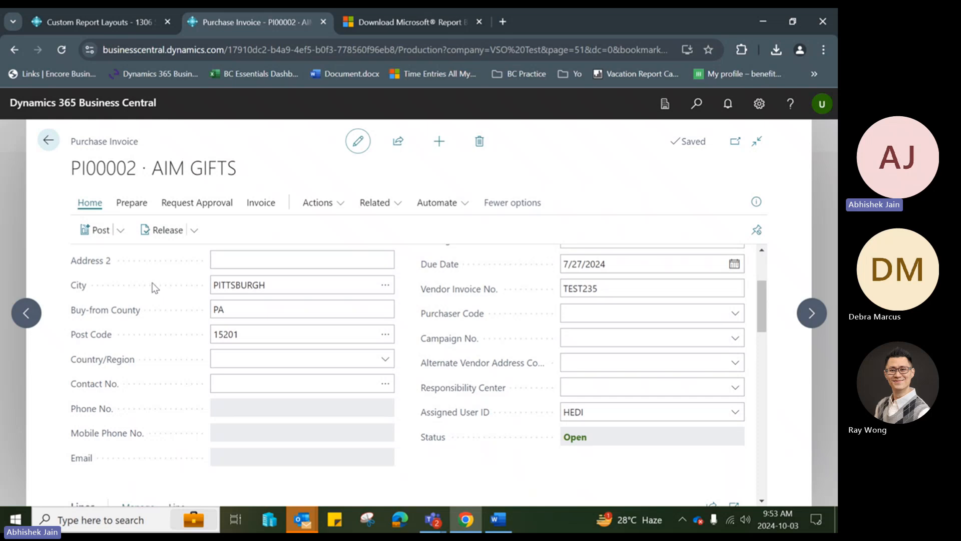
scroll(150, 251, down, 1)
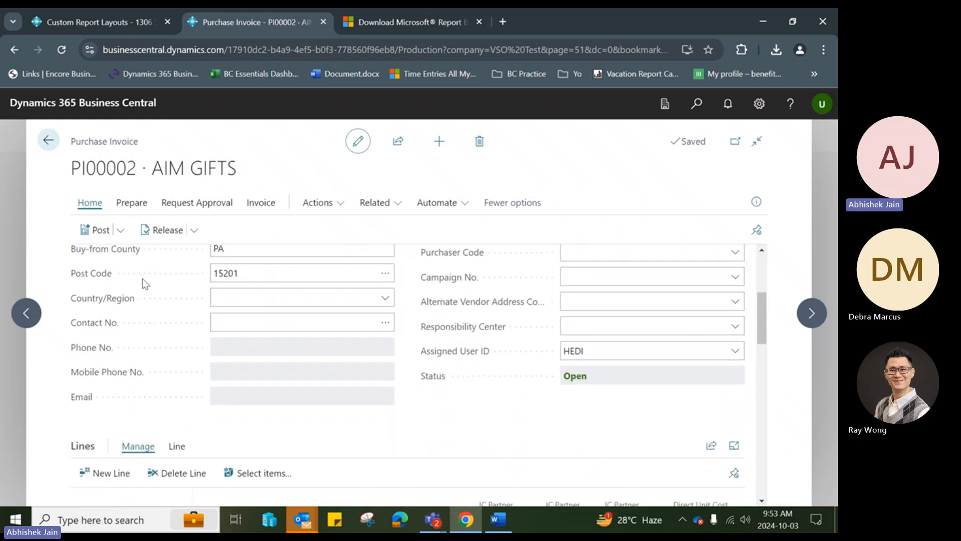
scroll(300, 446, down, 3)
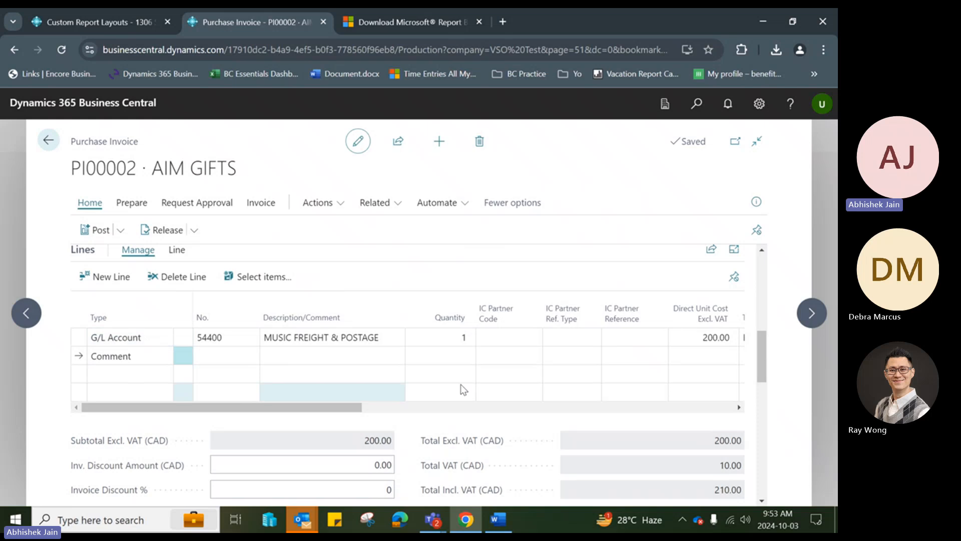
scroll(287, 340, up, 3)
scroll(288, 340, up, 5)
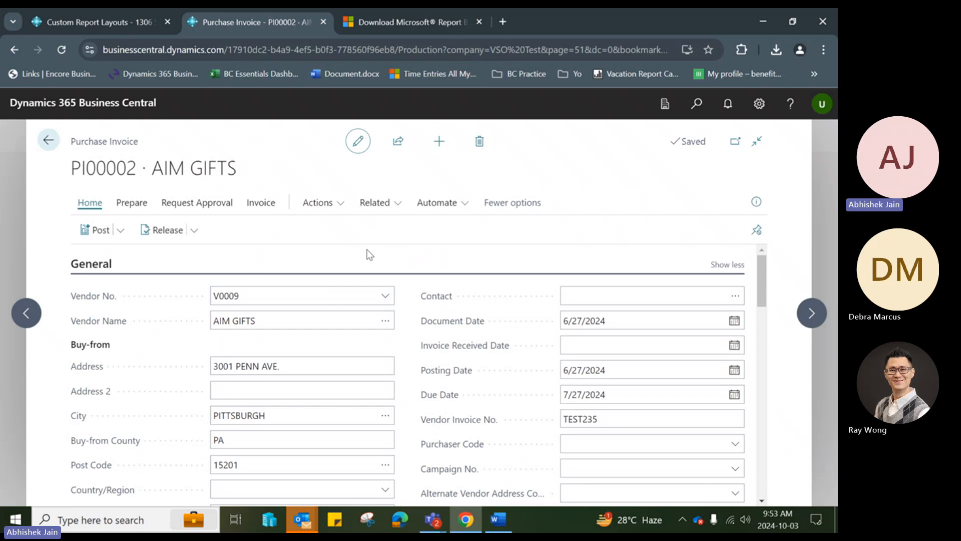
scroll(410, 254, down, 6)
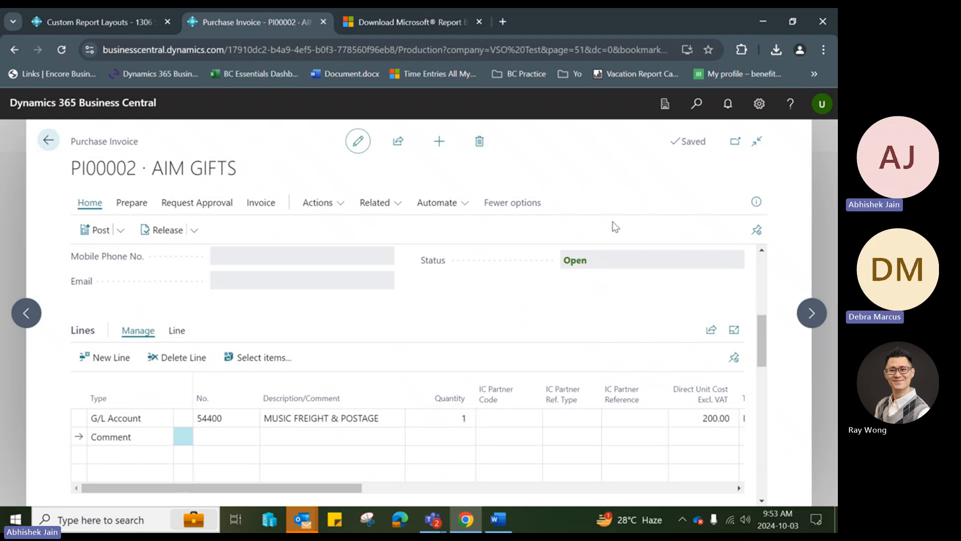
scroll(298, 288, up, 10)
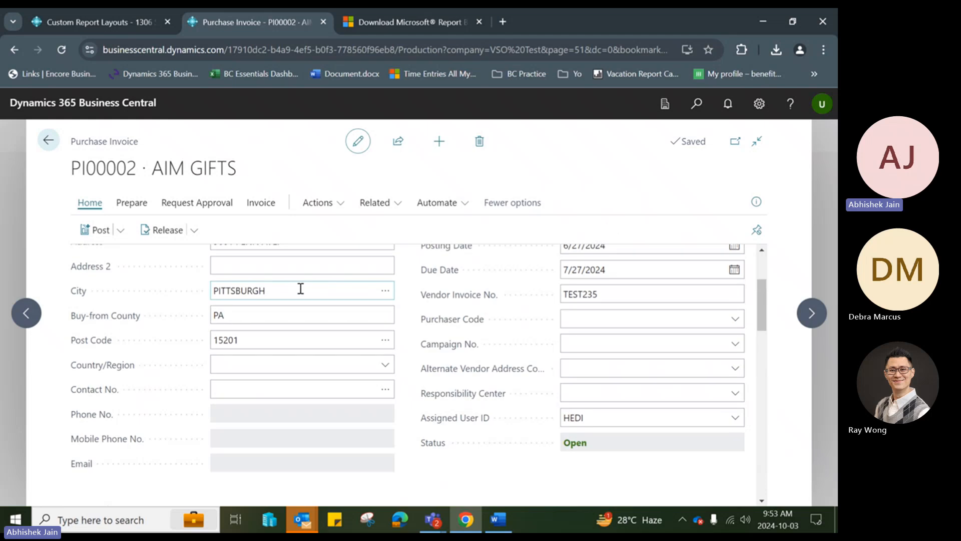
Leave the AIM GIFTS invoice, open the Posted Purchase Invoices list and select the BC FLUORESCENT invoice for 110.00.
click(133, 203)
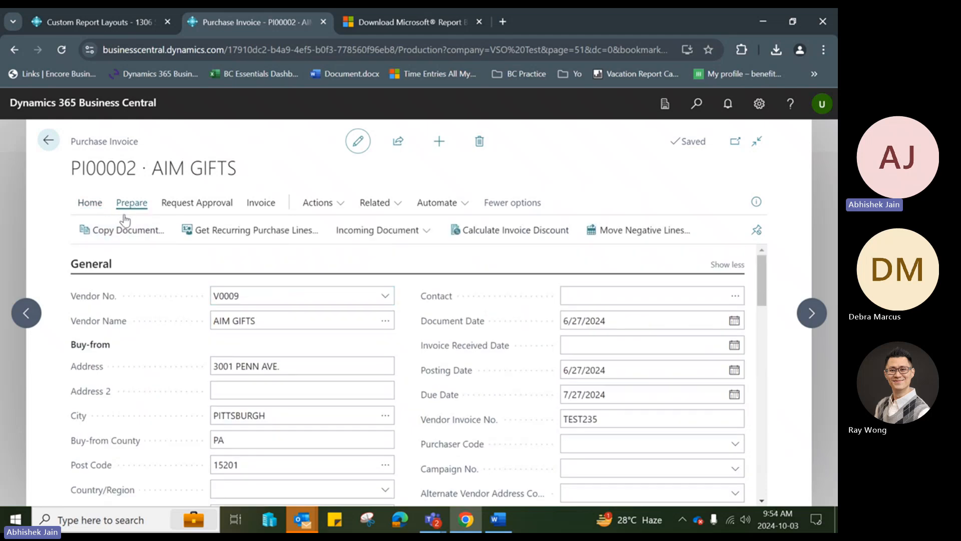
click(48, 141)
click(480, 343)
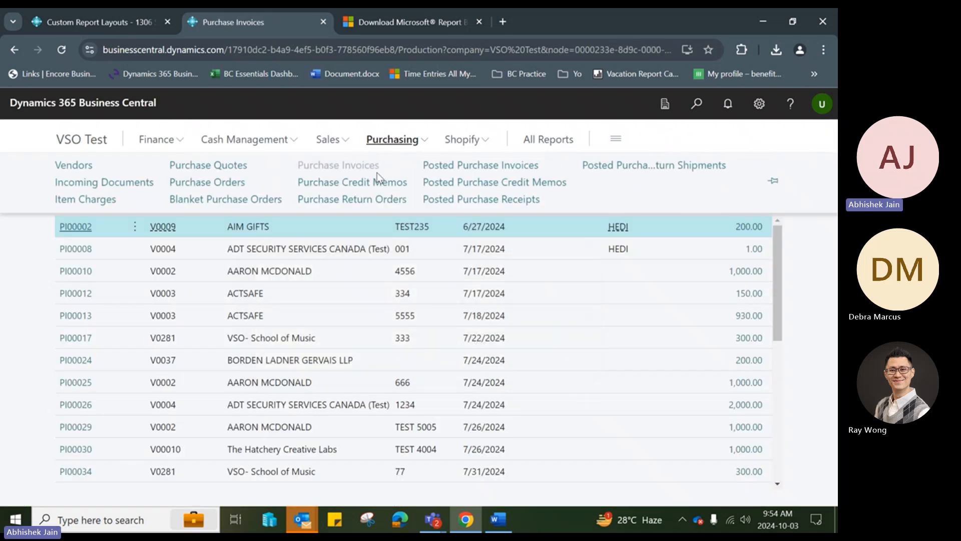
click(443, 165)
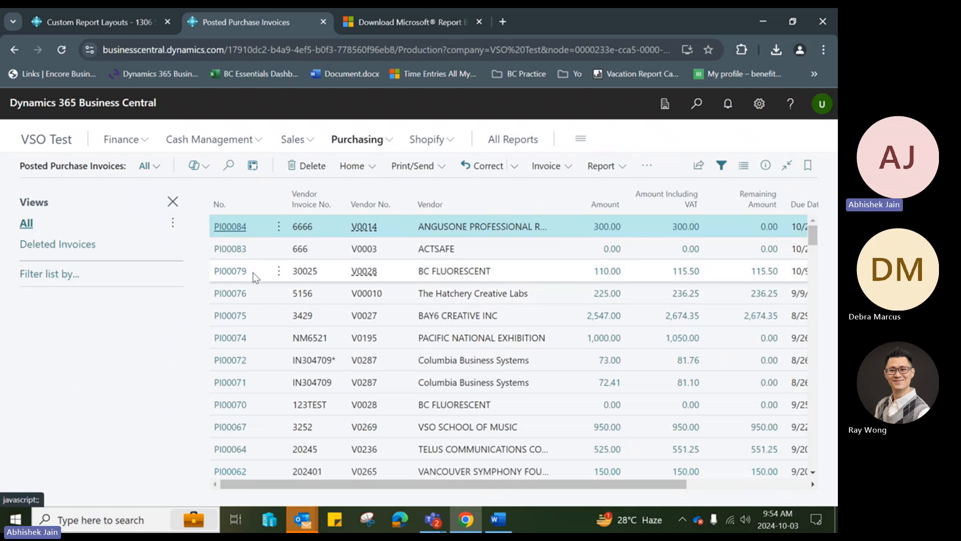
click(463, 271)
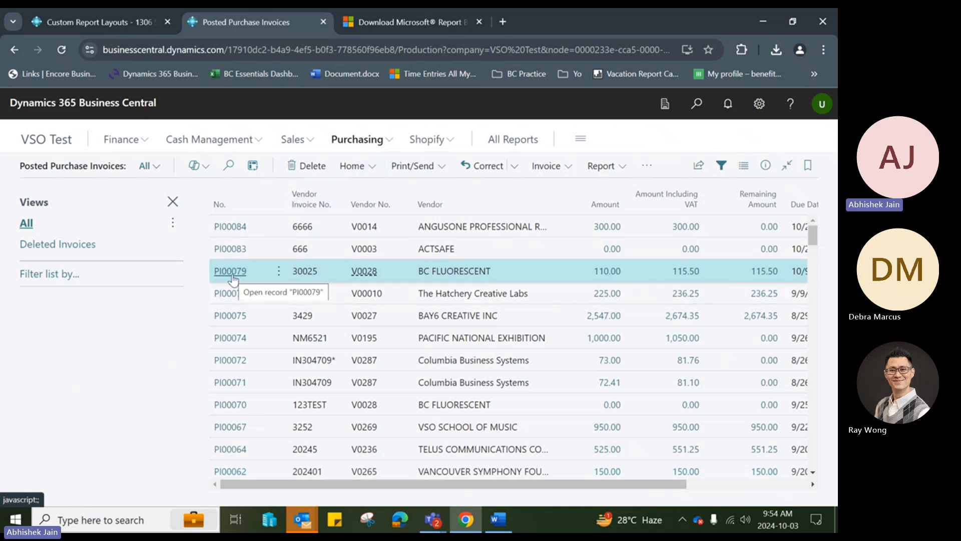
Go to the Purchase Invoices list and create a new purchase invoice.
click(383, 139)
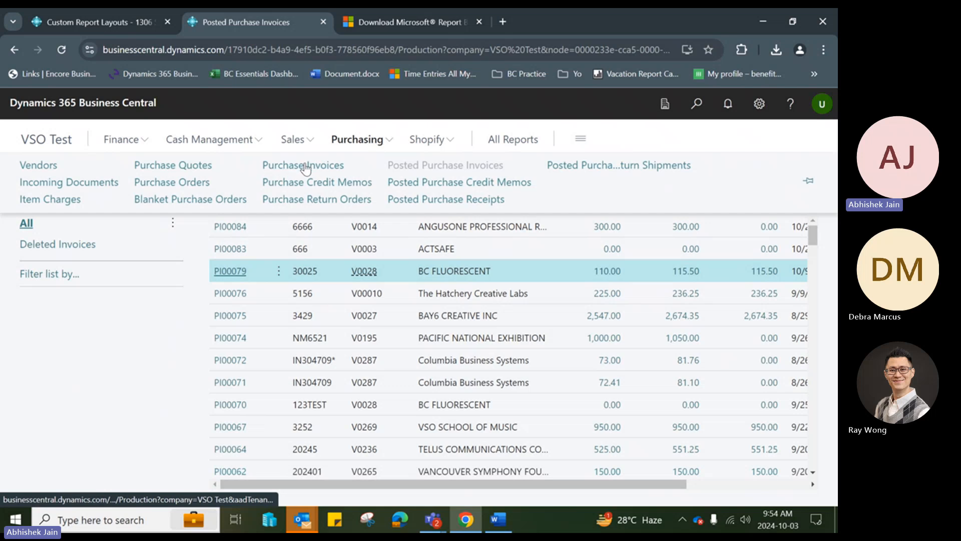
click(304, 166)
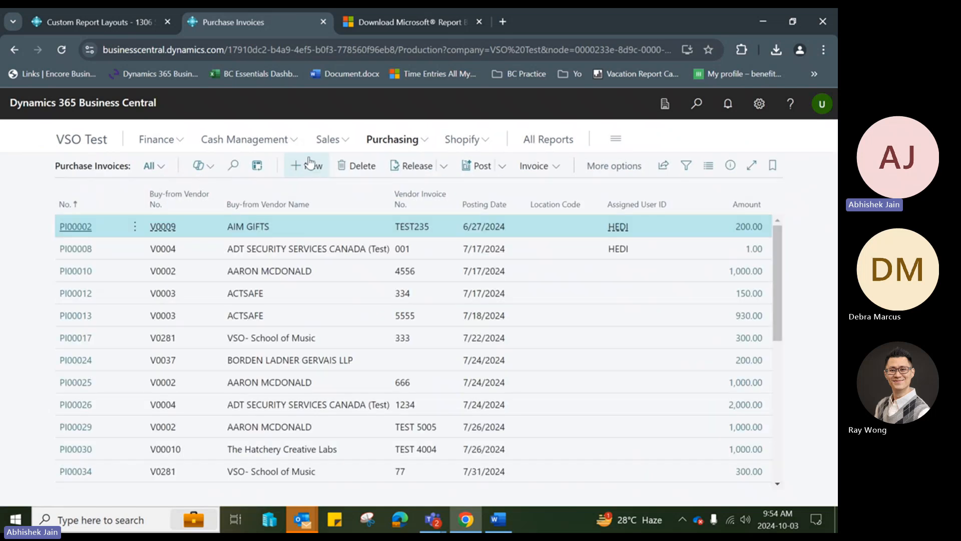
click(309, 165)
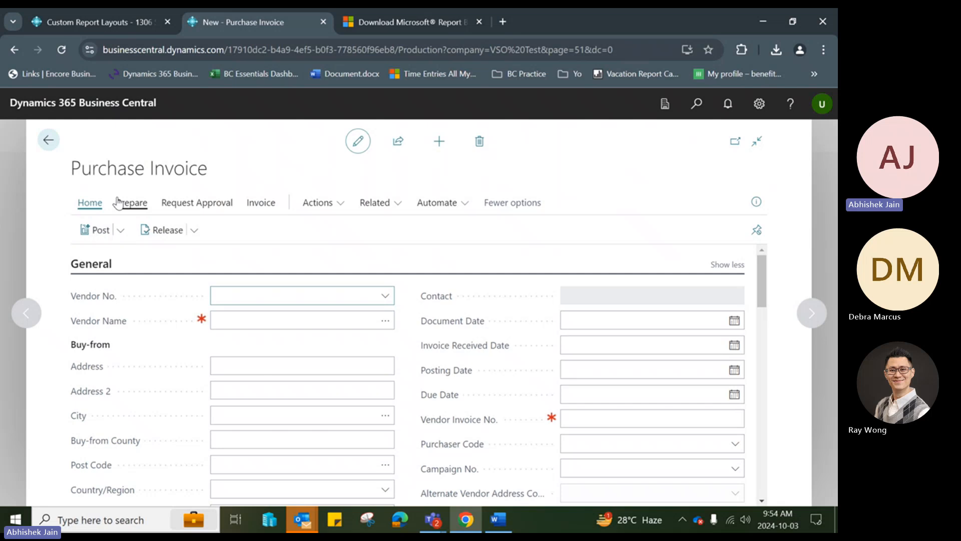
Start Copy Document on the new invoice, with Document Type Posted Invoice and the BC FLUORESCENT invoice for 110.00 as the source.
click(120, 203)
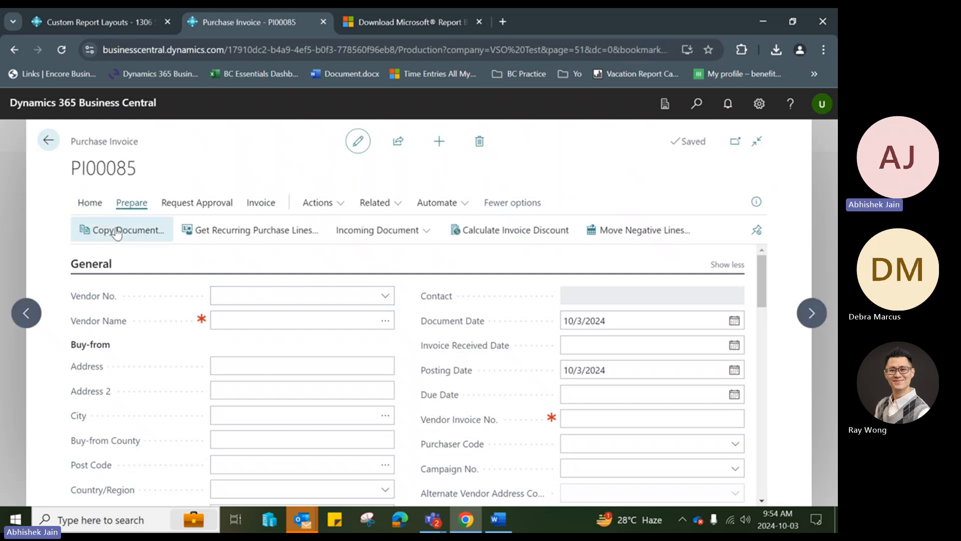
click(124, 232)
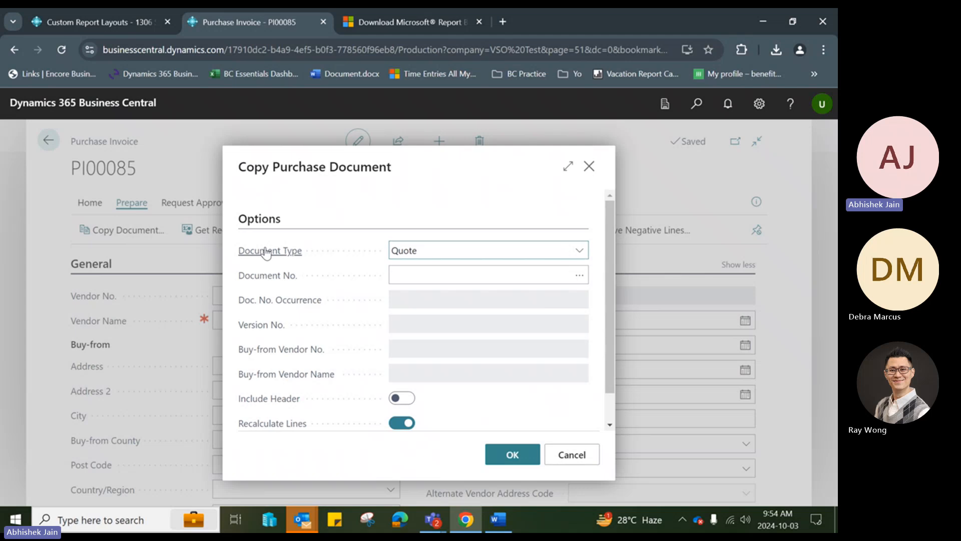
click(577, 255)
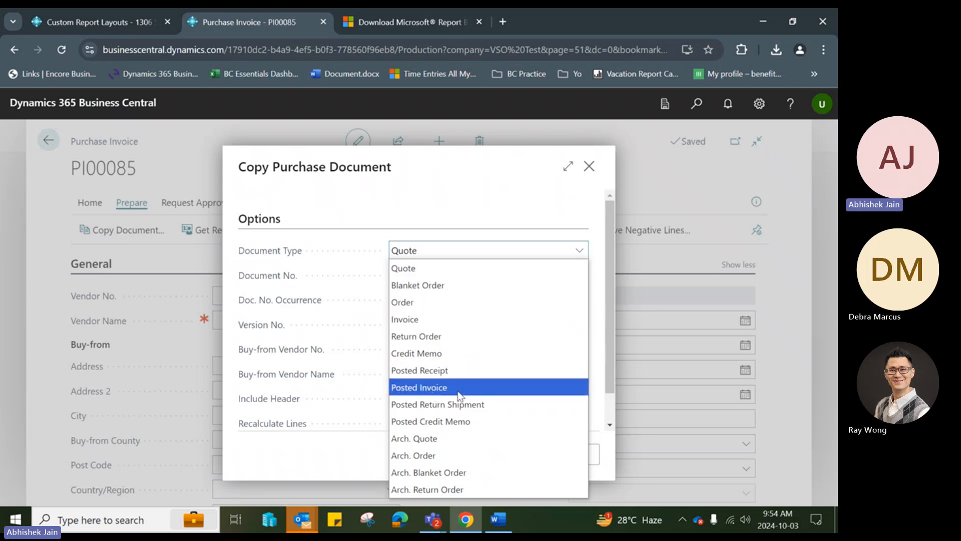
click(498, 388)
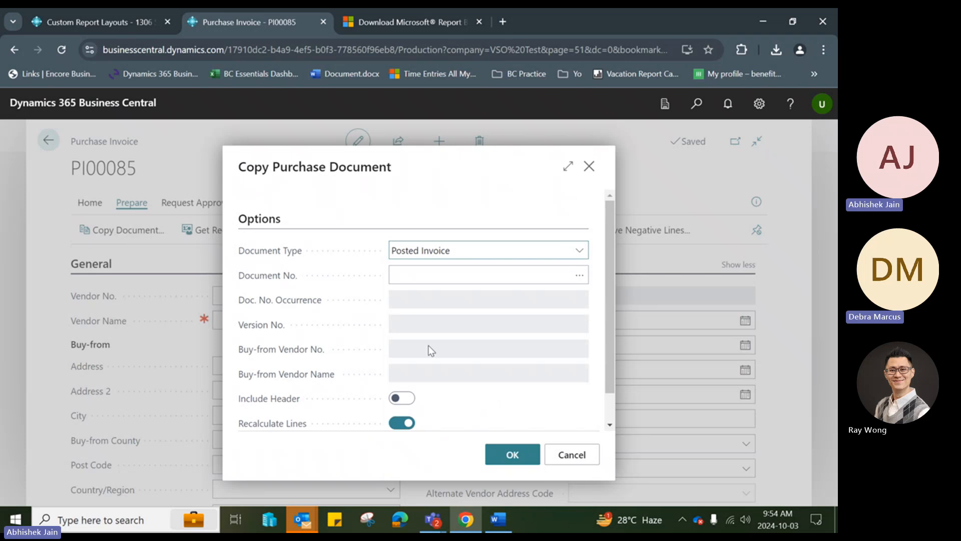
click(578, 274)
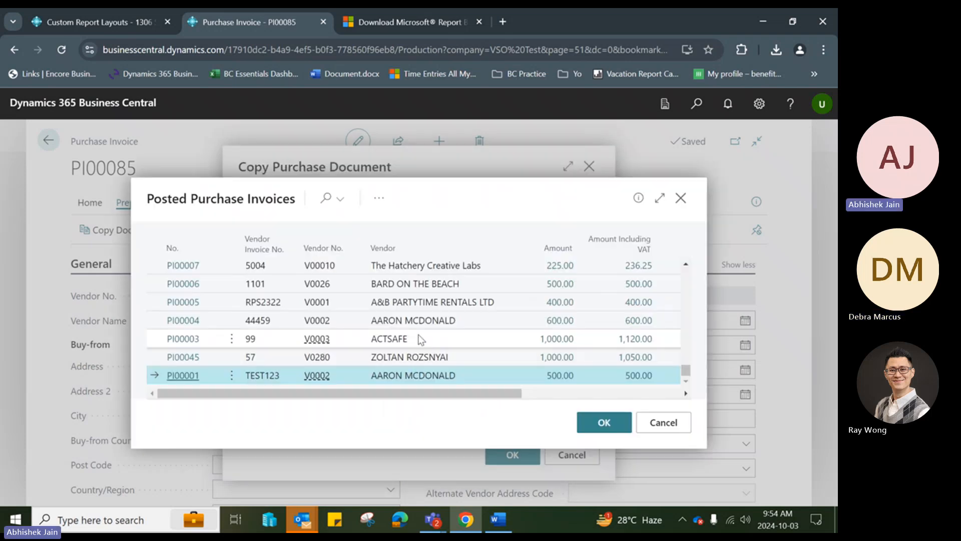
scroll(350, 298, up, 10)
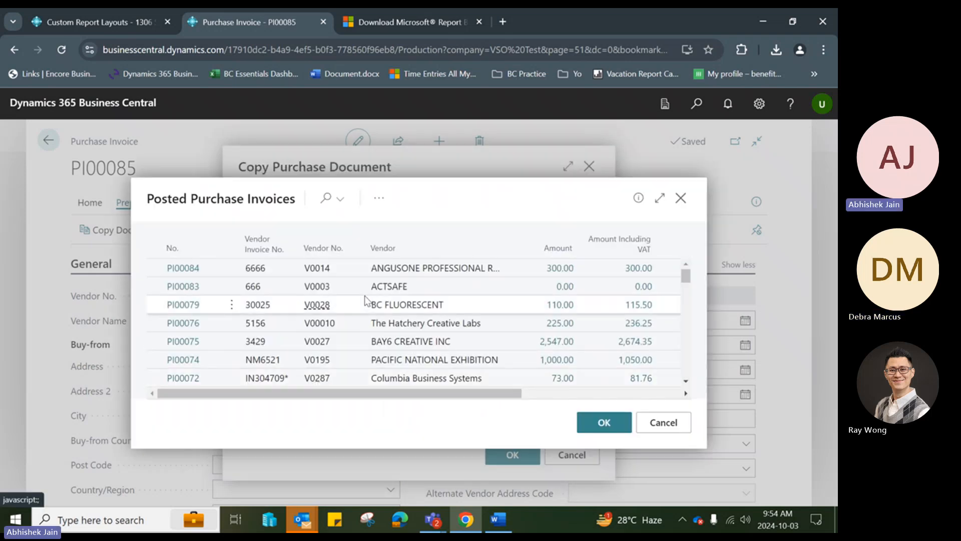
click(389, 306)
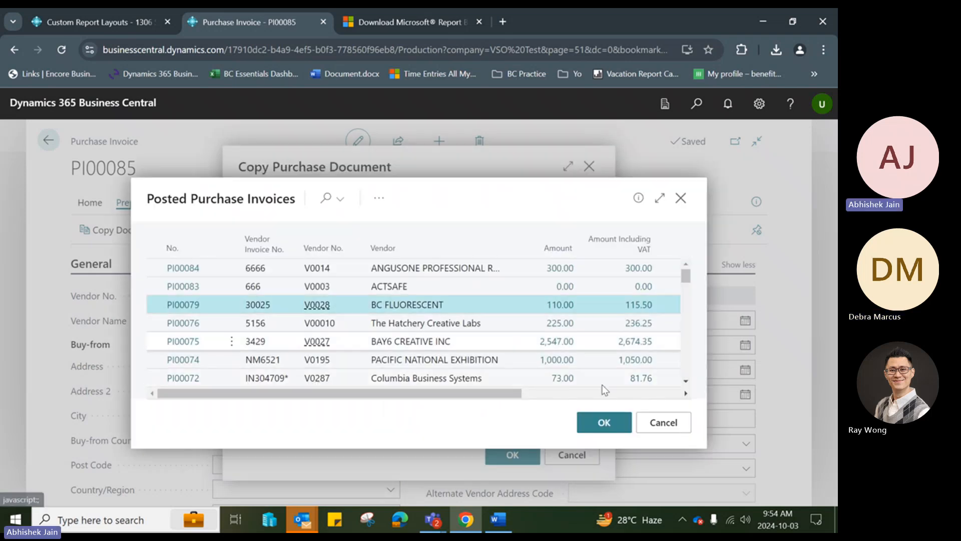
click(616, 430)
Turn on Include Header, toggle the Recalculate Lines option, and copy the posted invoice into the new one.
mouse_move(266, 373)
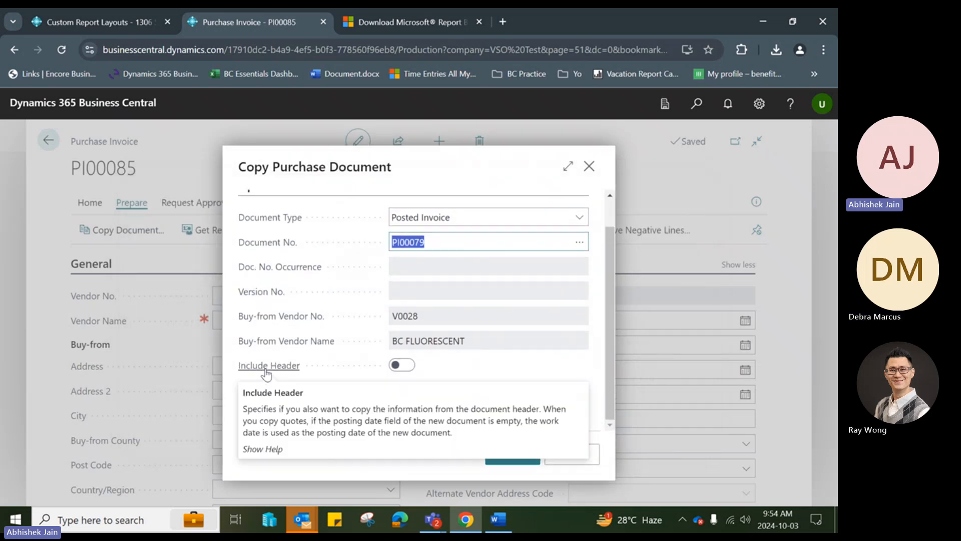
click(400, 365)
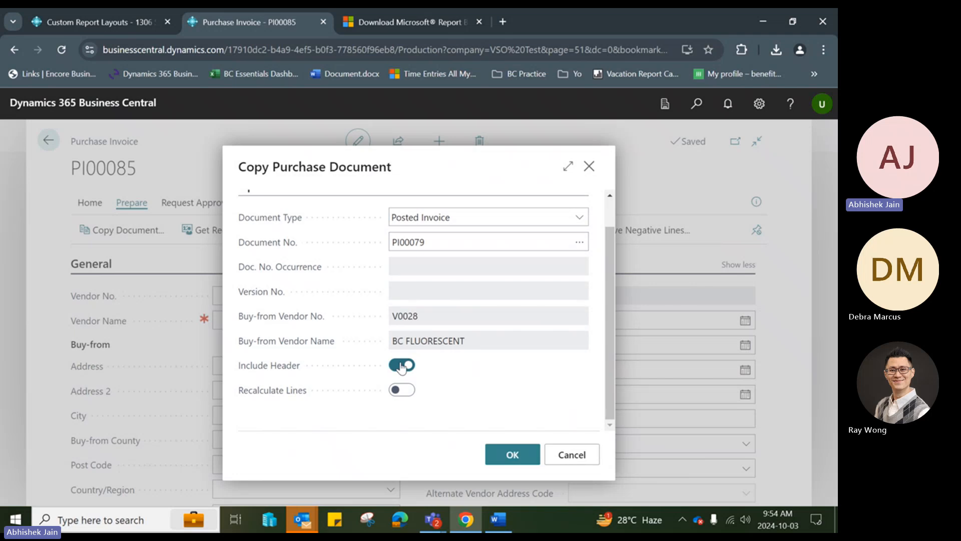
click(401, 390)
click(408, 365)
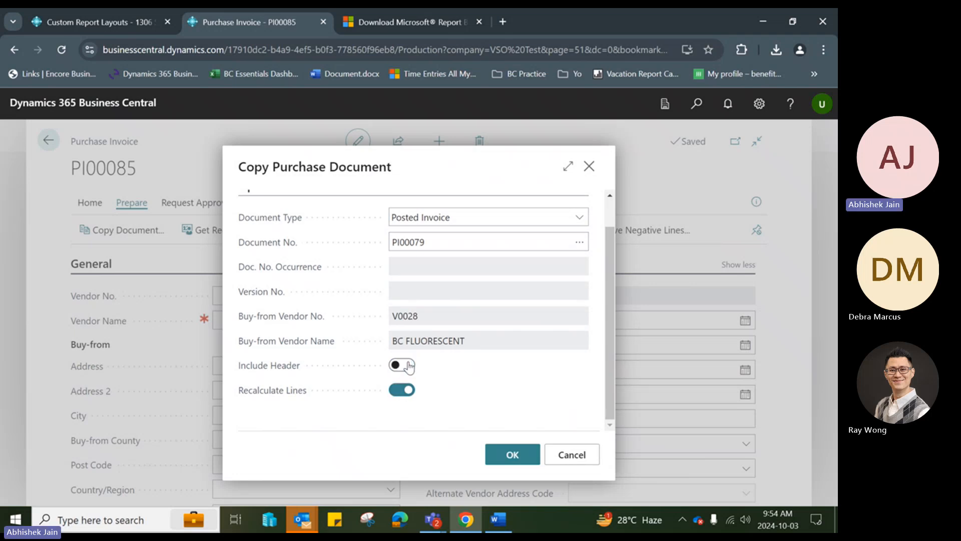
click(409, 365)
click(403, 390)
click(515, 452)
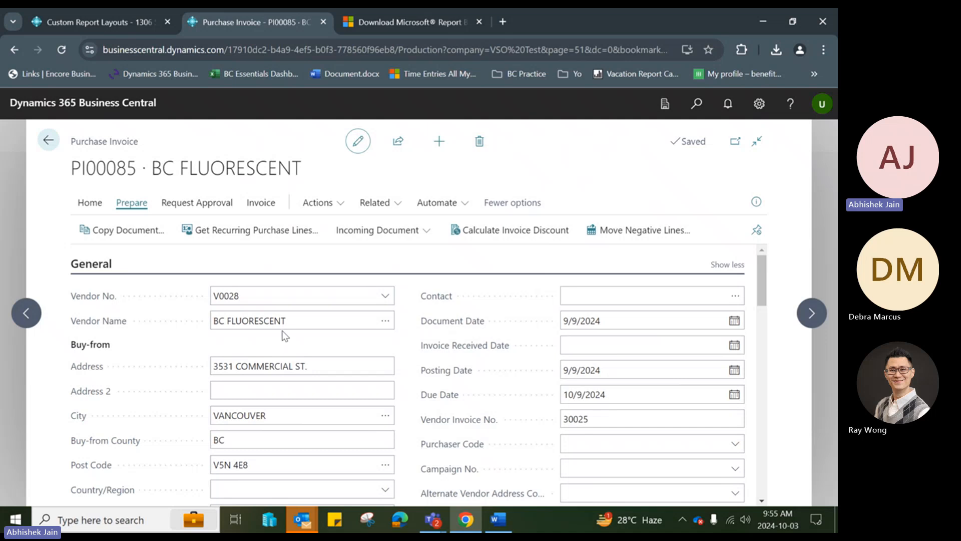
Examine the copied invoice's General fields and its Comment and G/L Account lines.
scroll(283, 344, down, 4)
scroll(369, 470, down, 3)
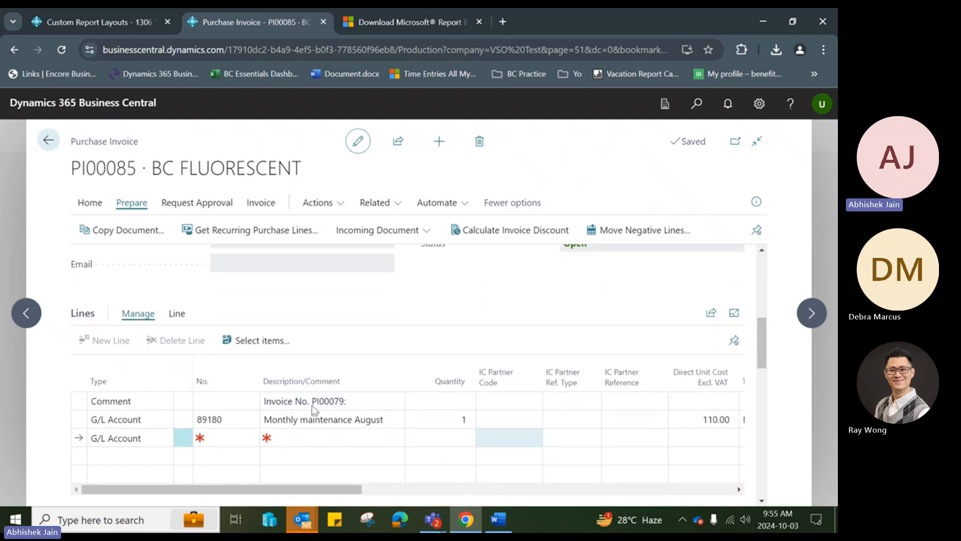
scroll(576, 350, up, 4)
scroll(592, 309, up, 3)
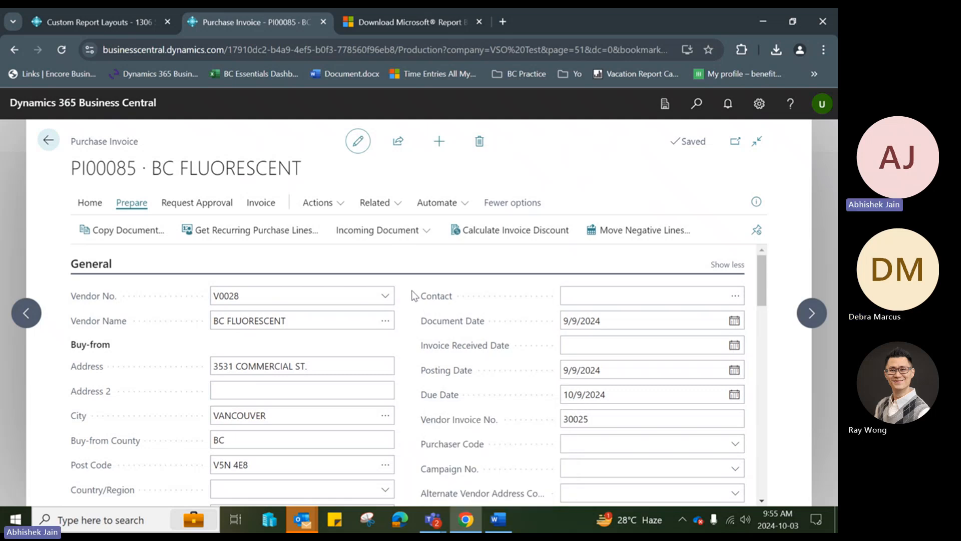
scroll(408, 299, down, 10)
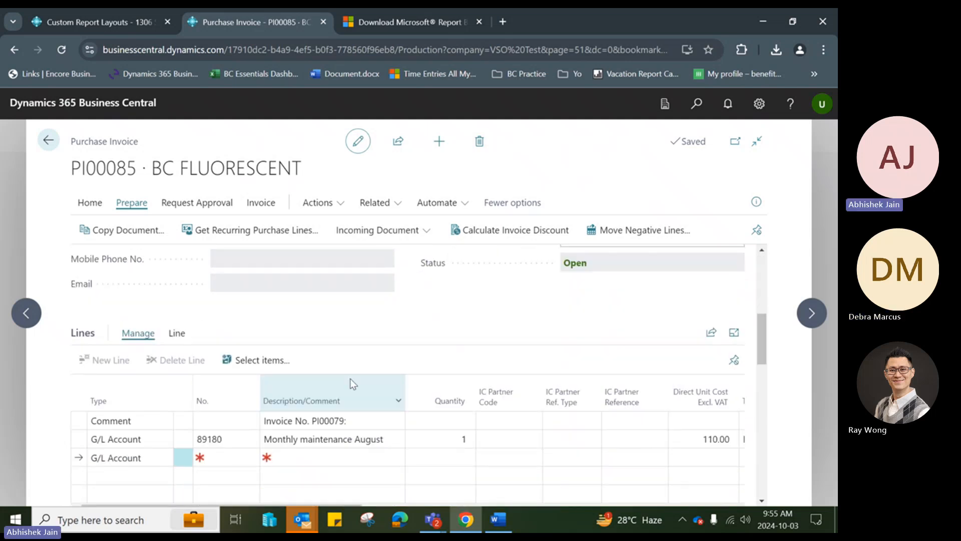
click(328, 421)
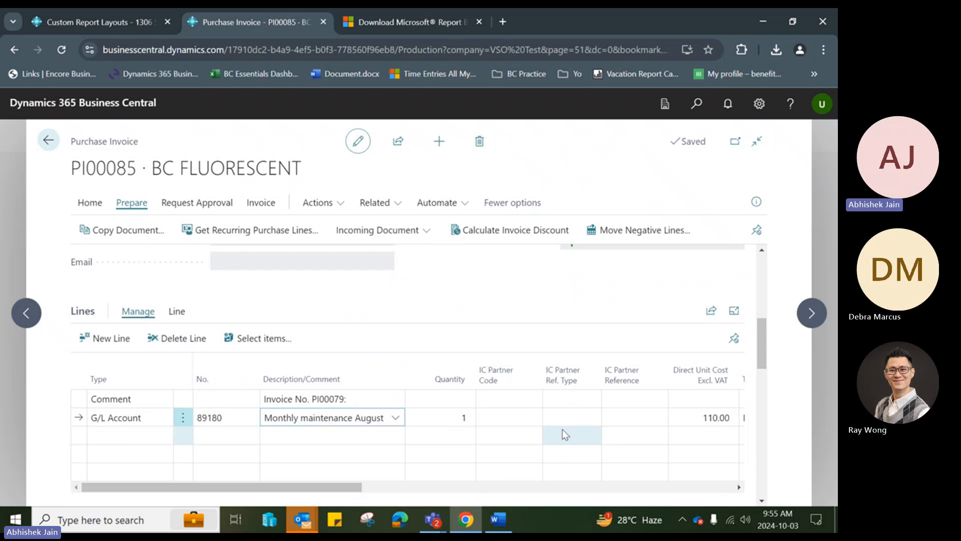
drag(238, 488, 137, 483)
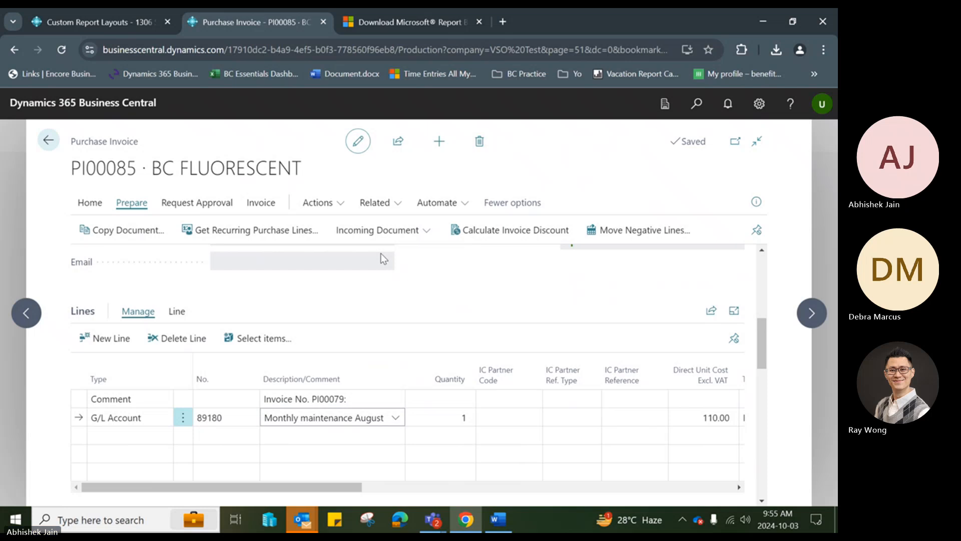
scroll(384, 258, up, 10)
Switch to Word, check the header area of the Default (3) layout, close the document and return to Business Central in the browser.
click(497, 520)
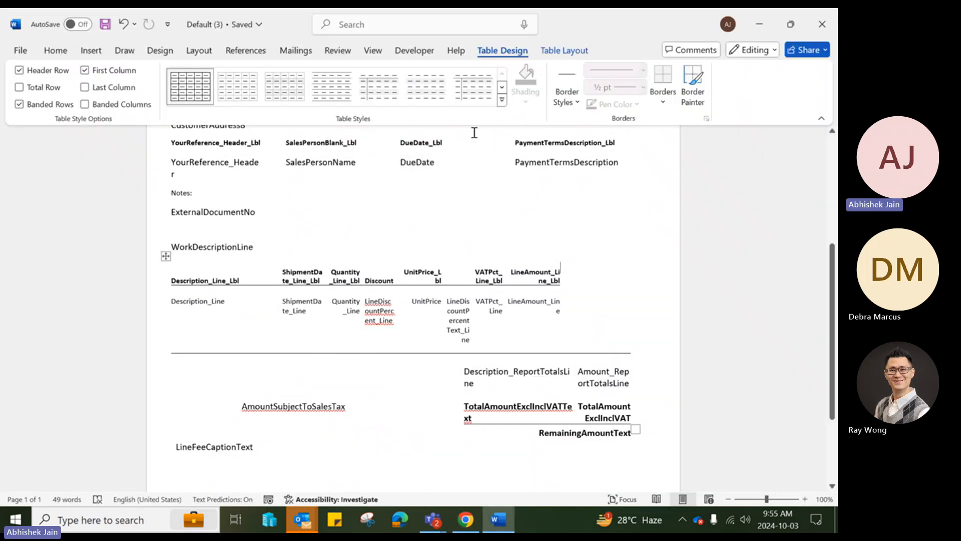
scroll(311, 149, up, 5)
click(352, 261)
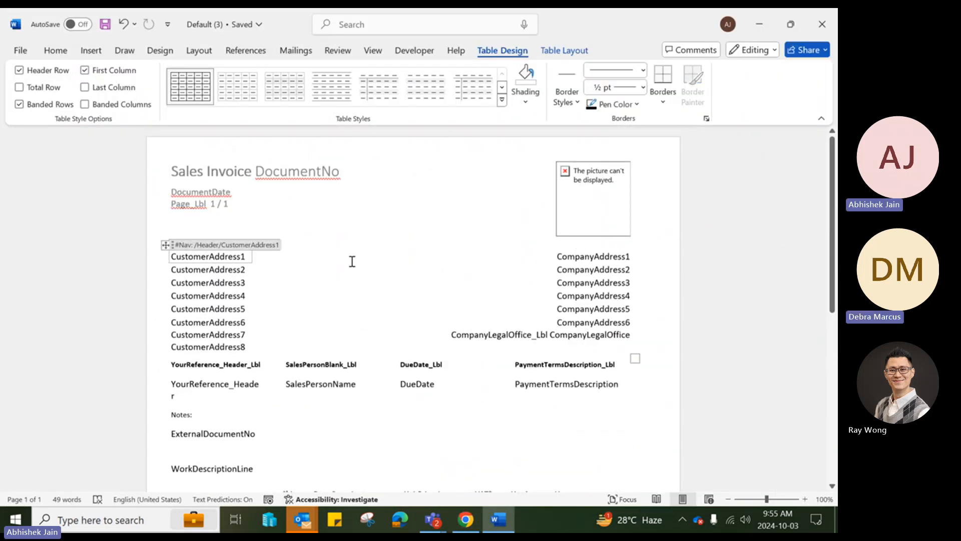
click(465, 520)
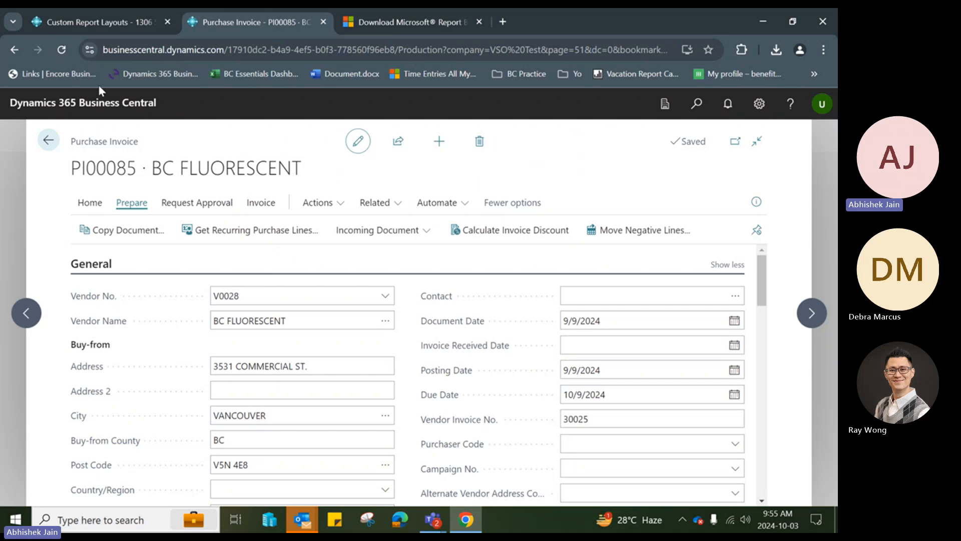
Close the sales invoice preview and select the second 1306 Sales - Invoice Word layout in Custom Report Layouts.
click(109, 19)
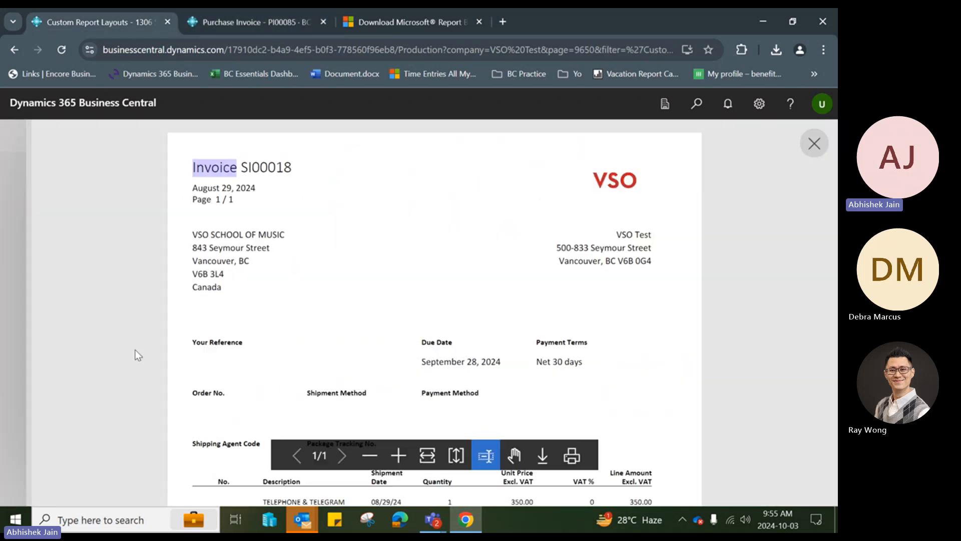
click(814, 143)
click(590, 165)
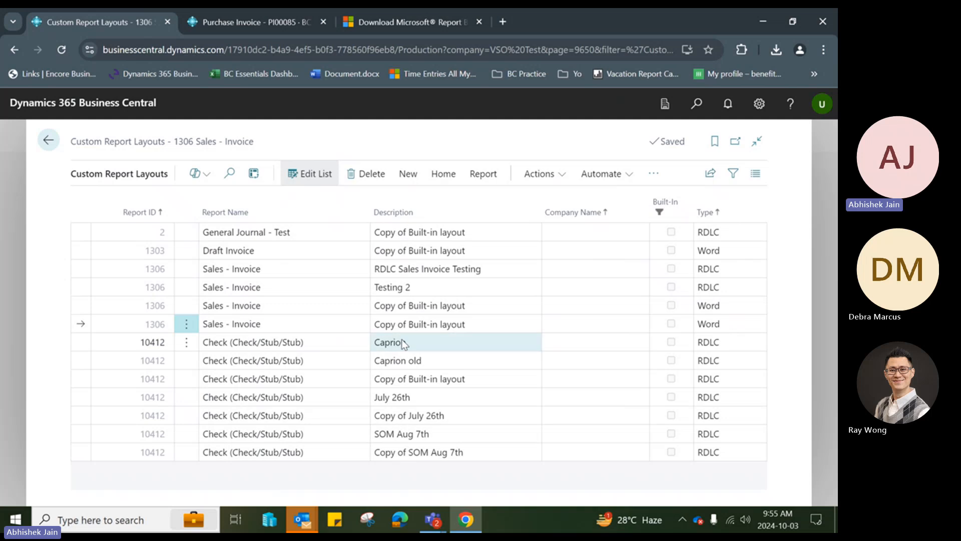
click(413, 325)
click(408, 173)
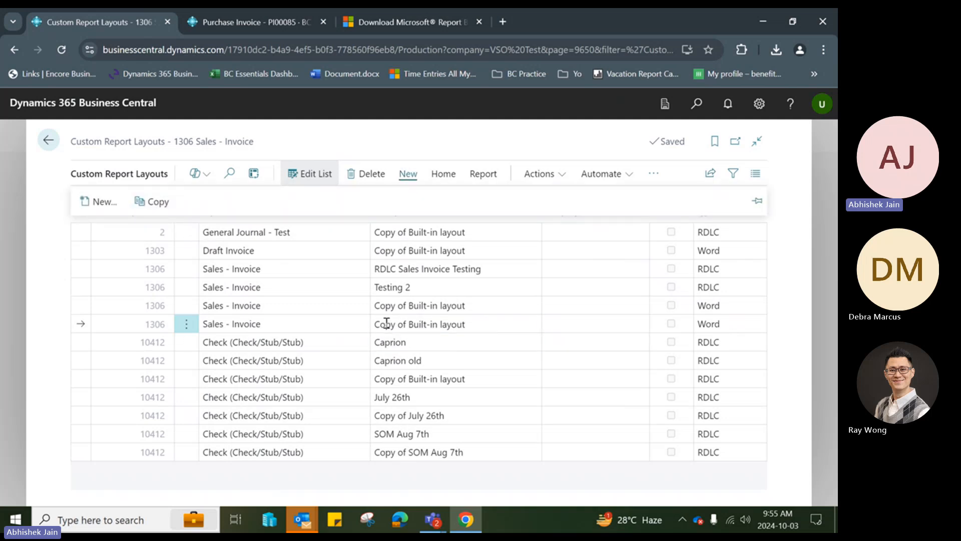
drag(386, 322, 472, 322)
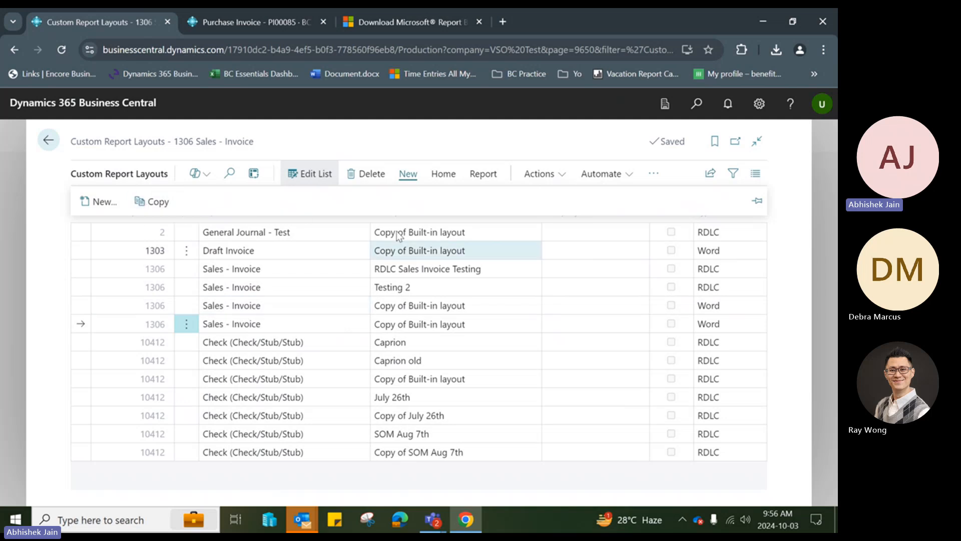
Import the Default (3) Word file from Downloads into the selected Sales - Invoice layout.
click(444, 174)
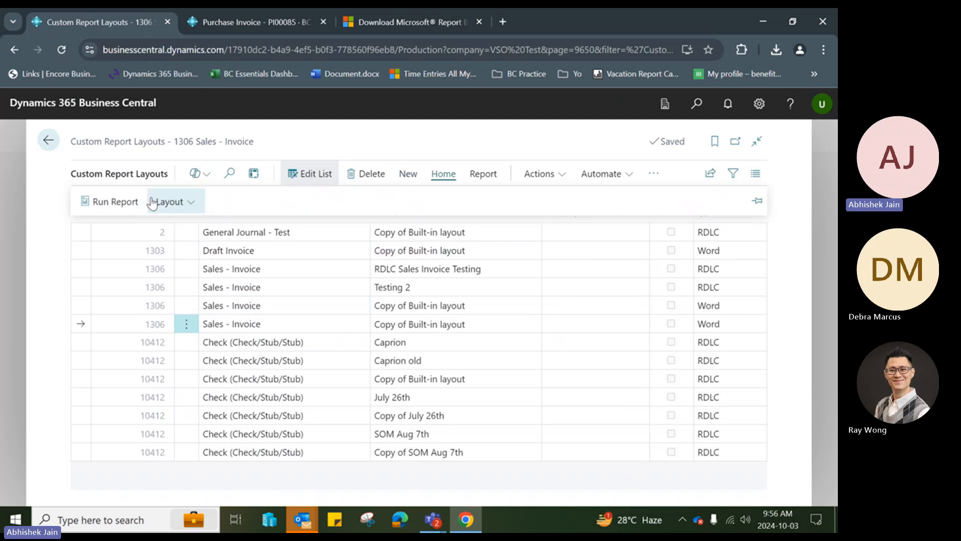
click(170, 201)
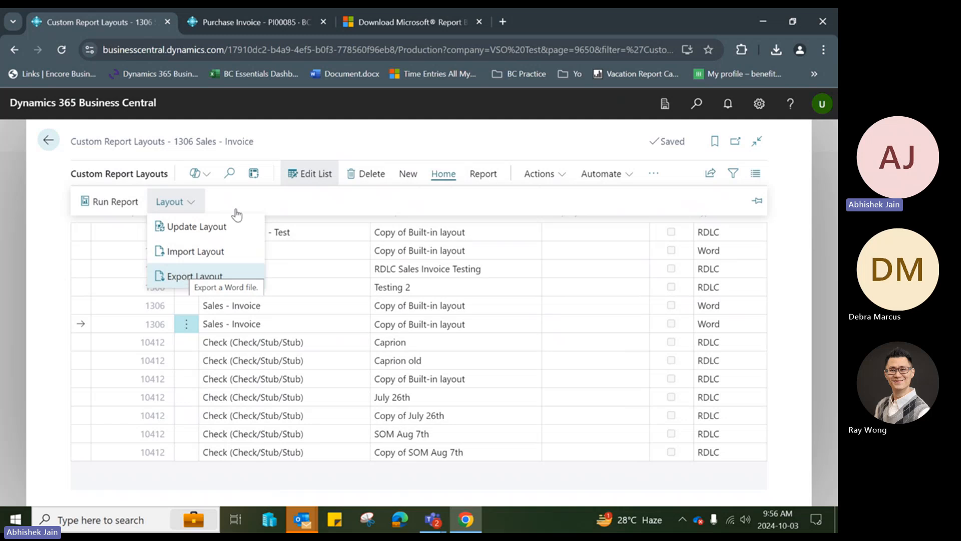
click(234, 255)
click(436, 303)
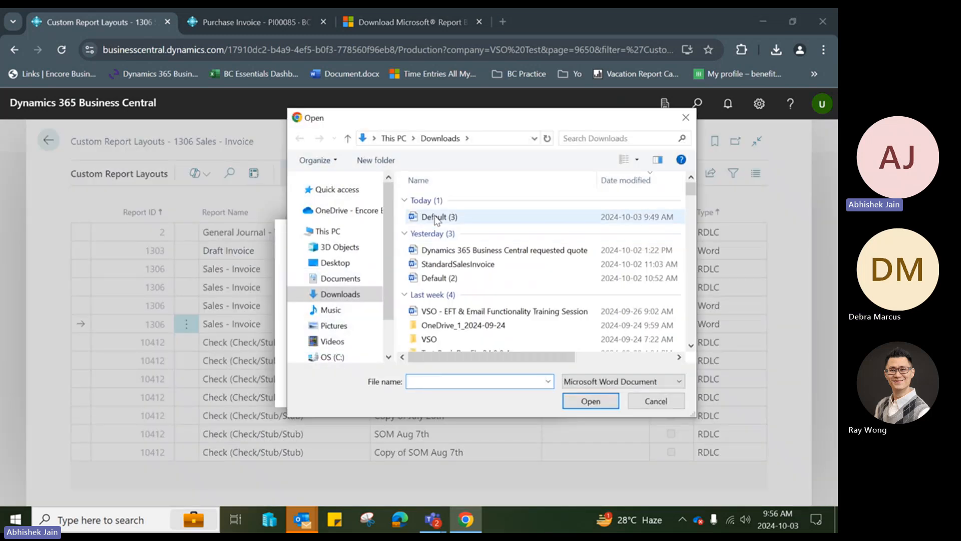
click(437, 221)
double_click(437, 220)
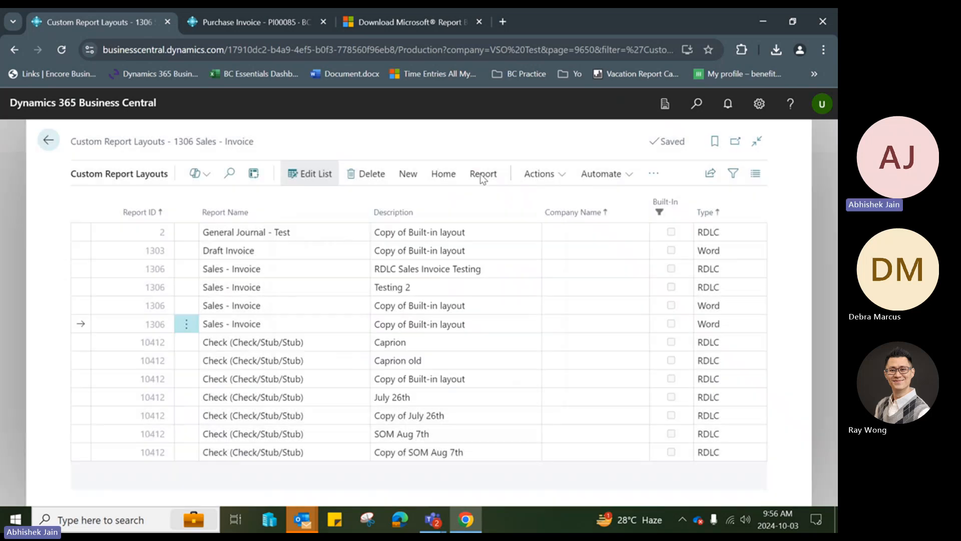
Update the imported Sales - Invoice Word layout to the current report design.
click(476, 175)
click(443, 173)
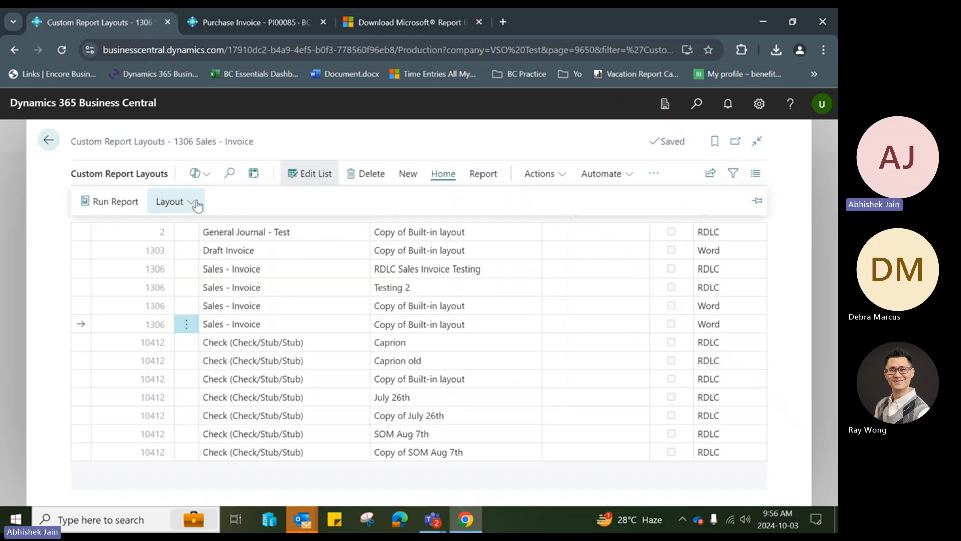
click(188, 200)
click(398, 273)
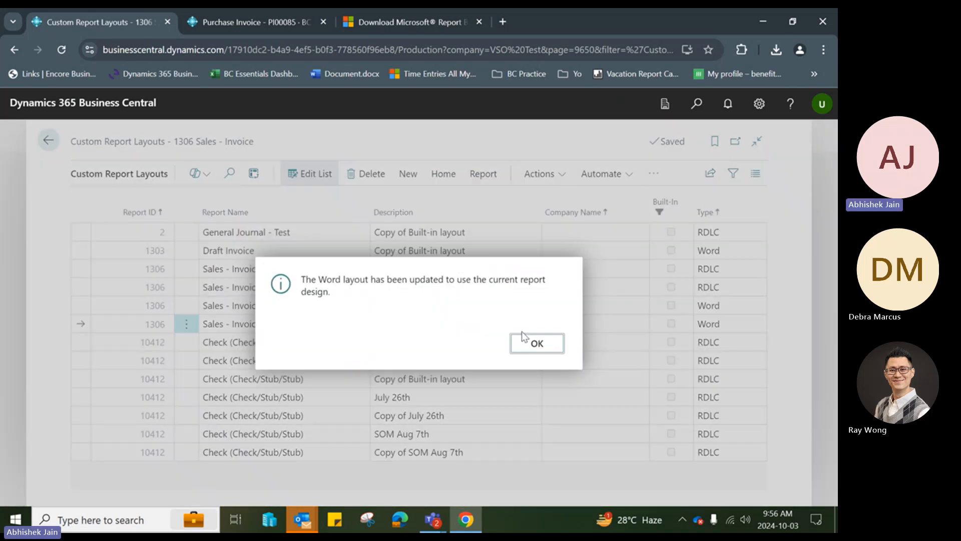
click(533, 341)
Dismiss the layout update message and clear the description of the second 1306 Sales - Invoice Word layout.
click(436, 286)
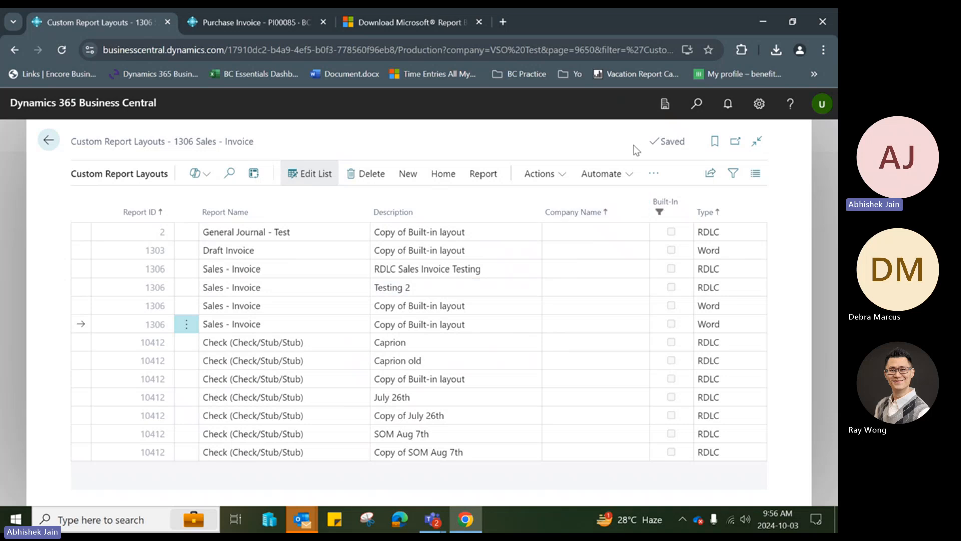
click(481, 325)
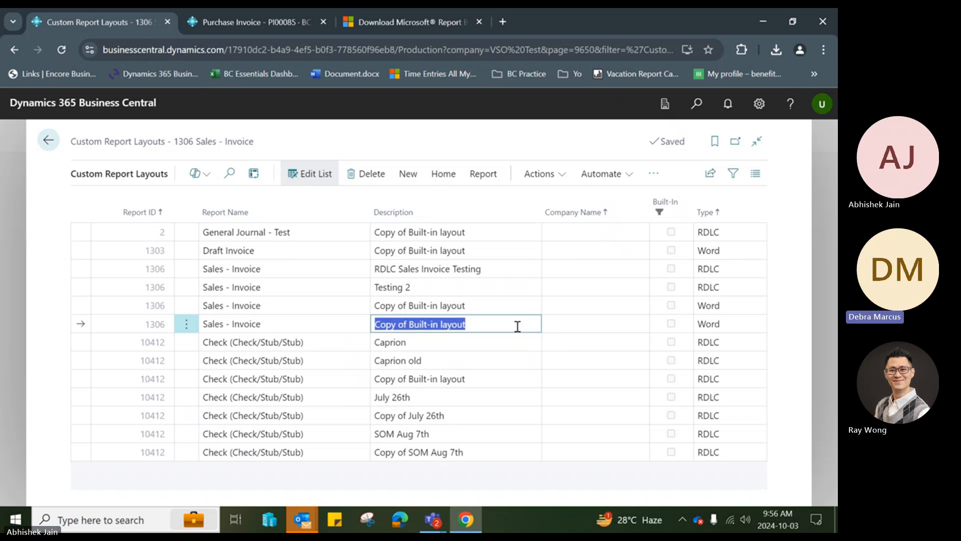
text(VSO - Sa)
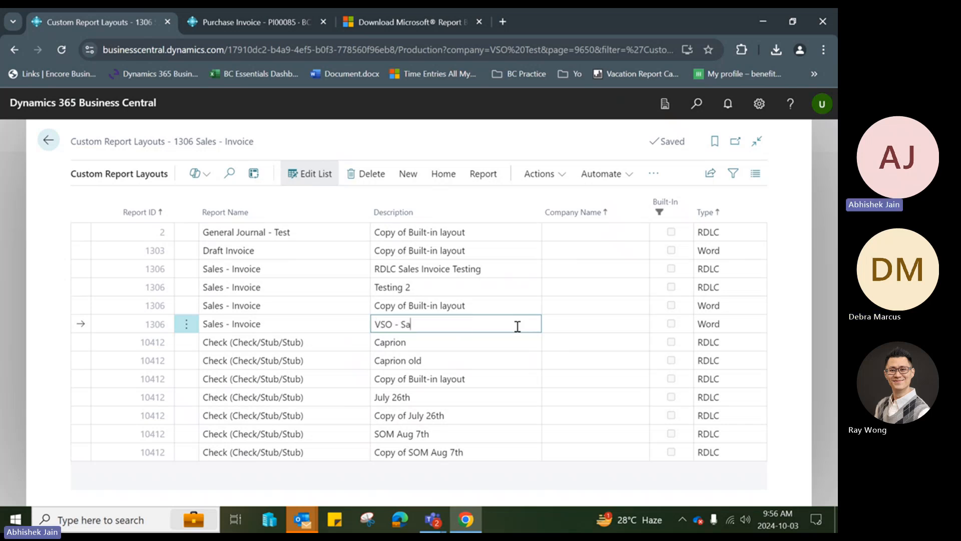
key(BackSpace)
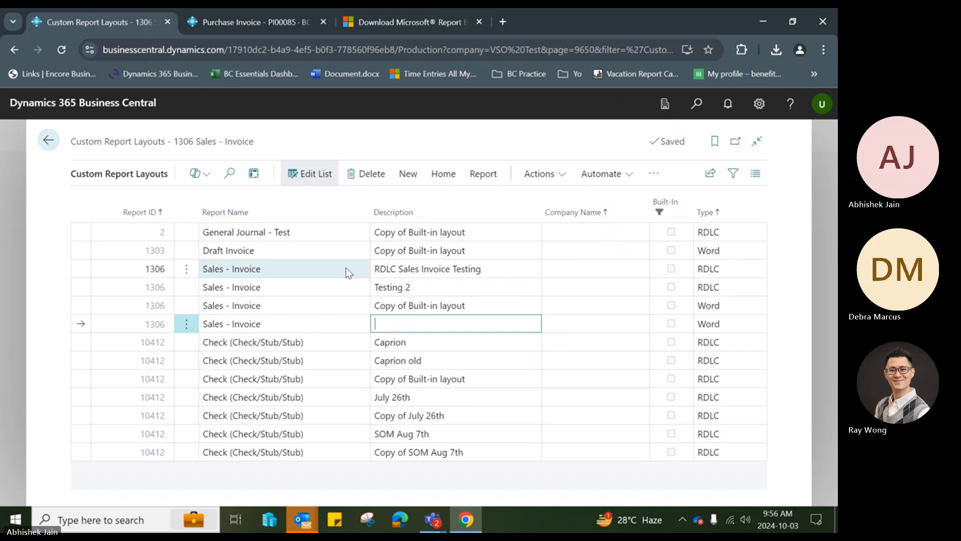
Review the descriptions of the other Sales - Invoice and Check layouts, ending on the Sales - Invoice layout with the blank description.
click(385, 269)
click(385, 285)
click(384, 299)
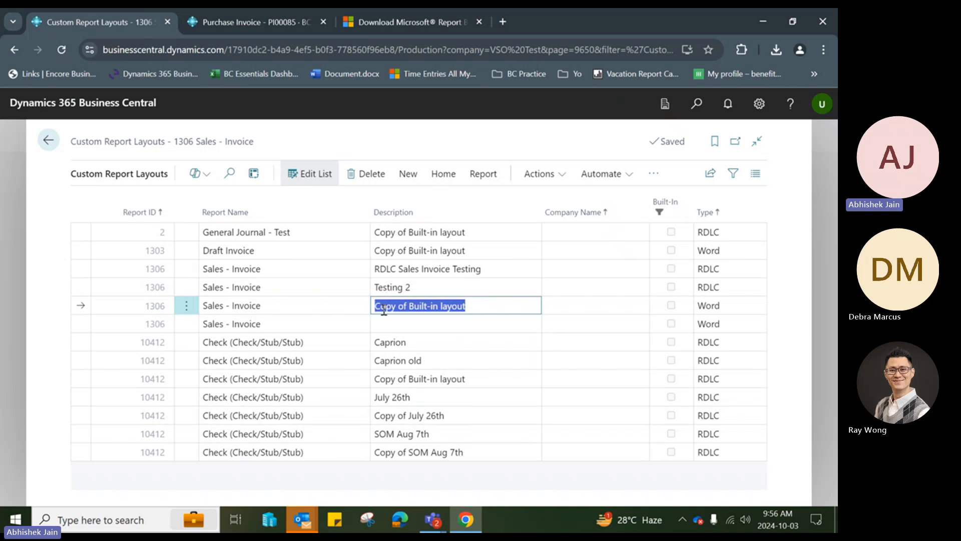
click(386, 383)
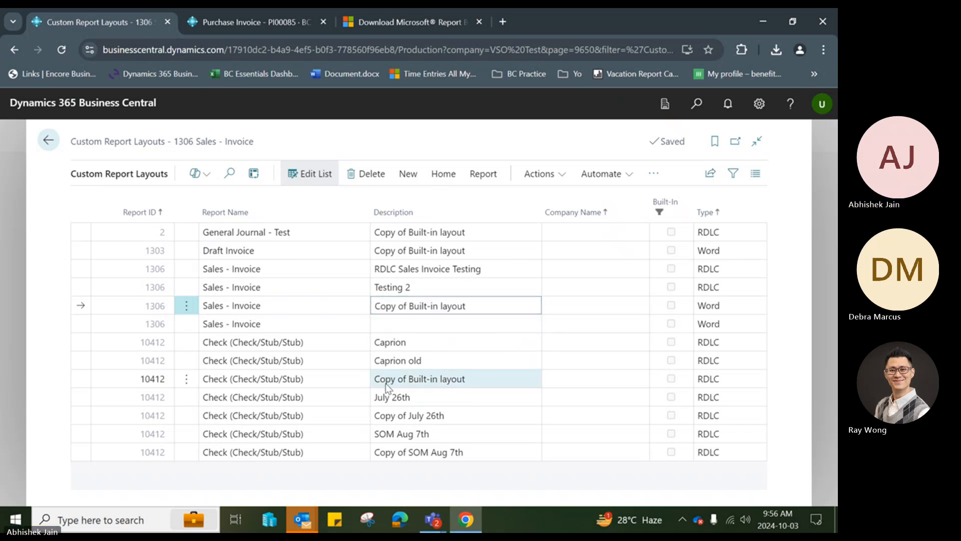
drag(391, 397, 388, 414)
click(400, 340)
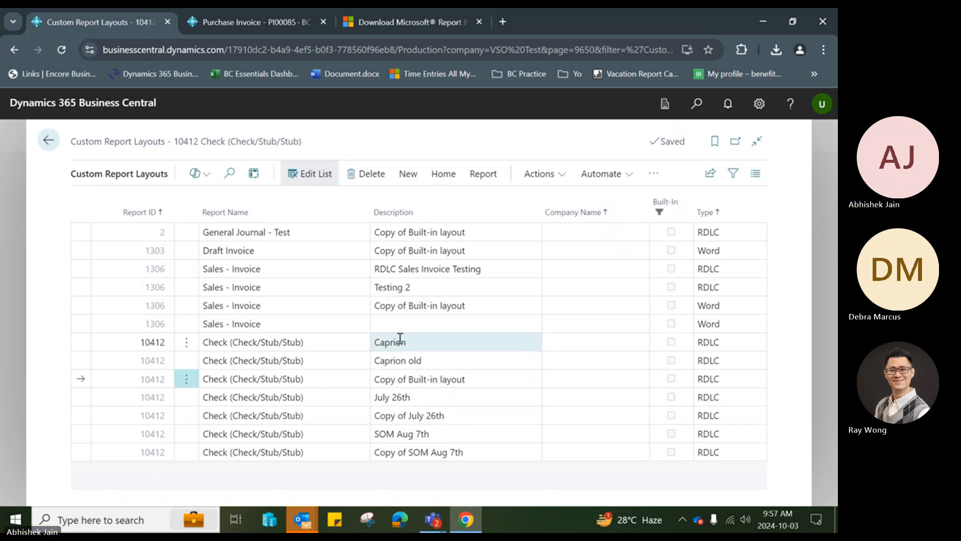
click(404, 324)
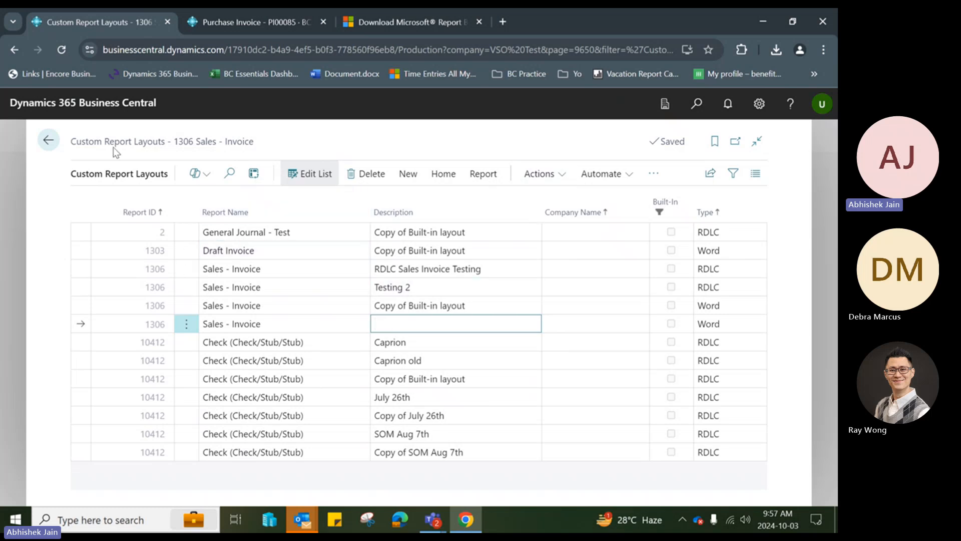
Leave Custom Report Layouts and open the Report Layout Selection page by searching for "rep lay sel".
click(48, 140)
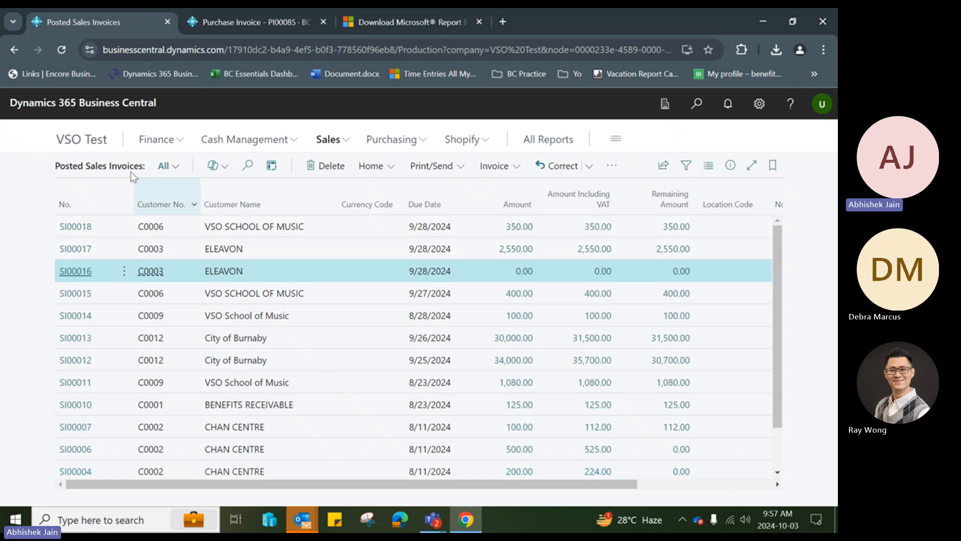
click(697, 104)
text(re)
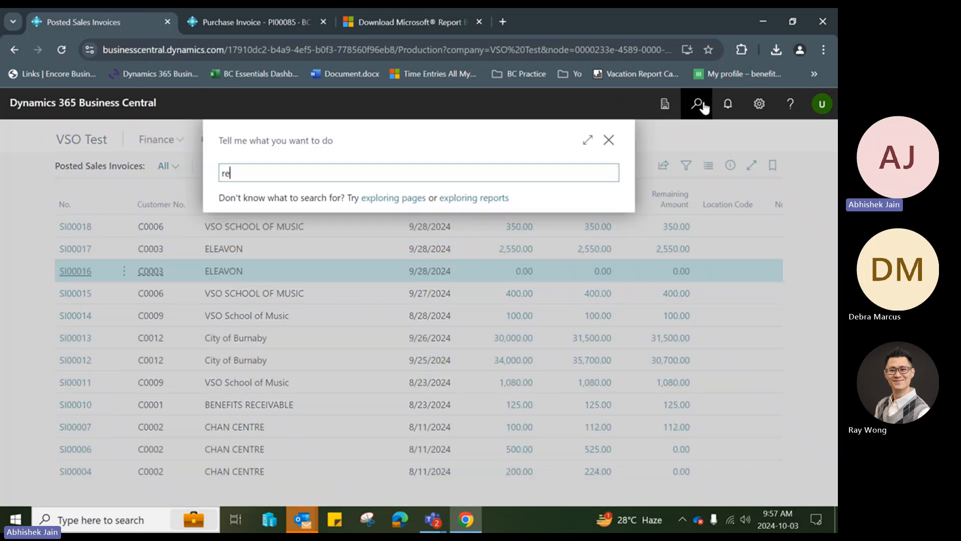
text(p lay sel)
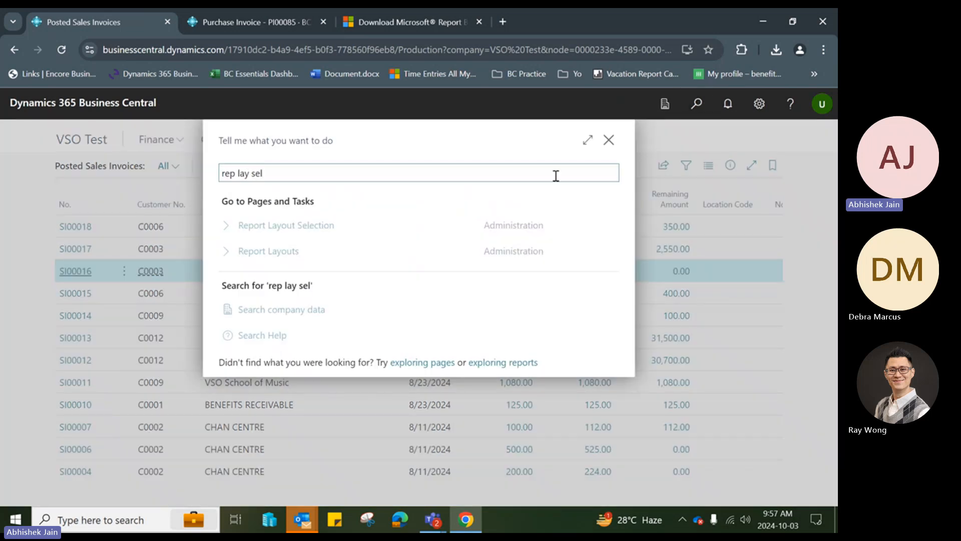
click(332, 221)
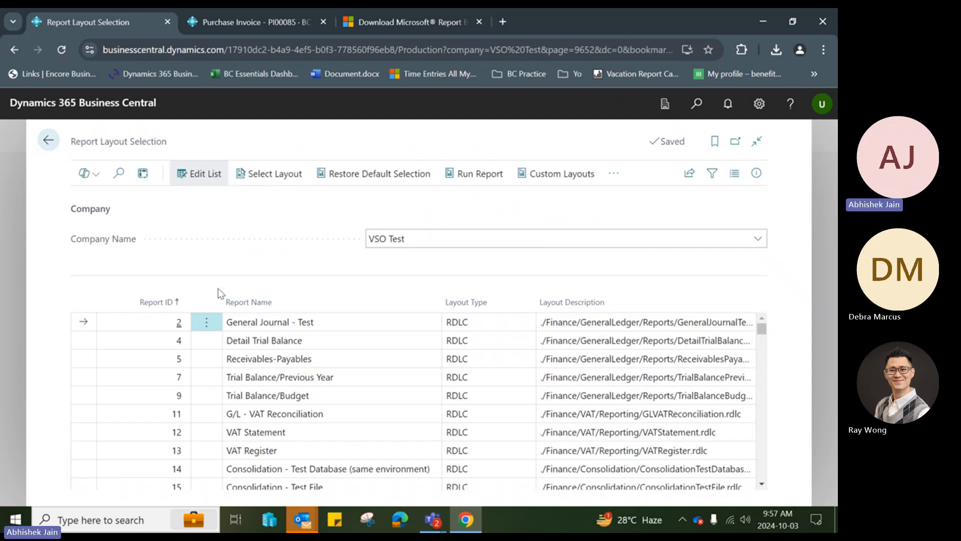
Search the report list for "sales" and select report 1306 Sales - Invoice.
scroll(267, 341, down, 5)
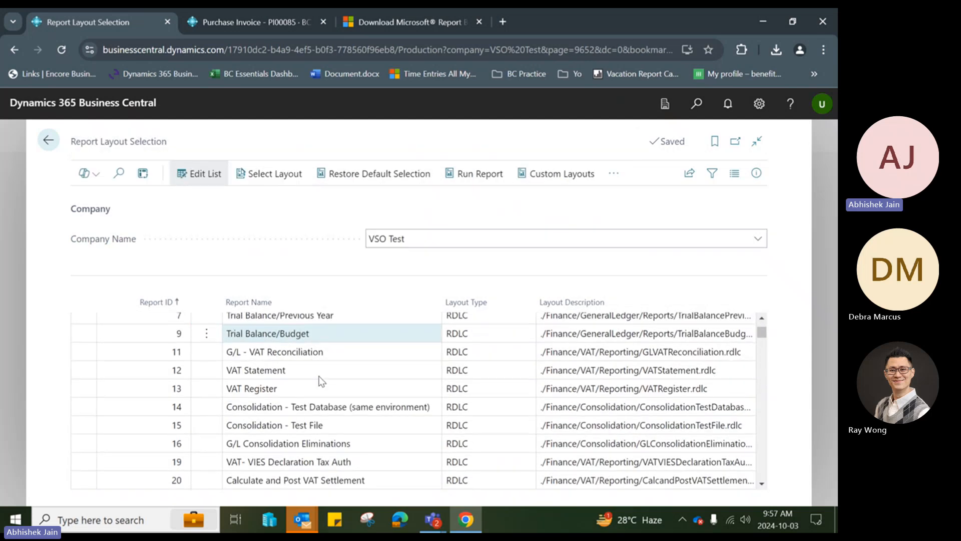
scroll(273, 341, up, 5)
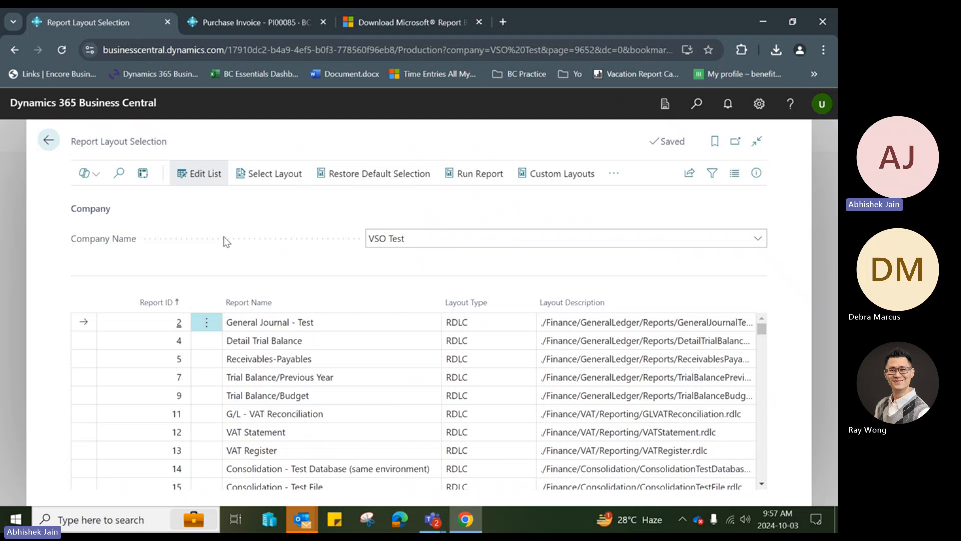
click(120, 182)
text(sales)
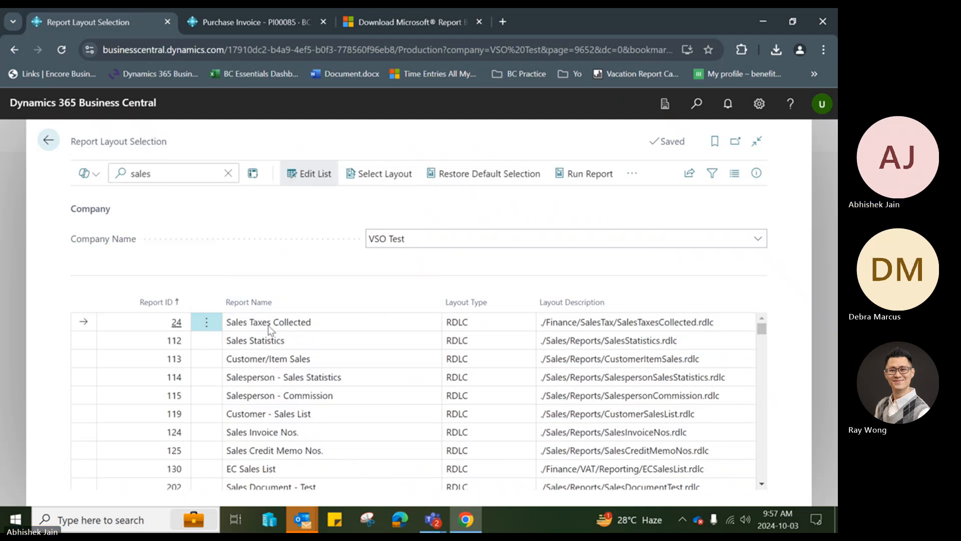
scroll(277, 332, down, 2)
scroll(279, 343, up, 1)
click(277, 348)
scroll(275, 353, up, 1)
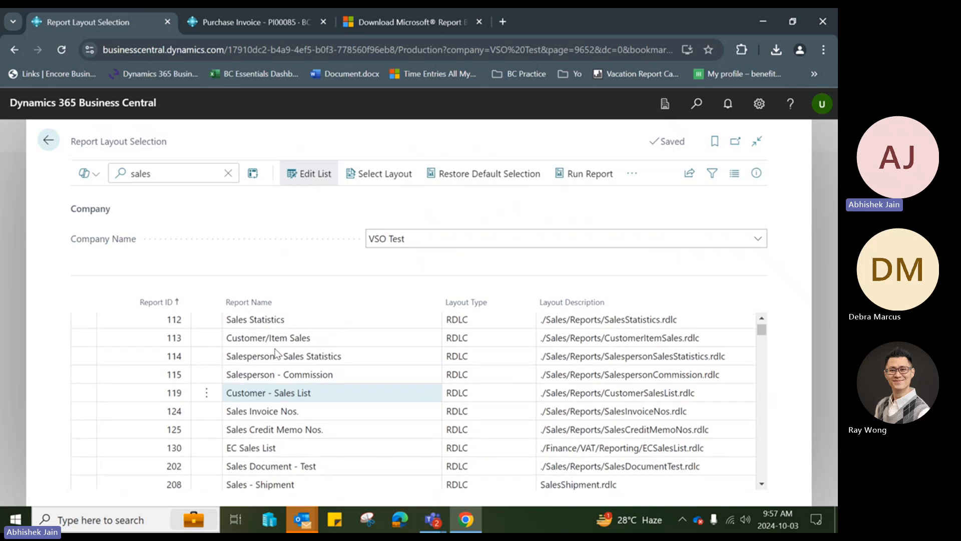
scroll(265, 358, down, 3)
scroll(270, 381, down, 3)
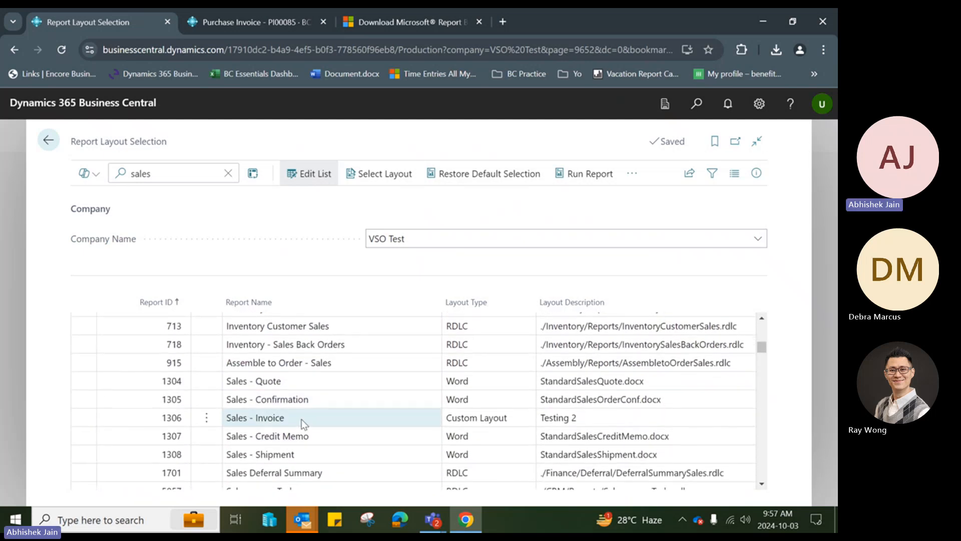
click(321, 420)
Look through the remaining sales reports for other Sales - Invoice variants and select report 10074.
scroll(300, 416, down, 1)
scroll(280, 408, down, 4)
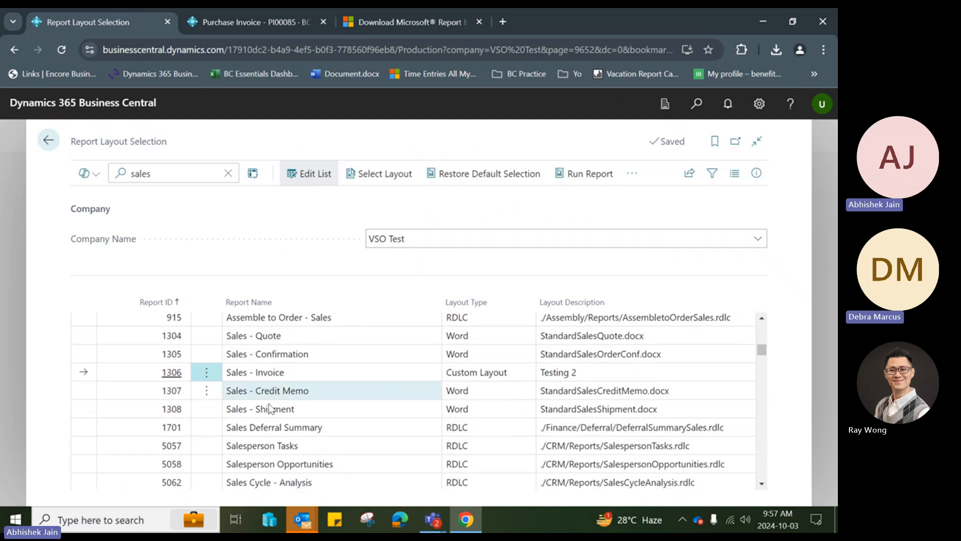
scroll(265, 408, down, 2)
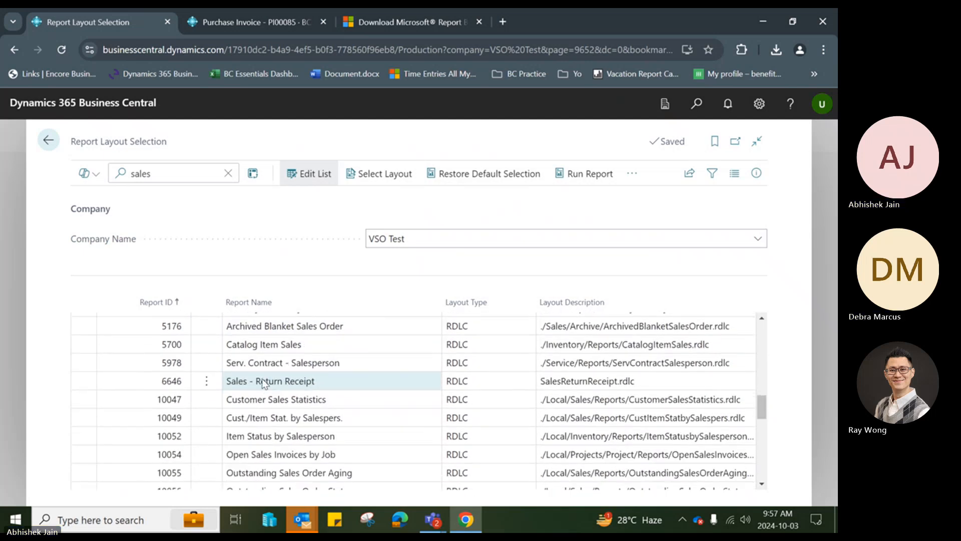
scroll(278, 418, down, 2)
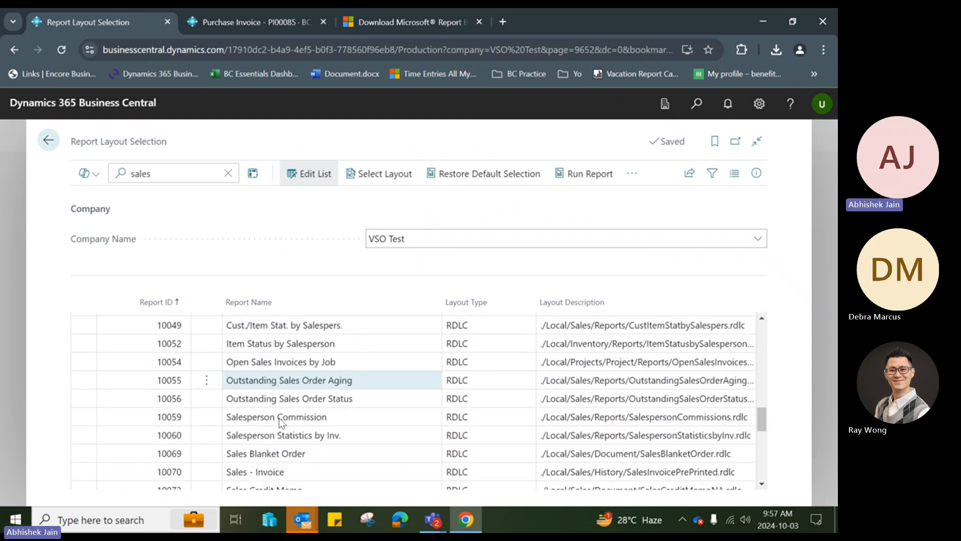
click(278, 416)
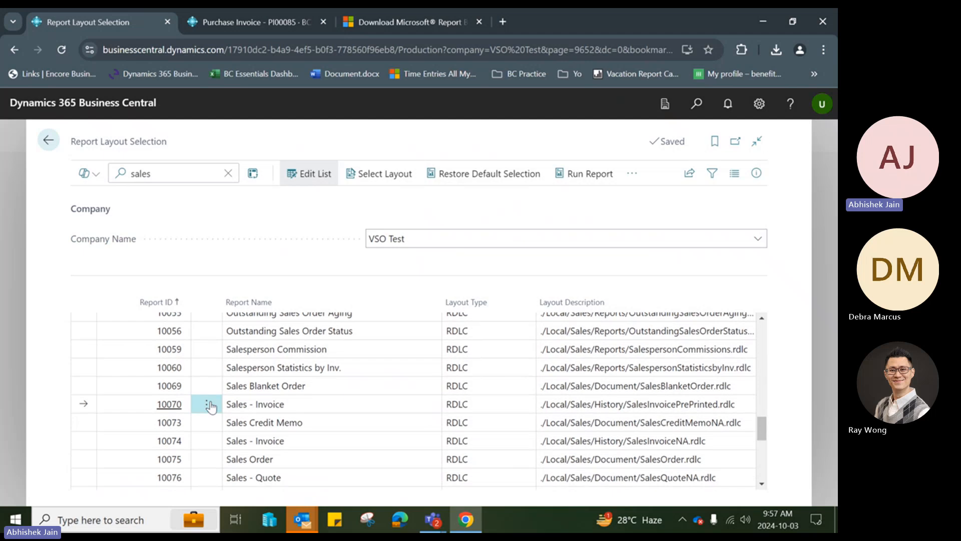
scroll(301, 411, down, 1)
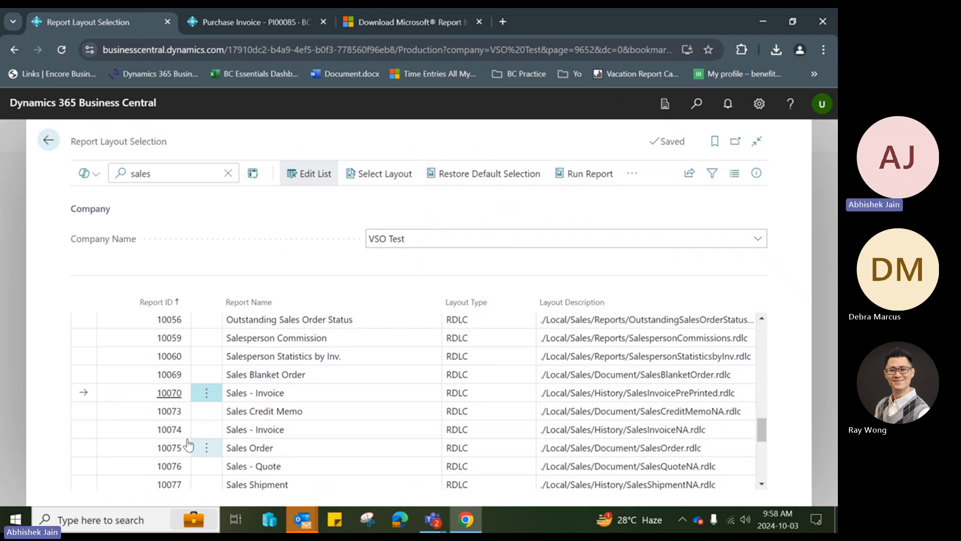
click(166, 436)
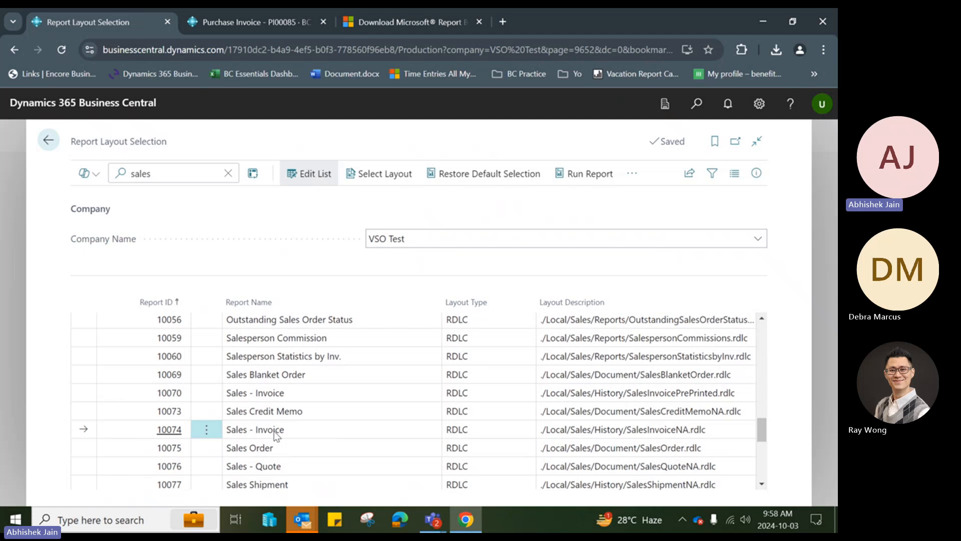
Run report 10074 Sales - Invoice filtered to invoice No. SI00016 and preview it.
click(565, 175)
scroll(533, 293, down, 5)
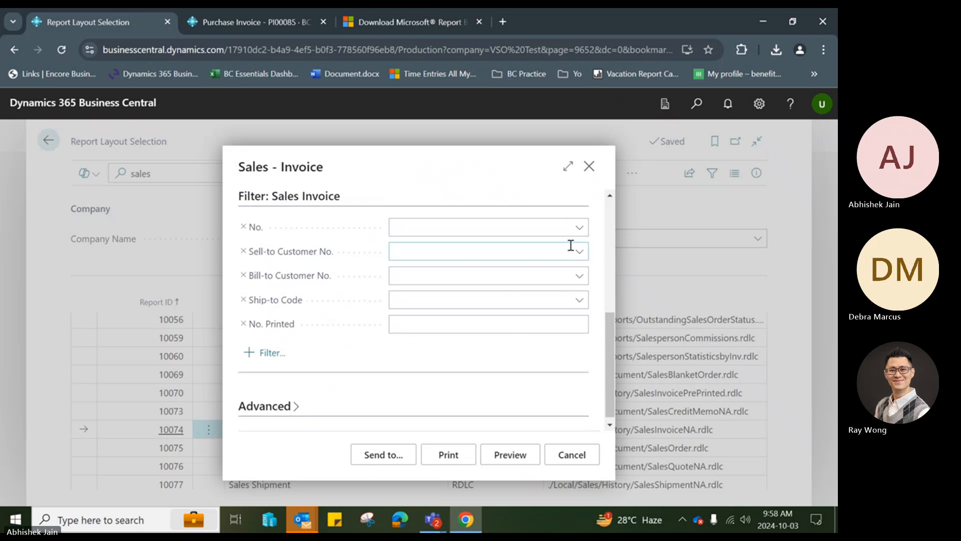
click(577, 222)
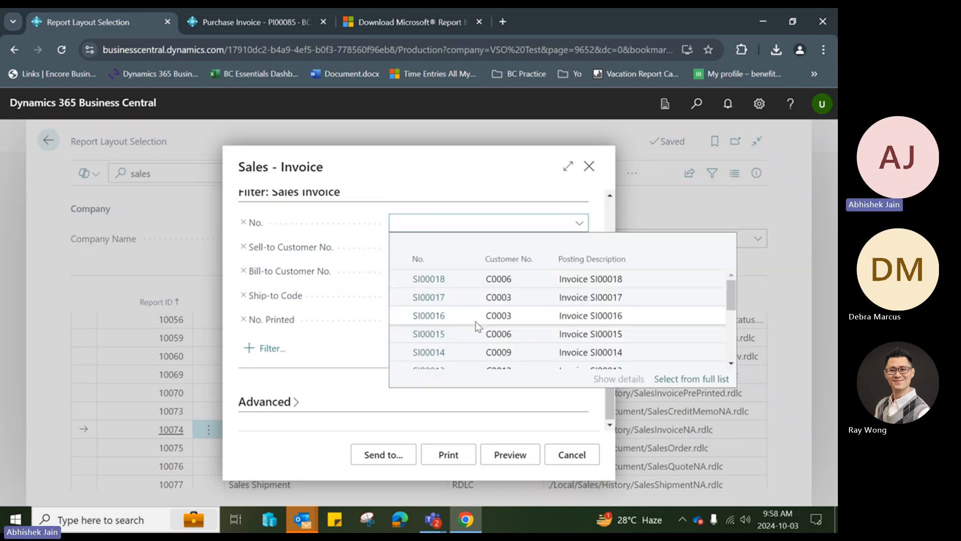
click(479, 318)
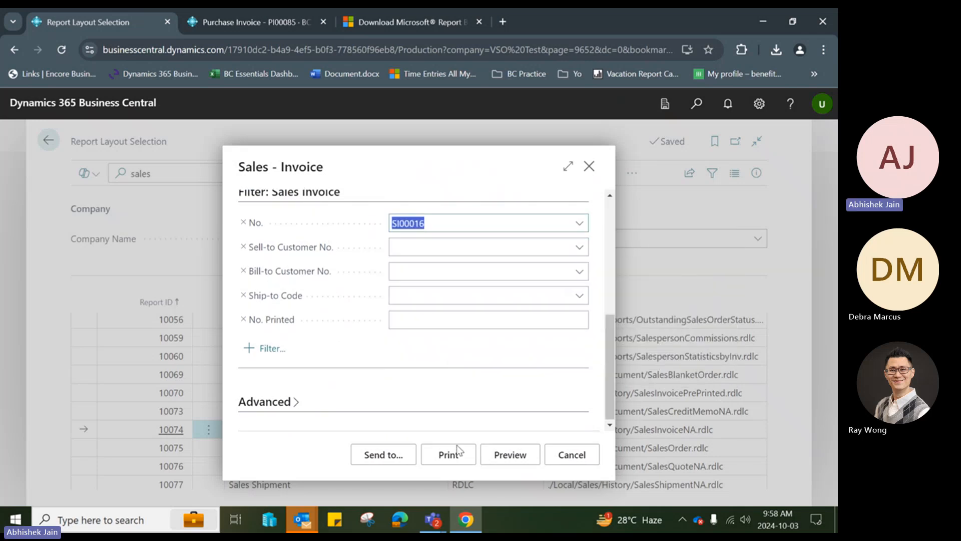
click(523, 455)
click(523, 456)
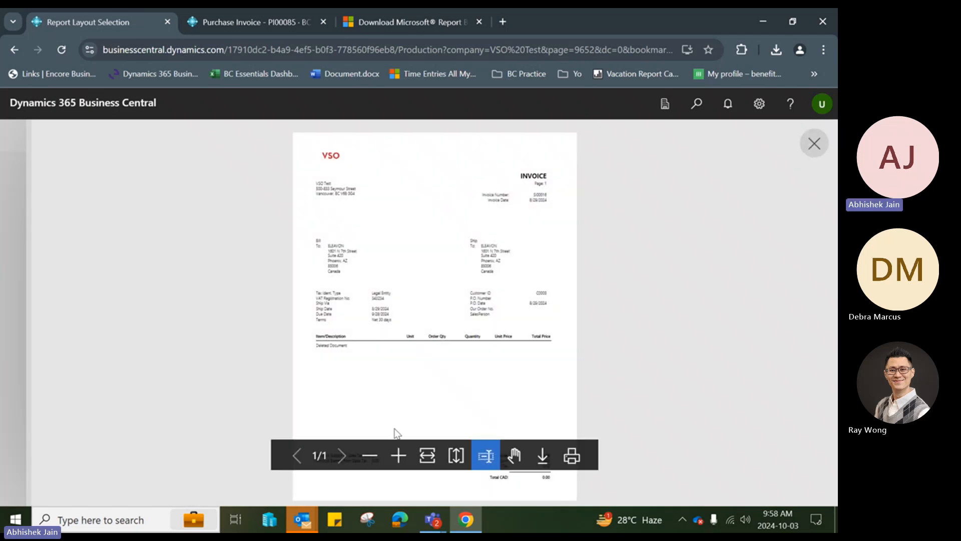
Examine the enlarged invoice preview, then close it and the Sales - Invoice report request.
click(398, 455)
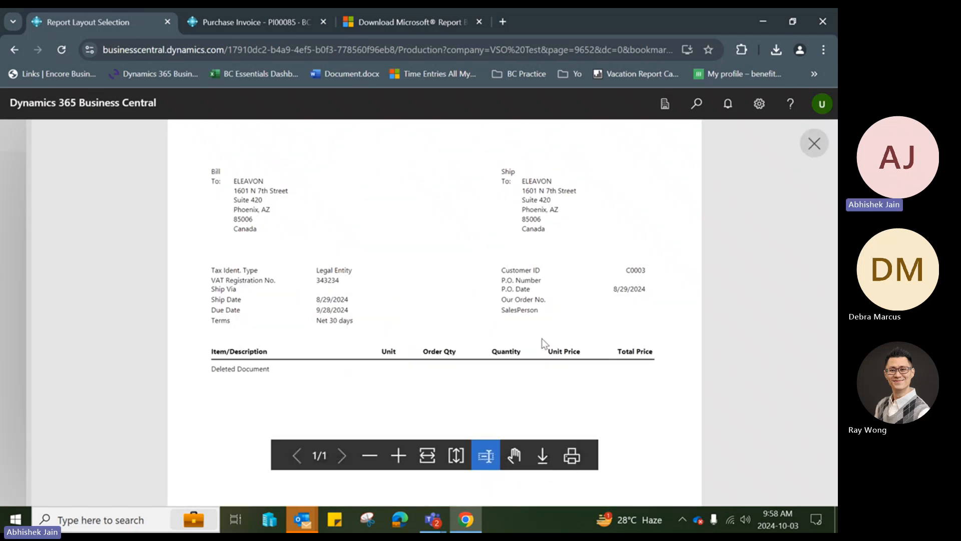
scroll(535, 335, up, 3)
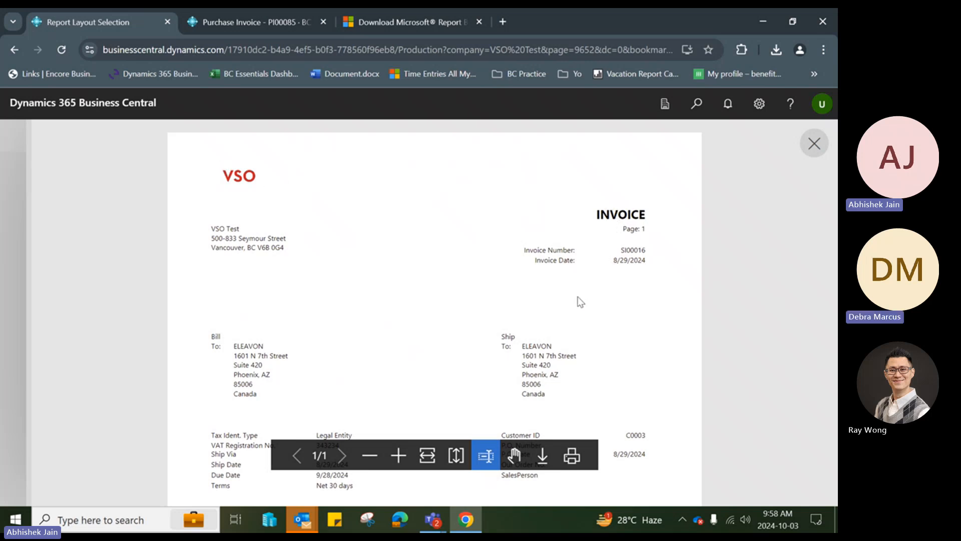
click(814, 146)
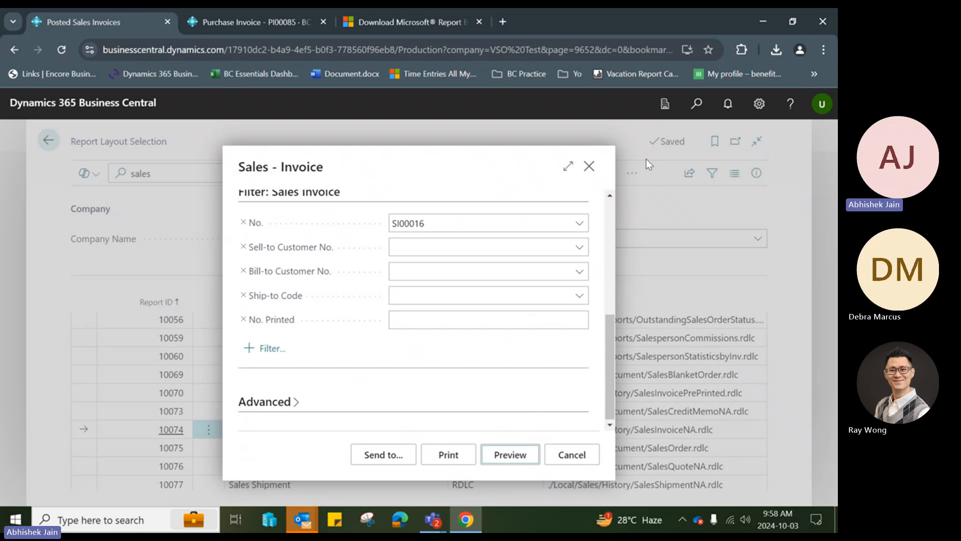
click(589, 166)
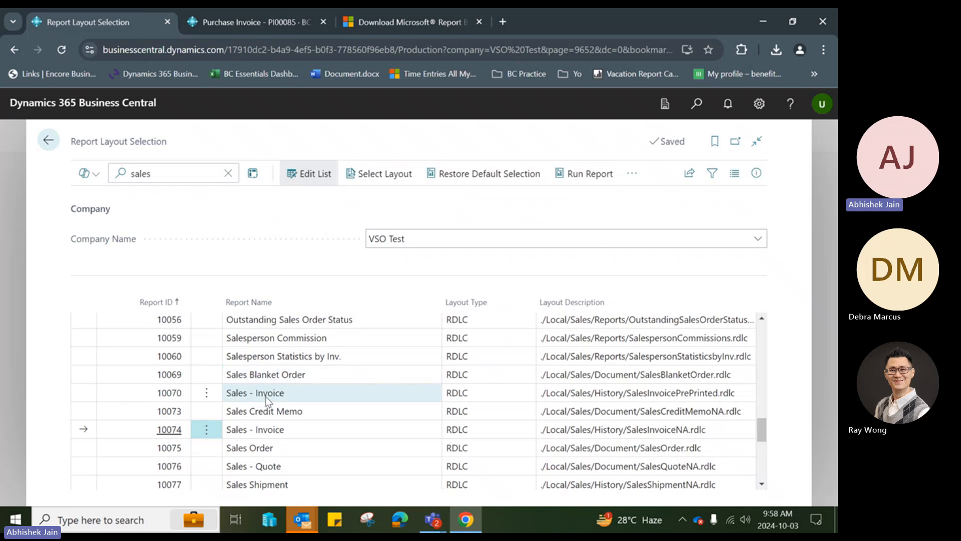
Search the report list for "purchase" and look through the matching purchase reports.
scroll(339, 347, down, 2)
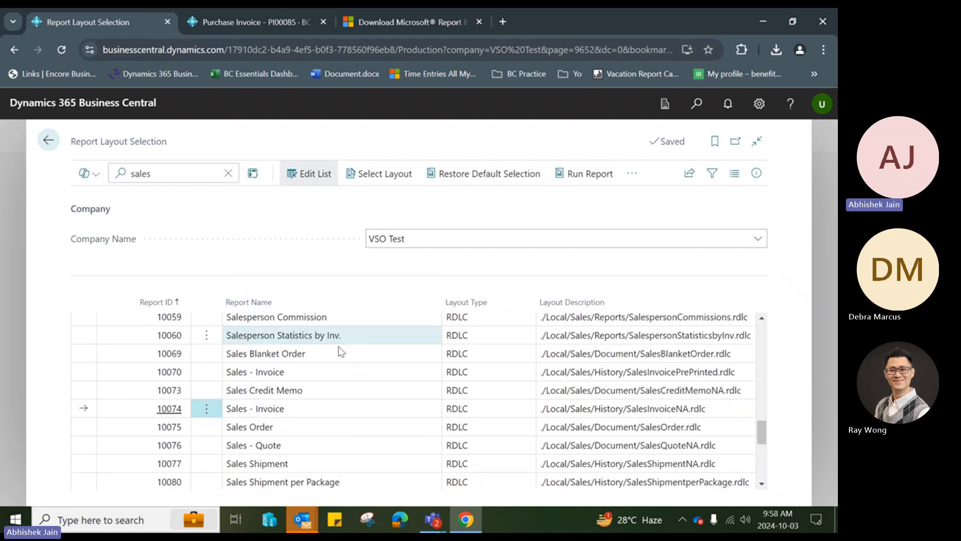
click(228, 170)
text(purchase)
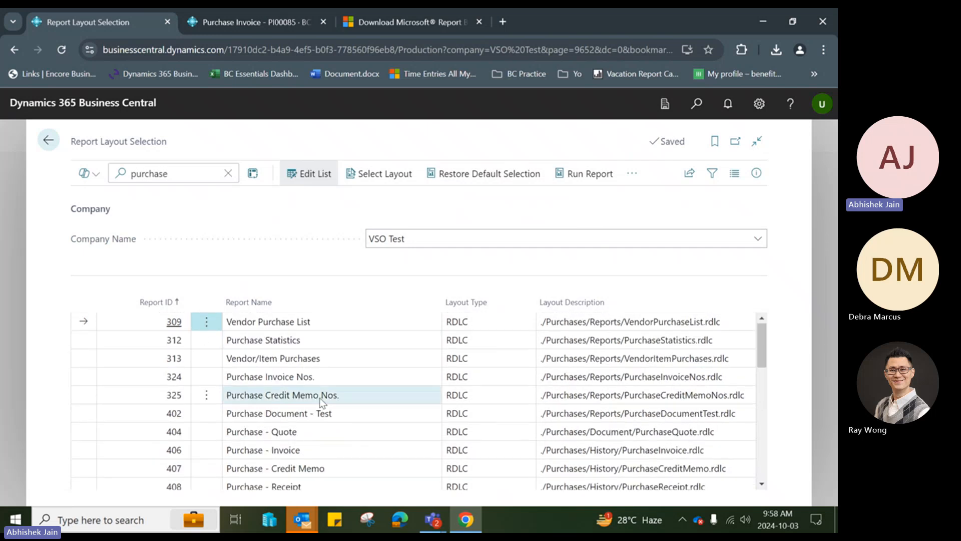
scroll(317, 381, down, 5)
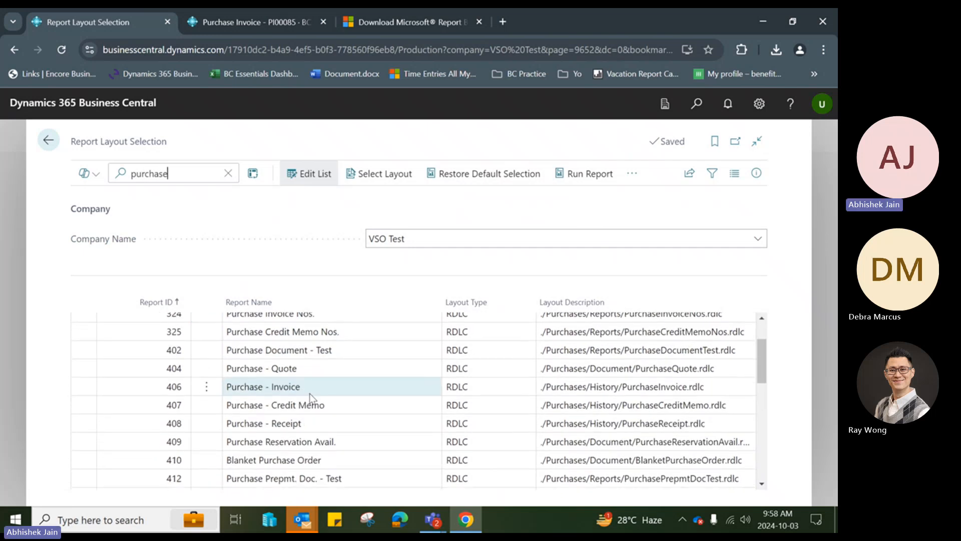
scroll(265, 403, down, 3)
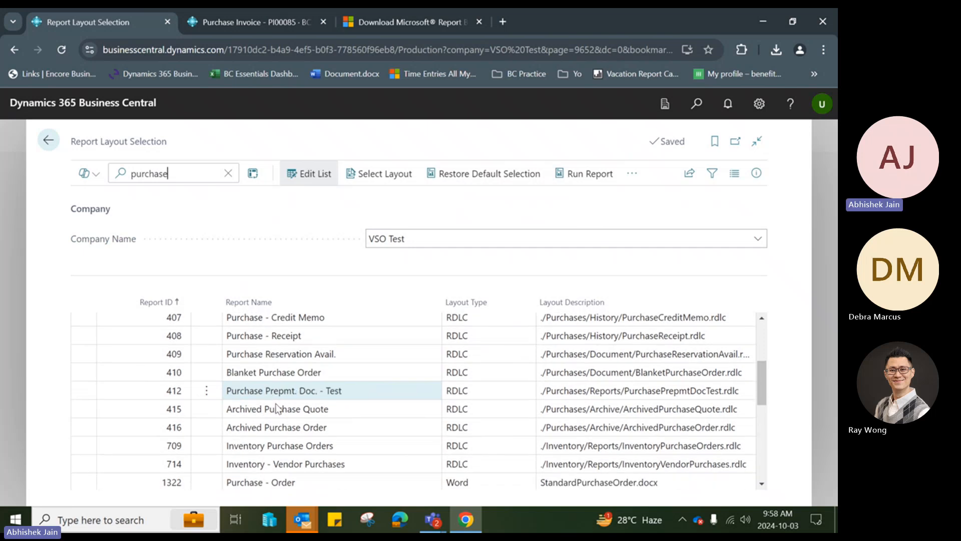
scroll(277, 417, down, 3)
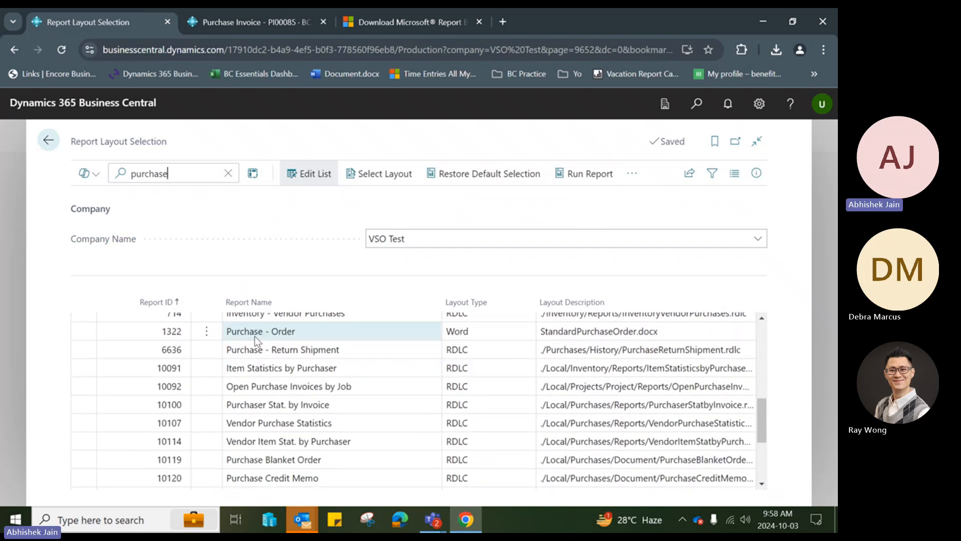
Compare the layout types of Purchase - Order report 1322 and Purchase Order report 10122 in the list.
scroll(303, 356, up, 1)
scroll(318, 368, up, 1)
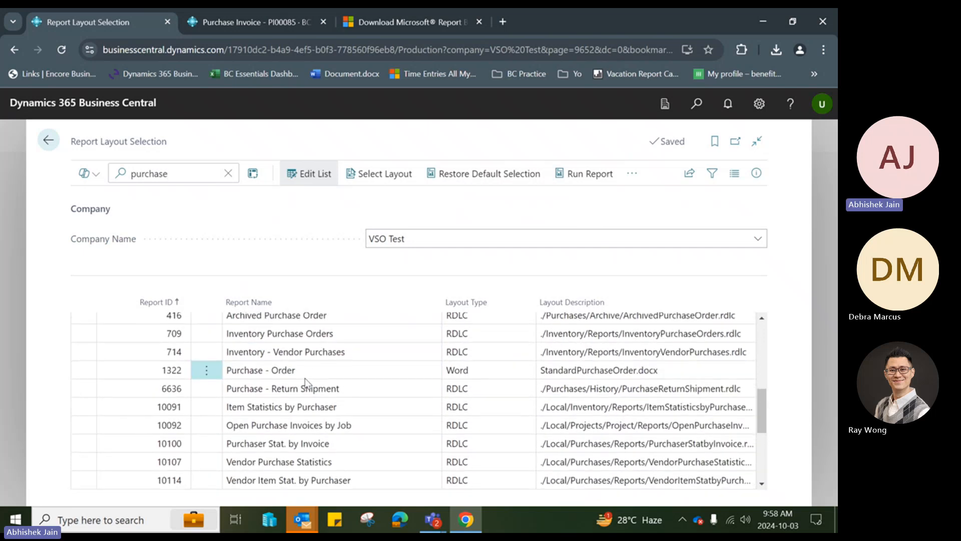
scroll(305, 378, down, 3)
scroll(300, 410, down, 3)
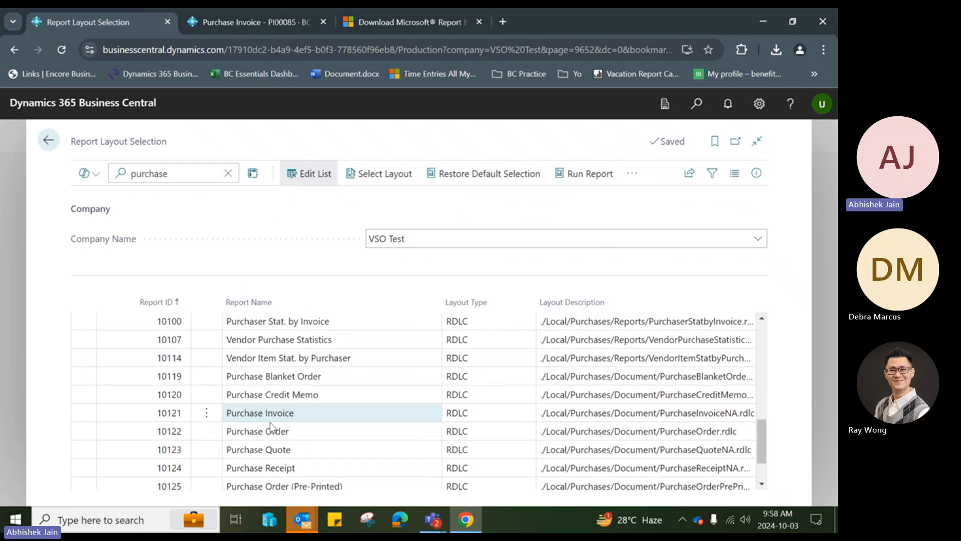
click(277, 426)
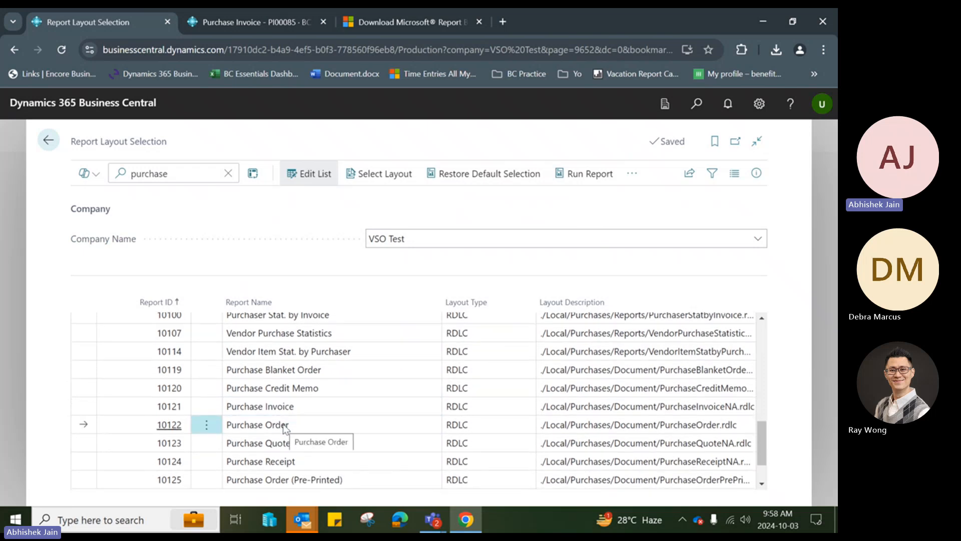
scroll(283, 428, up, 5)
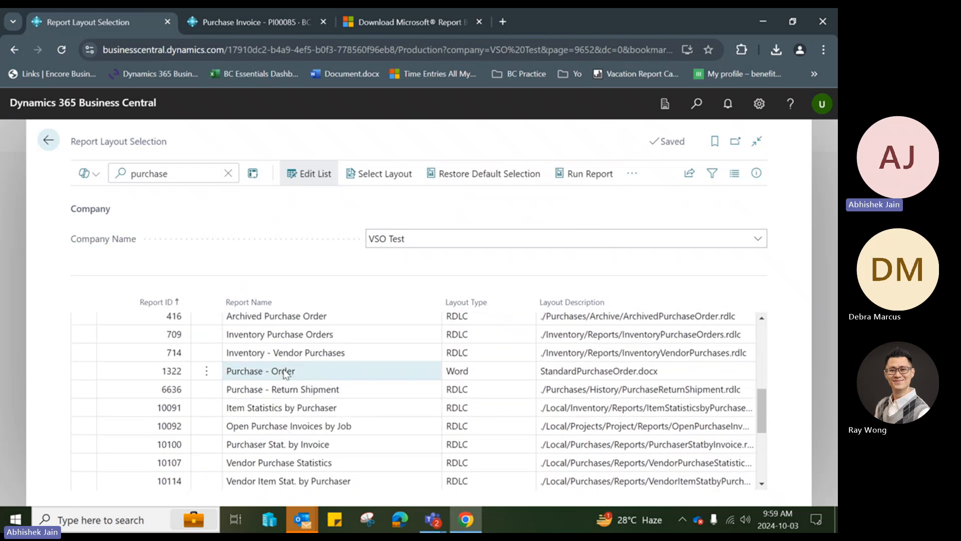
click(476, 369)
scroll(311, 400, down, 5)
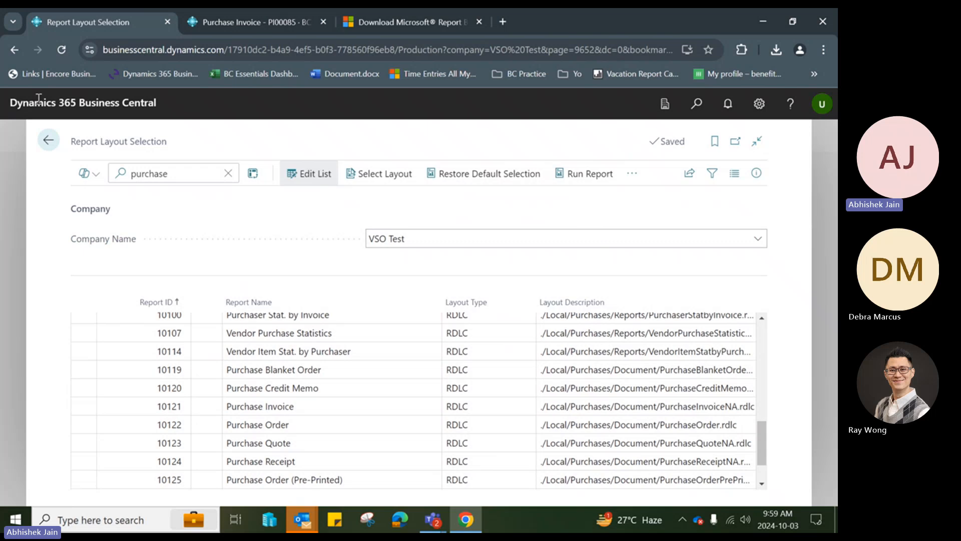
Return to Posted Sales Invoices and open the print request for City of Burnaby invoice SI00012.
click(49, 140)
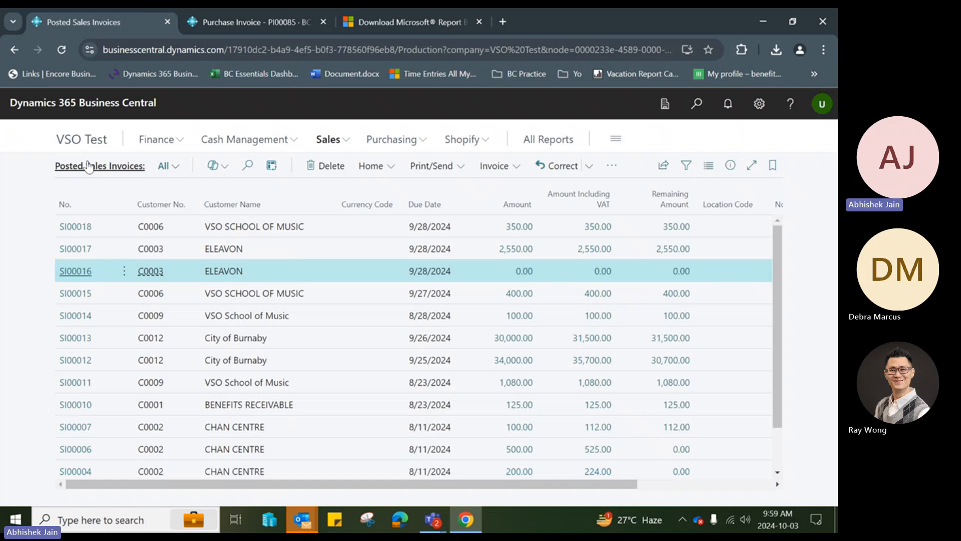
click(250, 338)
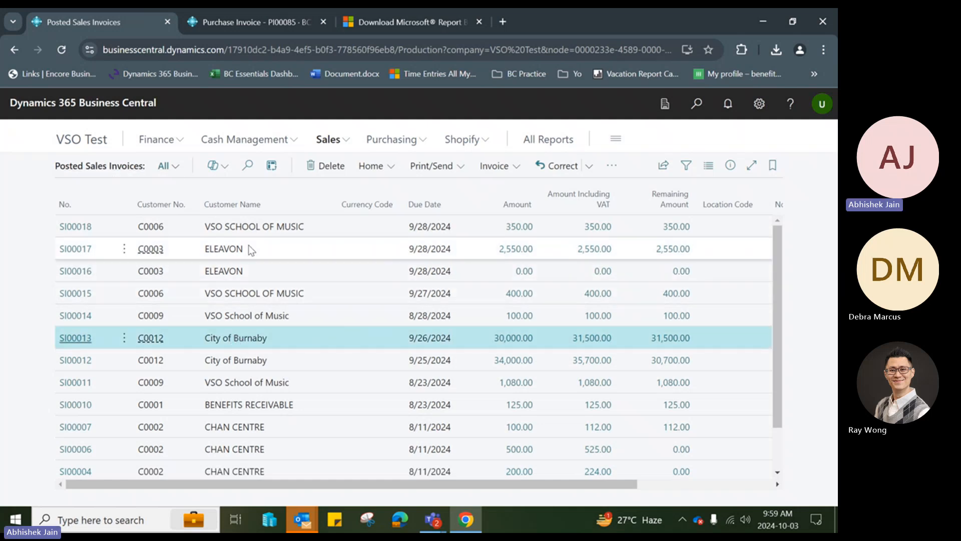
scroll(258, 301, down, 2)
click(273, 311)
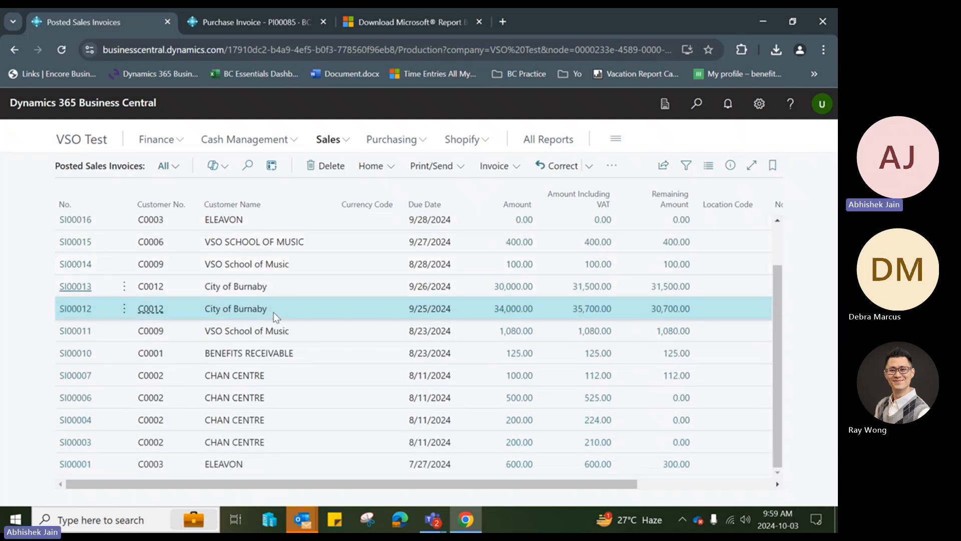
click(434, 166)
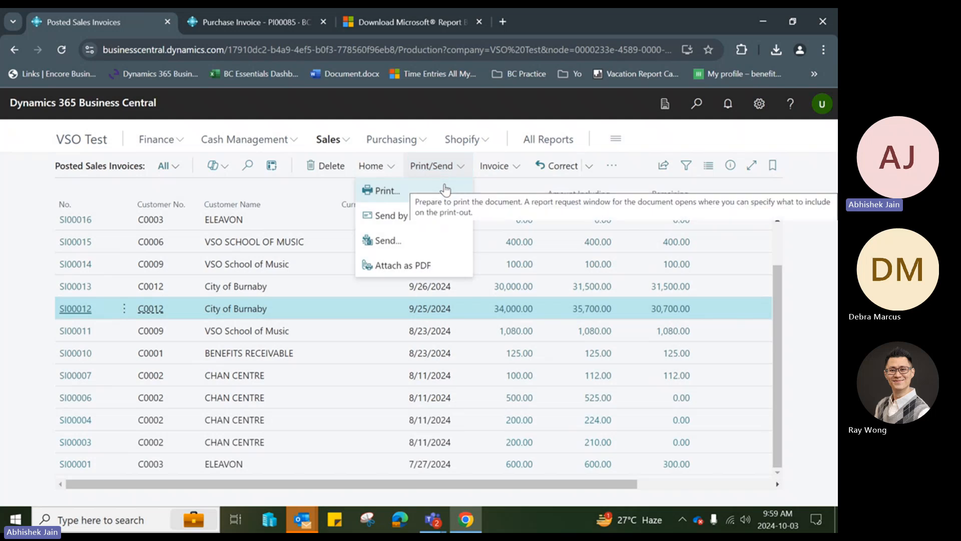
click(444, 186)
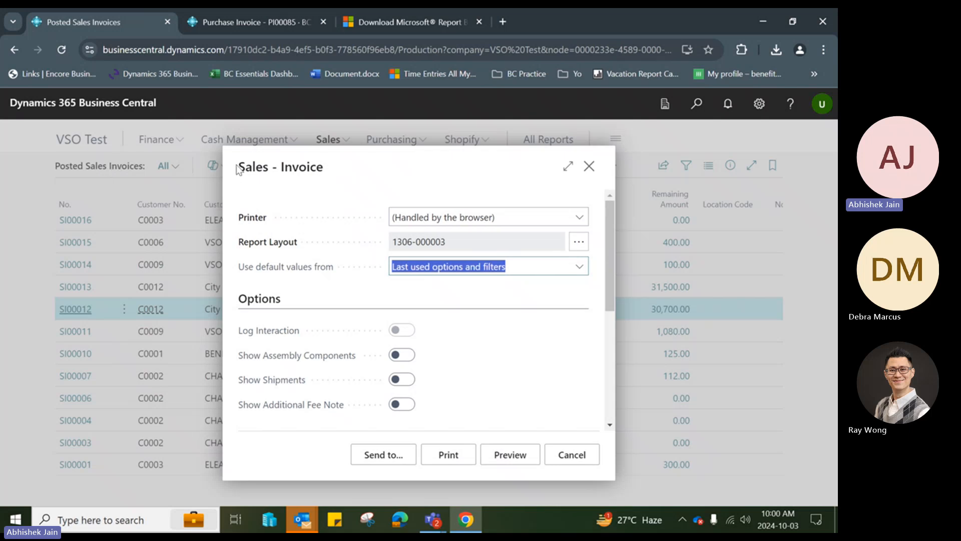
Open the report layout list from the Sales - Invoice request and review the layout names, defaults and types.
drag(238, 242, 304, 245)
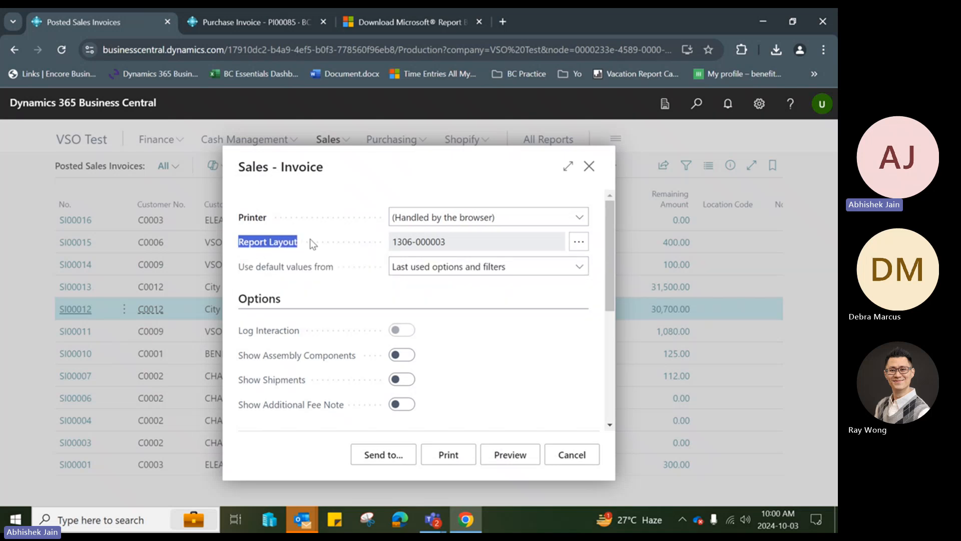
click(333, 242)
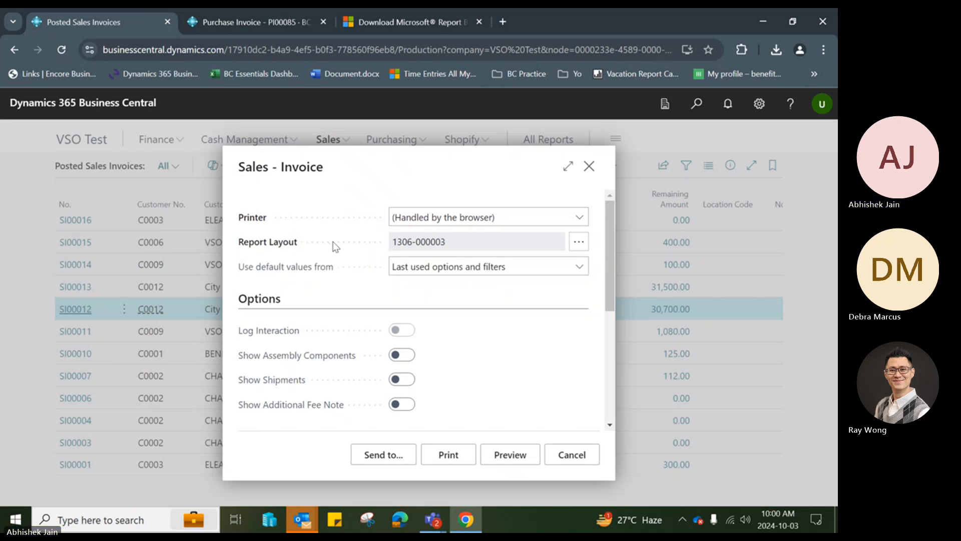
click(578, 245)
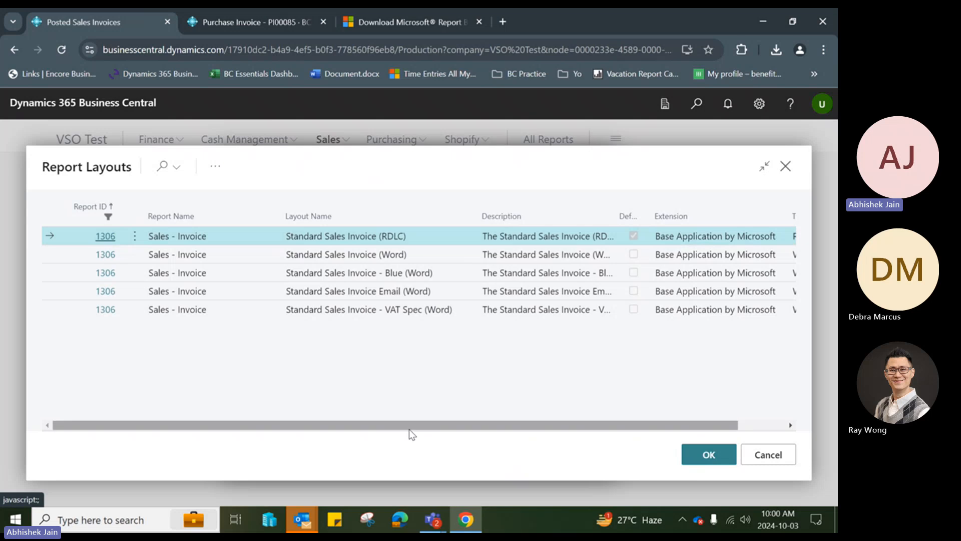
drag(410, 425, 528, 437)
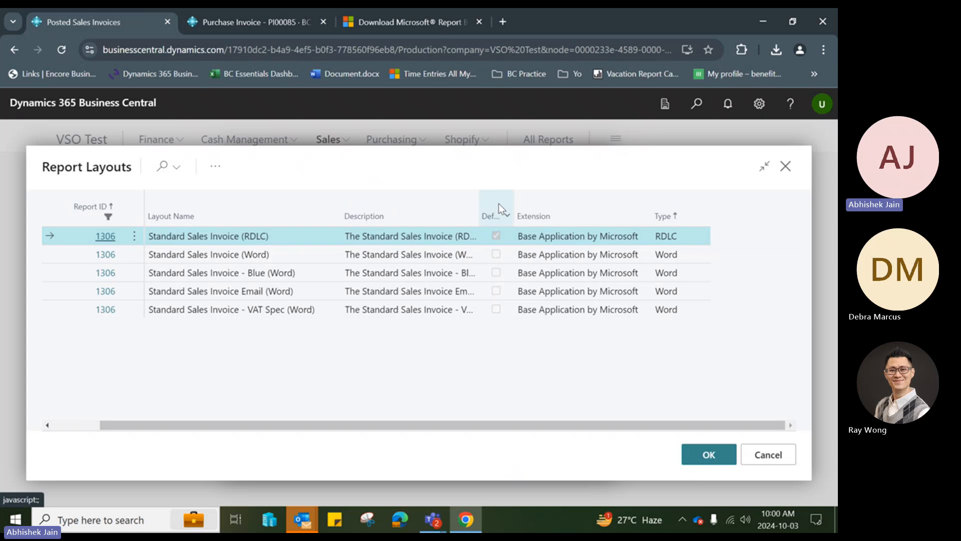
drag(594, 425, 440, 427)
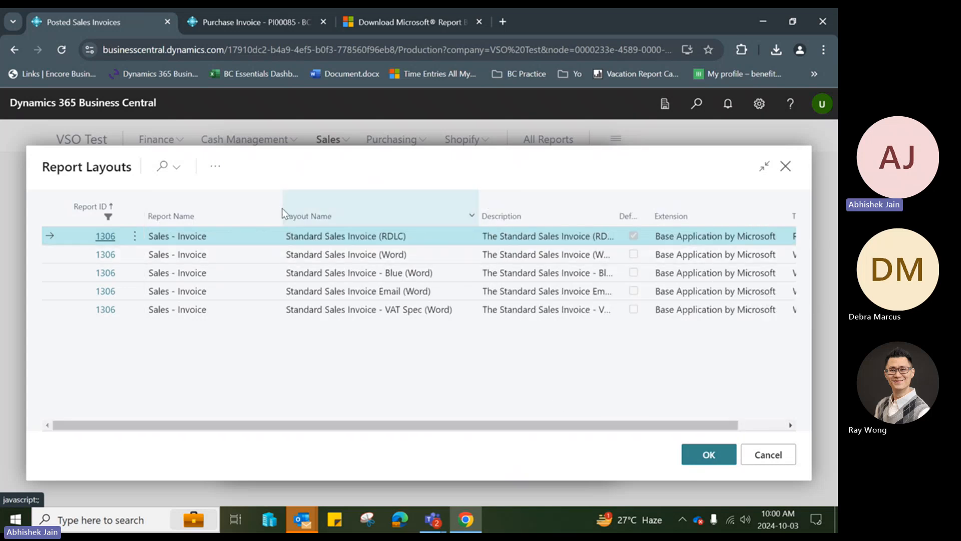
Export the Standard Sales Invoice (RDLC) layout and try to open the downloaded RDLC file.
click(216, 166)
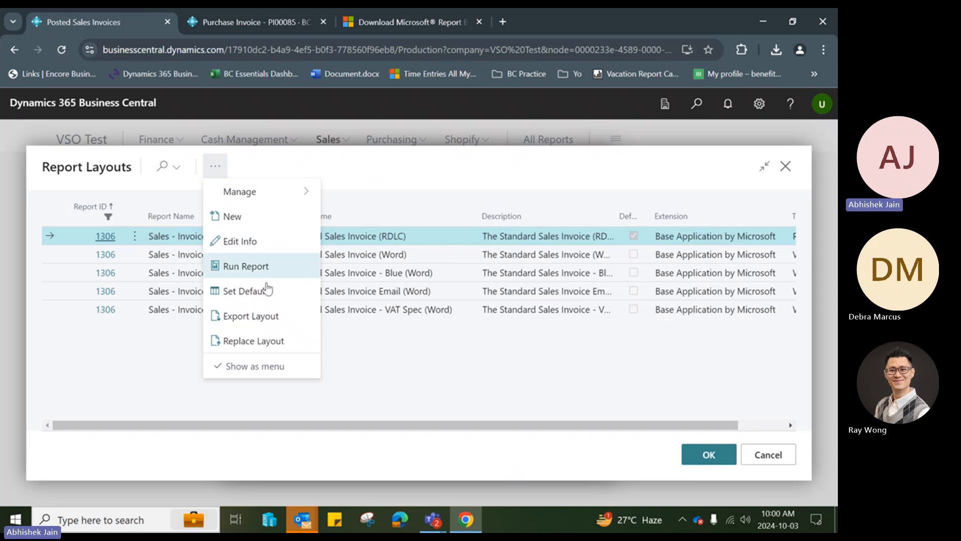
click(278, 320)
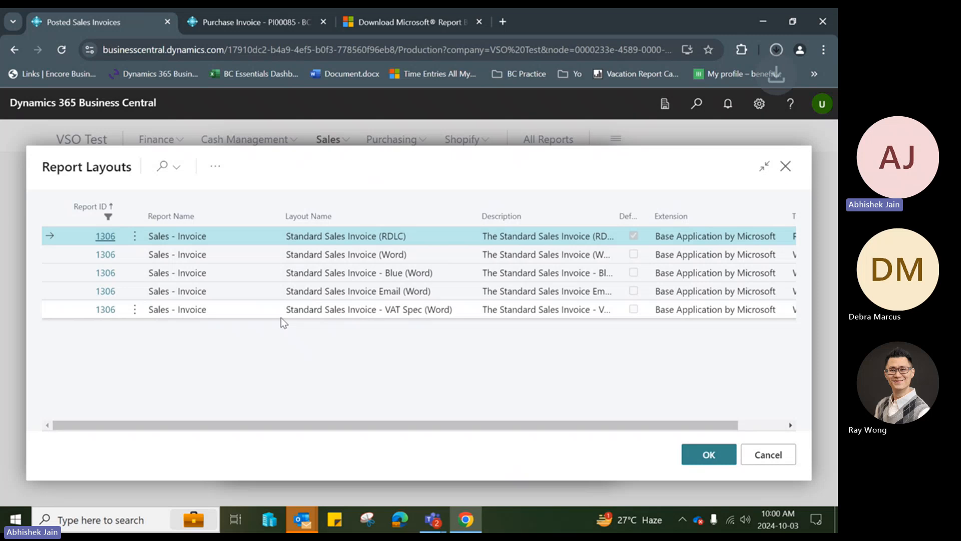
click(776, 50)
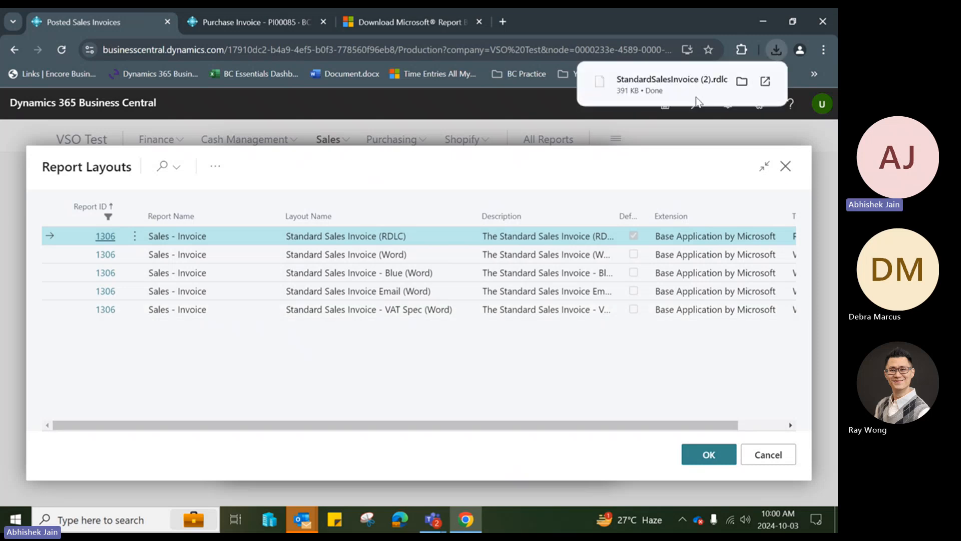
mouse_move(589, 85)
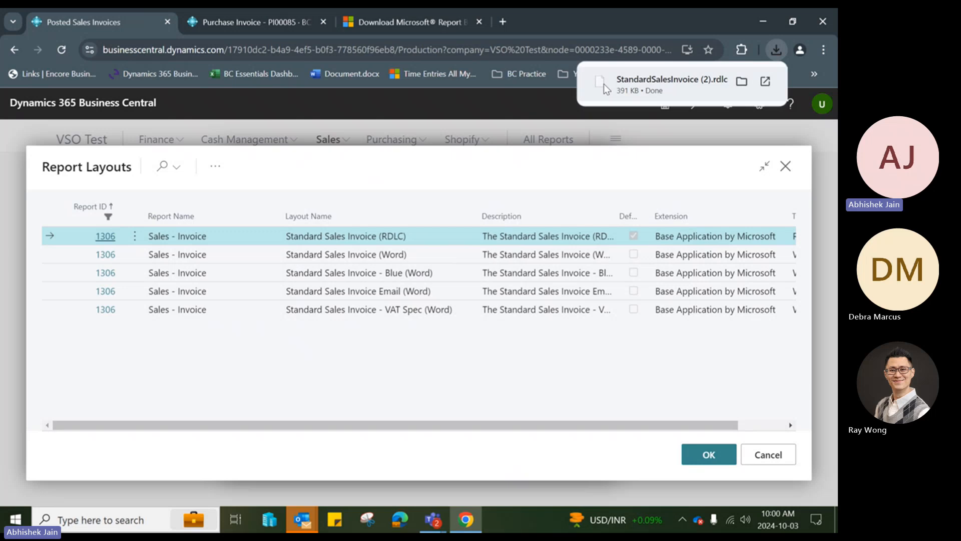
click(663, 82)
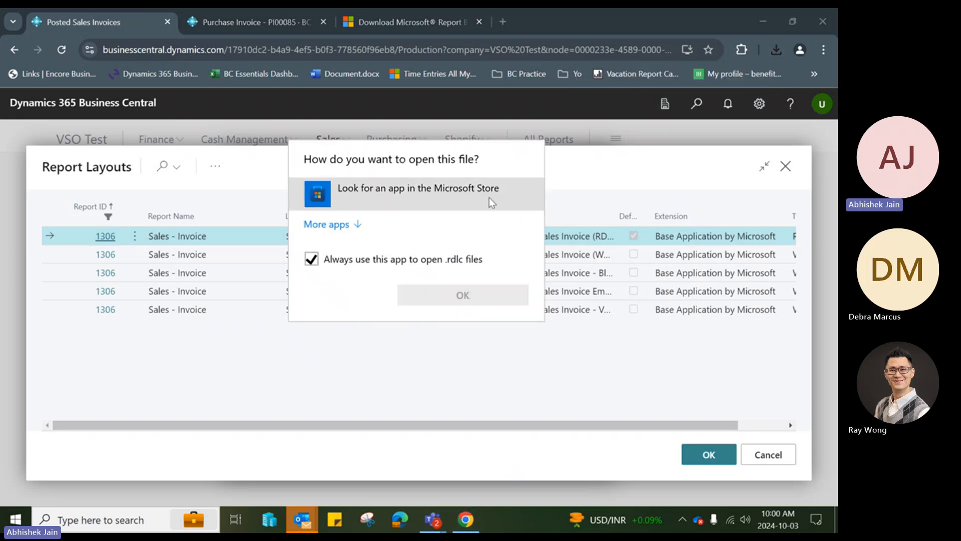
click(379, 343)
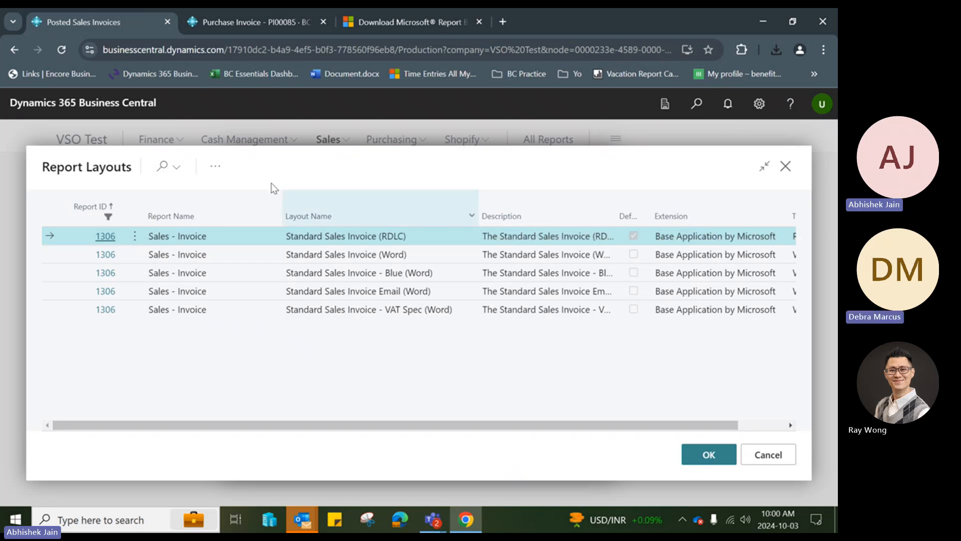
Start a new layout for report 1306 named "Testing" with the description "Sales Invoice Testing (RDLC)".
click(217, 169)
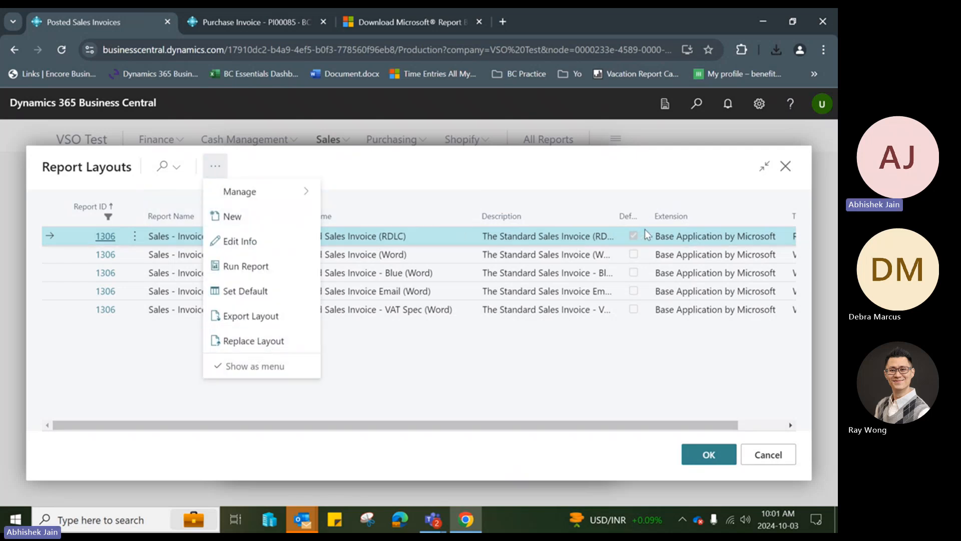
click(250, 217)
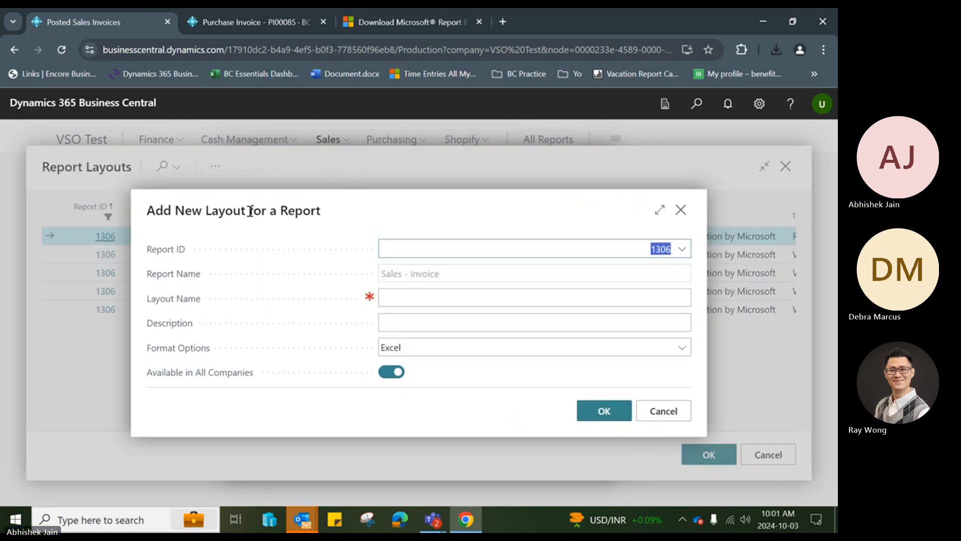
click(398, 295)
text(Testing)
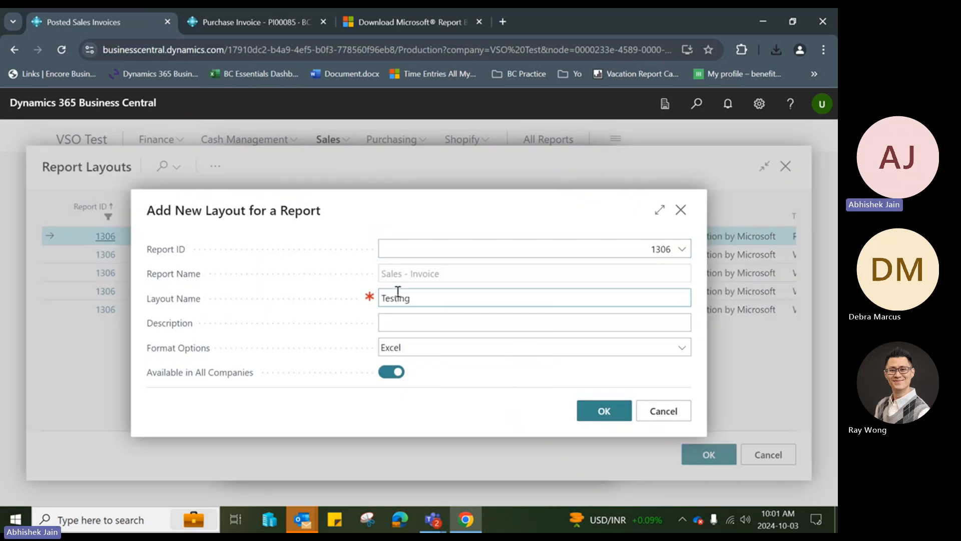
click(426, 315)
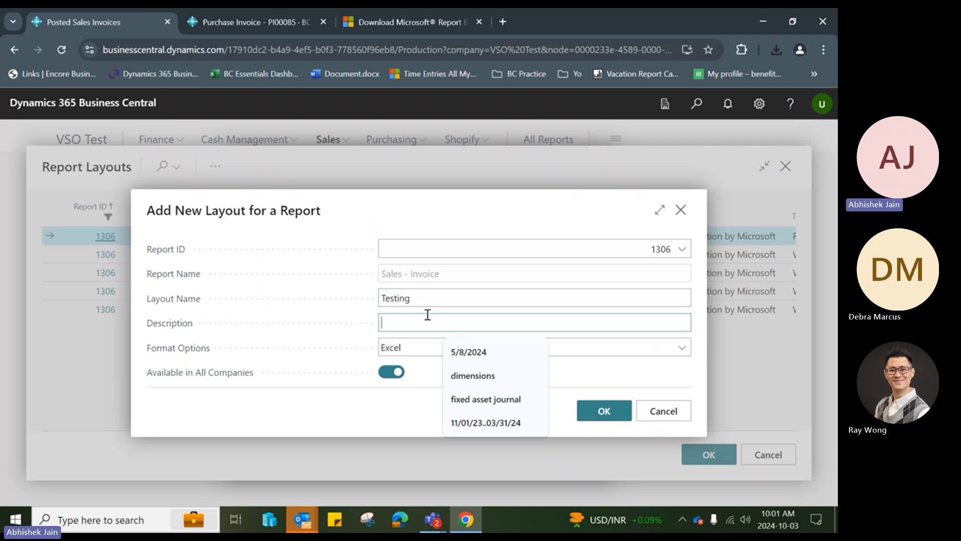
text(Saels)
key(BackSpace)
key(BackSpace)
key(BackSpace)
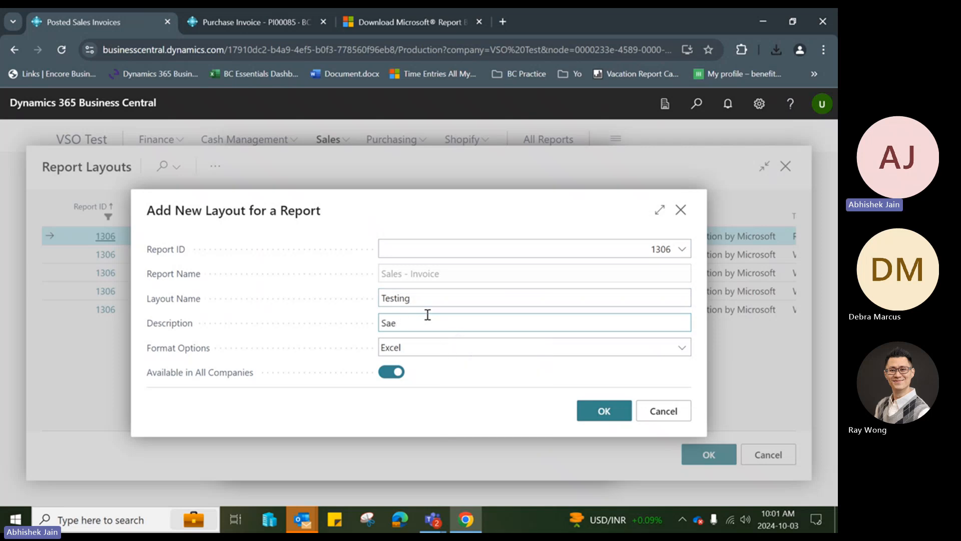
text(les Invoice Testing (RDLC))
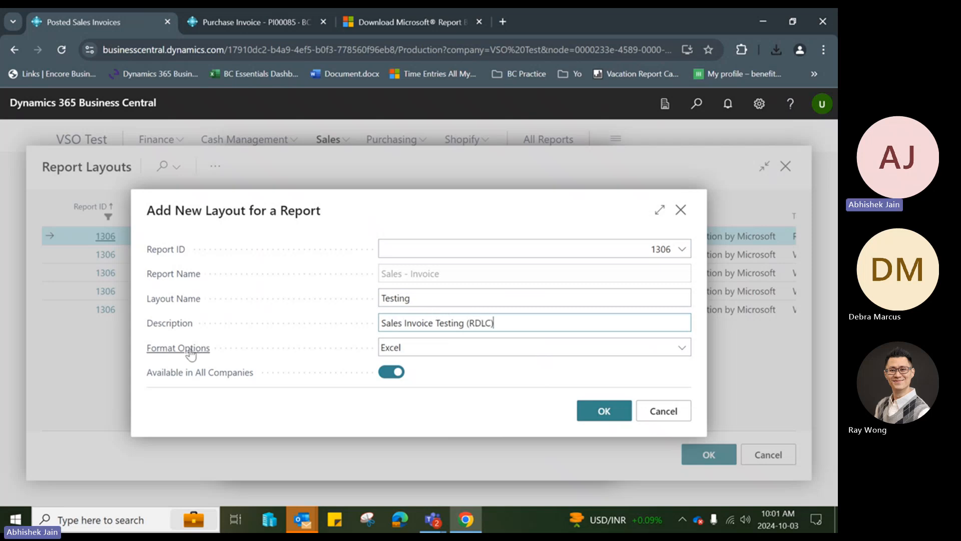
Set the new layout's format to RDLC and review the Available in All Companies option.
click(434, 344)
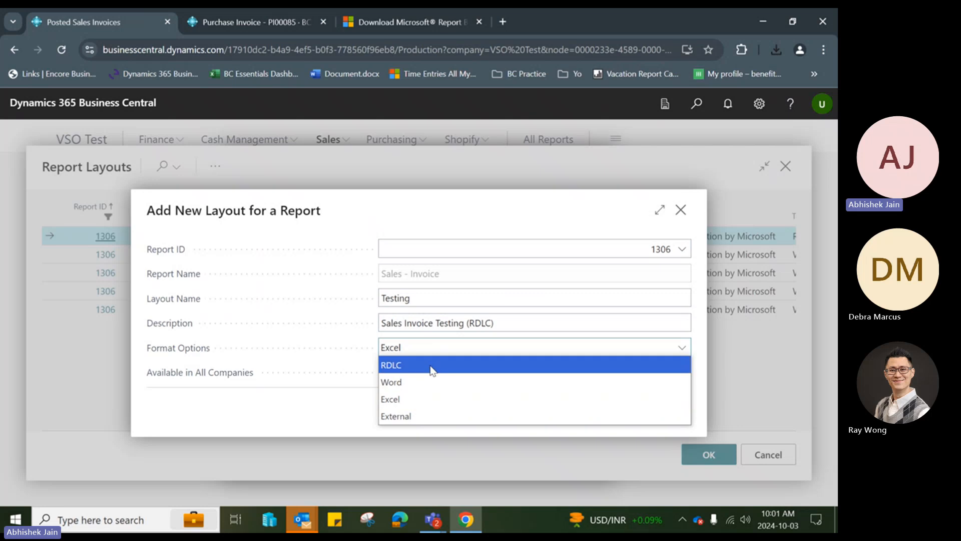
click(430, 365)
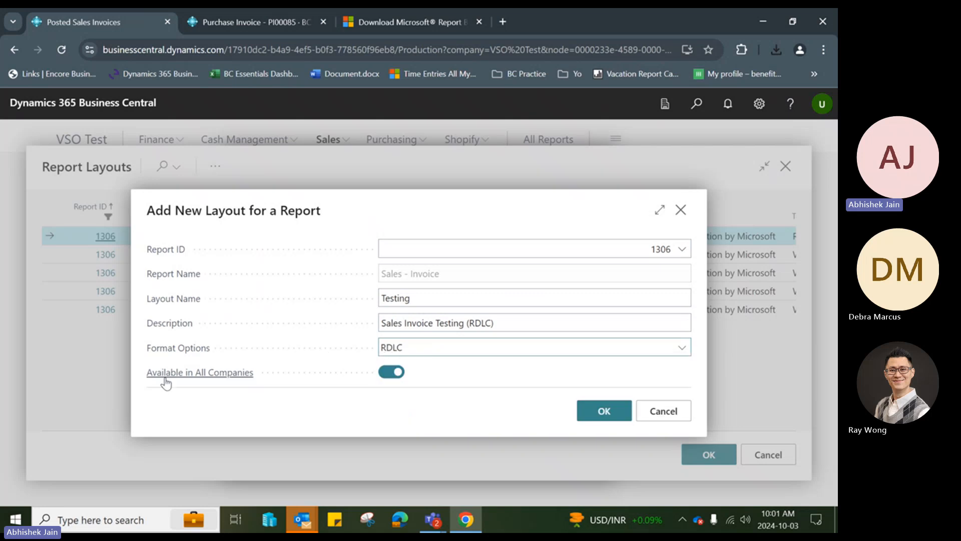
drag(147, 371, 254, 386)
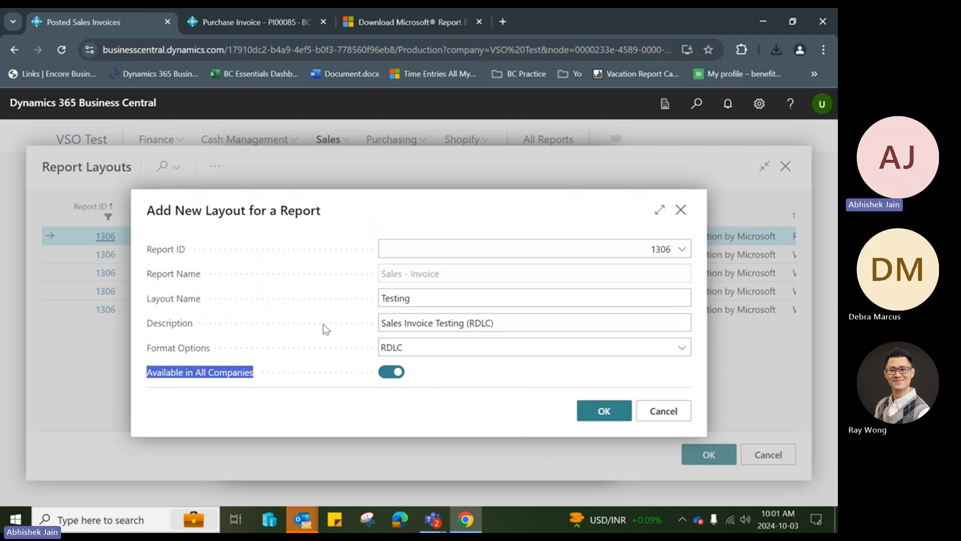
Turn off Available in All Companies for the new Testing layout and upload the "Default (1)" file from Downloads as its layout file.
click(393, 372)
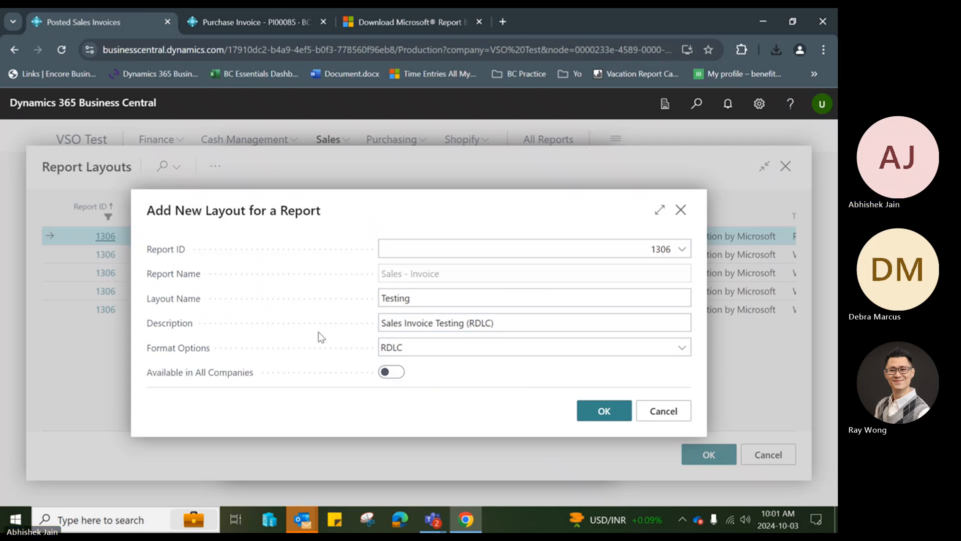
click(622, 422)
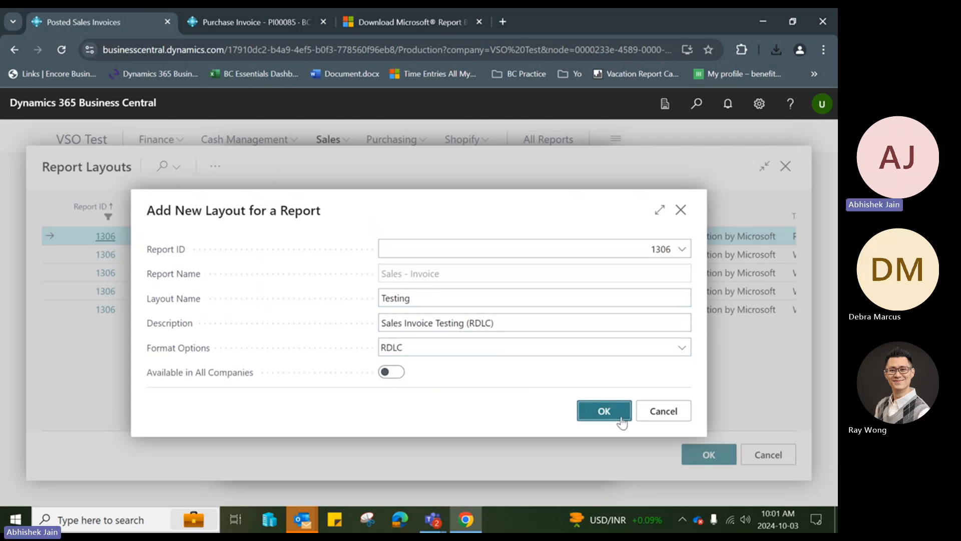
click(415, 300)
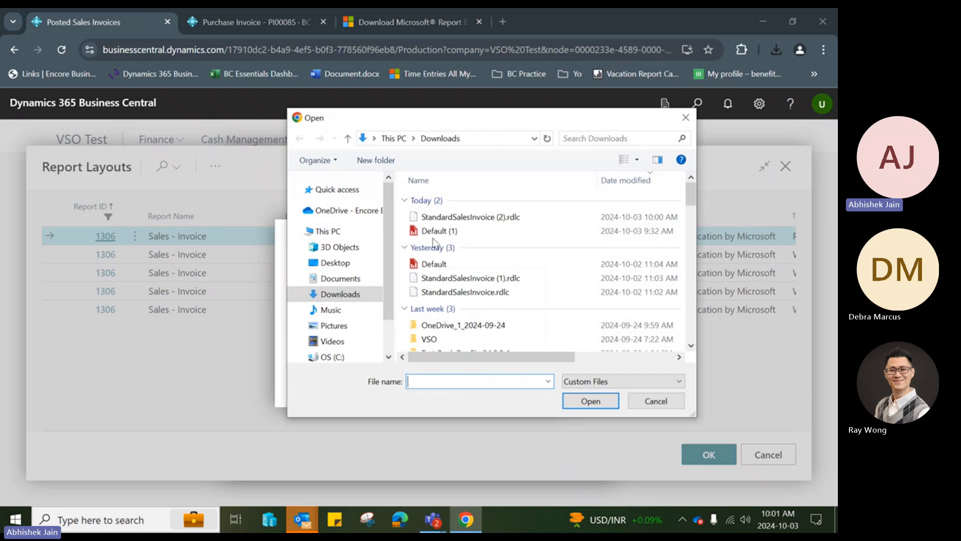
double_click(443, 234)
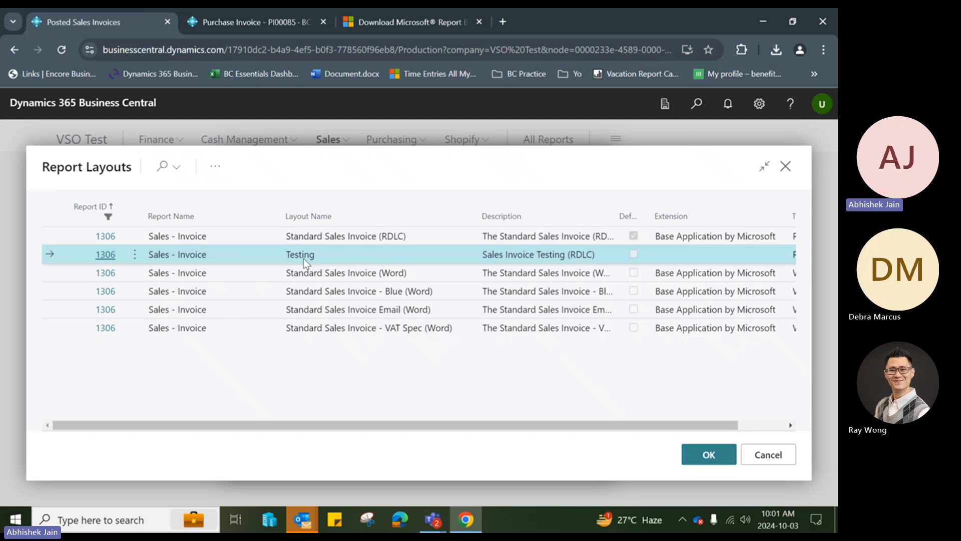
Run the Sales - Invoice report with the Testing layout, preview the invoice, and return to the layout list.
click(215, 166)
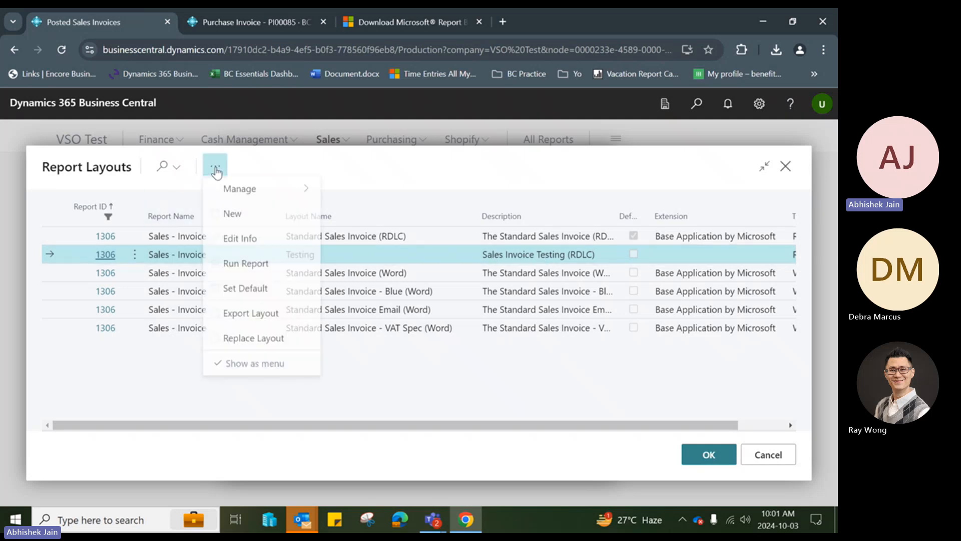
click(233, 266)
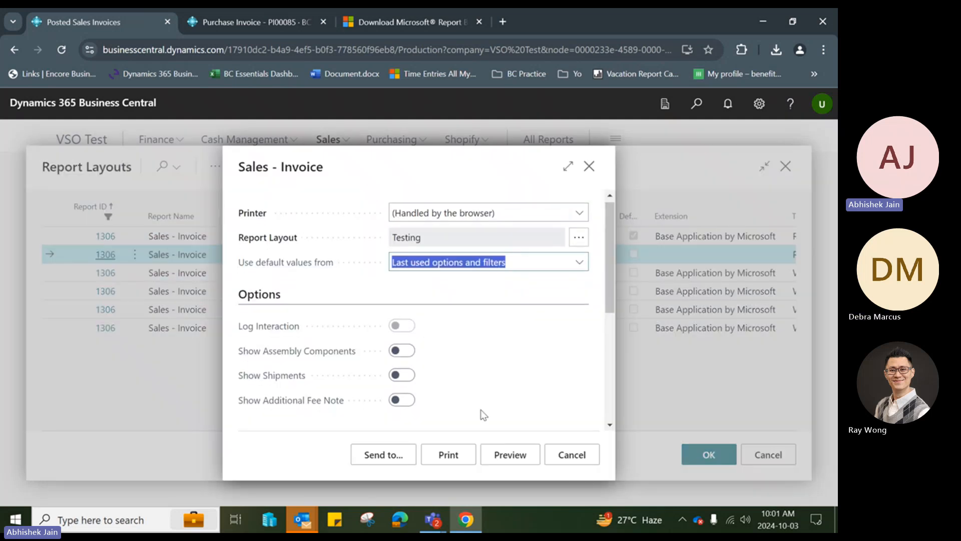
scroll(480, 410, down, 1)
click(515, 455)
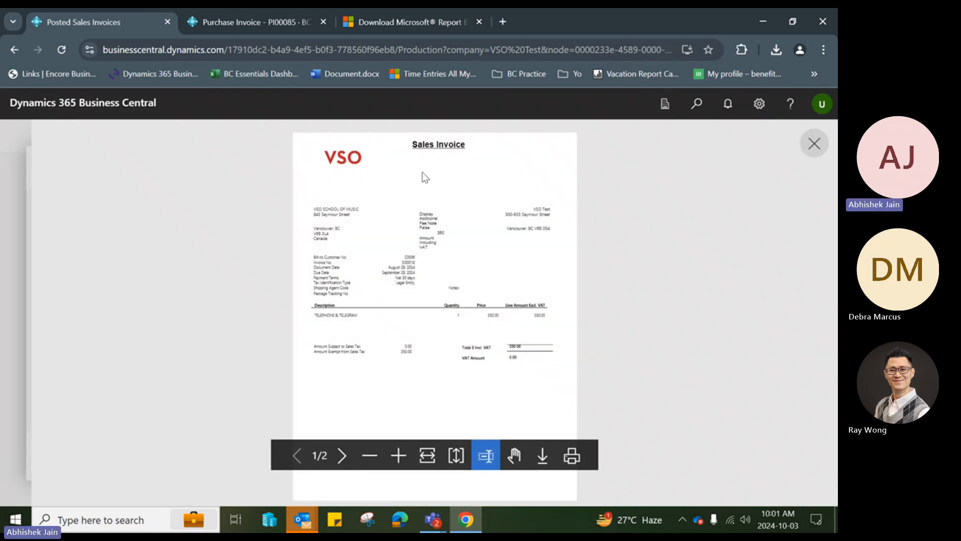
click(815, 144)
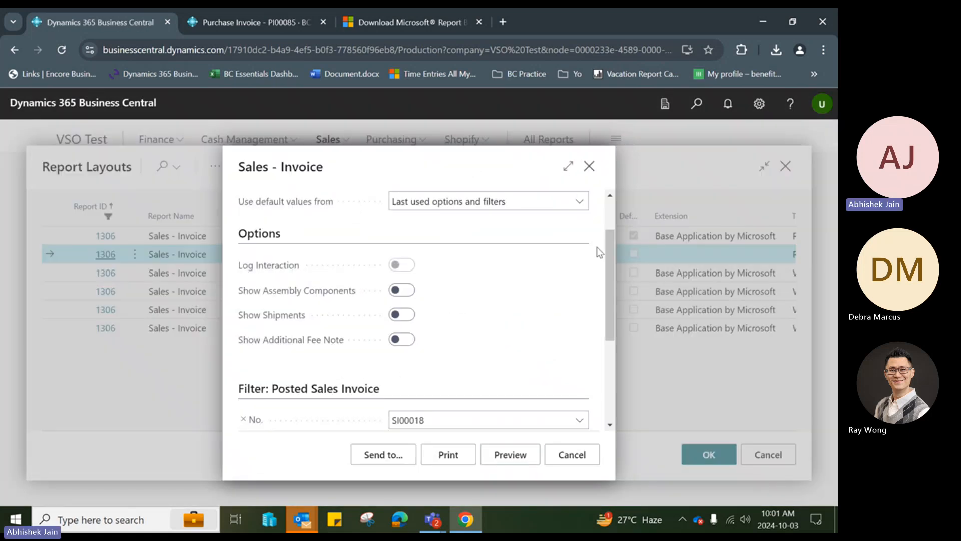
click(589, 166)
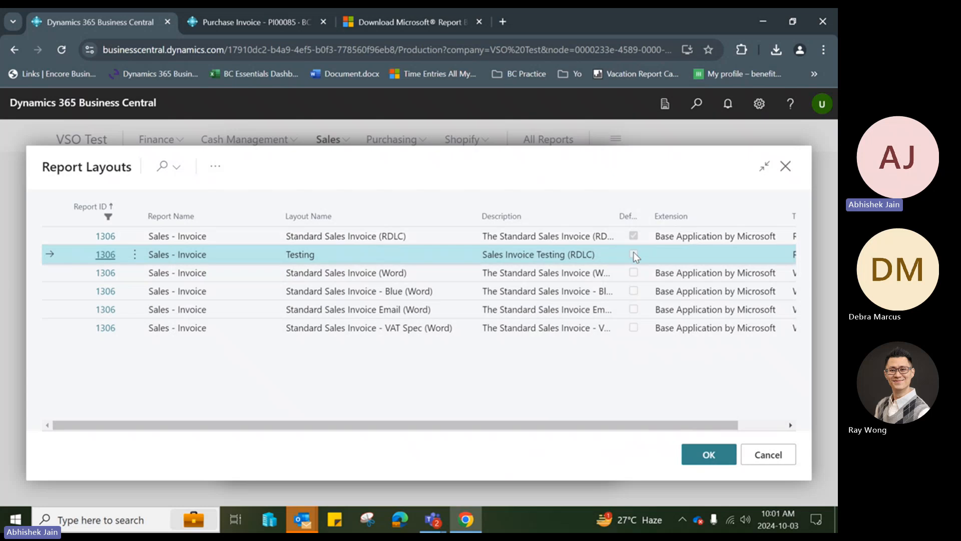
Set the Testing layout as the default for the Sales - Invoice report and accept the layout list.
click(215, 166)
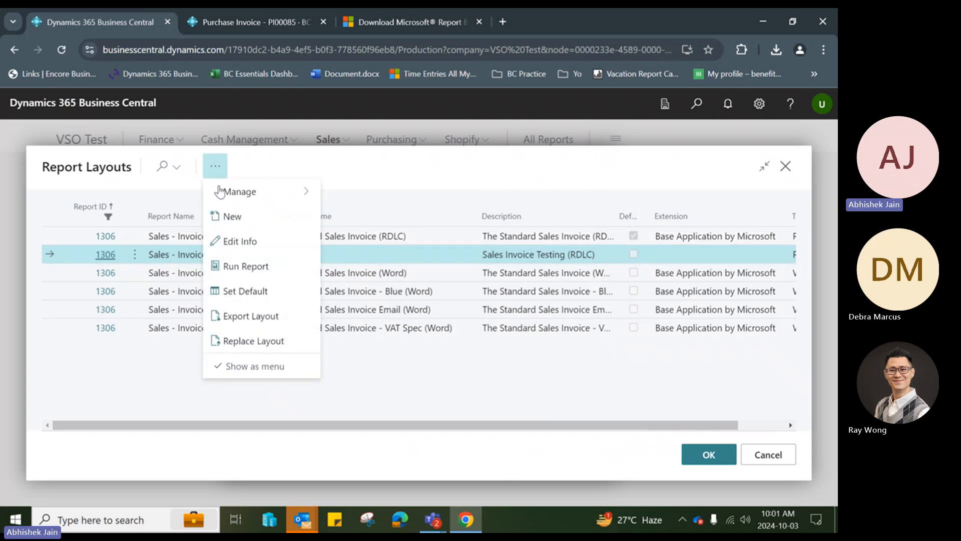
click(263, 291)
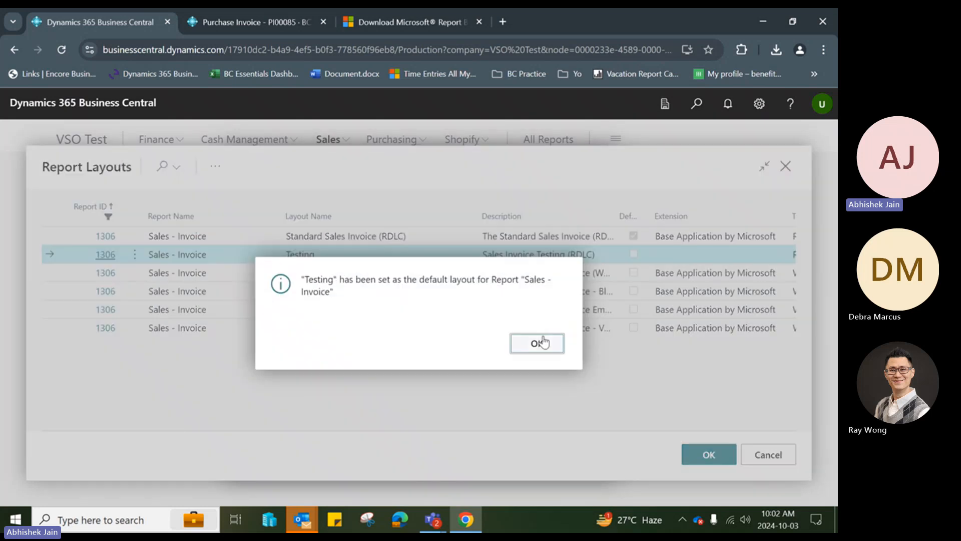
click(543, 342)
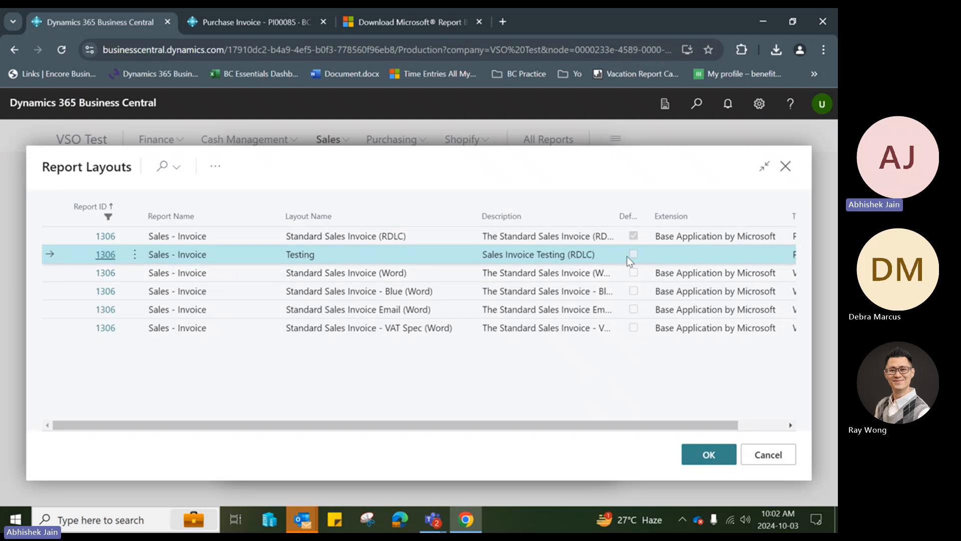
click(718, 454)
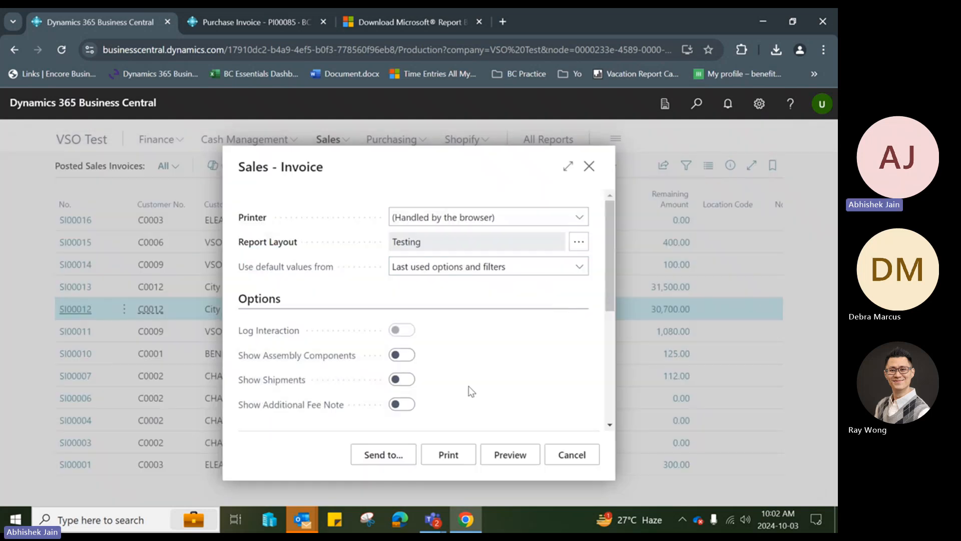
Reopen the report layout list and check which Sales - Invoice layout is marked as default.
click(579, 242)
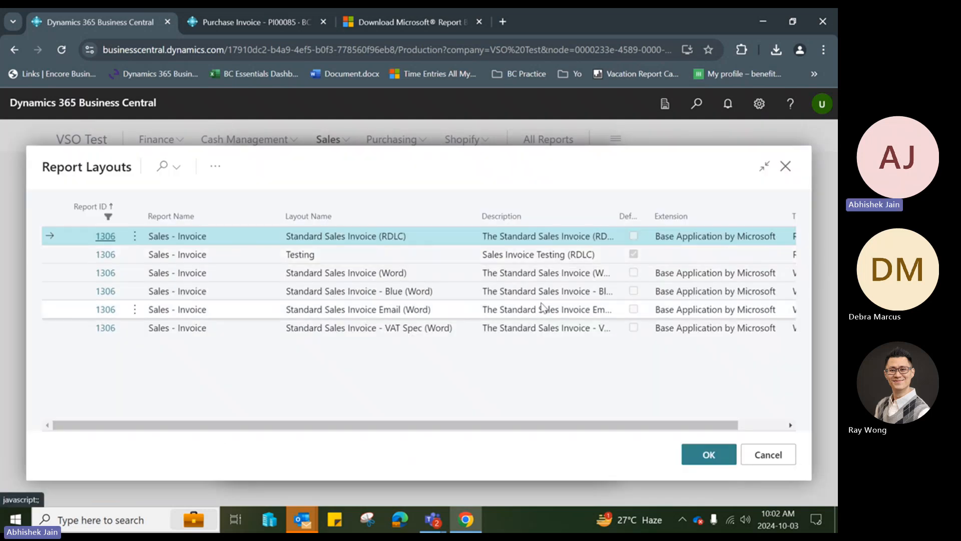
click(616, 252)
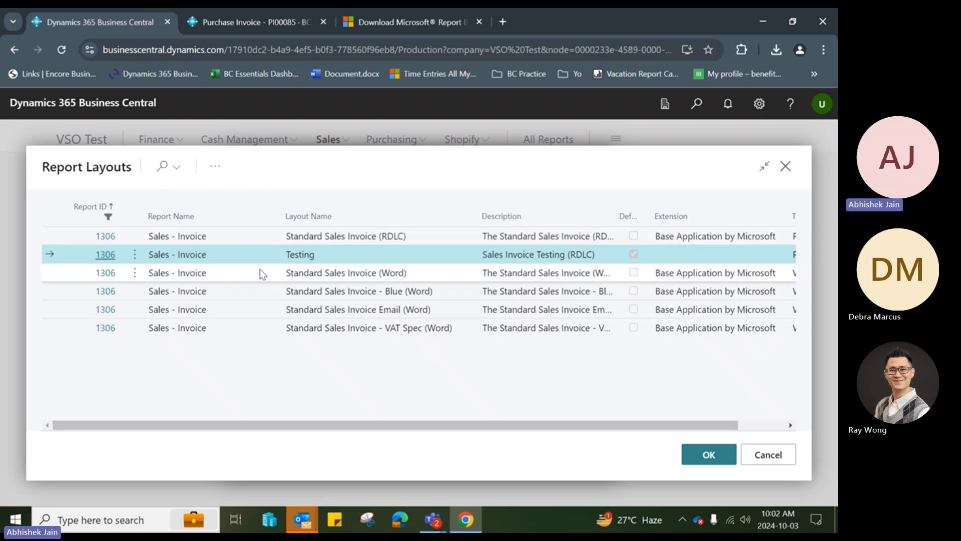
click(785, 166)
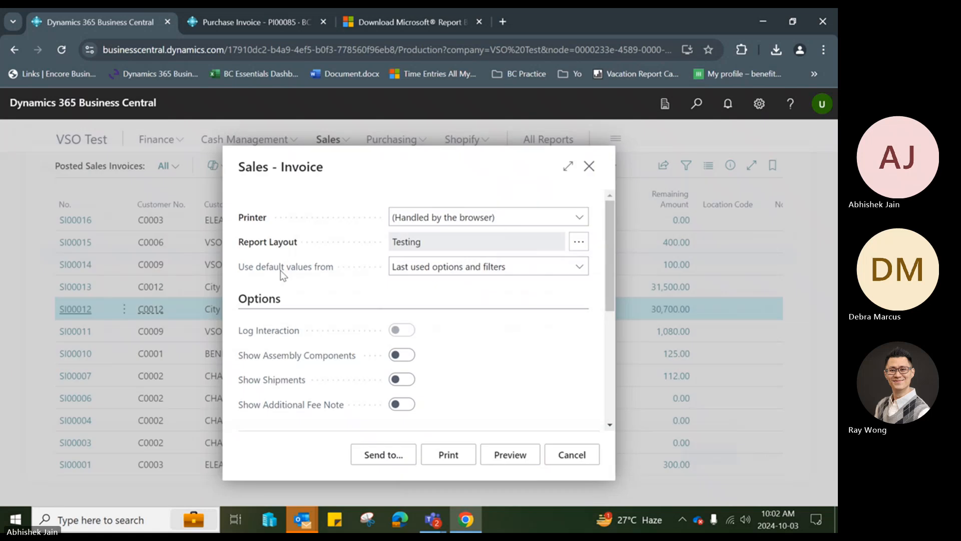
Run the report with the Standard Sales Invoice - Blue (Word) layout and preview the resulting invoice.
click(579, 244)
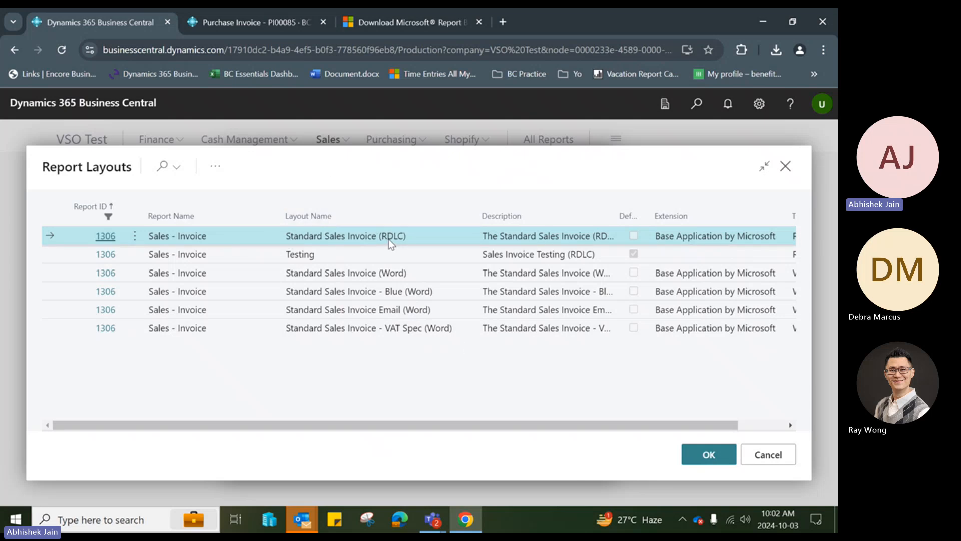
click(378, 277)
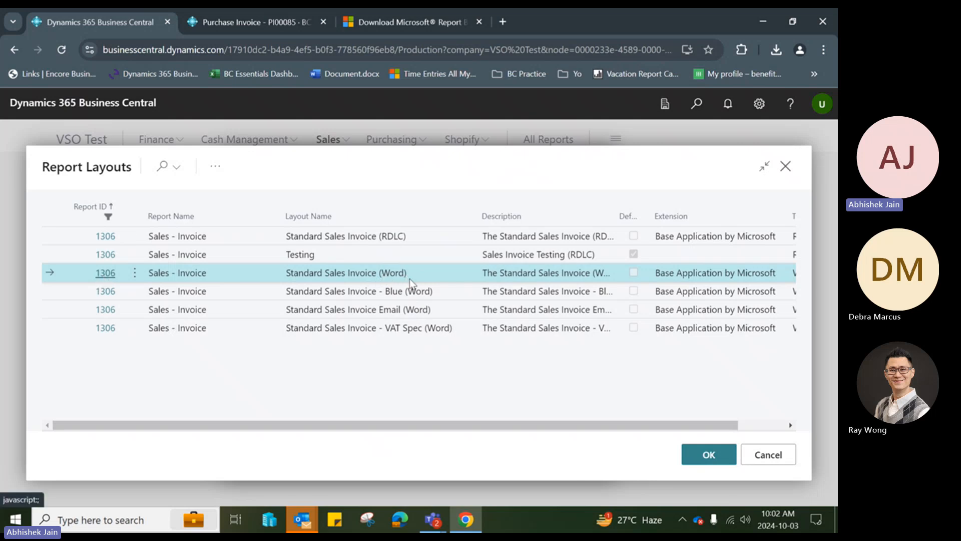
click(390, 291)
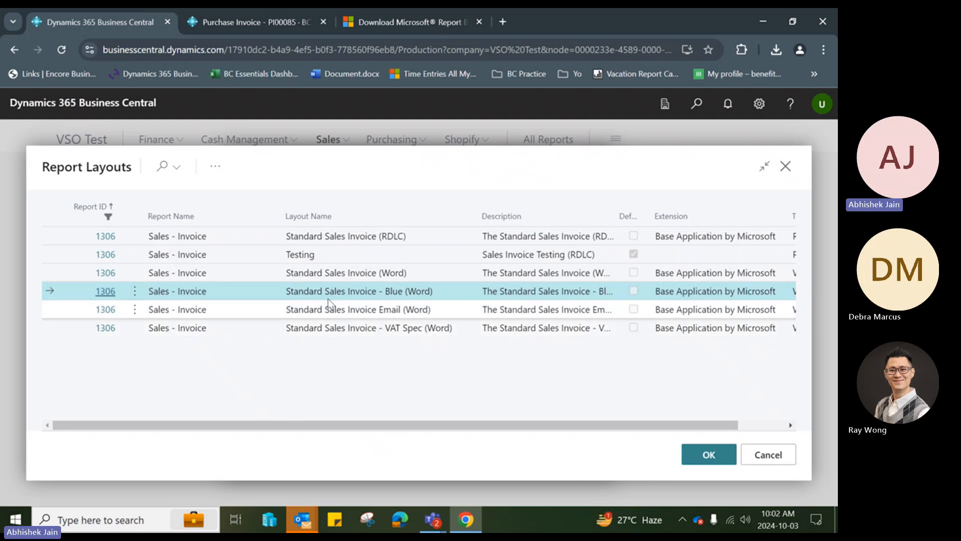
click(215, 166)
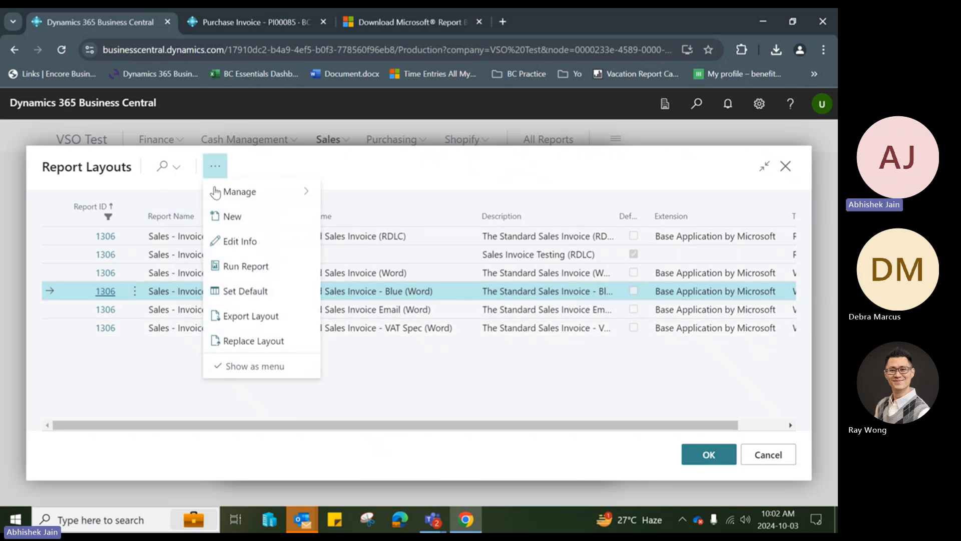
click(245, 267)
click(510, 453)
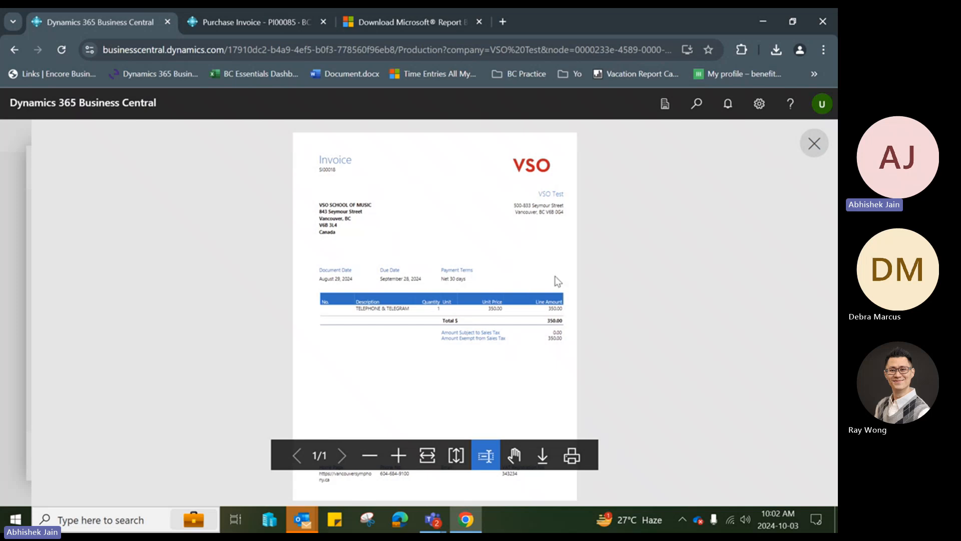
click(814, 143)
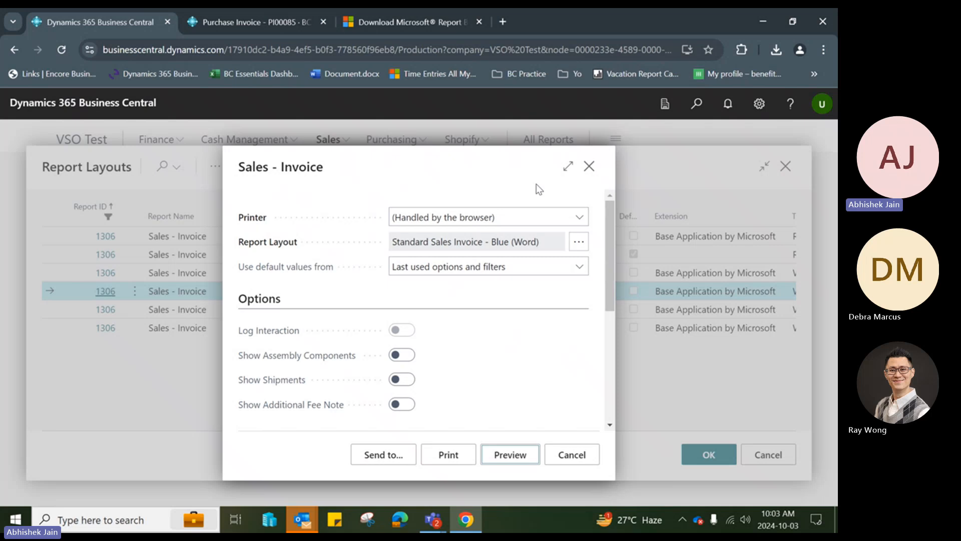
Review the available layouts for report 1306, including Standard Sales Invoice - VAT Spec (Word), and leave the list without choosing another layout.
click(580, 244)
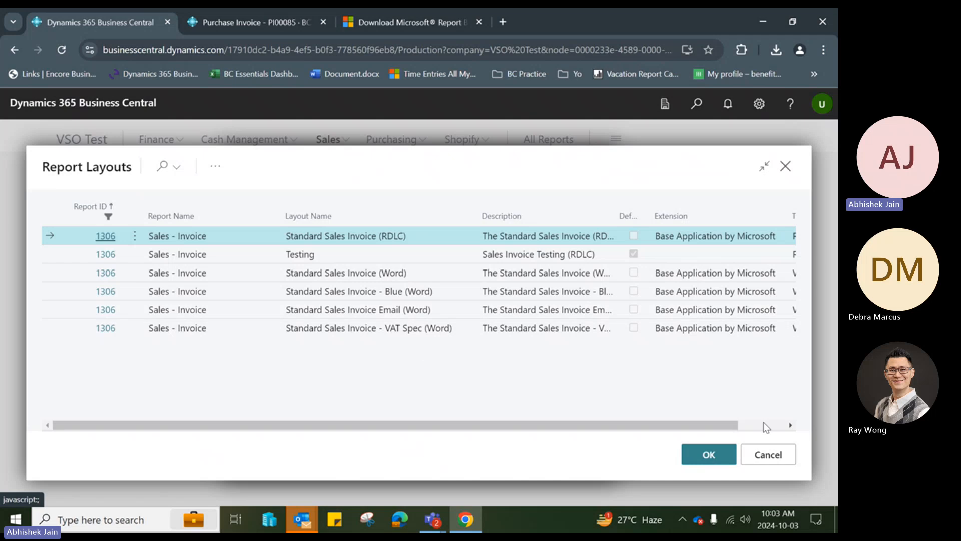
click(770, 457)
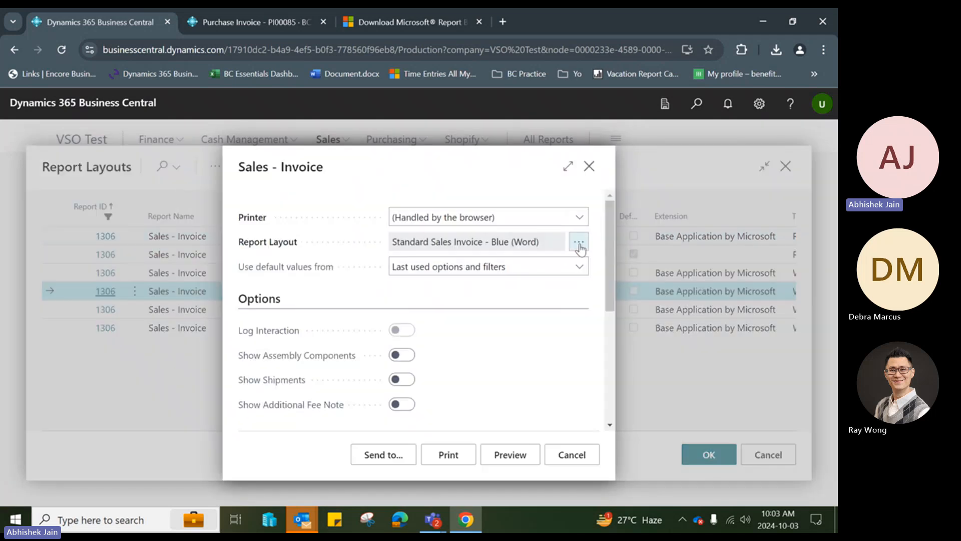
click(588, 167)
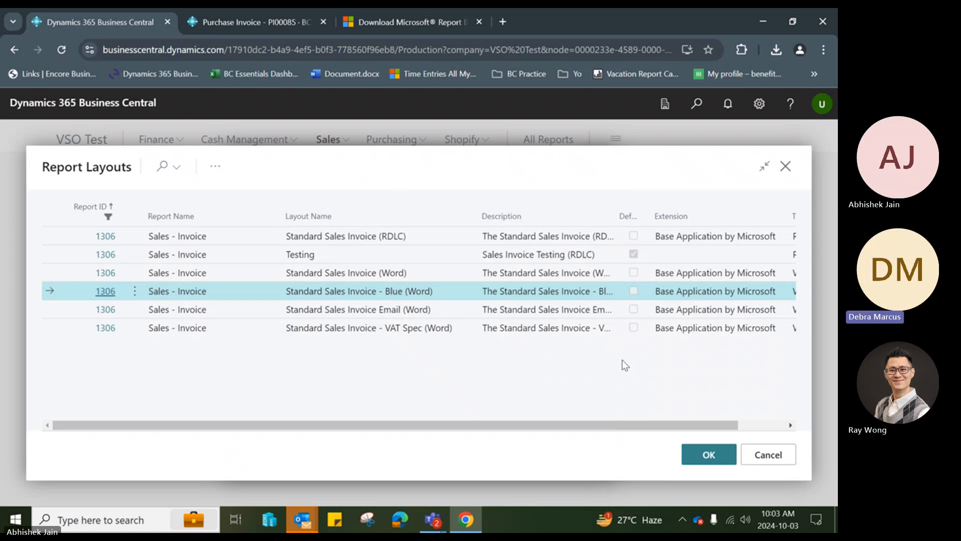
click(311, 329)
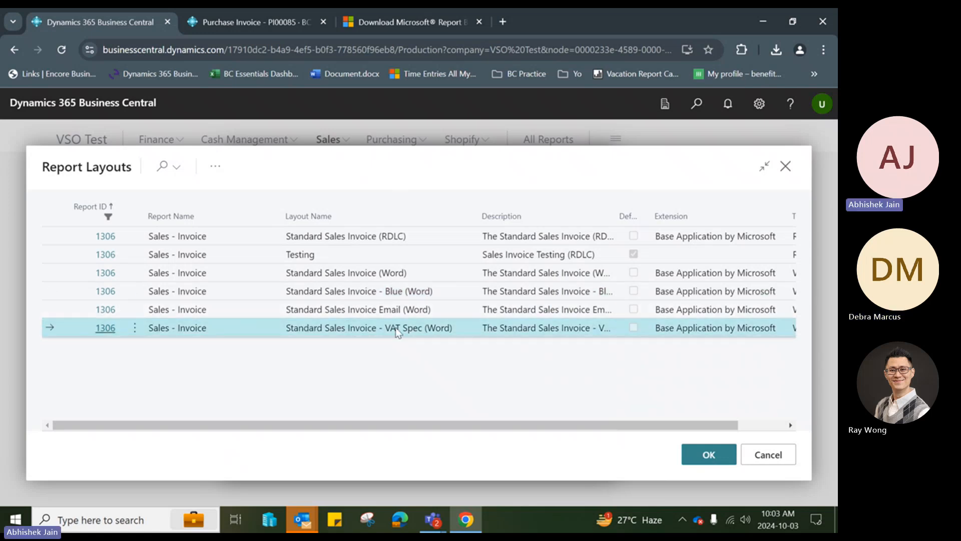
drag(441, 327, 471, 330)
click(786, 166)
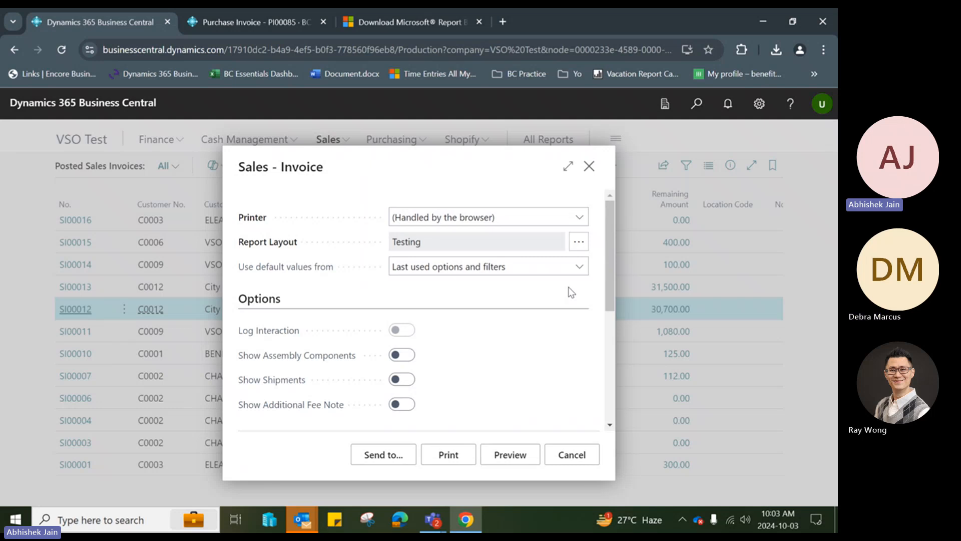
Close the Sales - Invoice request and switch to the Microsoft Teams meeting window.
click(589, 167)
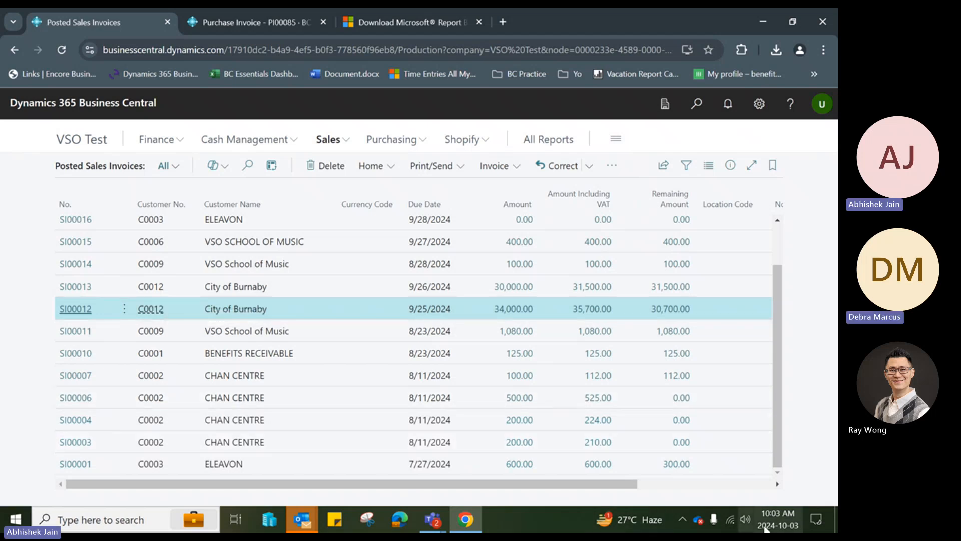
mouse_move(433, 519)
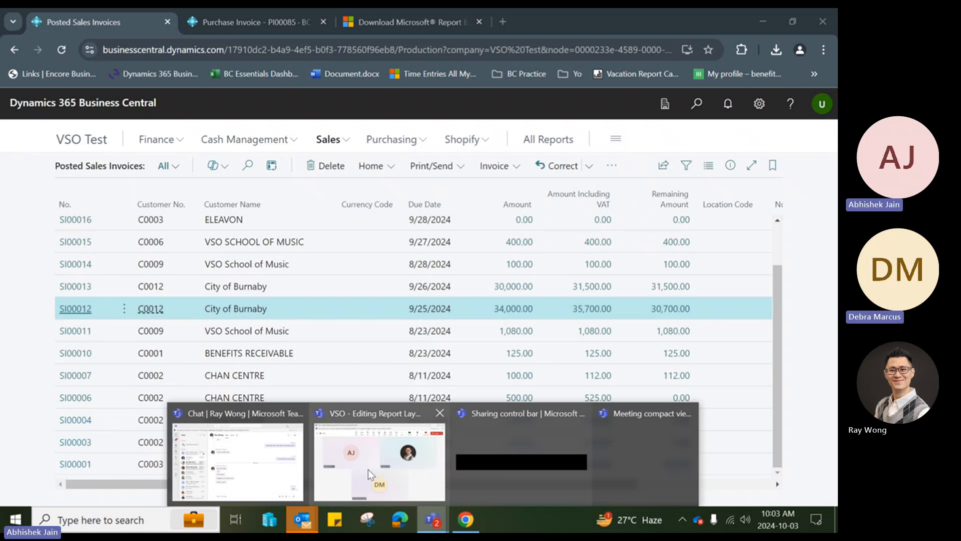
click(368, 469)
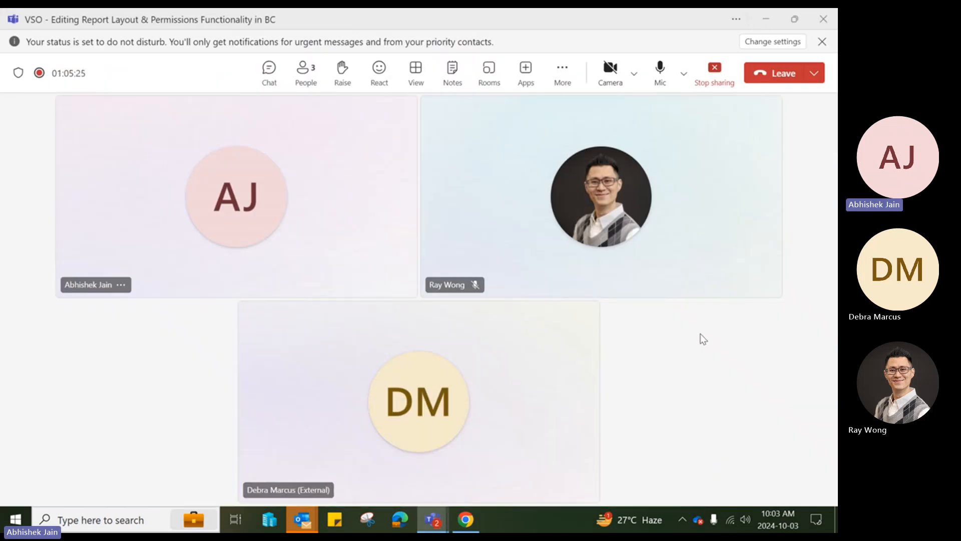